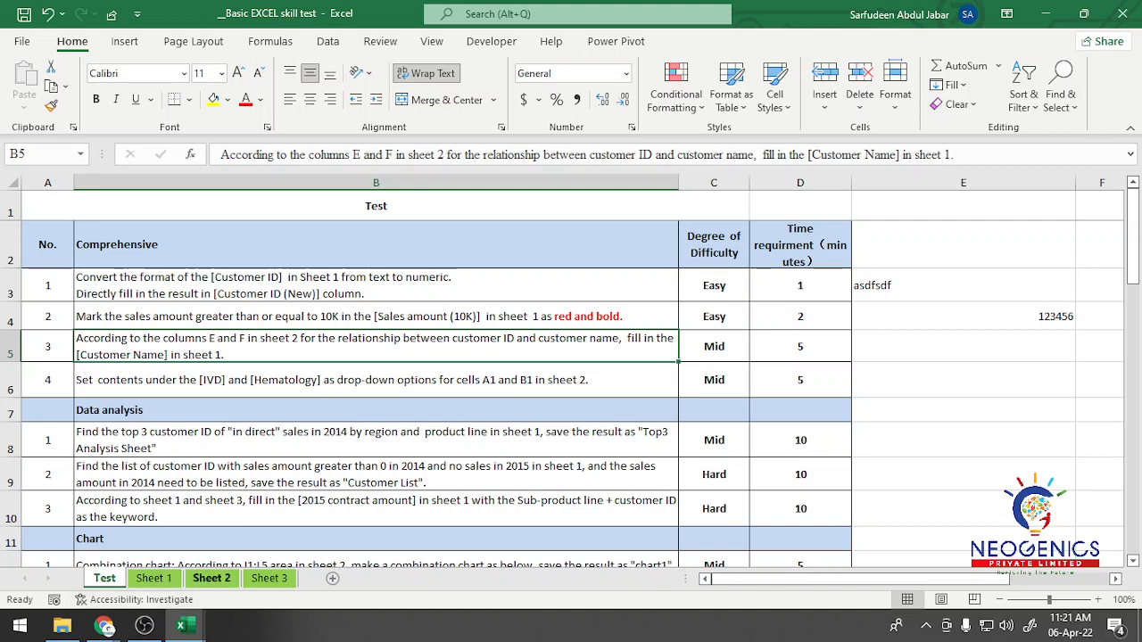
Step: Look at the customer ID and Customer name columns in Sheet 2 and return to the task list on the Test sheet
{"action": "left_click", "coordinate": [211, 578]}
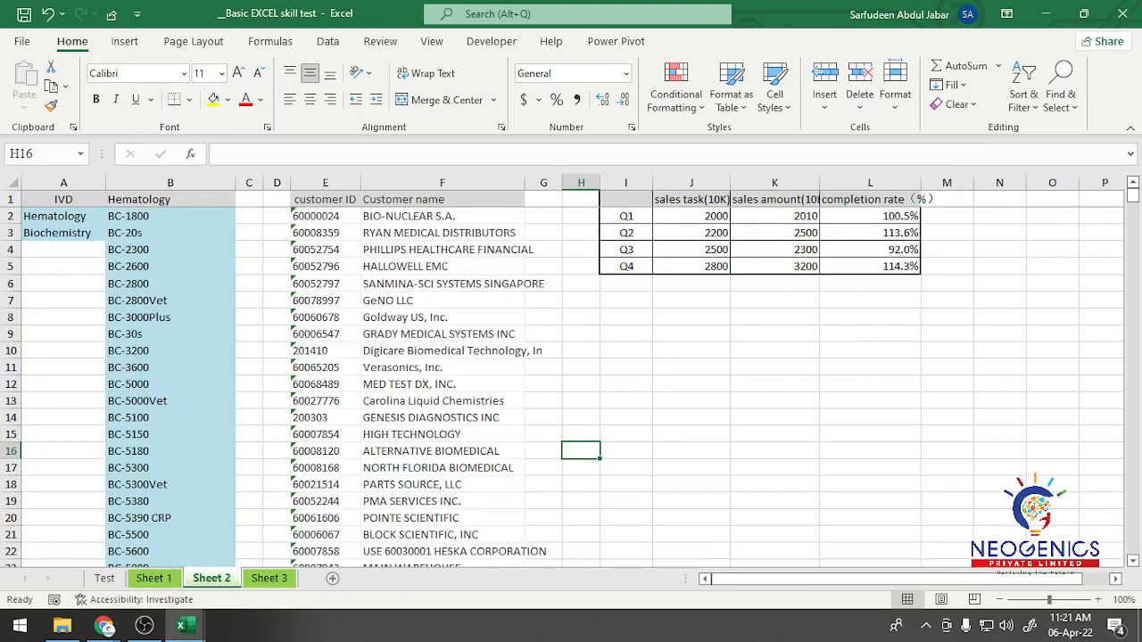
{"action": "left_click", "coordinate": [326, 198]}
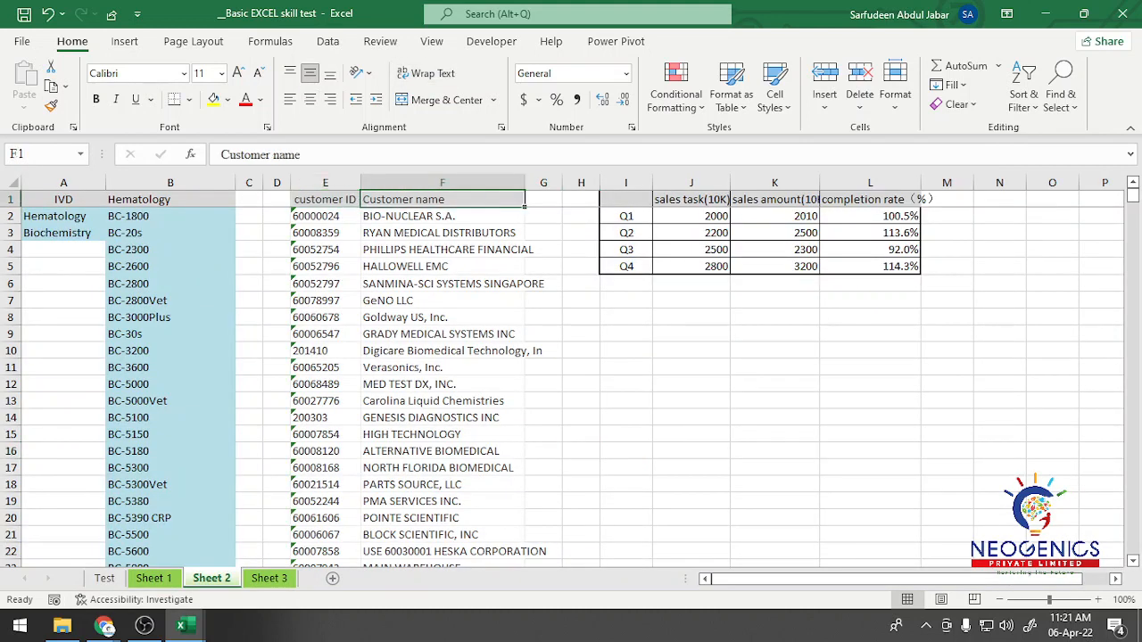
{"action": "left_click", "coordinate": [105, 578]}
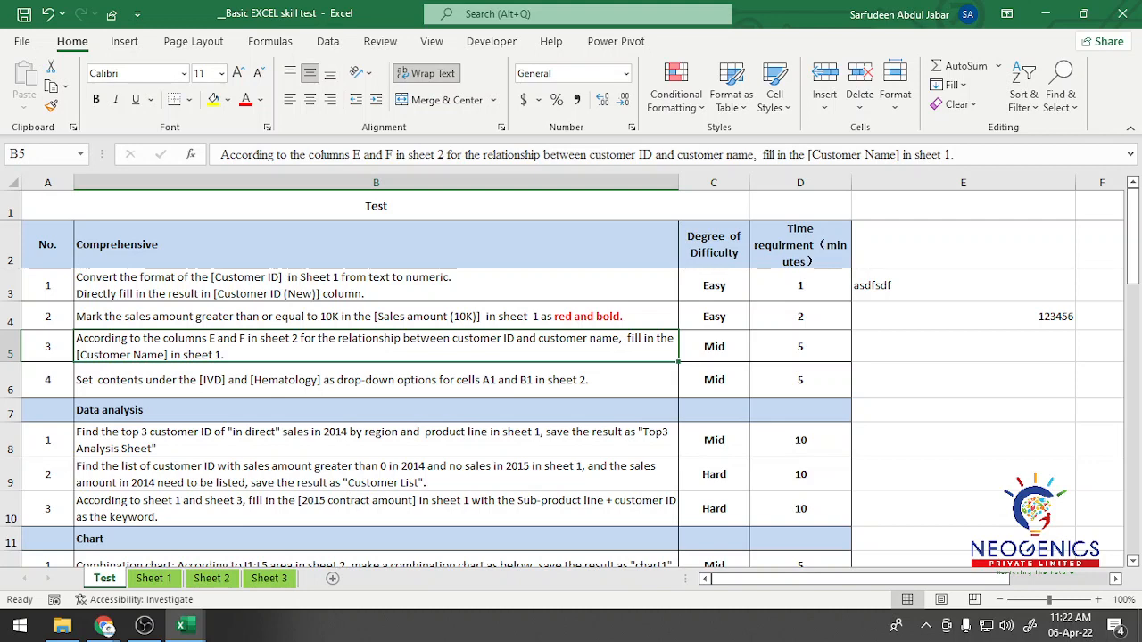
Step: Compare the format of the Customer ID column in Sheet 1 with the customer ID column in Sheet 2
{"action": "left_click", "coordinate": [153, 578]}
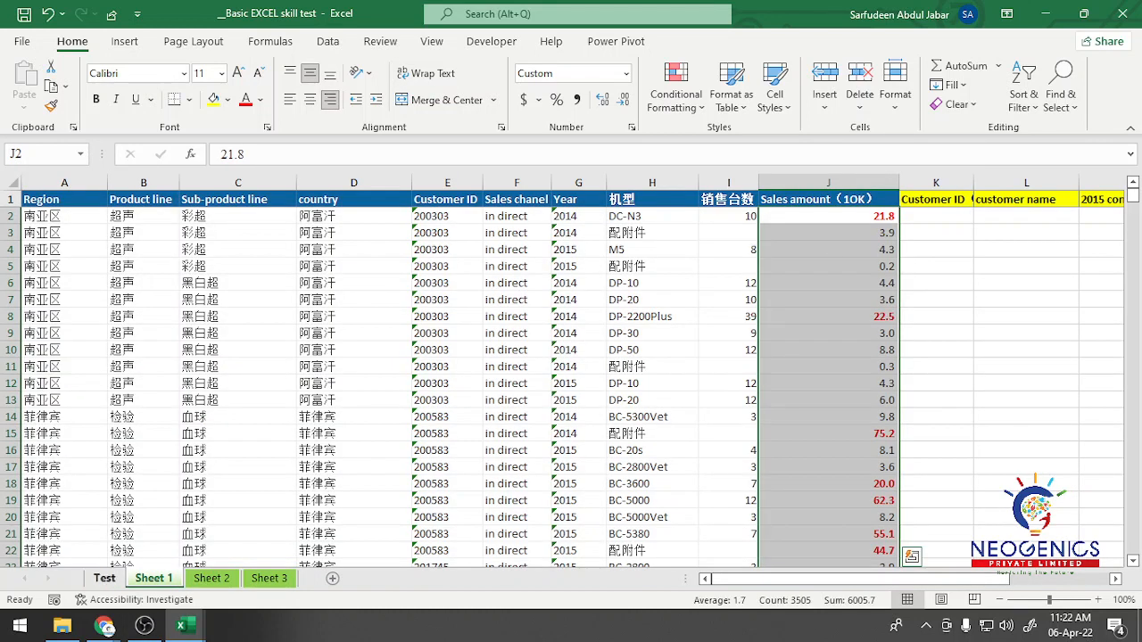
{"action": "left_click", "coordinate": [1026, 216]}
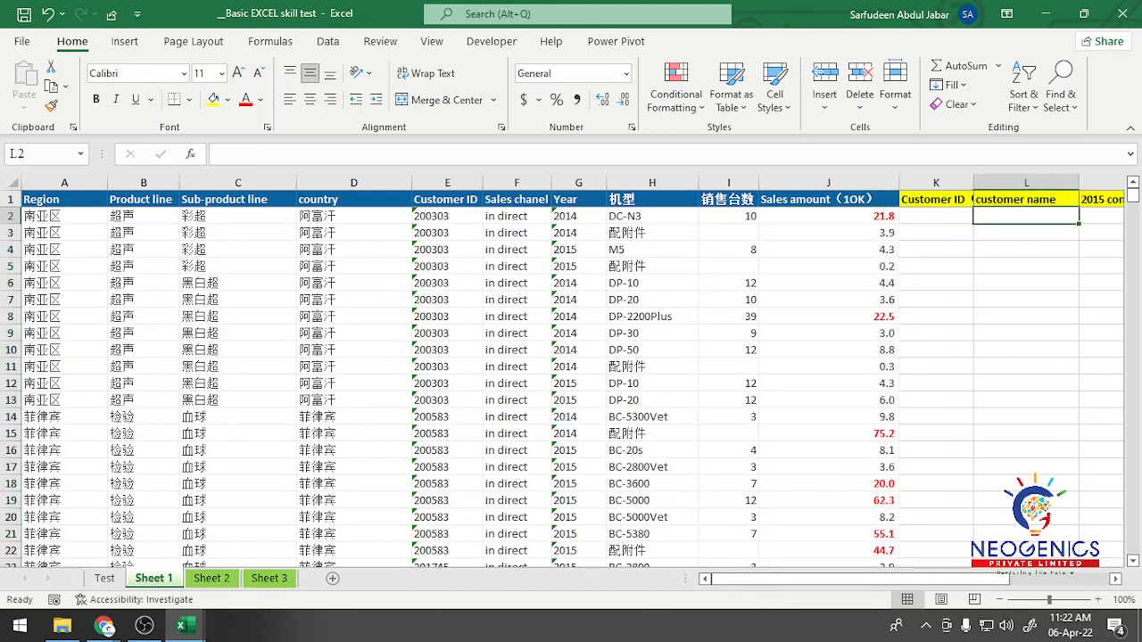
{"action": "mouse_move", "coordinate": [860, 579]}
{"action": "left_mouse_down"}
{"action": "mouse_move", "coordinate": [960, 579]}
{"action": "mouse_move", "coordinate": [860, 579]}
{"action": "left_mouse_up"}
{"action": "left_click", "coordinate": [447, 216]}
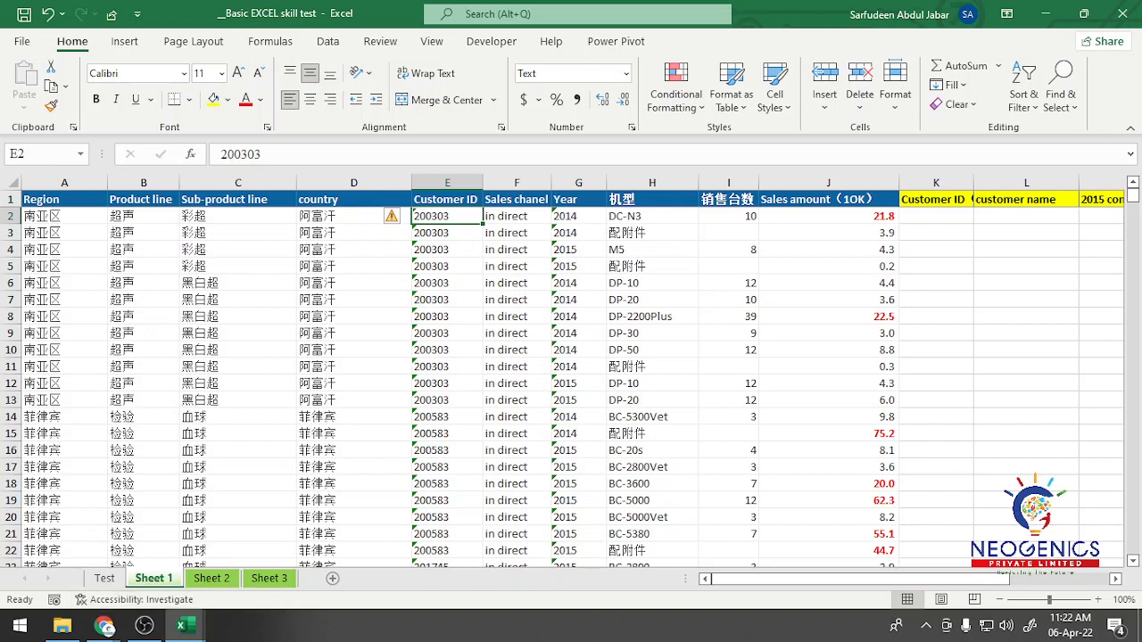
{"action": "left_click", "coordinate": [212, 579]}
{"action": "left_click", "coordinate": [326, 216]}
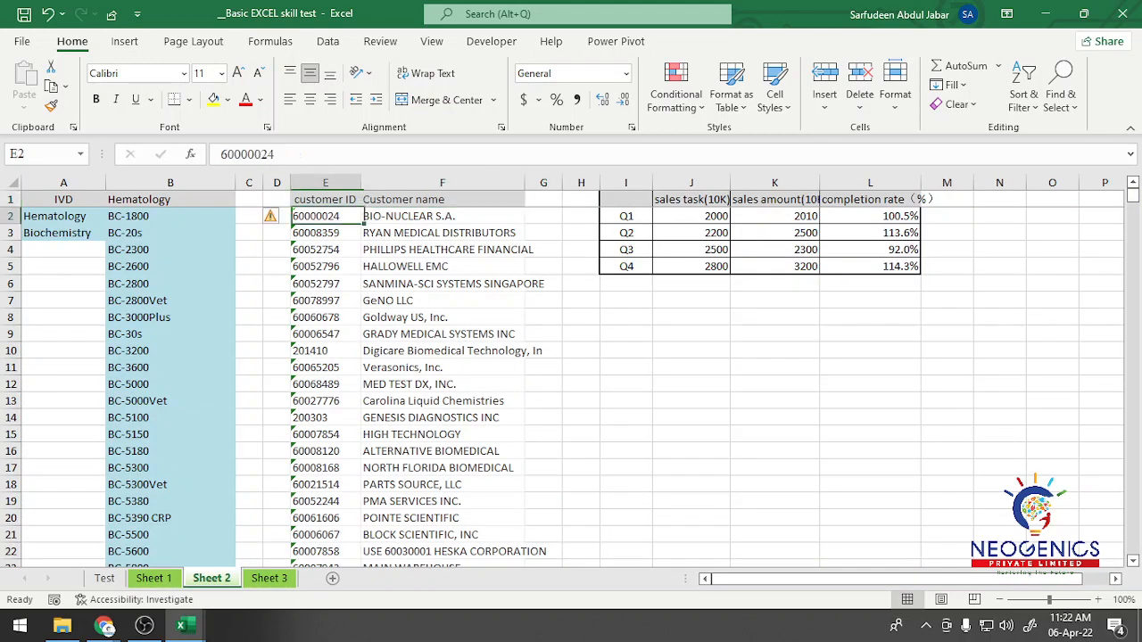
{"action": "key", "text": "ctrl+shift+Down"}
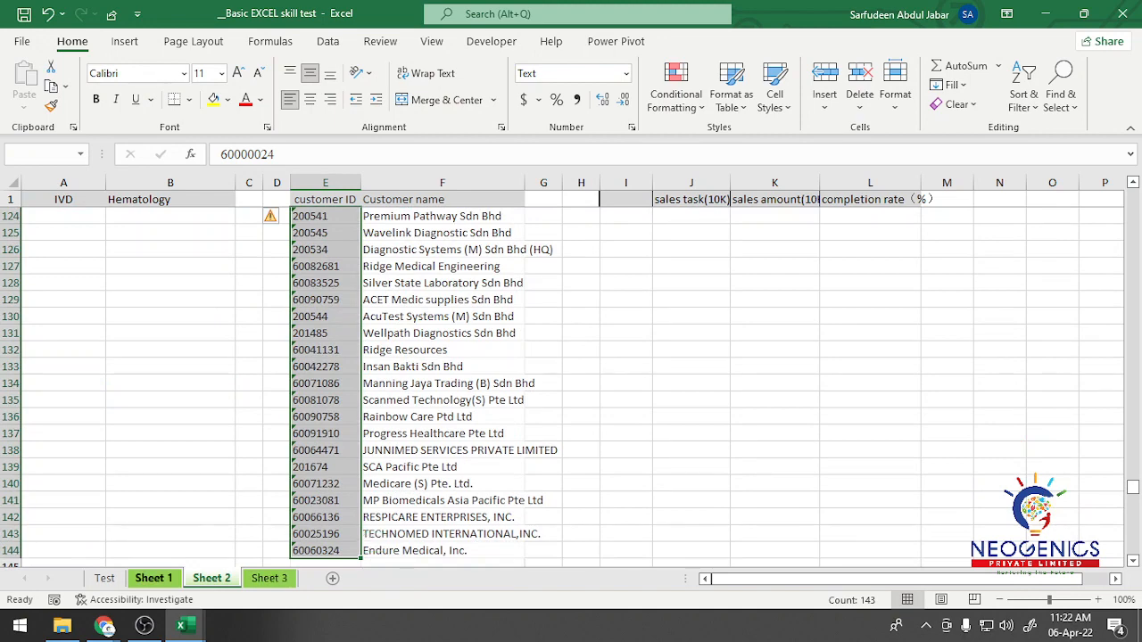
{"action": "key", "text": "ctrl+Page_Up"}
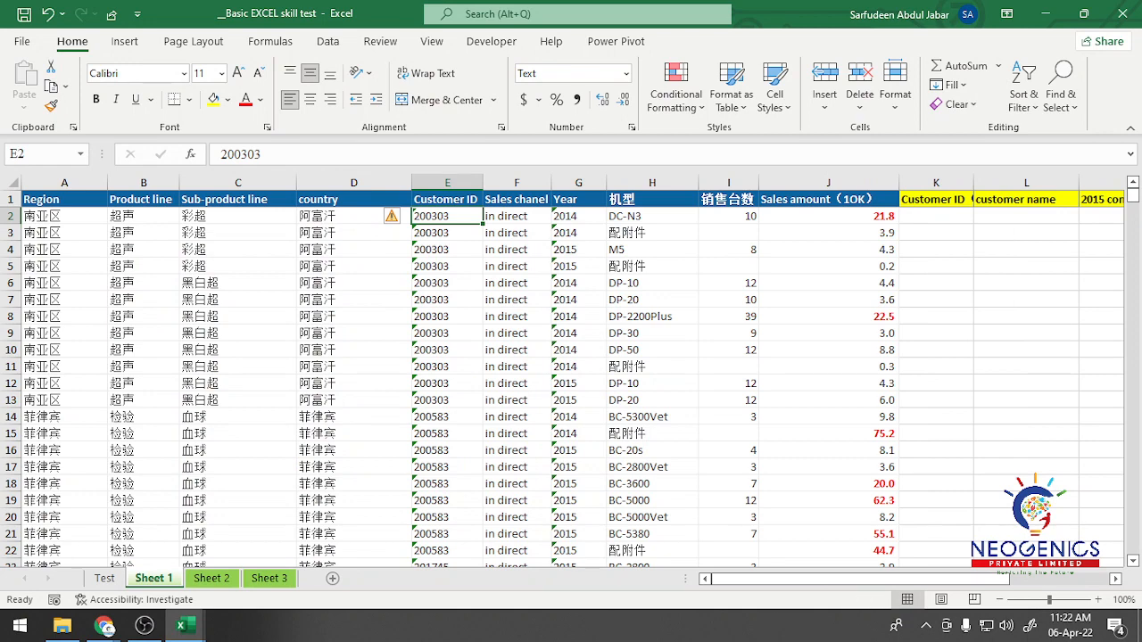
{"action": "key", "text": "ctrl+Down"}
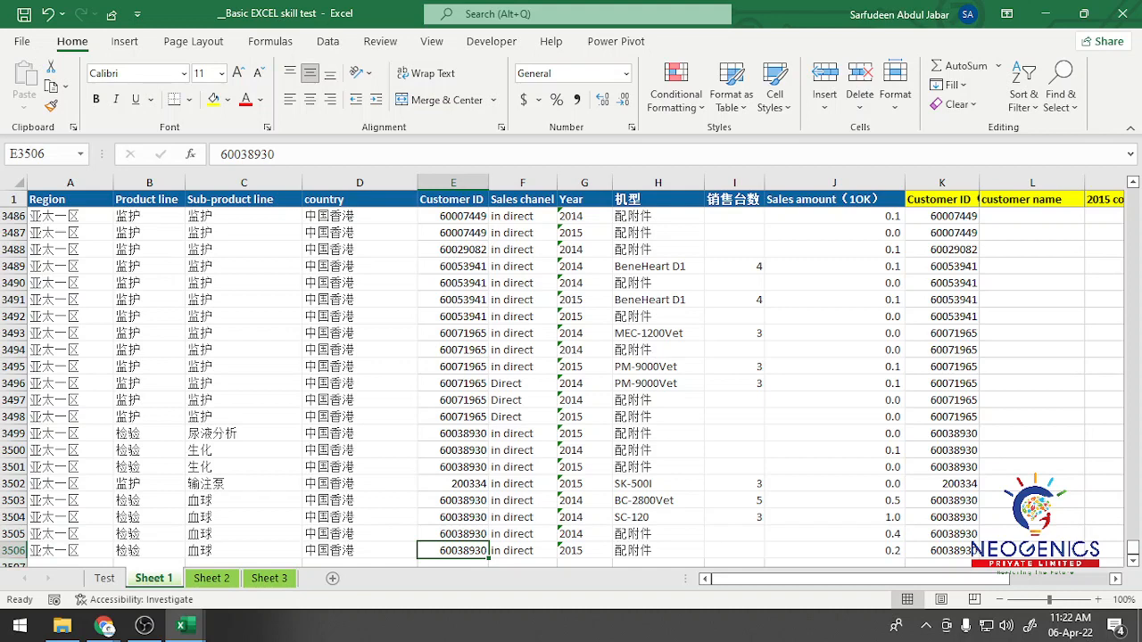
{"action": "key", "text": "ctrl+Up"}
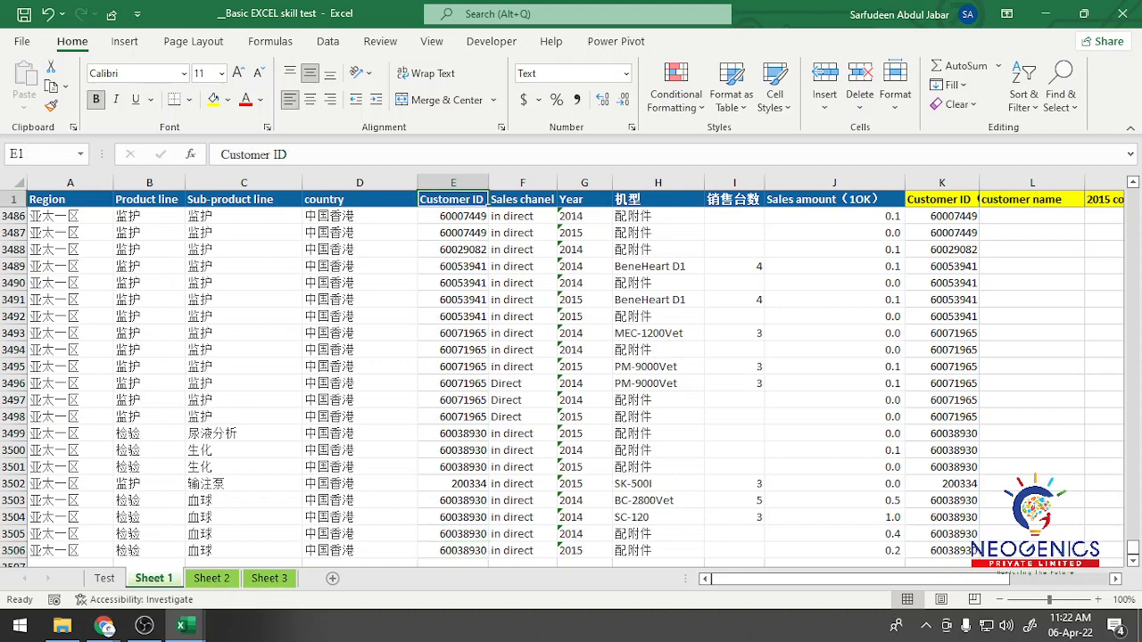
{"action": "key", "text": "Down"}
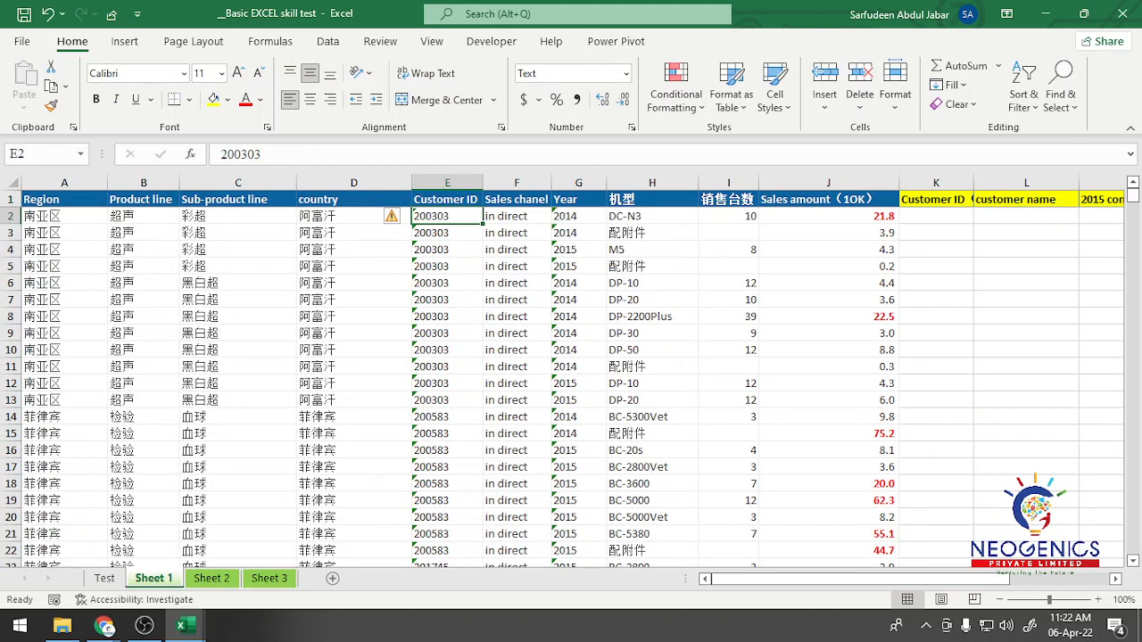
Step: Enter the helper value 1 in cell L2 of Sheet 1 and copy that cell
{"action": "left_click", "coordinate": [1026, 216]}
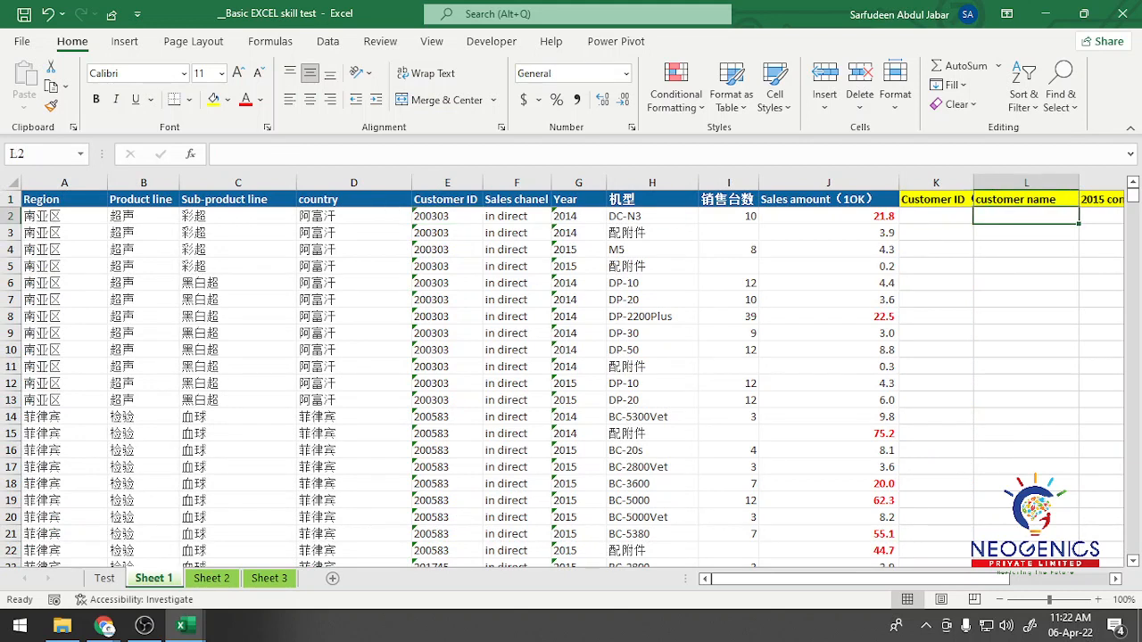
{"action": "type", "text": "1"}
{"action": "key", "text": "Return"}
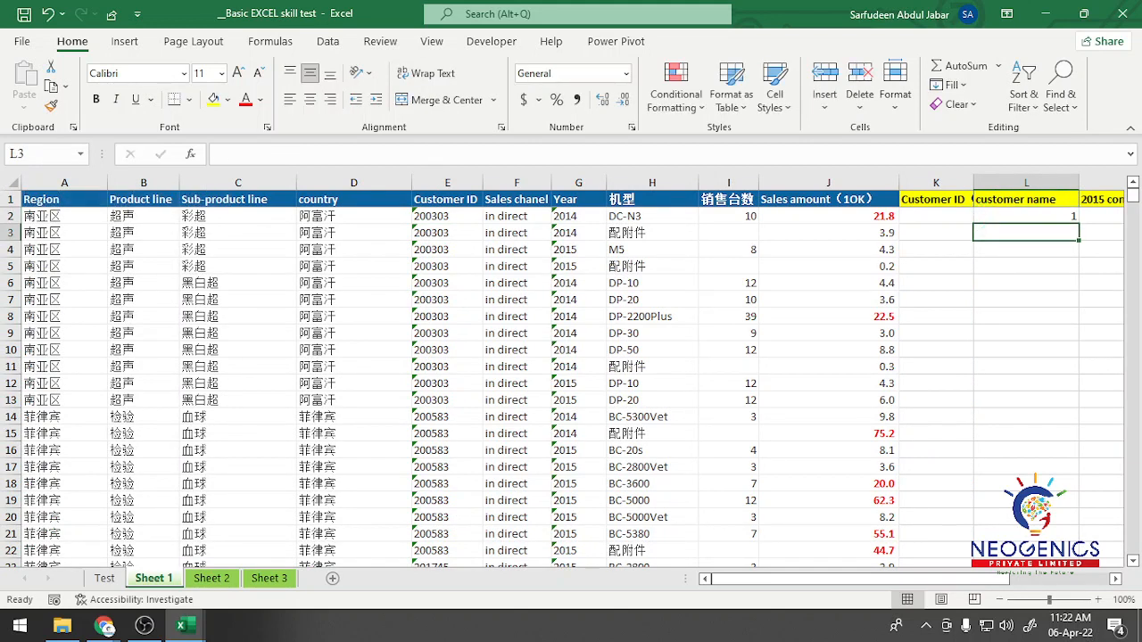
{"action": "key", "text": "Up"}
{"action": "key", "text": "ctrl+c"}
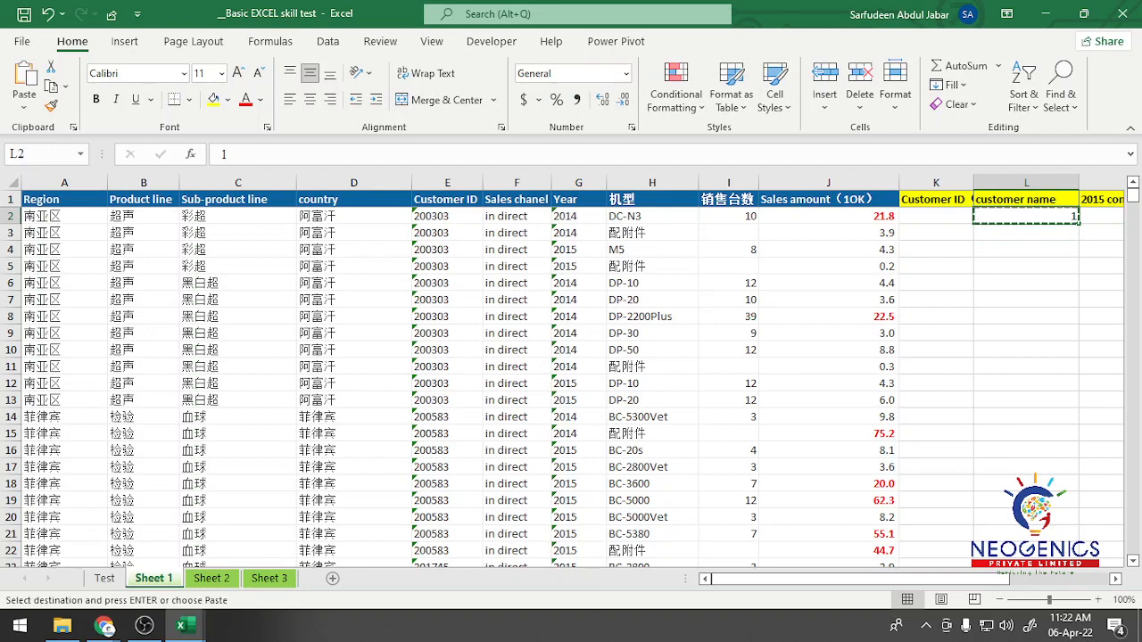
Step: Convert the Customer ID entries in column E from E2 down to numbers by multiplying them by the copied 1 with Paste Special
{"action": "left_click", "coordinate": [447, 216]}
{"action": "key", "text": "ctrl+shift+Down"}
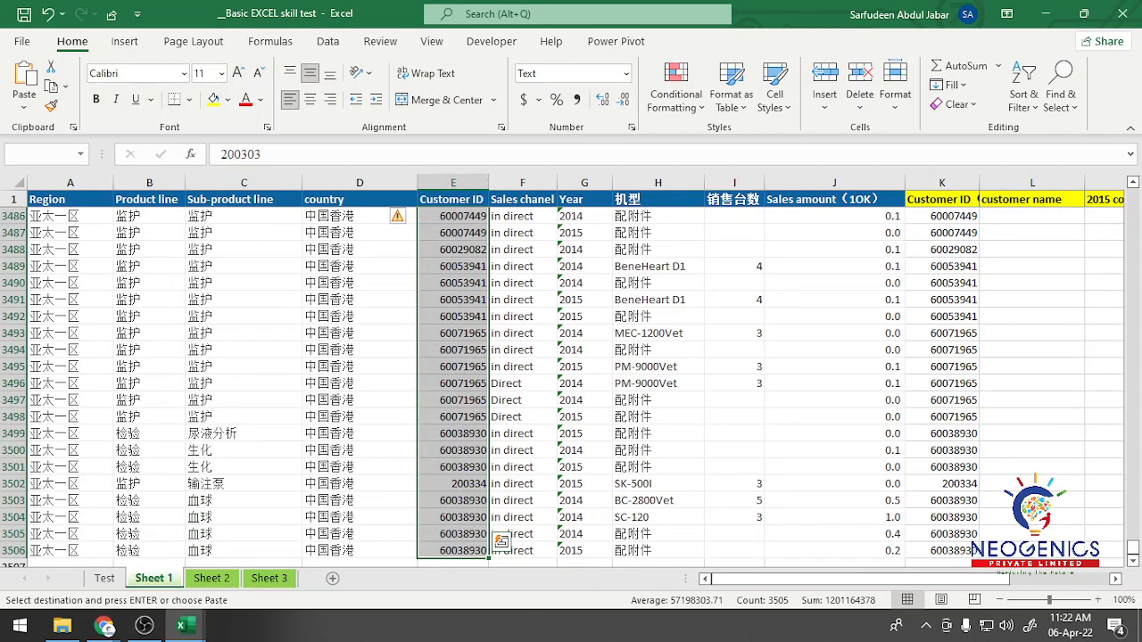
{"action": "key", "text": "ctrl+alt+v"}
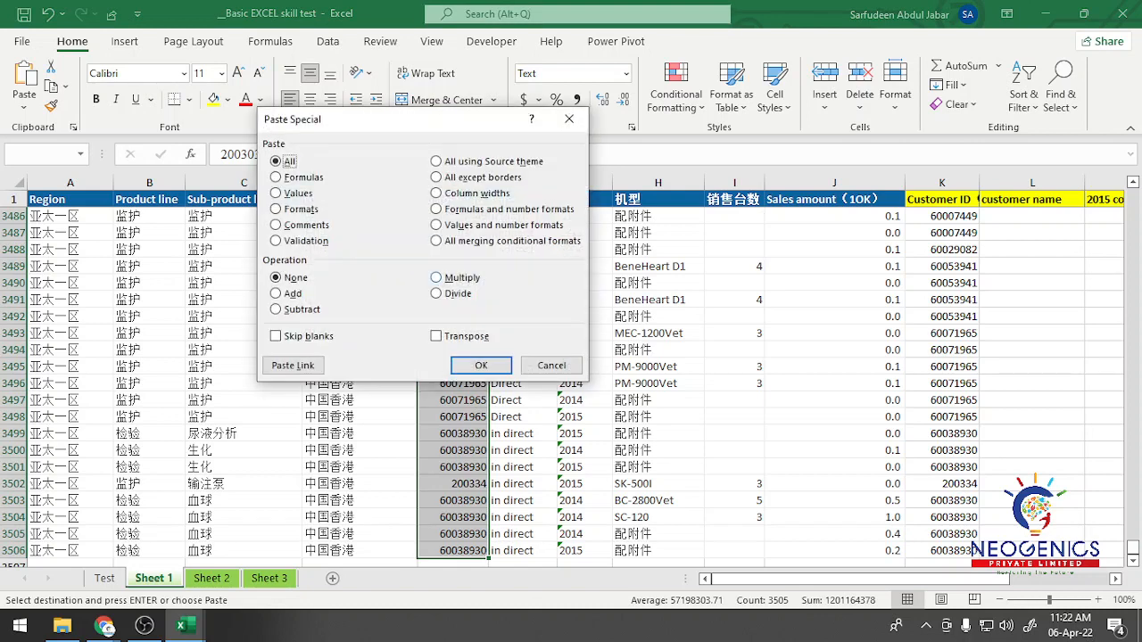
{"action": "key", "text": "m"}
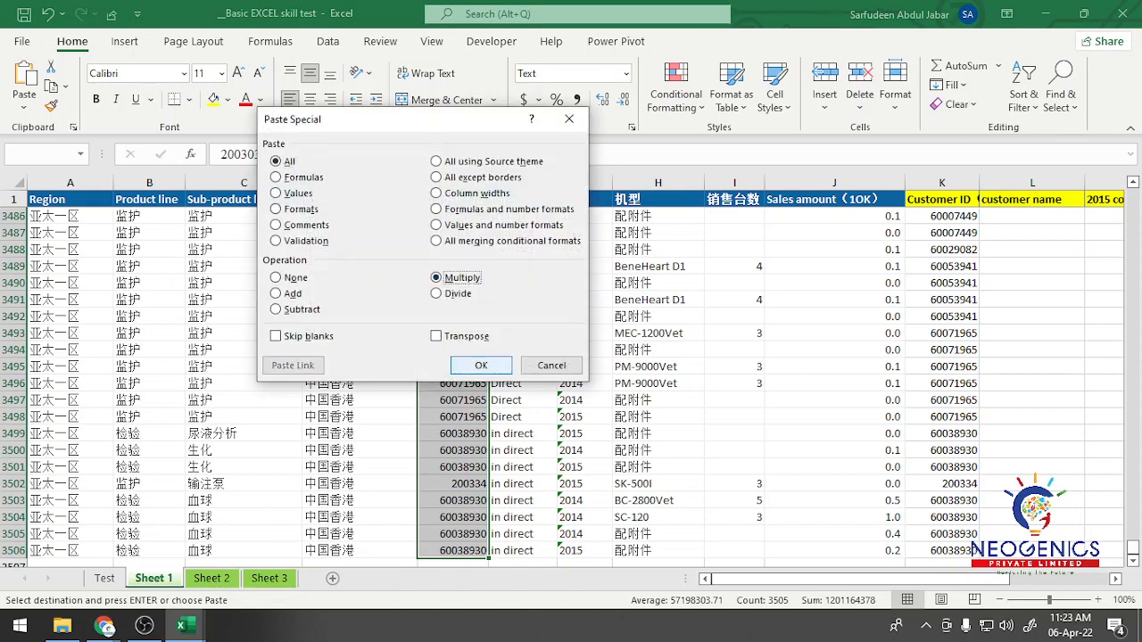
{"action": "key", "text": "Return"}
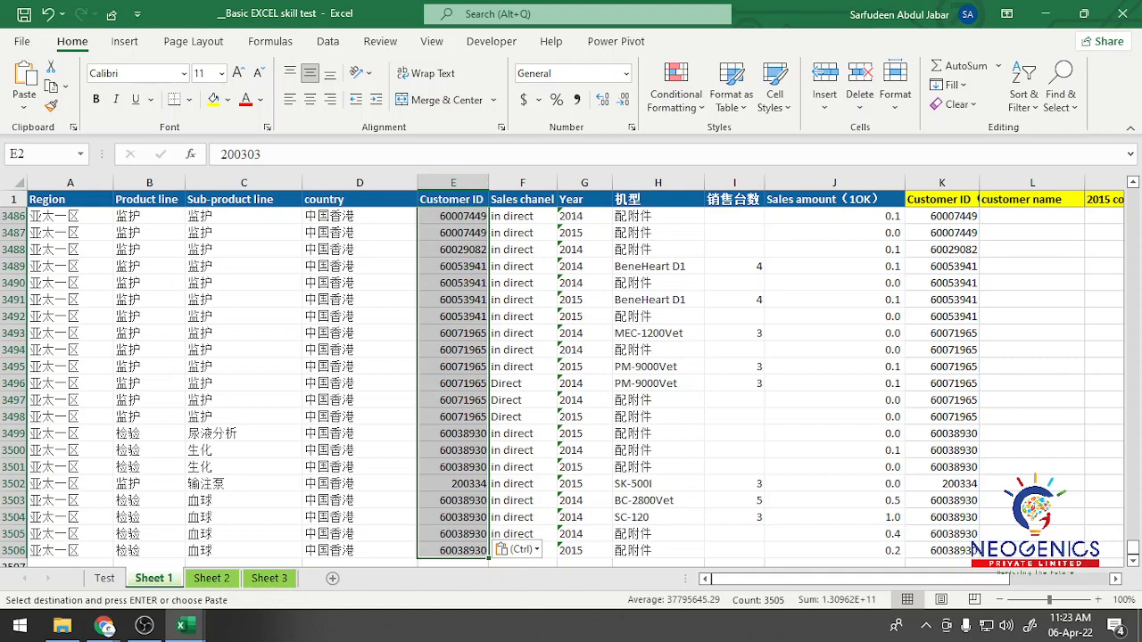
{"action": "key", "text": "ctrl+Up"}
{"action": "key", "text": "Down"}
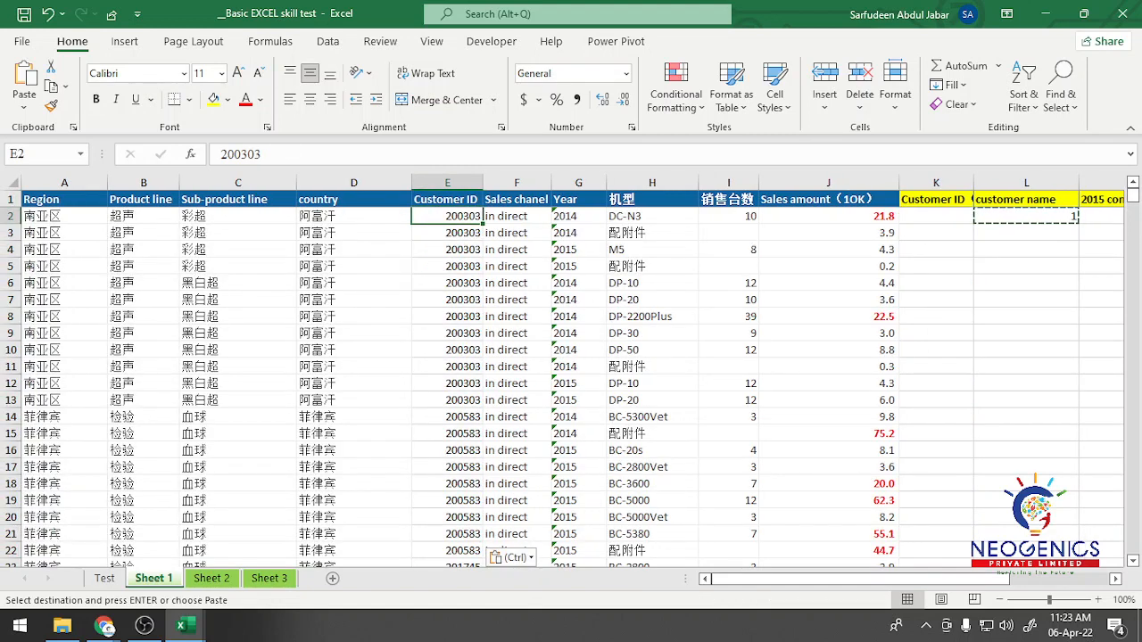
Step: Cancel the copy mode and delete the helper value 1 from cell L2
{"action": "key", "text": "Escape"}
{"action": "key", "text": "Escape"}
{"action": "key", "text": "ctrl+Right"}
{"action": "key", "text": "ctrl+Right"}
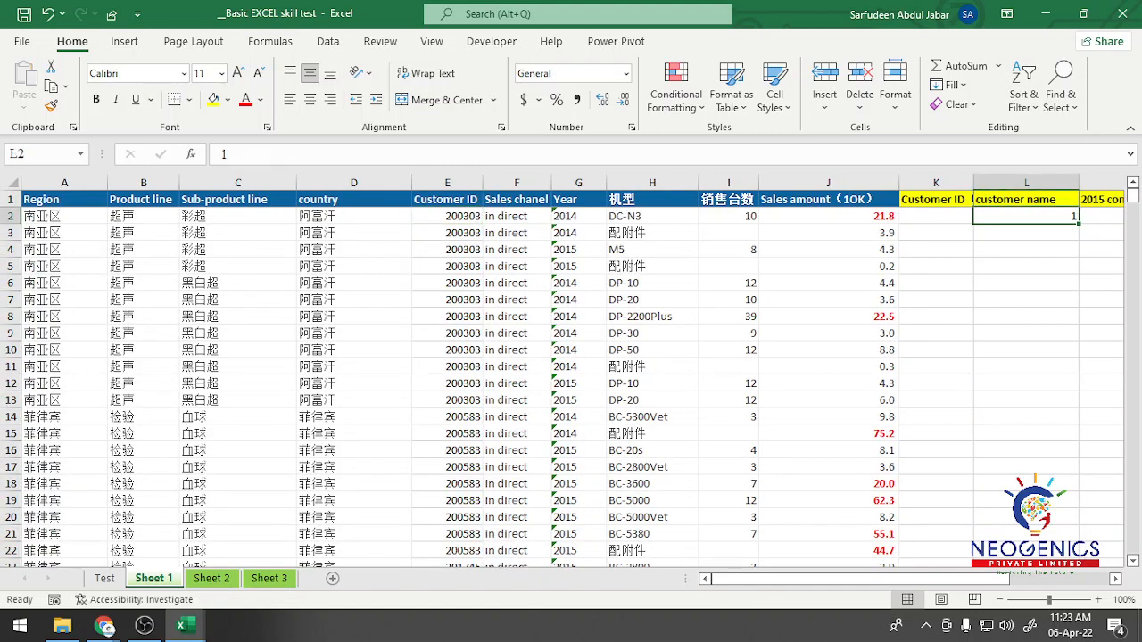
{"action": "key", "text": "Delete"}
{"action": "key", "text": "Down"}
{"action": "key", "text": "Down"}
{"action": "key", "text": "Down"}
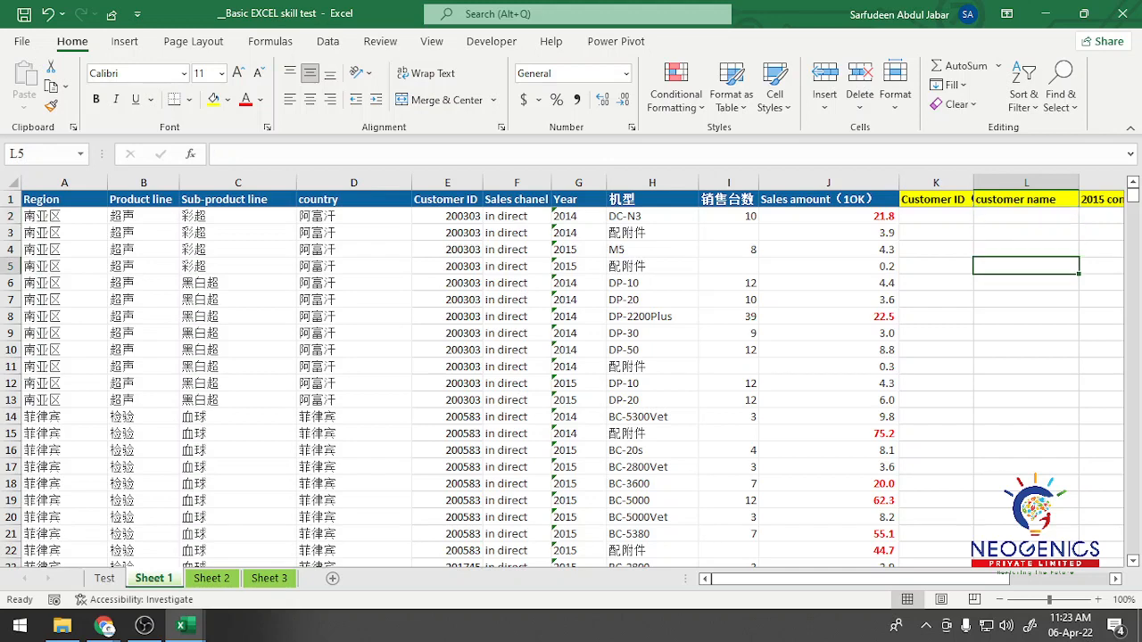
Step: Copy the numeric Customer IDs from E2 down to the last row into the new Customer ID column, starting at K2
{"action": "left_click", "coordinate": [447, 216]}
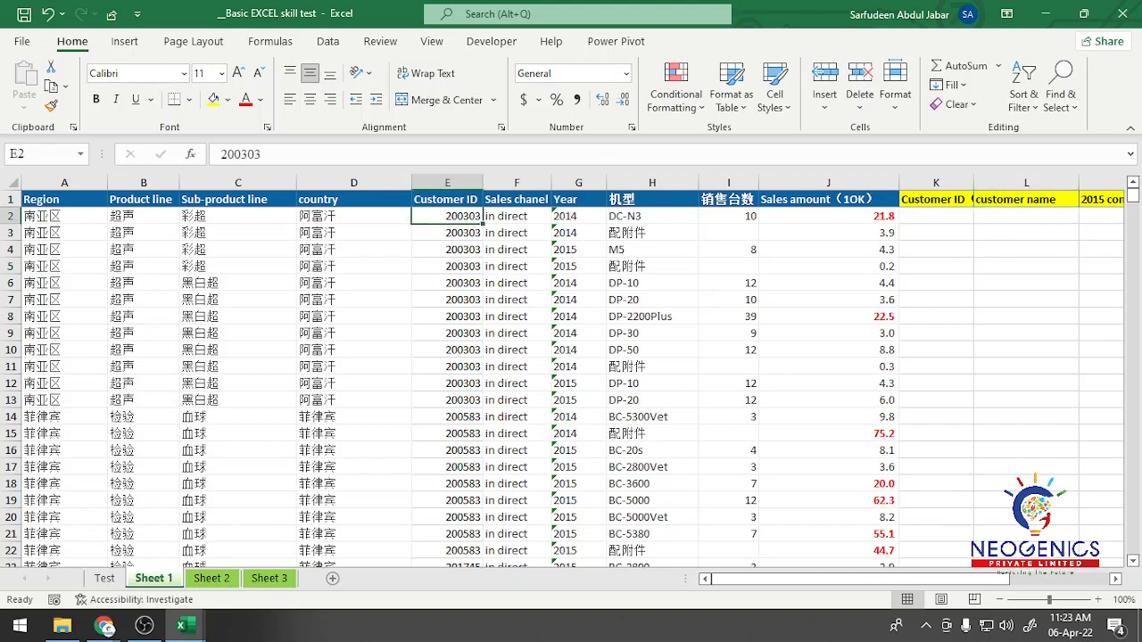
{"action": "key", "text": "ctrl+shift+Down"}
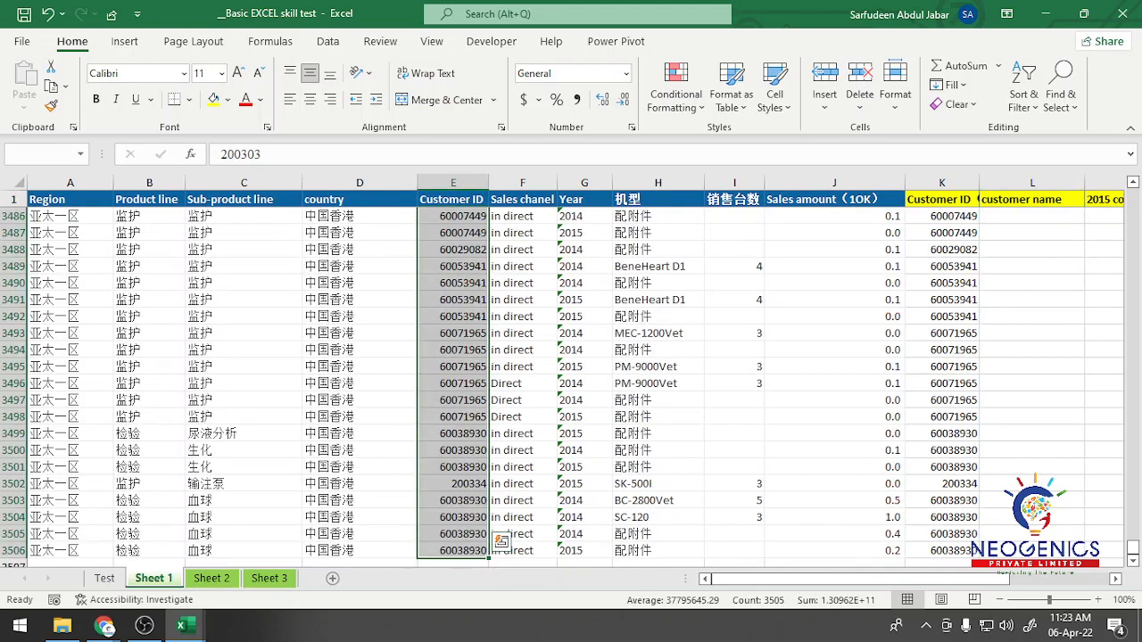
{"action": "key", "text": "ctrl+c"}
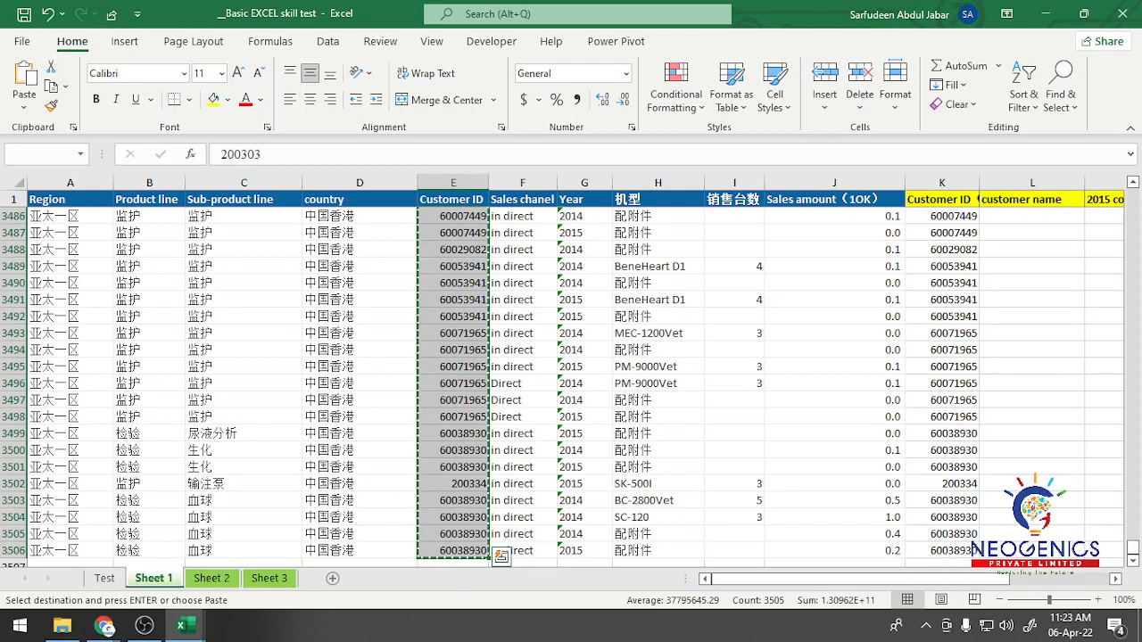
{"action": "left_click", "coordinate": [943, 199]}
{"action": "key", "text": "Down"}
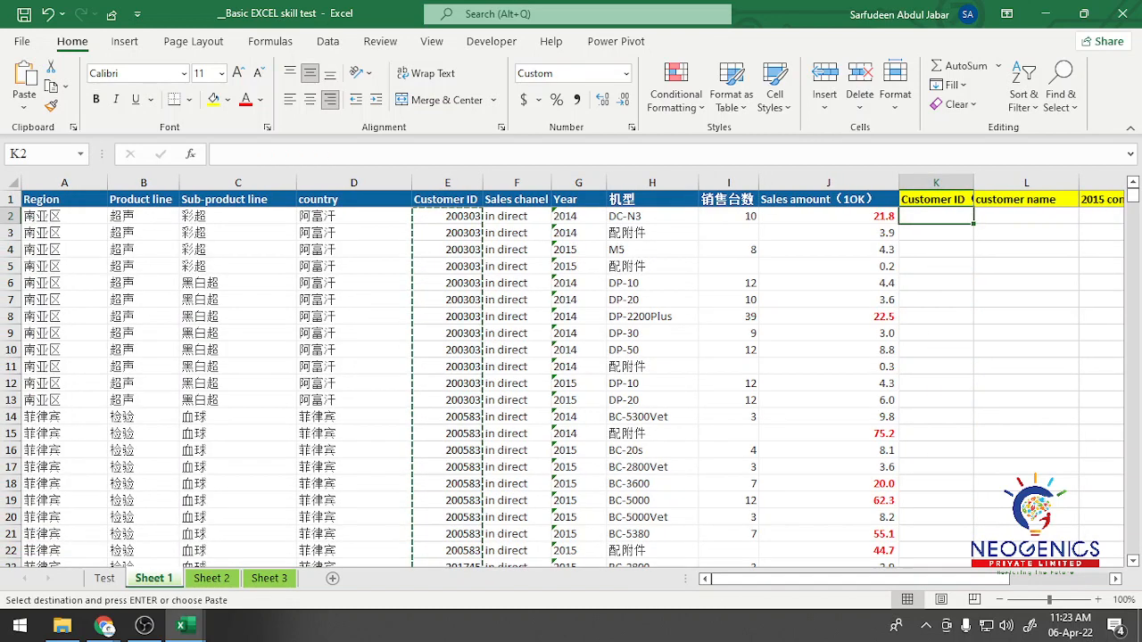
{"action": "key", "text": "ctrl+v"}
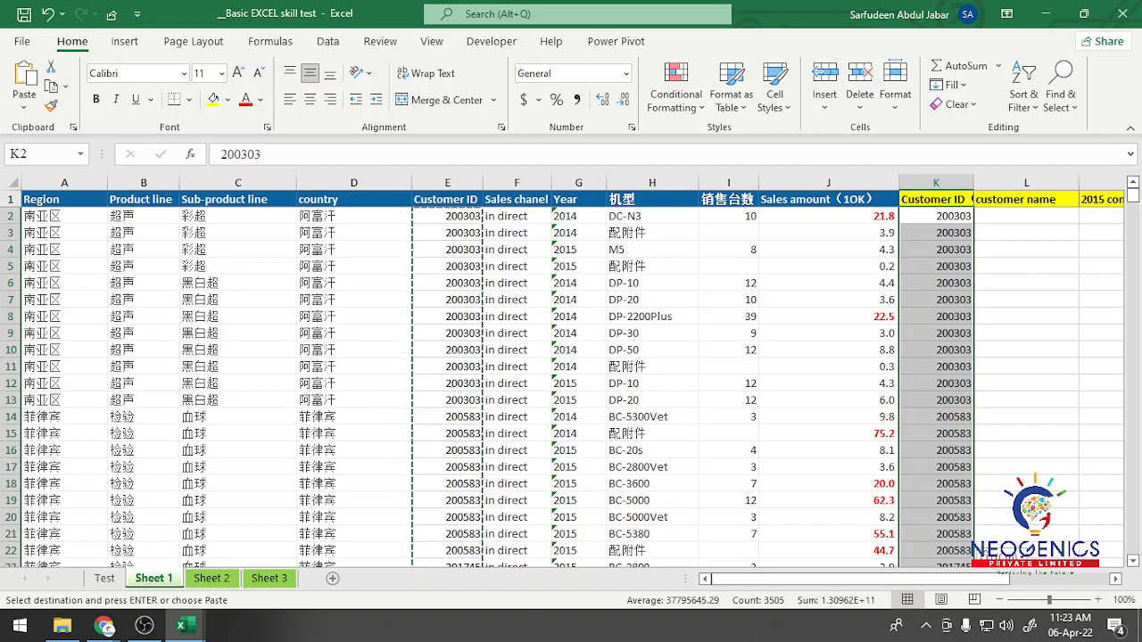
{"action": "key", "text": "Right"}
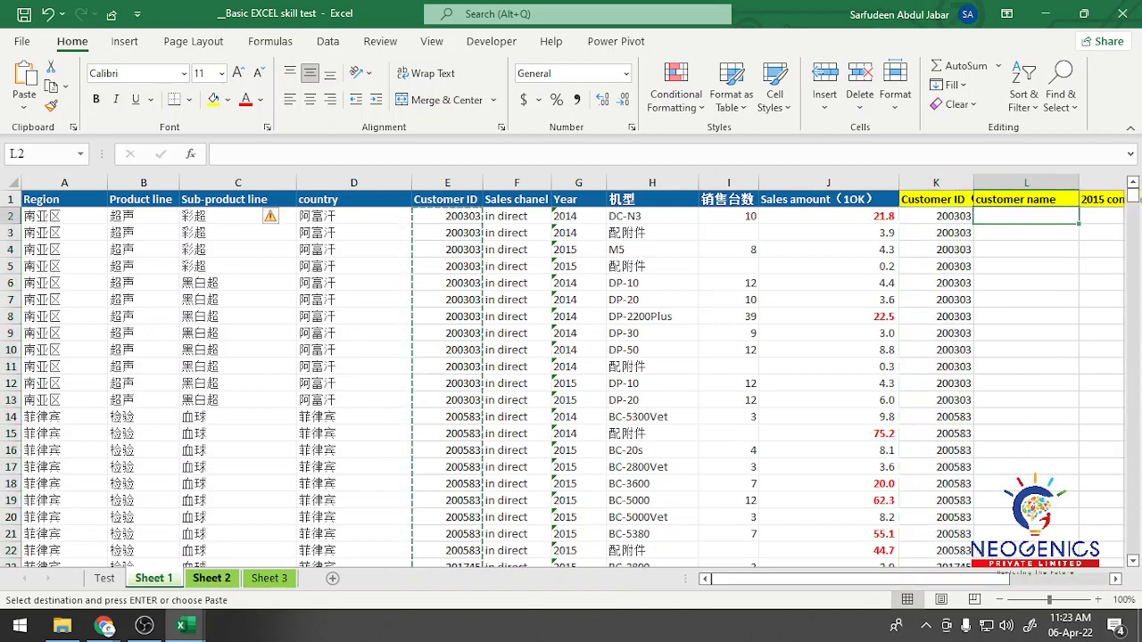
Step: Examine the customer ID and Customer name columns in Sheet 2 as the lookup source
{"action": "left_click", "coordinate": [211, 579]}
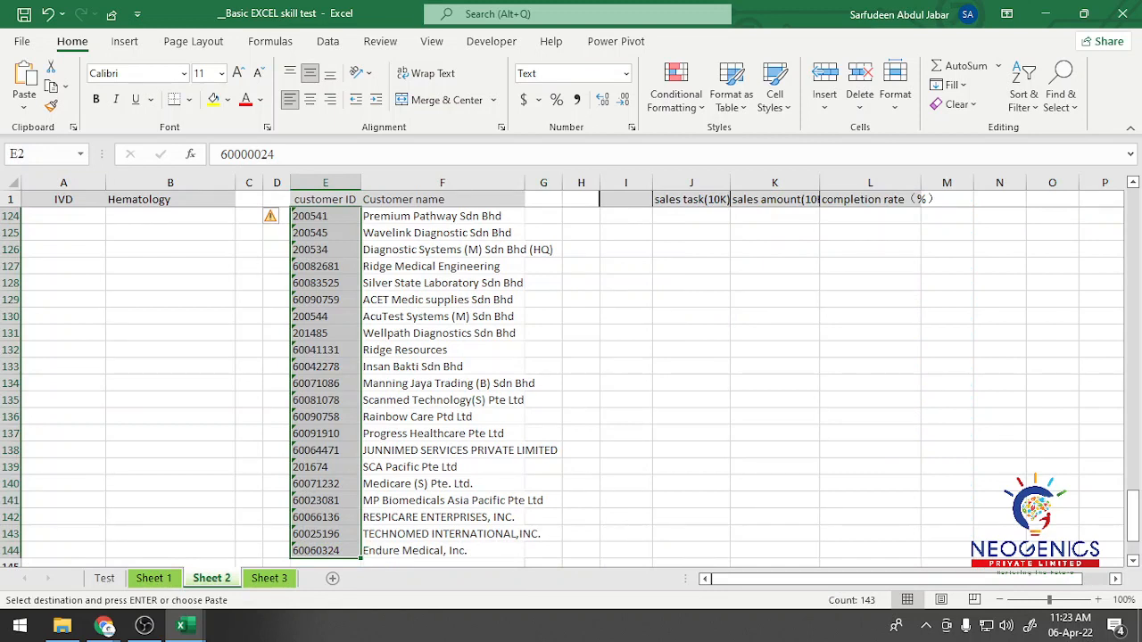
{"action": "scroll", "coordinate": [571, 388], "scroll_direction": "up", "scroll_amount": 20}
{"action": "left_click", "coordinate": [443, 233]}
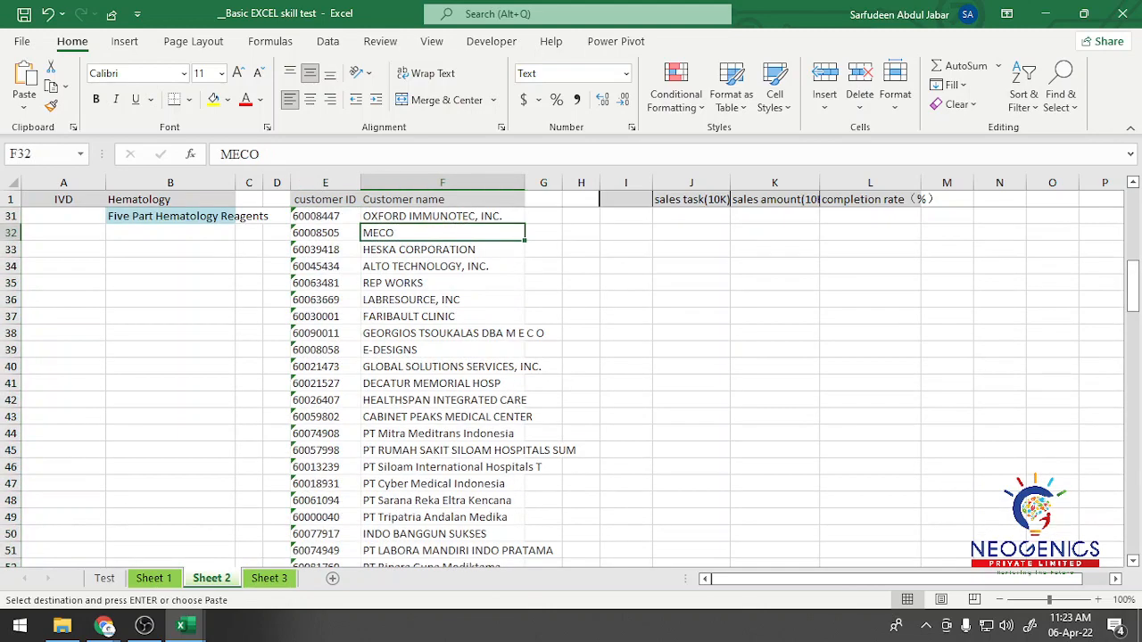
{"action": "key", "text": "ctrl+Up"}
{"action": "key", "text": "Down"}
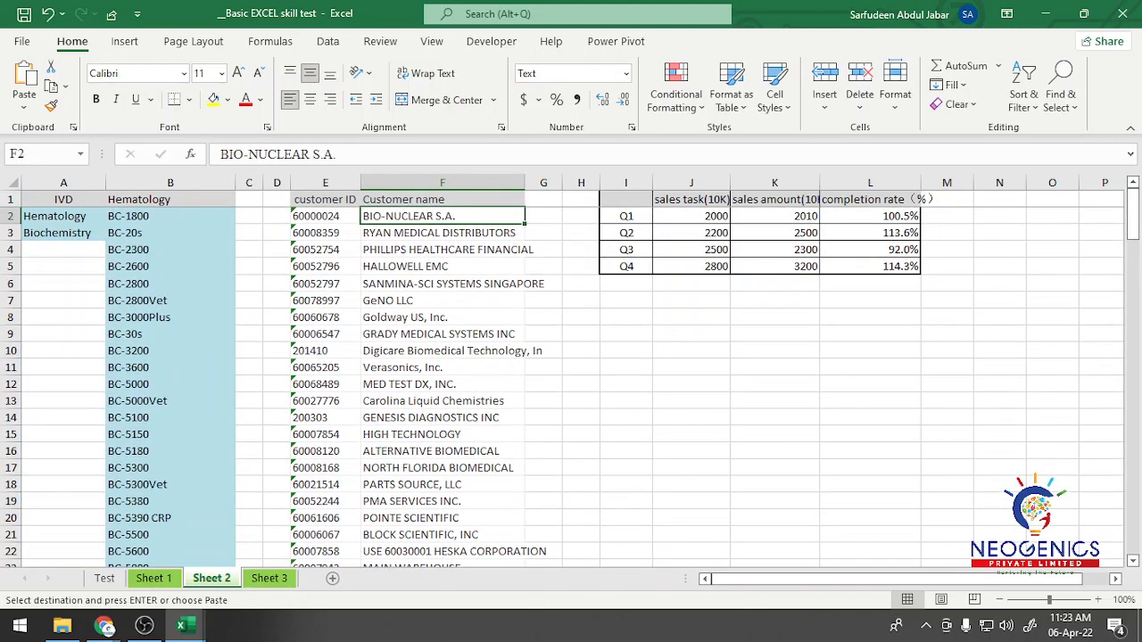
{"action": "key", "text": "Left"}
{"action": "key", "text": "Right"}
{"action": "key", "text": "Up"}
{"action": "key", "text": "Left"}
{"action": "key", "text": "shift+Right"}
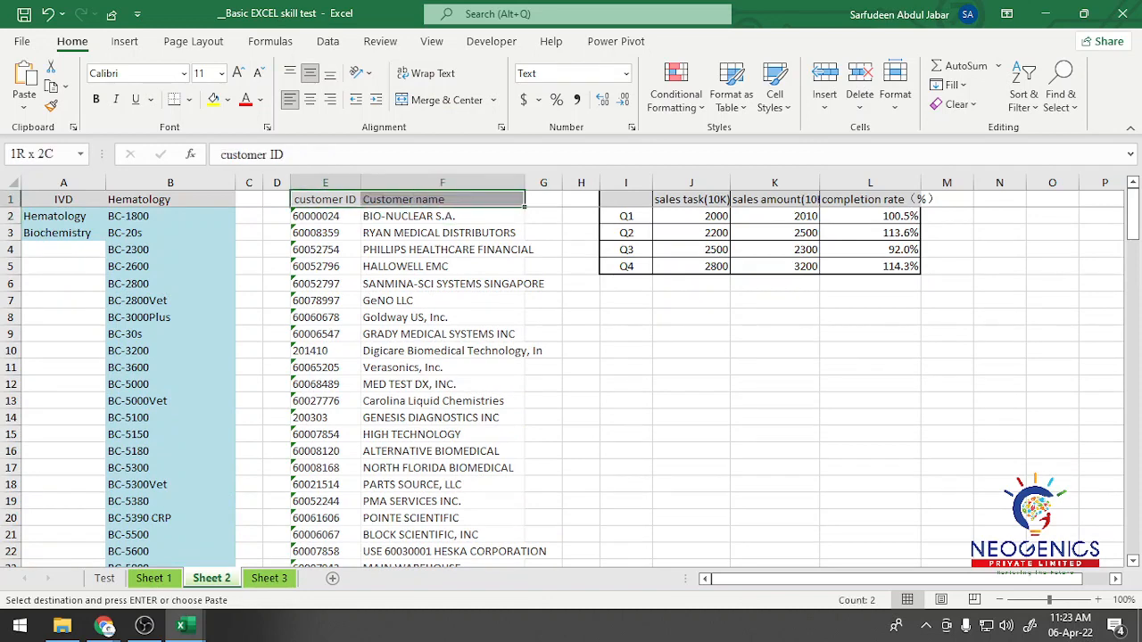
Step: Start a VLOOKUP formula in cell L2 of Sheet 1 with the customer ID in K2 as the lookup value
{"action": "key", "text": "ctrl+Page_Up"}
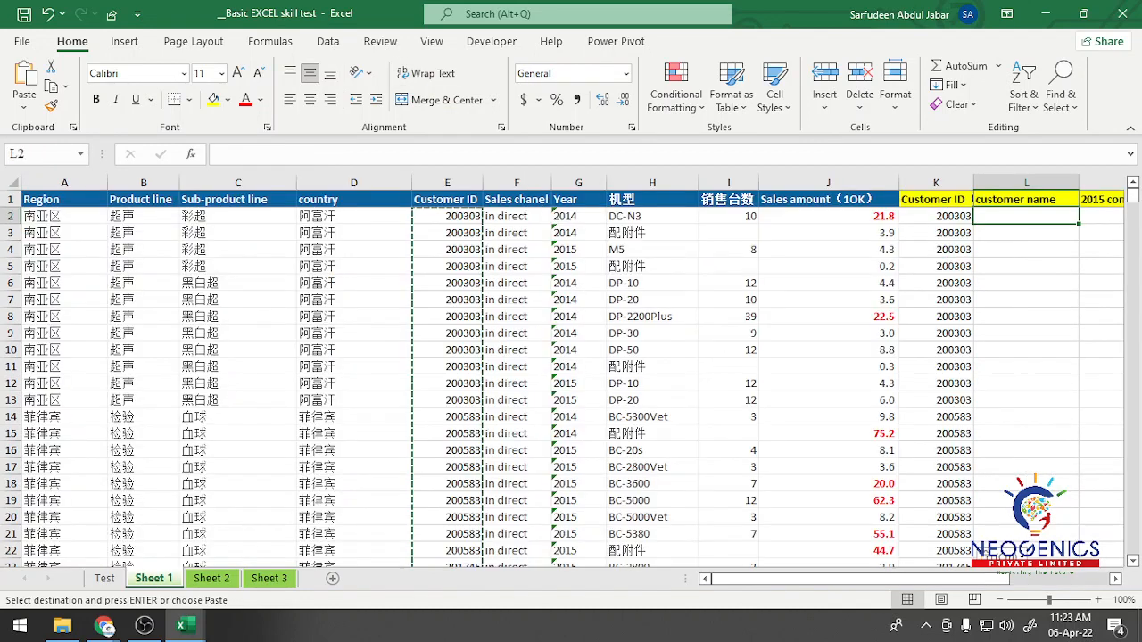
{"action": "key", "text": "ctrl+Page_Down"}
{"action": "key", "text": "ctrl+Page_Up"}
{"action": "key", "text": "Up"}
{"action": "key", "text": "Down"}
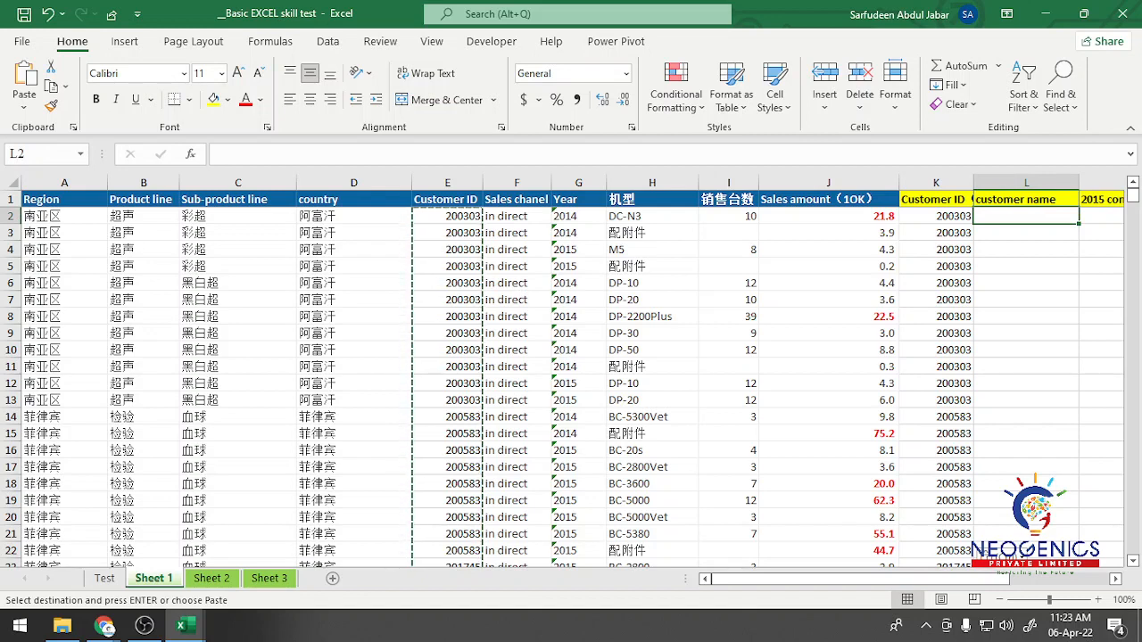
{"action": "type", "text": "=vlo"}
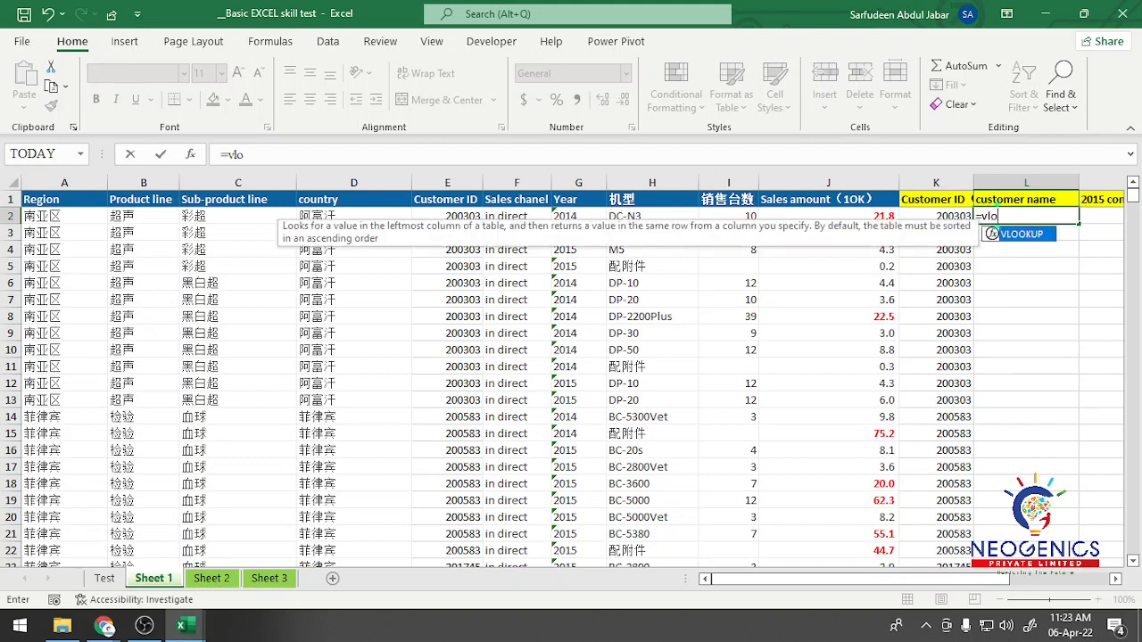
{"action": "key", "text": "Tab"}
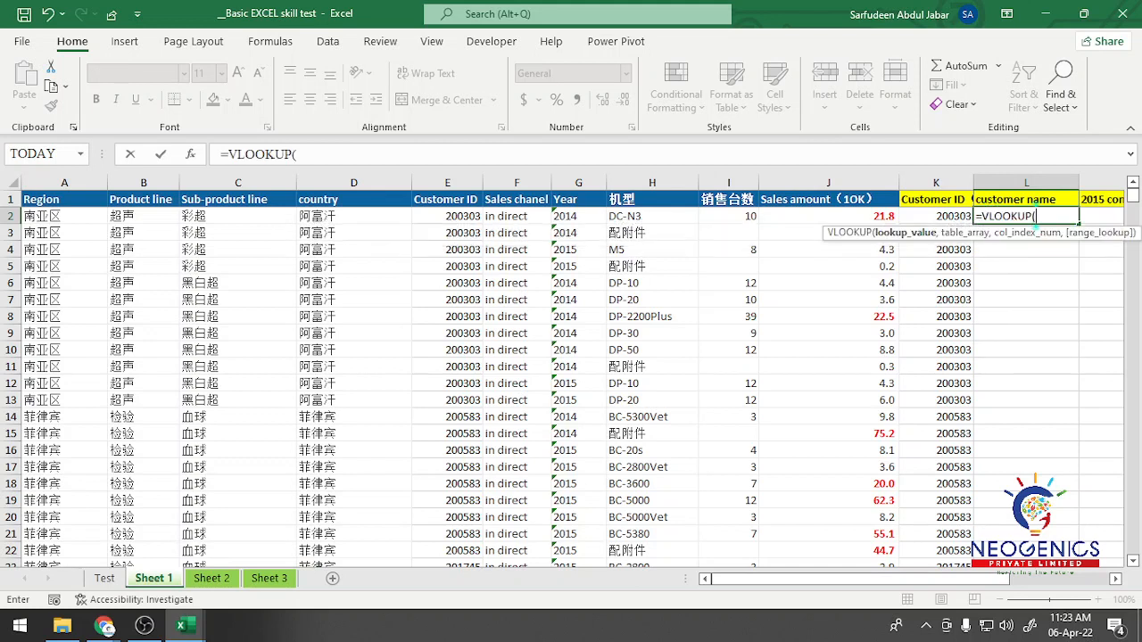
{"action": "left_click", "coordinate": [937, 216]}
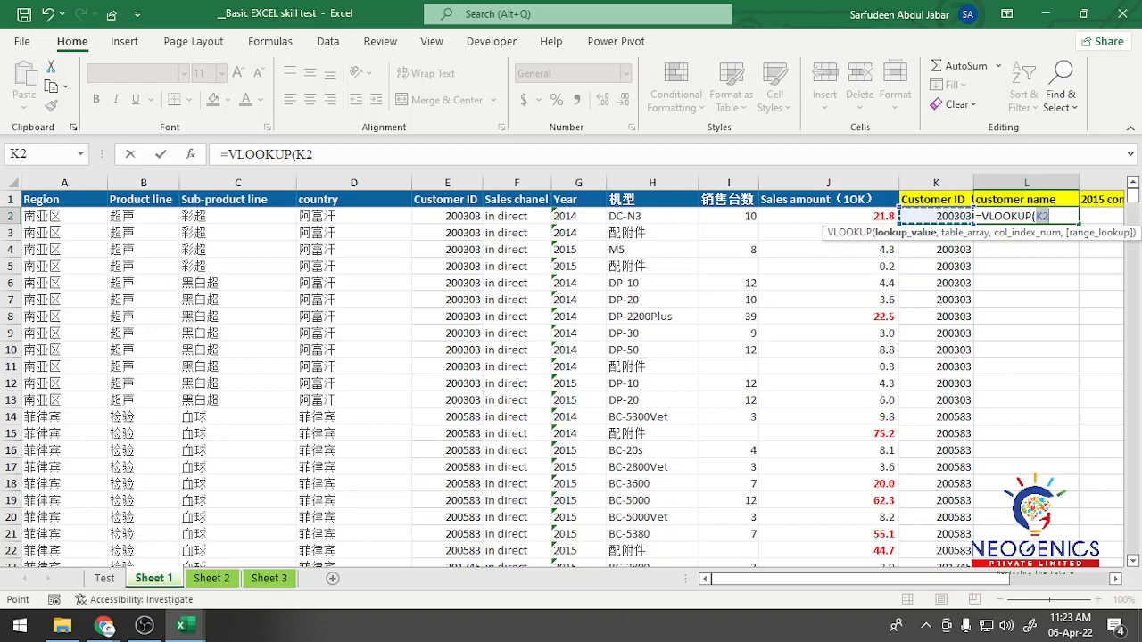
{"action": "type", "text": ","}
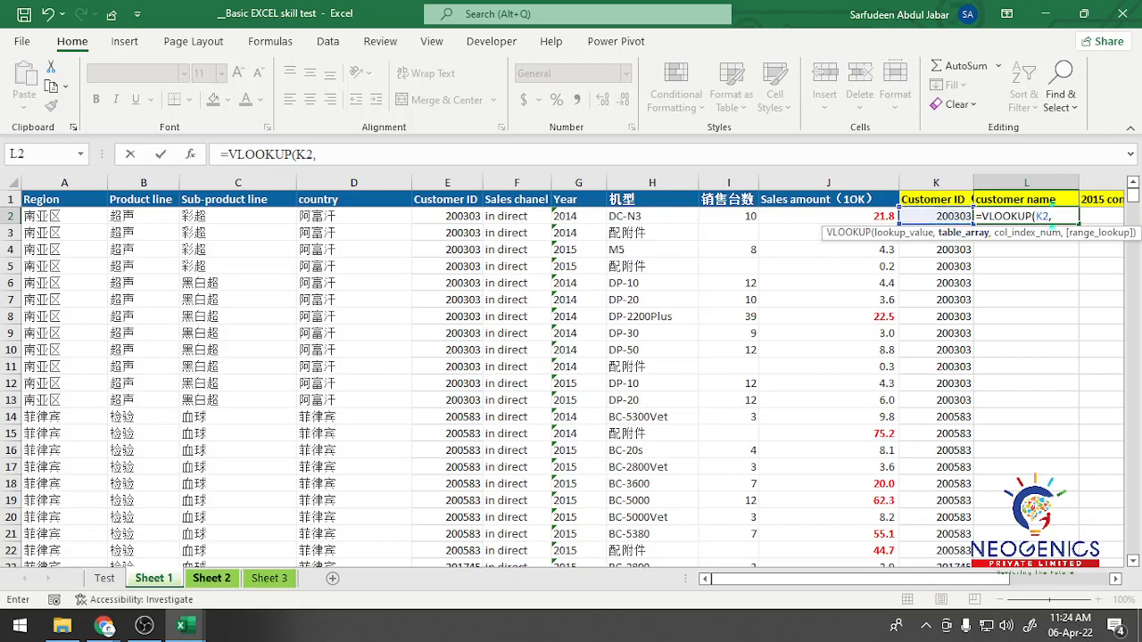
Step: Set the formula's table array to the absolute range $E$1:$F$144 in Sheet 2
{"action": "left_click", "coordinate": [211, 578]}
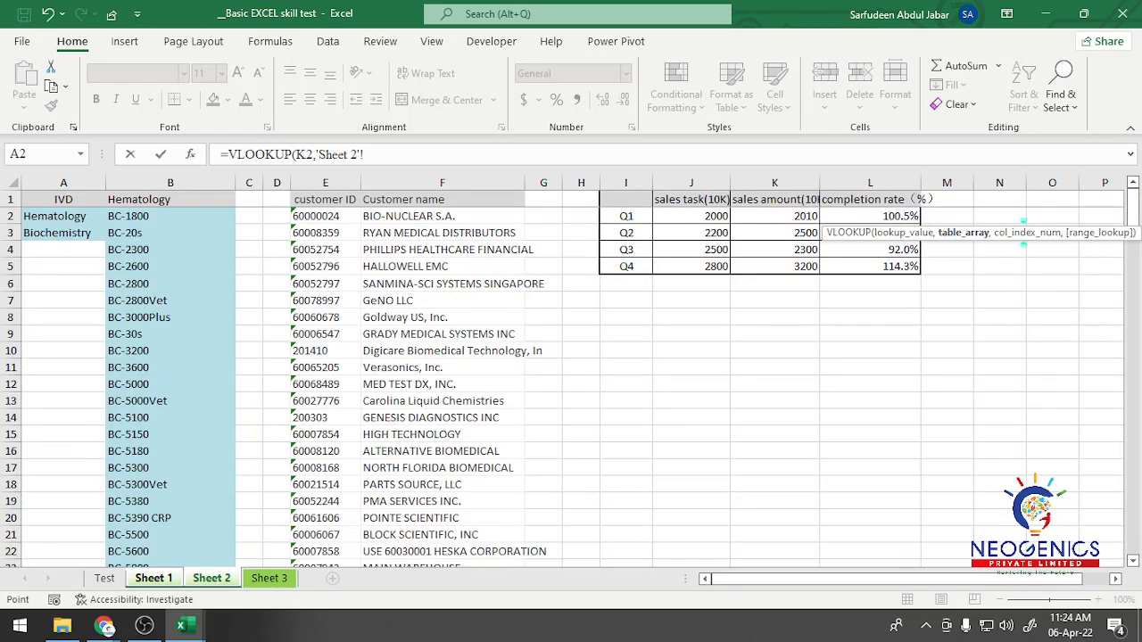
{"action": "left_click", "coordinate": [326, 199]}
{"action": "key", "text": "shift+Right"}
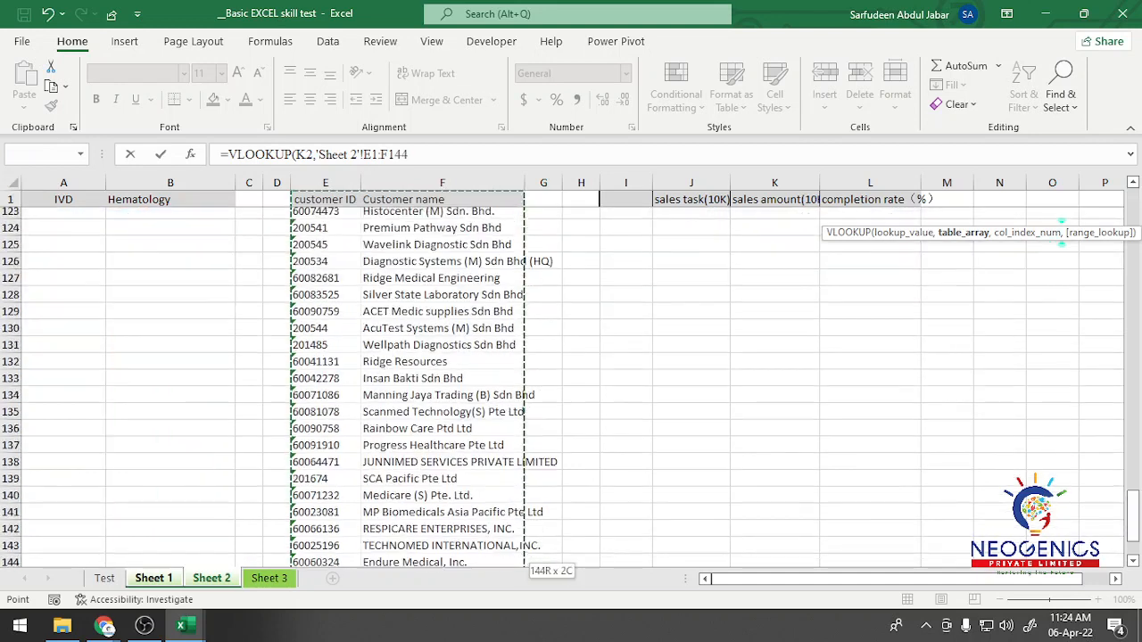
{"action": "key", "text": "ctrl+shift+Down"}
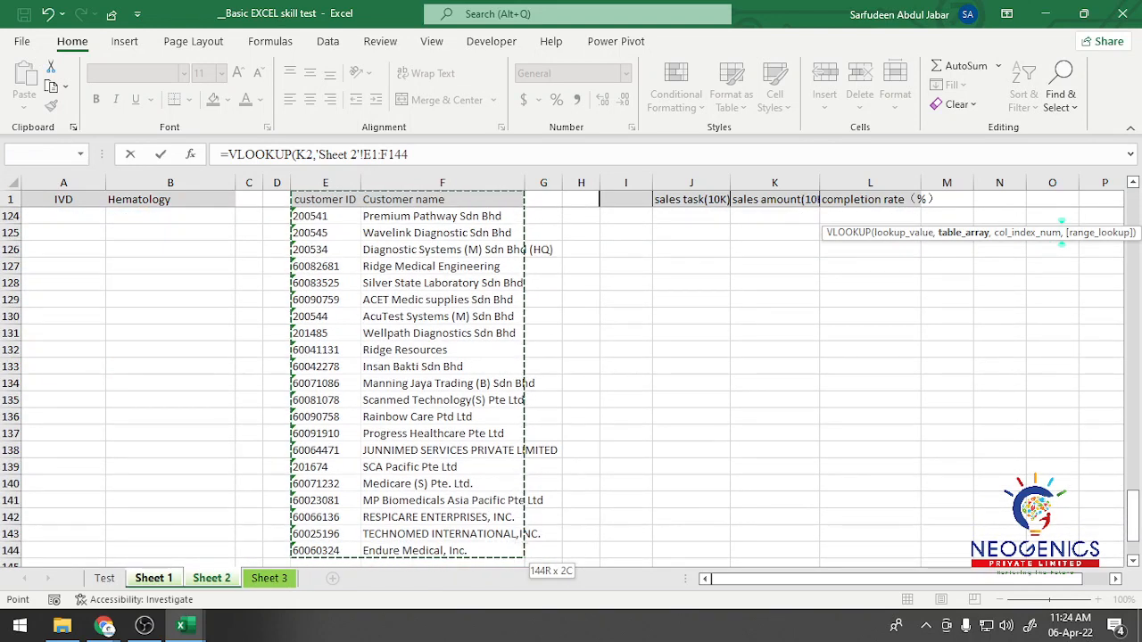
{"action": "key", "text": "F4"}
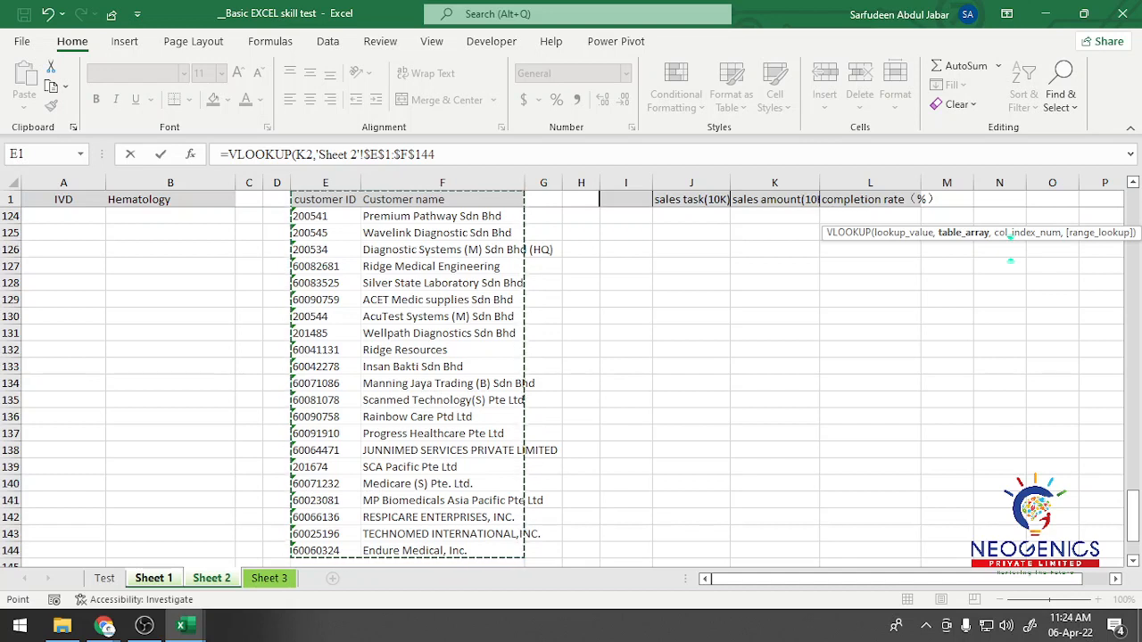
{"action": "type", "text": ","}
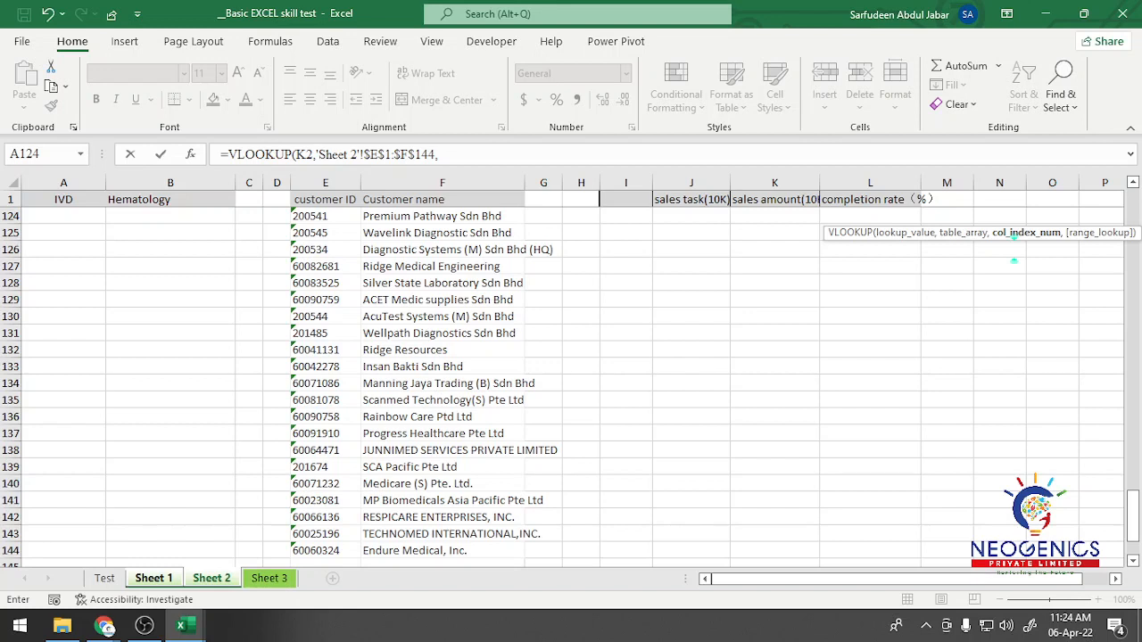
Step: Complete the VLOOKUP with column index 2 and range lookup 0, and enter the formula in L2
{"action": "type", "text": "2,"}
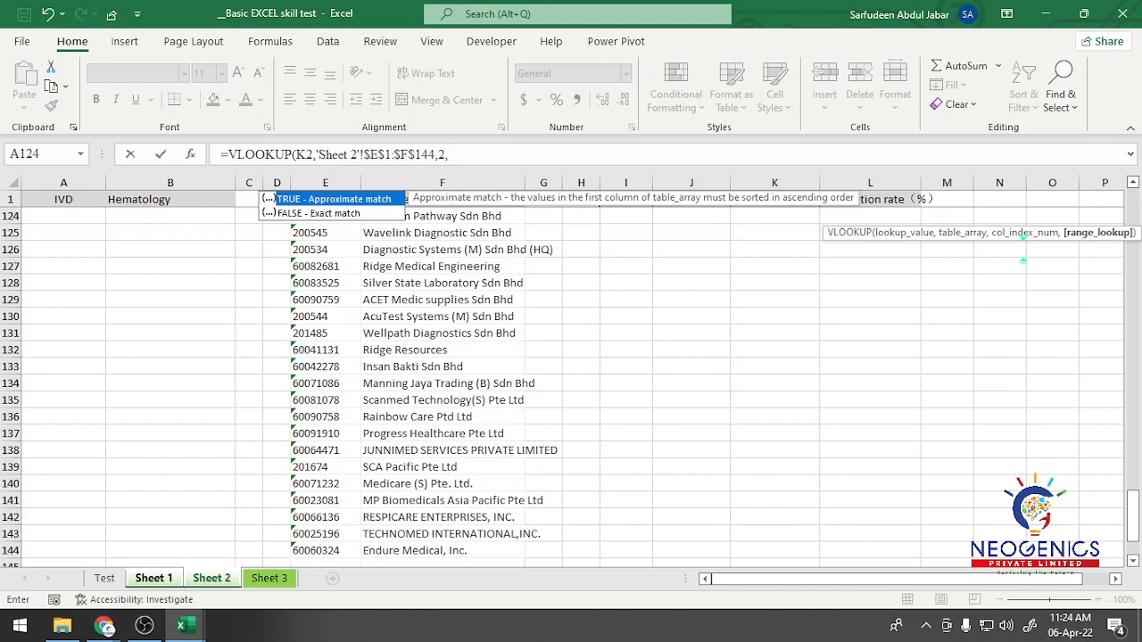
{"action": "left_click", "coordinate": [448, 154]}
{"action": "type", "text": "0"}
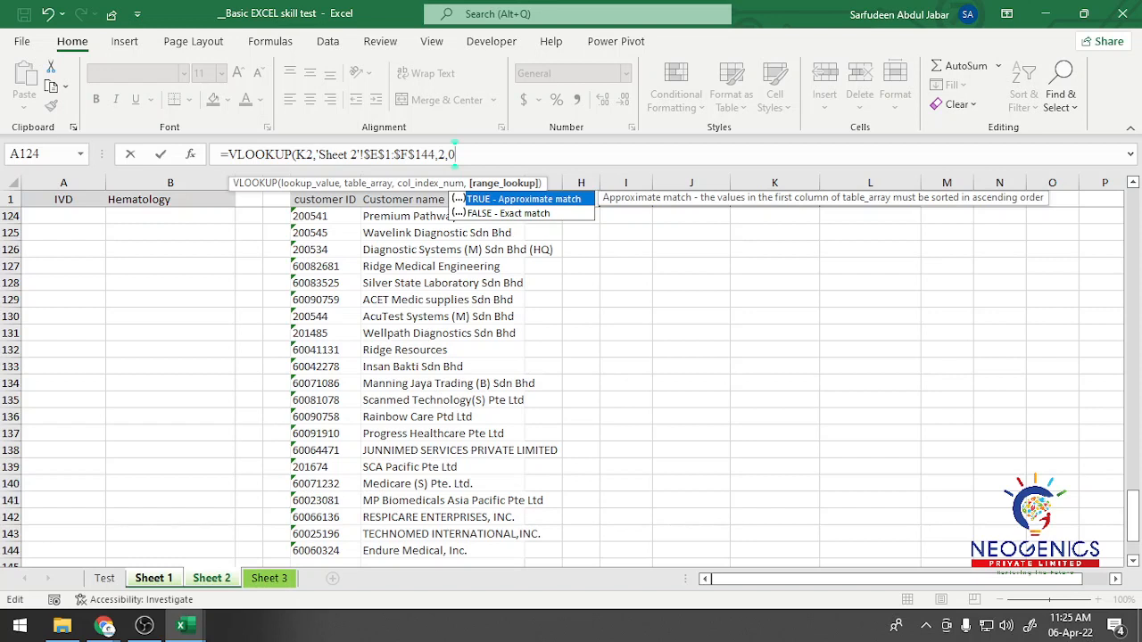
{"action": "type", "text": ")"}
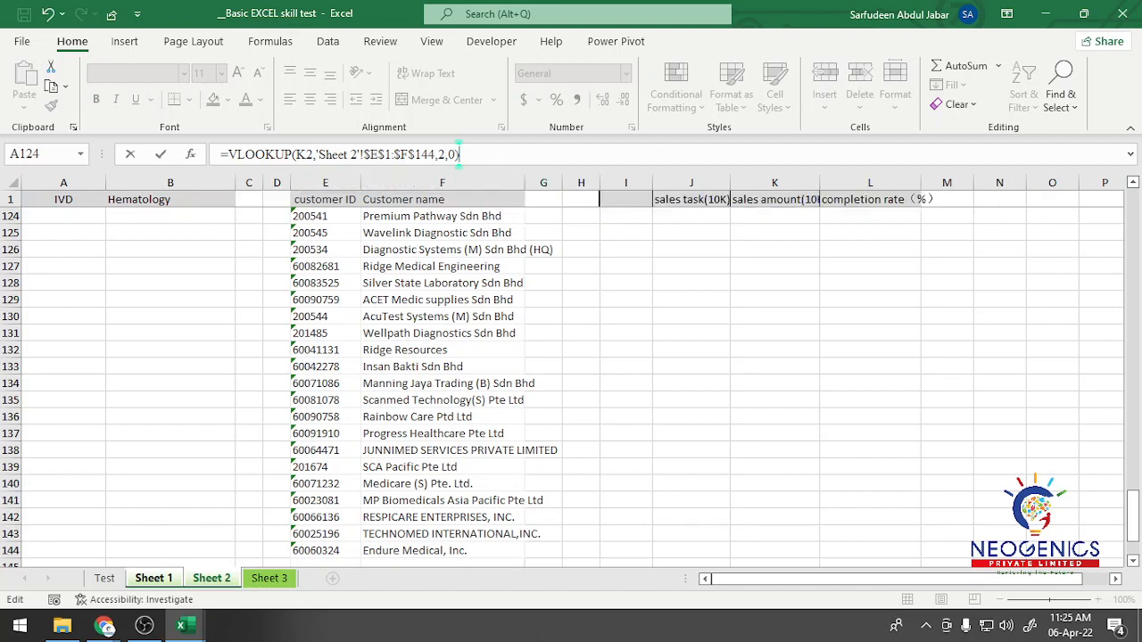
{"action": "key", "text": "BackSpace"}
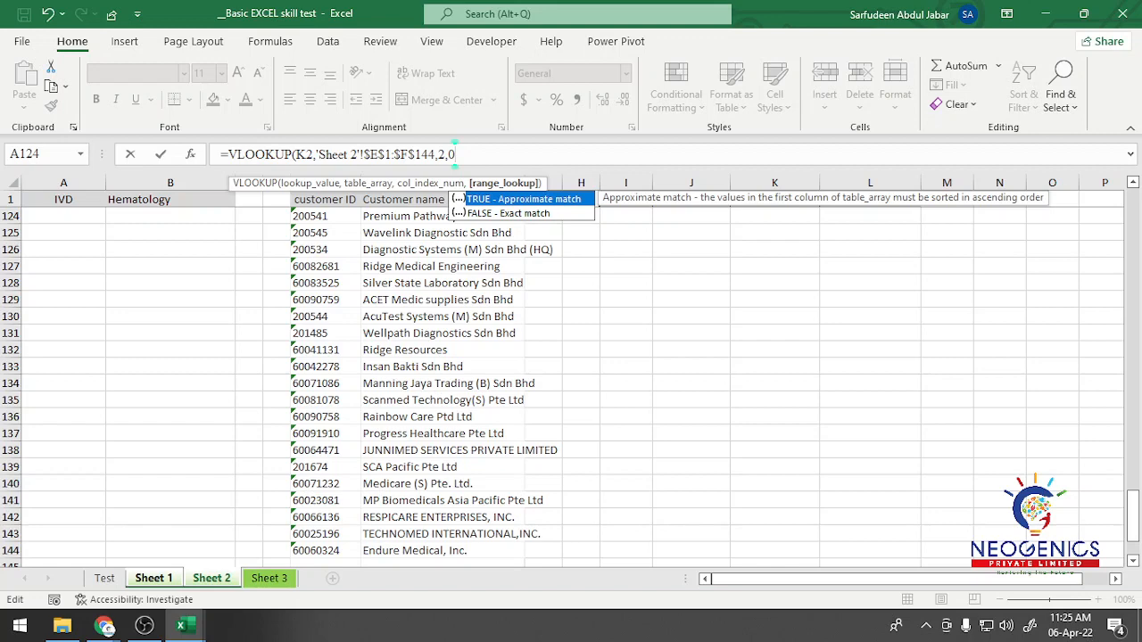
{"action": "type", "text": ")"}
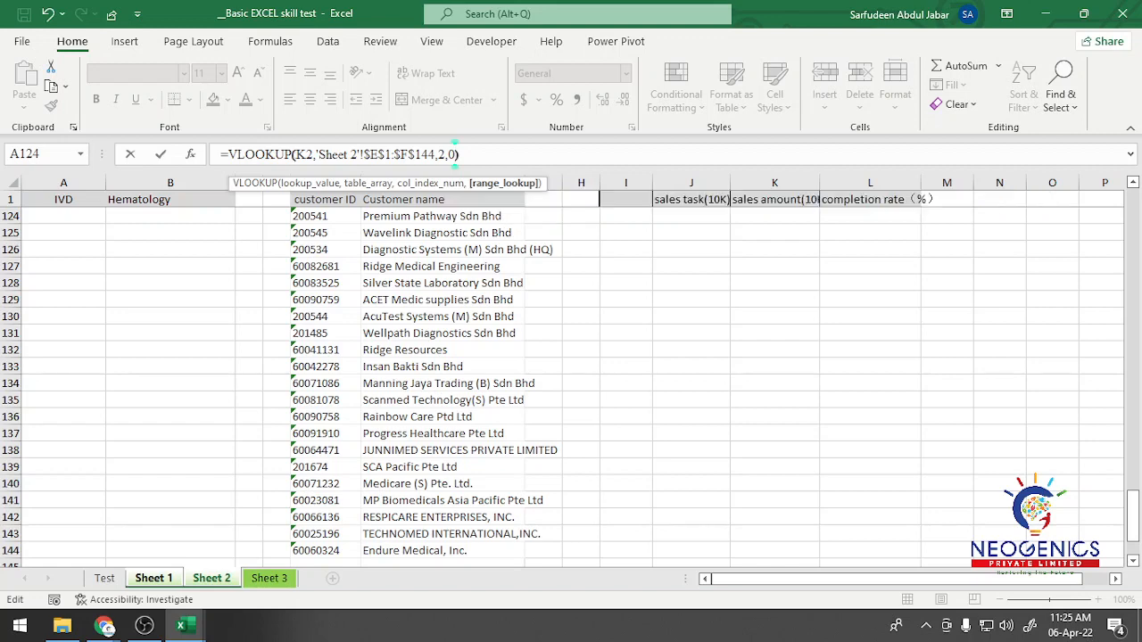
{"action": "key", "text": "Return"}
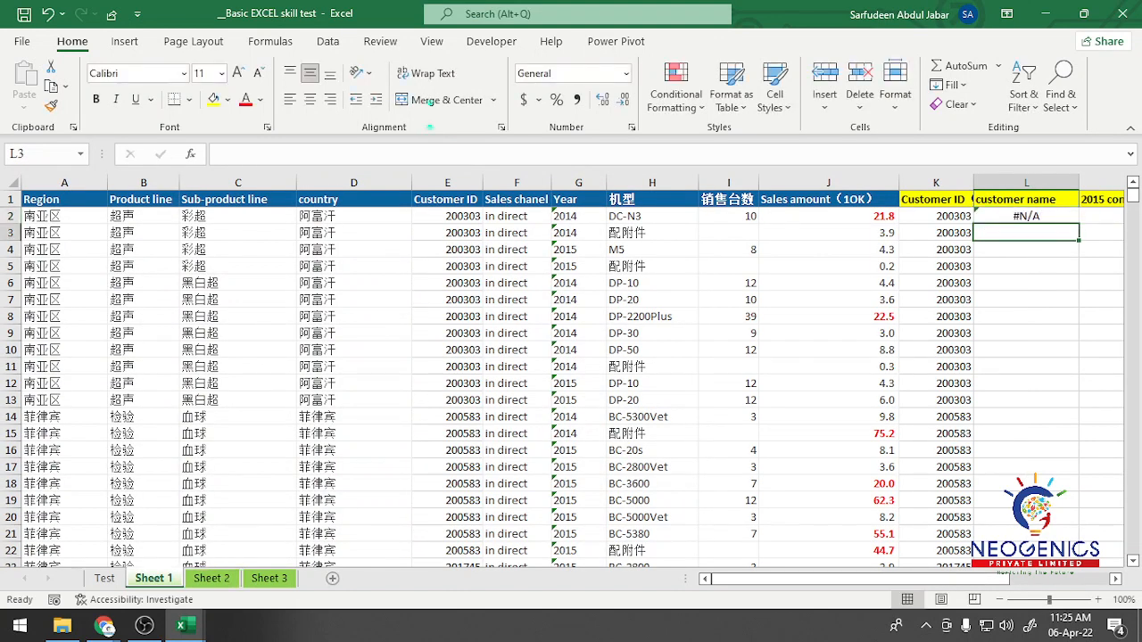
Step: Fill the VLOOKUP formula from L2 down the whole customer name column in Sheet 1
{"action": "left_click", "coordinate": [1027, 216]}
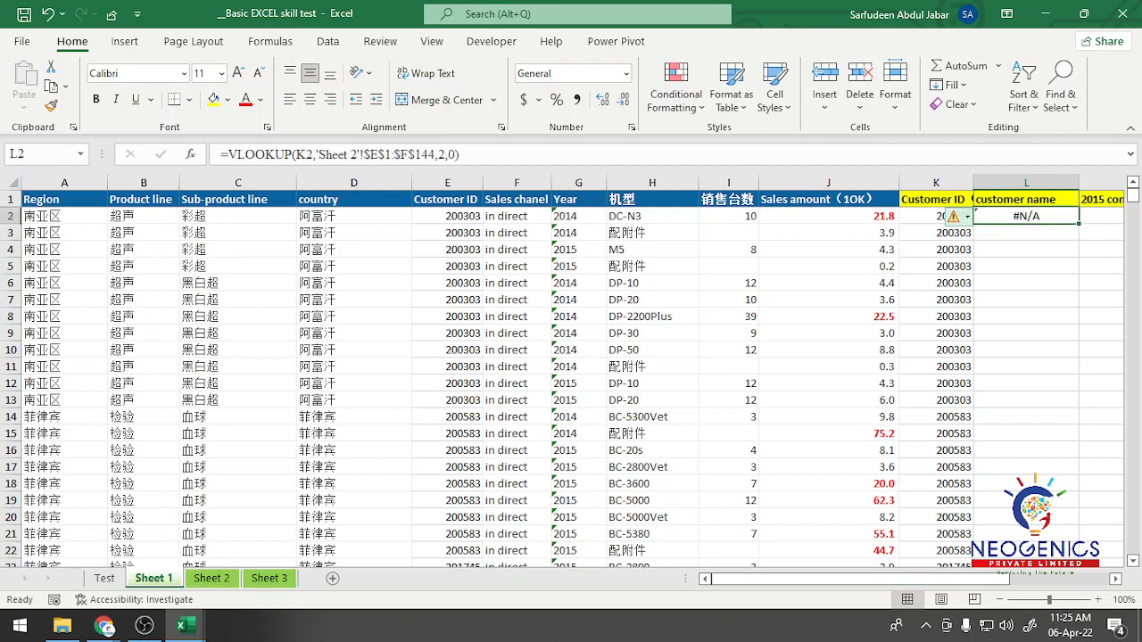
{"action": "left_click", "coordinate": [930, 216]}
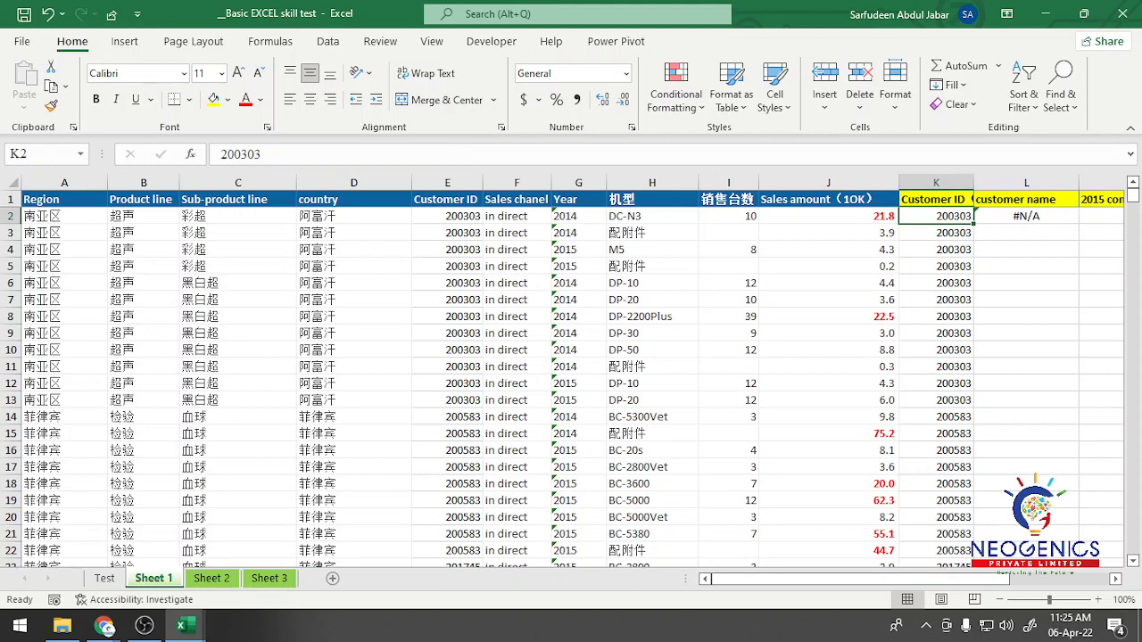
{"action": "left_click", "coordinate": [1027, 216]}
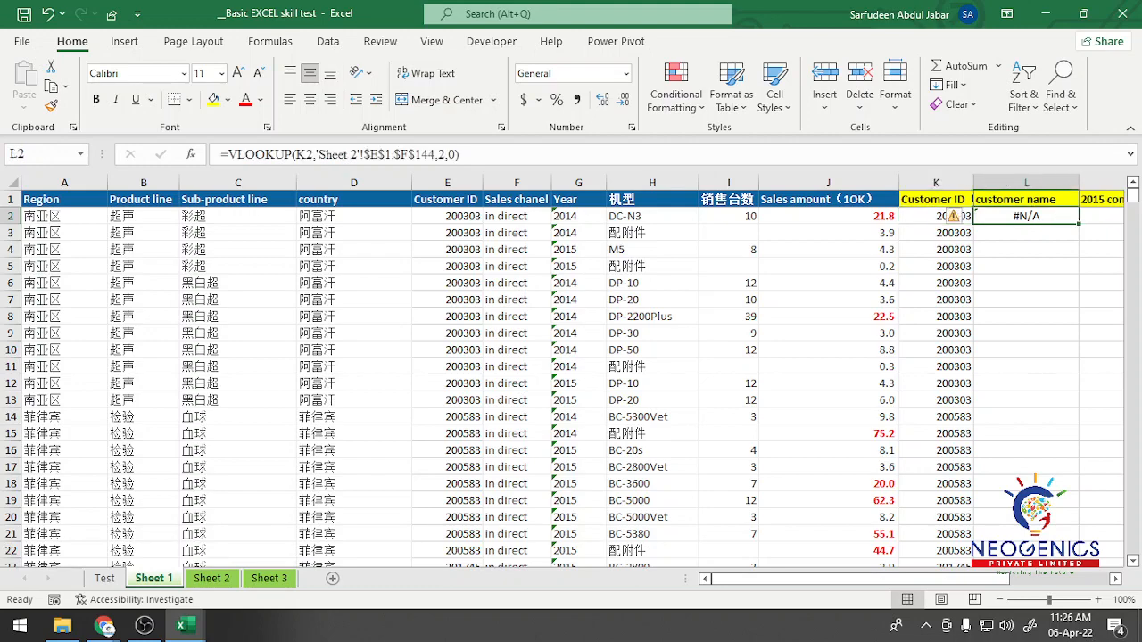
{"action": "double_click", "coordinate": [1078, 224]}
{"action": "scroll", "coordinate": [1026, 383], "scroll_direction": "down", "scroll_amount": 7}
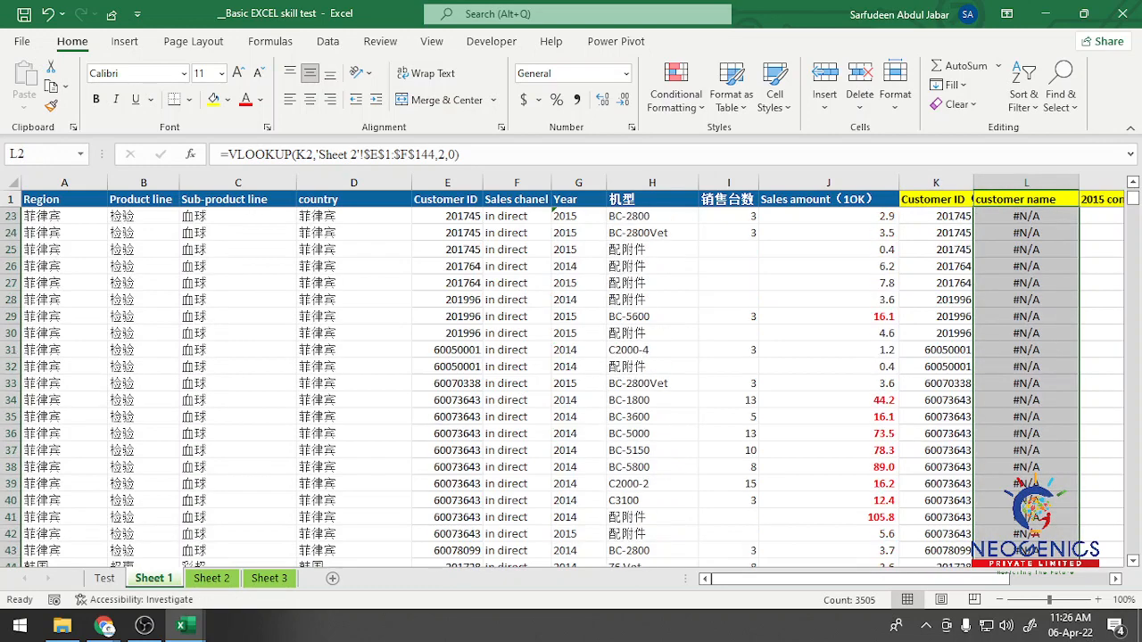
{"action": "scroll", "coordinate": [1027, 384], "scroll_direction": "down", "scroll_amount": 20}
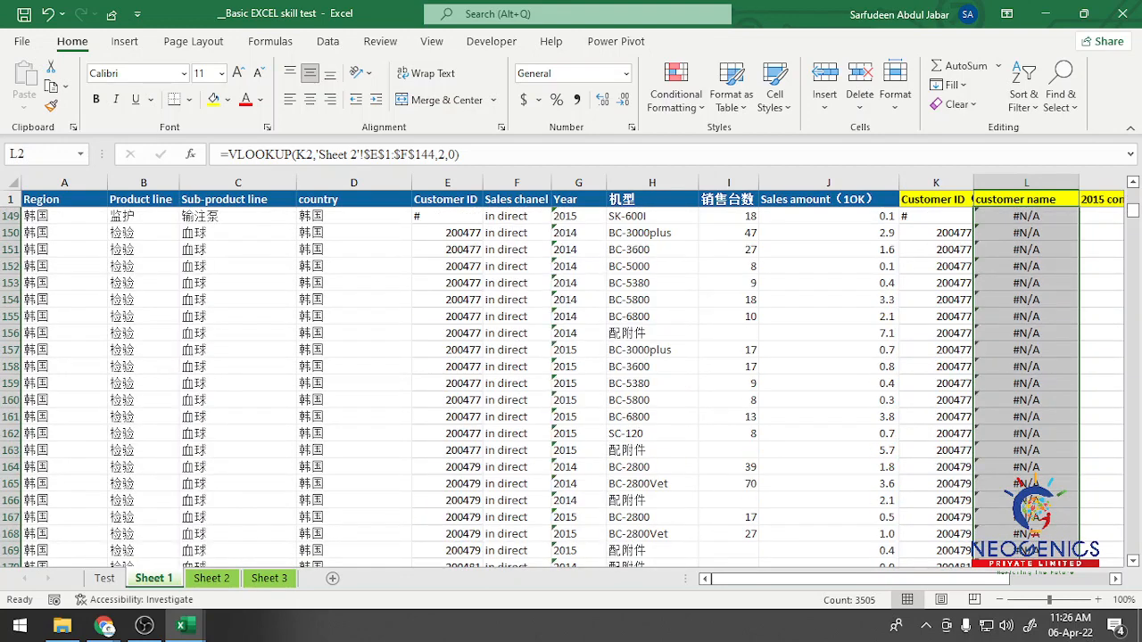
Step: Compare the format of the Customer ID entries in column K of Sheet 1 with the customer IDs in column E of Sheet 2
{"action": "left_click", "coordinate": [936, 350]}
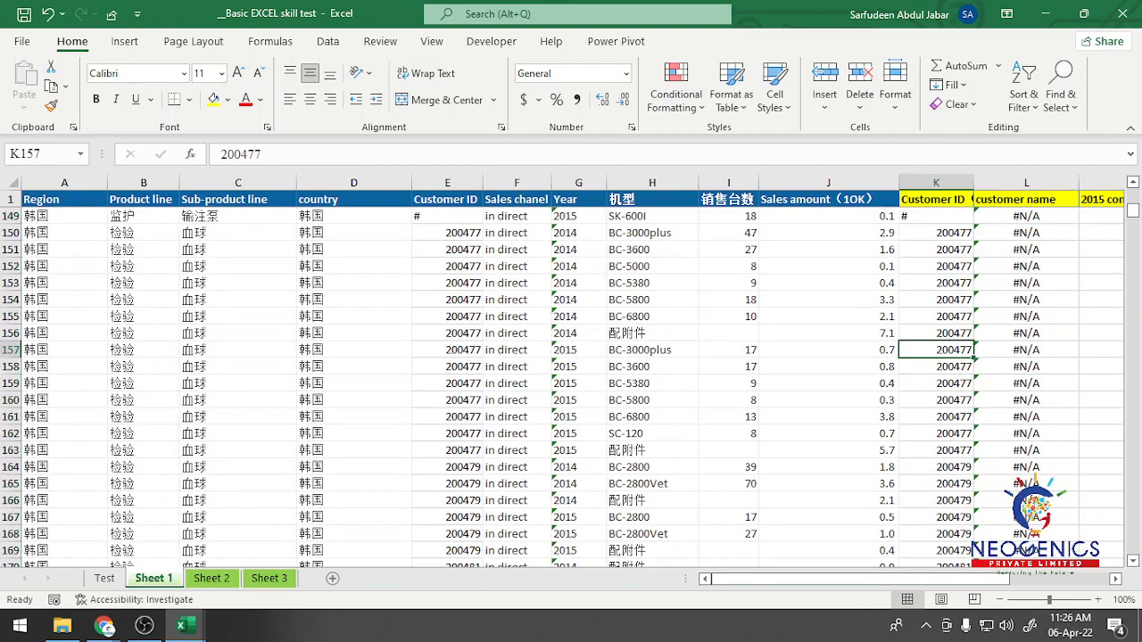
{"action": "left_click", "coordinate": [936, 384]}
{"action": "left_click", "coordinate": [936, 316]}
{"action": "scroll", "coordinate": [936, 317], "scroll_direction": "up", "scroll_amount": 6}
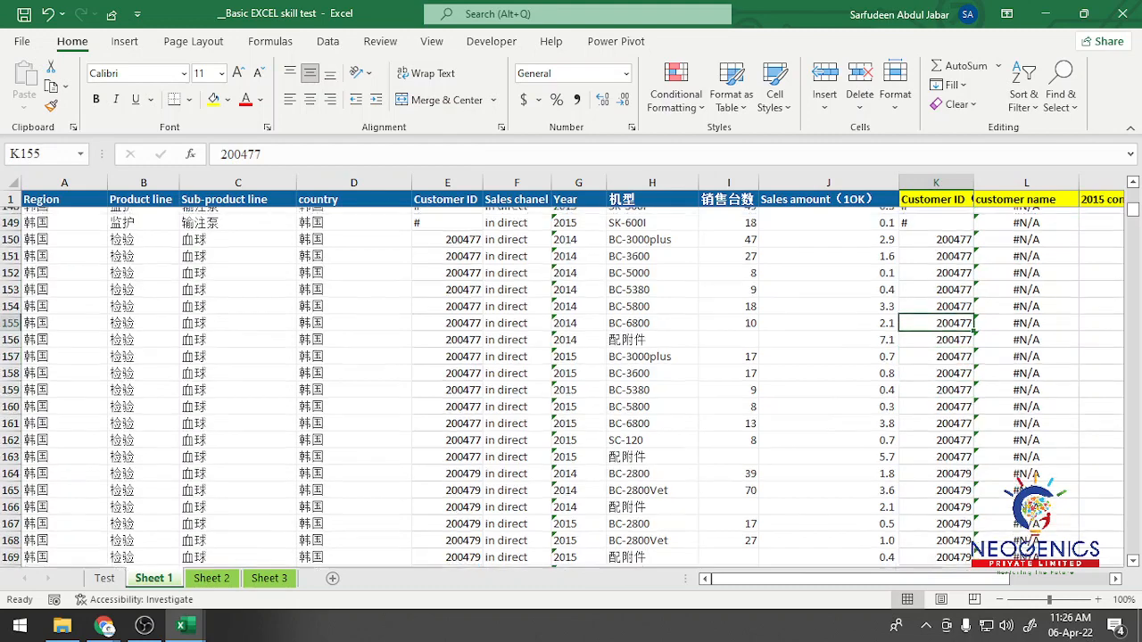
{"action": "scroll", "coordinate": [936, 317], "scroll_direction": "down", "scroll_amount": 6}
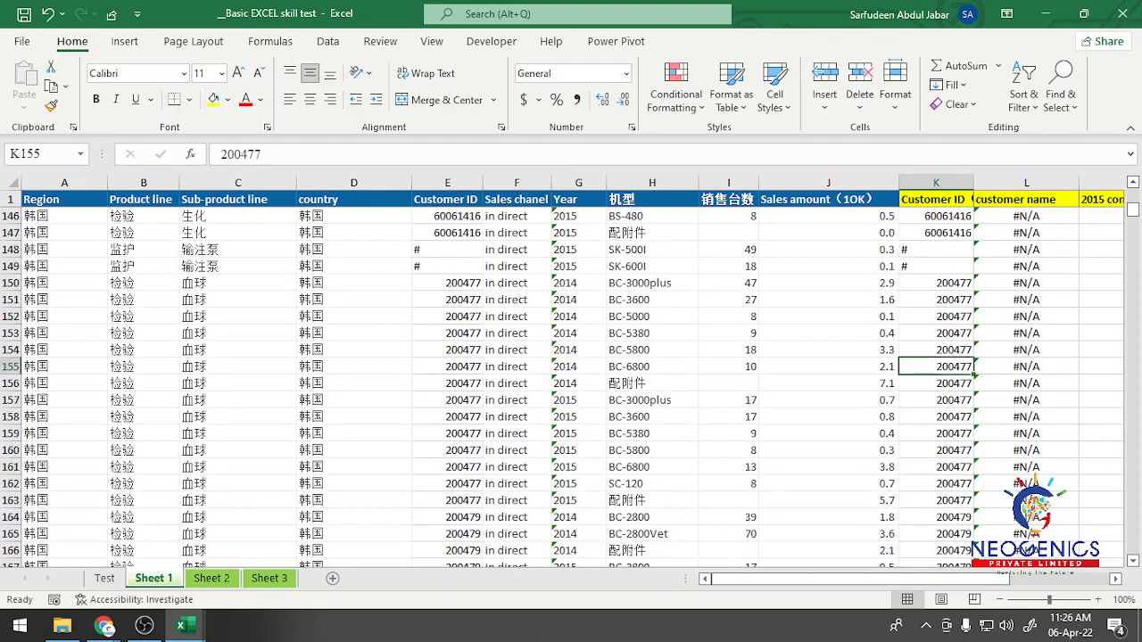
{"action": "left_click", "coordinate": [211, 578]}
{"action": "left_click", "coordinate": [324, 250]}
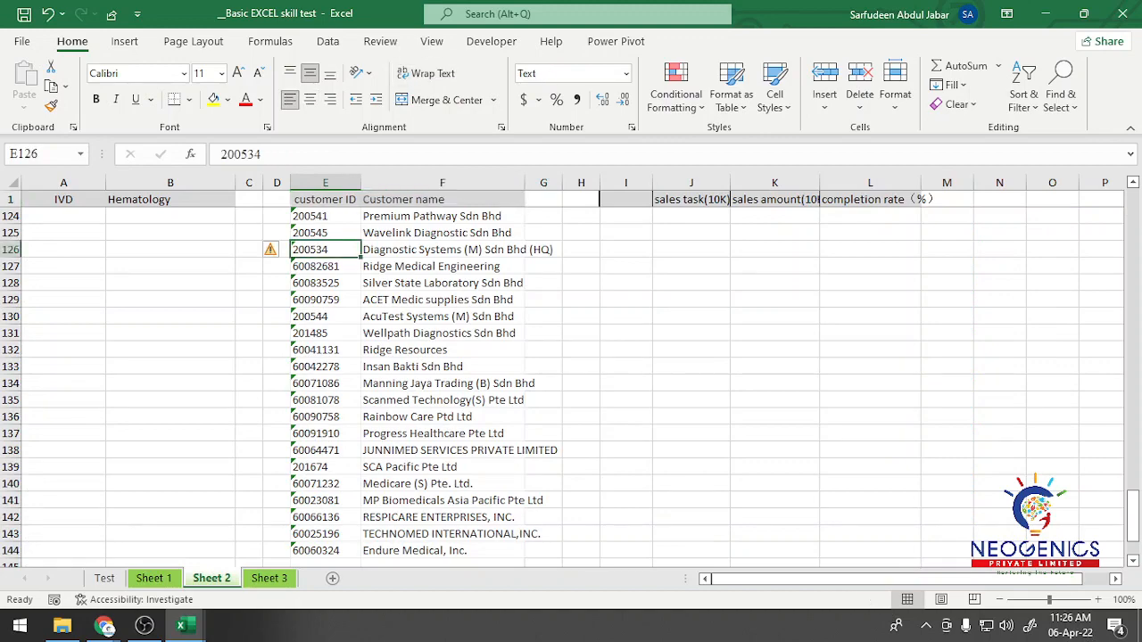
{"action": "scroll", "coordinate": [571, 389], "scroll_direction": "up", "scroll_amount": 20}
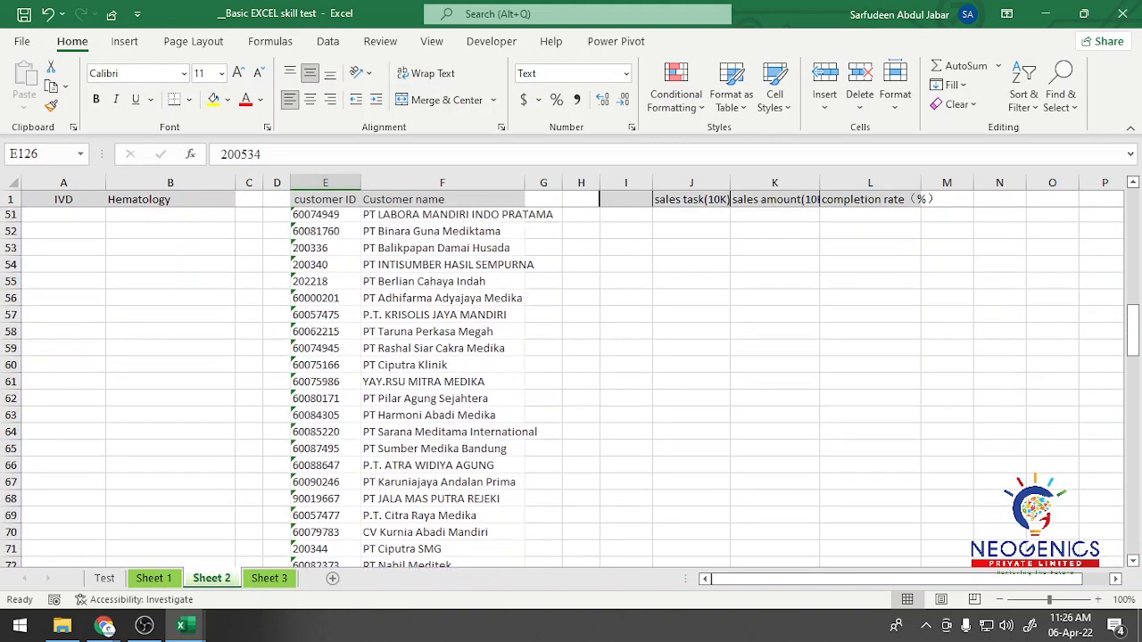
{"action": "scroll", "coordinate": [571, 388], "scroll_direction": "up", "scroll_amount": 16}
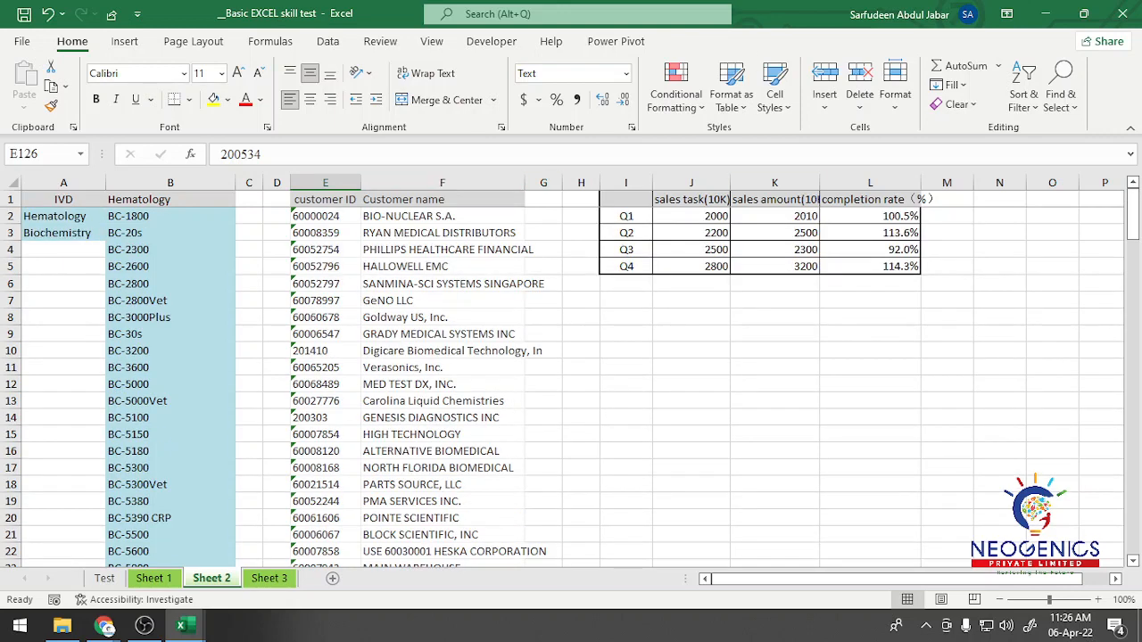
Step: Convert the customer IDs stored as text in E2:E144 of Sheet 2 to numbers
{"action": "left_click", "coordinate": [326, 216]}
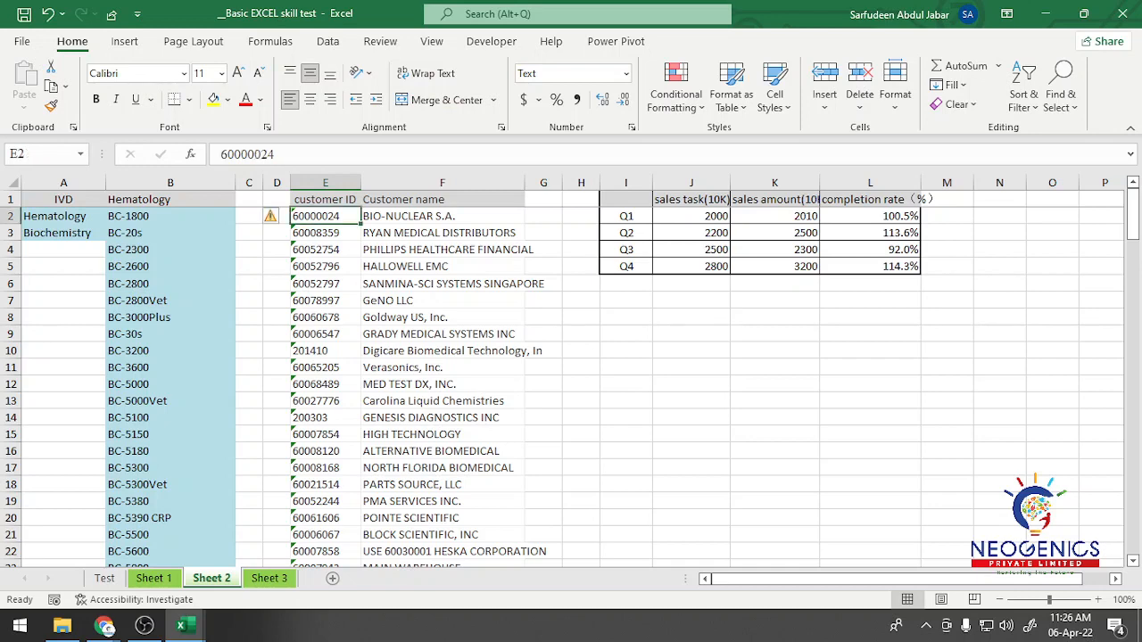
{"action": "key", "text": "ctrl+shift+Down"}
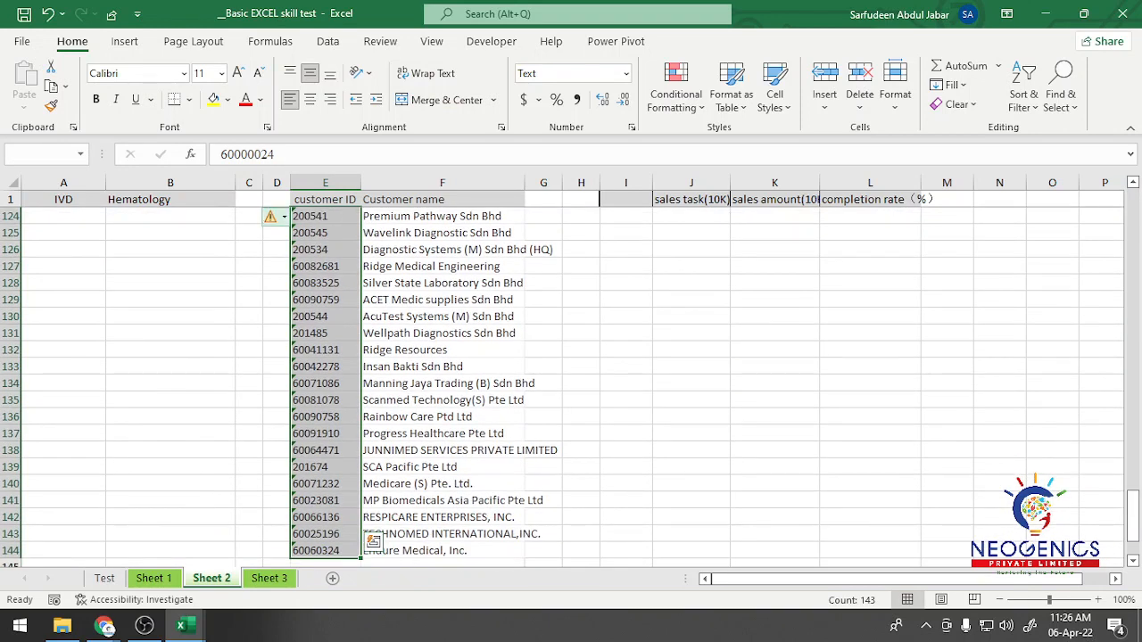
{"action": "left_click", "coordinate": [277, 216]}
{"action": "left_click", "coordinate": [203, 261]}
Step: Check the VLOOKUP results in the customer name column of Sheet 1, down to cells L234 to L236
{"action": "left_click", "coordinate": [141, 578]}
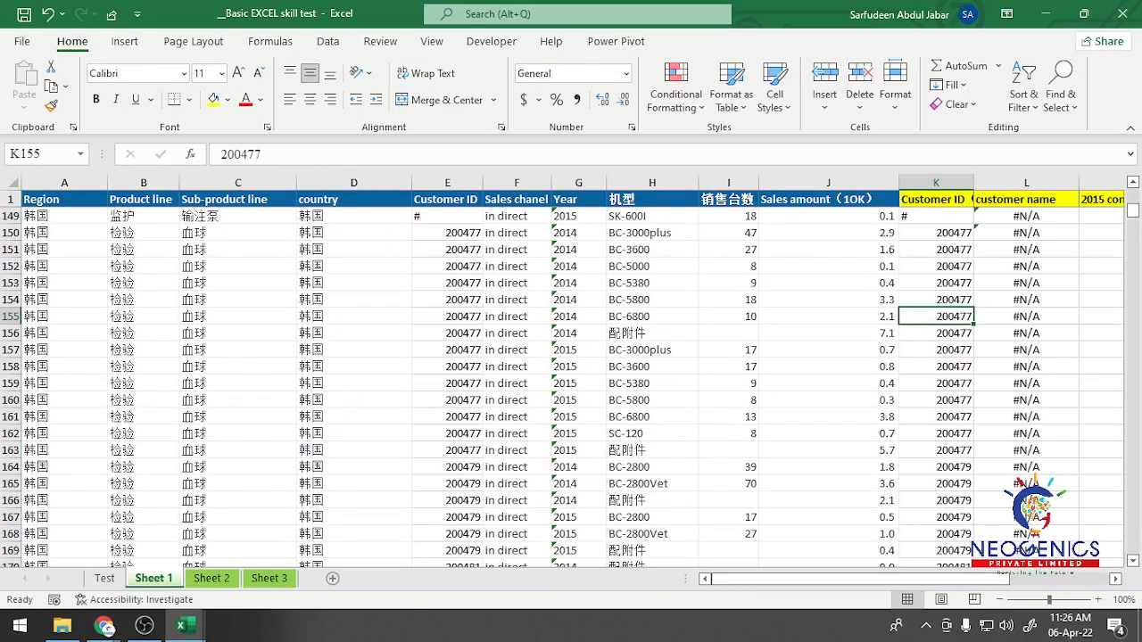
{"action": "scroll", "coordinate": [571, 384], "scroll_direction": "down", "scroll_amount": 16}
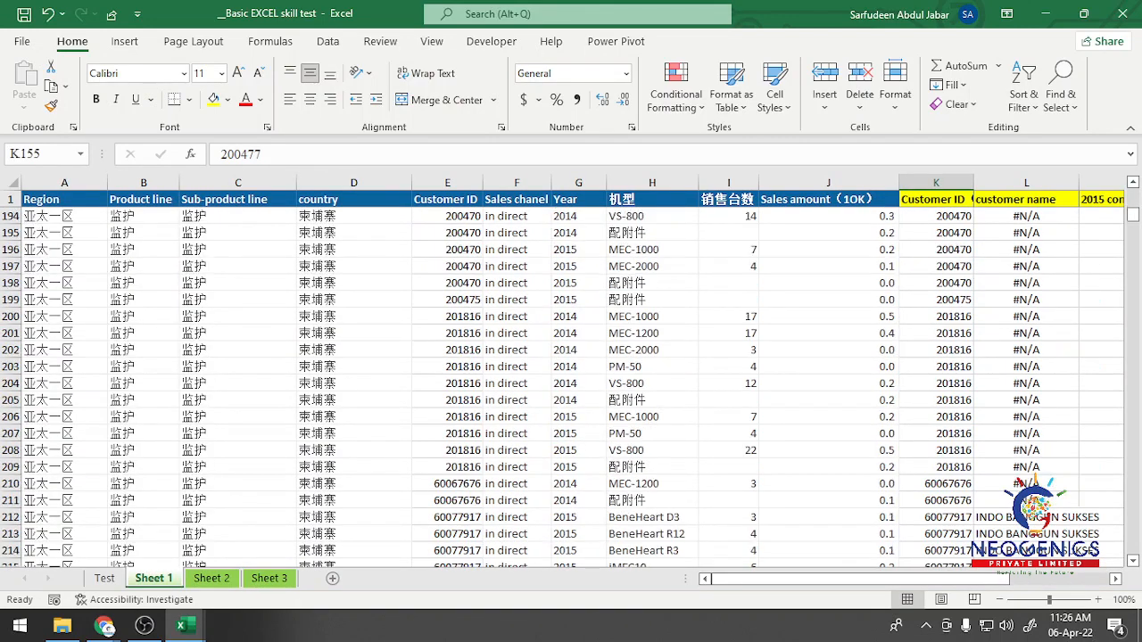
{"action": "scroll", "coordinate": [571, 384], "scroll_direction": "down", "scroll_amount": 4}
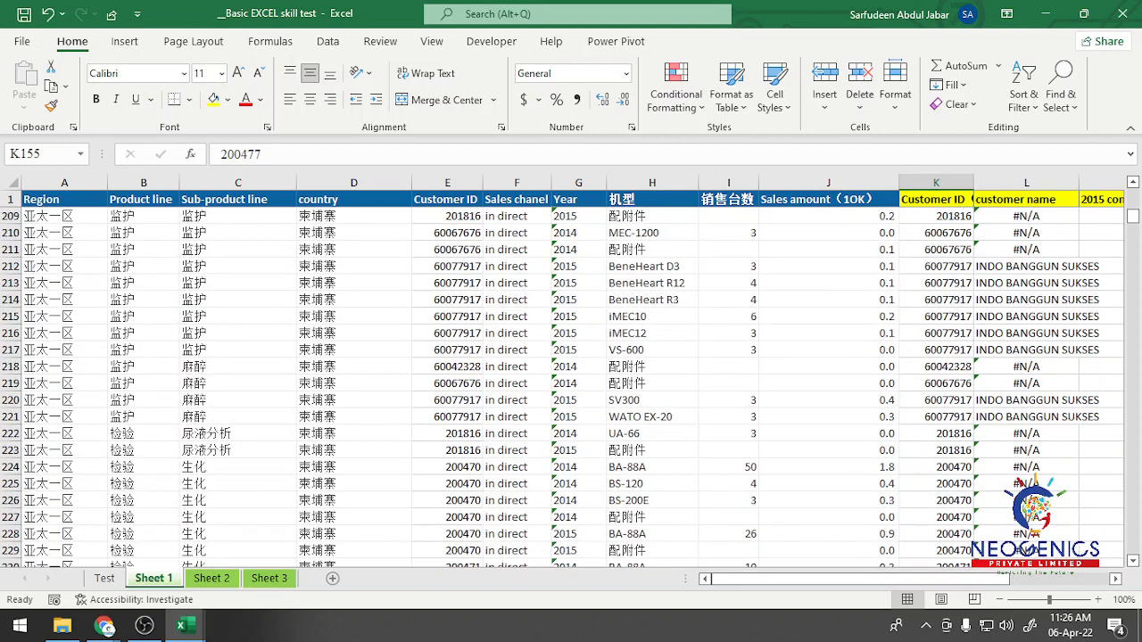
{"action": "scroll", "coordinate": [571, 384], "scroll_direction": "down", "scroll_amount": 4}
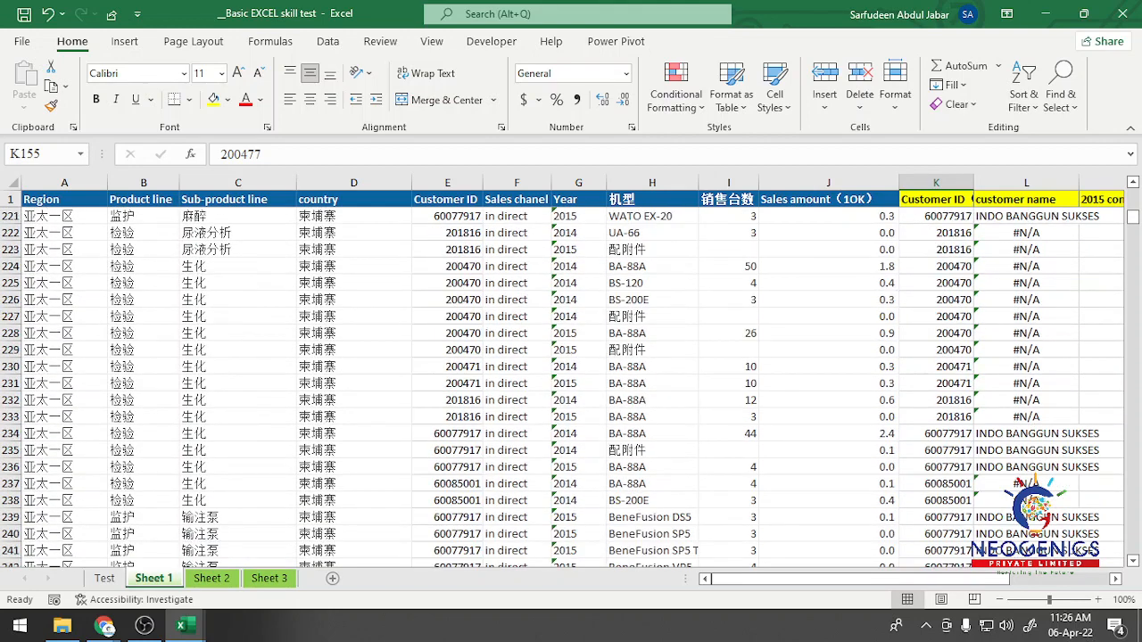
{"action": "left_click", "coordinate": [1026, 434]}
{"action": "left_click", "coordinate": [1026, 451]}
{"action": "left_click", "coordinate": [1026, 468]}
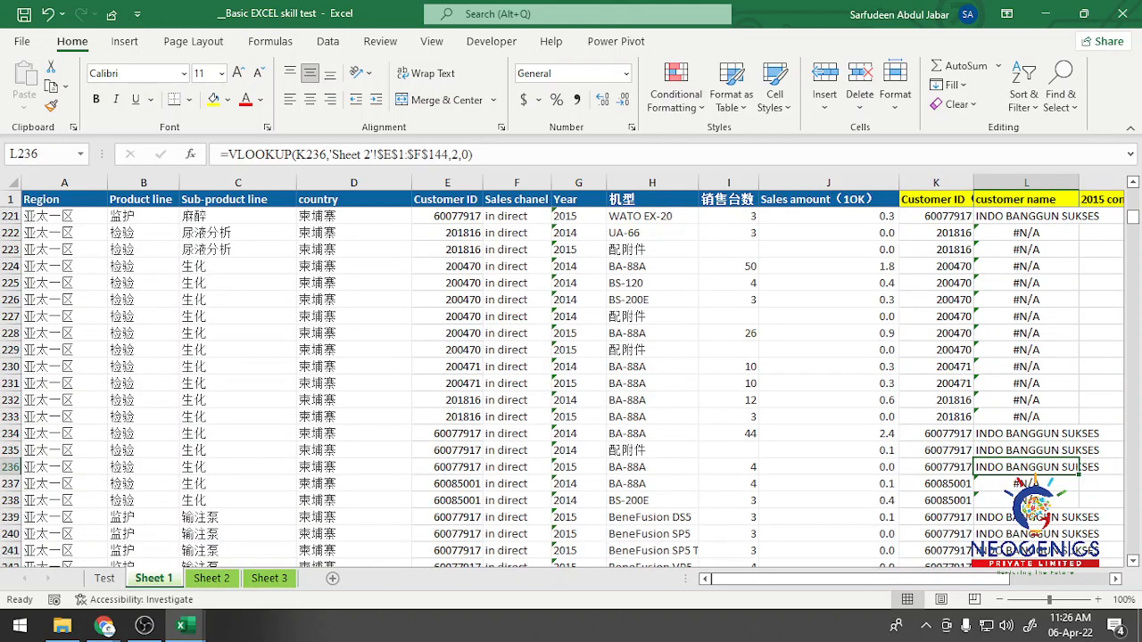
Step: Examine the VLOOKUP results against the customer IDs in column K of Sheet 1, around rows 217 to 256
{"action": "left_click", "coordinate": [1026, 517]}
{"action": "left_click", "coordinate": [1026, 535]}
{"action": "scroll", "coordinate": [1026, 534], "scroll_direction": "down", "scroll_amount": 5}
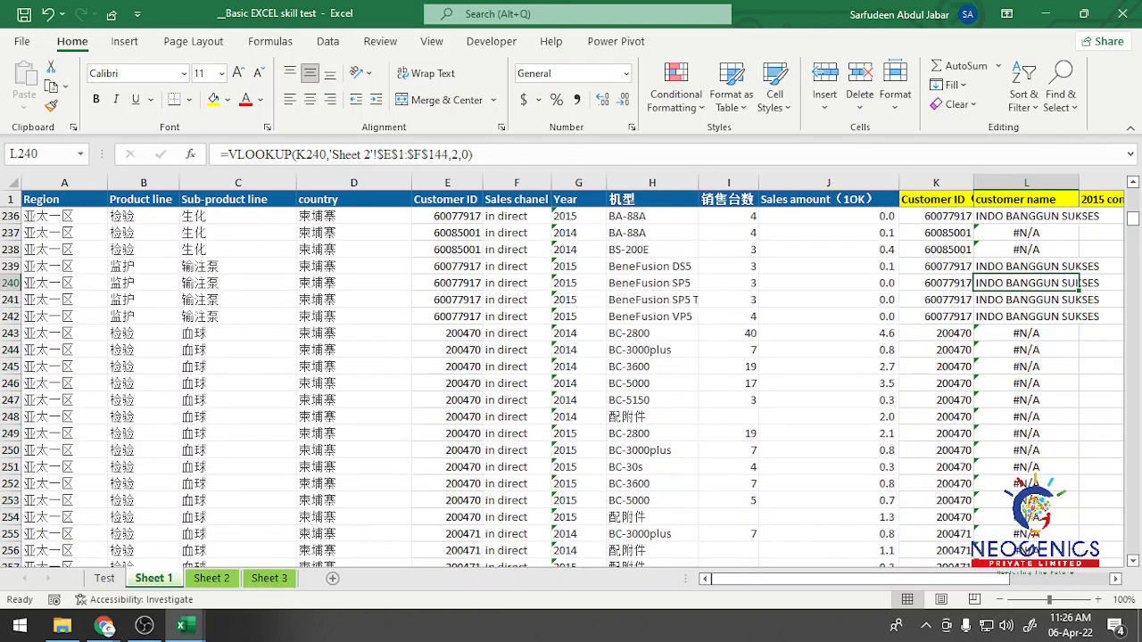
{"action": "left_click", "coordinate": [1026, 350]}
{"action": "left_click", "coordinate": [1026, 367]}
{"action": "left_click", "coordinate": [1026, 433]}
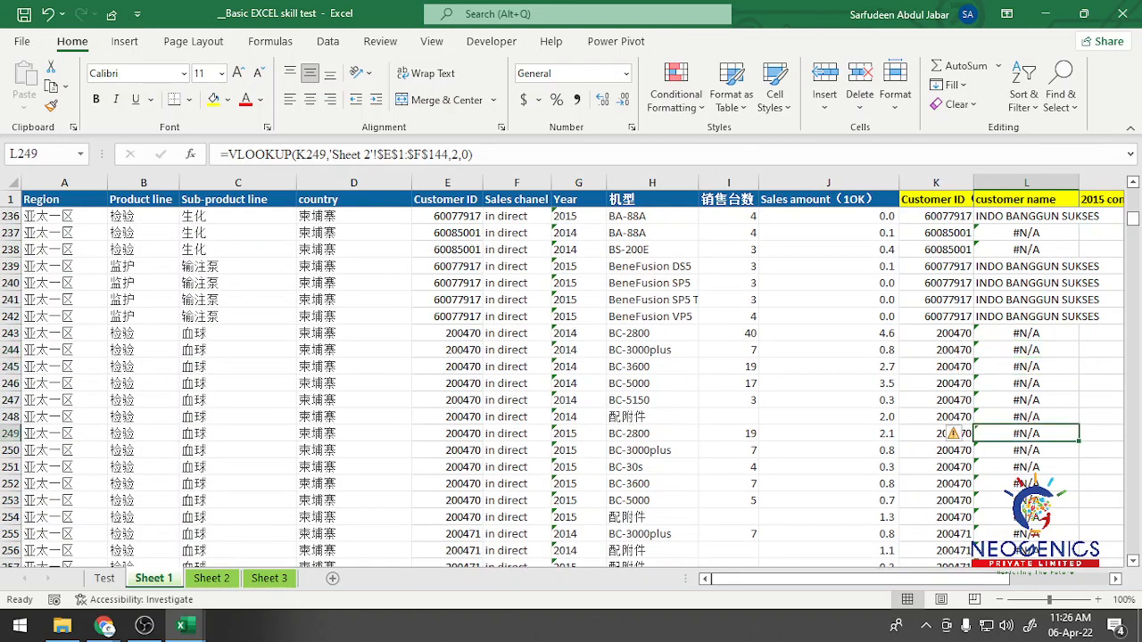
{"action": "left_click", "coordinate": [1026, 416]}
{"action": "left_click", "coordinate": [1026, 349]}
{"action": "left_click", "coordinate": [1026, 416]}
{"action": "scroll", "coordinate": [1026, 417], "scroll_direction": "up", "scroll_amount": 8}
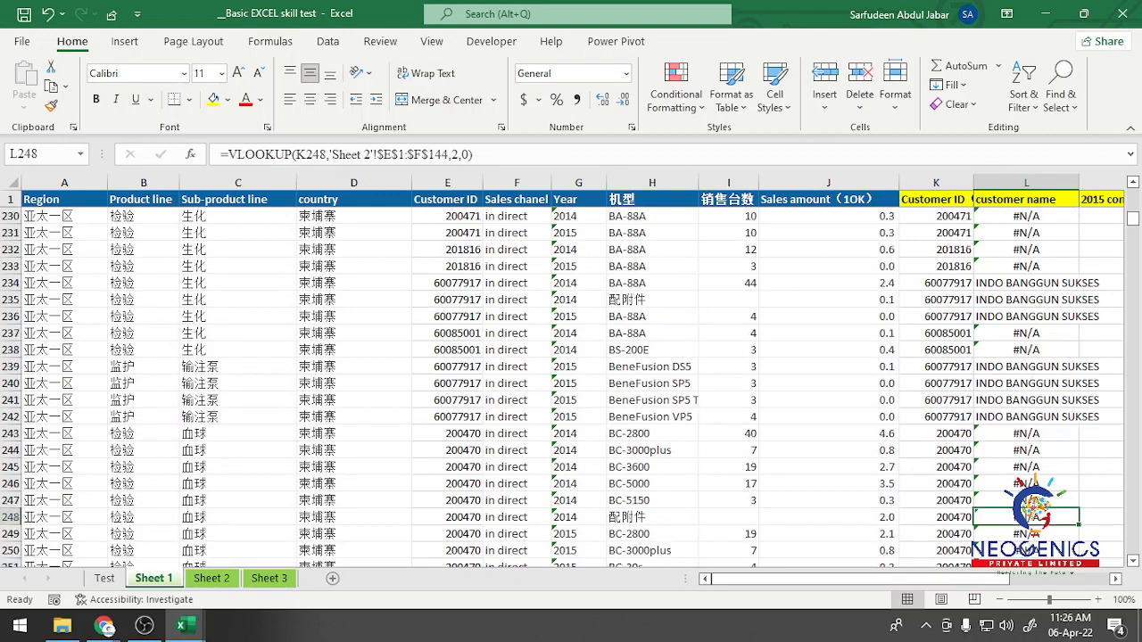
{"action": "left_click", "coordinate": [1027, 400]}
{"action": "left_click", "coordinate": [1026, 433]}
{"action": "left_click", "coordinate": [1026, 451]}
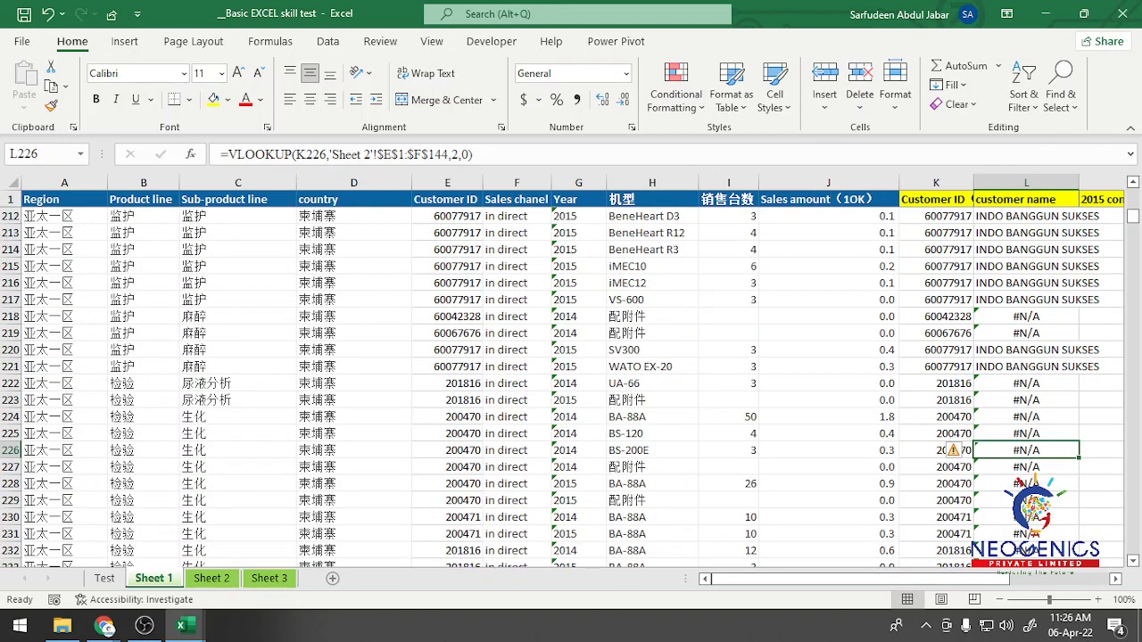
{"action": "scroll", "coordinate": [1026, 450], "scroll_direction": "up", "scroll_amount": 6, "text": "ctrl"}
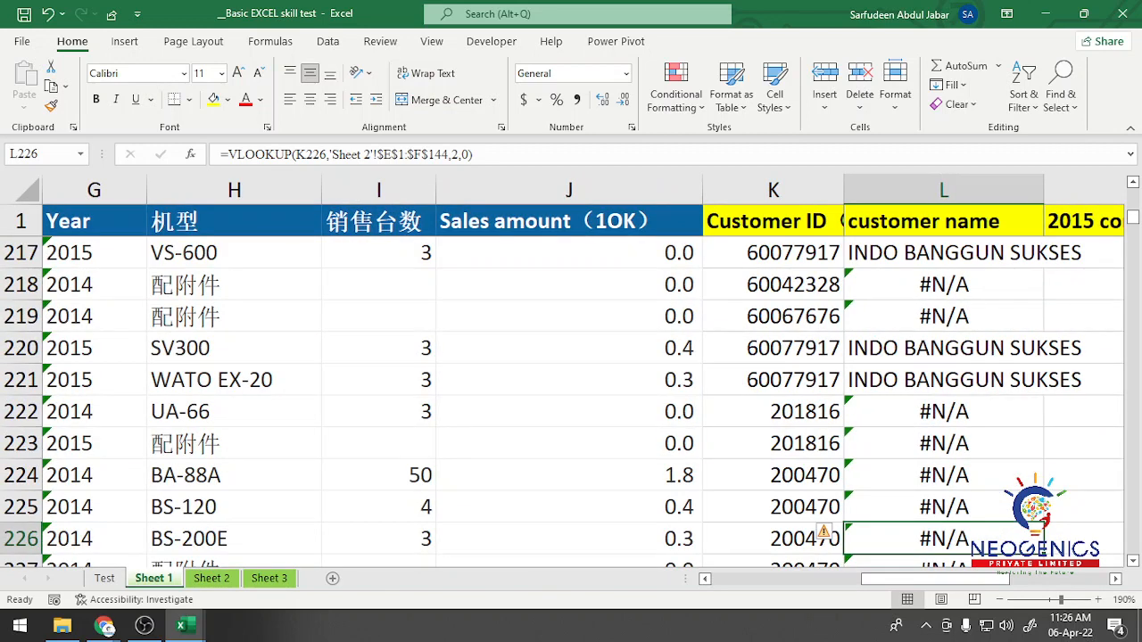
{"action": "scroll", "coordinate": [580, 374], "scroll_direction": "right", "scroll_amount": 3}
{"action": "scroll", "coordinate": [580, 374], "scroll_direction": "down", "scroll_amount": 4}
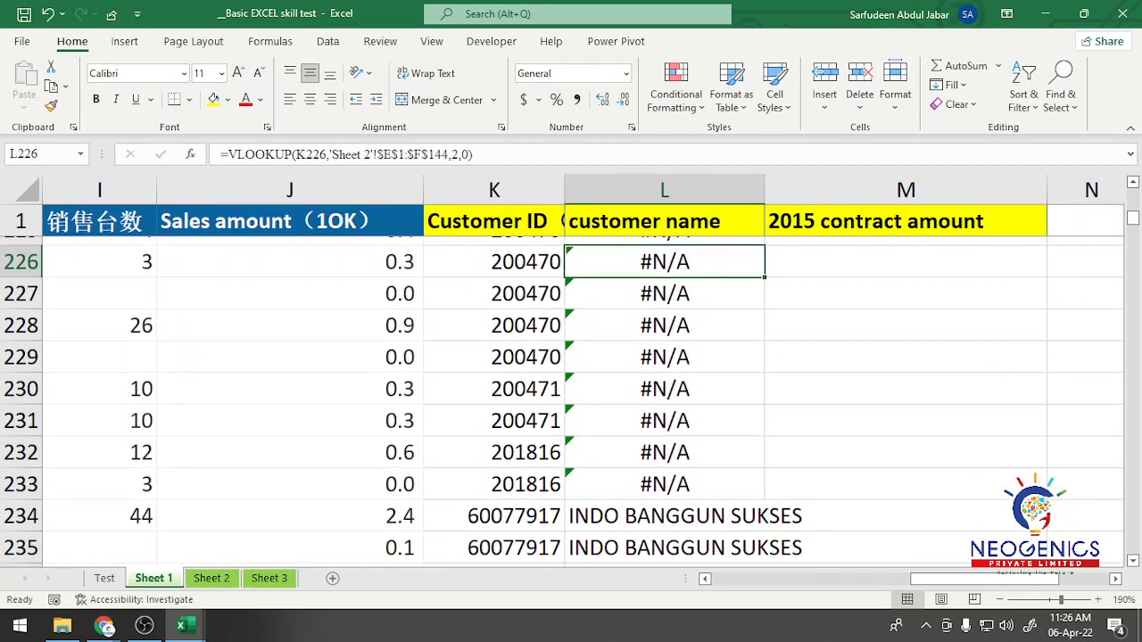
{"action": "left_click", "coordinate": [665, 317]}
{"action": "left_click", "coordinate": [665, 348]}
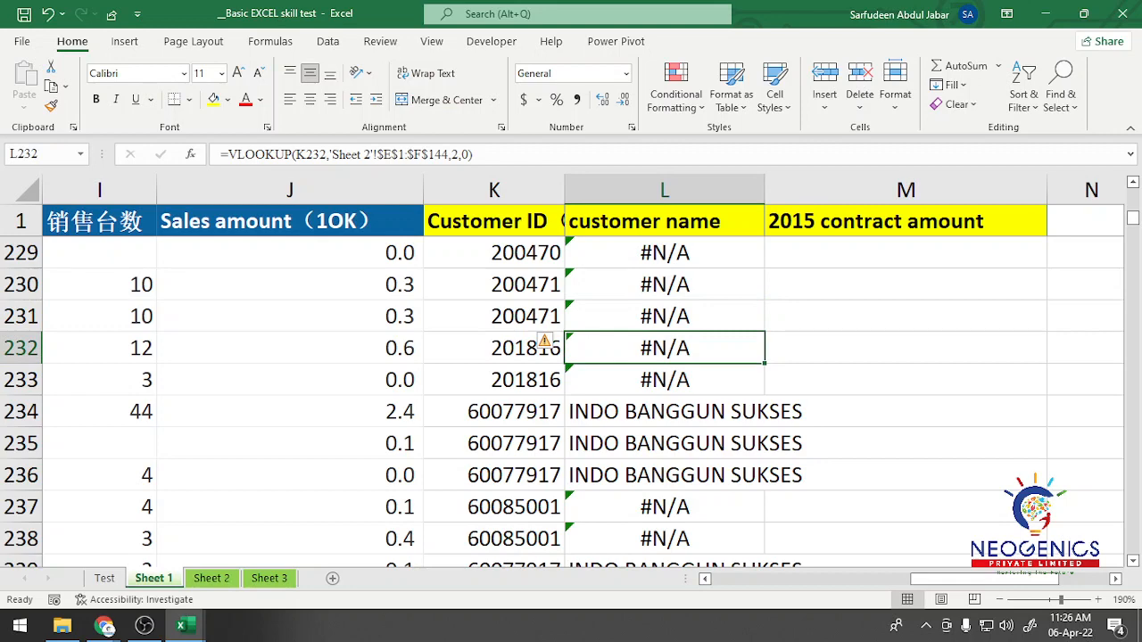
Step: Review the VLOOKUP formula in L2 of Sheet 1 and clear the customer name column from L2 down to the last data row
{"action": "left_click", "coordinate": [665, 221]}
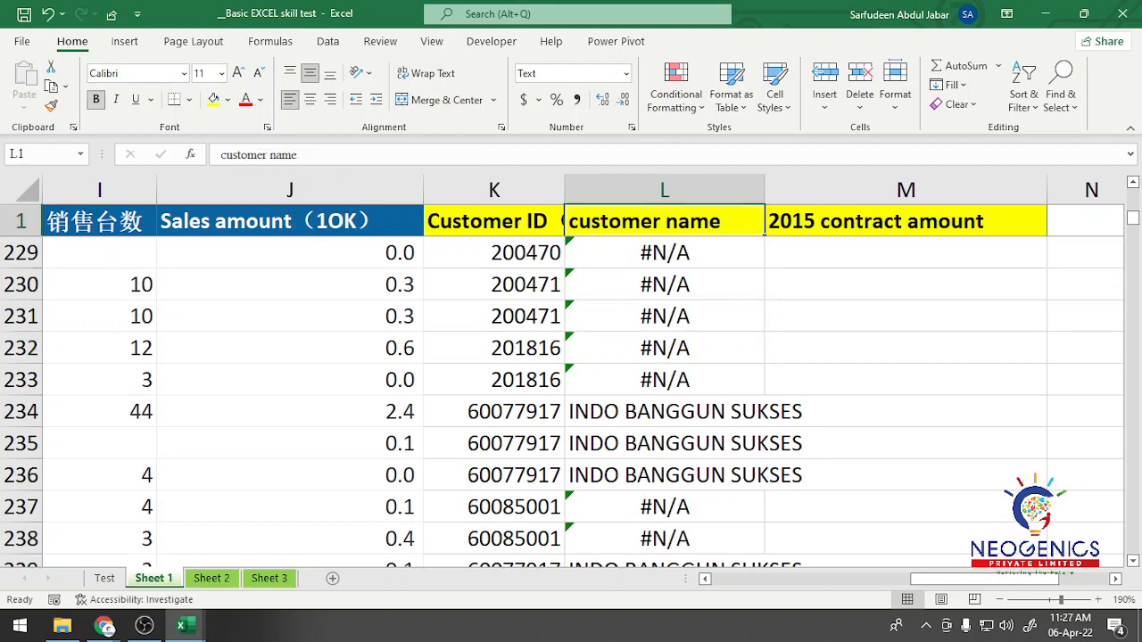
{"action": "key", "text": "Down"}
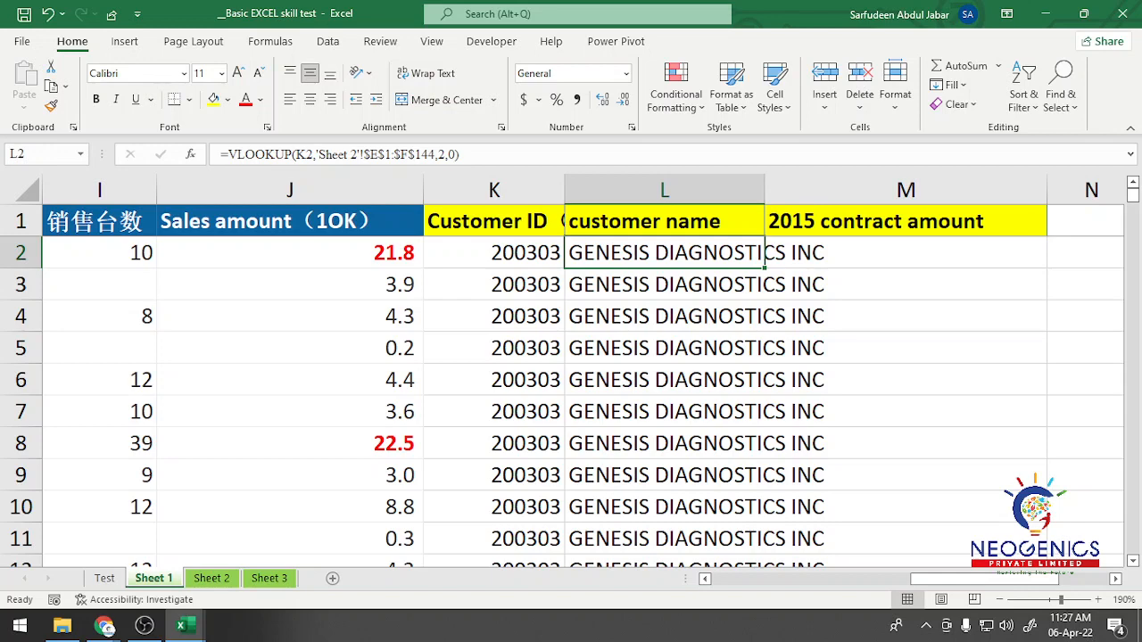
{"action": "key", "text": "F2"}
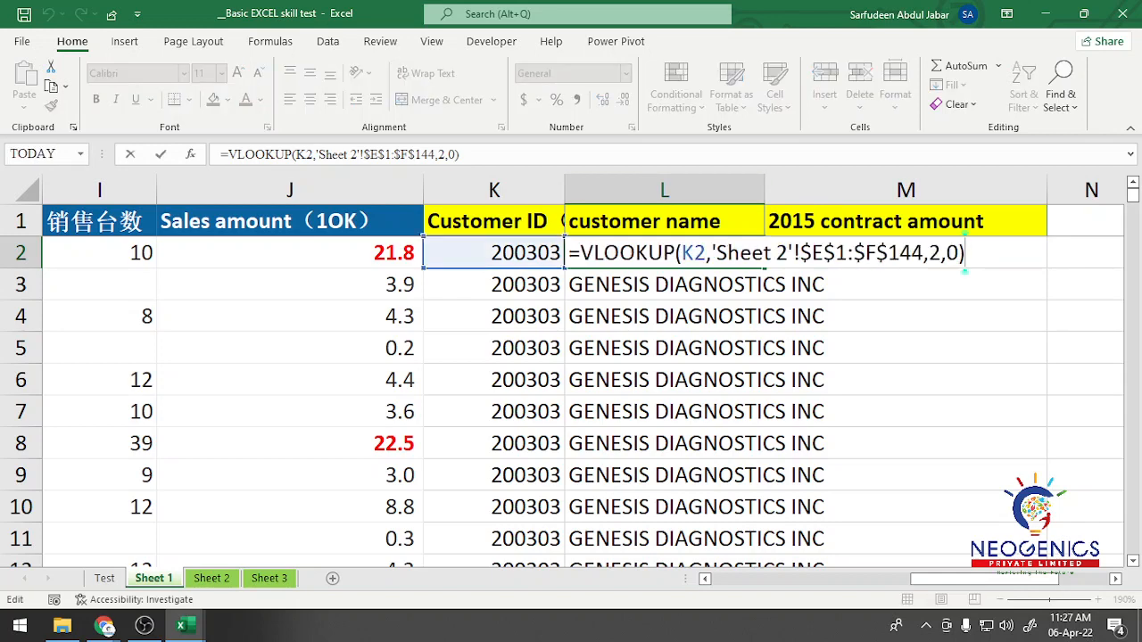
{"action": "key", "text": "Escape"}
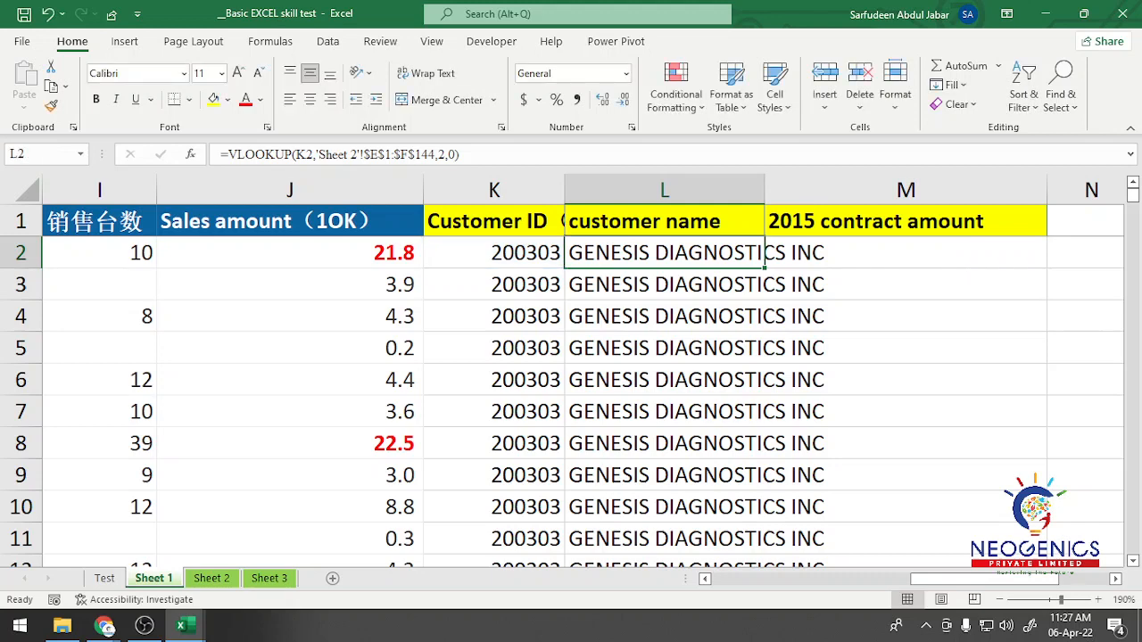
{"action": "key", "text": "ctrl+shift+Down"}
{"action": "key", "text": "Delete"}
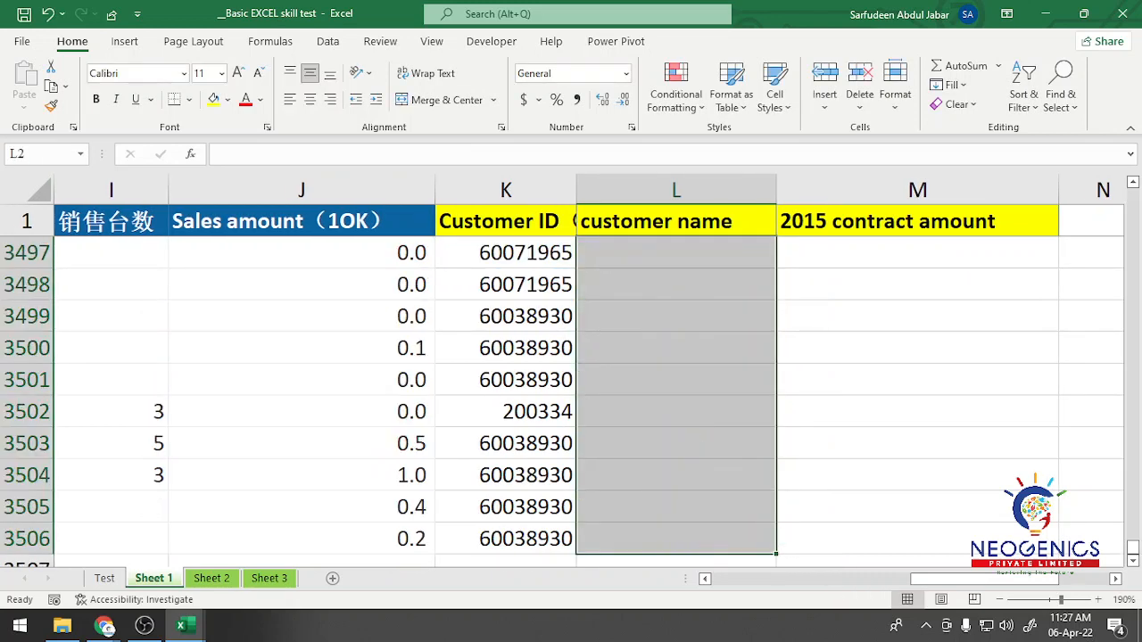
{"action": "left_click", "coordinate": [676, 254]}
{"action": "type", "text": "=vlo"}
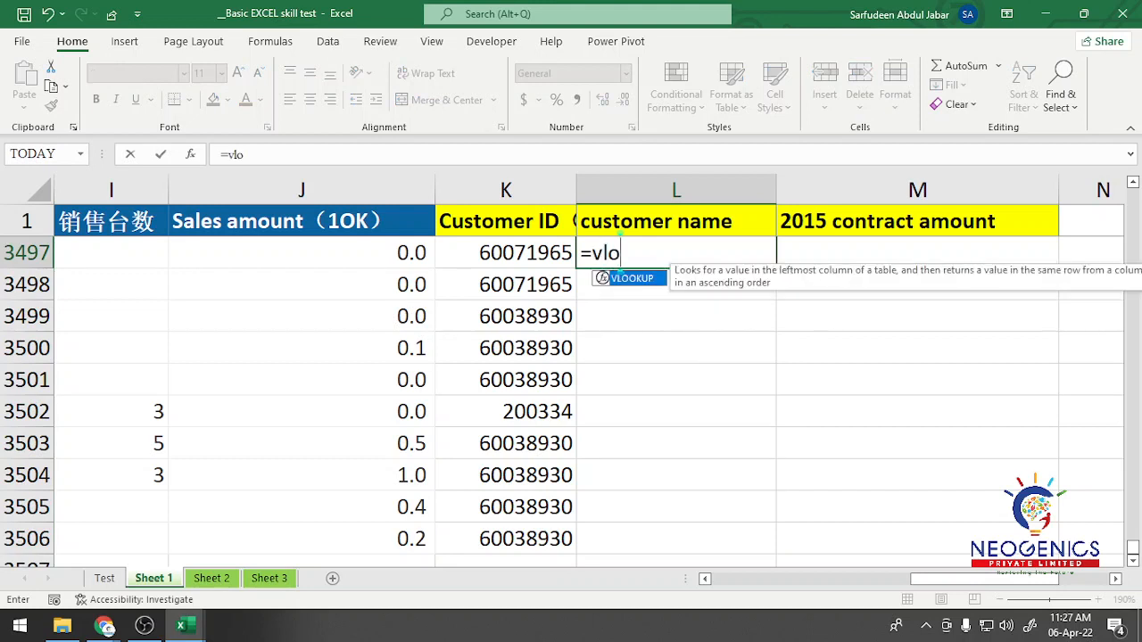
{"action": "key", "text": "Tab"}
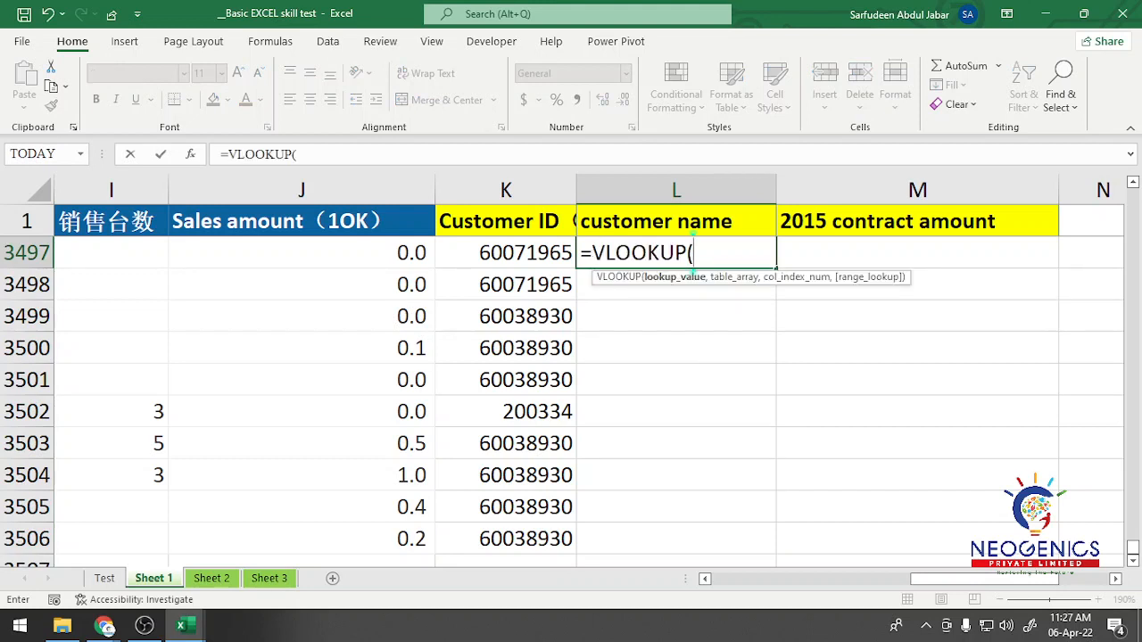
{"action": "key", "text": "Left"}
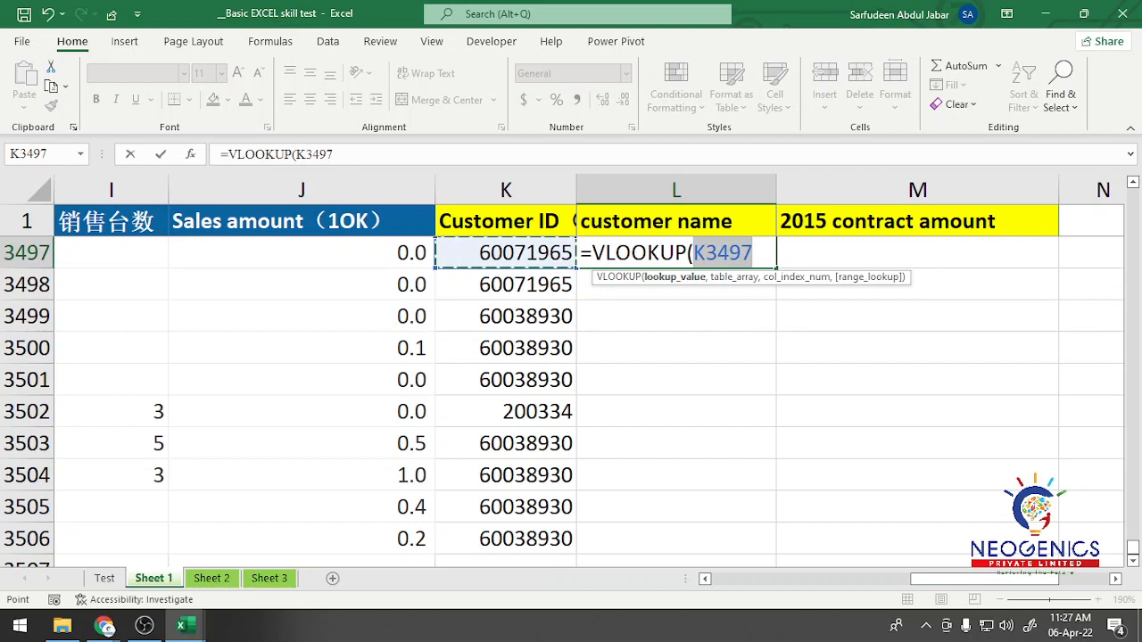
{"action": "key", "text": "Escape"}
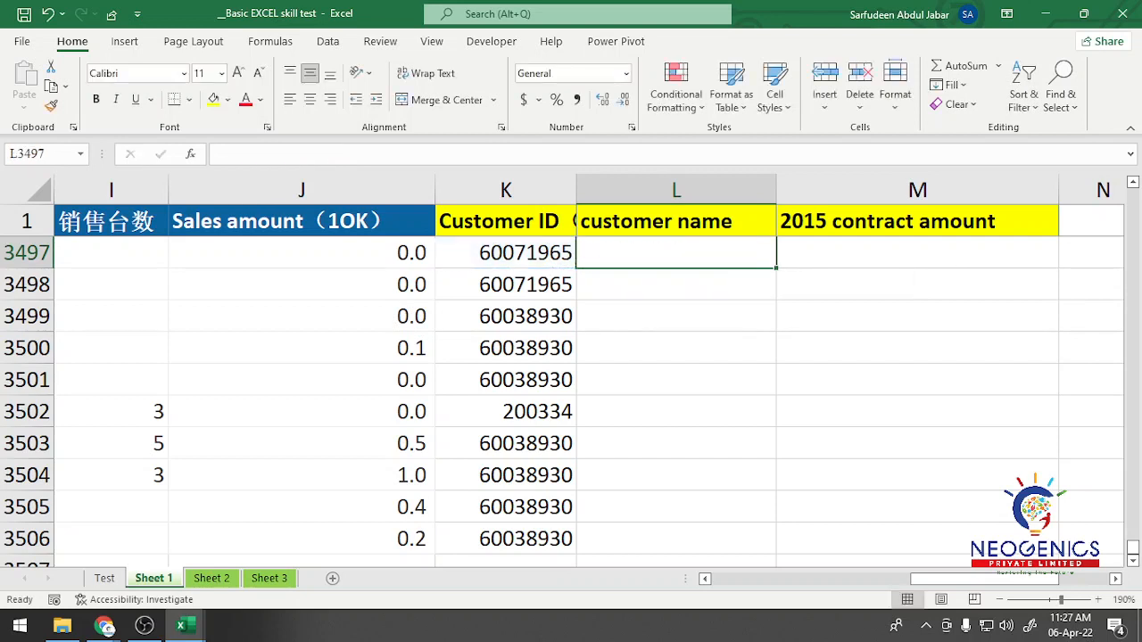
Step: Start a VLOOKUP formula in L2 of Sheet 1 with K2 as the lookup value
{"action": "key", "text": "Up"}
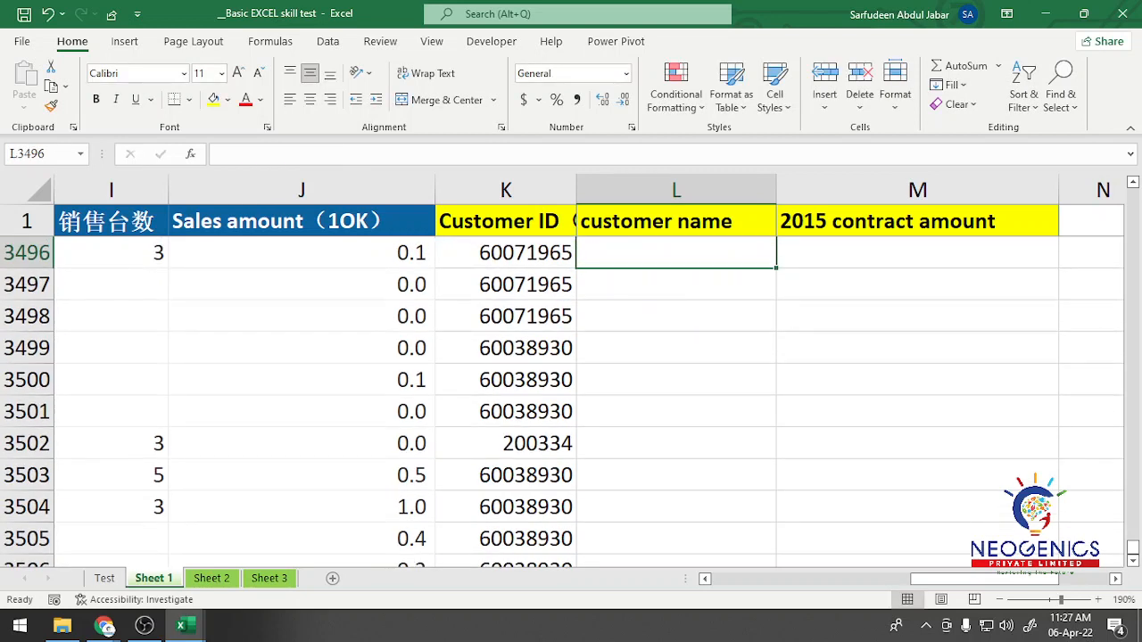
{"action": "key", "text": "ctrl+Up"}
{"action": "key", "text": "Down"}
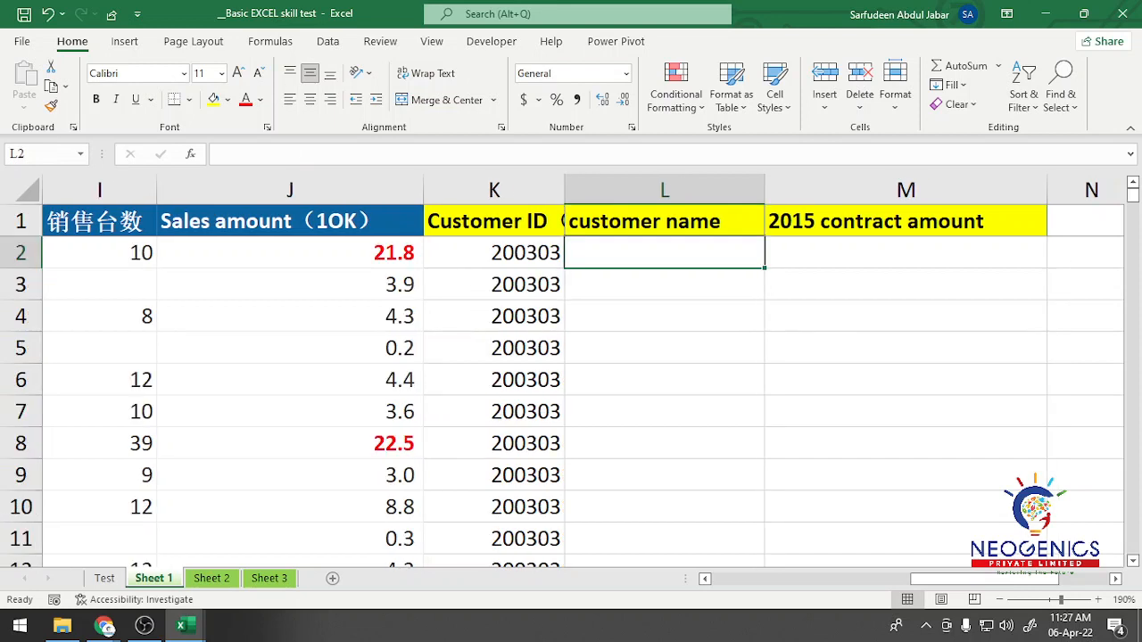
{"action": "type", "text": "="}
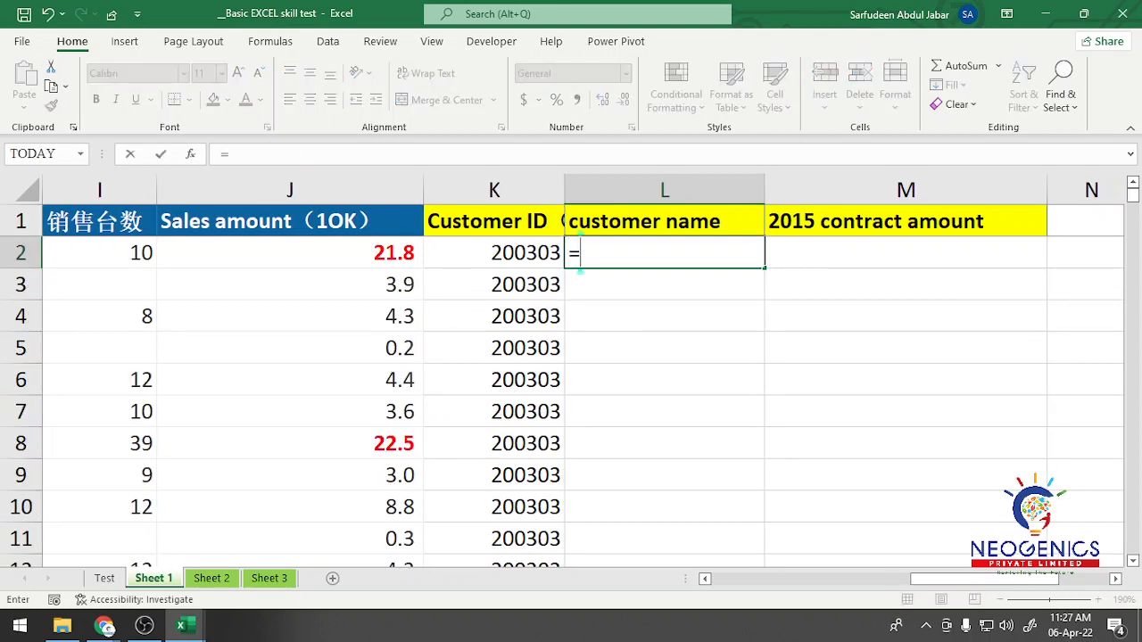
{"action": "type", "text": "vlo"}
{"action": "key", "text": "Tab"}
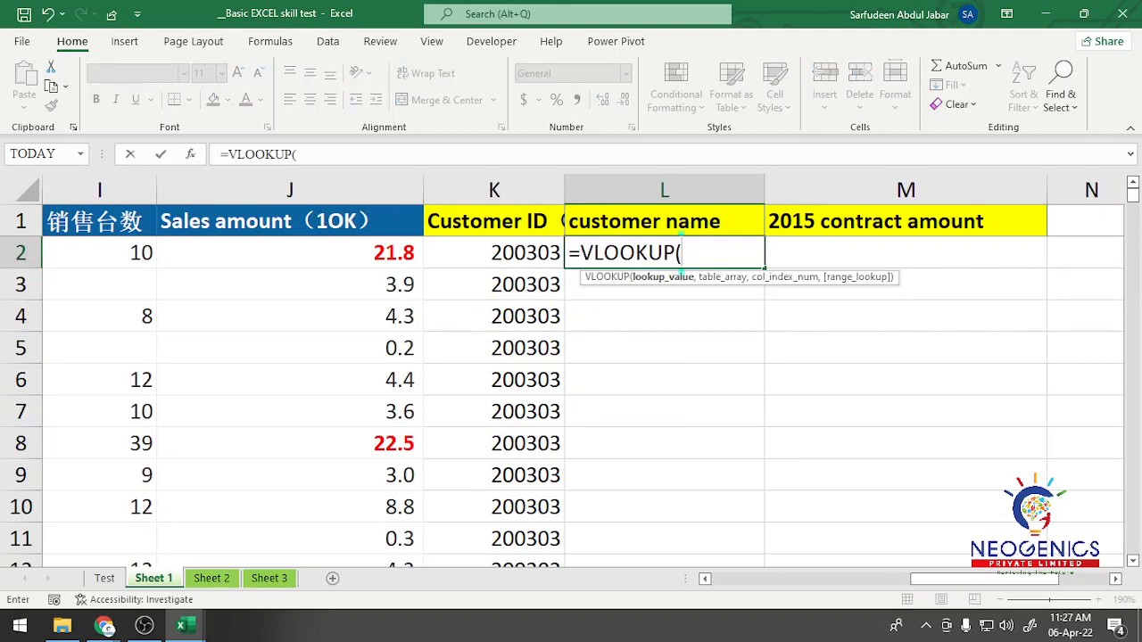
{"action": "key", "text": "Left"}
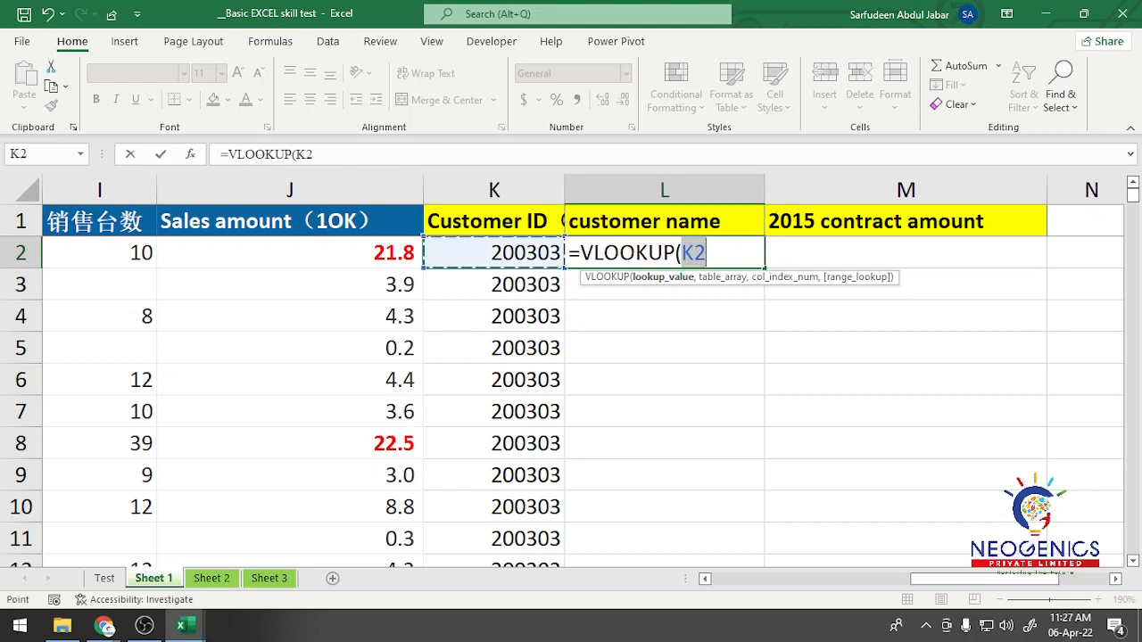
{"action": "type", "text": ","}
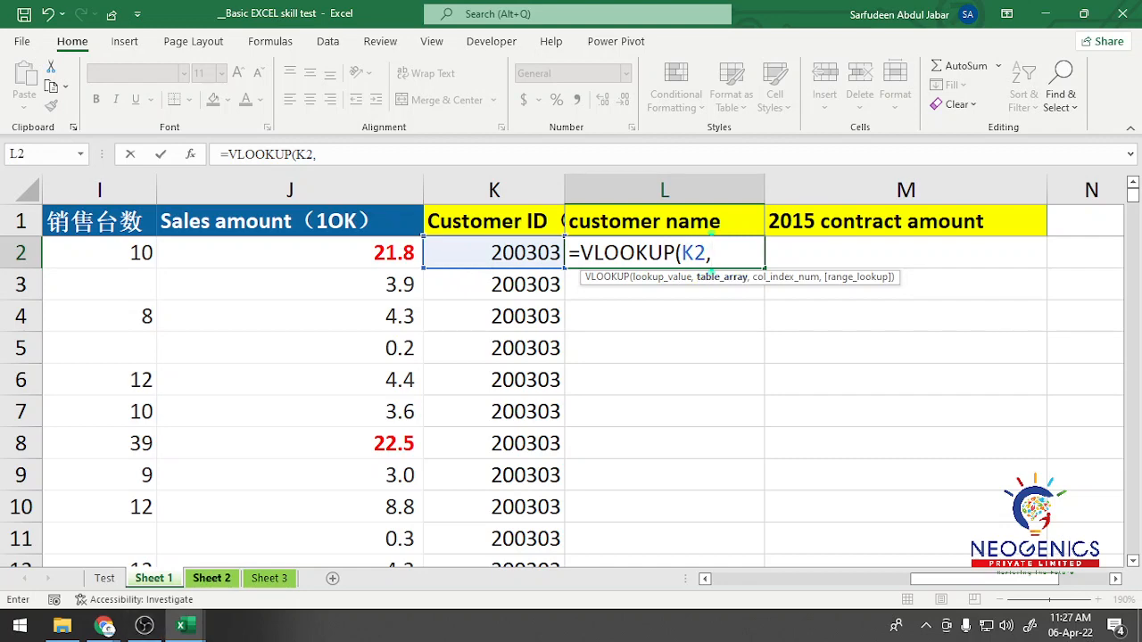
Step: Complete the VLOOKUP with the absolute range $E$1:$F$144 of Sheet 2, column index 2 and exact match 0
{"action": "left_click", "coordinate": [211, 579]}
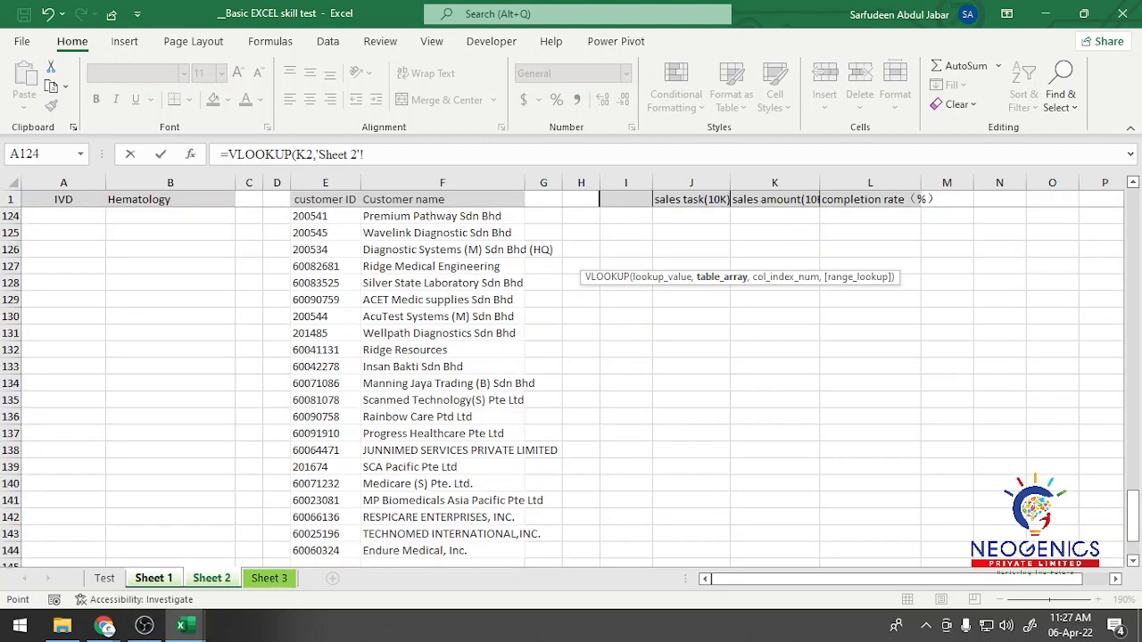
{"action": "left_click", "coordinate": [325, 200]}
{"action": "left_click_drag", "start_coordinate": [325, 200], "coordinate": [518, 550]}
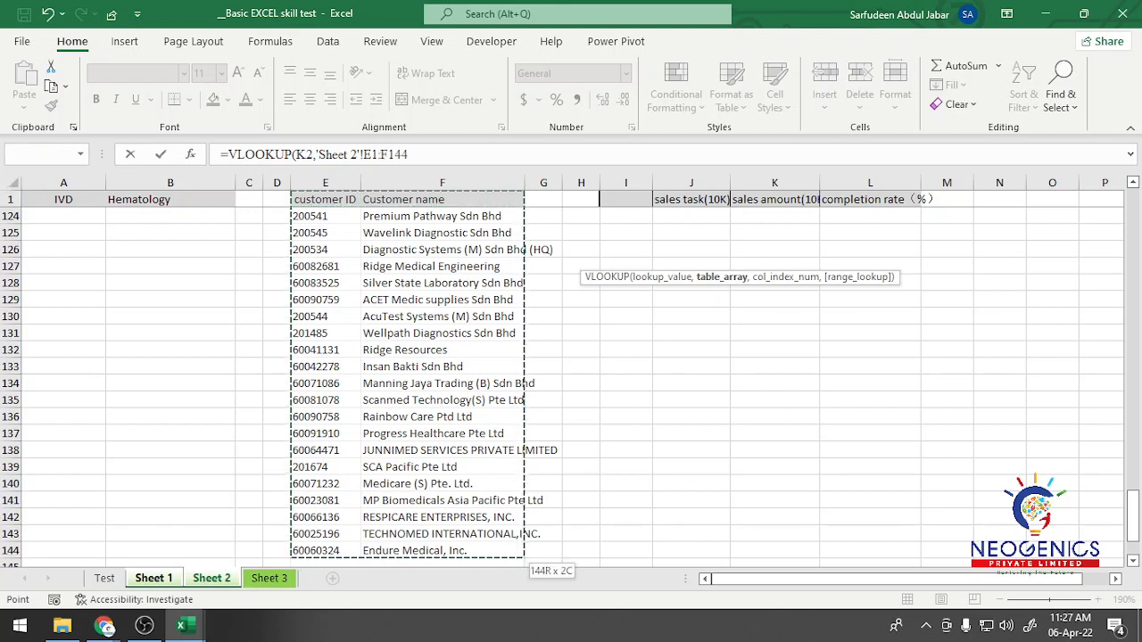
{"action": "key", "text": "F4"}
{"action": "type", "text": ","}
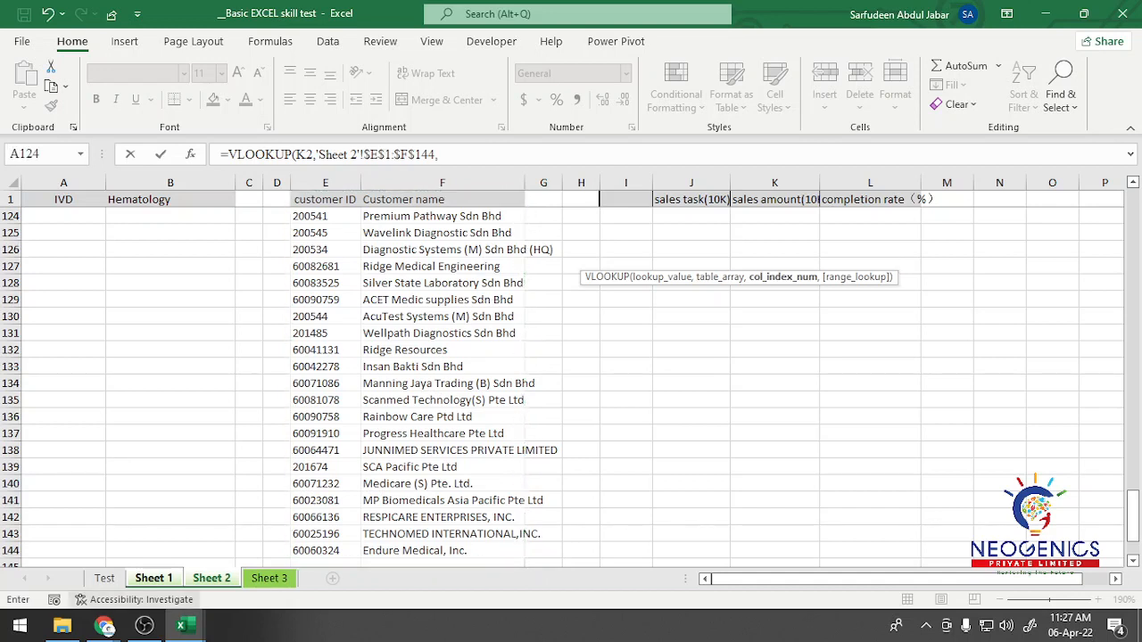
{"action": "left_click", "coordinate": [438, 154]}
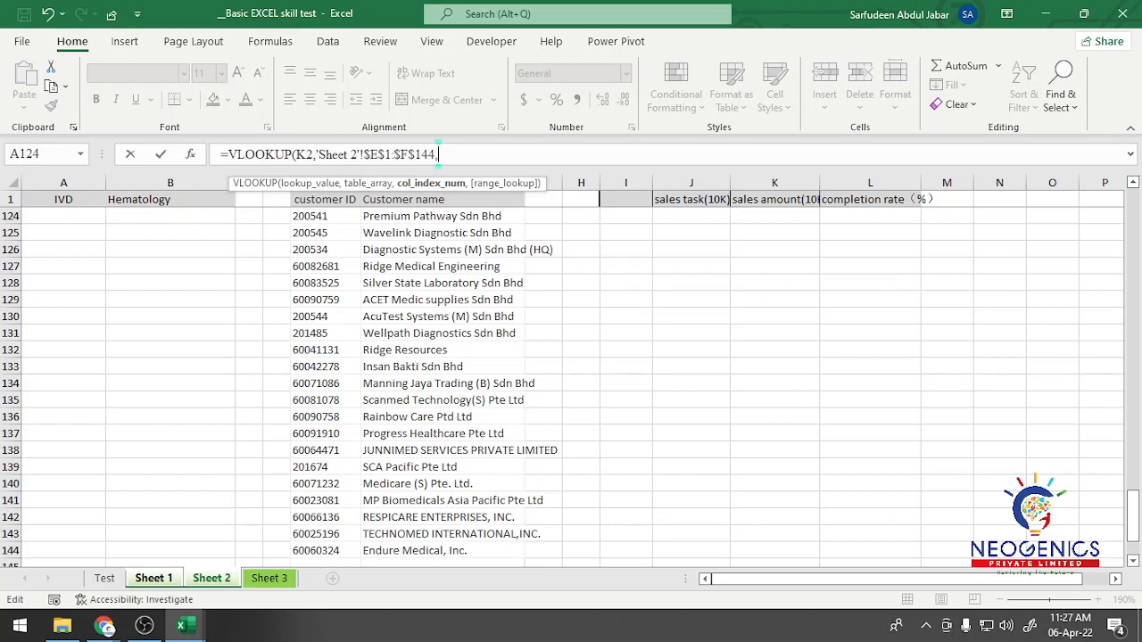
{"action": "type", "text": "2,0)"}
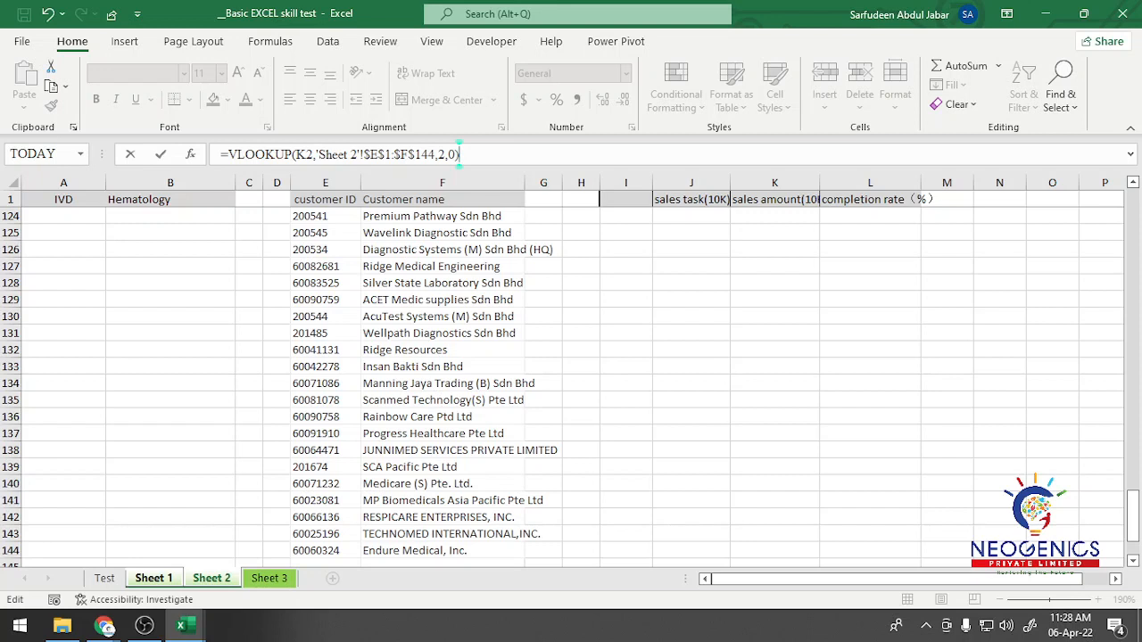
Step: Wrap the VLOOKUP in IFERROR with an empty string ("") as the error value and enter the formula
{"action": "left_click", "coordinate": [228, 154]}
{"action": "type", "text": "iferro"}
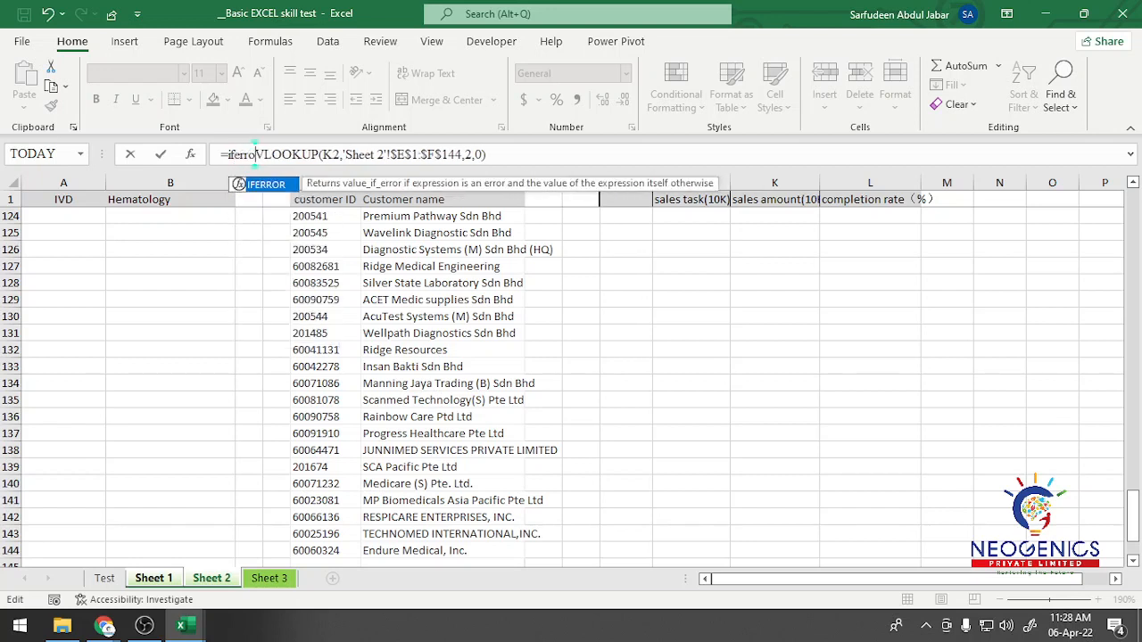
{"action": "type", "text": "r"}
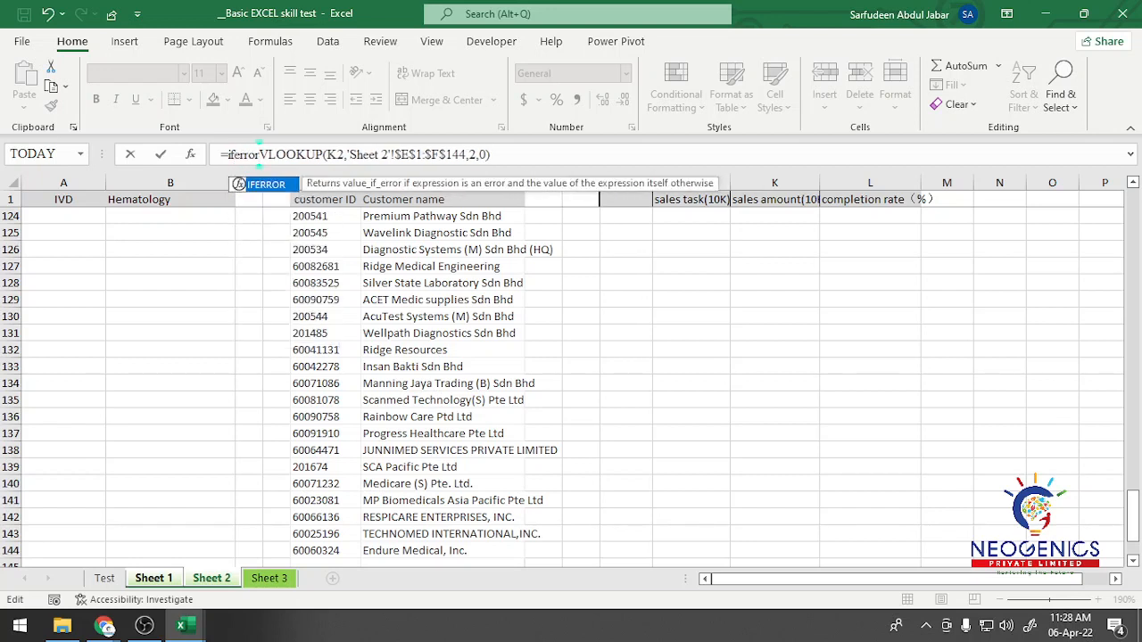
{"action": "type", "text": "("}
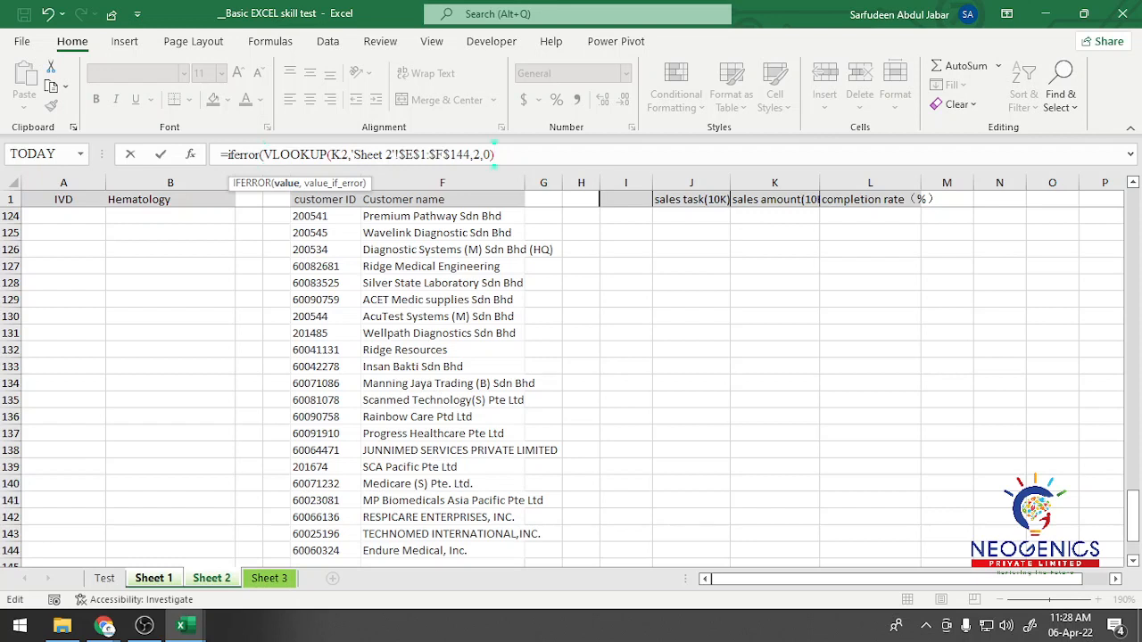
{"action": "type", "text": ",\""}
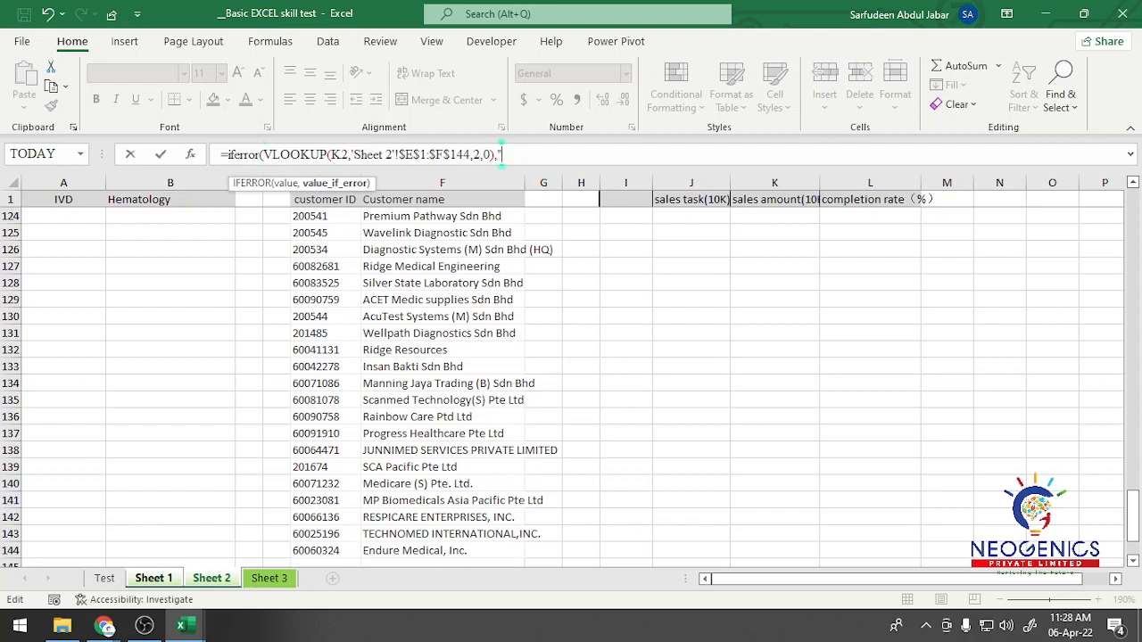
{"action": "type", "text": "\")"}
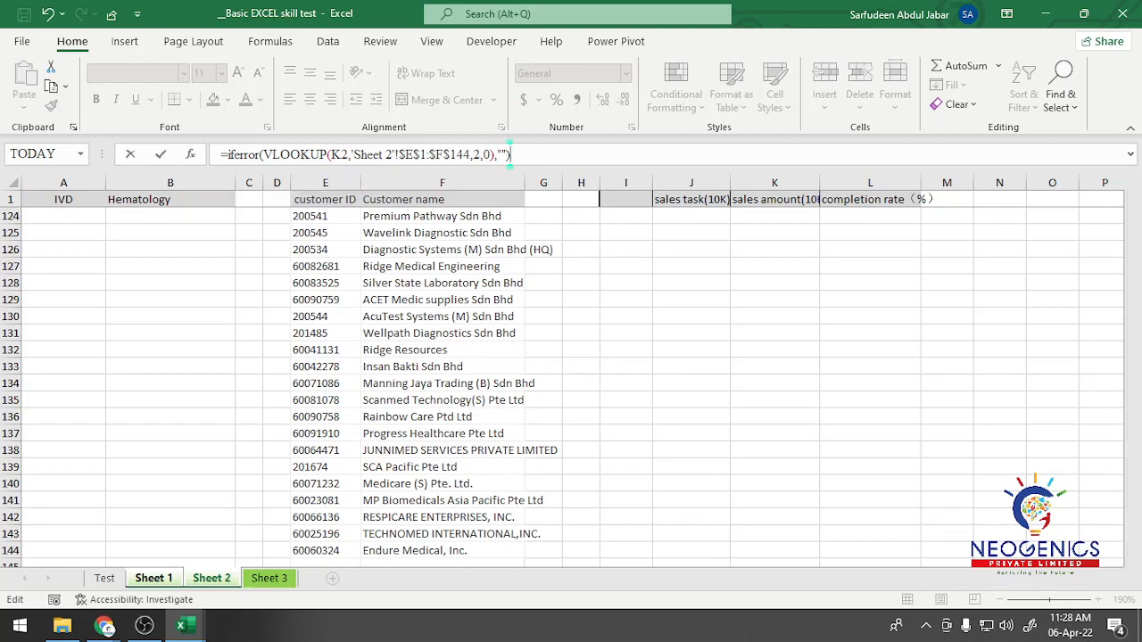
{"action": "key", "text": "Return"}
Step: Review the IFERROR formula in L2 and fill it down the customer name column of Sheet 1
{"action": "left_click", "coordinate": [759, 254]}
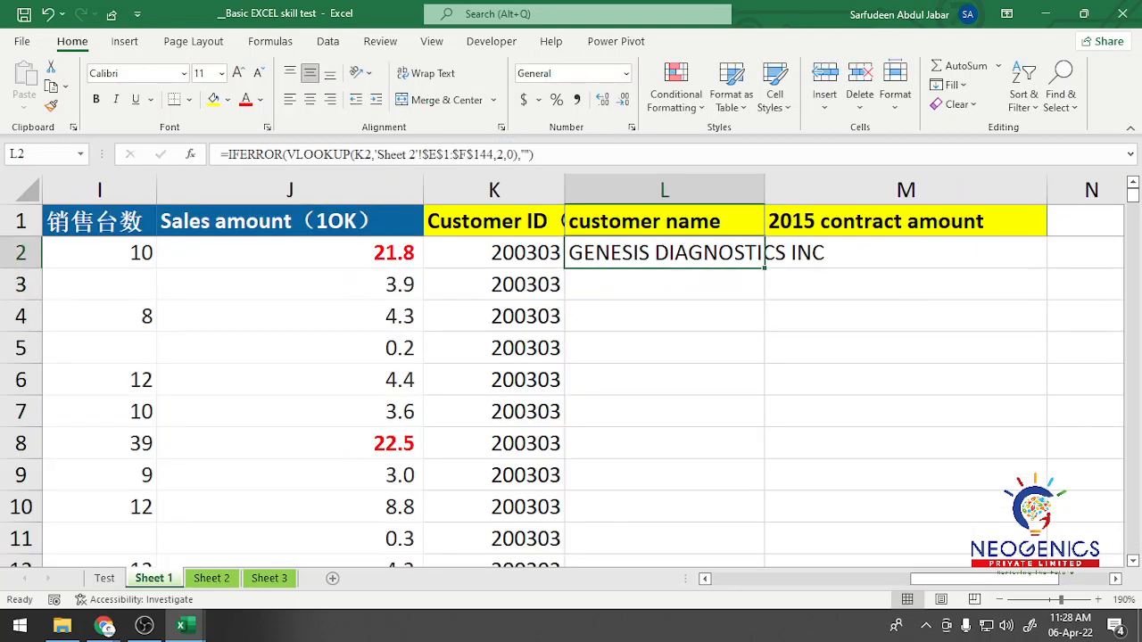
{"action": "double_click", "coordinate": [760, 253]}
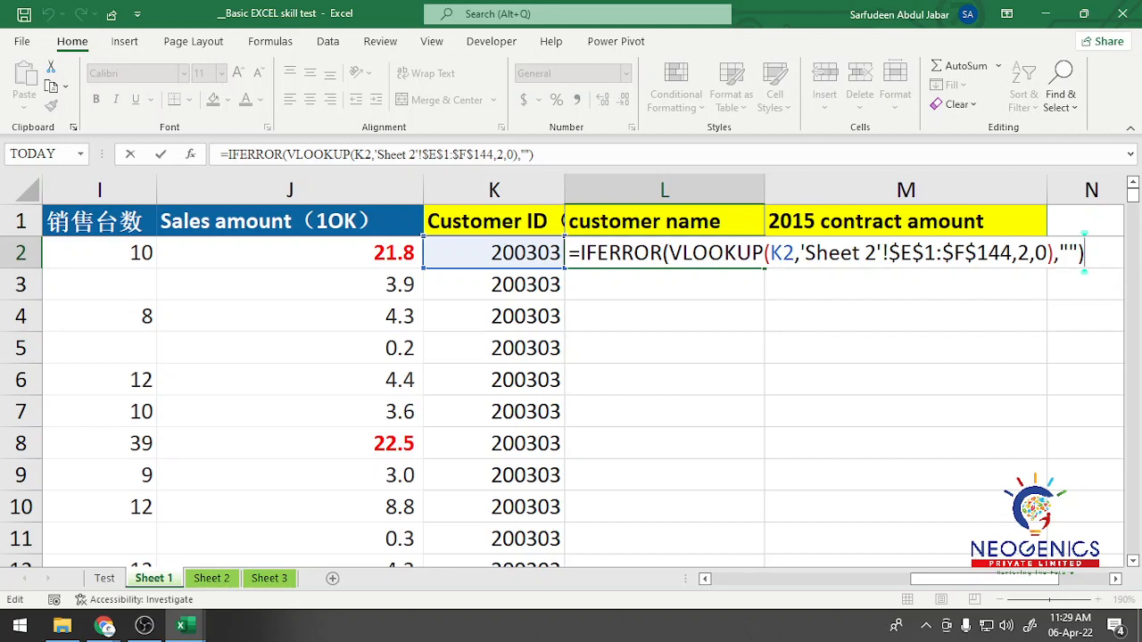
{"action": "key", "text": "Return"}
{"action": "left_click", "coordinate": [665, 253]}
{"action": "double_click", "coordinate": [765, 269]}
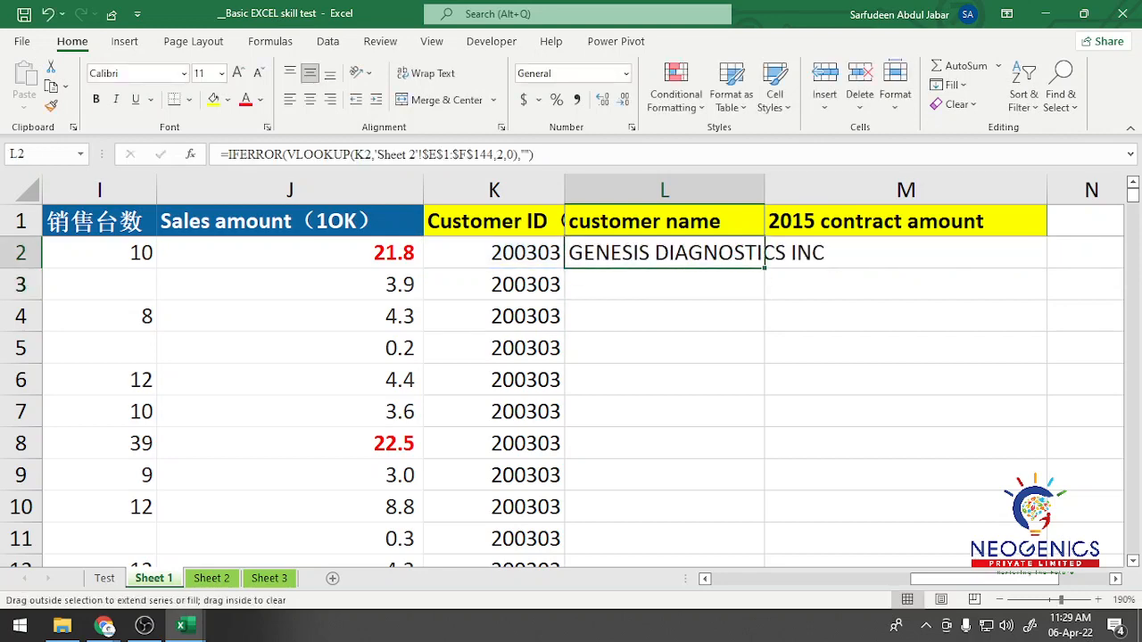
Step: Check the customer names filled down column L of Sheet 1 against the customer IDs
{"action": "scroll", "coordinate": [571, 393], "scroll_direction": "down", "scroll_amount": 6}
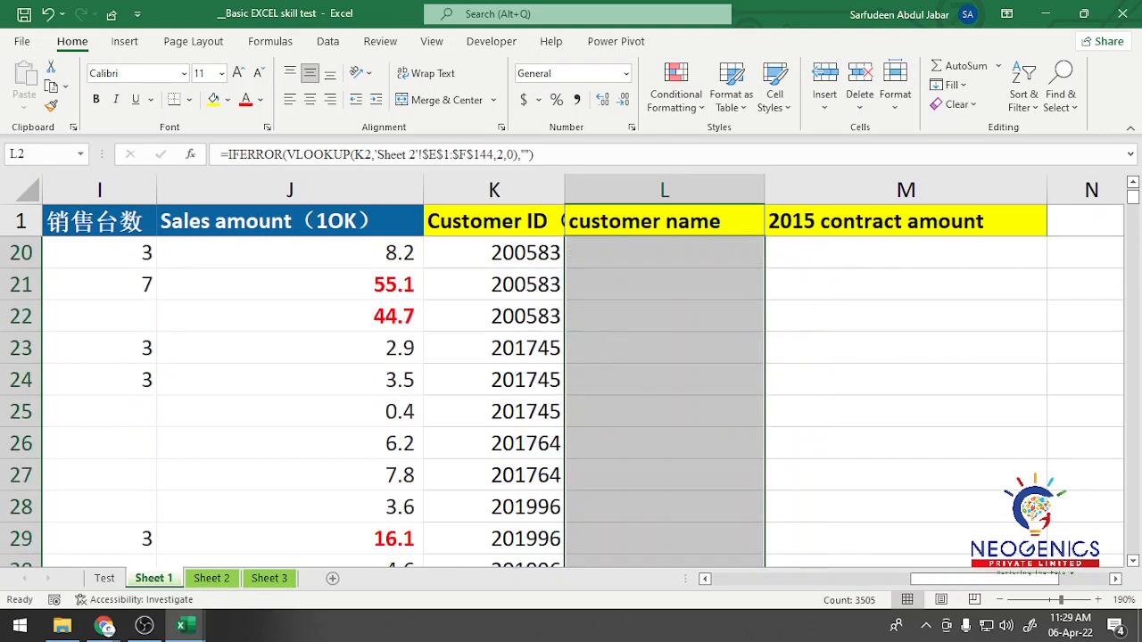
{"action": "scroll", "coordinate": [572, 402], "scroll_direction": "up", "scroll_amount": 4}
{"action": "scroll", "coordinate": [571, 402], "scroll_direction": "down", "scroll_amount": 14}
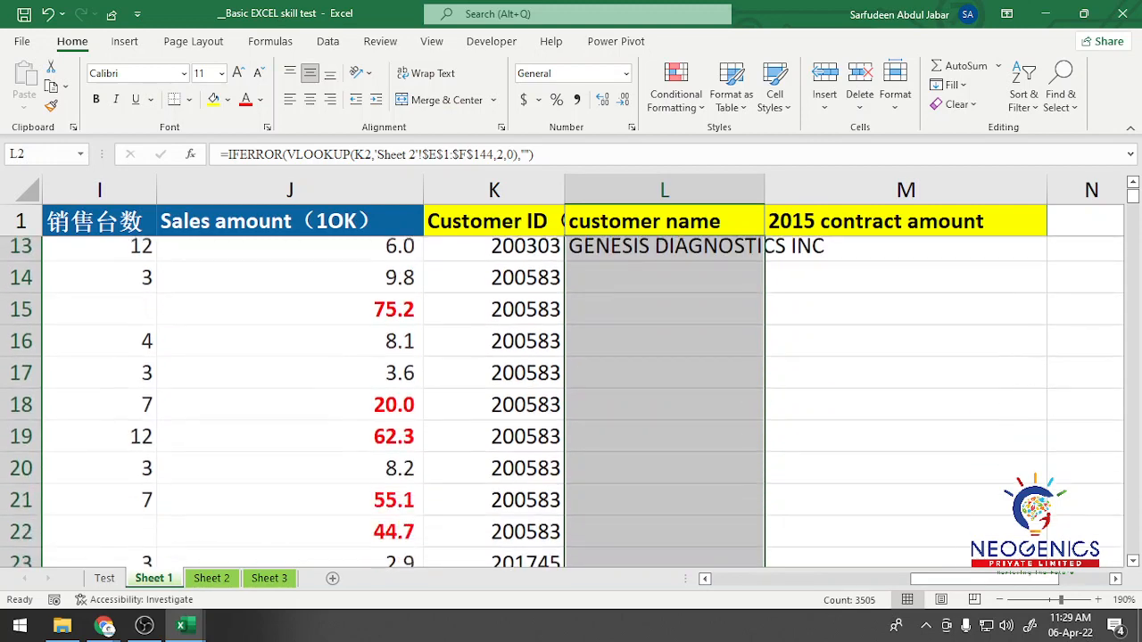
{"action": "scroll", "coordinate": [571, 401], "scroll_direction": "down", "scroll_amount": 19}
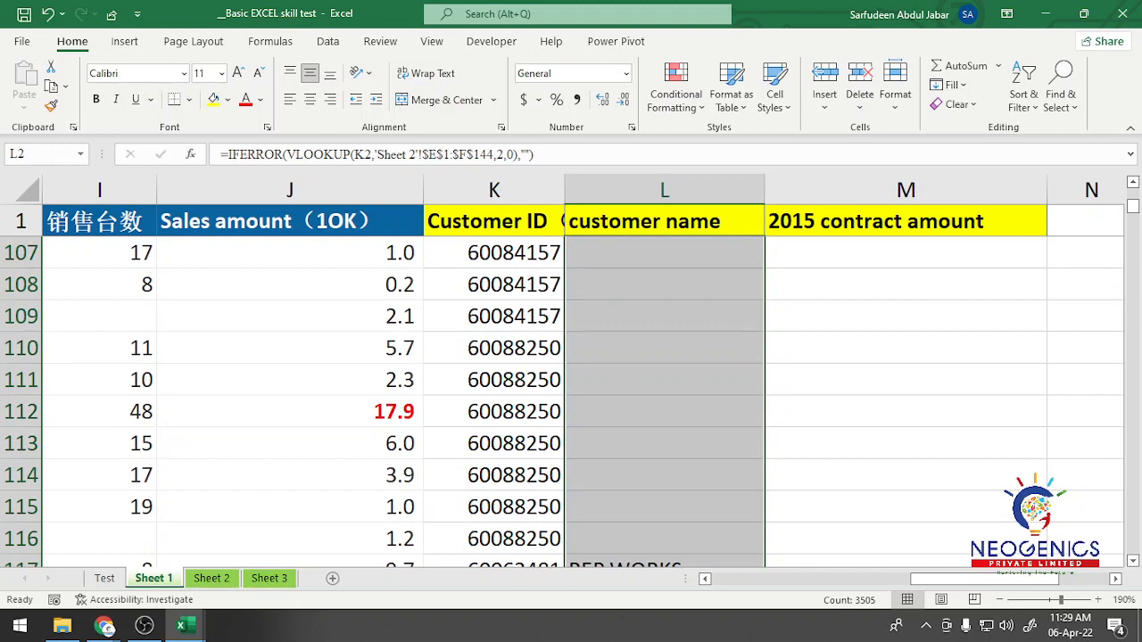
Step: Read tasks 3 and 4 on the Test sheet, covering customer names and the IVD and Hematology drop-down options
{"action": "key", "text": "ctrl+Page_Up"}
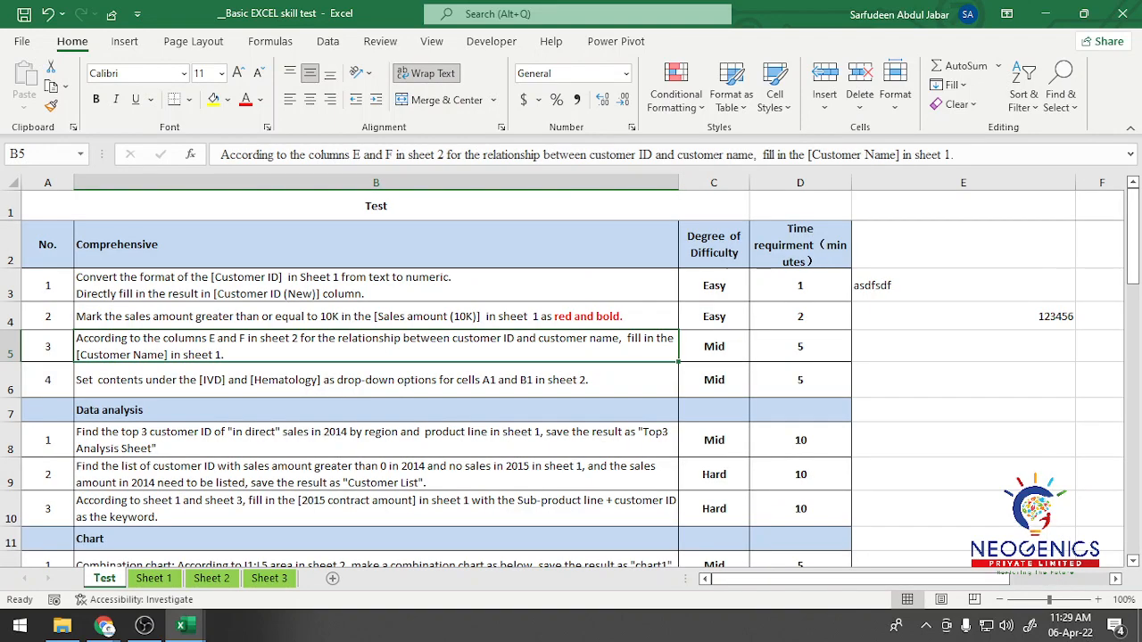
{"action": "left_click", "coordinate": [714, 346]}
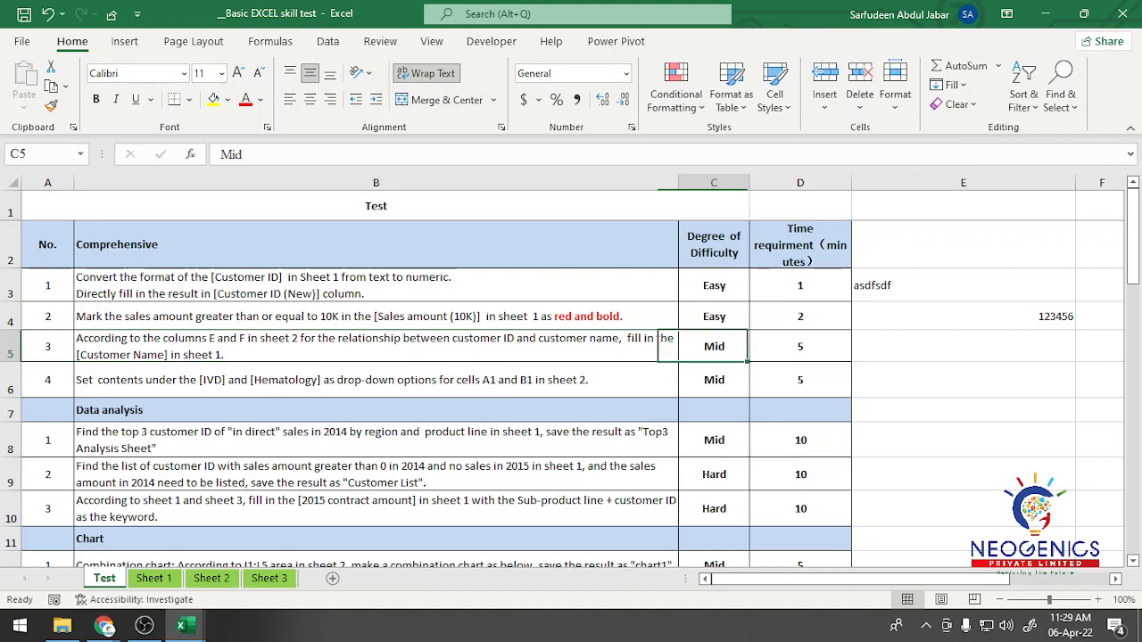
{"action": "left_click", "coordinate": [376, 347]}
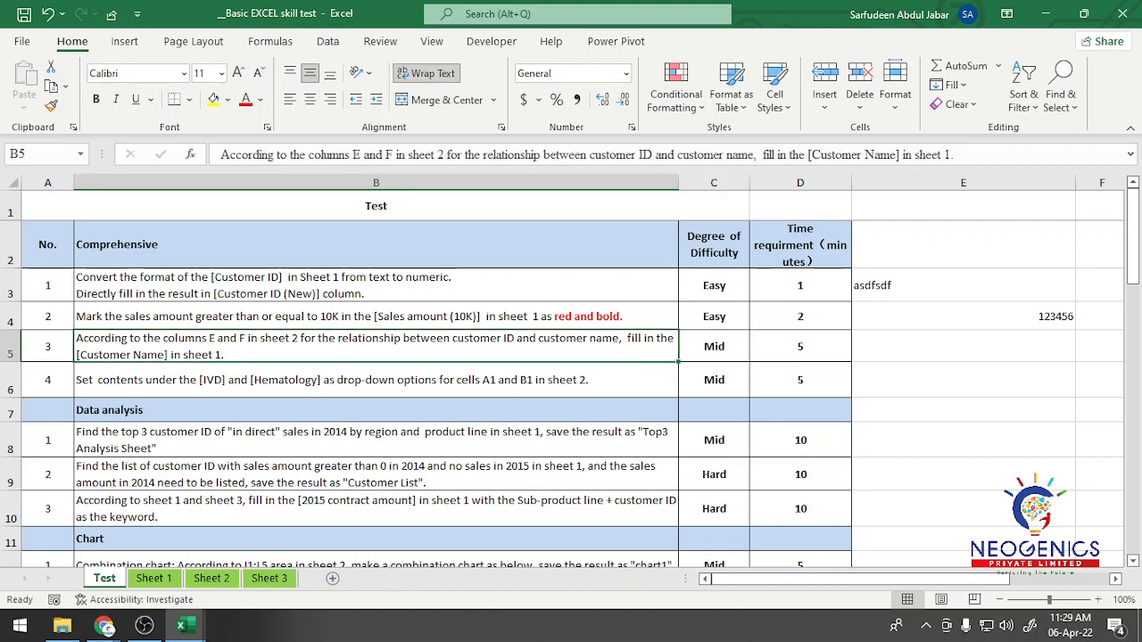
{"action": "left_click", "coordinate": [376, 381]}
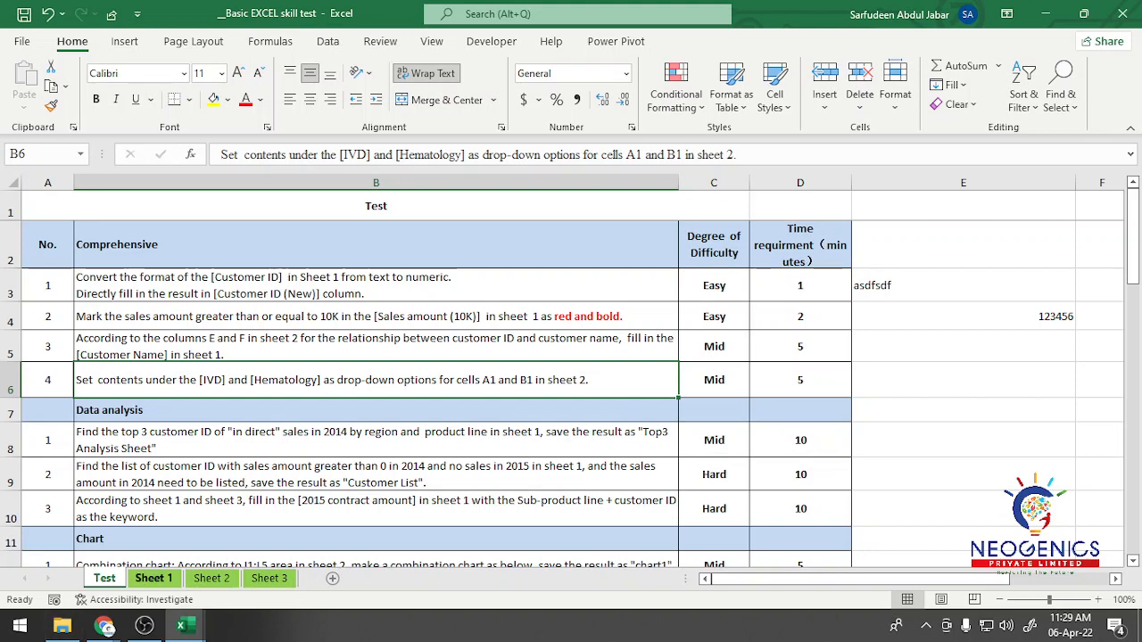
Step: Examine the entries under the IVD and Hematology headings in columns A and B of Sheet 2
{"action": "left_click", "coordinate": [154, 578]}
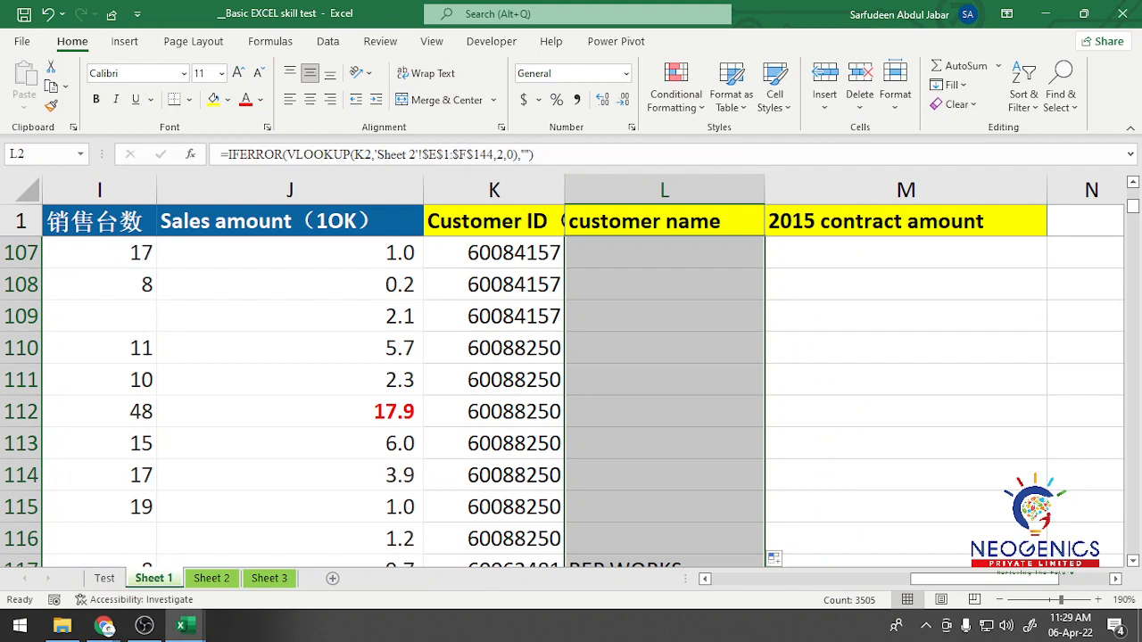
{"action": "scroll", "coordinate": [571, 384], "scroll_direction": "down", "scroll_amount": 3}
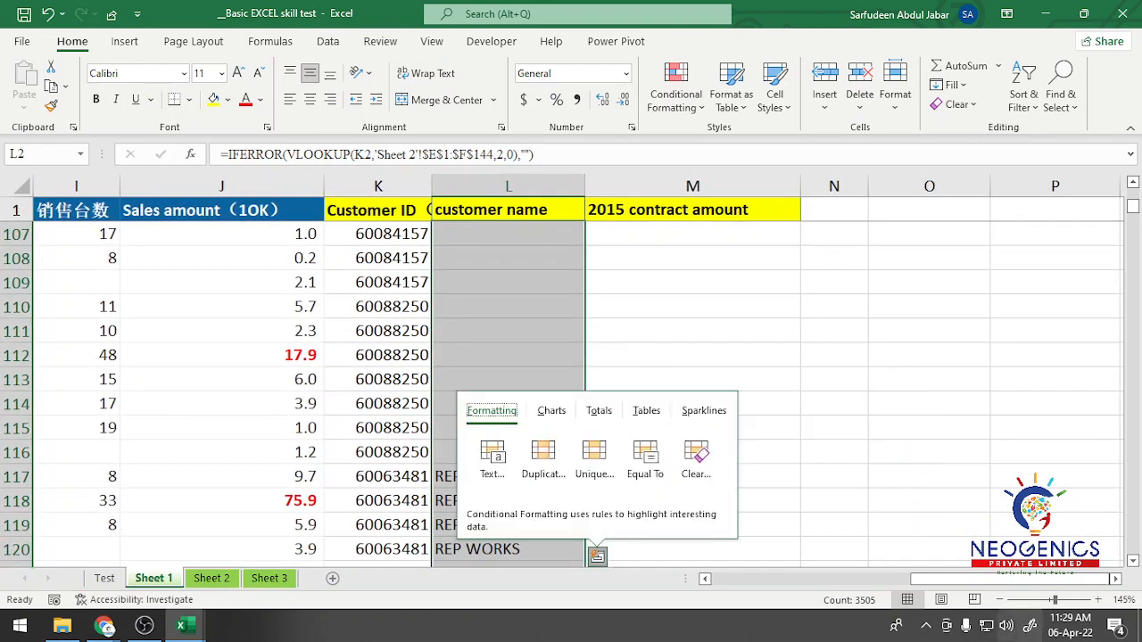
{"action": "left_click_drag", "start_coordinate": [1013, 579], "coordinate": [988, 578]}
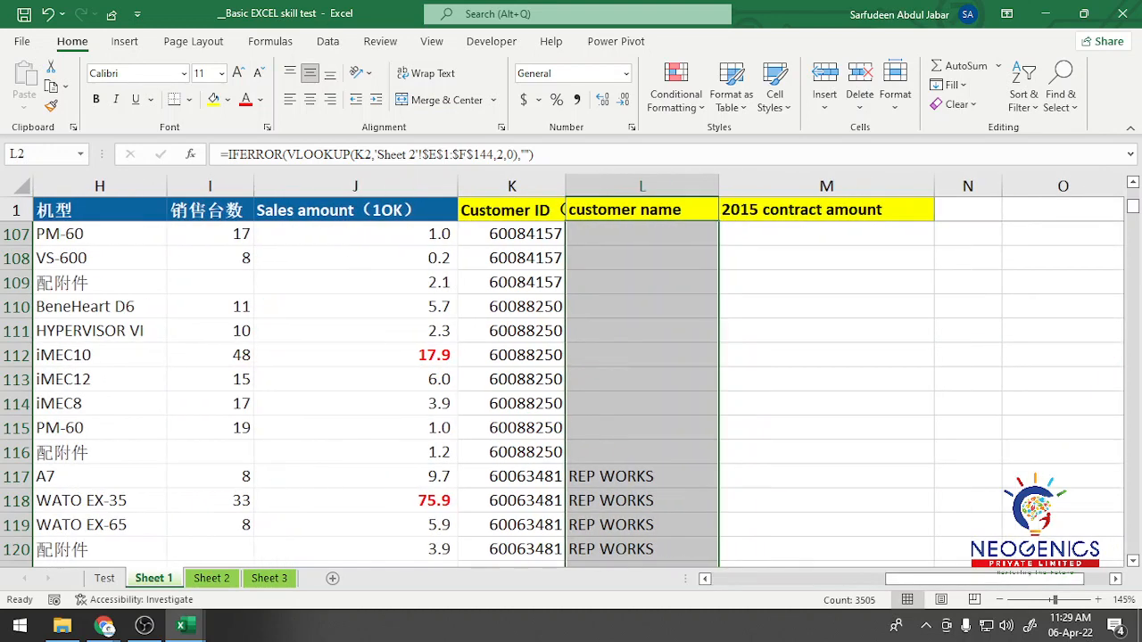
{"action": "left_click", "coordinate": [211, 578]}
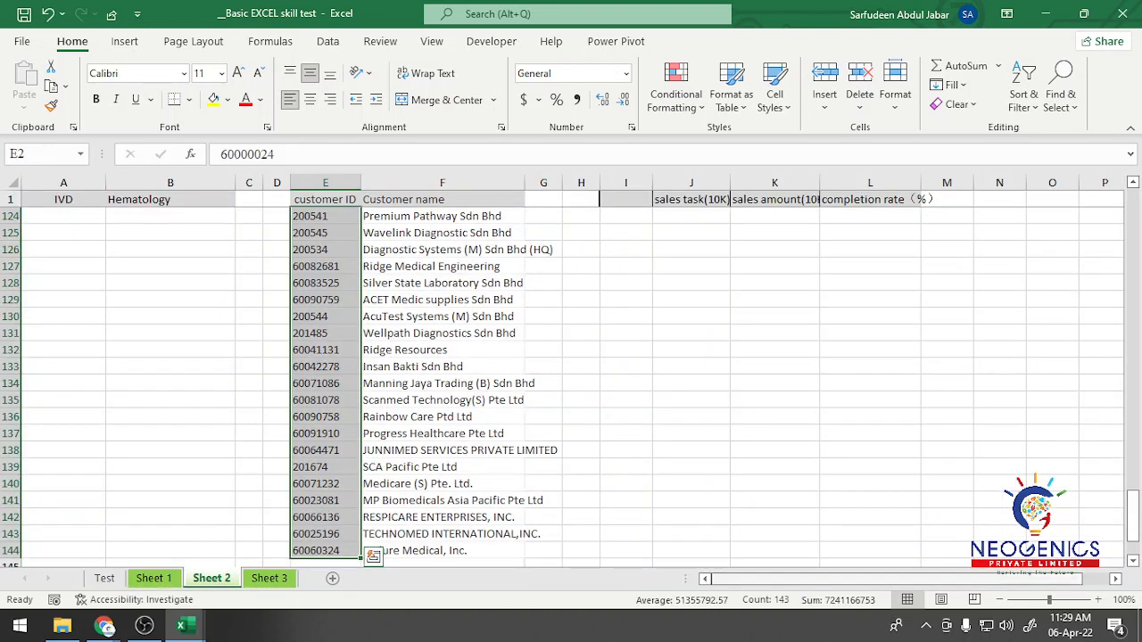
{"action": "scroll", "coordinate": [571, 384], "scroll_direction": "up", "scroll_amount": 6}
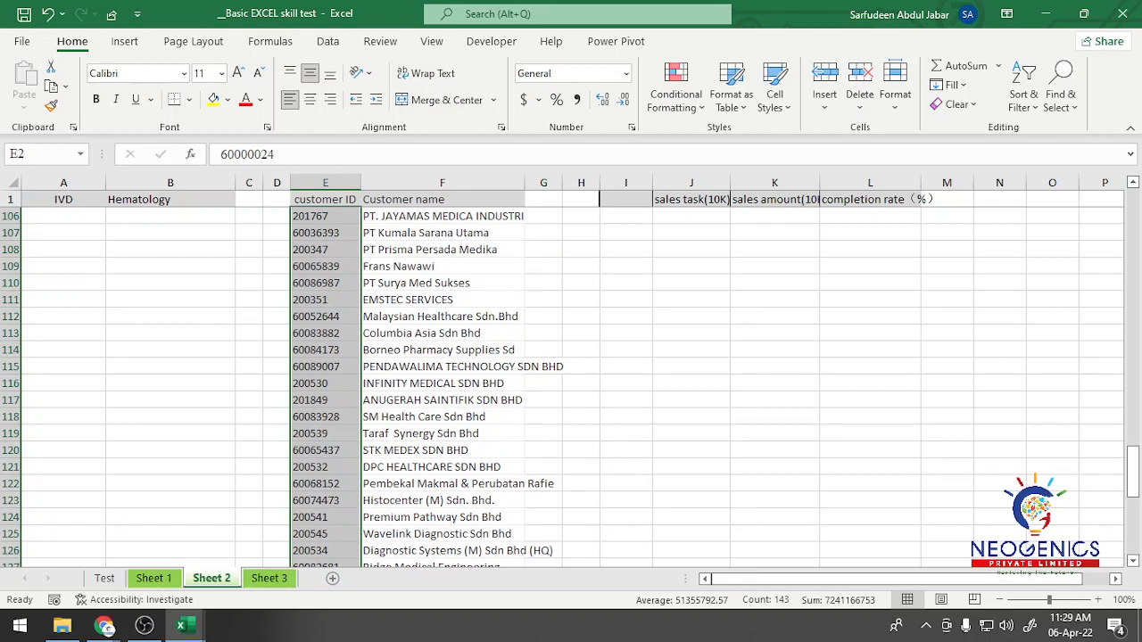
{"action": "left_click", "coordinate": [103, 200]}
{"action": "key", "text": "Down"}
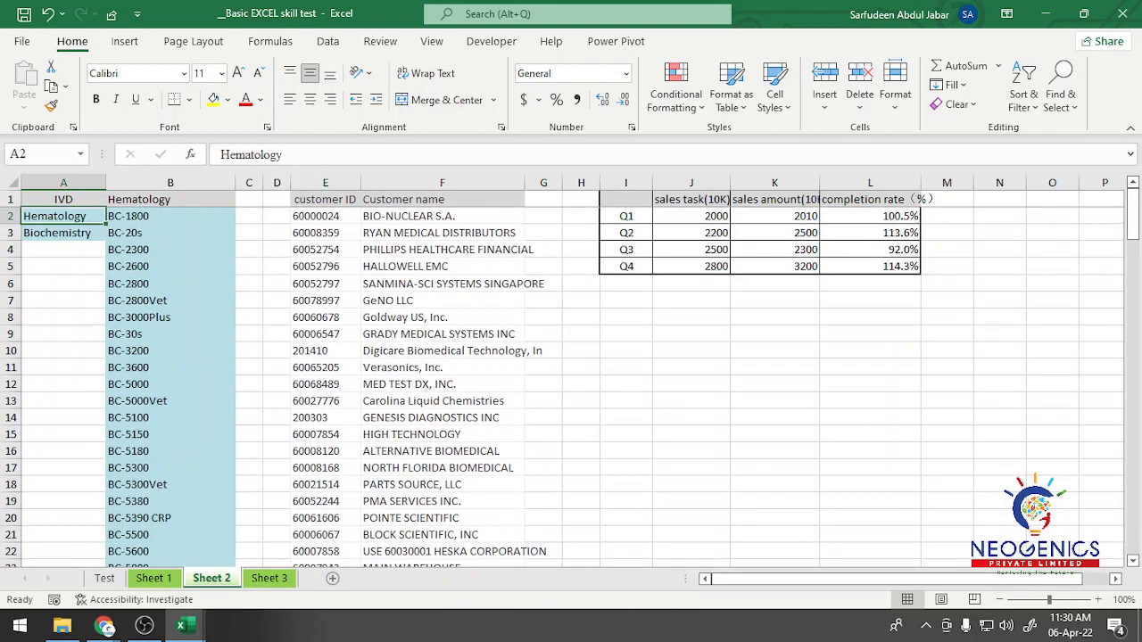
{"action": "left_click", "coordinate": [170, 216]}
{"action": "left_click", "coordinate": [169, 385]}
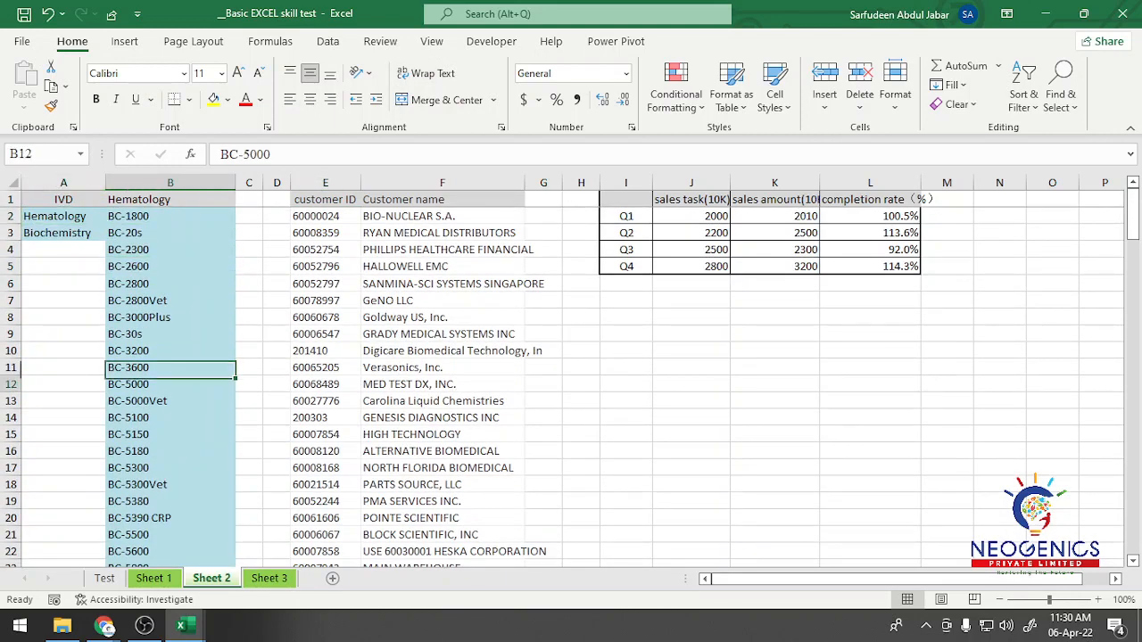
{"action": "left_click", "coordinate": [62, 216]}
{"action": "left_click", "coordinate": [63, 233]}
{"action": "left_click", "coordinate": [170, 216]}
{"action": "left_click", "coordinate": [170, 266]}
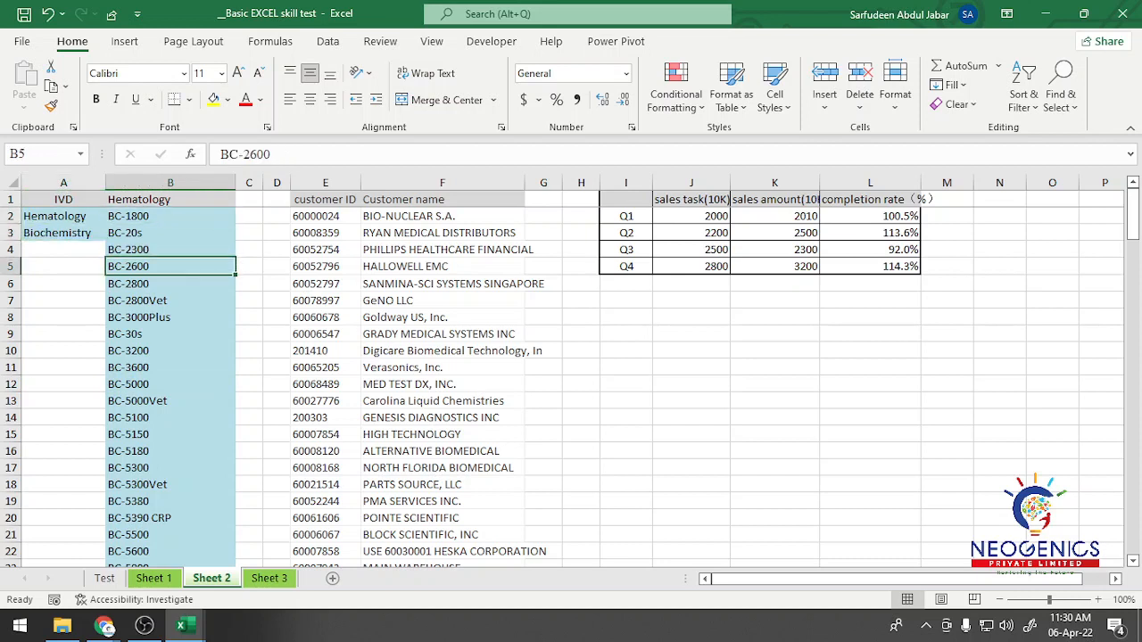
{"action": "left_click", "coordinate": [63, 216]}
{"action": "left_click", "coordinate": [63, 233]}
{"action": "left_click_drag", "start_coordinate": [170, 216], "coordinate": [169, 233]}
{"action": "left_click", "coordinate": [170, 284]}
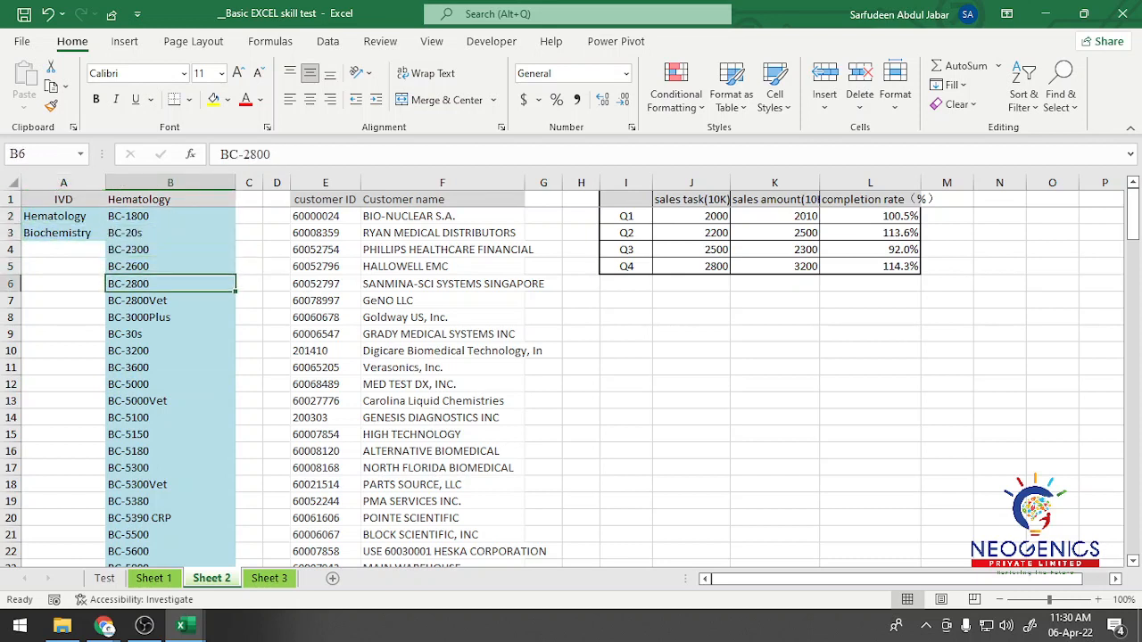
{"action": "left_click", "coordinate": [63, 199]}
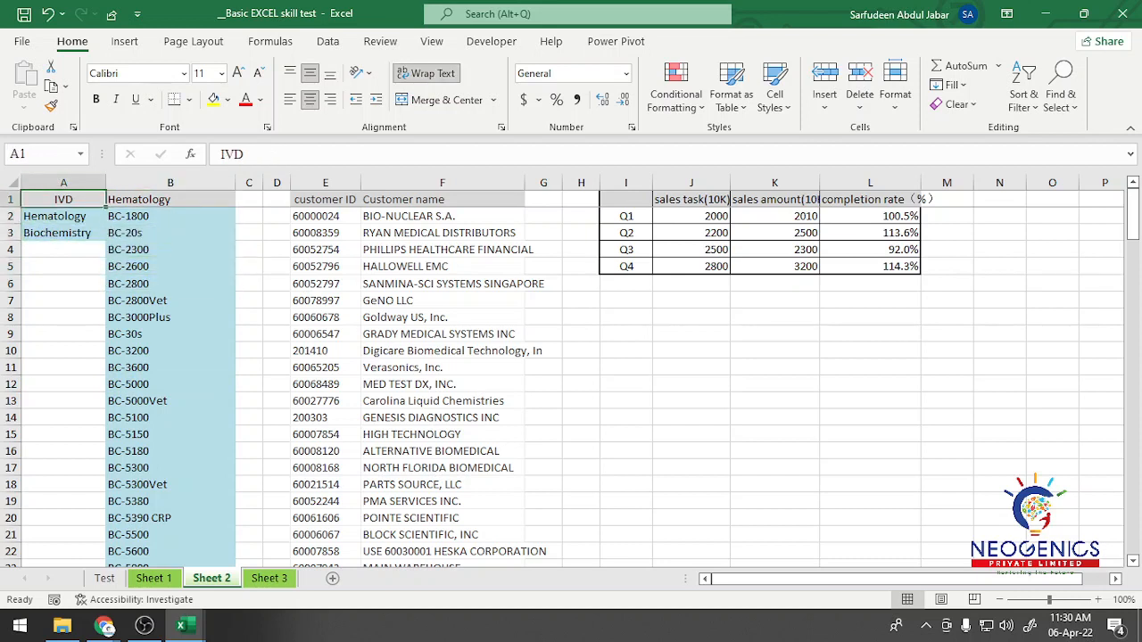
{"action": "left_click", "coordinate": [170, 199]}
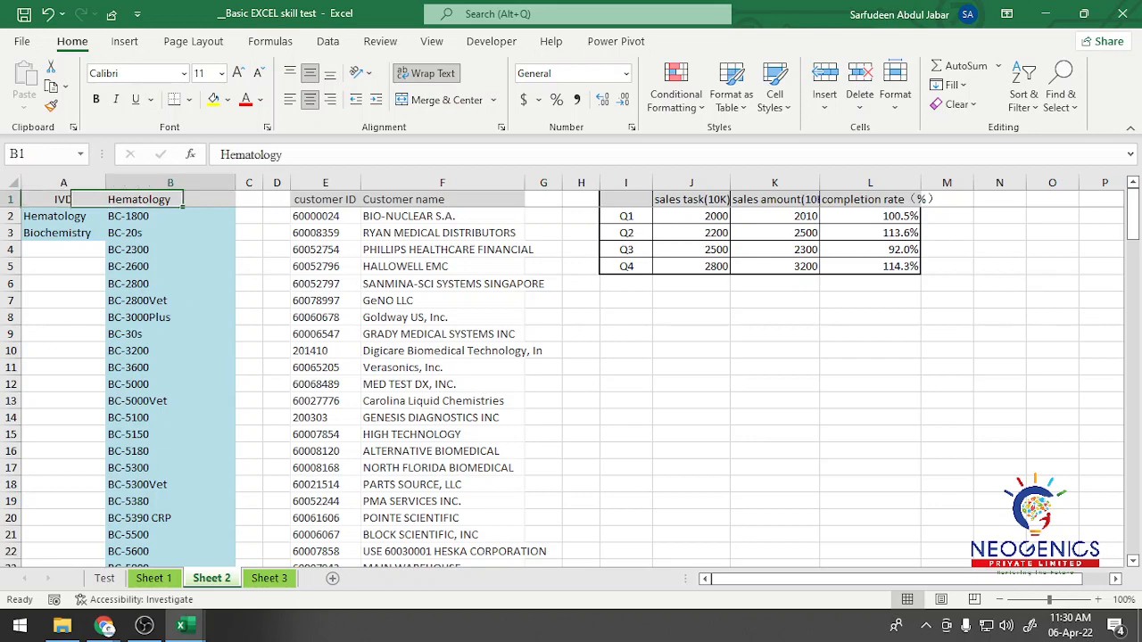
Step: Reread the drop-down task on the Test sheet and return to the IVD entries in Sheet 2
{"action": "left_click", "coordinate": [105, 578]}
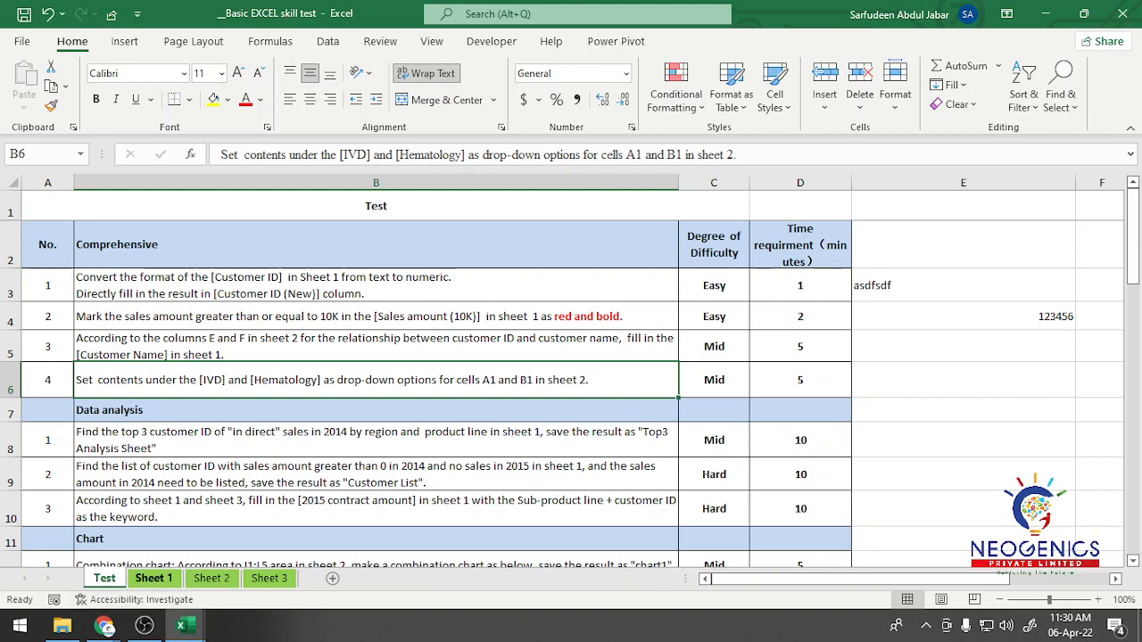
{"action": "left_click", "coordinate": [211, 578]}
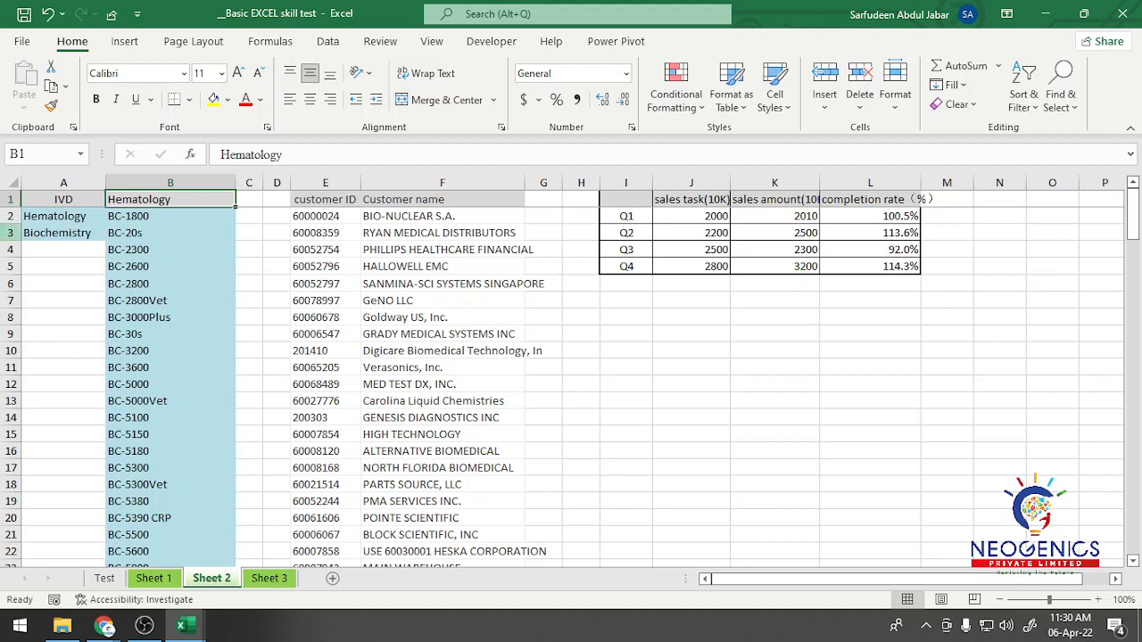
{"action": "left_click", "coordinate": [63, 216]}
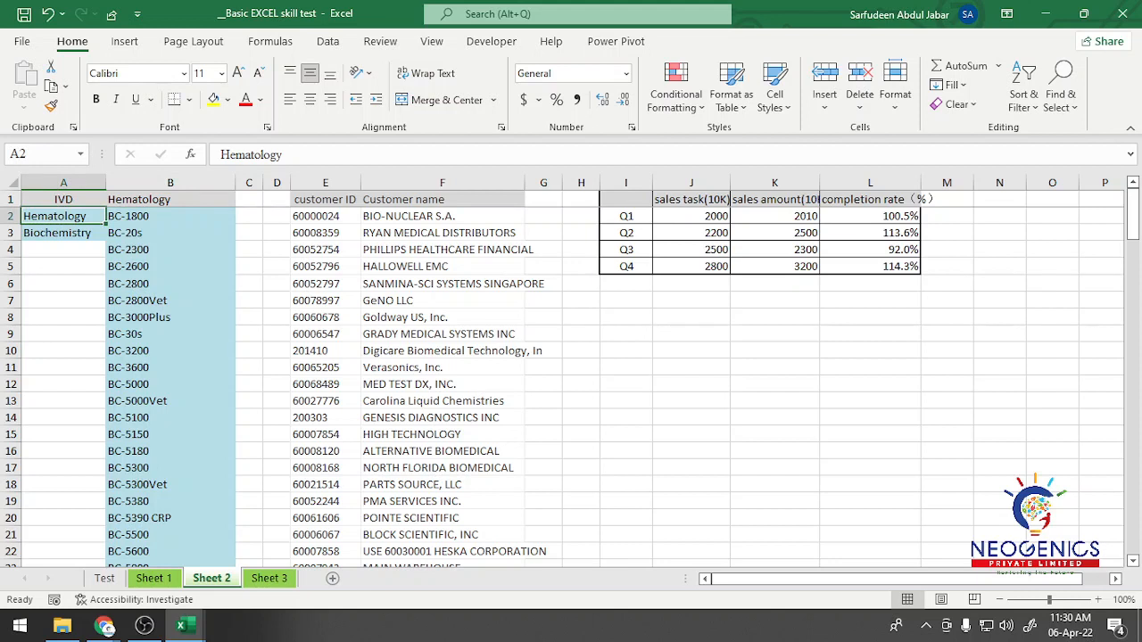
Step: Open Data Validation for cell J10 of Sheet 2 and allow List values
{"action": "left_click", "coordinate": [691, 351]}
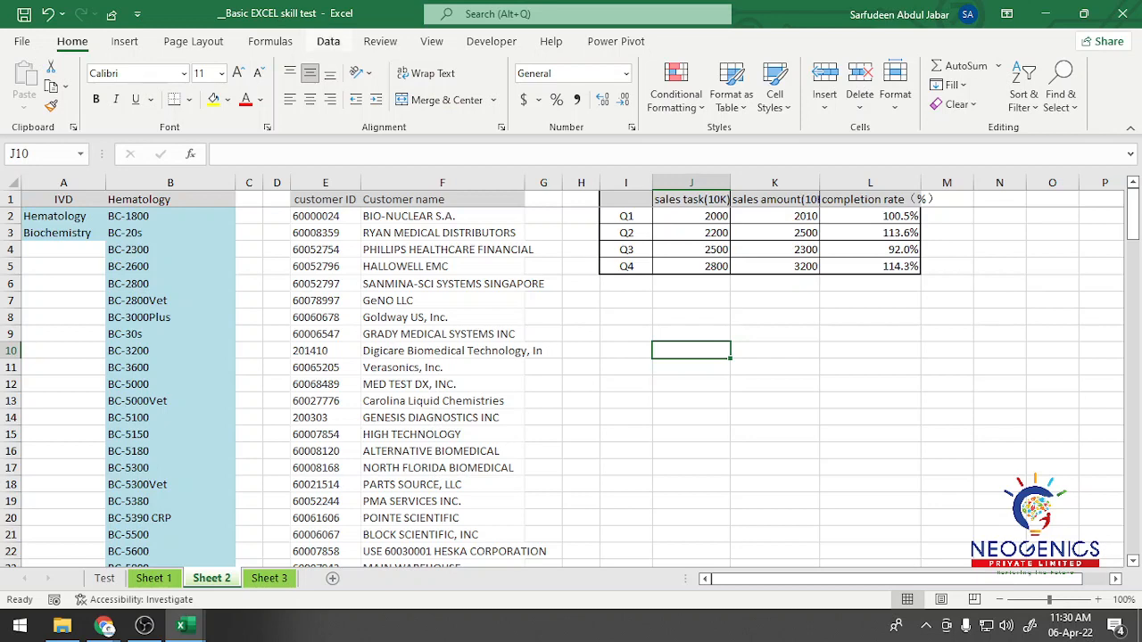
{"action": "left_click", "coordinate": [328, 41]}
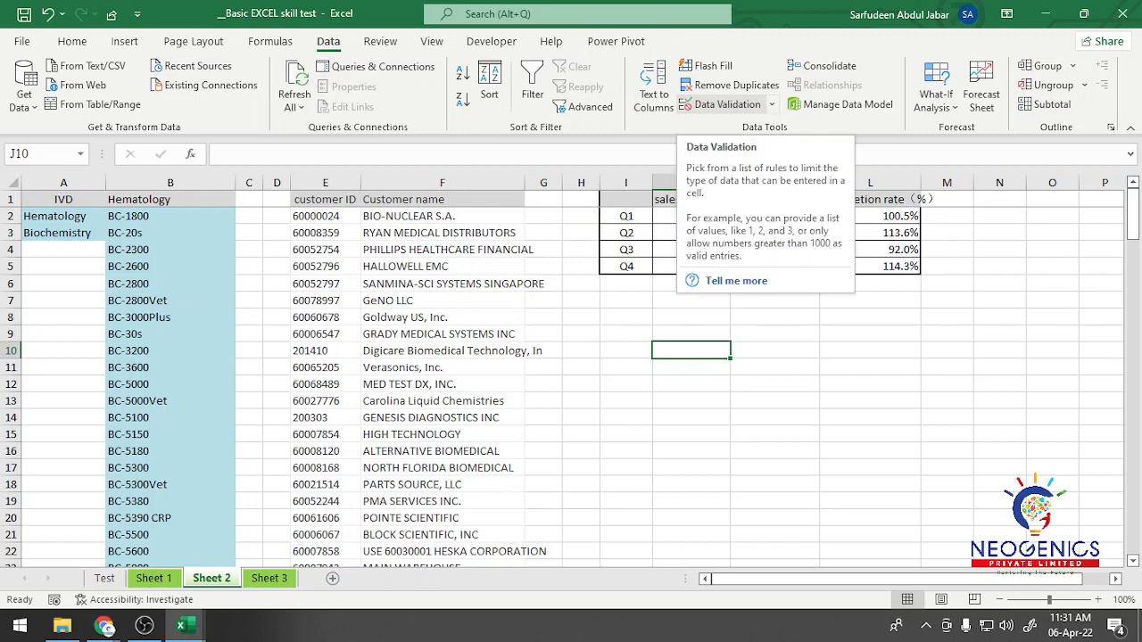
{"action": "left_click", "coordinate": [721, 105]}
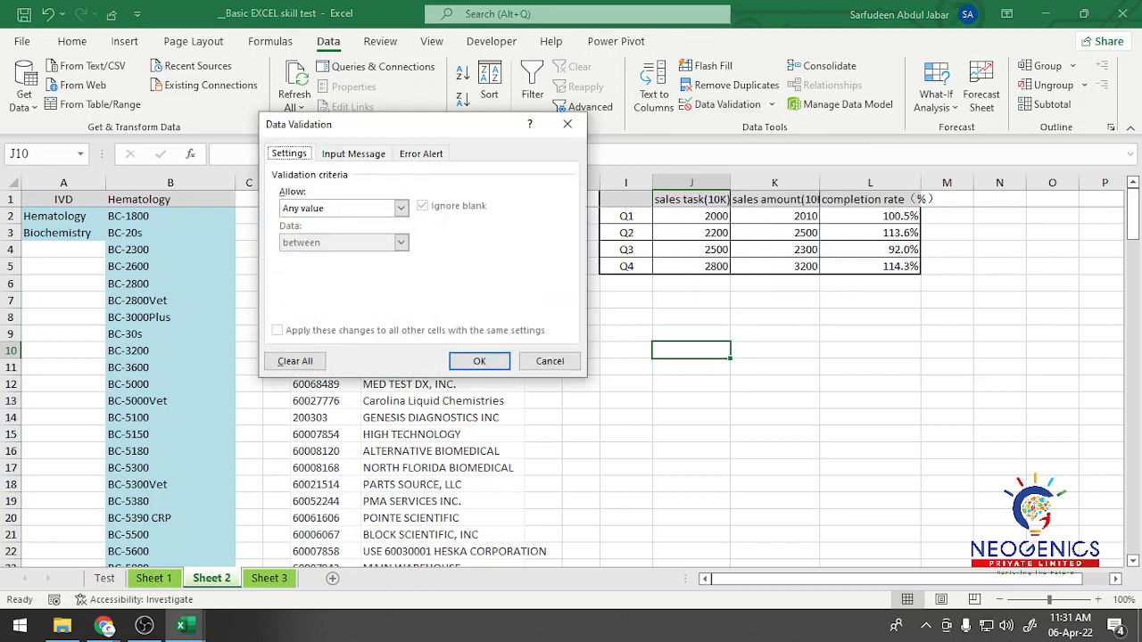
{"action": "left_click_drag", "start_coordinate": [417, 131], "coordinate": [446, 120]}
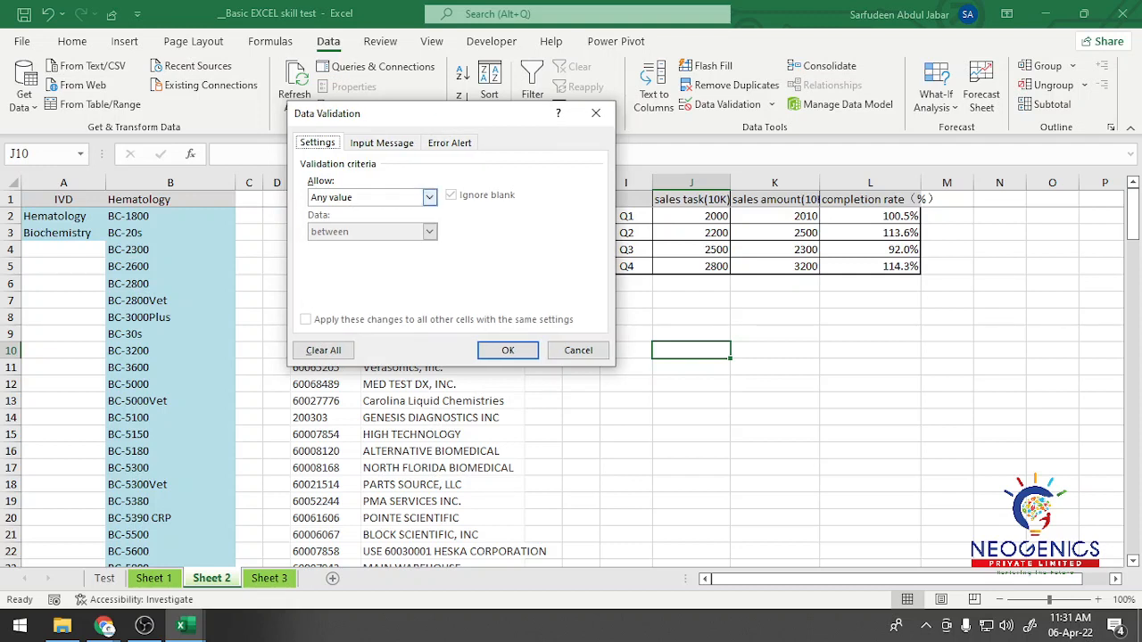
{"action": "left_click", "coordinate": [429, 197]}
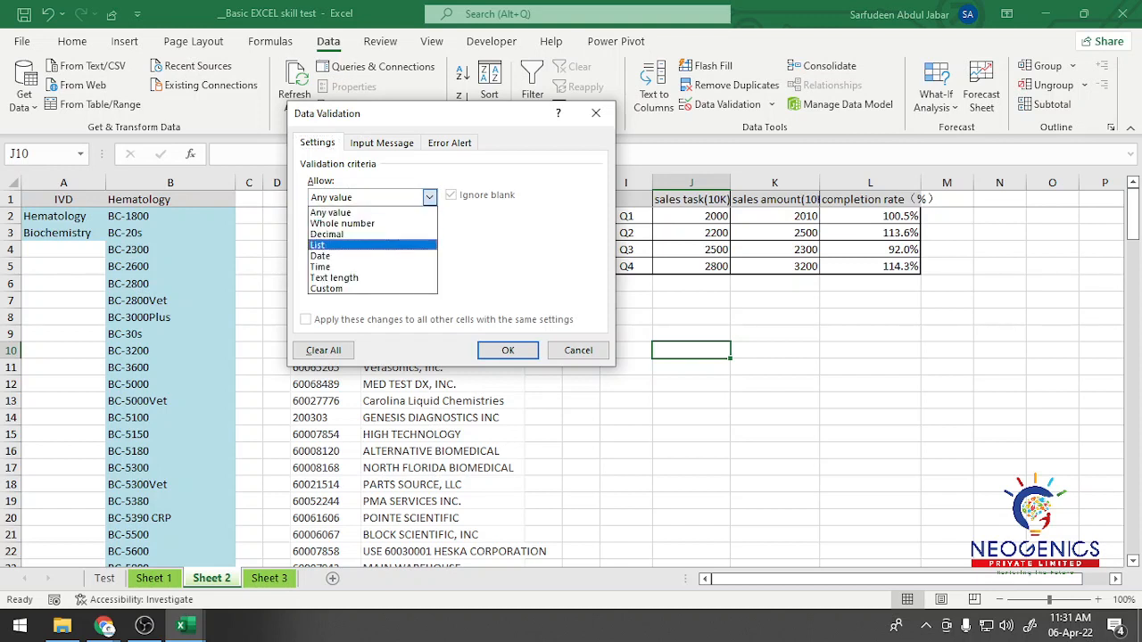
{"action": "left_click", "coordinate": [348, 245]}
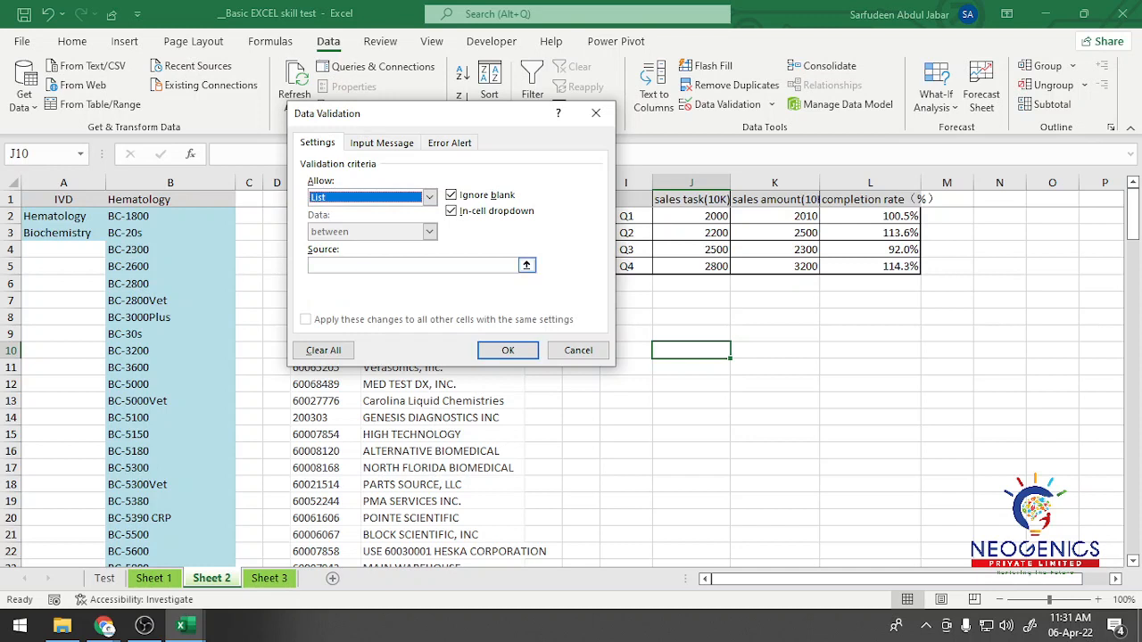
Step: Set the validation list source to Hematology,Biochemistry and apply it to J10
{"action": "left_click", "coordinate": [402, 266]}
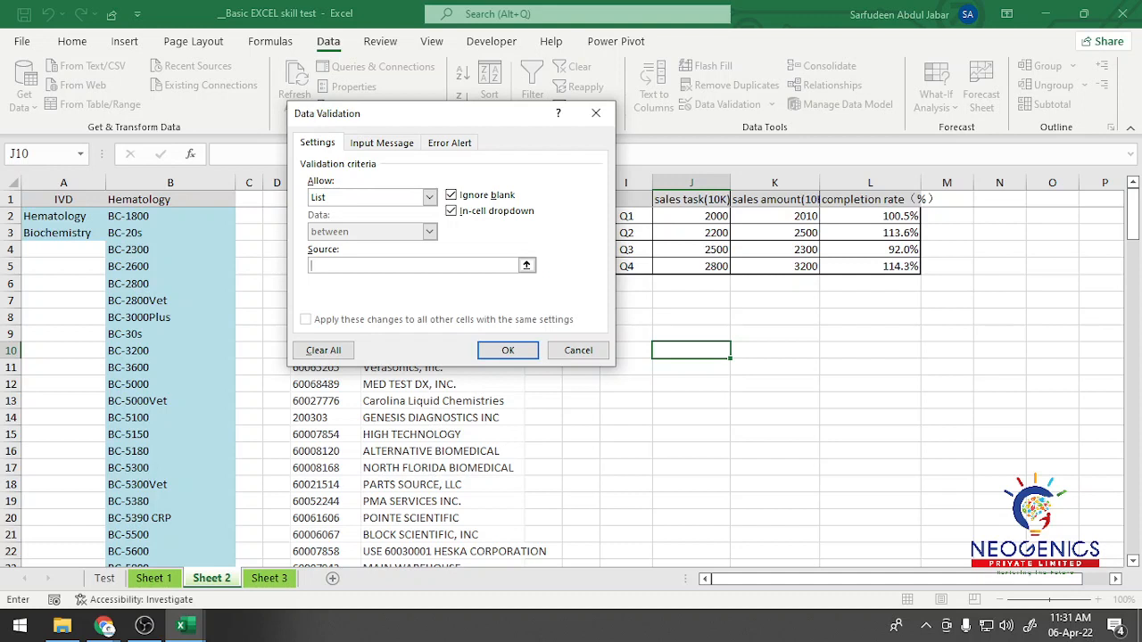
{"action": "type", "text": "Hematology,Biochemistry"}
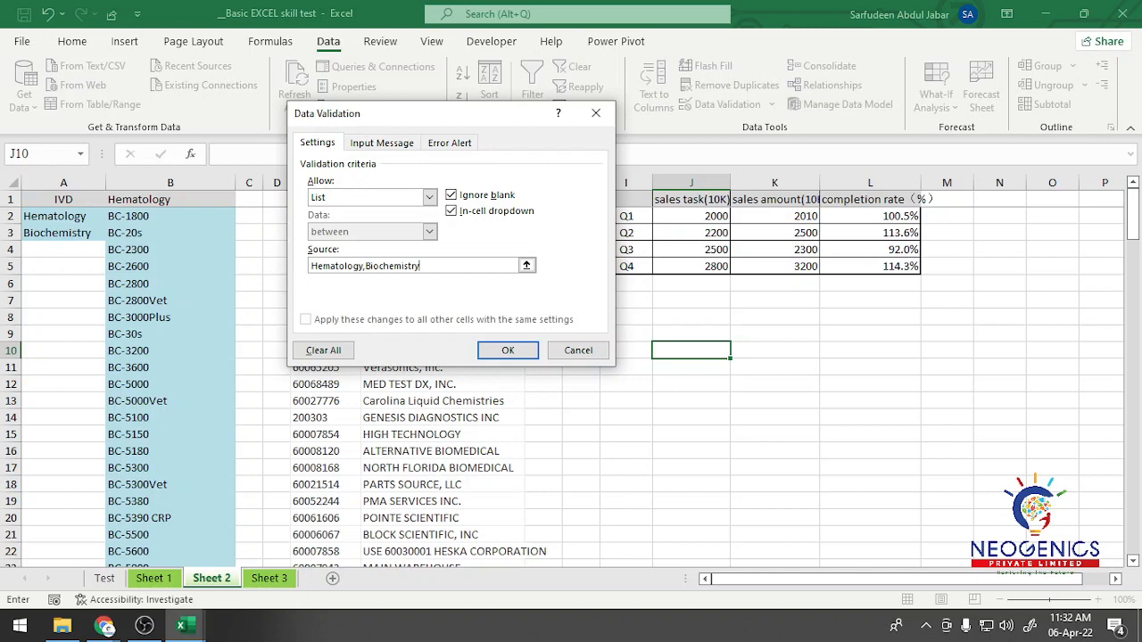
{"action": "left_click", "coordinate": [507, 350]}
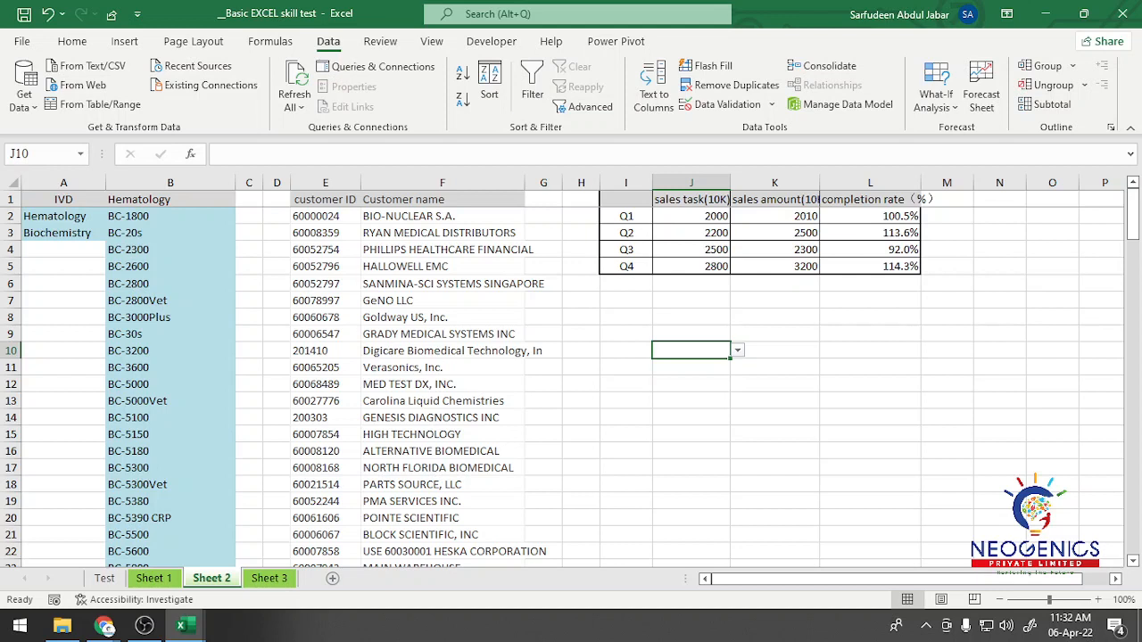
Step: Try out the drop-down list in J10 and choose Hematology
{"action": "left_click", "coordinate": [691, 368]}
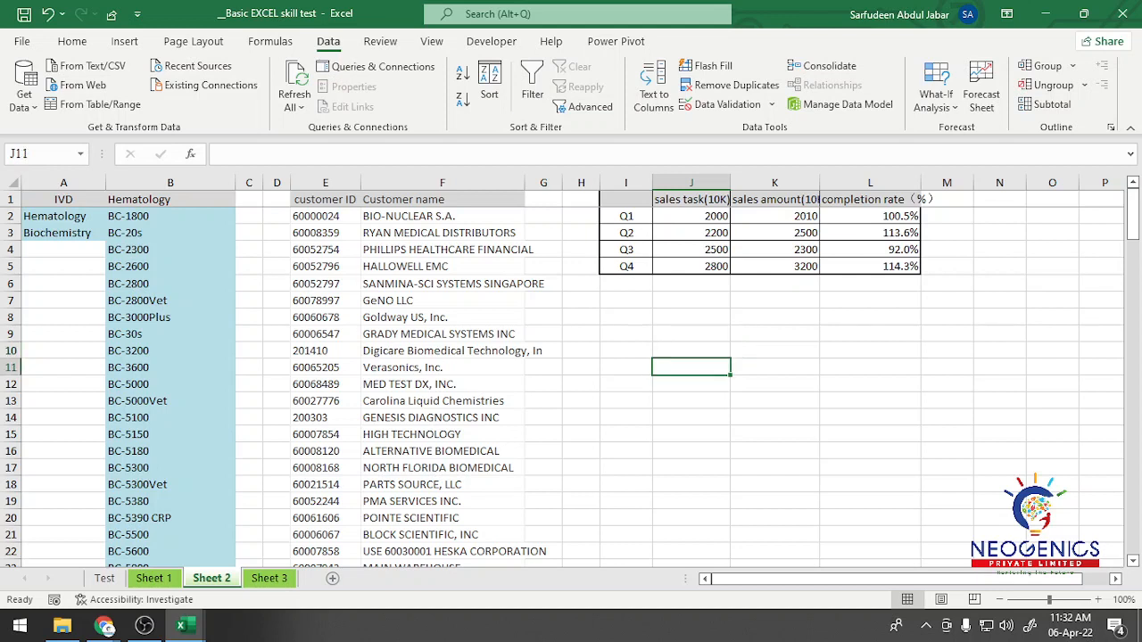
{"action": "left_click", "coordinate": [691, 351]}
{"action": "left_click", "coordinate": [738, 350]}
{"action": "left_click", "coordinate": [683, 376]}
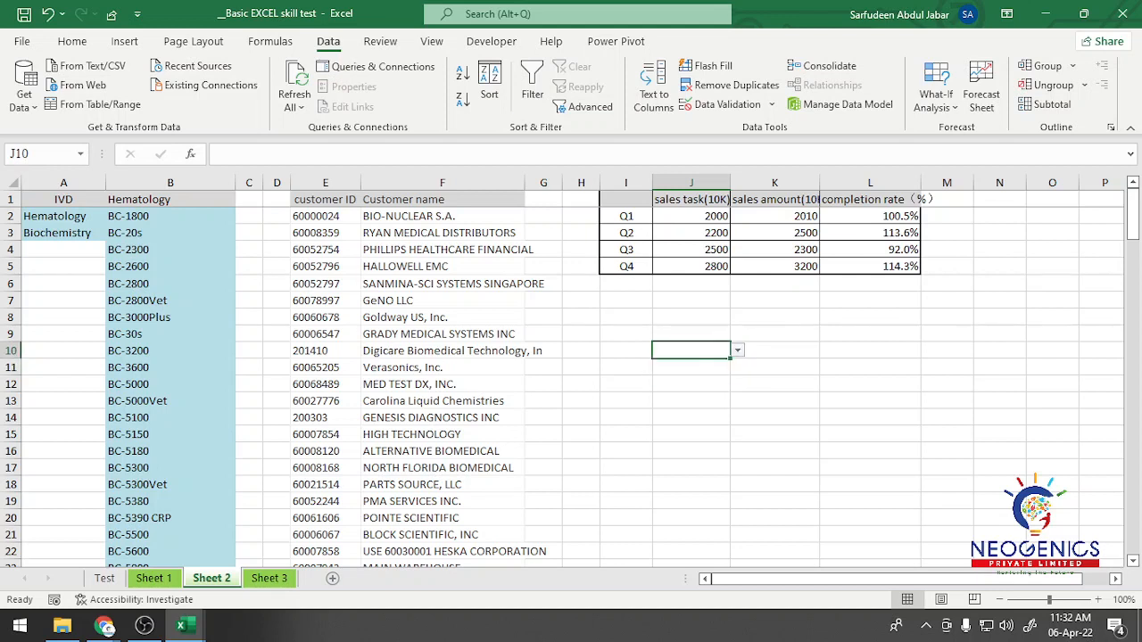
{"action": "left_click", "coordinate": [738, 350]}
{"action": "left_click", "coordinate": [682, 365]}
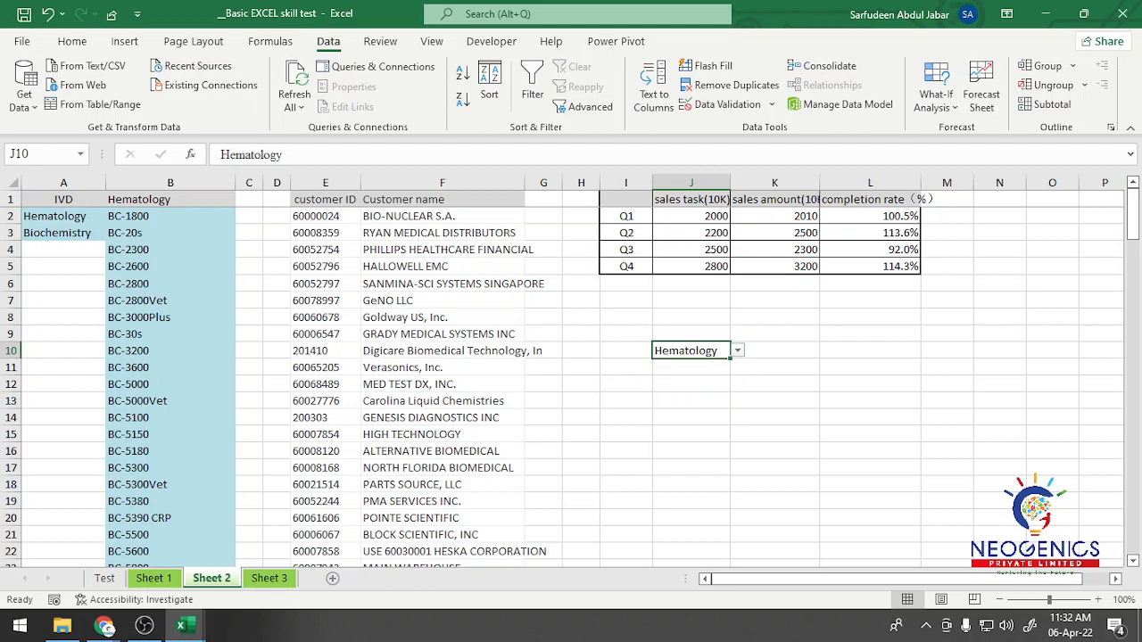
Step: Label the drop-down in J10 by entering IVD in cell J9
{"action": "left_click", "coordinate": [692, 367]}
{"action": "key", "text": "Up"}
{"action": "key", "text": "Up"}
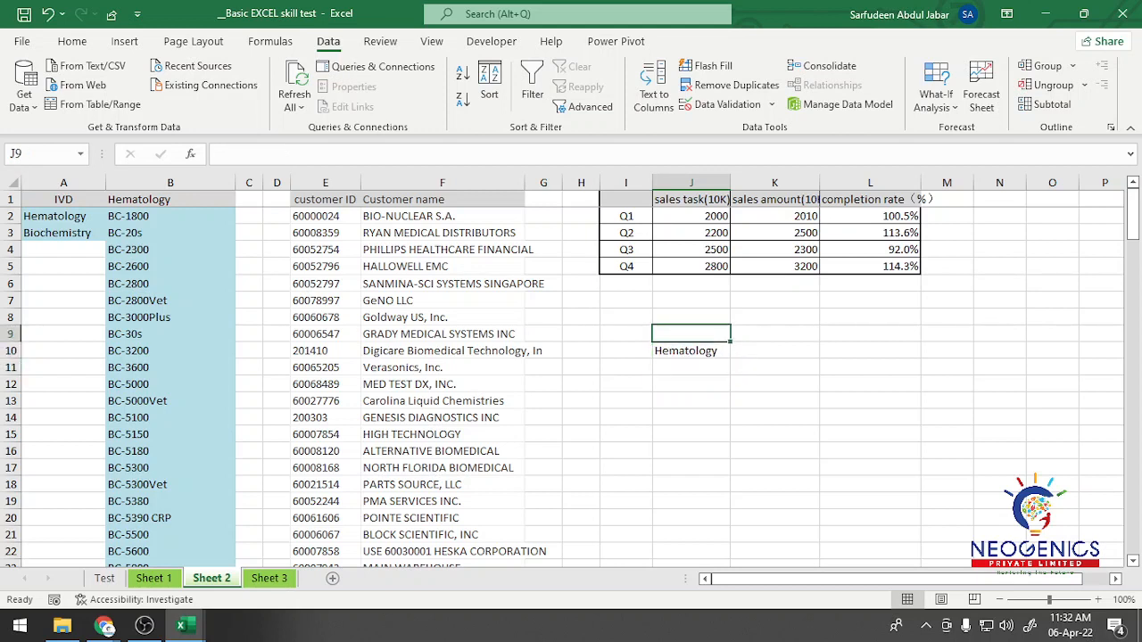
{"action": "type", "text": "IVD"}
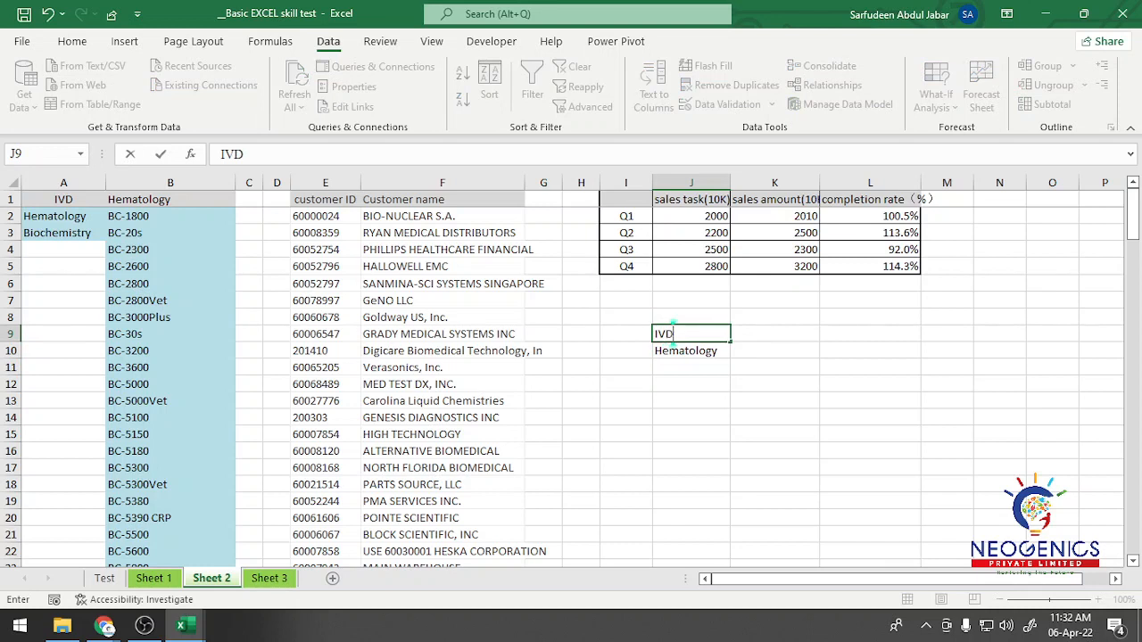
{"action": "left_click", "coordinate": [692, 418]}
Step: Choose Biochemistry from the drop-down list in J10
{"action": "left_click", "coordinate": [691, 351]}
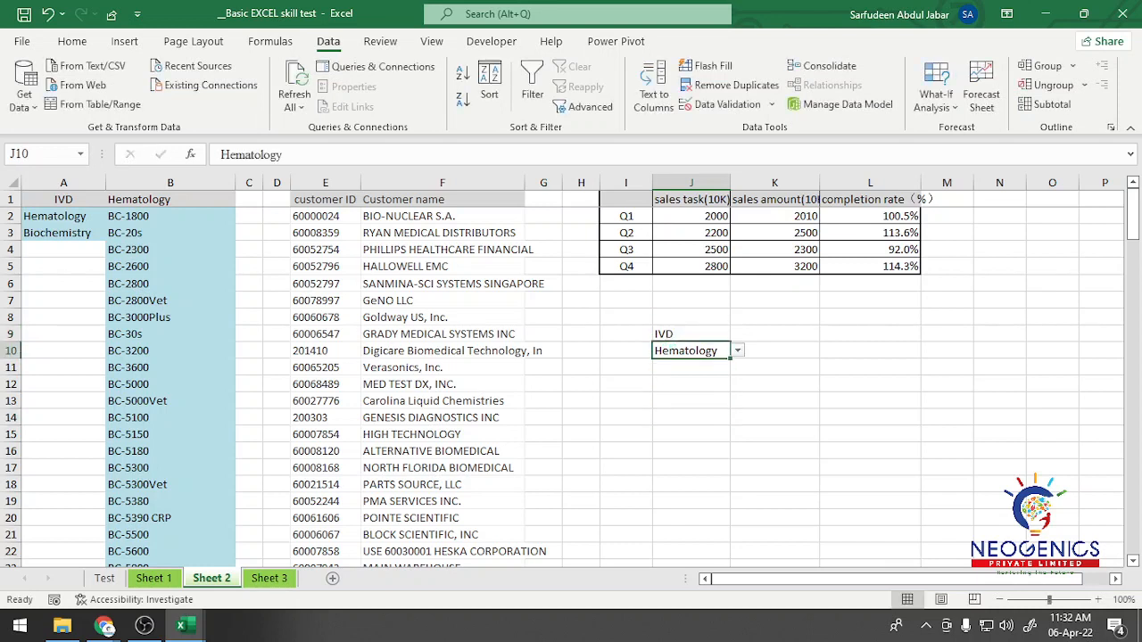
{"action": "left_click", "coordinate": [738, 351]}
{"action": "left_click", "coordinate": [685, 376]}
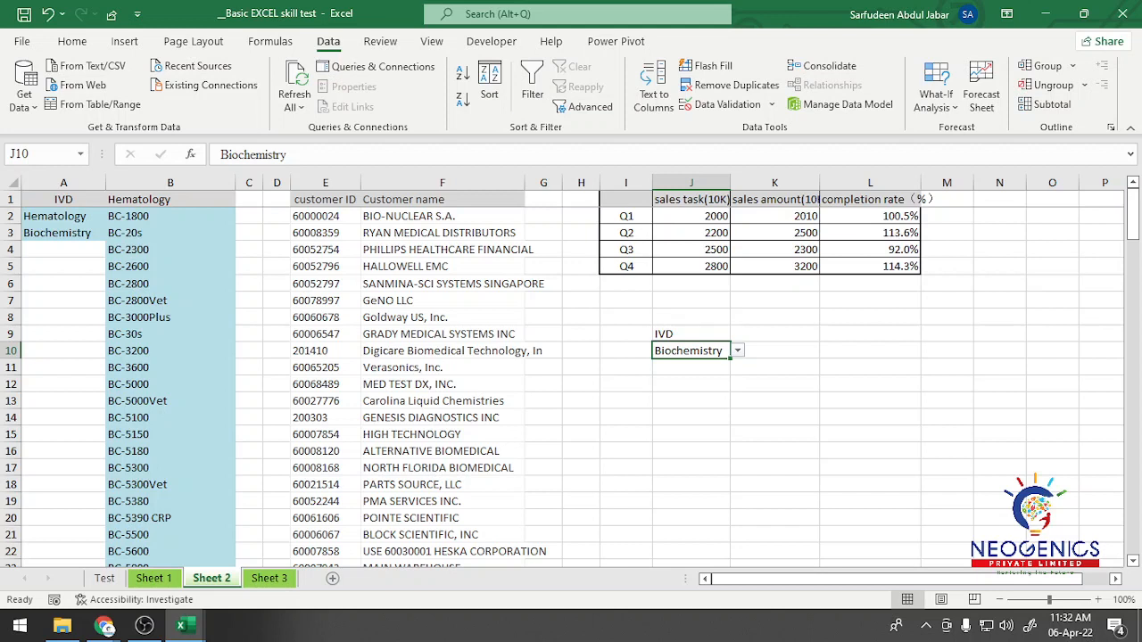
{"action": "left_click", "coordinate": [775, 333]}
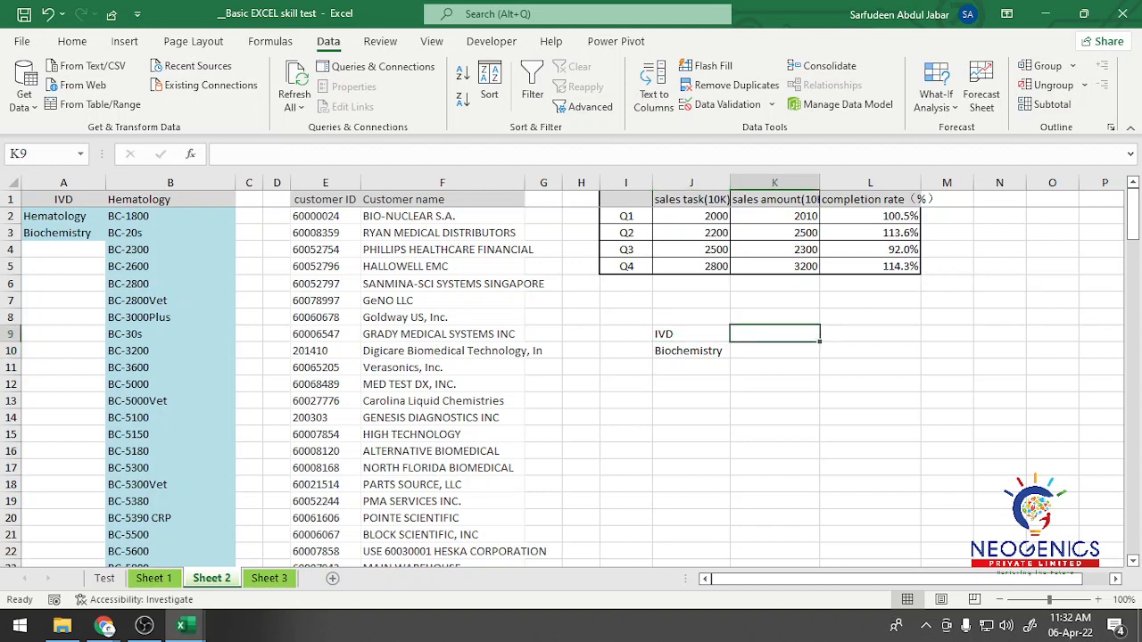
{"action": "left_click", "coordinate": [692, 351]}
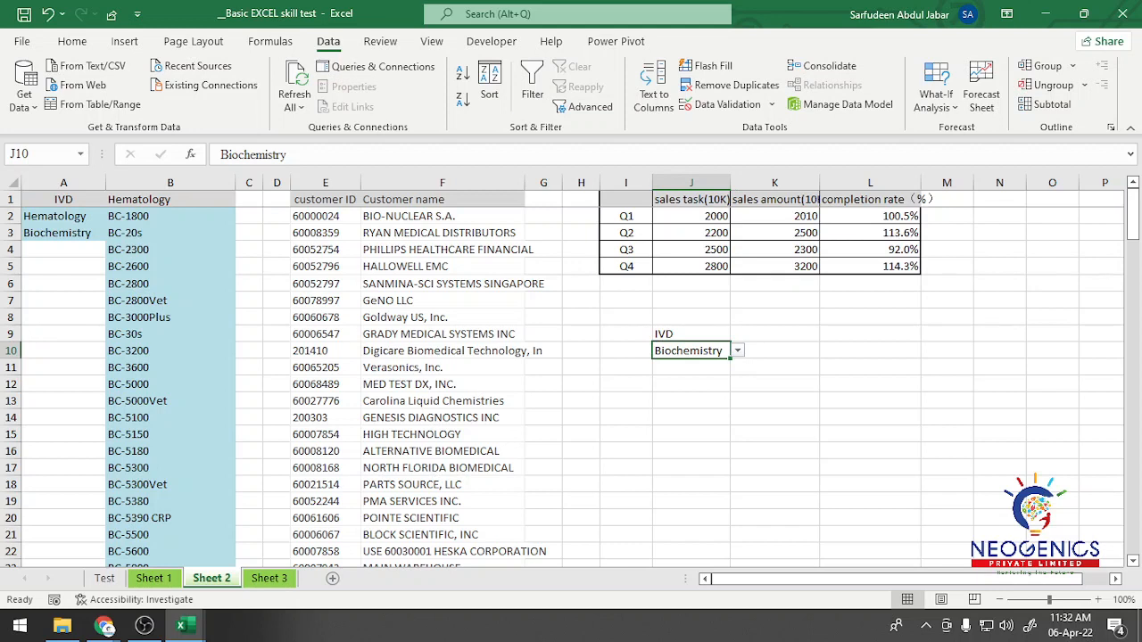
Step: Add a List data validation to cell L10 with the Hematology products in =$B$2:$B$31 as its source
{"action": "left_click", "coordinate": [870, 351]}
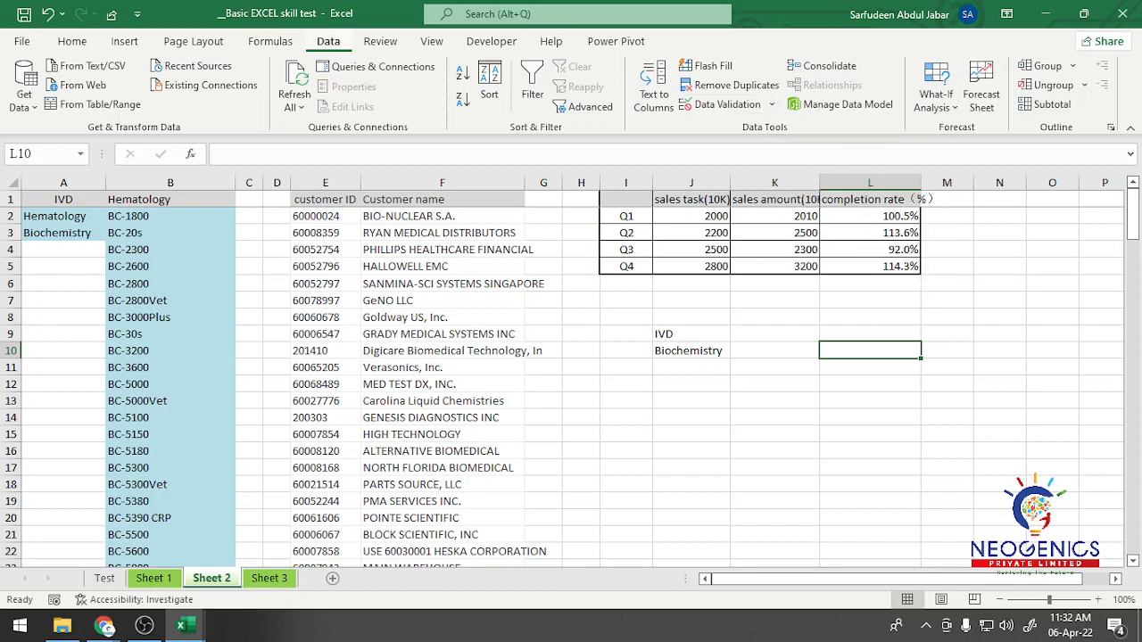
{"action": "left_click", "coordinate": [721, 103]}
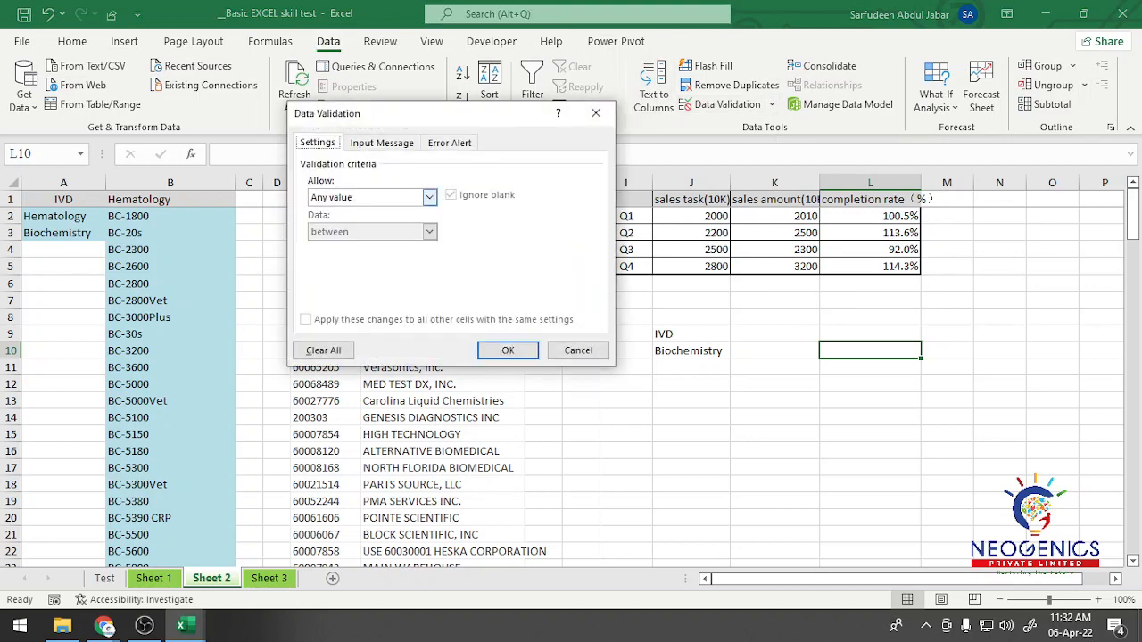
{"action": "left_click", "coordinate": [429, 198]}
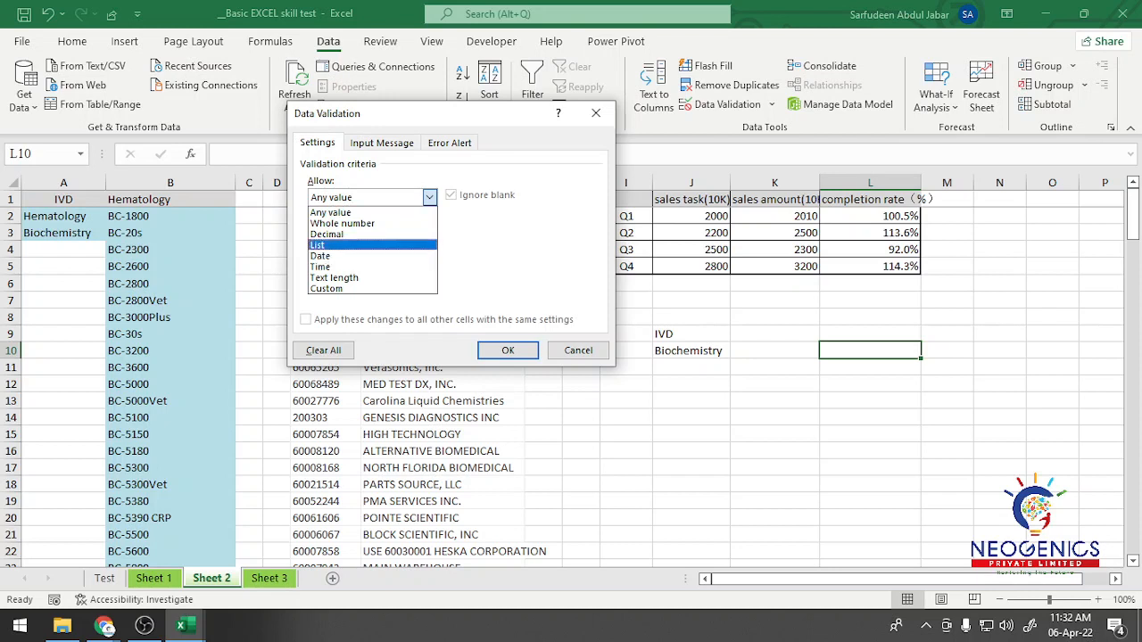
{"action": "left_click", "coordinate": [330, 243]}
{"action": "left_click", "coordinate": [413, 266]}
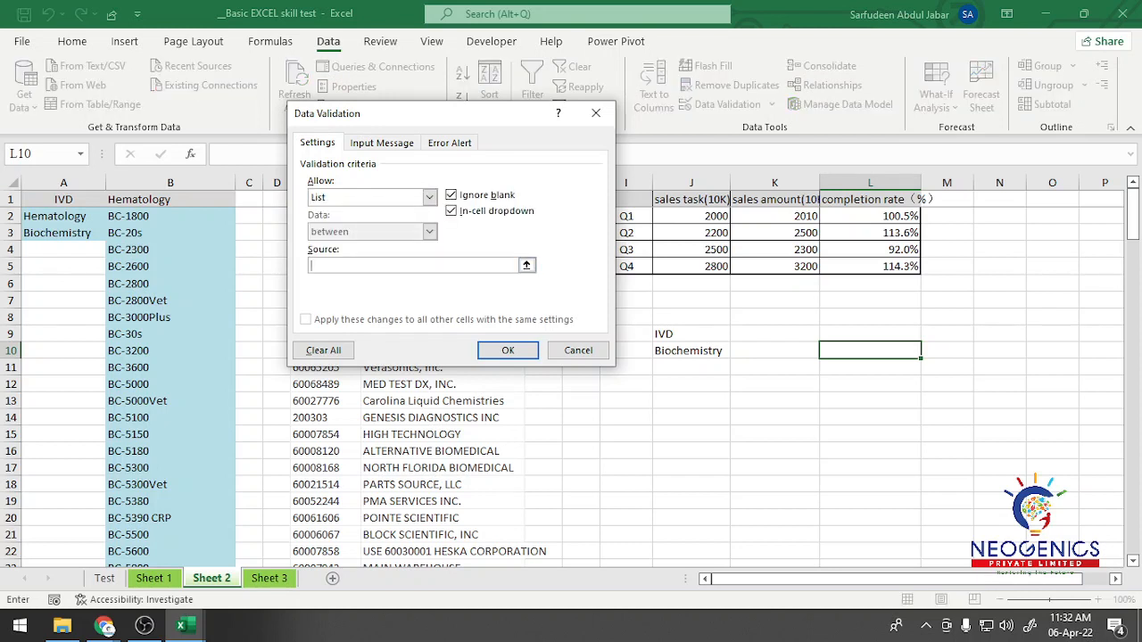
{"action": "left_click", "coordinate": [169, 215]}
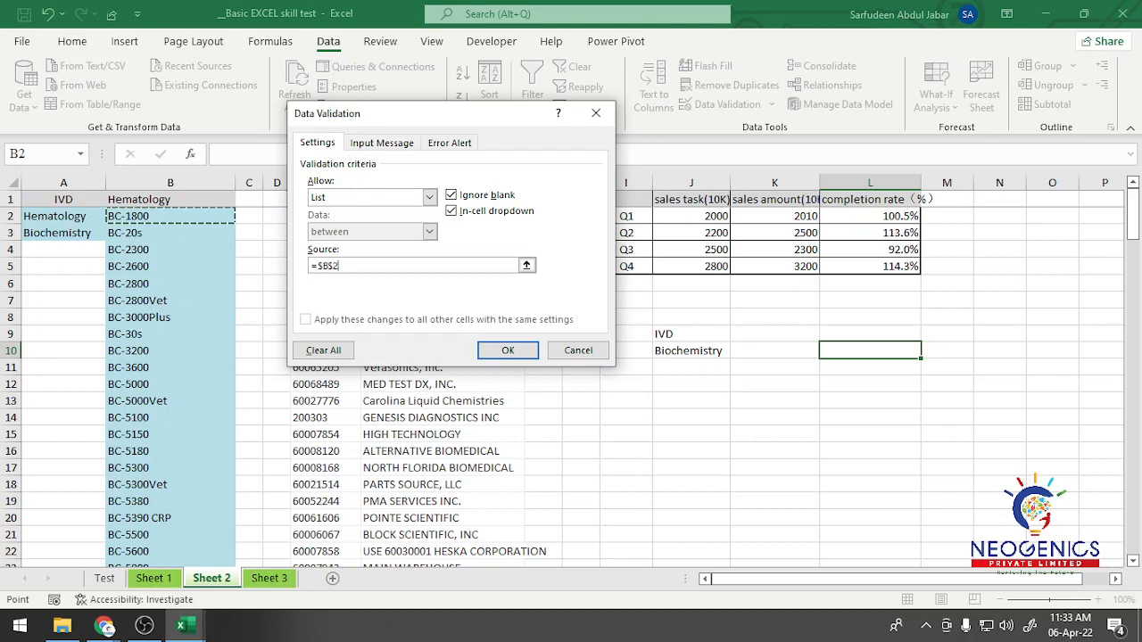
{"action": "left_click_drag", "start_coordinate": [170, 216], "coordinate": [170, 551]}
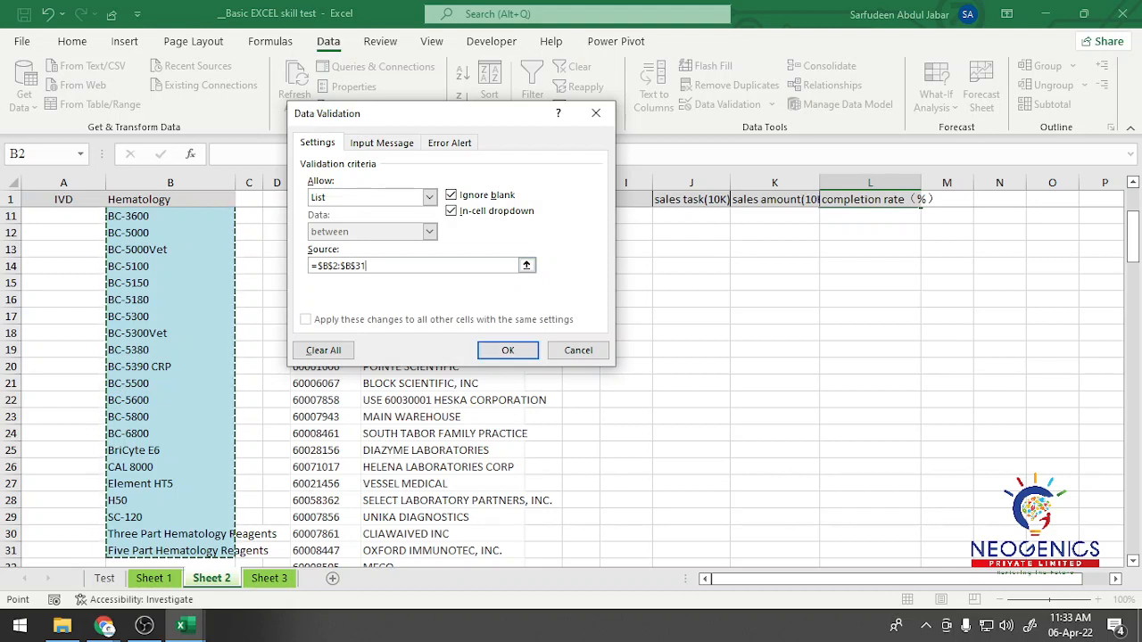
{"action": "key", "text": "Return"}
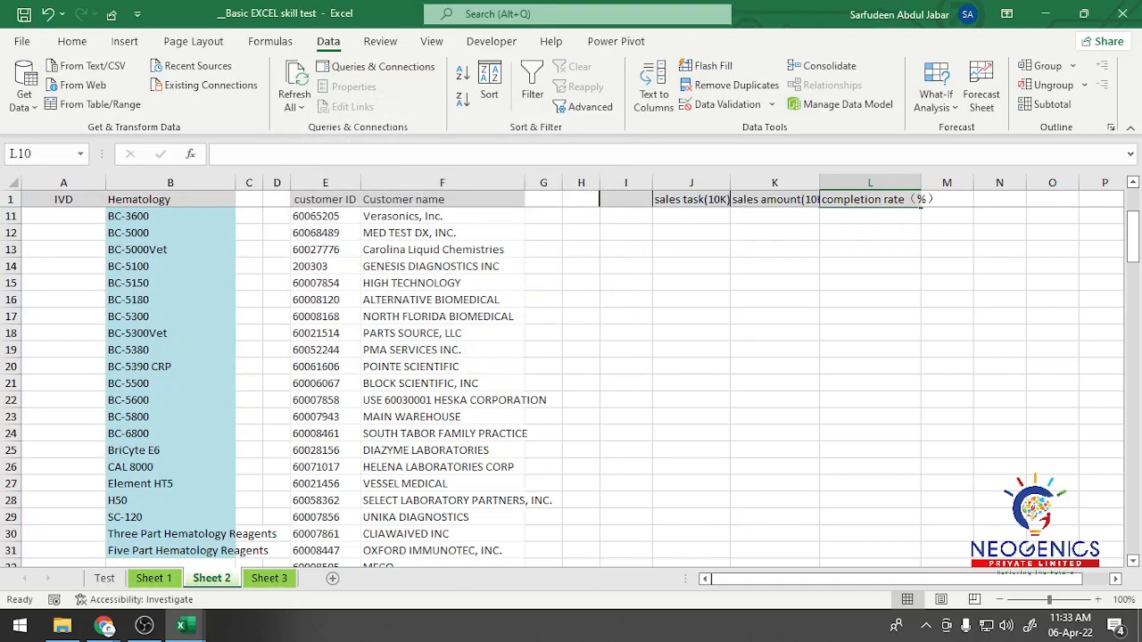
Step: Try out the drop-down list in L10, choosing BC-2600 first and H50 as the final entry
{"action": "key", "text": "ctrl+Up"}
{"action": "left_click", "coordinate": [871, 301]}
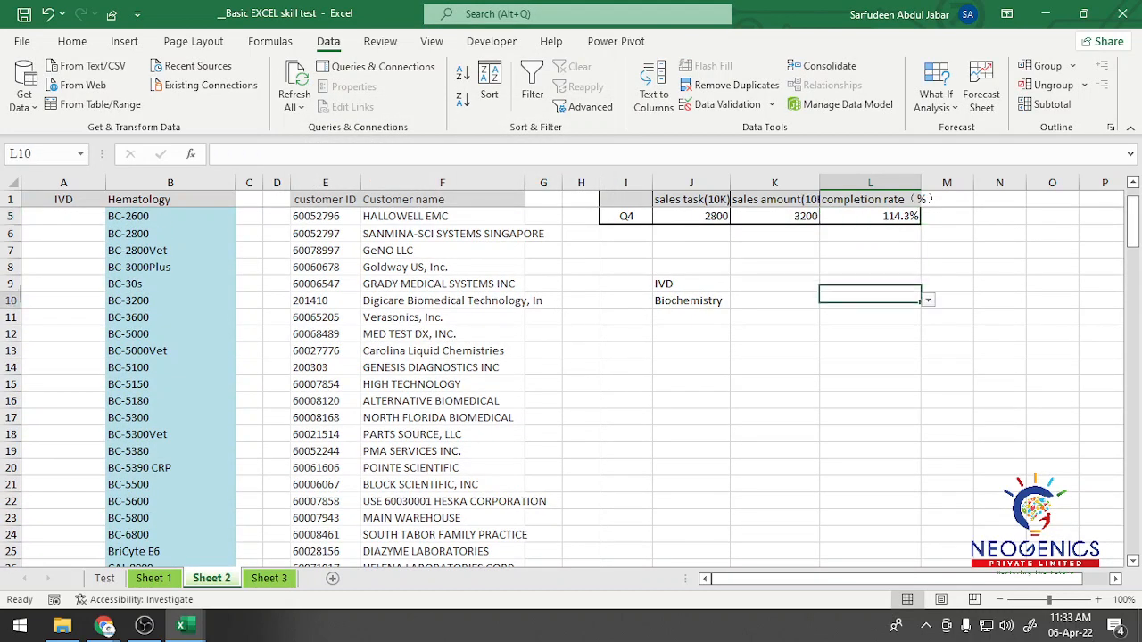
{"action": "left_click", "coordinate": [928, 301]}
{"action": "key", "text": "Return"}
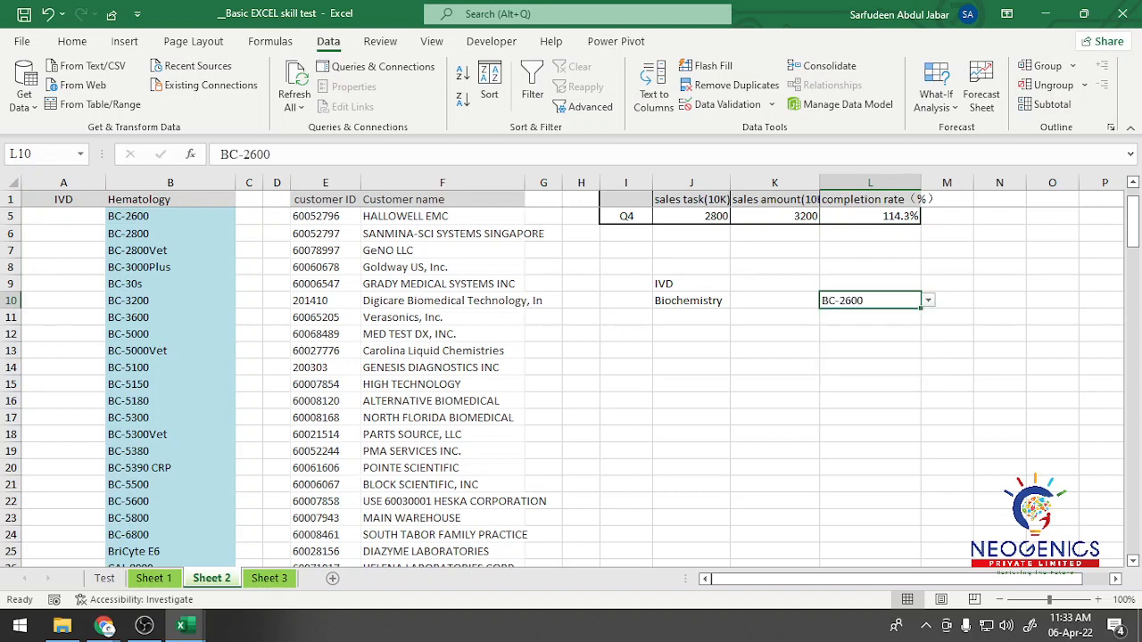
{"action": "left_click", "coordinate": [928, 301]}
{"action": "left_click", "coordinate": [867, 380]}
{"action": "left_click", "coordinate": [928, 300]}
{"action": "left_click_drag", "start_coordinate": [927, 349], "coordinate": [928, 379]}
{"action": "left_click", "coordinate": [867, 368]}
{"action": "left_click", "coordinate": [692, 267]}
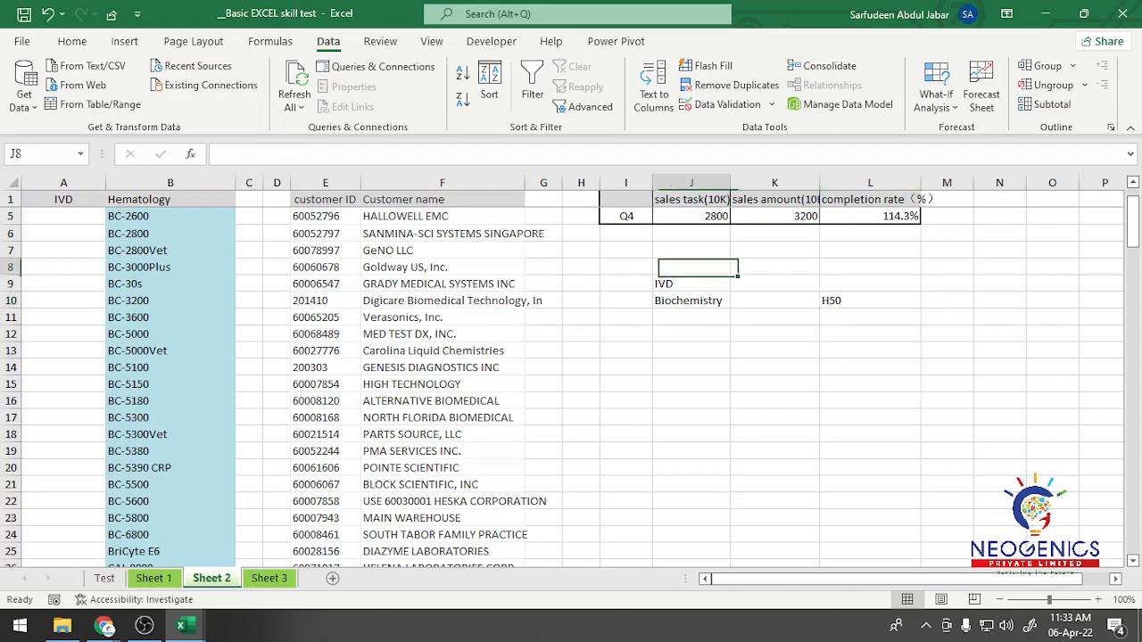
Step: Compare the IVD and Hematology header cells in A1 and B1 with the drop-down cells J10 and L10
{"action": "scroll", "coordinate": [691, 268], "scroll_direction": "up", "scroll_amount": 4}
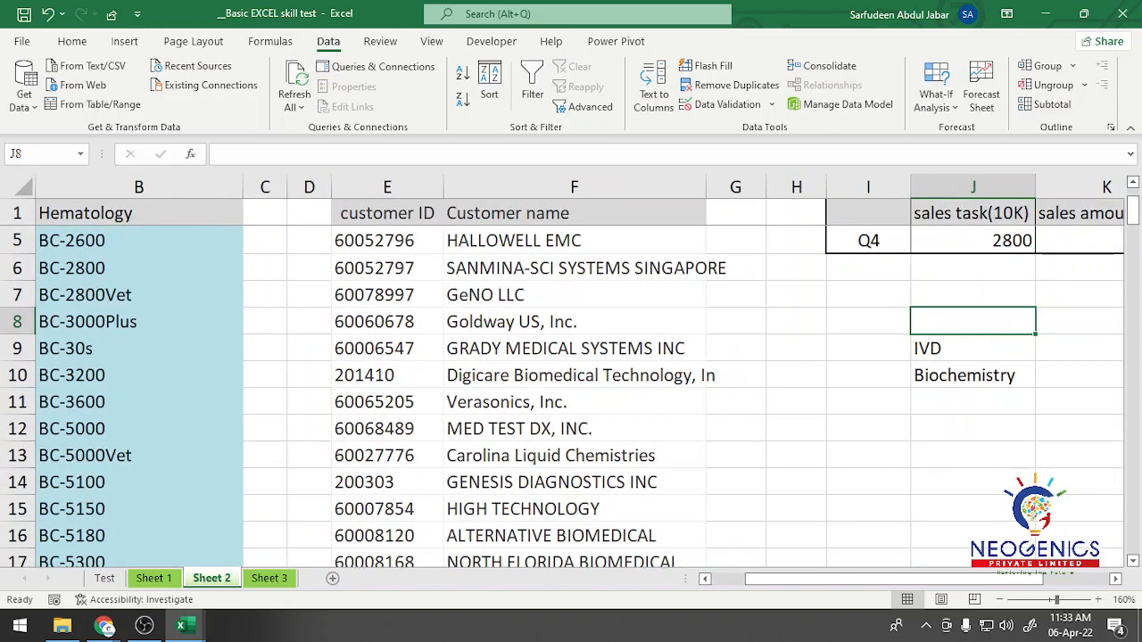
{"action": "scroll", "coordinate": [692, 268], "scroll_direction": "down", "scroll_amount": 4}
{"action": "left_click_drag", "start_coordinate": [796, 579], "coordinate": [769, 579]}
{"action": "scroll", "coordinate": [571, 384], "scroll_direction": "up", "scroll_amount": 1}
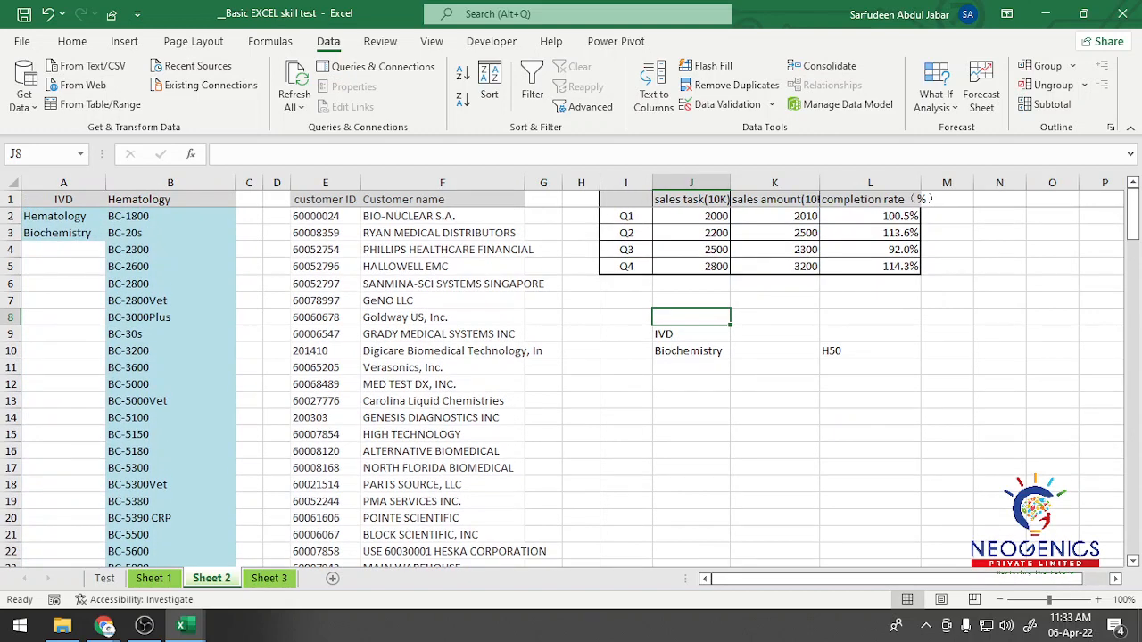
{"action": "left_click", "coordinate": [64, 200]}
{"action": "left_click", "coordinate": [171, 200]}
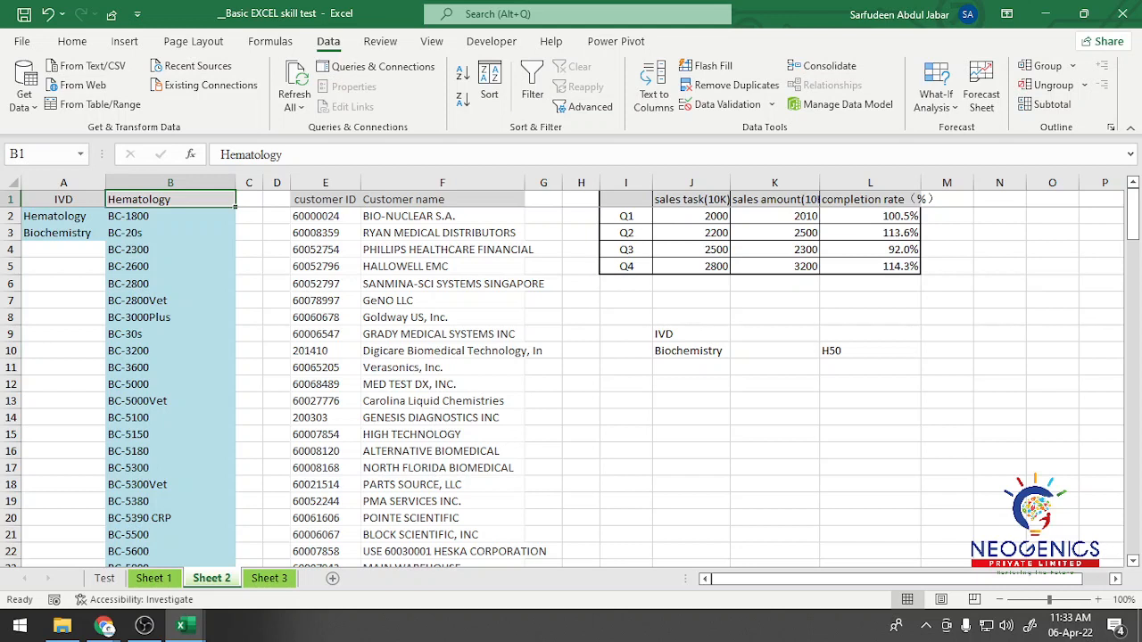
{"action": "left_click", "coordinate": [690, 350]}
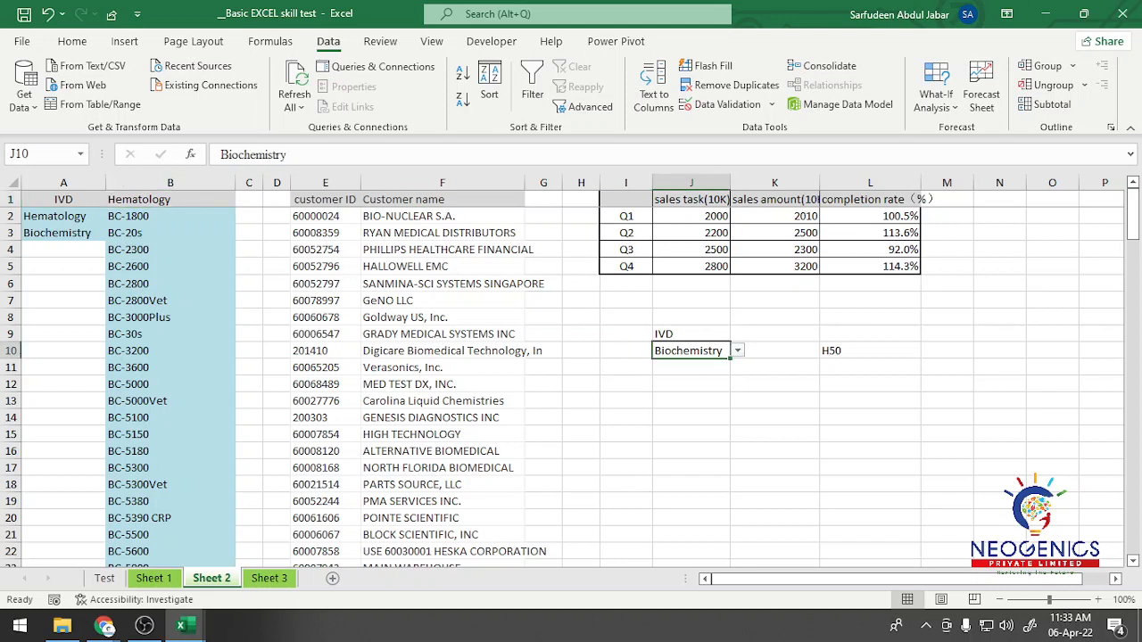
{"action": "left_click", "coordinate": [870, 351]}
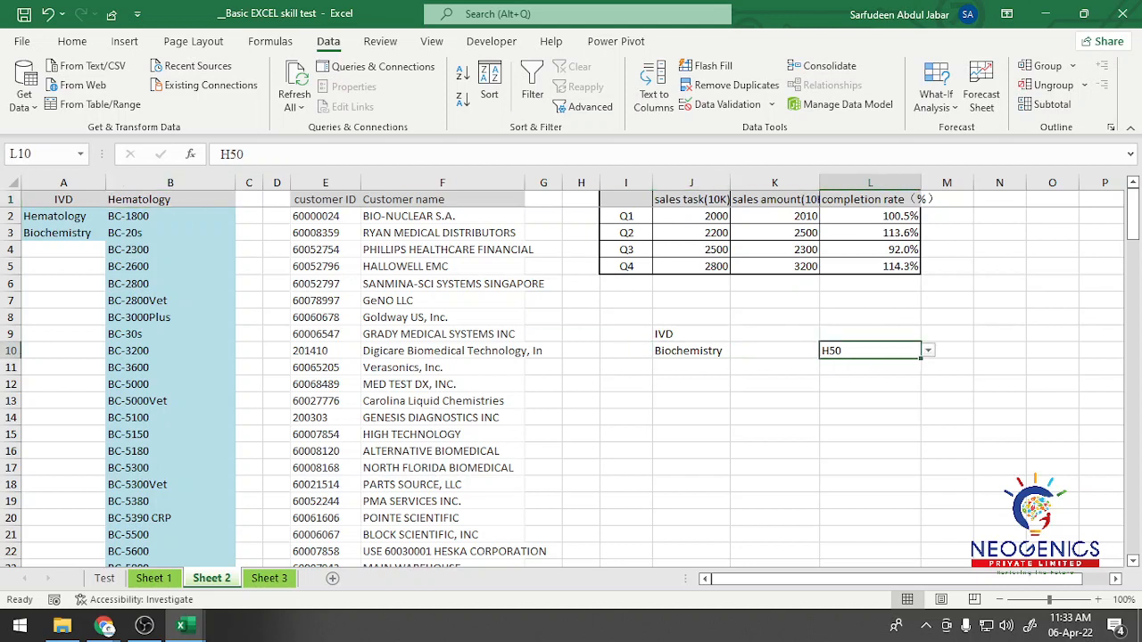
{"action": "left_click", "coordinate": [690, 351]}
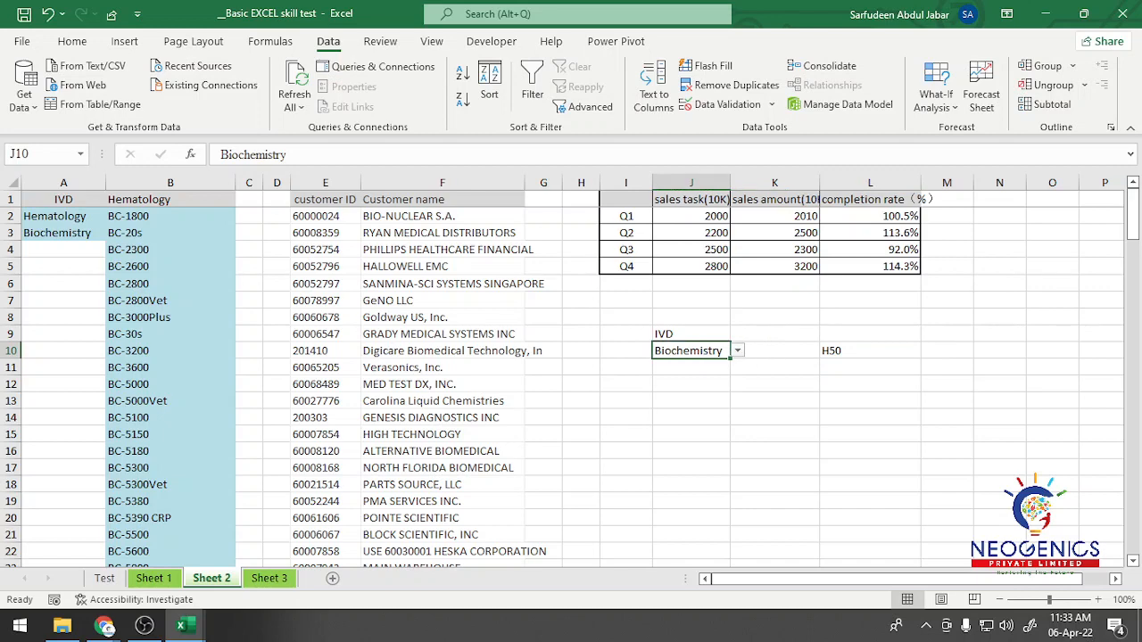
Step: Move the drop-down cell J10 onto the IVD header in A1, replacing its contents
{"action": "scroll", "coordinate": [571, 371], "scroll_direction": "up", "scroll_amount": 2, "text": "ctrl"}
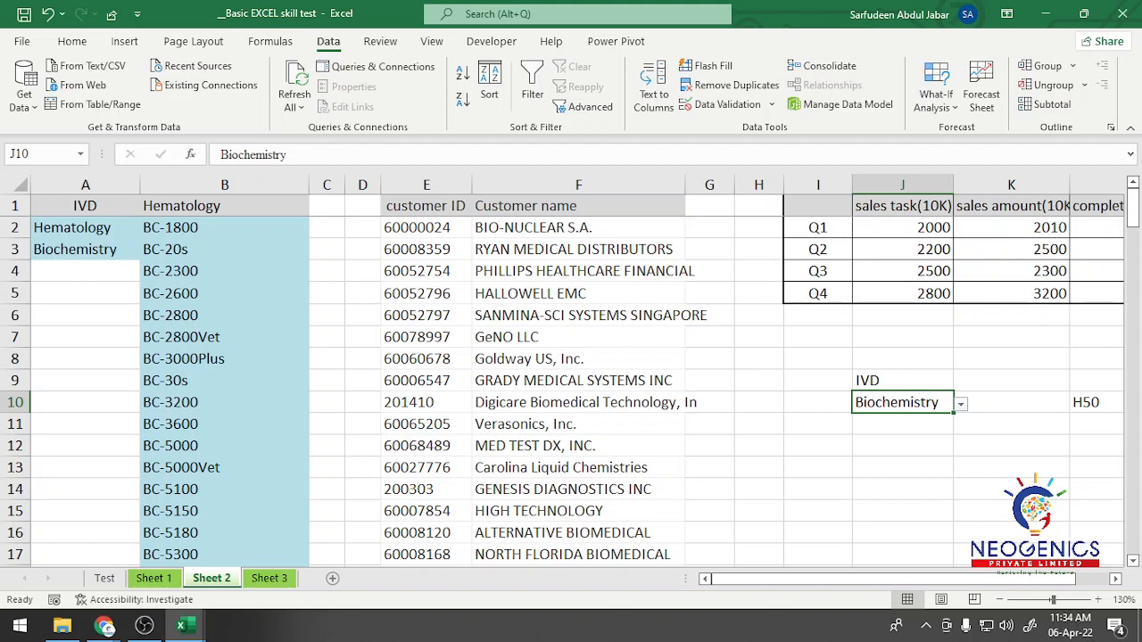
{"action": "left_click_drag", "start_coordinate": [901, 413], "coordinate": [76, 216]}
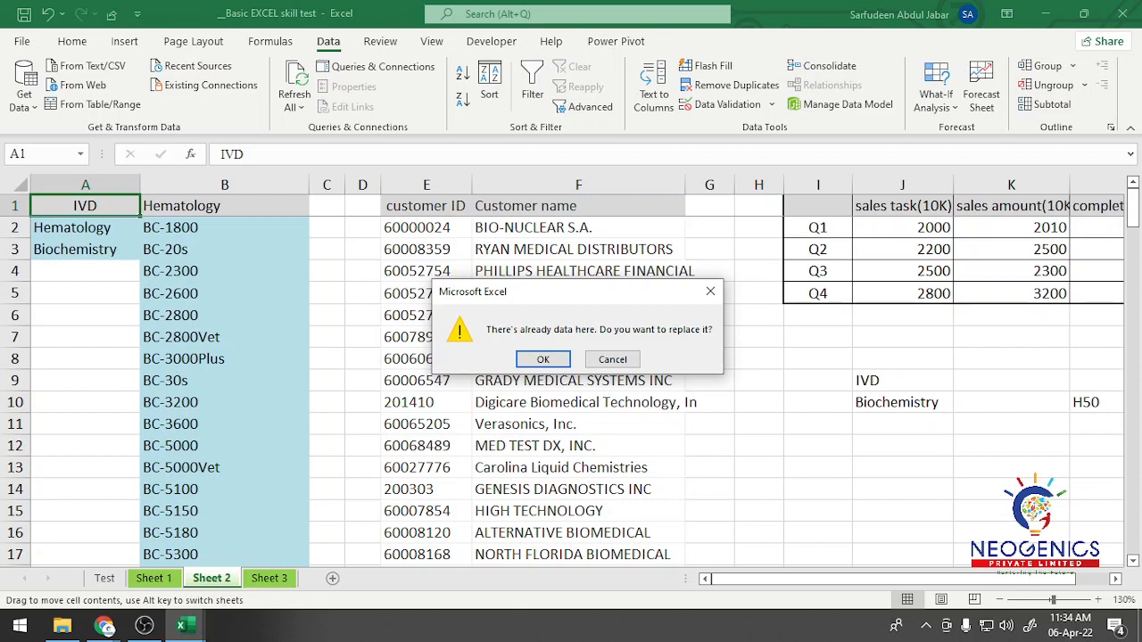
{"action": "key", "text": "Return"}
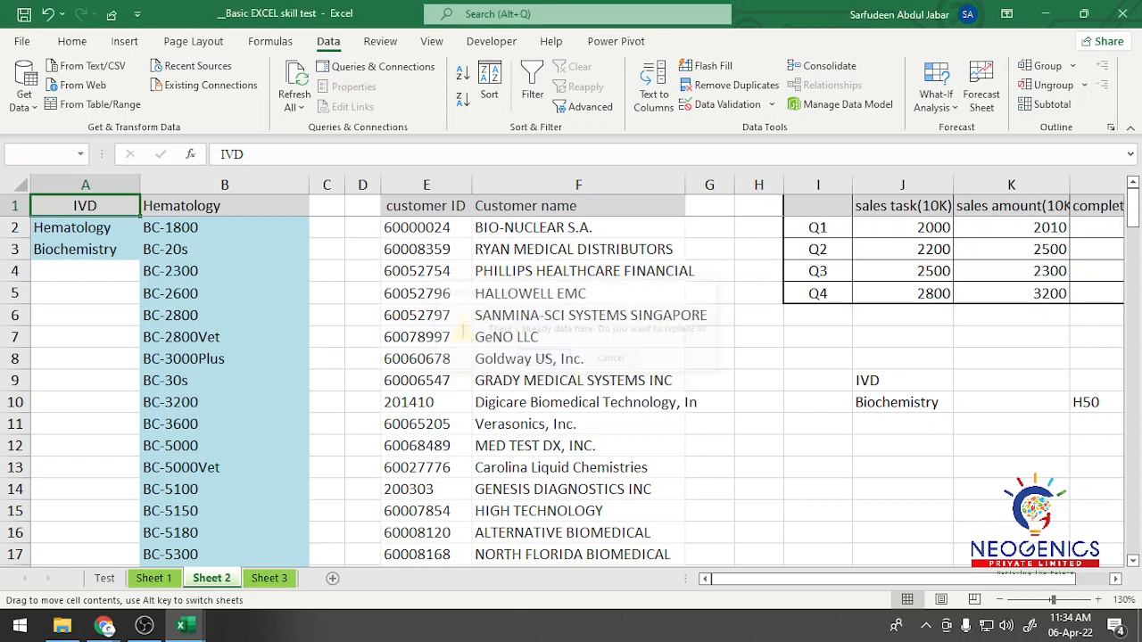
Step: Test the drop-down list in A1 by choosing Hematology and switching it back to Biochemistry
{"action": "key", "text": "alt+Down"}
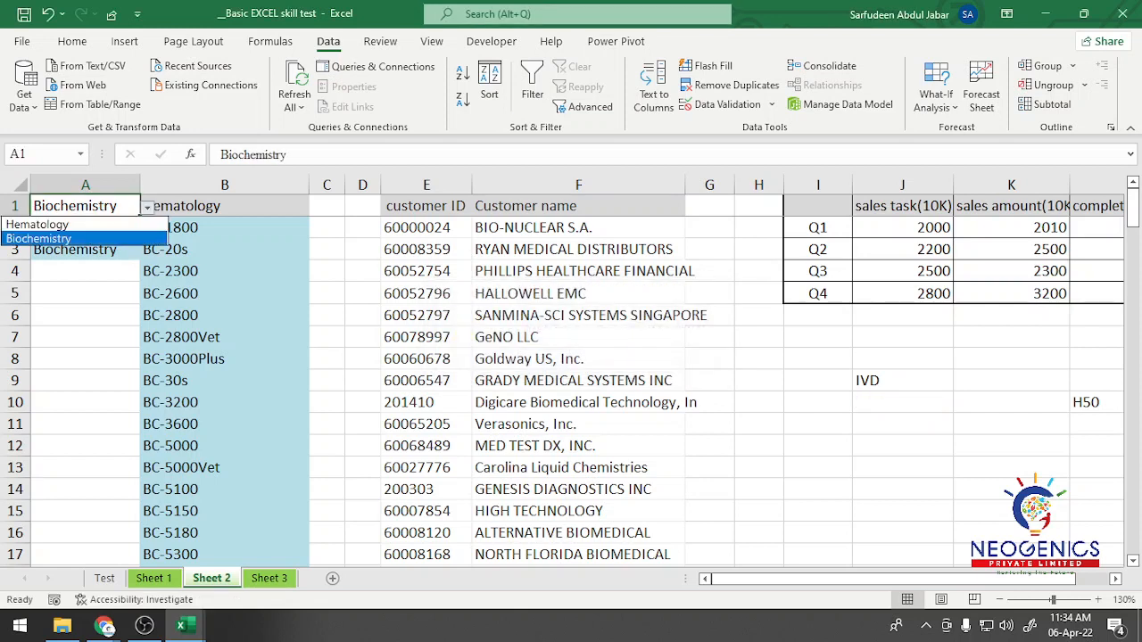
{"action": "key", "text": "Up"}
{"action": "key", "text": "Return"}
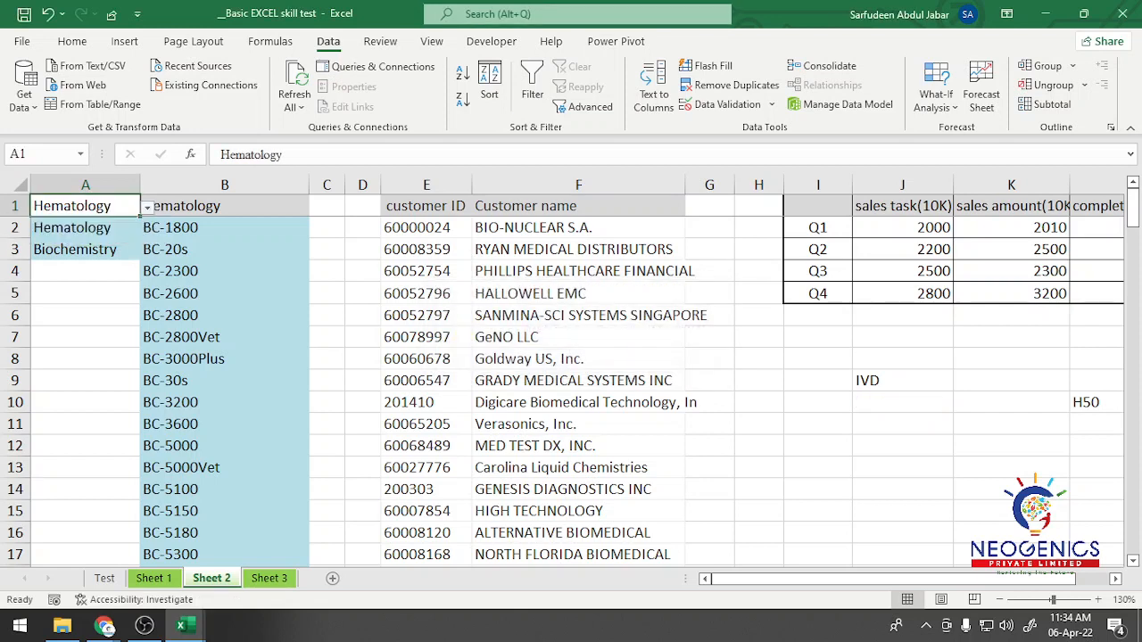
{"action": "key", "text": "alt+Down"}
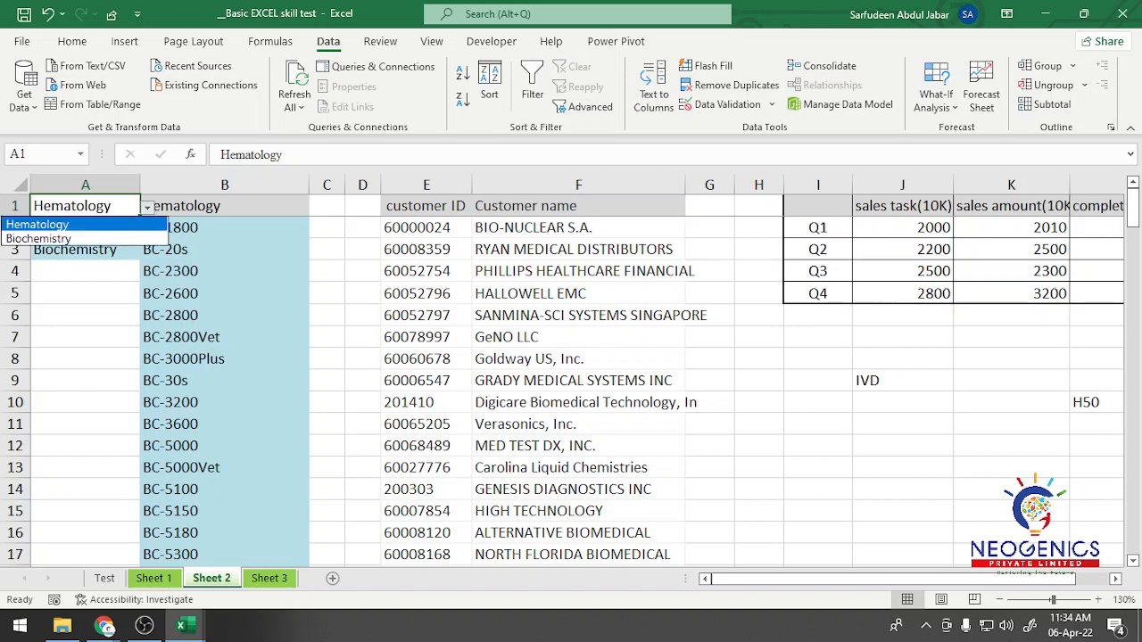
{"action": "key", "text": "Down"}
{"action": "key", "text": "Return"}
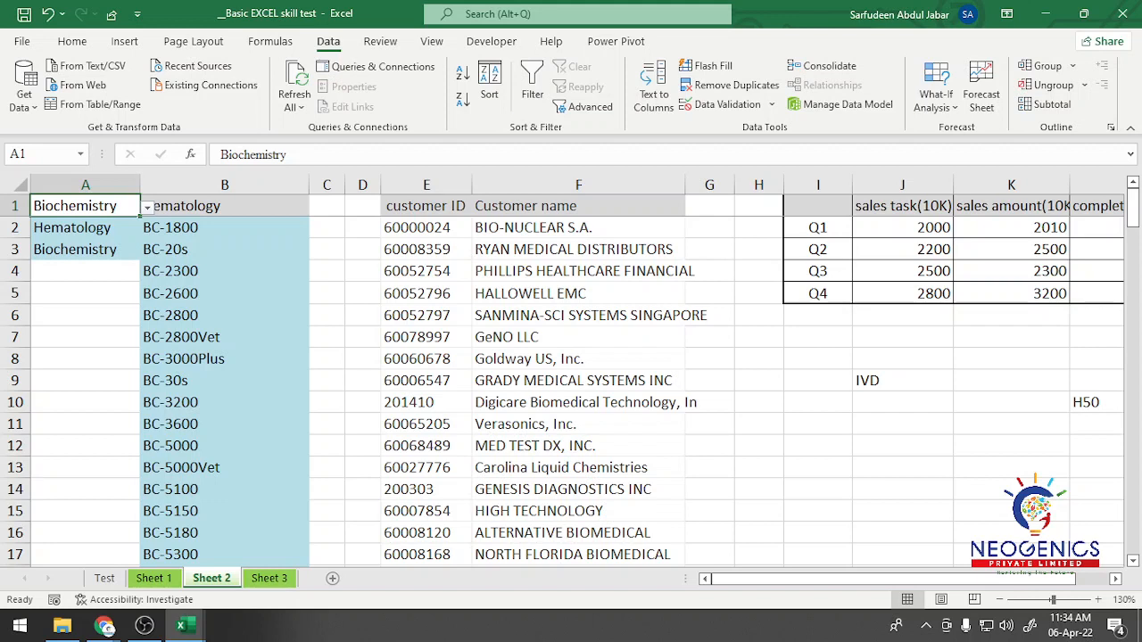
Step: Move the drop-down cell L10 onto the Hematology header in B1, replacing its contents
{"action": "left_click", "coordinate": [1096, 402]}
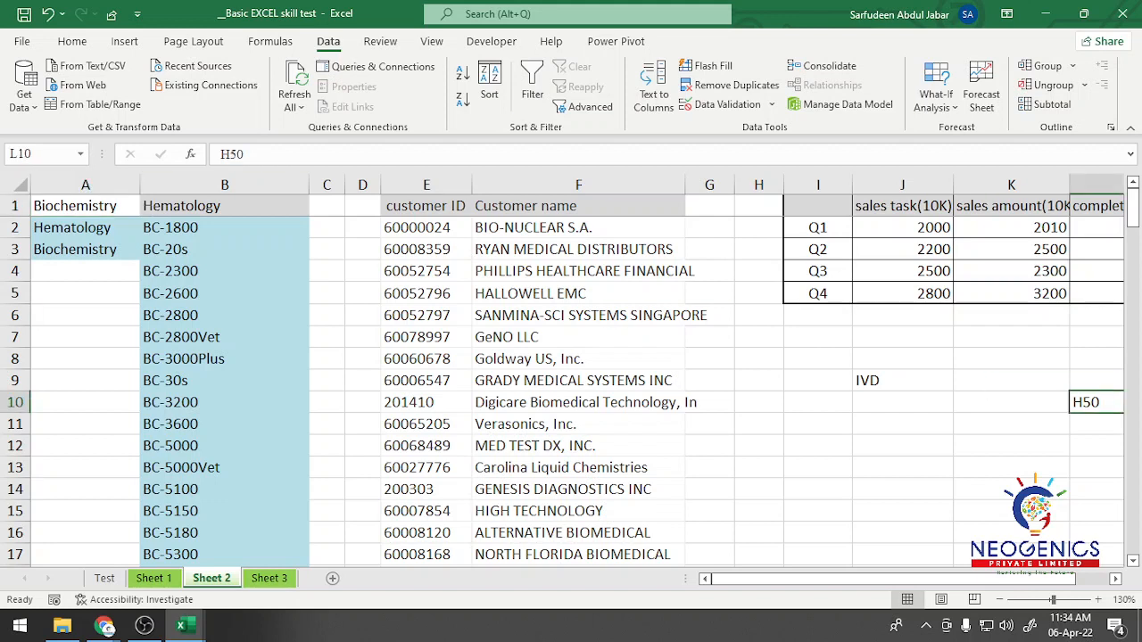
{"action": "left_click_drag", "start_coordinate": [1097, 414], "coordinate": [310, 217]}
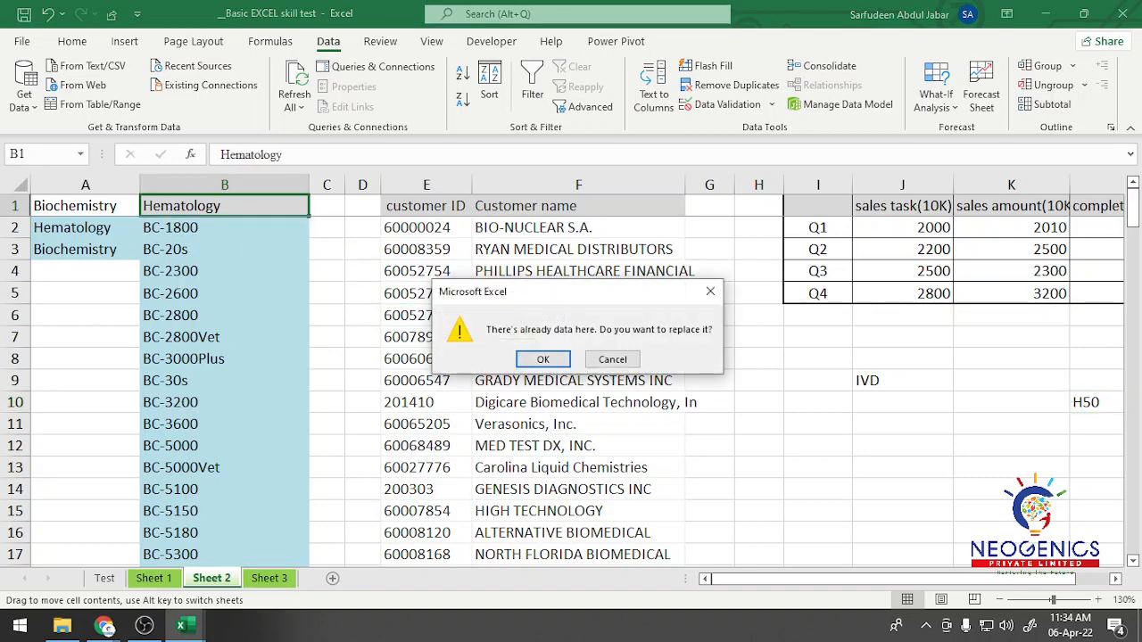
{"action": "left_click", "coordinate": [536, 359]}
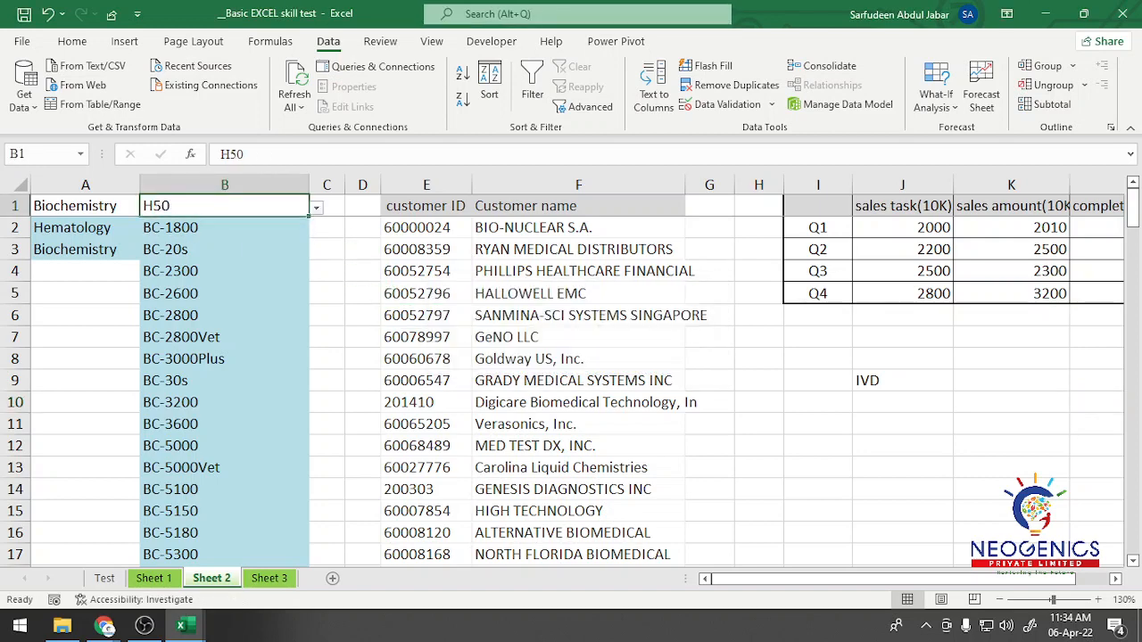
Step: Choose Three Part Hematology Reagents from the drop-down list in B1
{"action": "left_click", "coordinate": [316, 208]}
{"action": "left_click", "coordinate": [317, 208]}
{"action": "left_click", "coordinate": [317, 208]}
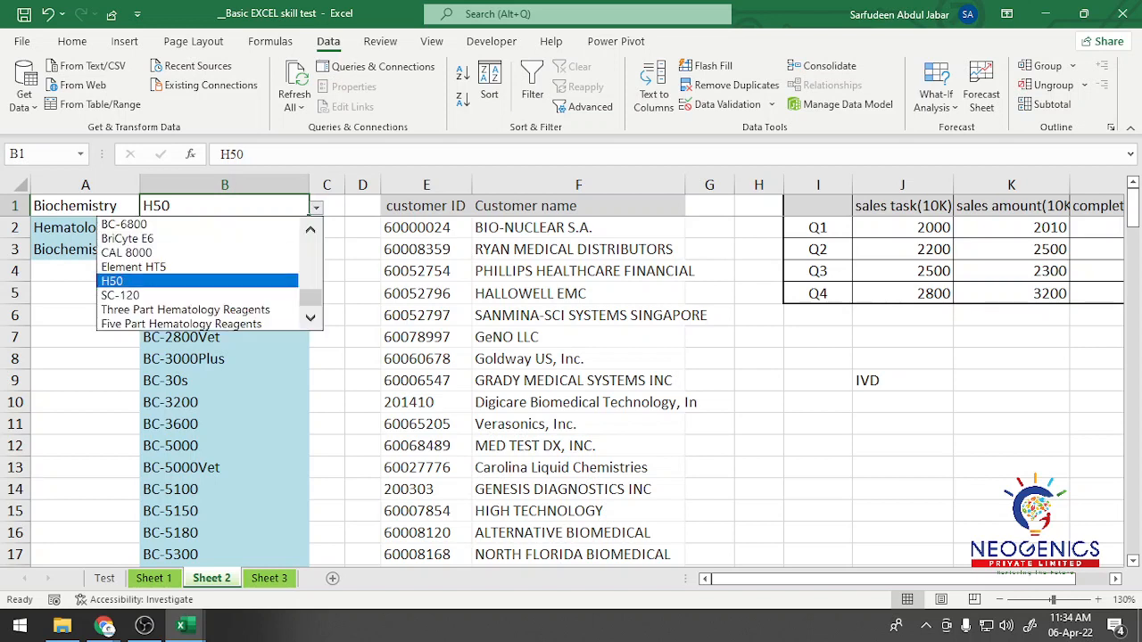
{"action": "left_click", "coordinate": [134, 309]}
{"action": "left_click", "coordinate": [327, 250]}
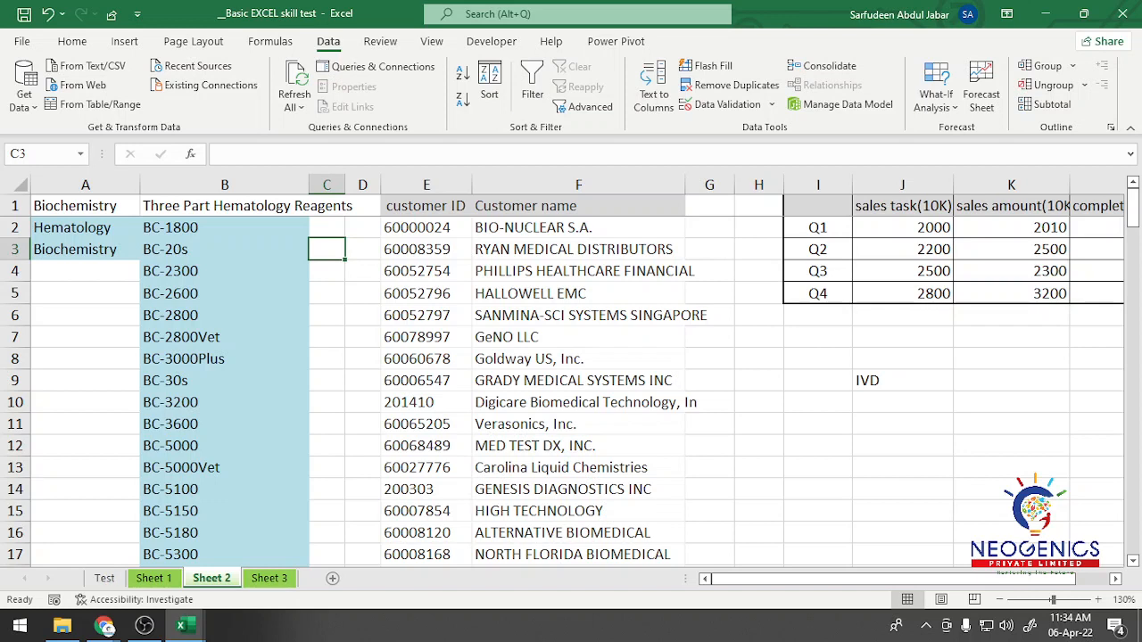
{"action": "left_click", "coordinate": [86, 206]}
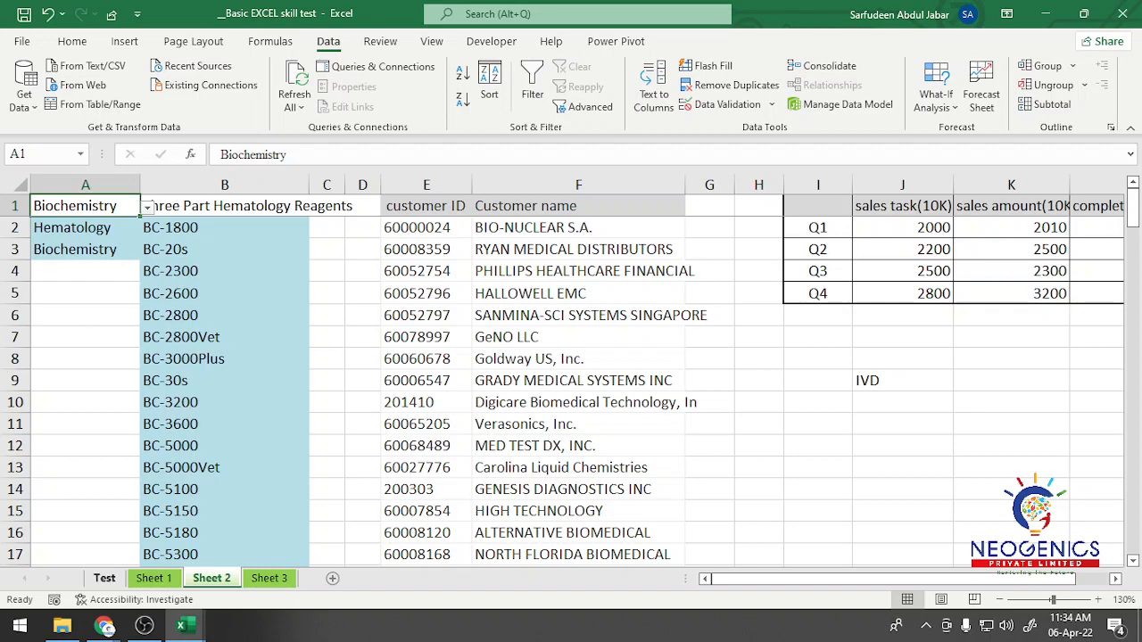
Step: Recheck the drop-down task on the Test sheet and undo the drop-down moves in Sheet 2 to restore the IVD and Hematology headers
{"action": "left_click", "coordinate": [105, 578]}
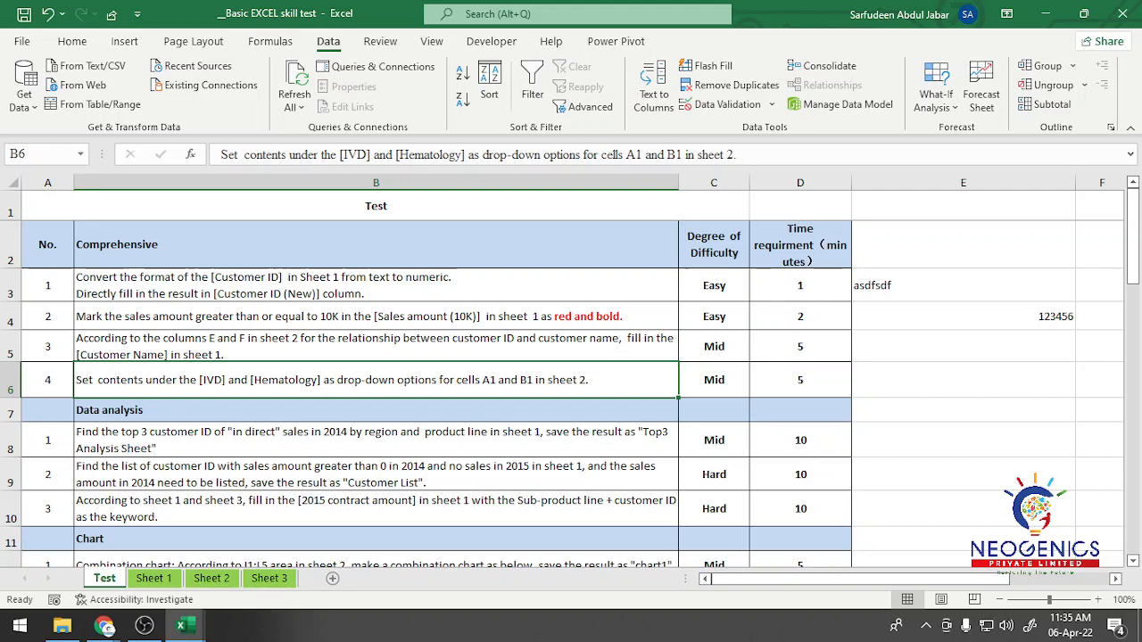
{"action": "left_click", "coordinate": [211, 579]}
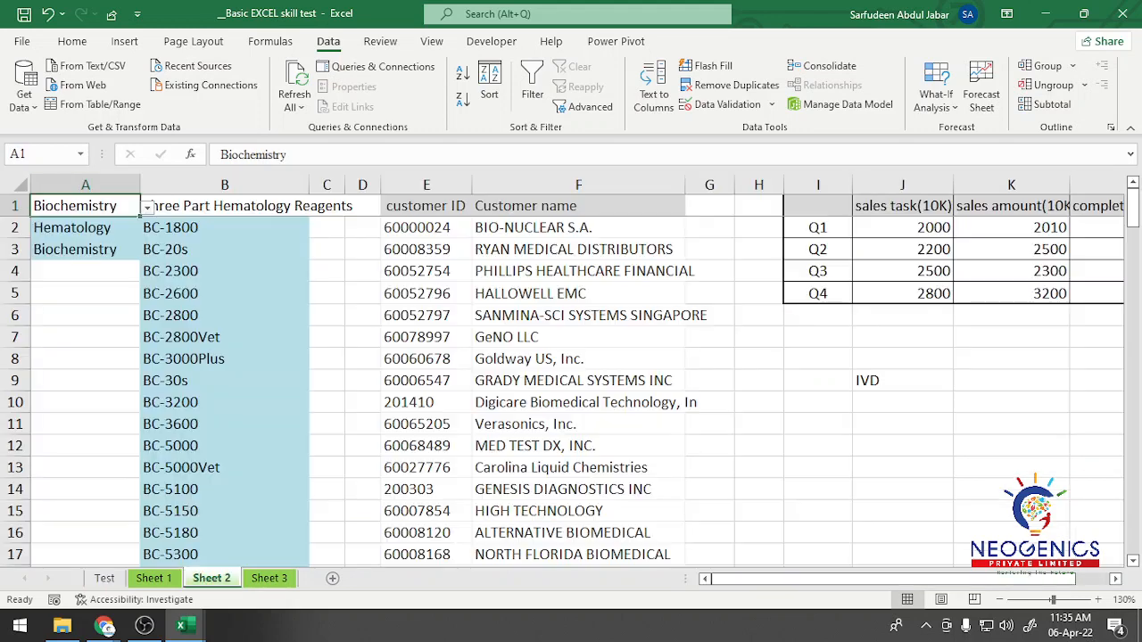
{"action": "key", "text": "ctrl+z"}
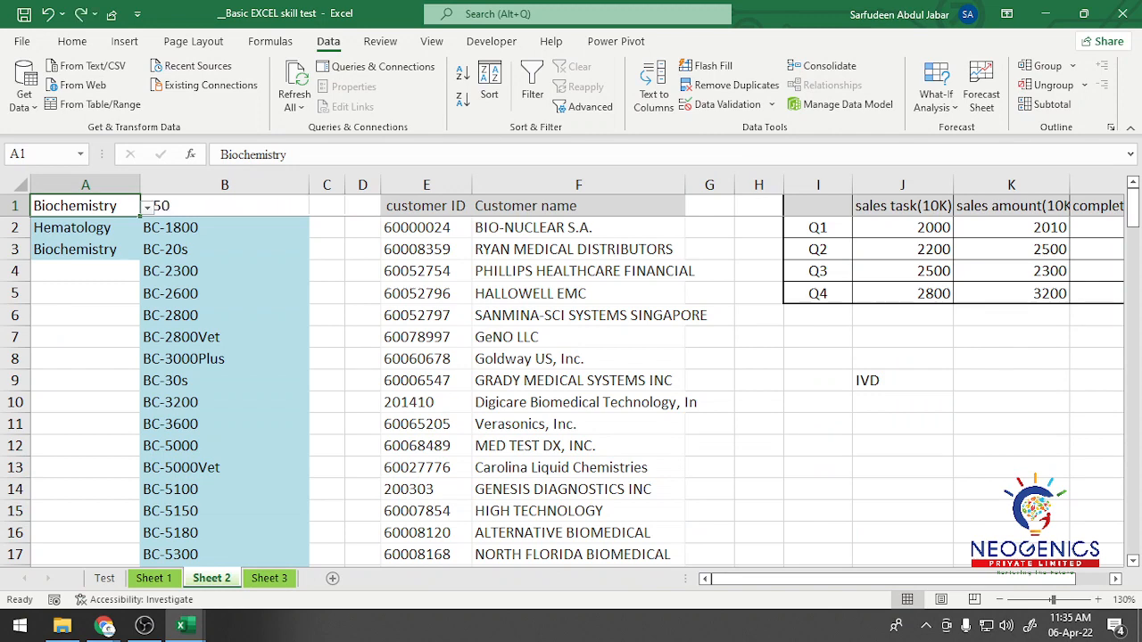
{"action": "key", "text": "ctrl+z"}
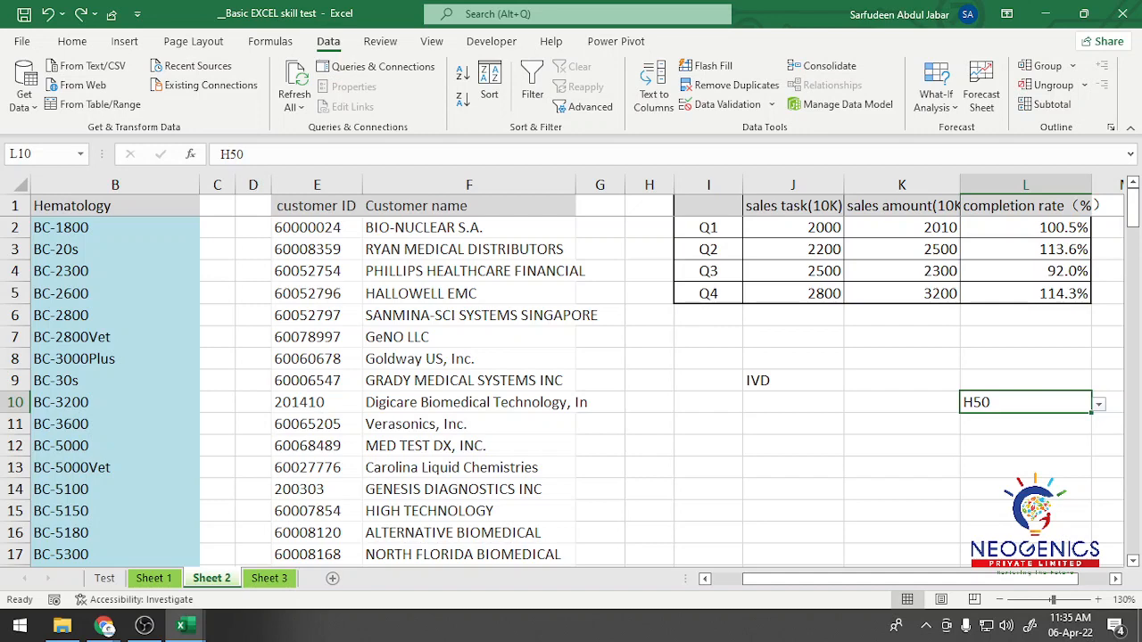
{"action": "left_click", "coordinate": [793, 403]}
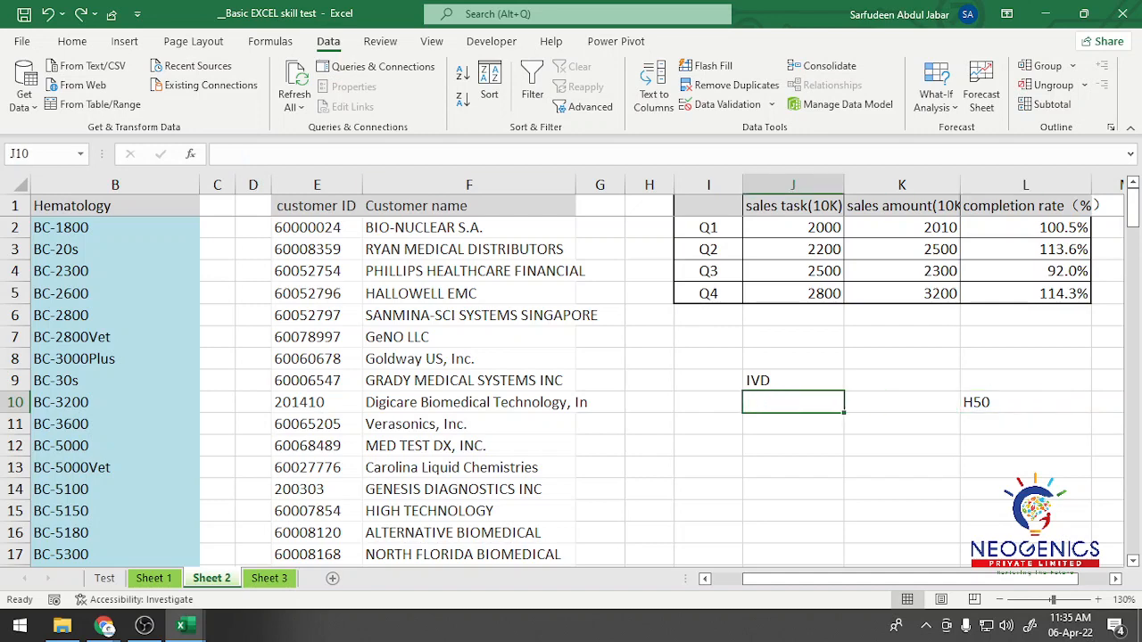
{"action": "left_click_drag", "start_coordinate": [796, 579], "coordinate": [764, 579]}
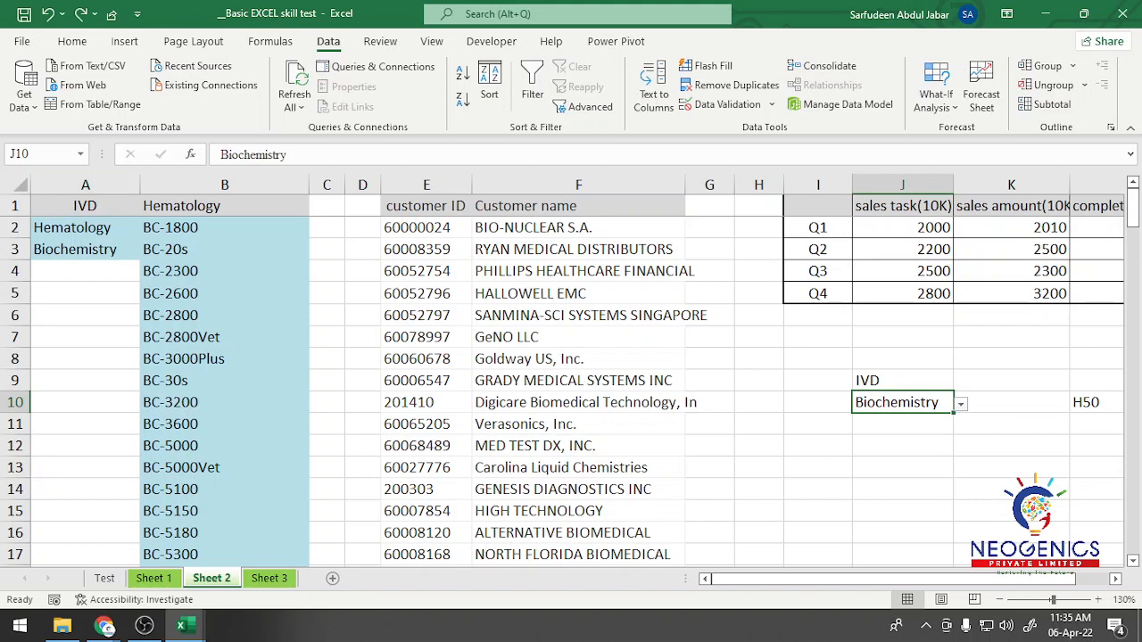
Step: Move the drop-down cells J10 and L10 in Sheet 2 onto A2 and B2, replacing the existing contents
{"action": "left_click_drag", "start_coordinate": [902, 392], "coordinate": [85, 218]}
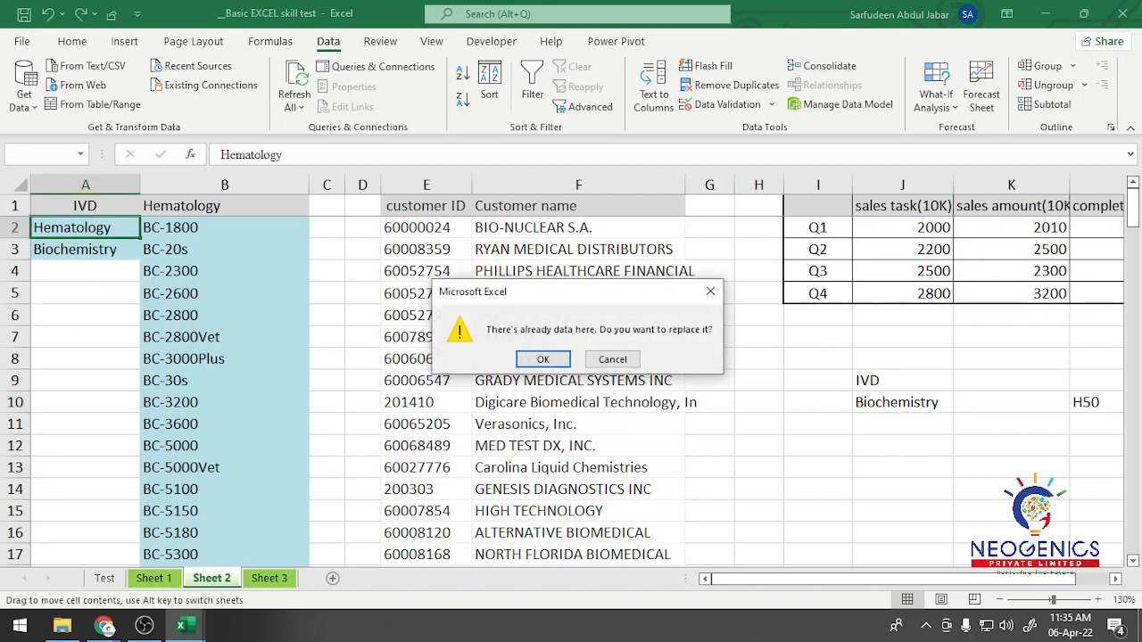
{"action": "key", "text": "Return"}
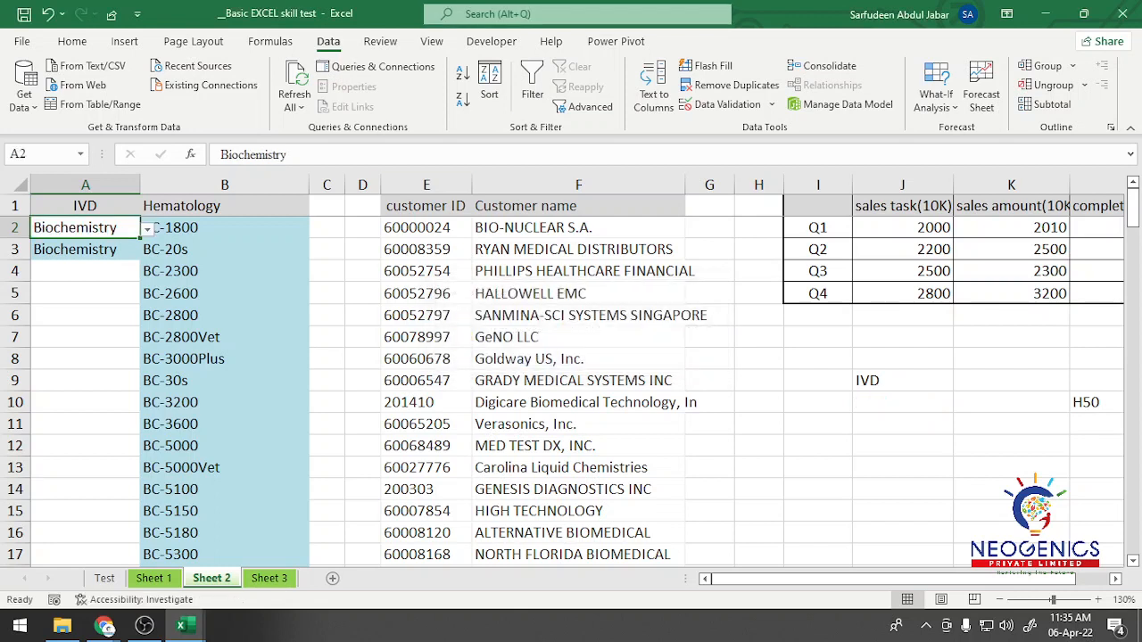
{"action": "left_click", "coordinate": [1096, 402]}
{"action": "left_click_drag", "start_coordinate": [1070, 403], "coordinate": [224, 230]}
{"action": "key", "text": "Return"}
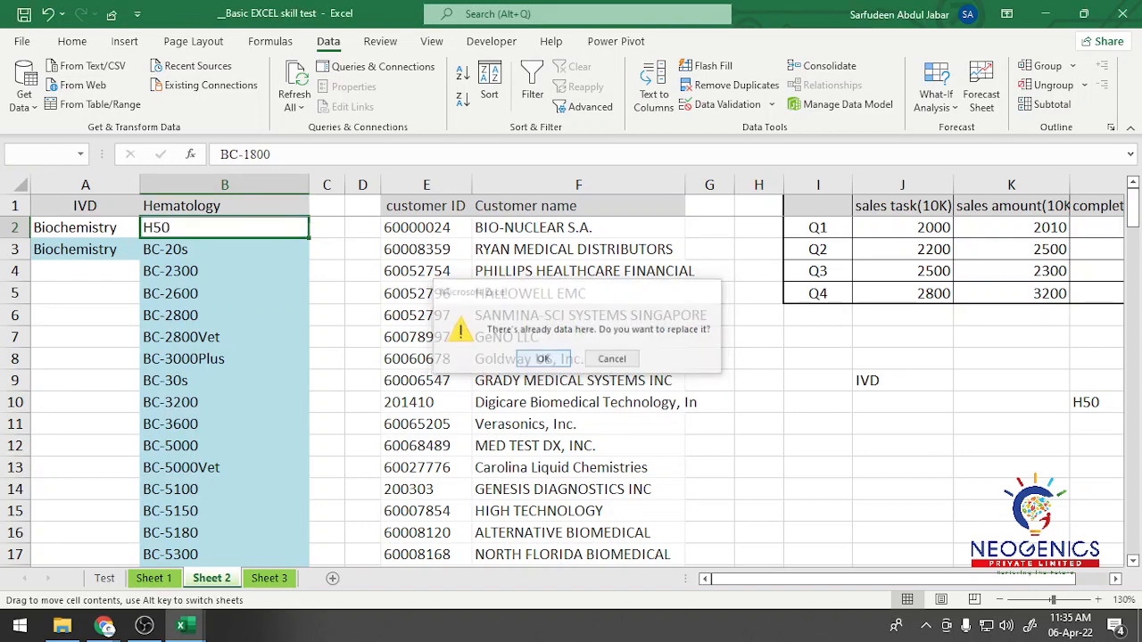
Step: Check the cells under the IVD and Hematology headers and inspect the drop-down list in B2, keeping H50 selected
{"action": "left_click", "coordinate": [85, 250]}
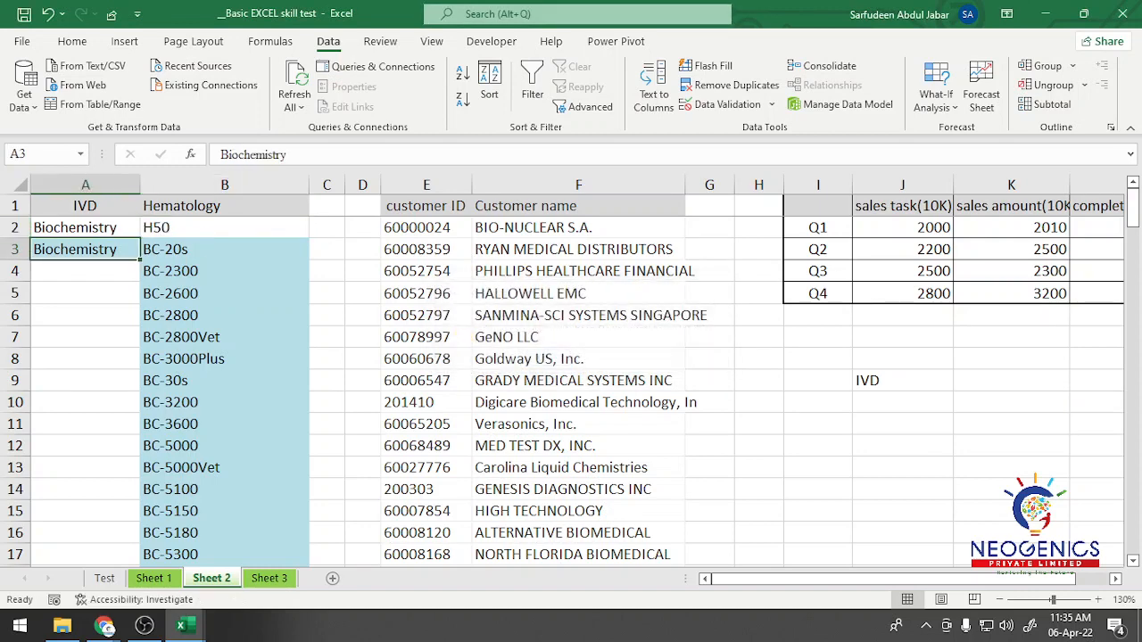
{"action": "left_click", "coordinate": [224, 250]}
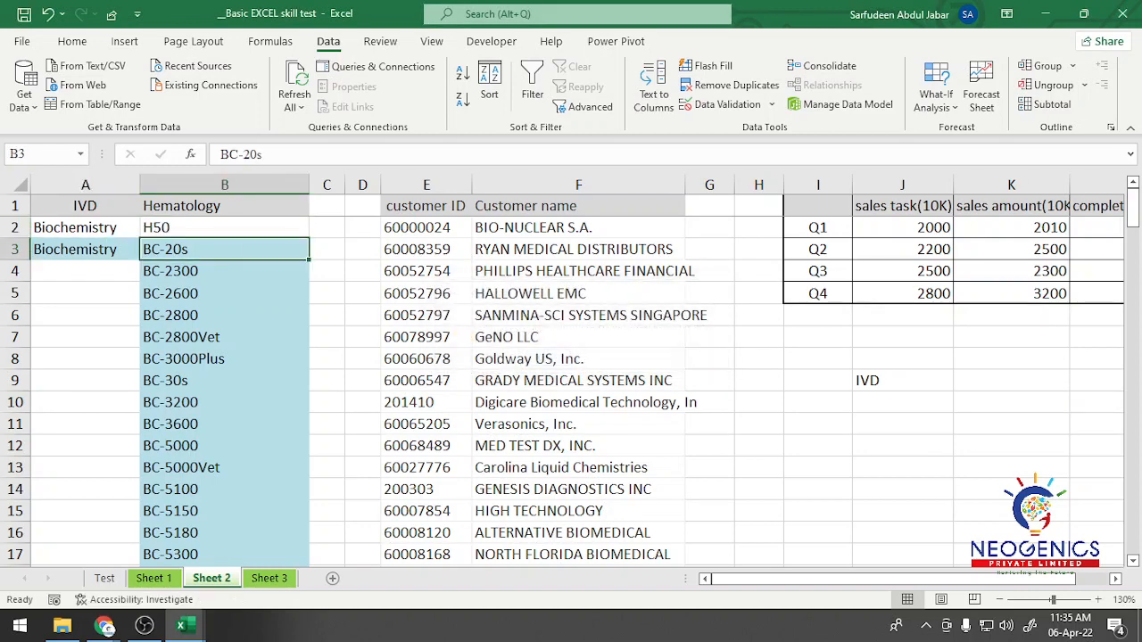
{"action": "left_click", "coordinate": [224, 229]}
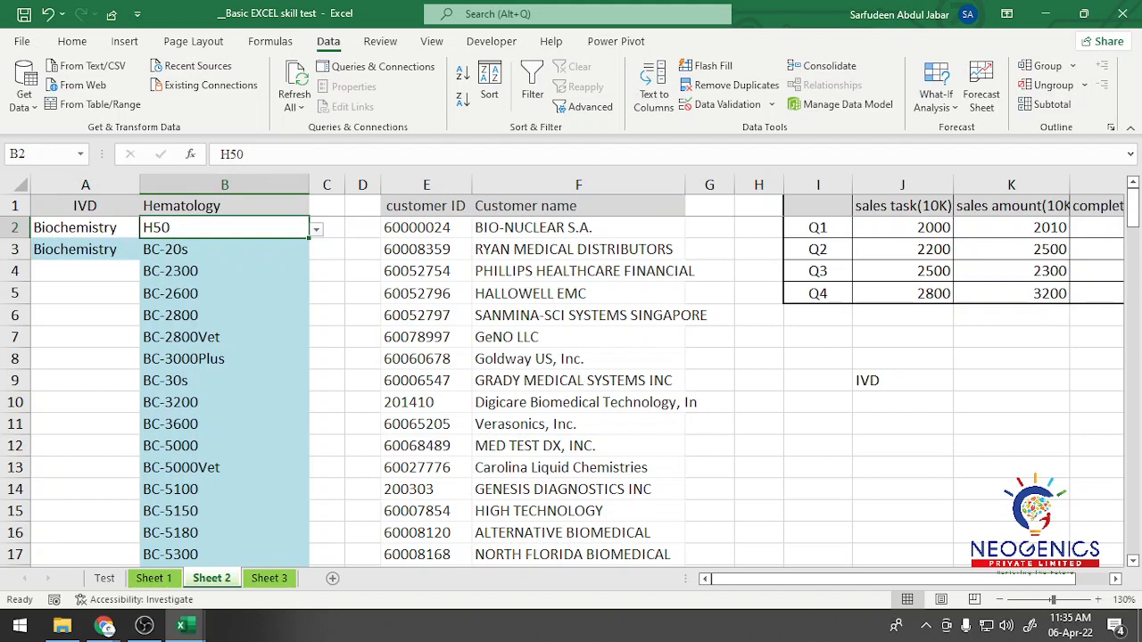
{"action": "left_click", "coordinate": [224, 250]}
{"action": "left_click", "coordinate": [85, 227]}
{"action": "left_click", "coordinate": [224, 227]}
{"action": "left_click", "coordinate": [316, 229]}
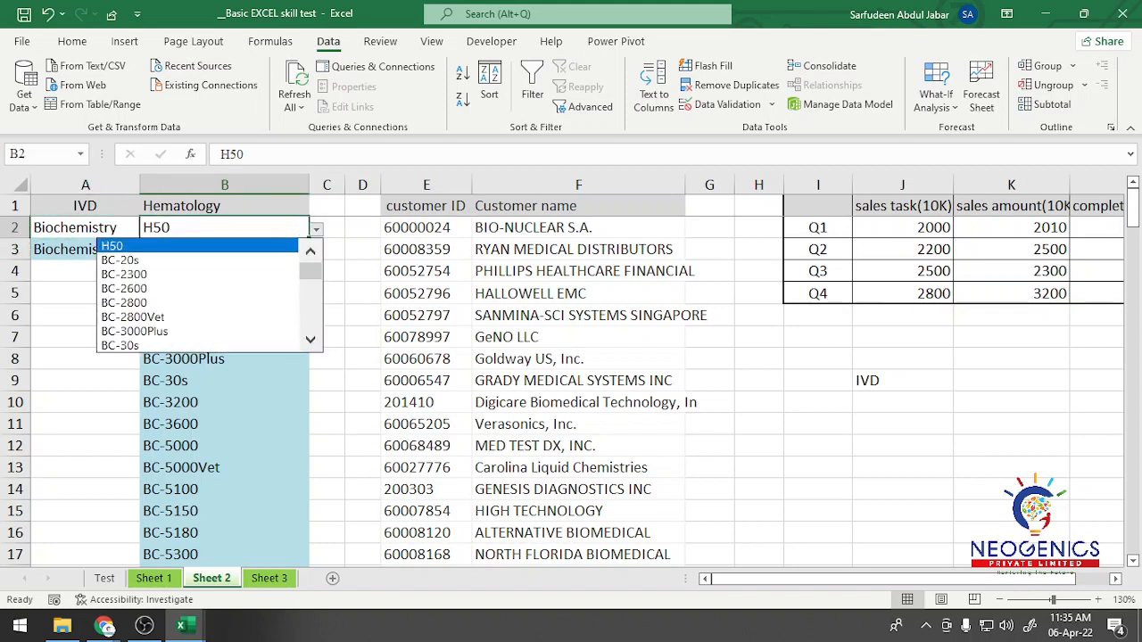
{"action": "left_click", "coordinate": [198, 246]}
{"action": "left_click", "coordinate": [137, 229]}
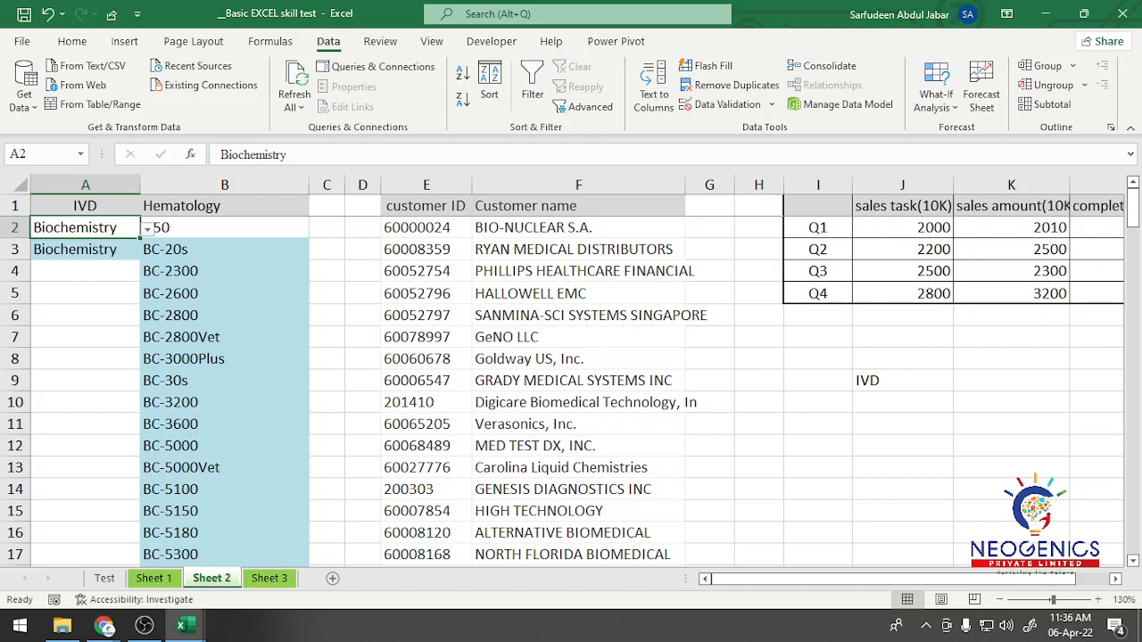
Step: Choose BC-2800 from the drop-down list in B2
{"action": "left_click", "coordinate": [224, 228]}
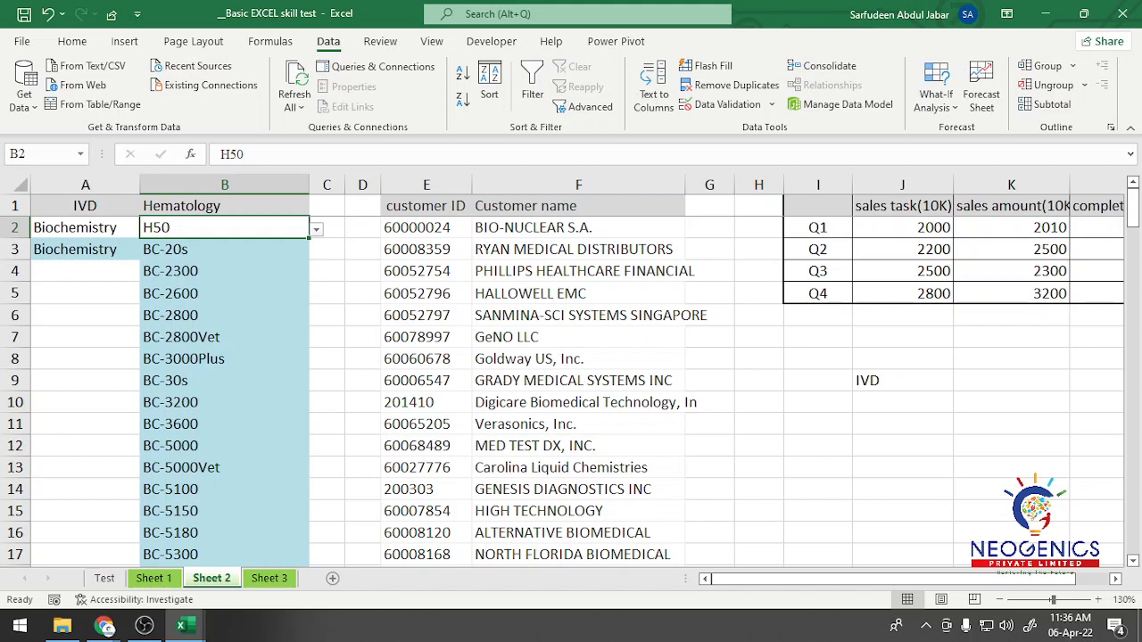
{"action": "key", "text": "alt+Down"}
{"action": "key", "text": "Down"}
{"action": "key", "text": "Down"}
{"action": "key", "text": "Down"}
{"action": "key", "text": "Down"}
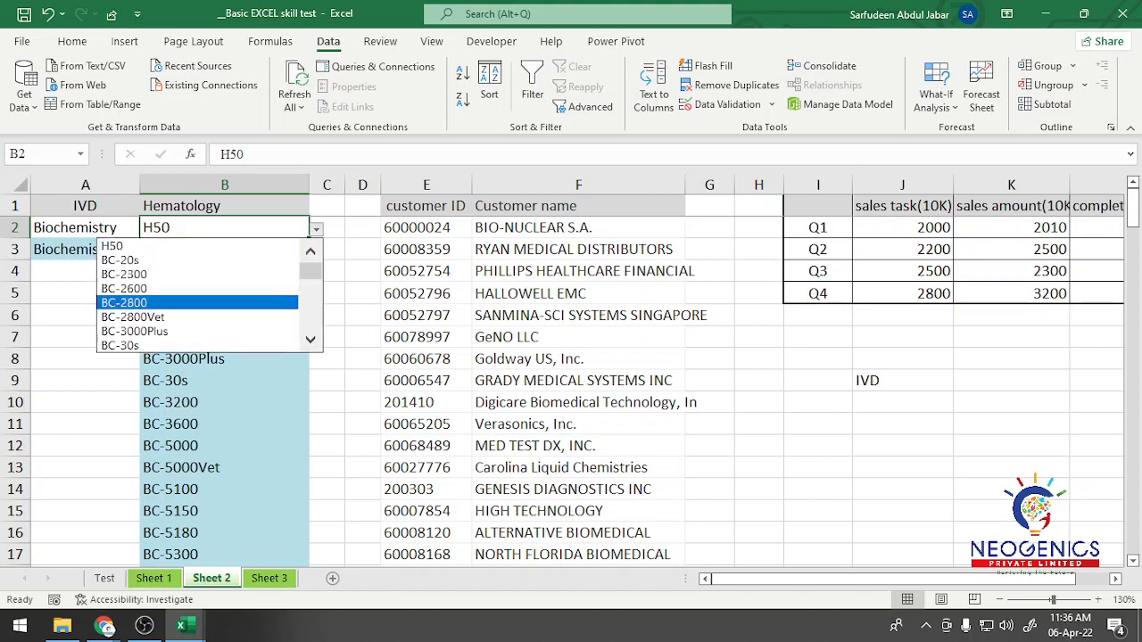
{"action": "key", "text": "Return"}
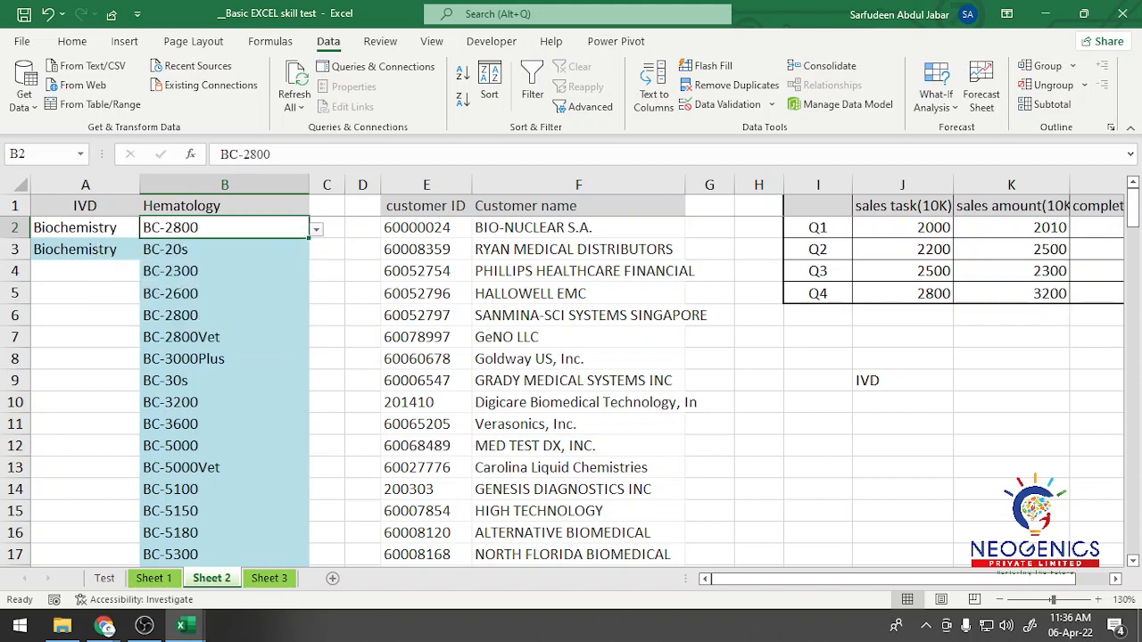
Step: Delete the leftover IVD label from cell J9
{"action": "left_click", "coordinate": [902, 381]}
{"action": "left_click", "coordinate": [1011, 381]}
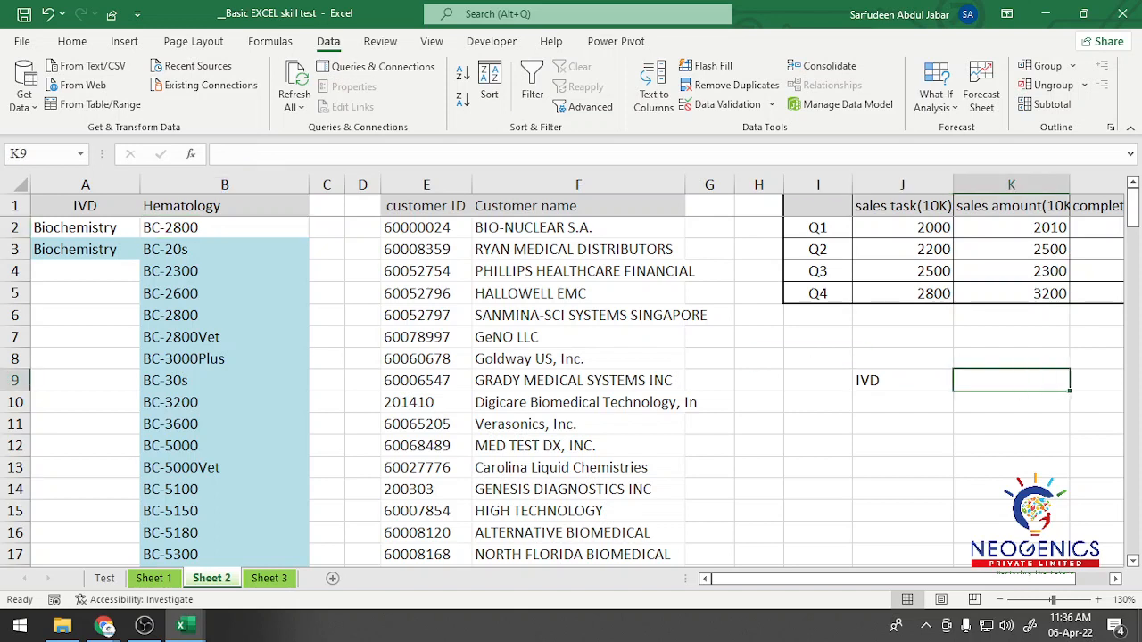
{"action": "left_click", "coordinate": [902, 402]}
{"action": "left_click", "coordinate": [903, 381]}
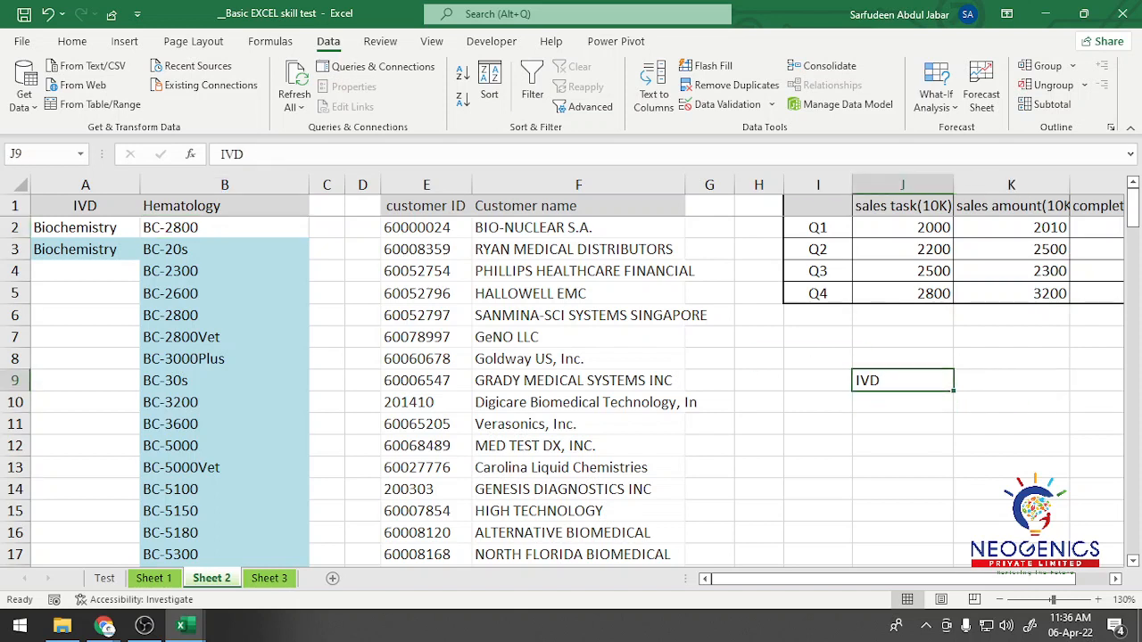
{"action": "key", "text": "Delete"}
{"action": "left_click", "coordinate": [902, 359]}
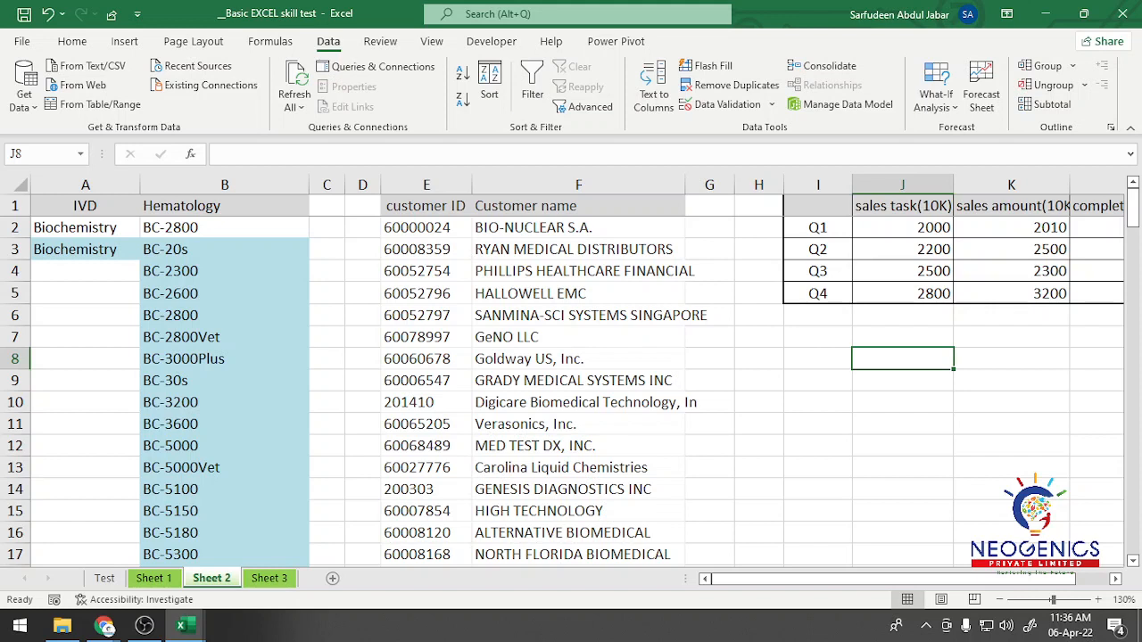
Step: Test the drop-down list in A2 by switching between Hematology and Biochemistry, ending on Hematology
{"action": "left_click", "coordinate": [1011, 359]}
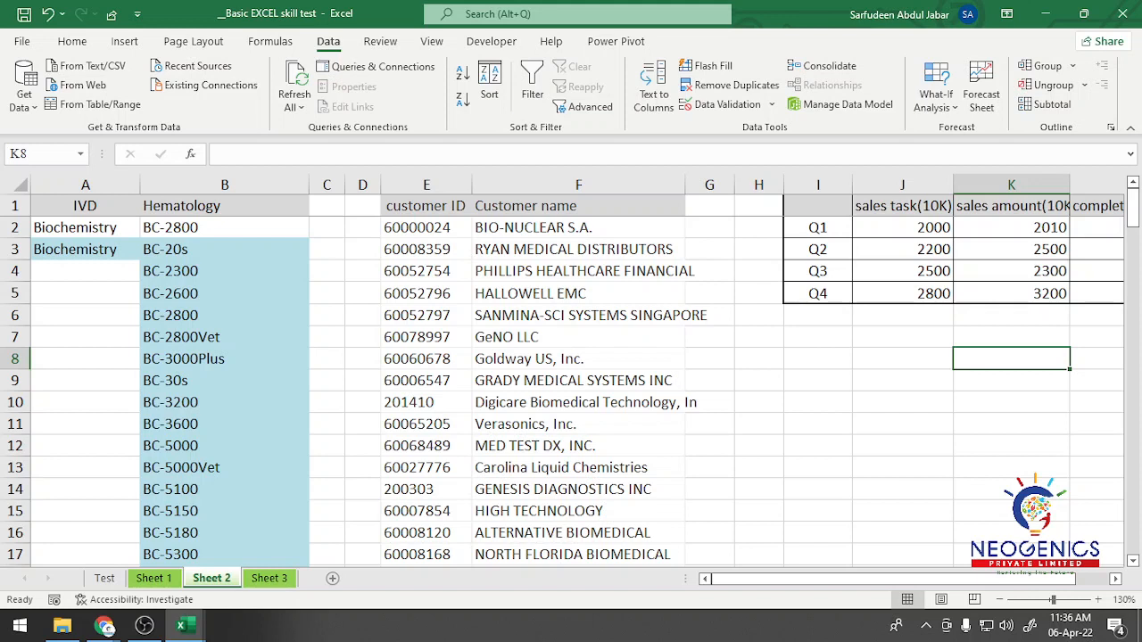
{"action": "left_click", "coordinate": [84, 228]}
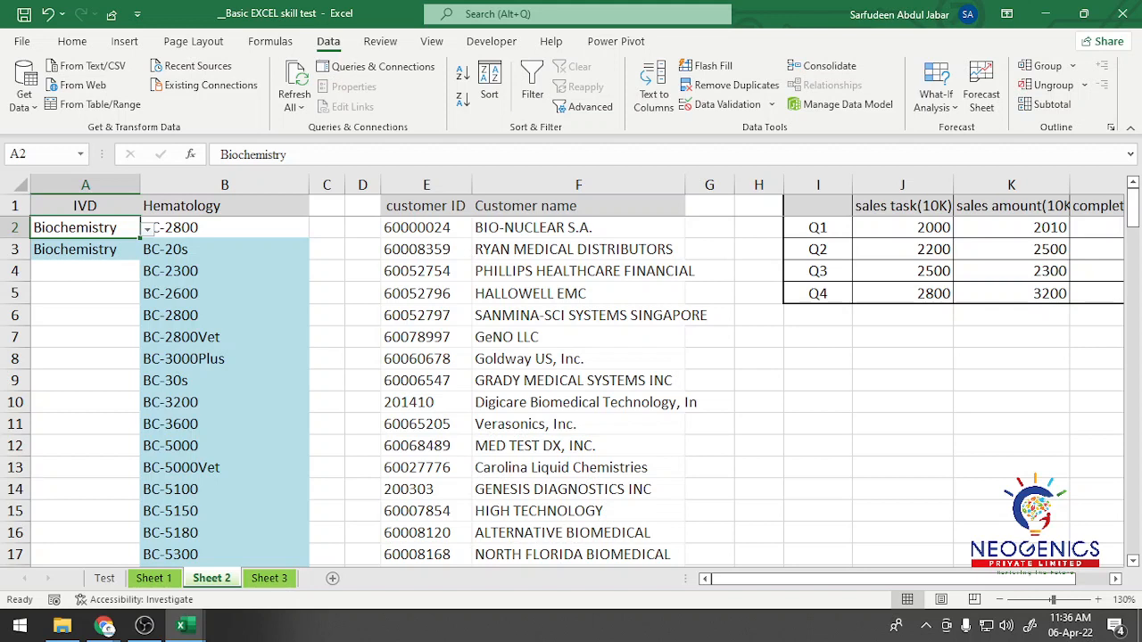
{"action": "left_click", "coordinate": [147, 229]}
{"action": "left_click", "coordinate": [85, 248]}
{"action": "left_click", "coordinate": [148, 229]}
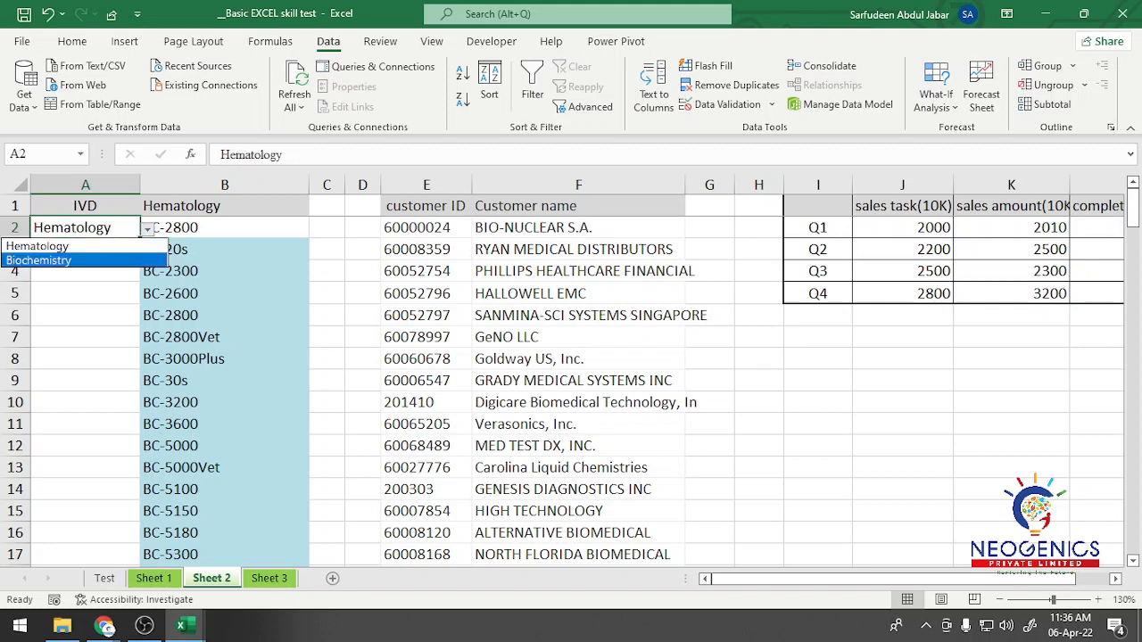
{"action": "left_click", "coordinate": [85, 261]}
{"action": "left_click", "coordinate": [147, 230]}
{"action": "left_click", "coordinate": [85, 247]}
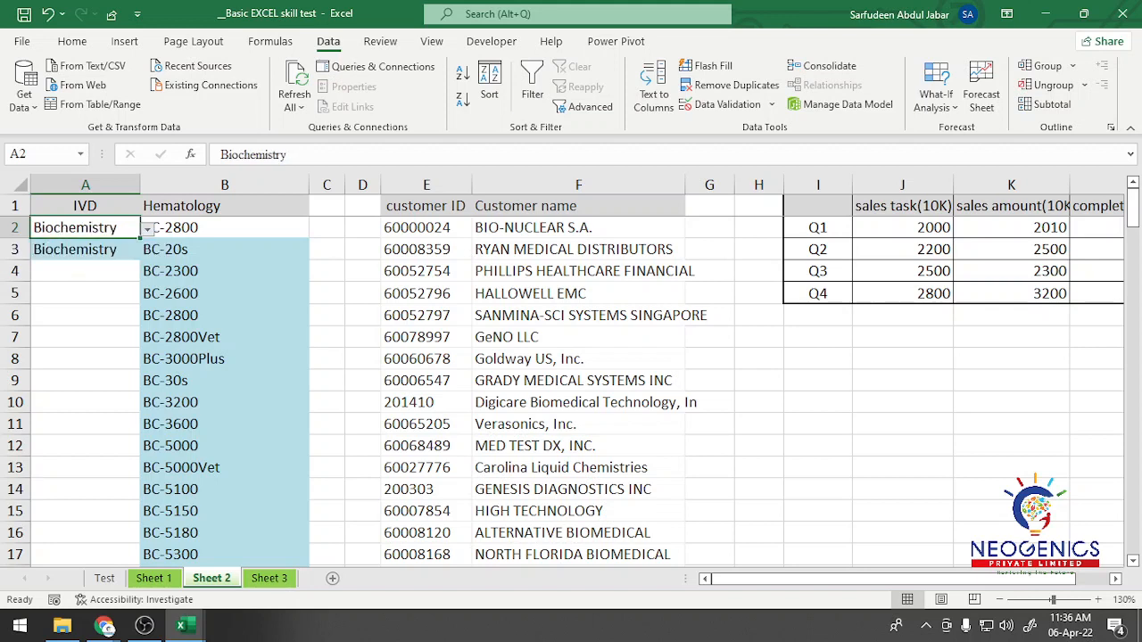
Step: Test the drop-down list in B2 by choosing BC-20s and switching it to BC-2300
{"action": "left_click", "coordinate": [154, 228]}
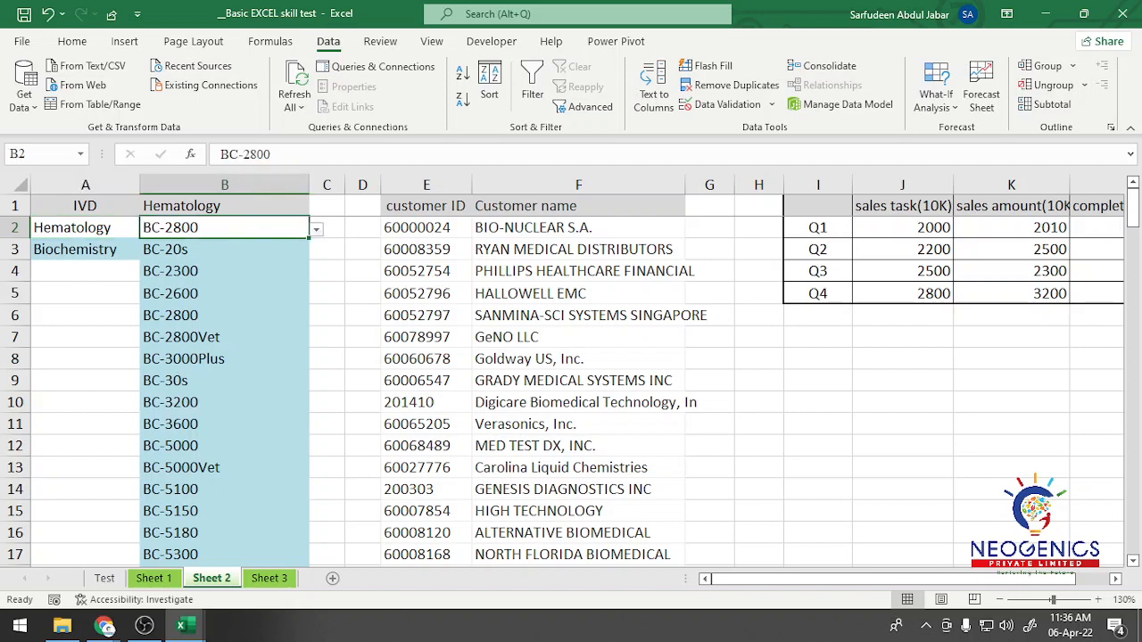
{"action": "left_click", "coordinate": [317, 229]}
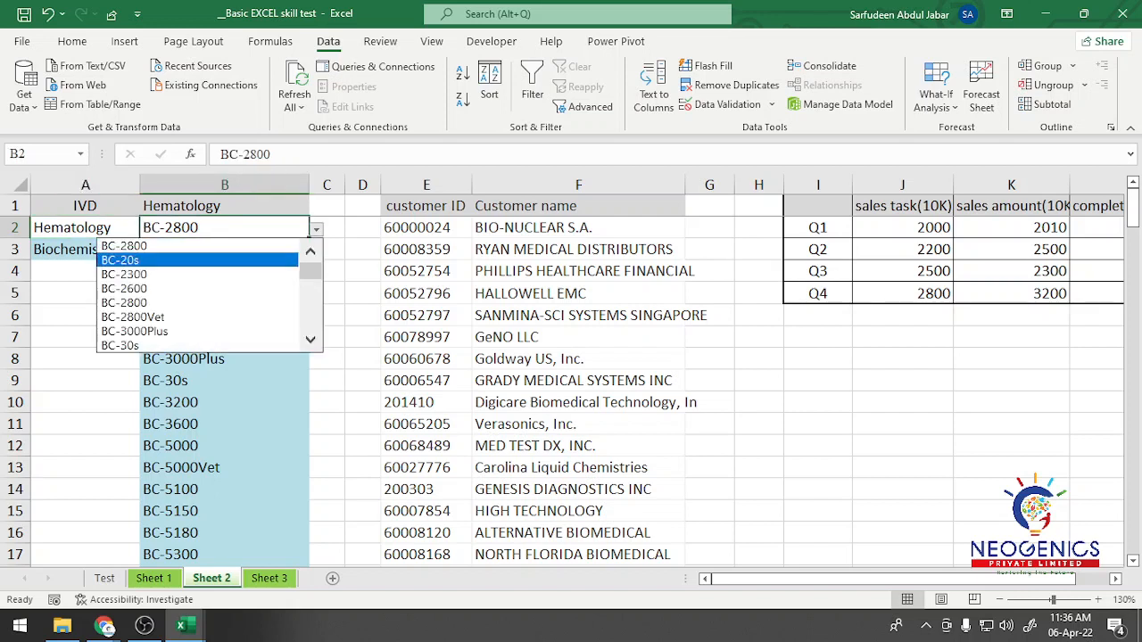
{"action": "left_click", "coordinate": [316, 229]}
{"action": "left_click", "coordinate": [317, 229]}
{"action": "left_click", "coordinate": [223, 260]}
{"action": "left_click", "coordinate": [316, 229]}
{"action": "left_click", "coordinate": [317, 229]}
{"action": "left_click", "coordinate": [317, 230]}
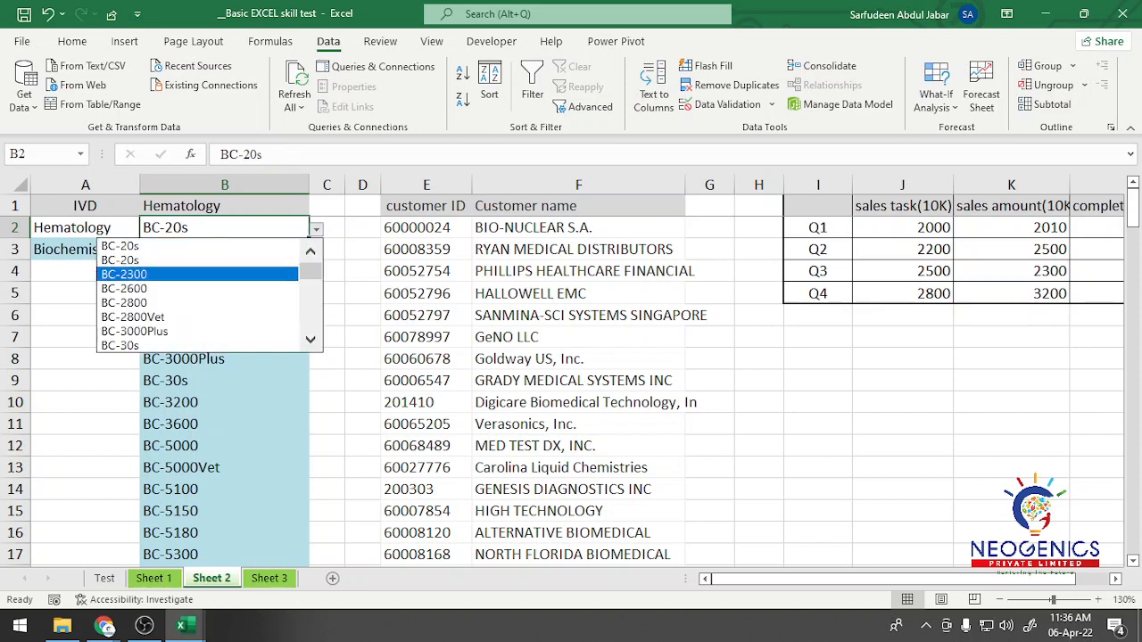
{"action": "key", "text": "Return"}
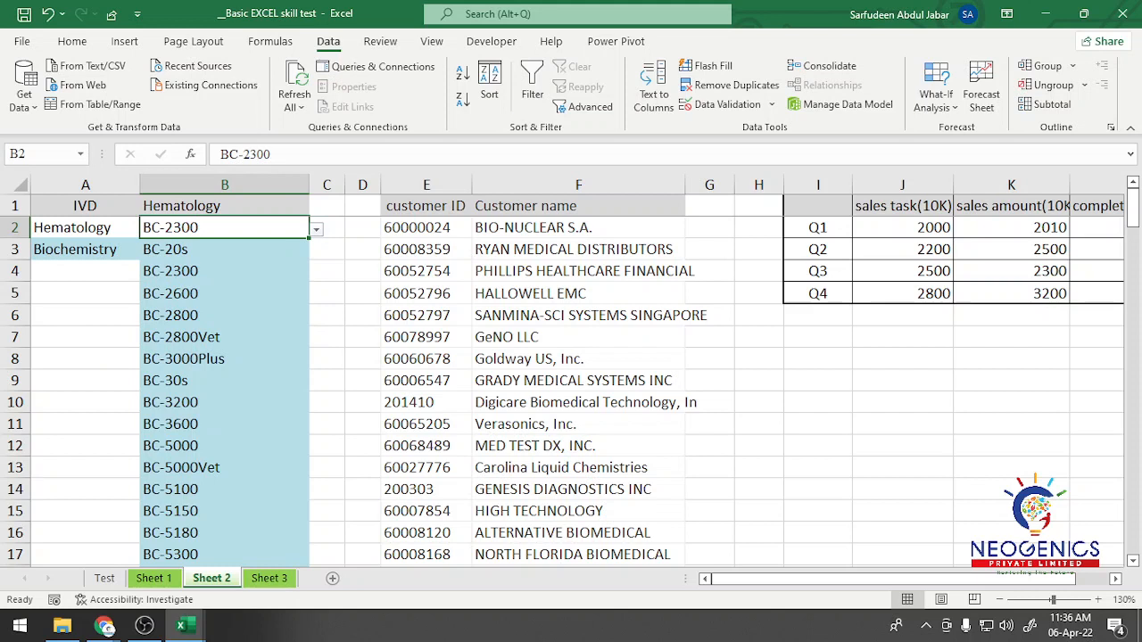
{"action": "left_click", "coordinate": [327, 250]}
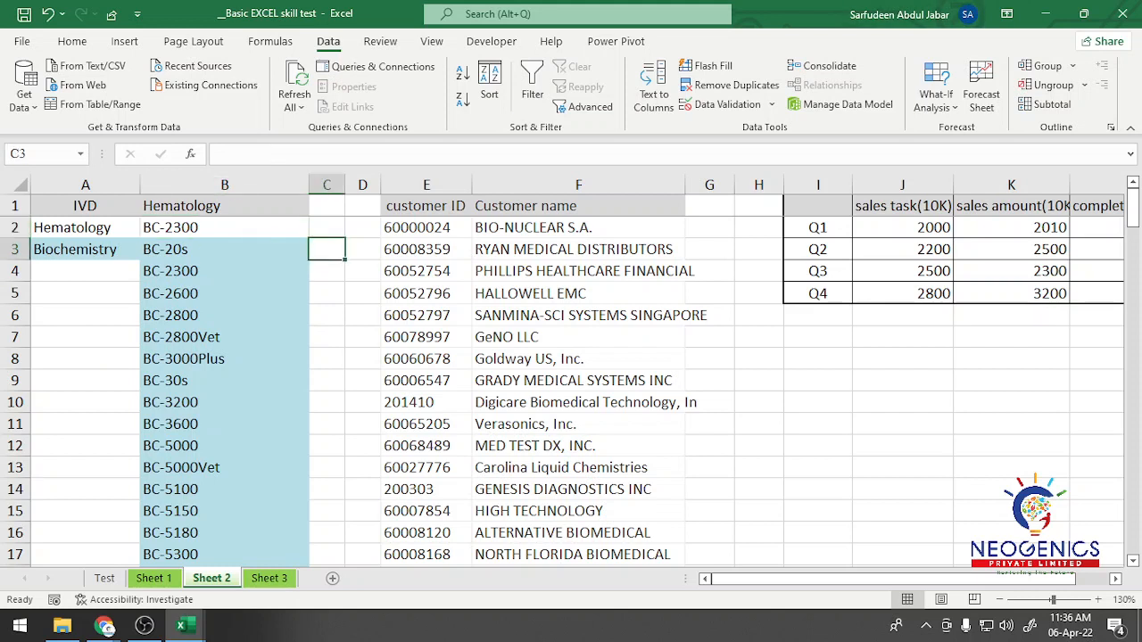
{"action": "left_click", "coordinate": [326, 315]}
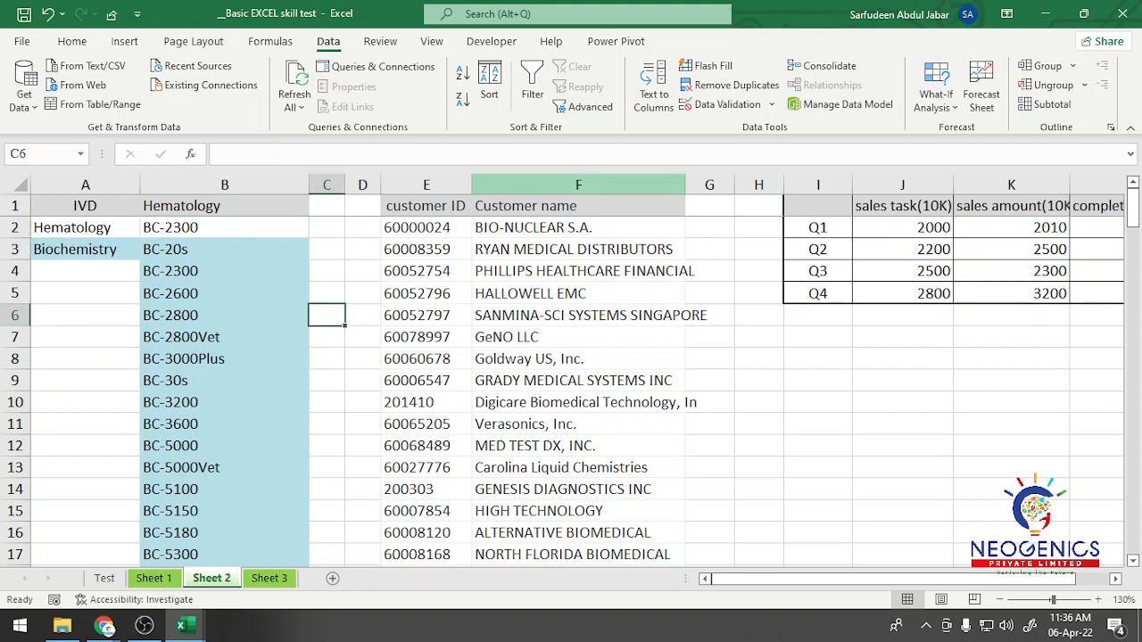
Step: Review the four Comprehensive tasks on the Test sheet and read the first Data analysis task in B8
{"action": "left_click", "coordinate": [105, 578]}
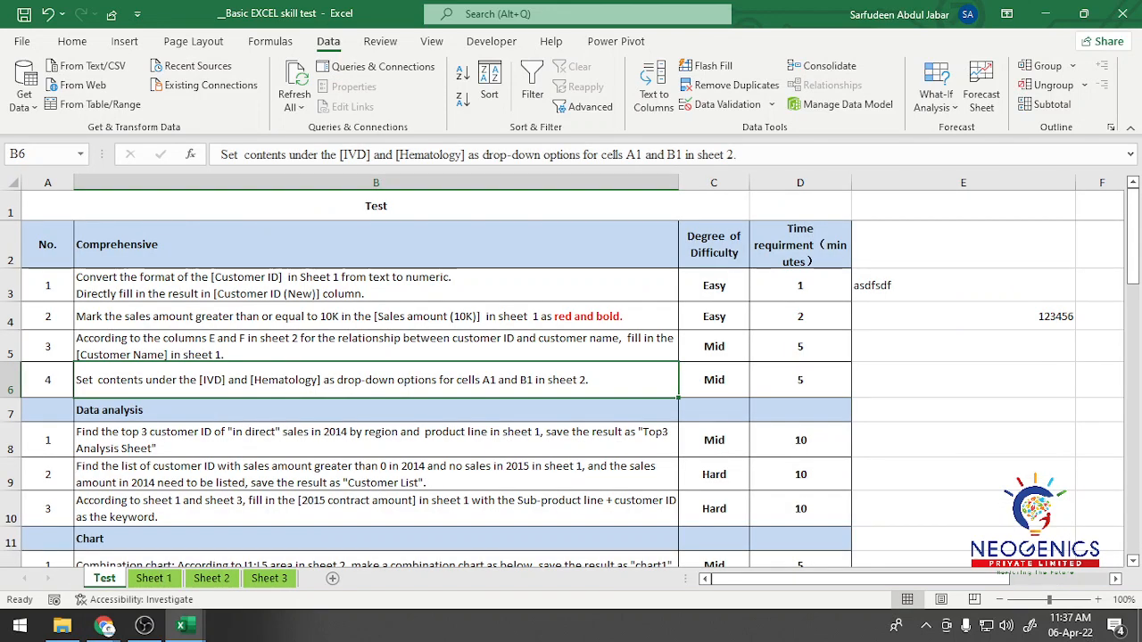
{"action": "left_click", "coordinate": [800, 380]}
{"action": "left_click", "coordinate": [375, 380]}
{"action": "left_click", "coordinate": [376, 245]}
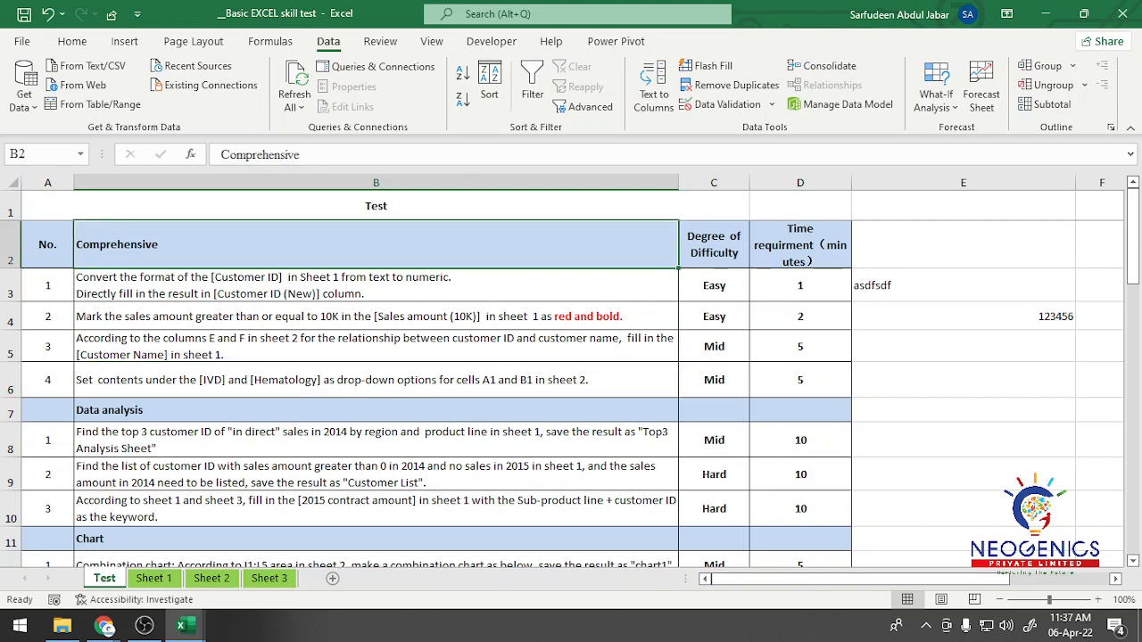
{"action": "left_click_drag", "start_coordinate": [376, 286], "coordinate": [375, 380]}
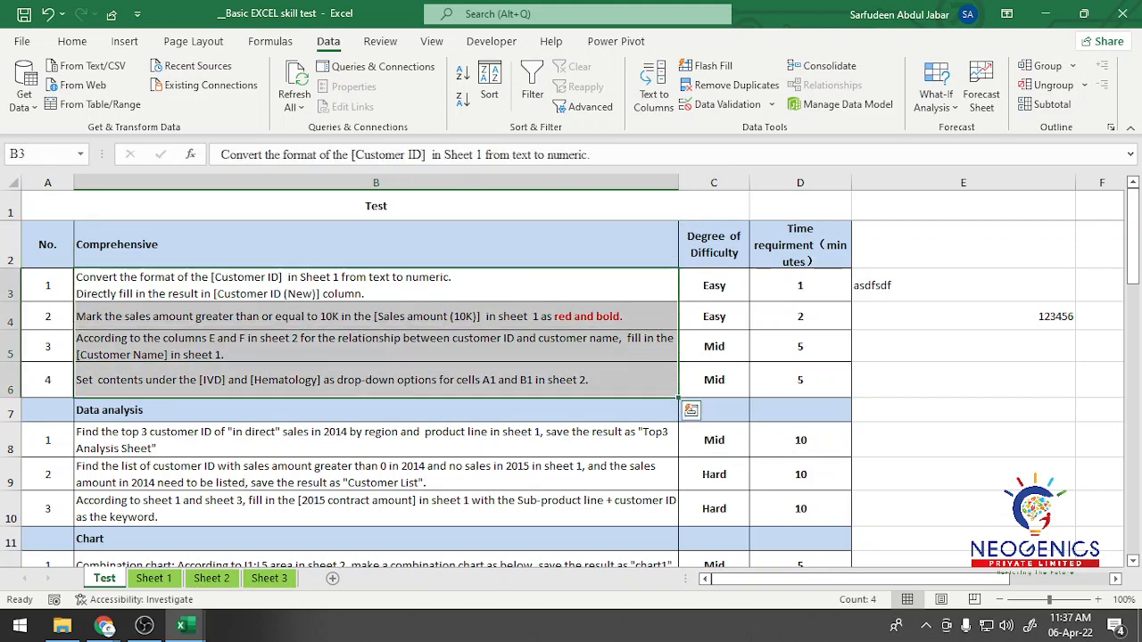
{"action": "scroll", "coordinate": [376, 380], "scroll_direction": "down", "scroll_amount": 1}
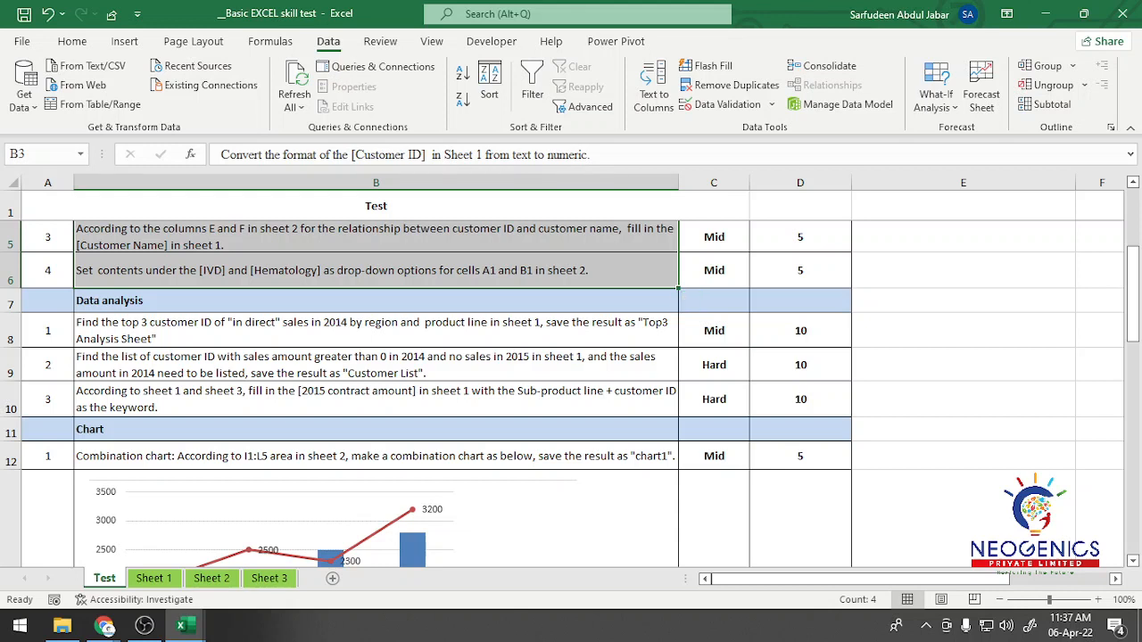
{"action": "left_click", "coordinate": [376, 331]}
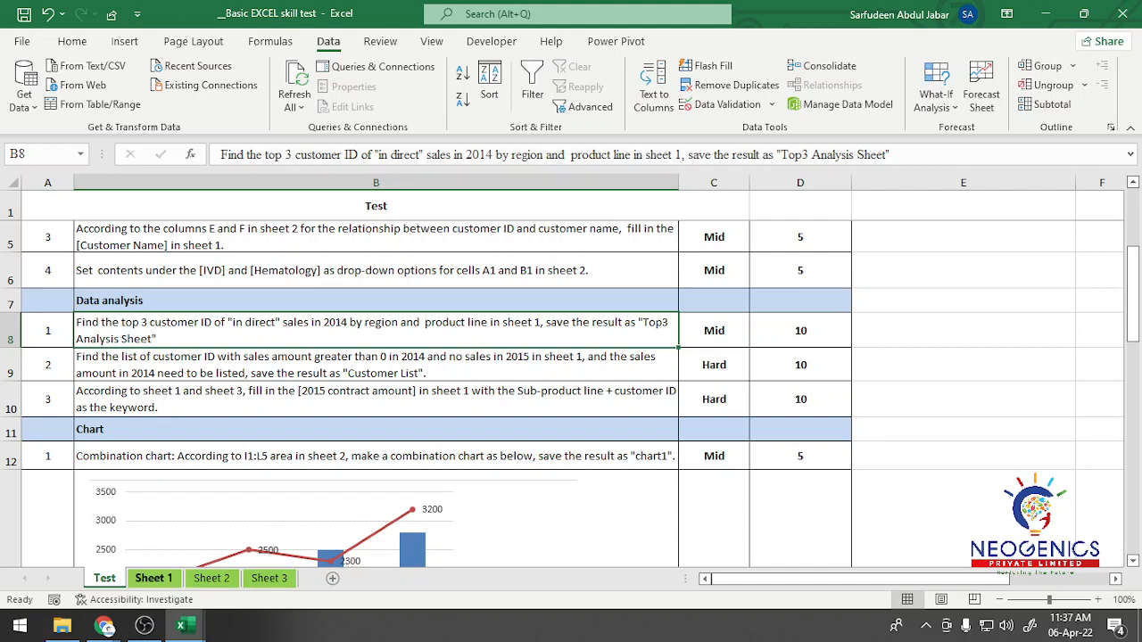
Step: Examine the column layout of Sheet 1, focusing on the Region and Product line columns
{"action": "left_click", "coordinate": [153, 578]}
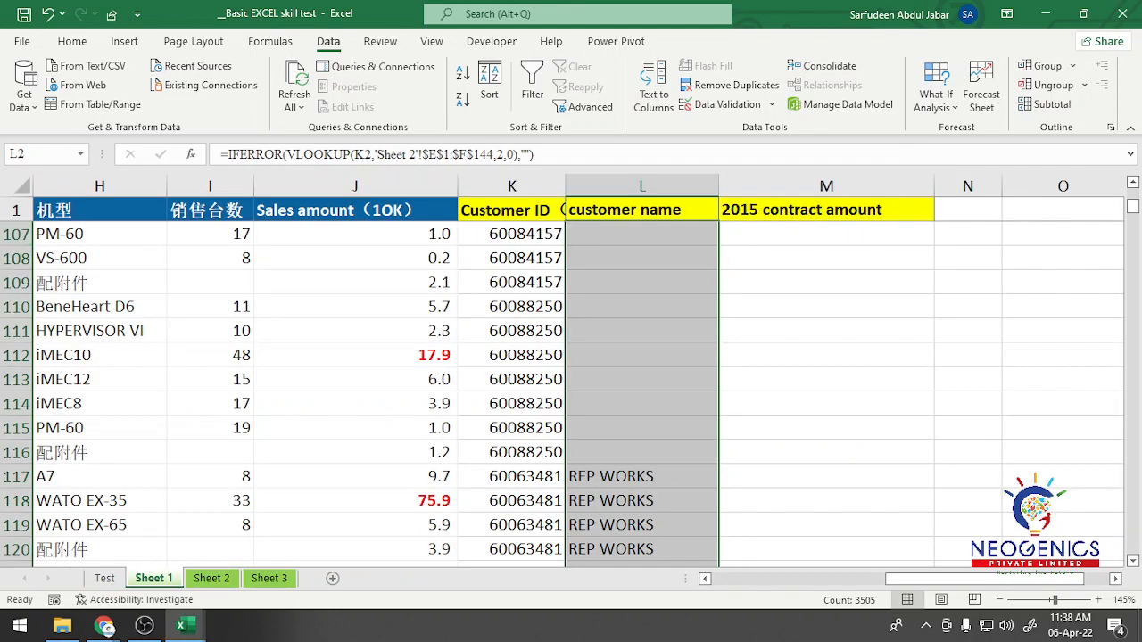
{"action": "scroll", "coordinate": [571, 371], "scroll_direction": "down", "scroll_amount": 5}
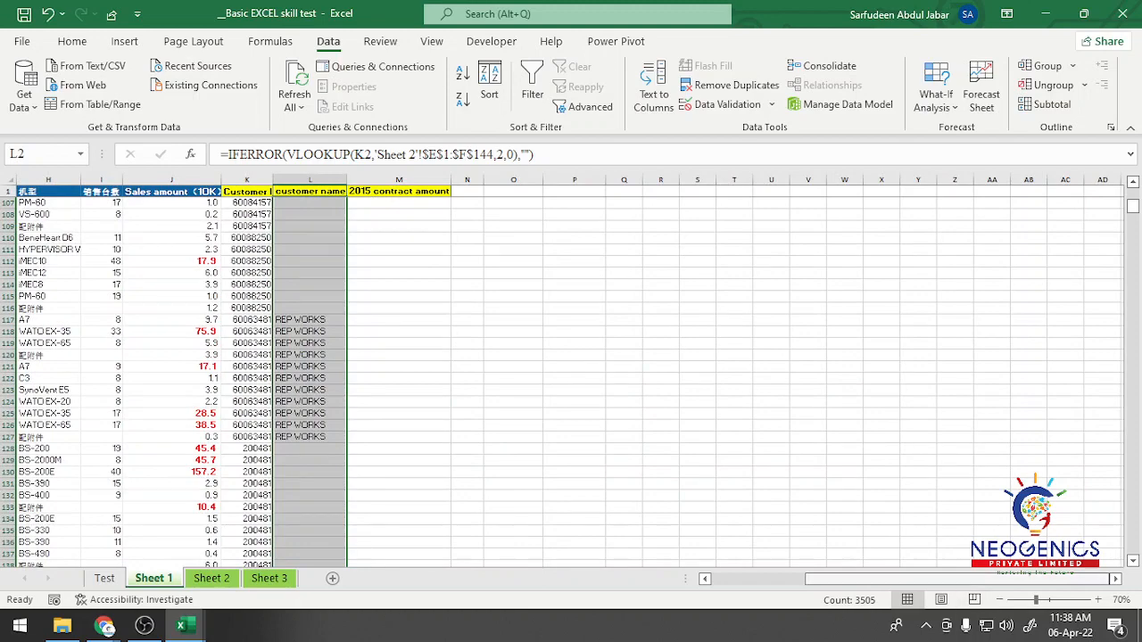
{"action": "left_click_drag", "start_coordinate": [995, 578], "coordinate": [901, 578]}
{"action": "scroll", "coordinate": [571, 371], "scroll_direction": "up", "scroll_amount": 3}
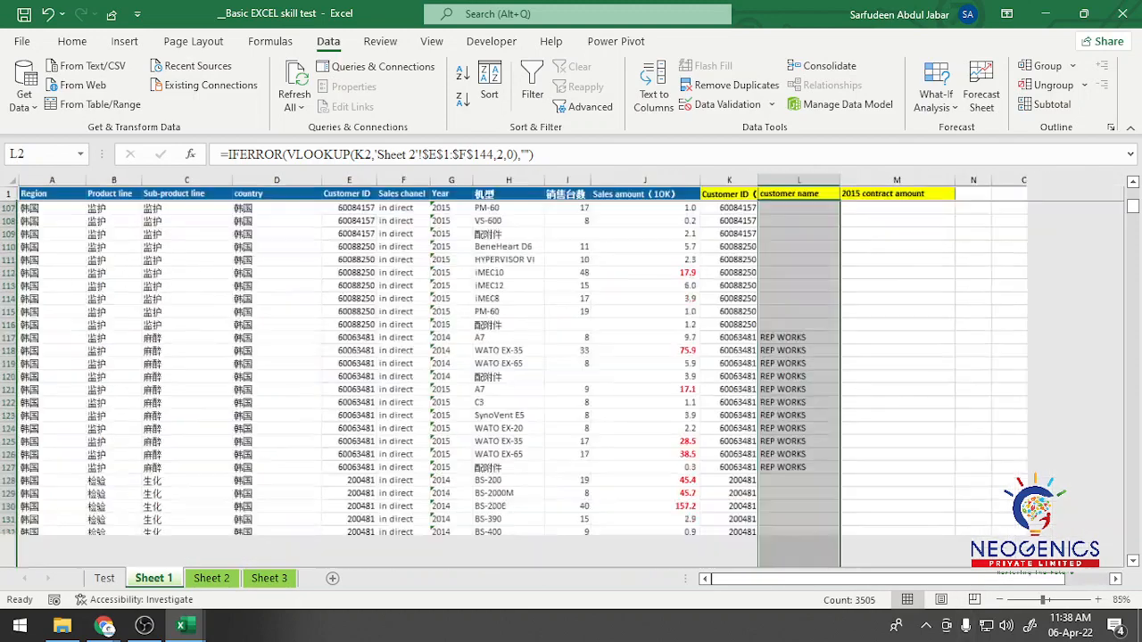
{"action": "left_click", "coordinate": [837, 579]}
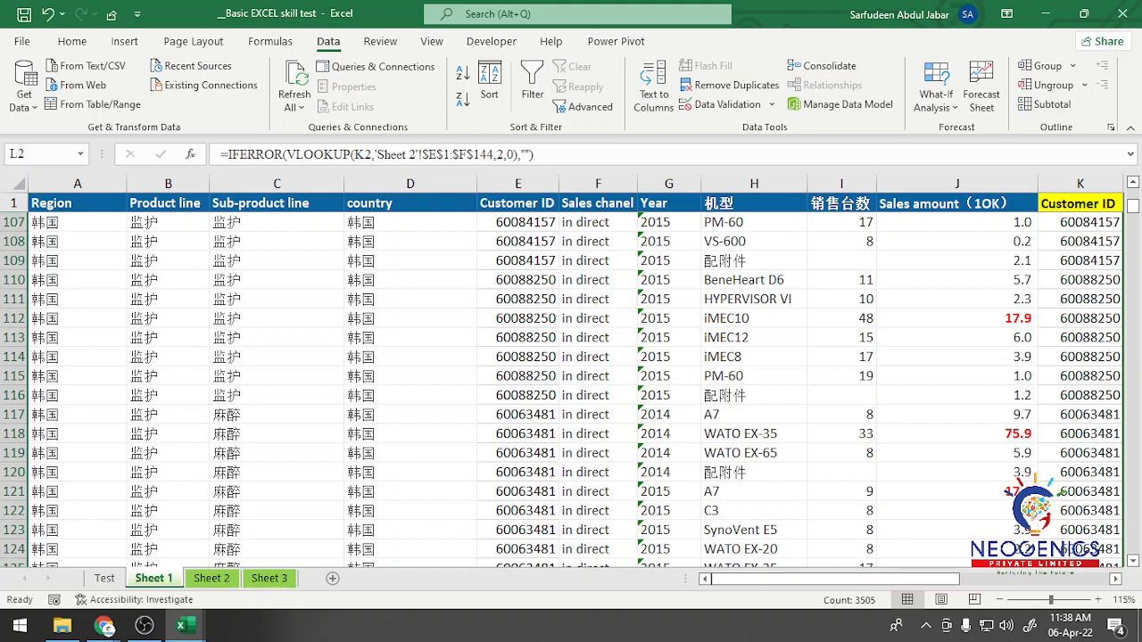
{"action": "left_click", "coordinate": [77, 223]}
{"action": "left_click", "coordinate": [167, 223]}
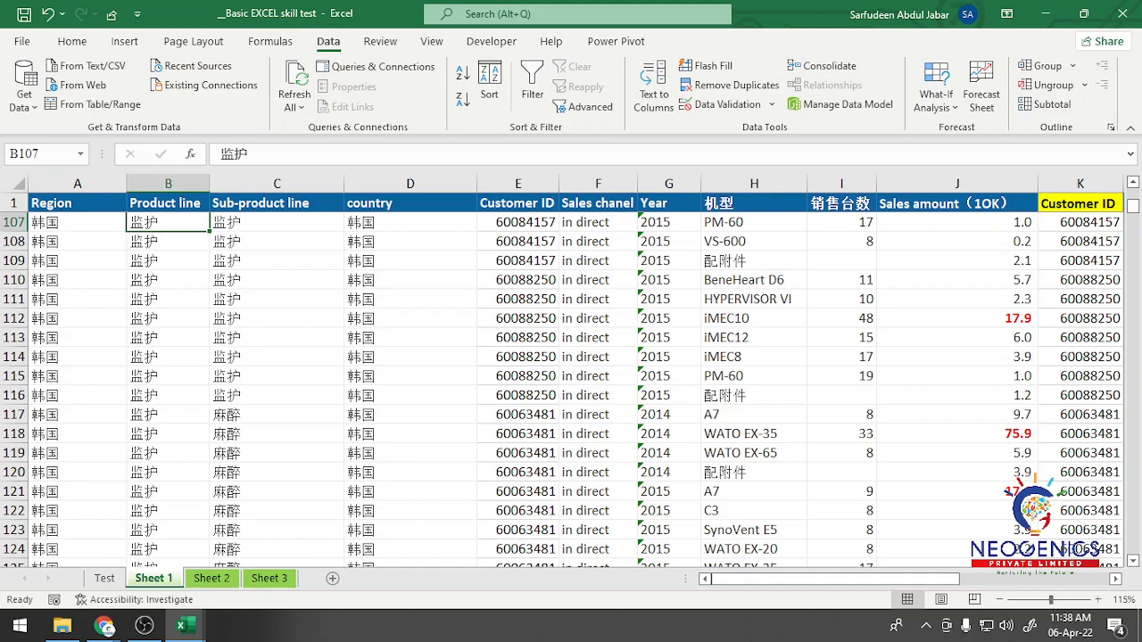
Step: Compare the first Data analysis task on the Test sheet with the Sales amount, Year and Sales chanel columns in Sheet 1
{"action": "left_click", "coordinate": [104, 578]}
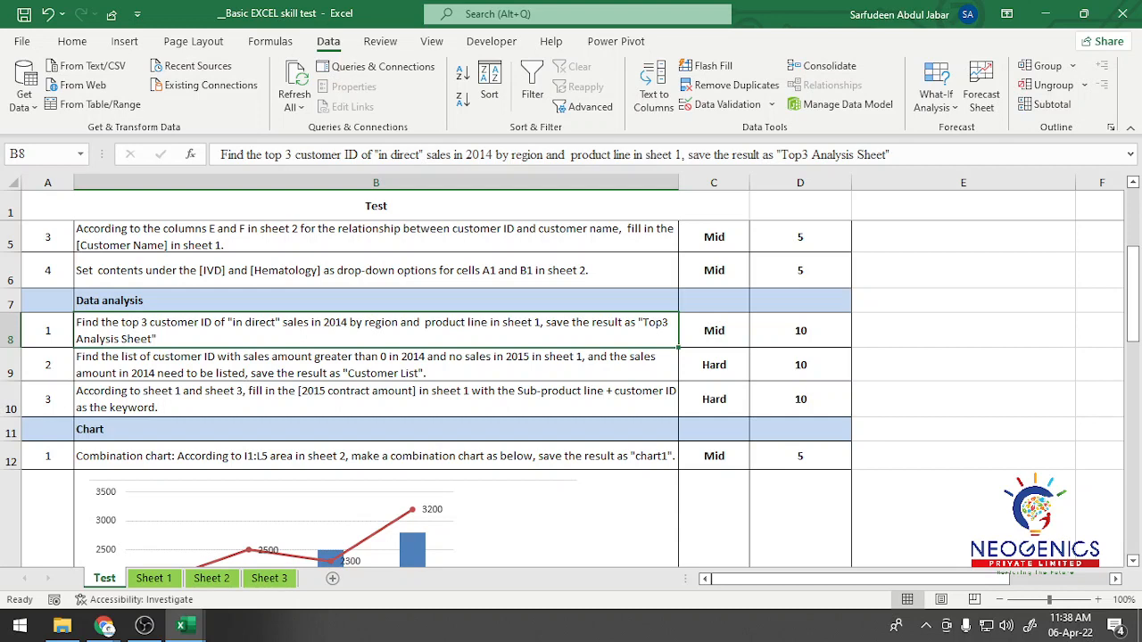
{"action": "left_click", "coordinate": [143, 578]}
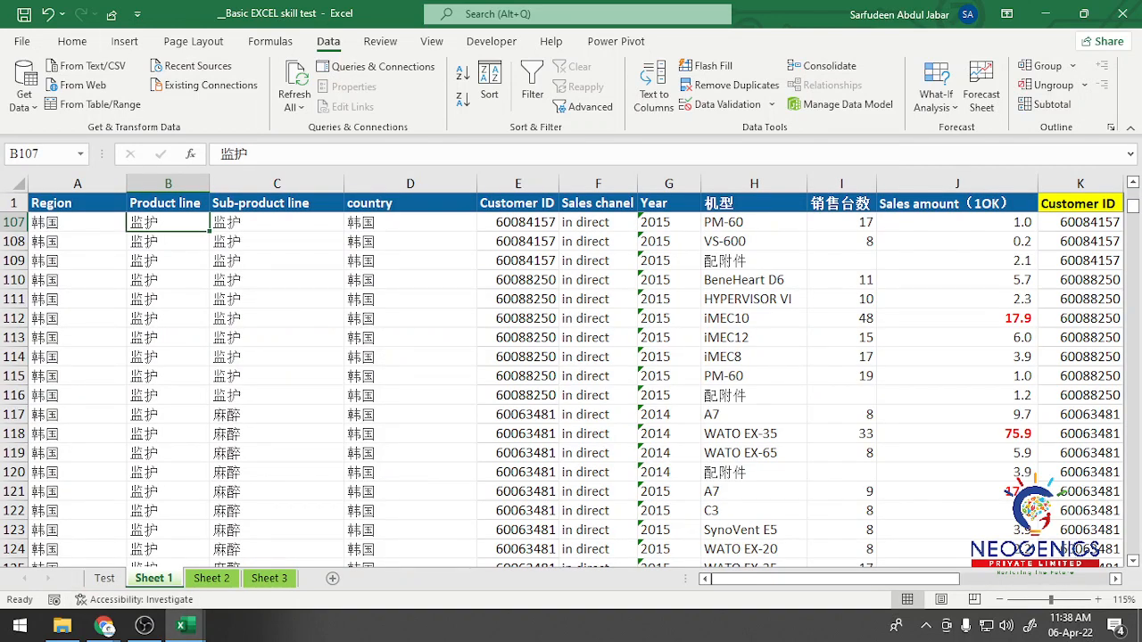
{"action": "left_click", "coordinate": [956, 203]}
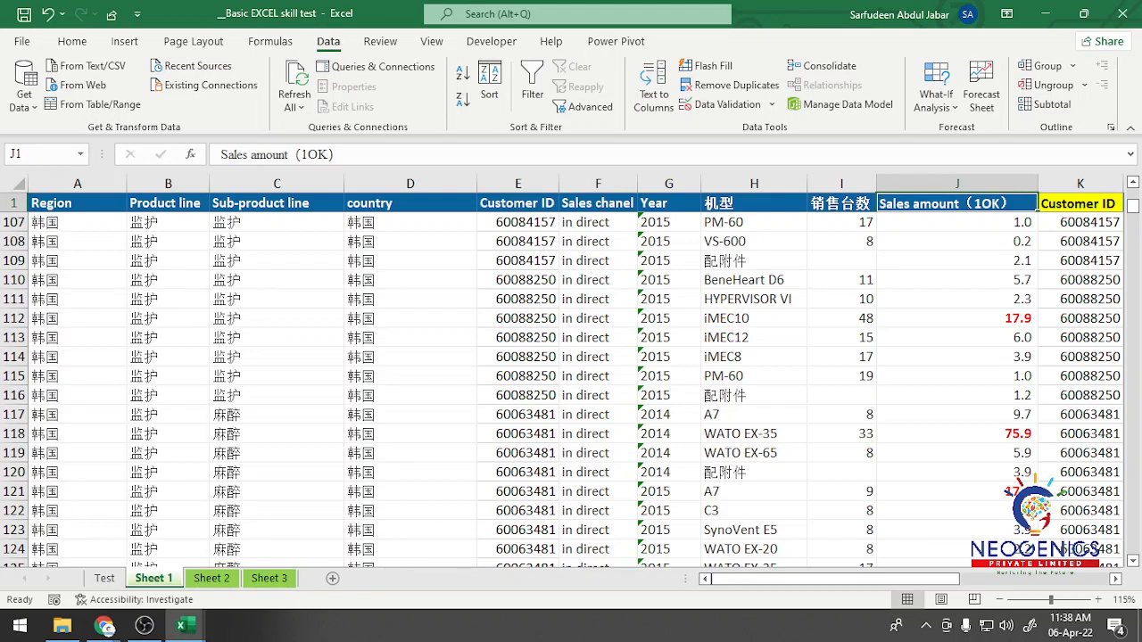
{"action": "left_click", "coordinate": [670, 204]}
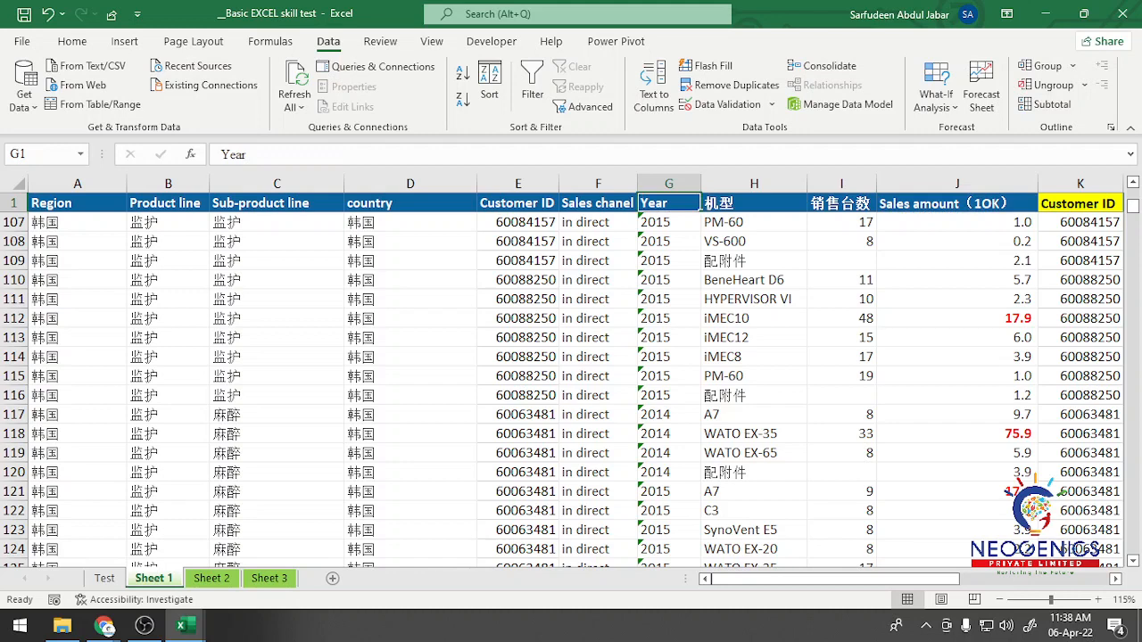
{"action": "left_click", "coordinate": [634, 205]}
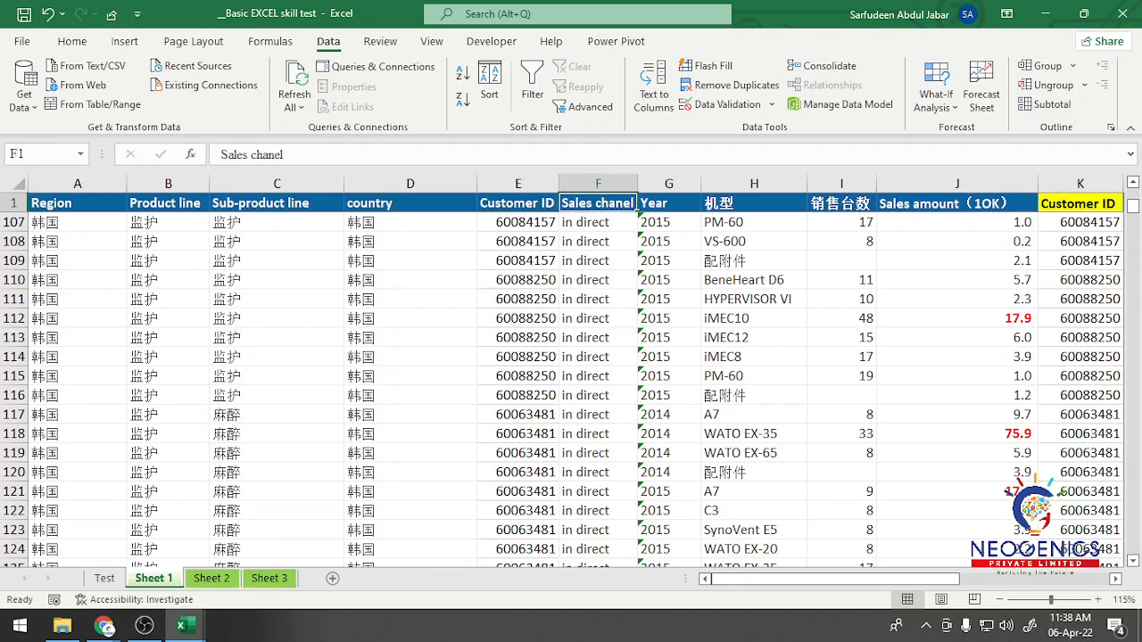
{"action": "key", "text": "Down"}
{"action": "key", "text": "Down"}
{"action": "key", "text": "Down"}
{"action": "key", "text": "Down"}
{"action": "key", "text": "Down"}
{"action": "key", "text": "Down"}
{"action": "key", "text": "Down"}
{"action": "key", "text": "Down"}
{"action": "key", "text": "Down"}
{"action": "key", "text": "Down"}
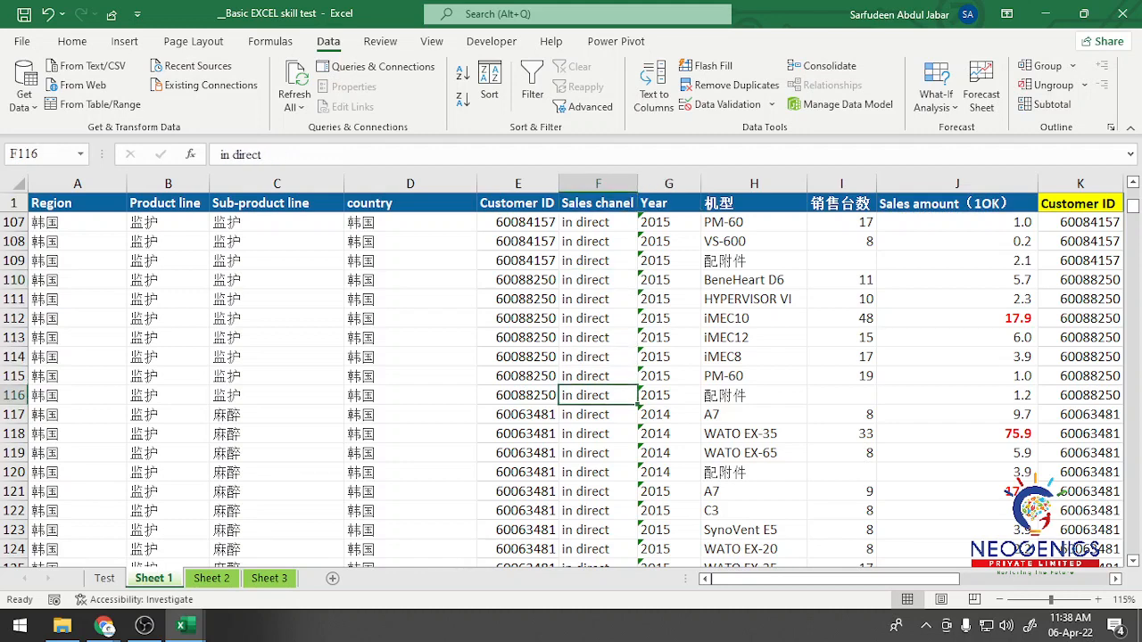
Step: Inspect Year cells G112, G30 and G31 in Sheet 1 to check how their values are stored
{"action": "left_click_drag", "start_coordinate": [669, 203], "coordinate": [669, 241]}
{"action": "left_click", "coordinate": [669, 357]}
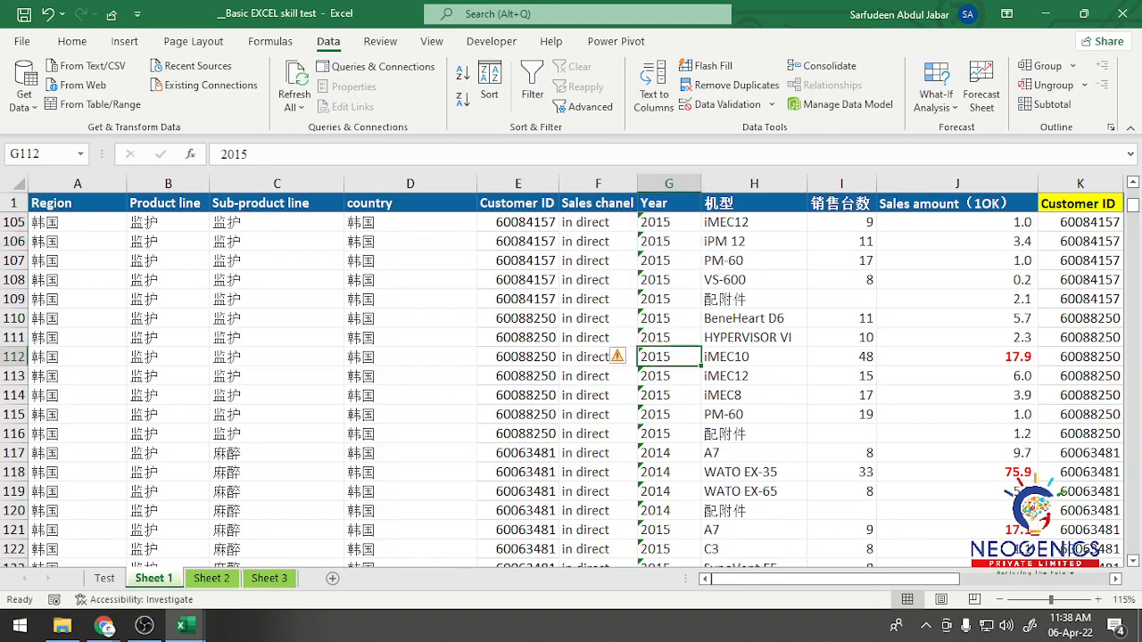
{"action": "scroll", "coordinate": [572, 384], "scroll_direction": "up", "scroll_amount": 16}
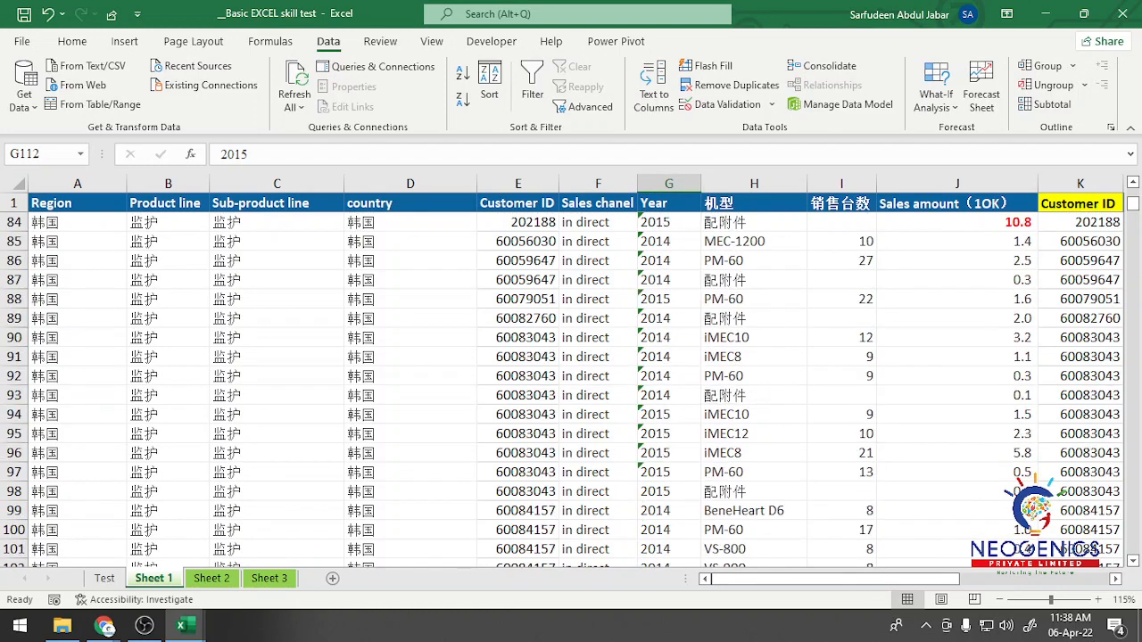
{"action": "scroll", "coordinate": [669, 384], "scroll_direction": "up", "scroll_amount": 9}
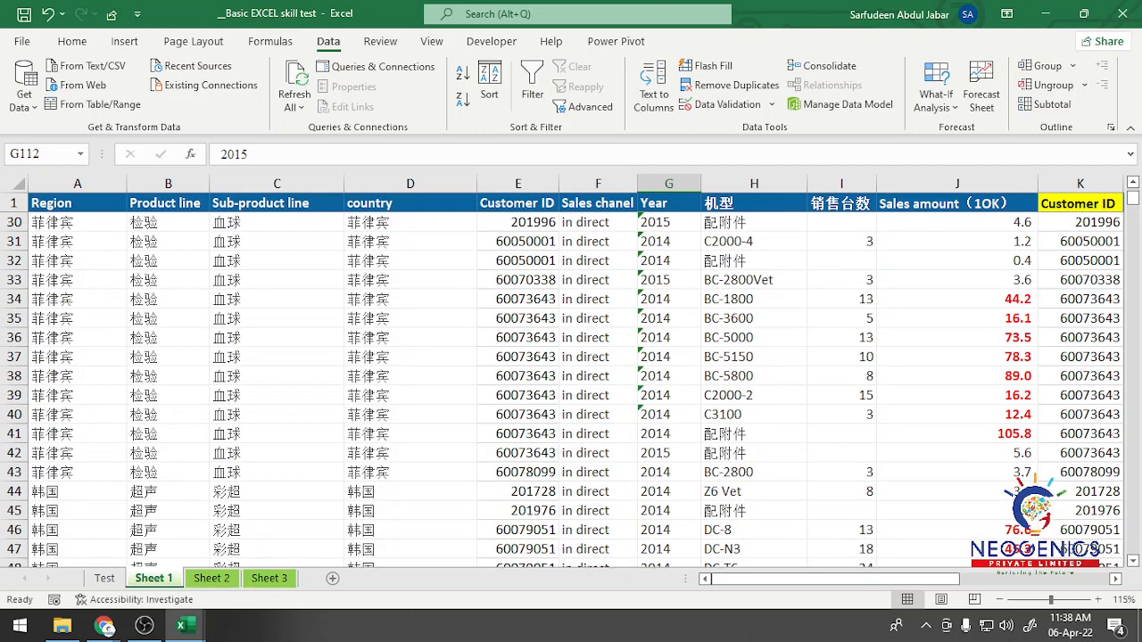
{"action": "left_click", "coordinate": [669, 222]}
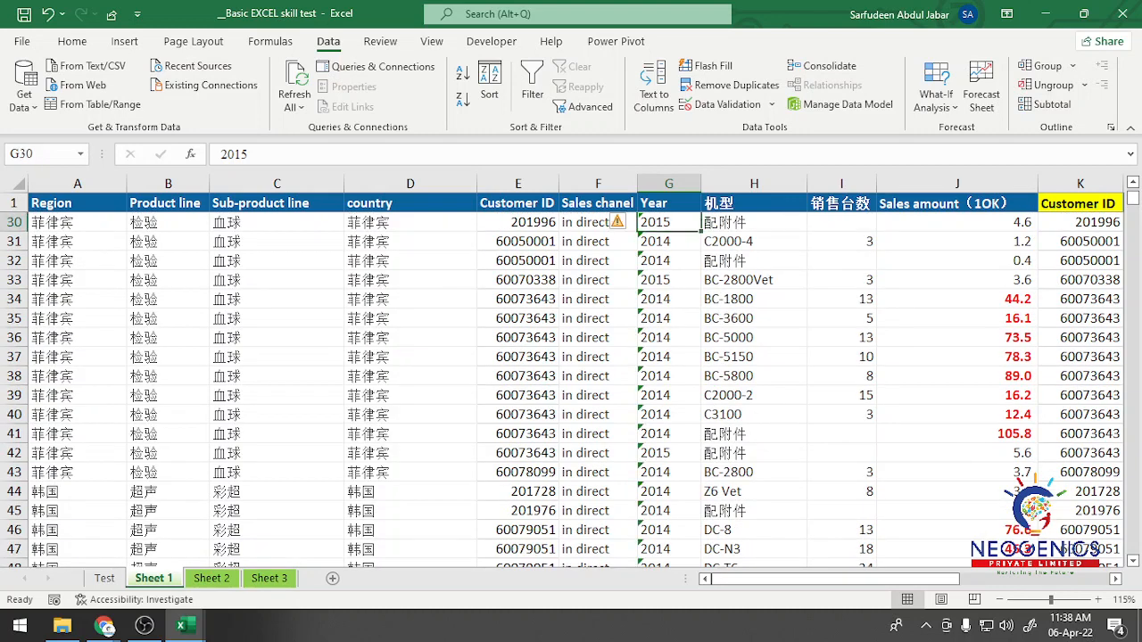
{"action": "left_click", "coordinate": [670, 242]}
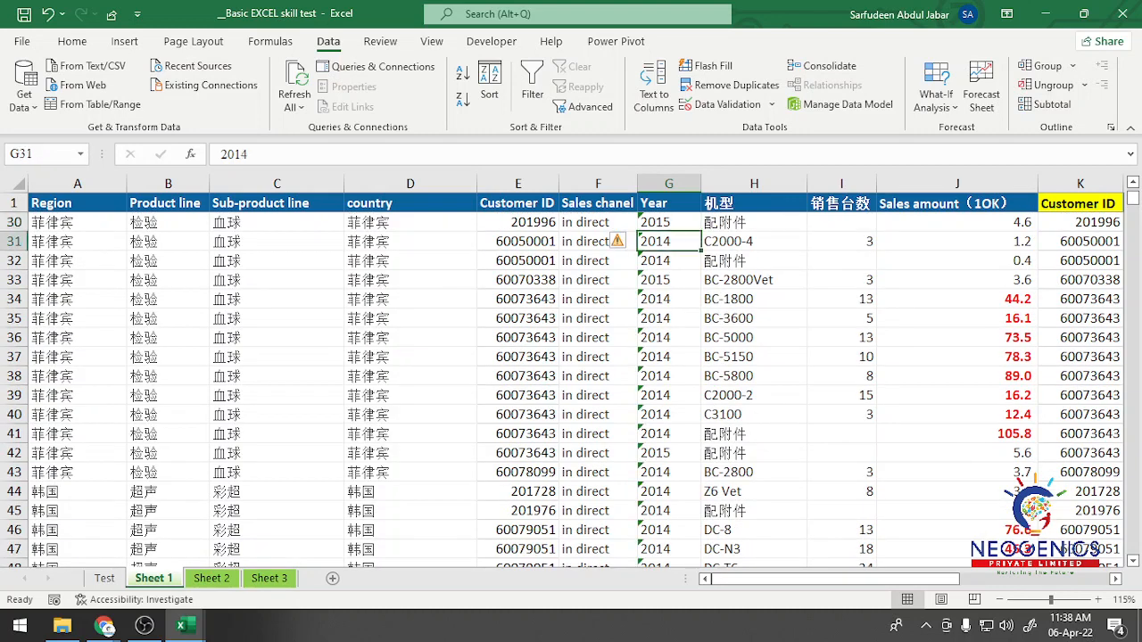
{"action": "left_click", "coordinate": [669, 223]}
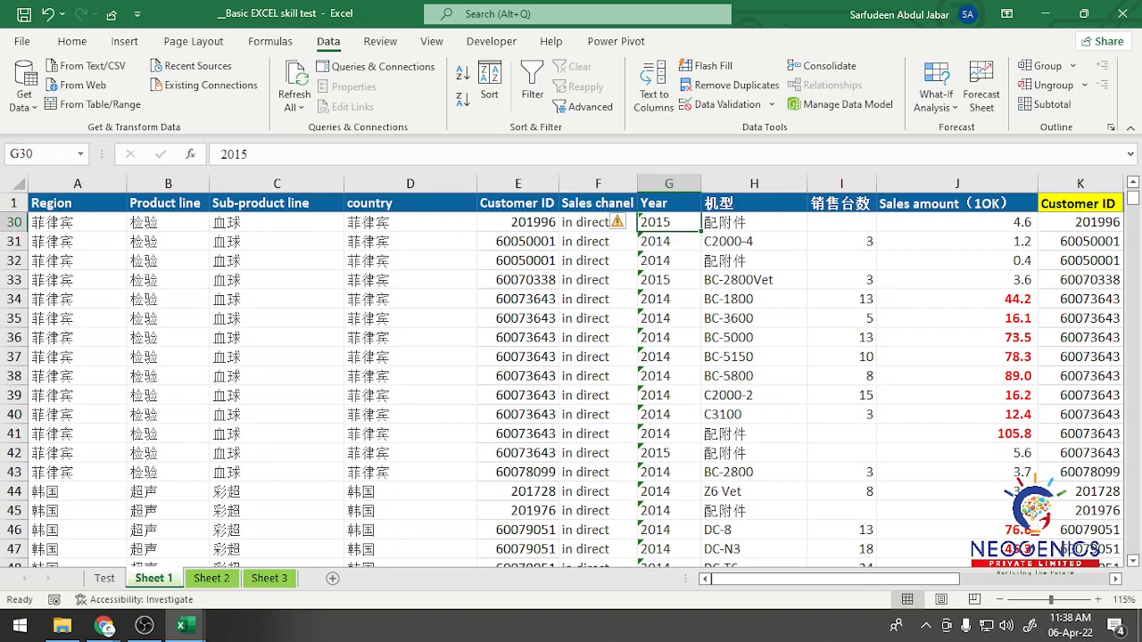
Step: Convert the text-stored years in G2:G3506 of Sheet 1 to numbers
{"action": "left_click_drag", "start_coordinate": [669, 203], "coordinate": [669, 239]}
{"action": "left_click", "coordinate": [714, 261]}
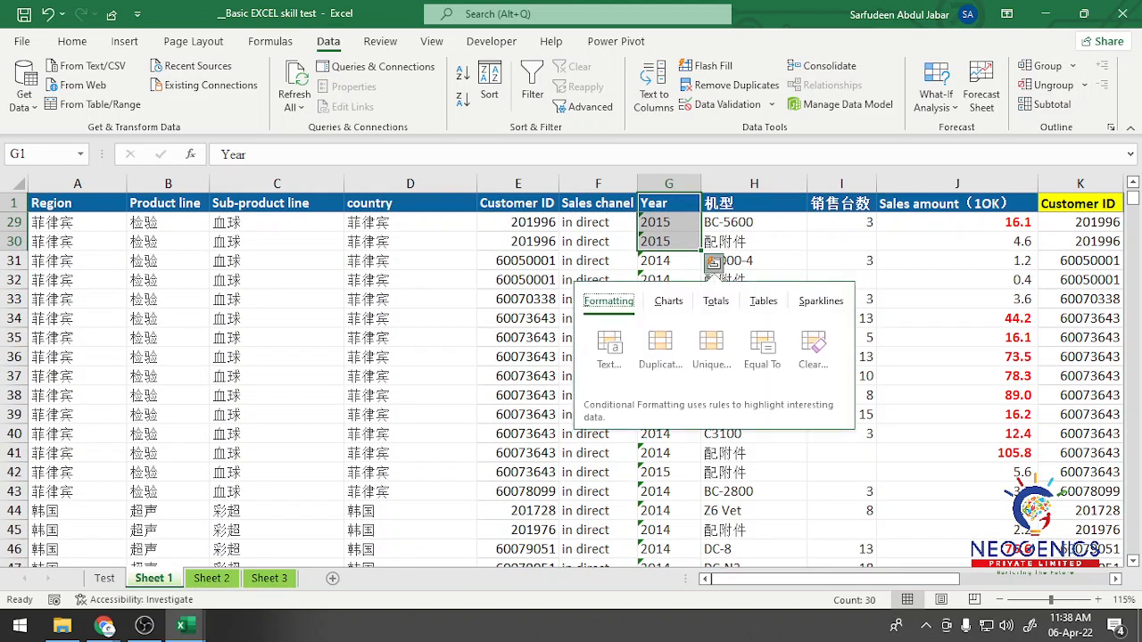
{"action": "left_click_drag", "start_coordinate": [669, 203], "coordinate": [670, 241]}
{"action": "left_click", "coordinate": [842, 242]}
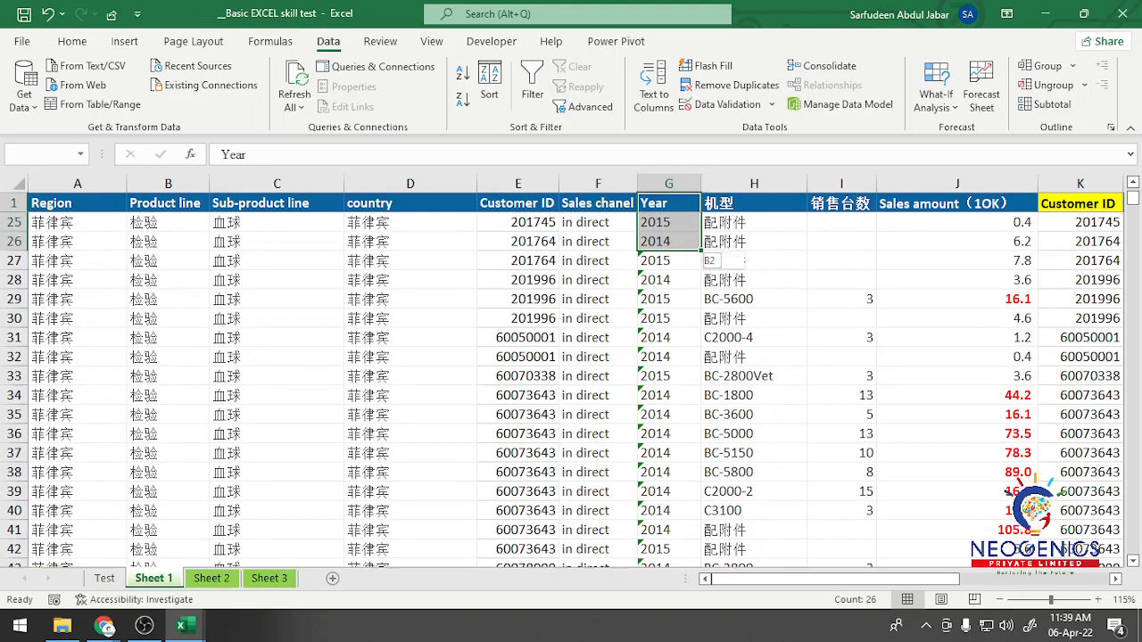
{"action": "key", "text": "Down"}
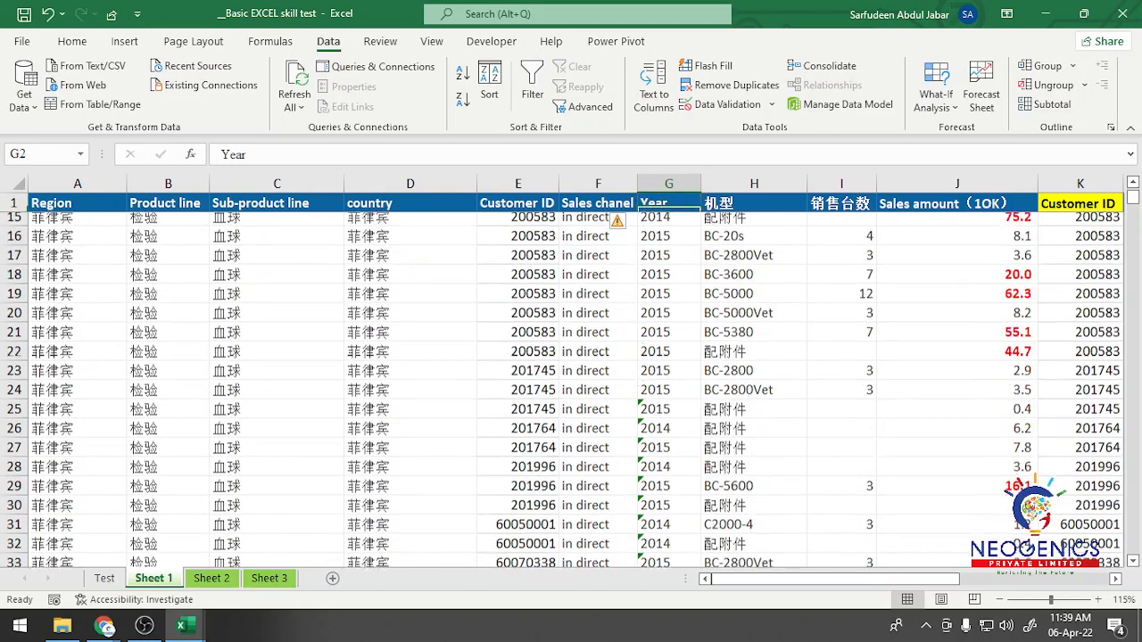
{"action": "key", "text": "ctrl+shift+Down"}
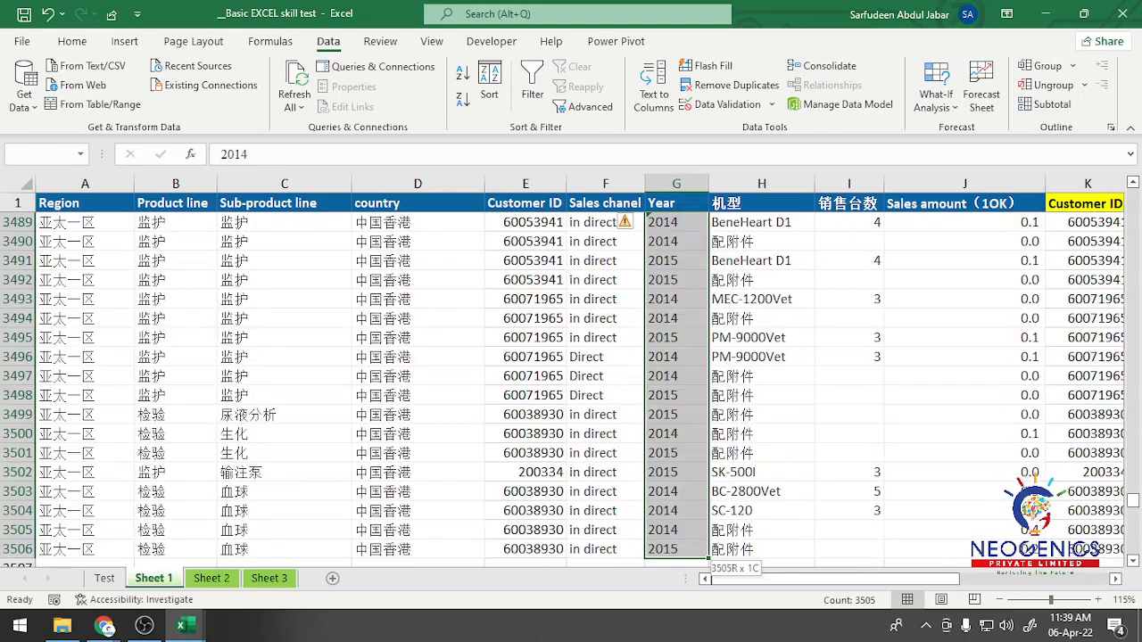
{"action": "left_click", "coordinate": [630, 222]}
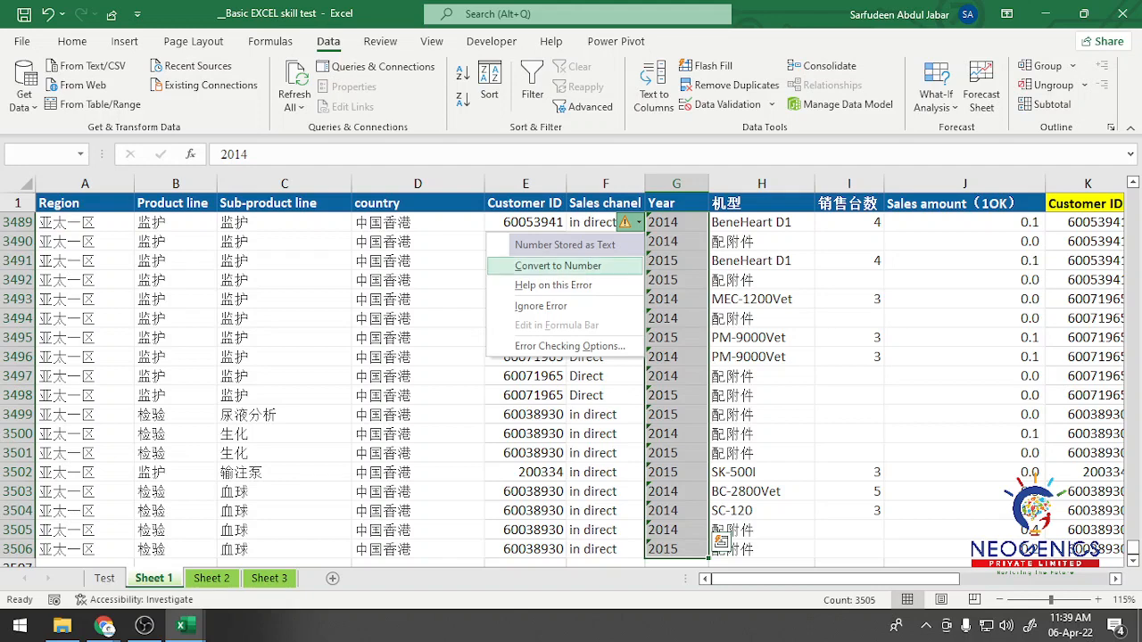
{"action": "left_click", "coordinate": [558, 266]}
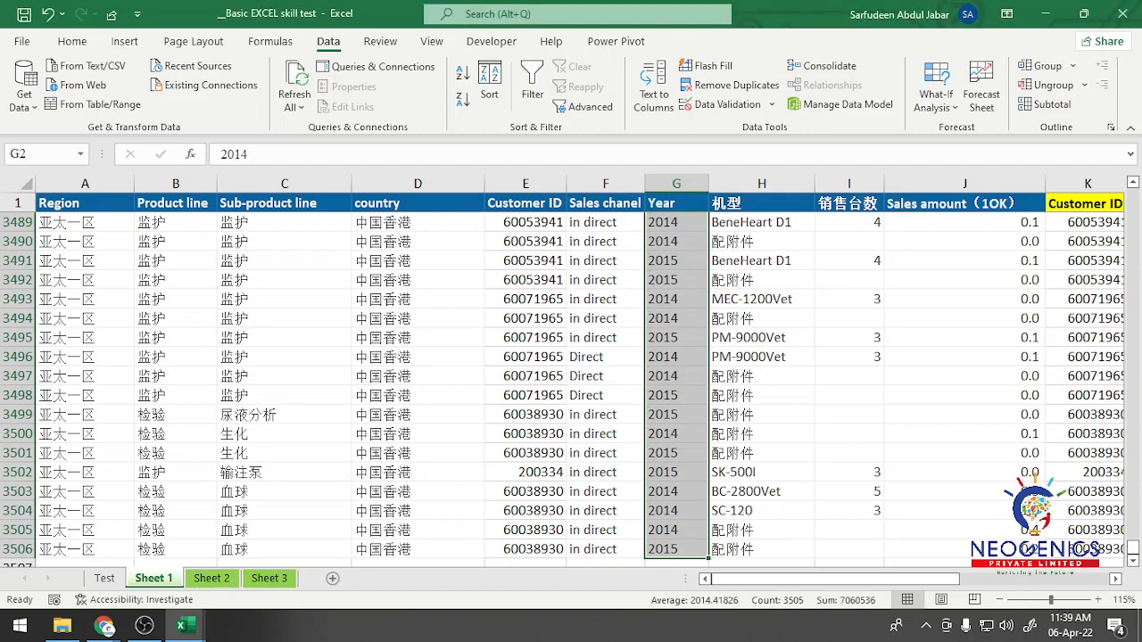
Step: Check the converted Year values near the end of the data, in G3491, G3435, G3433 and G3432
{"action": "left_click", "coordinate": [676, 260]}
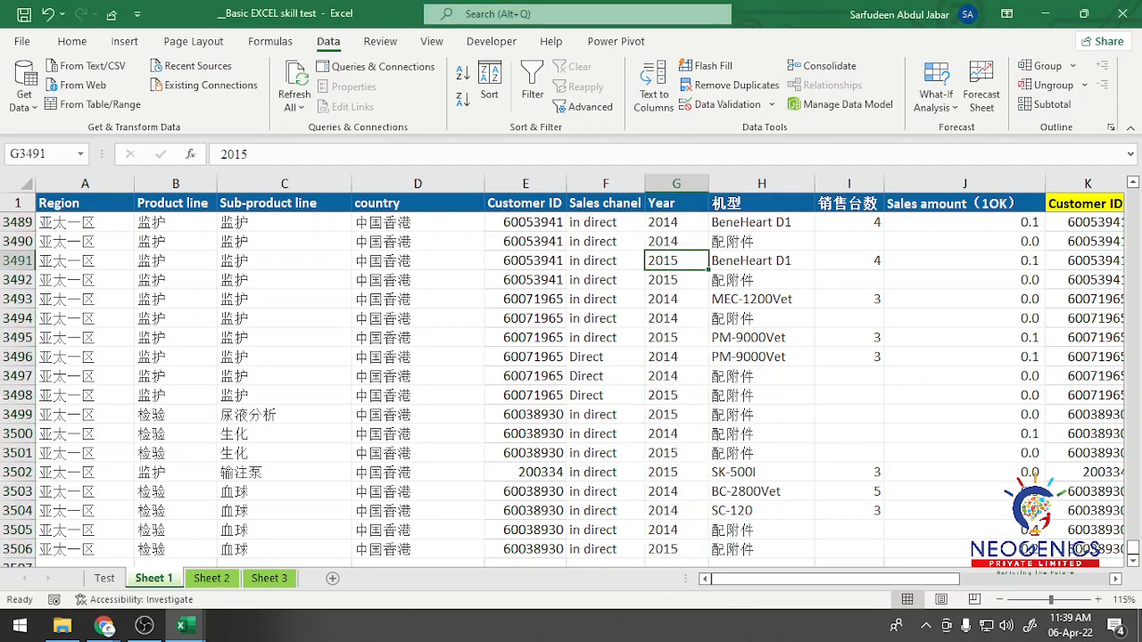
{"action": "scroll", "coordinate": [571, 384], "scroll_direction": "up", "scroll_amount": 19}
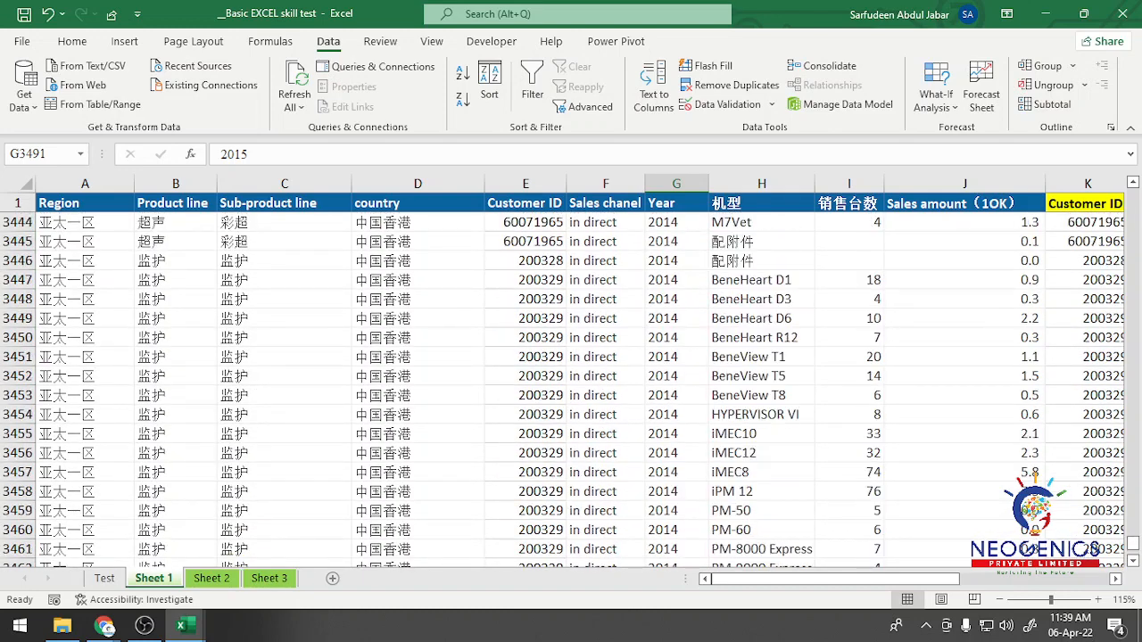
{"action": "left_click", "coordinate": [677, 280]}
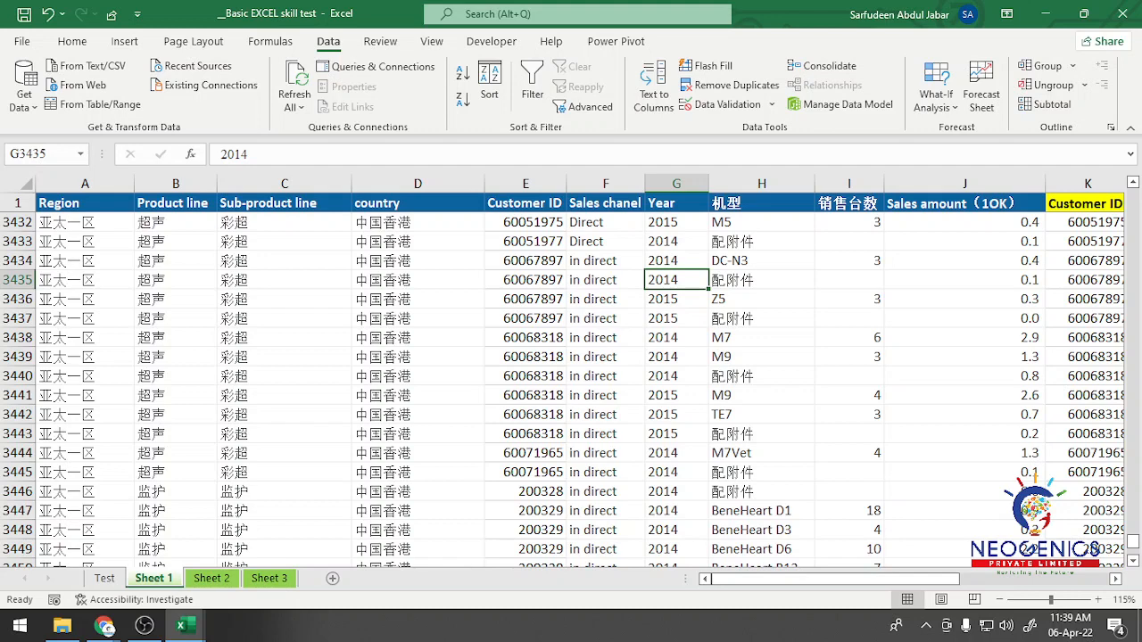
{"action": "left_click", "coordinate": [677, 242]}
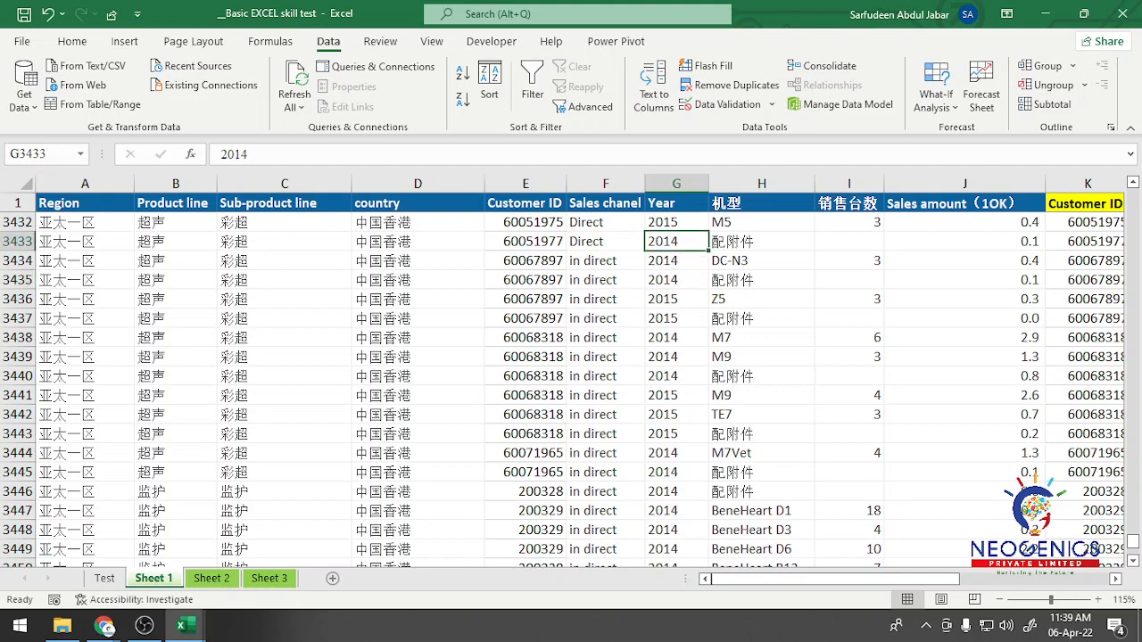
{"action": "left_click", "coordinate": [677, 222]}
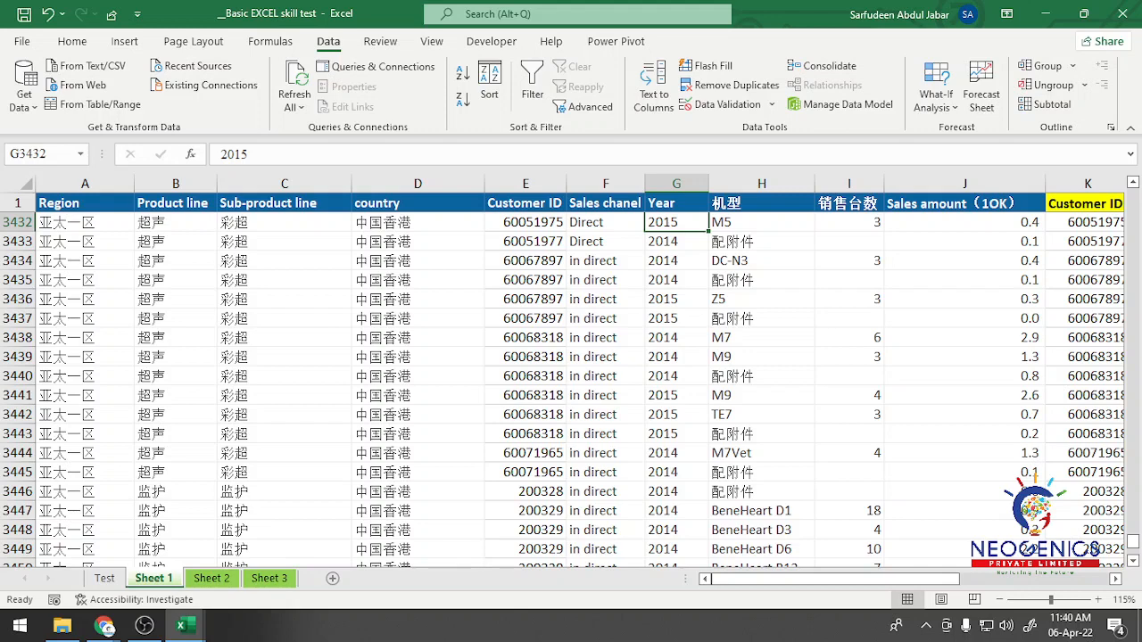
Step: Check the Year column's header and first value in G2, and return to the first Data analysis task on the Test sheet
{"action": "left_click", "coordinate": [677, 203]}
{"action": "key", "text": "Down"}
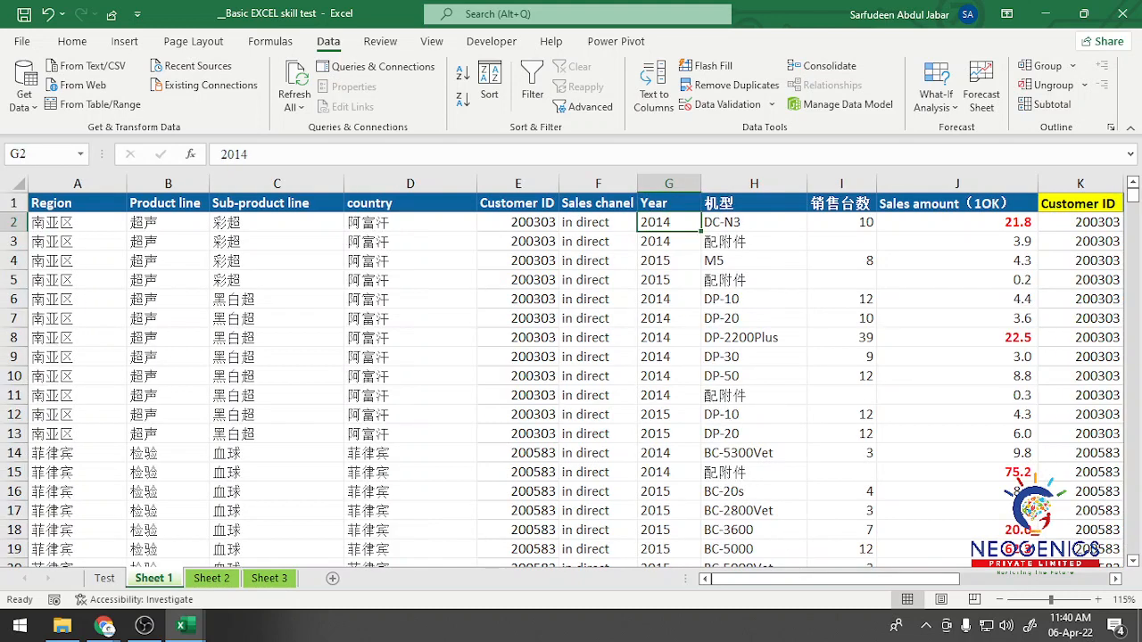
{"action": "key", "text": "Up"}
{"action": "key", "text": "Down"}
{"action": "key", "text": "Up"}
{"action": "key", "text": "Down"}
{"action": "left_click", "coordinate": [105, 579]}
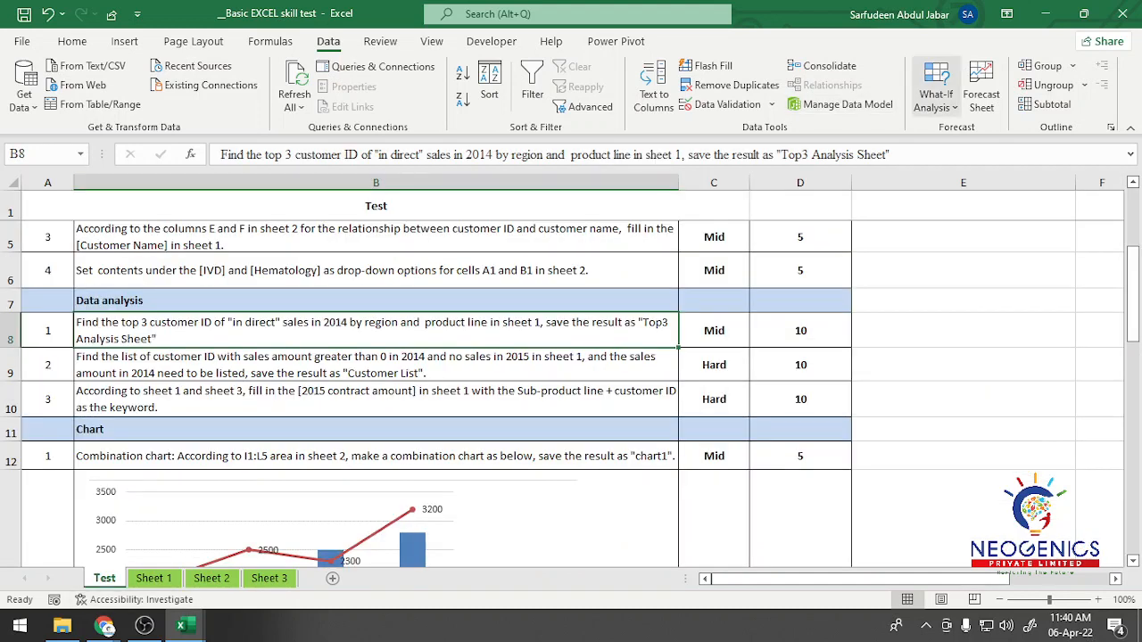
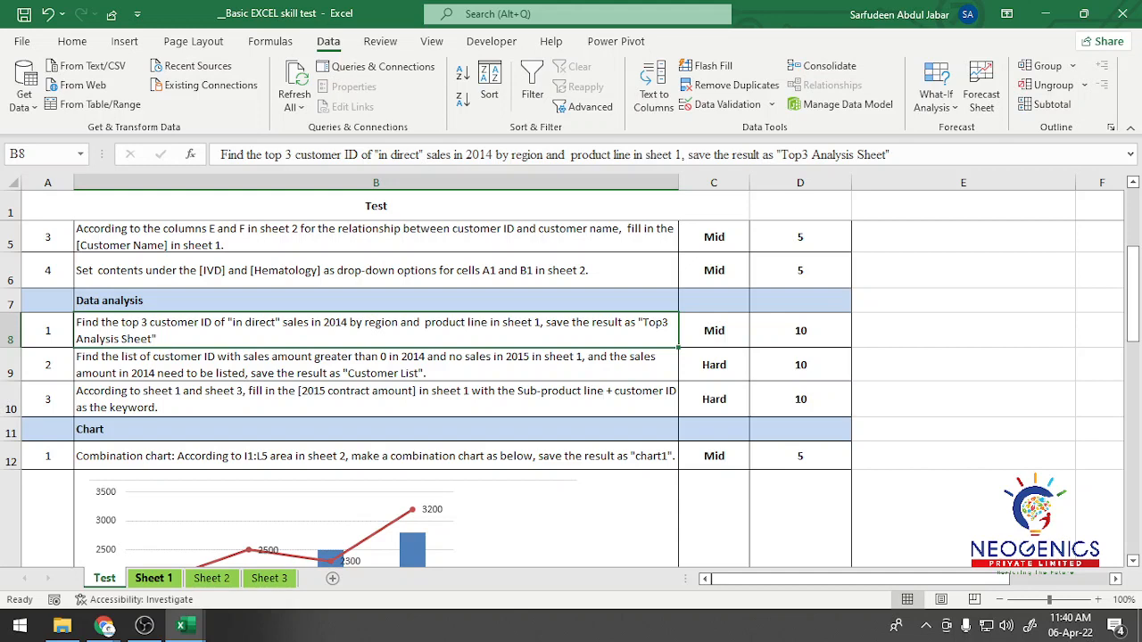
Step: Look over the Region and Product line columns in Sheet 1 to see how the sales rows are grouped
{"action": "left_click", "coordinate": [153, 578]}
{"action": "left_click", "coordinate": [125, 205]}
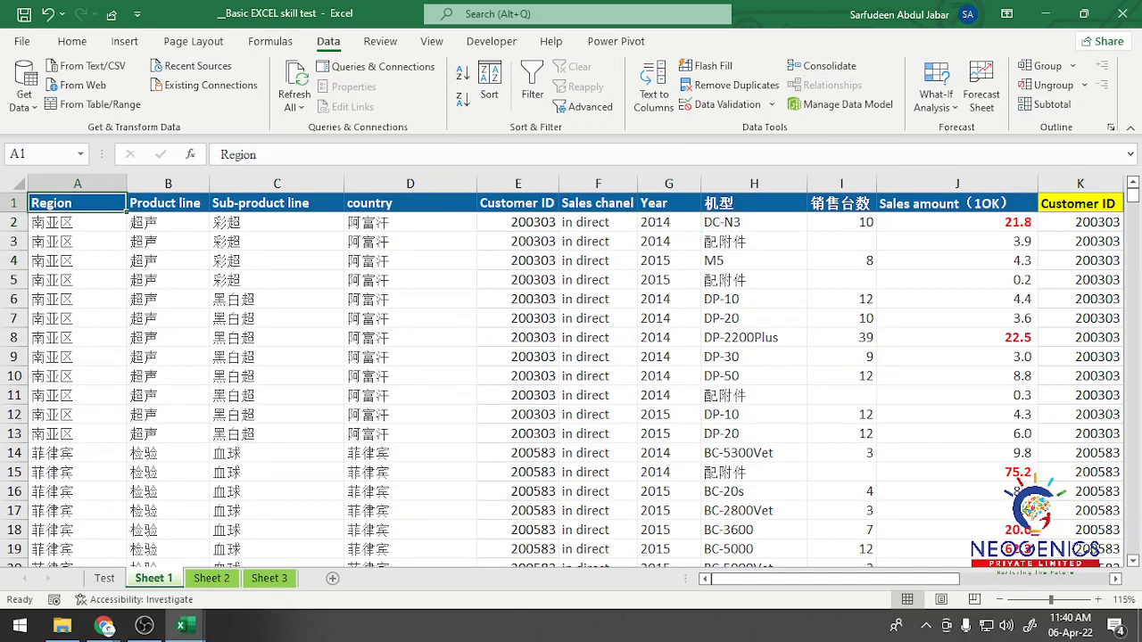
{"action": "key", "text": "Right"}
{"action": "key", "text": "Left"}
{"action": "key", "text": "Right"}
{"action": "key", "text": "Left"}
{"action": "scroll", "coordinate": [125, 205], "scroll_direction": "down", "scroll_amount": 4}
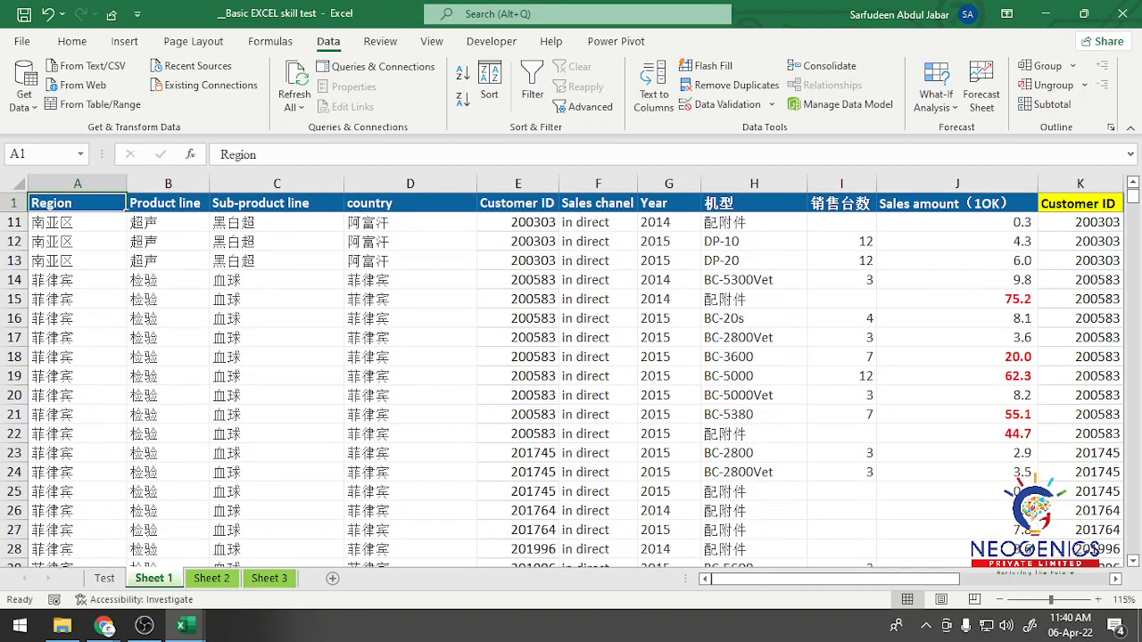
{"action": "scroll", "coordinate": [125, 204], "scroll_direction": "up", "scroll_amount": 4}
{"action": "scroll", "coordinate": [125, 204], "scroll_direction": "down", "scroll_amount": 7}
{"action": "scroll", "coordinate": [124, 204], "scroll_direction": "down", "scroll_amount": 20}
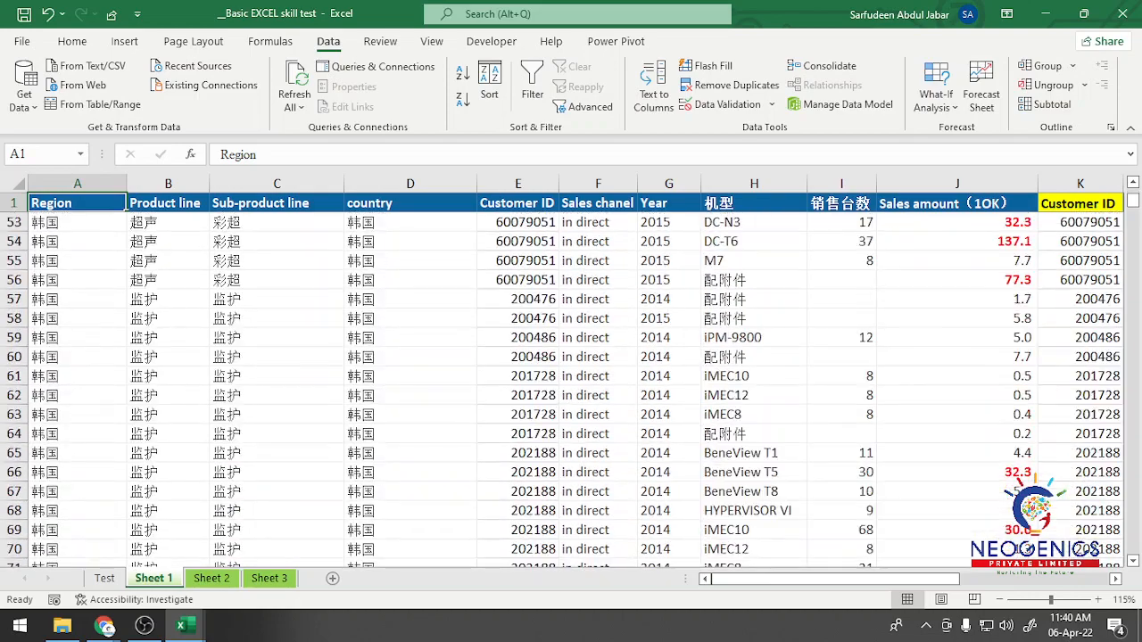
{"action": "scroll", "coordinate": [125, 205], "scroll_direction": "up", "scroll_amount": 9}
{"action": "scroll", "coordinate": [571, 390], "scroll_direction": "up", "scroll_amount": 9}
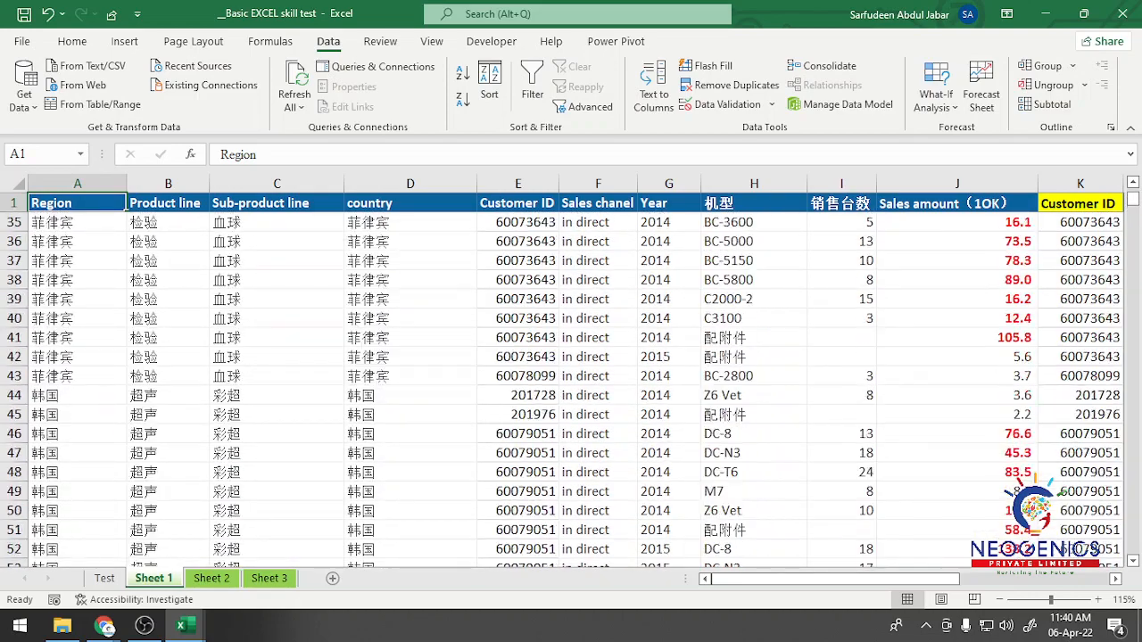
Step: Compare the Region entries in A43 and A44 of Sheet 1, and browse the rows below them
{"action": "left_click", "coordinate": [77, 433]}
{"action": "left_click", "coordinate": [77, 453]}
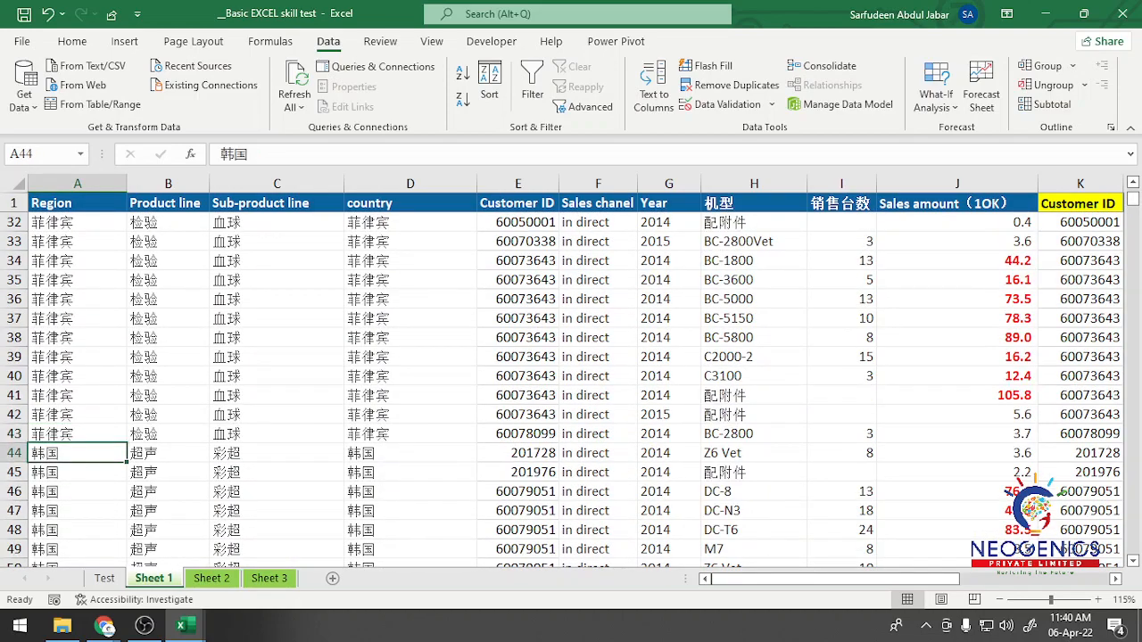
{"action": "left_click", "coordinate": [77, 434]}
{"action": "left_click", "coordinate": [77, 454]}
{"action": "scroll", "coordinate": [571, 390], "scroll_direction": "down", "scroll_amount": 20}
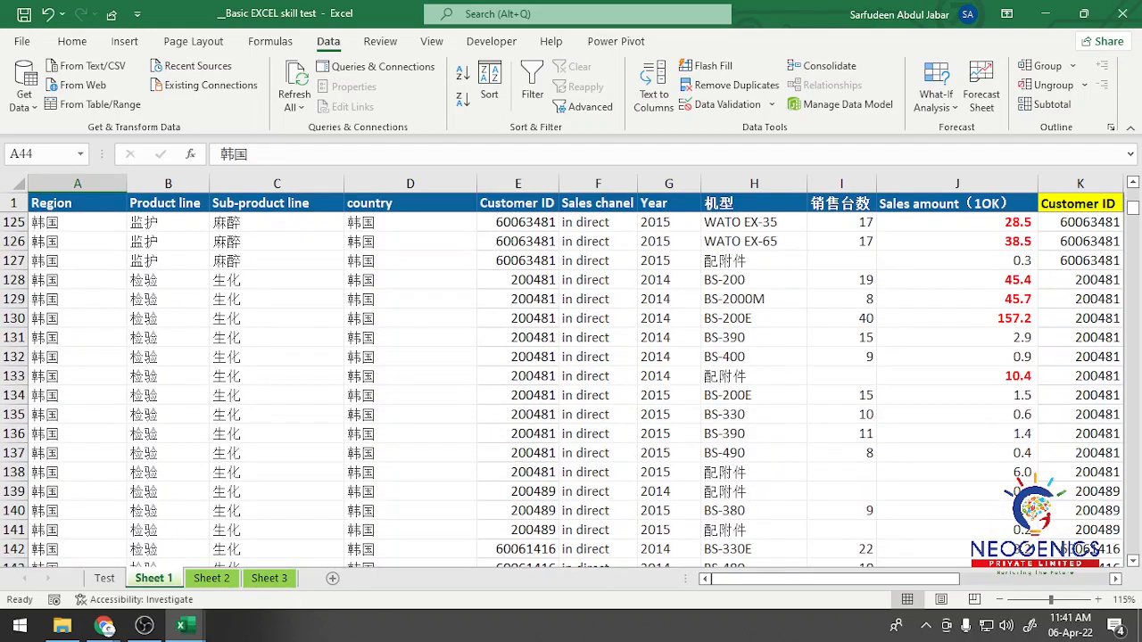
{"action": "scroll", "coordinate": [571, 390], "scroll_direction": "up", "scroll_amount": 20}
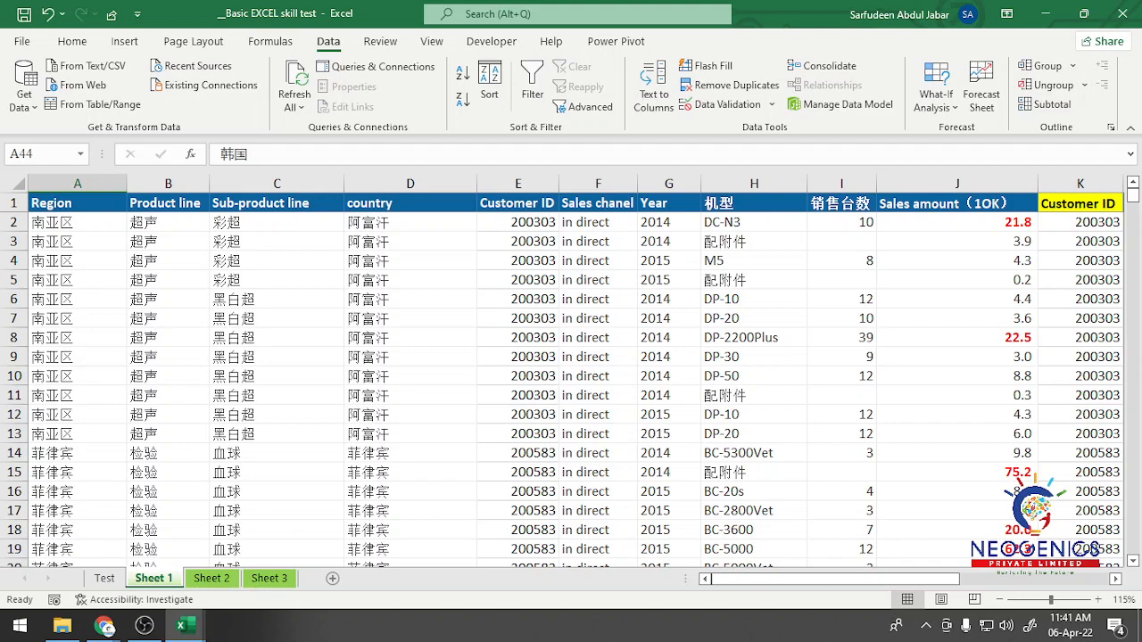
Step: Compare Sheet 1's Sales chanel header in F1 and its other columns with the first Data analysis task on the Test sheet
{"action": "left_click", "coordinate": [598, 203]}
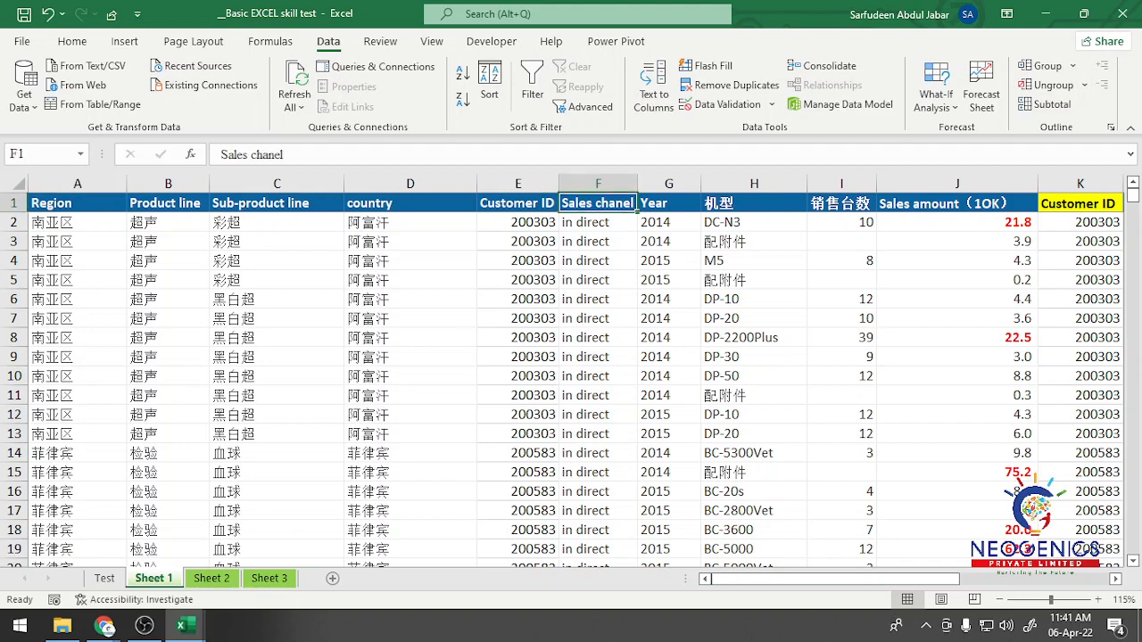
{"action": "left_click", "coordinate": [104, 578]}
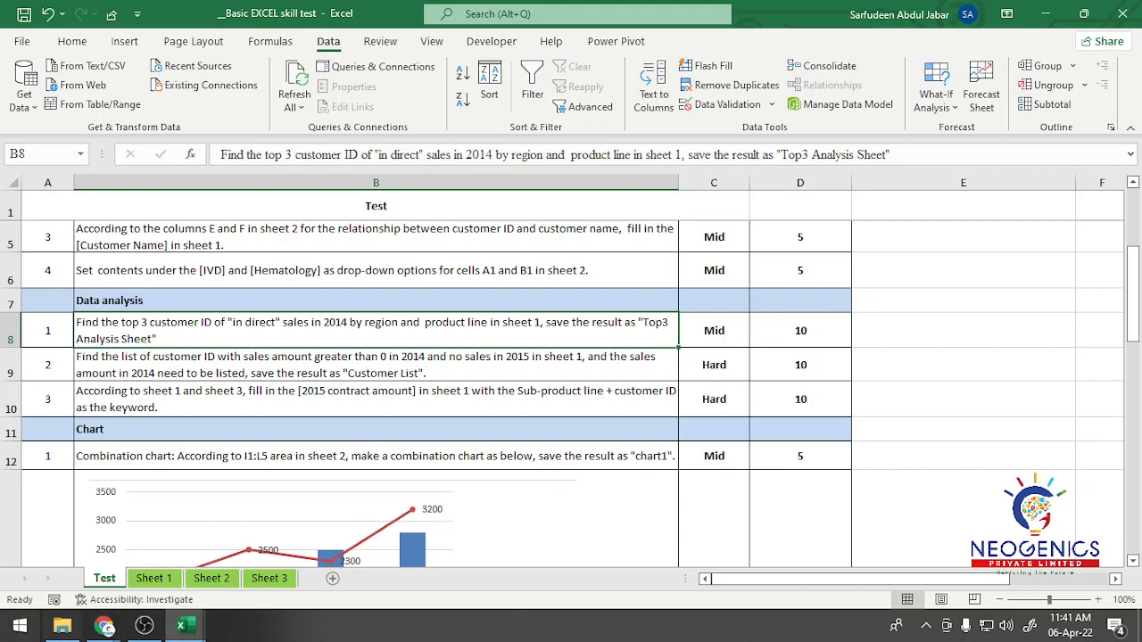
{"action": "left_click", "coordinate": [154, 578]}
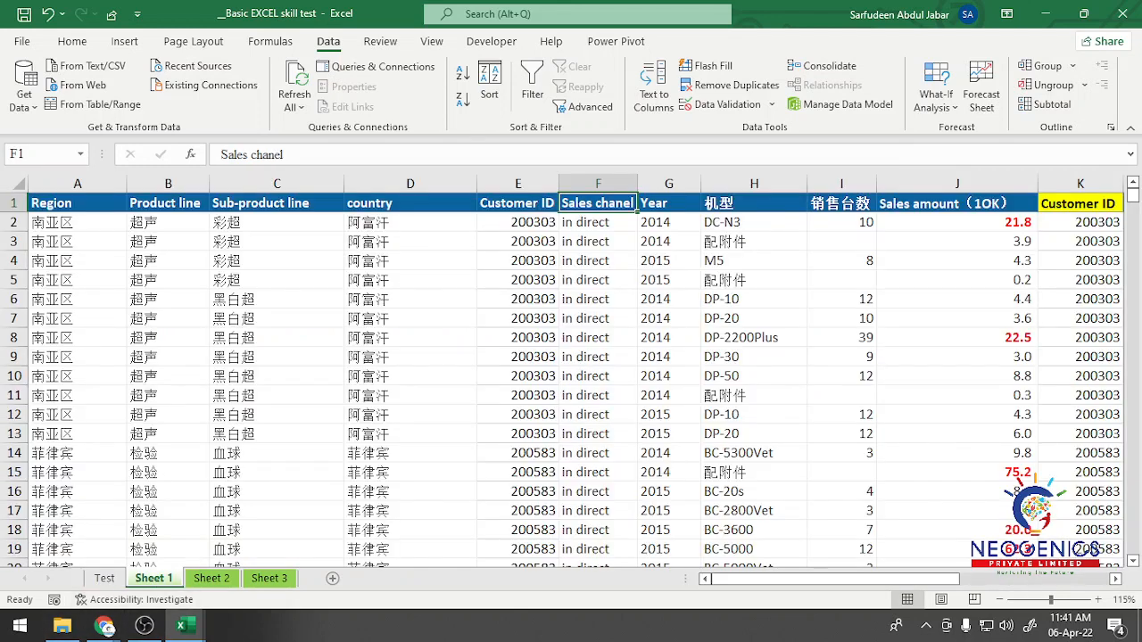
{"action": "scroll", "coordinate": [571, 372], "scroll_direction": "down", "scroll_amount": 4}
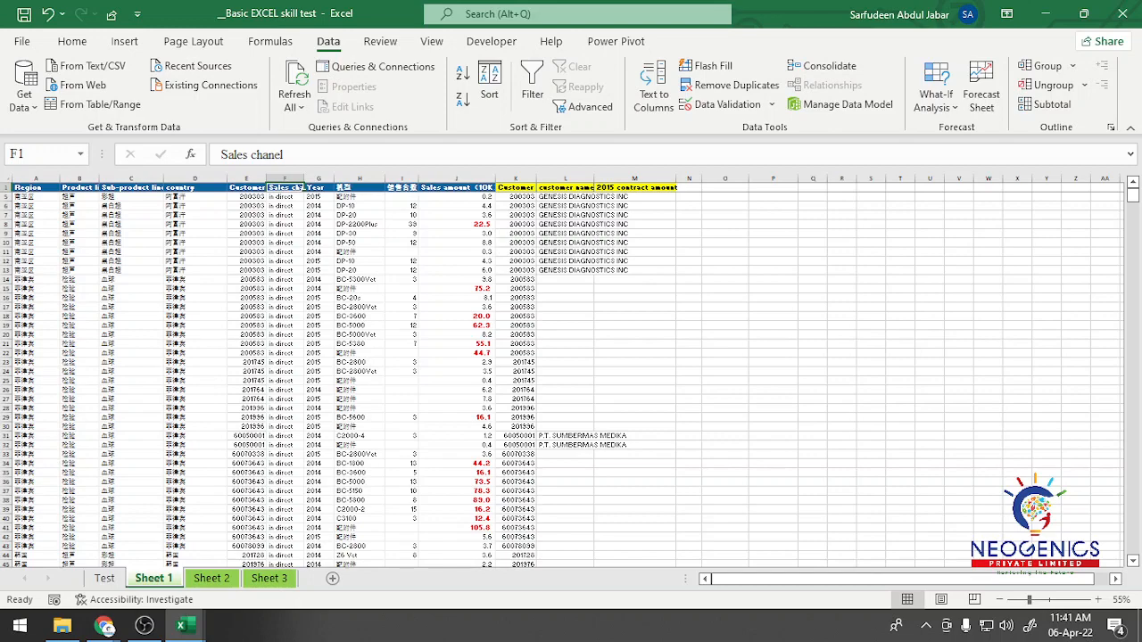
{"action": "scroll", "coordinate": [562, 372], "scroll_direction": "up", "scroll_amount": 4}
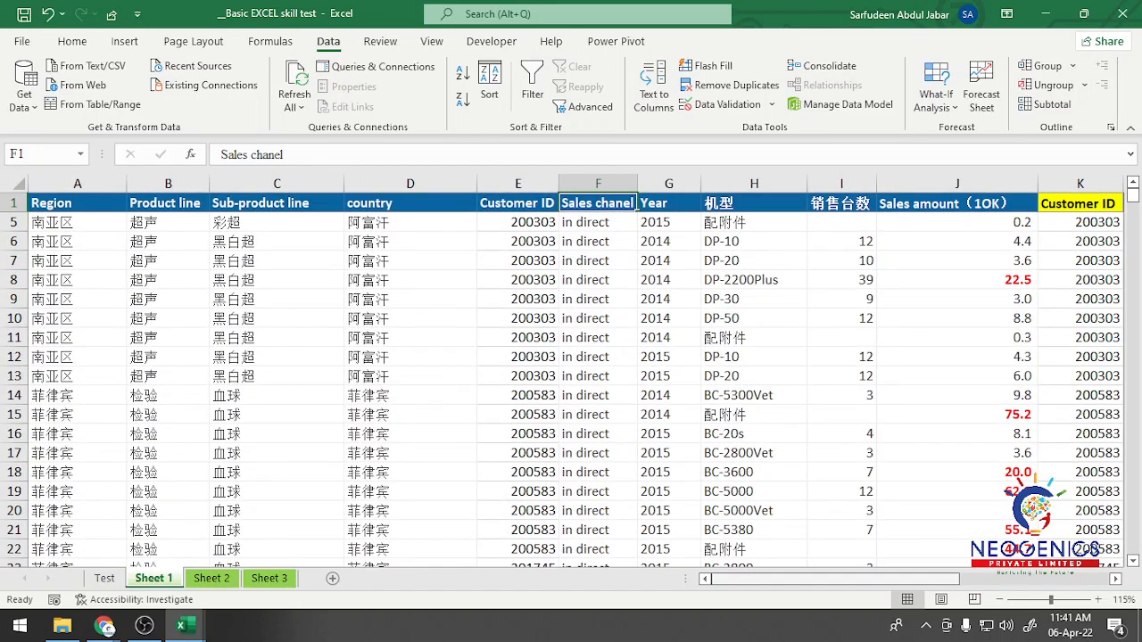
{"action": "left_click", "coordinate": [773, 579]}
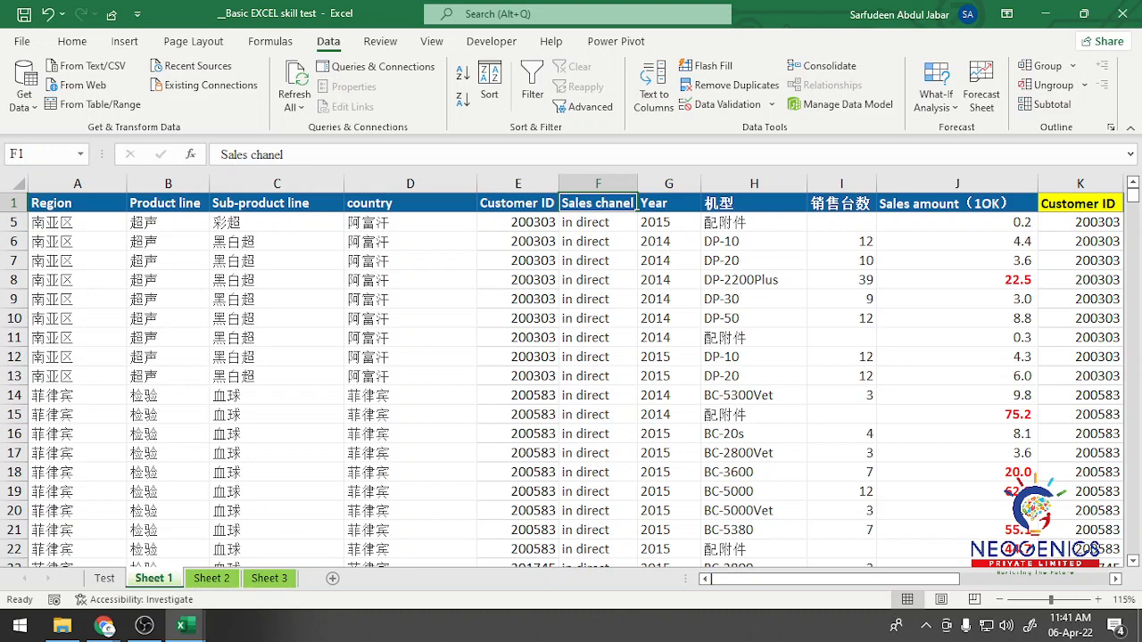
Step: Reread the first Data analysis task on the Test sheet and check the Region, Product line, Sub-product line and country headers in Sheet 1
{"action": "left_click", "coordinate": [277, 204]}
{"action": "left_click", "coordinate": [105, 578]}
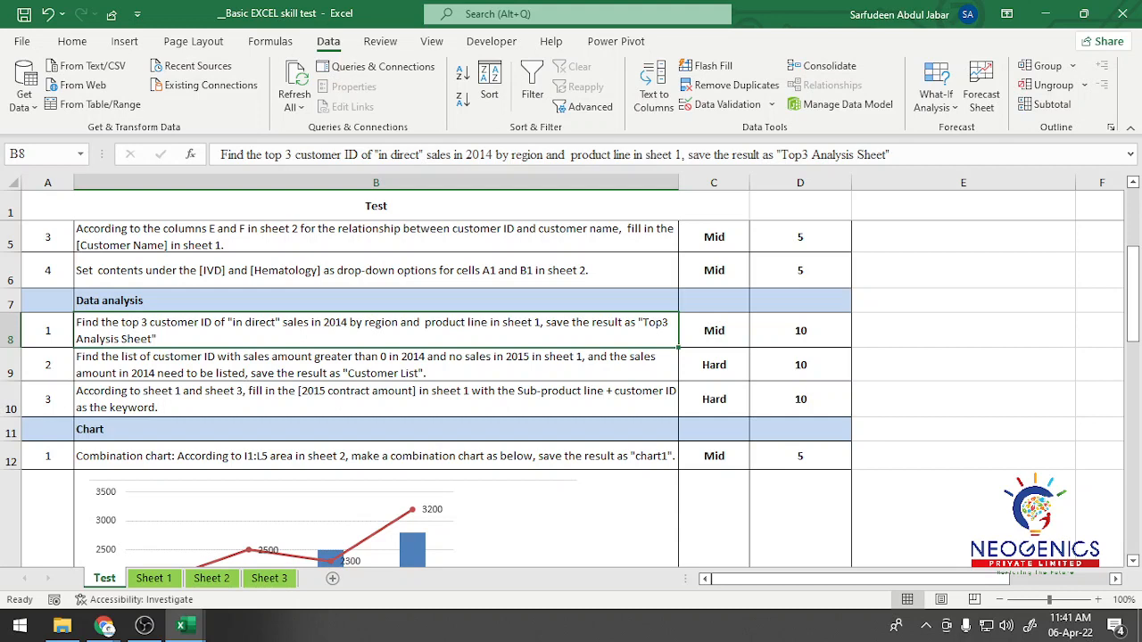
{"action": "left_click", "coordinate": [153, 578]}
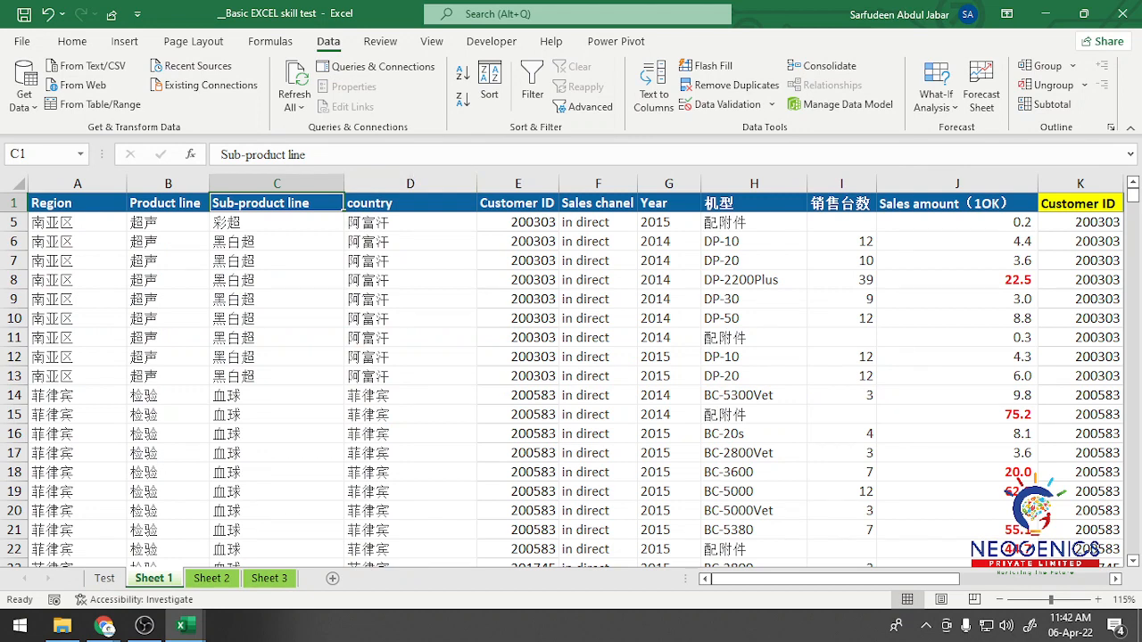
{"action": "left_click", "coordinate": [78, 203]}
{"action": "left_click", "coordinate": [168, 203]}
{"action": "left_click", "coordinate": [277, 220]}
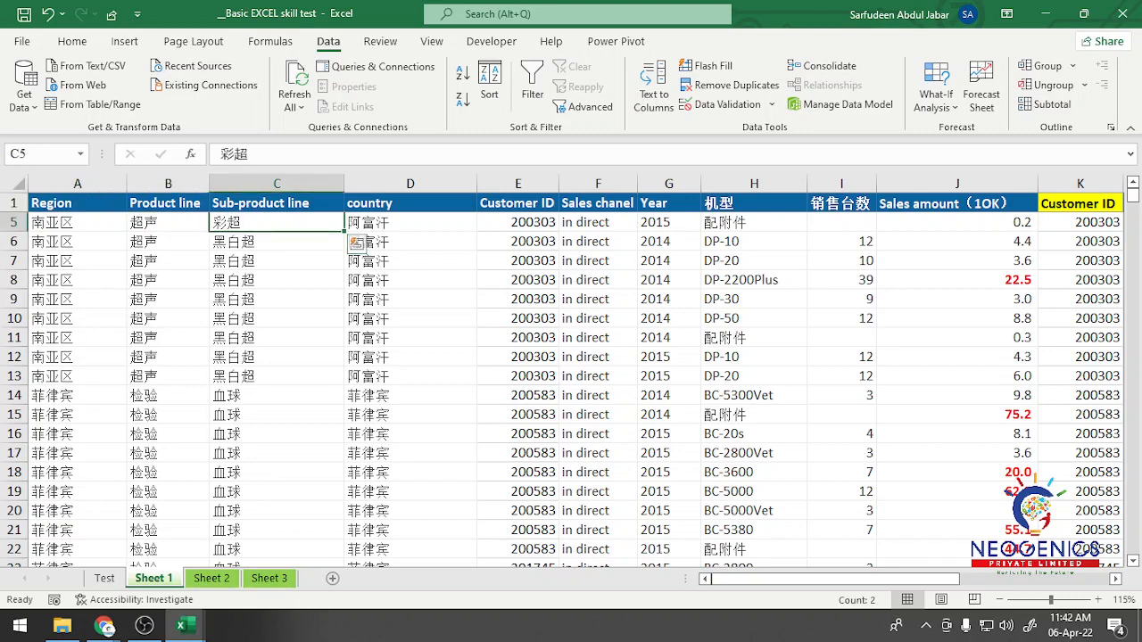
{"action": "left_click", "coordinate": [410, 204]}
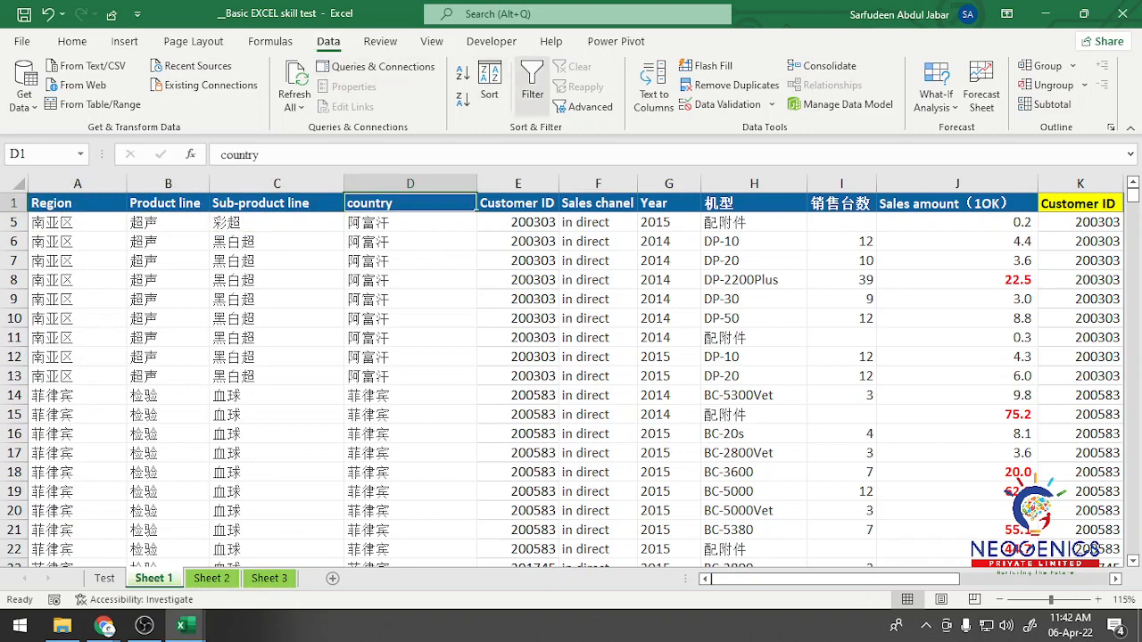
Step: Turn on filtering for Sheet 1's header row and filter the Sales chanel column to in direct only
{"action": "left_click", "coordinate": [532, 90]}
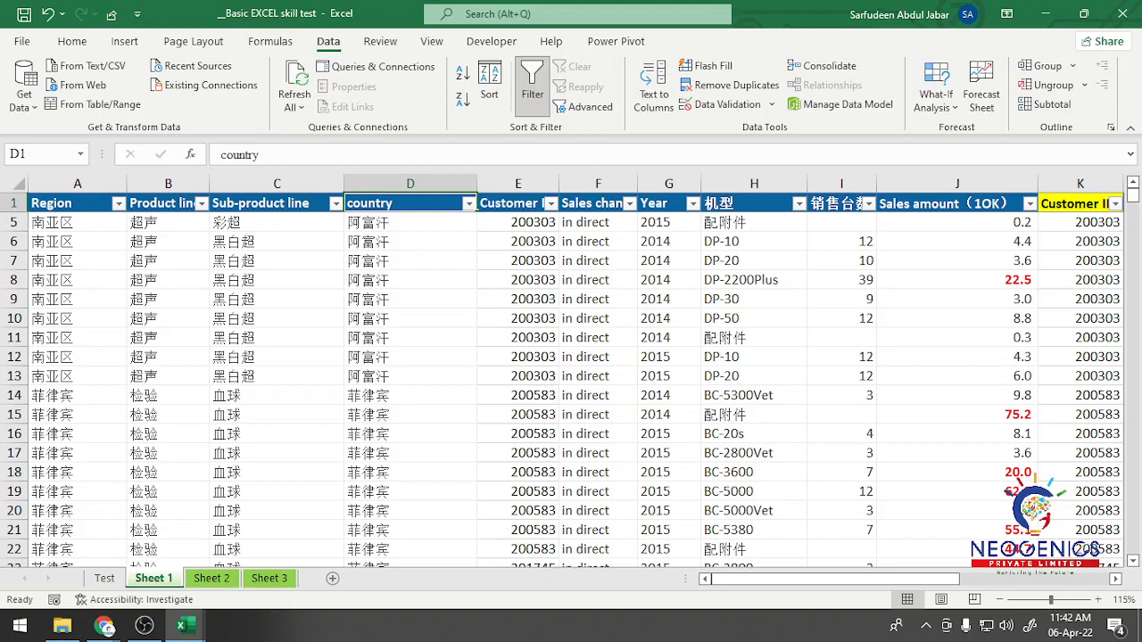
{"action": "left_click", "coordinate": [630, 204]}
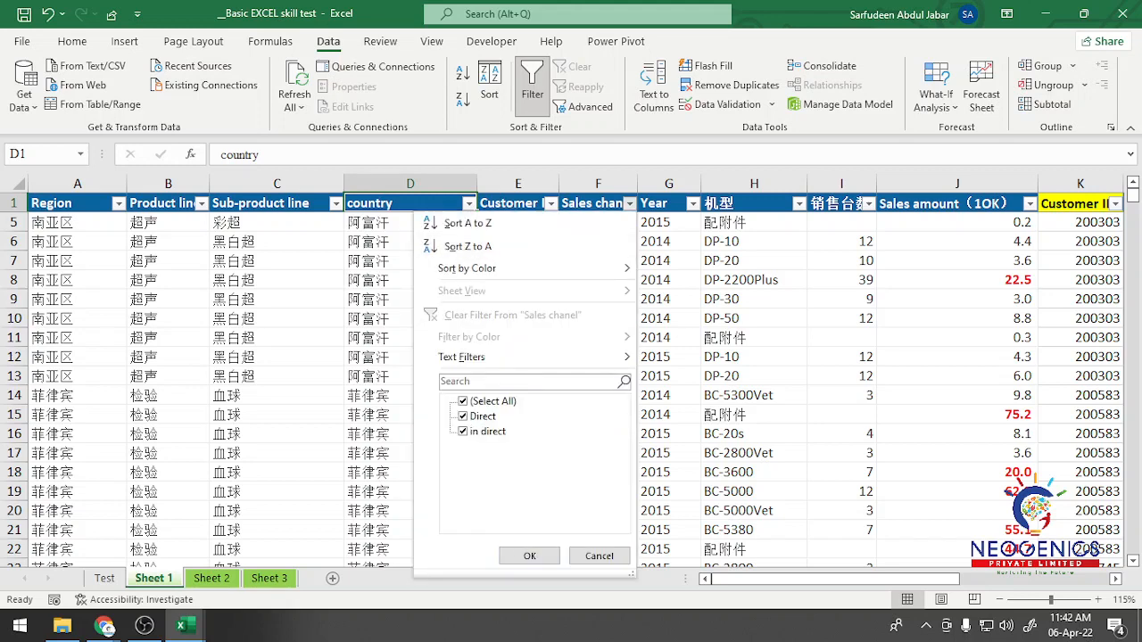
{"action": "left_click", "coordinate": [463, 401]}
{"action": "left_click", "coordinate": [463, 431]}
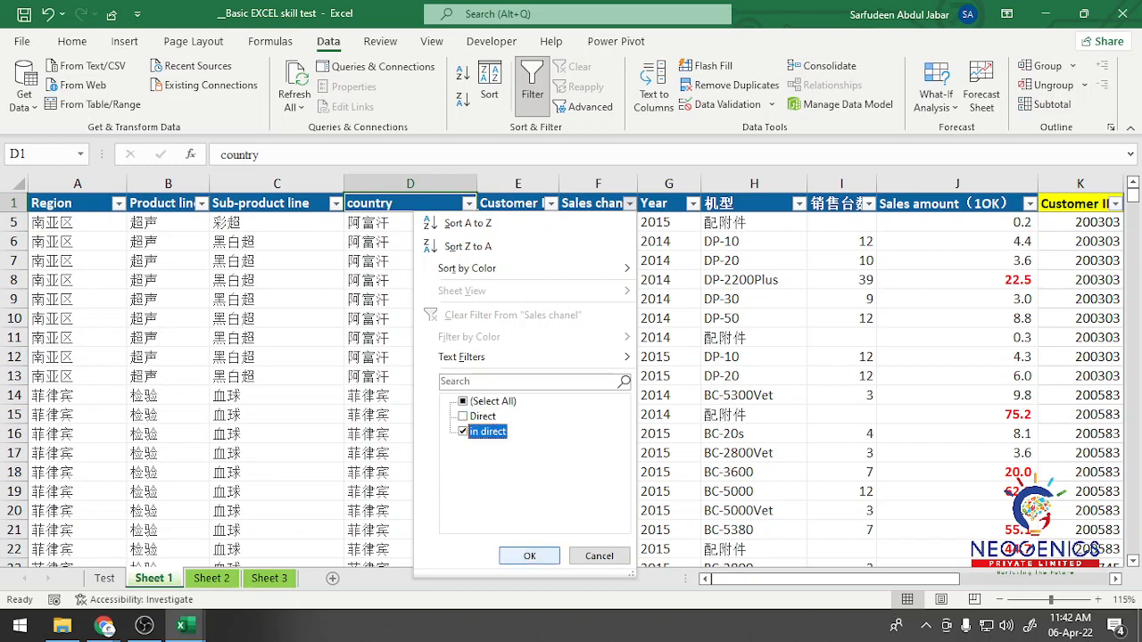
{"action": "left_click", "coordinate": [529, 556]}
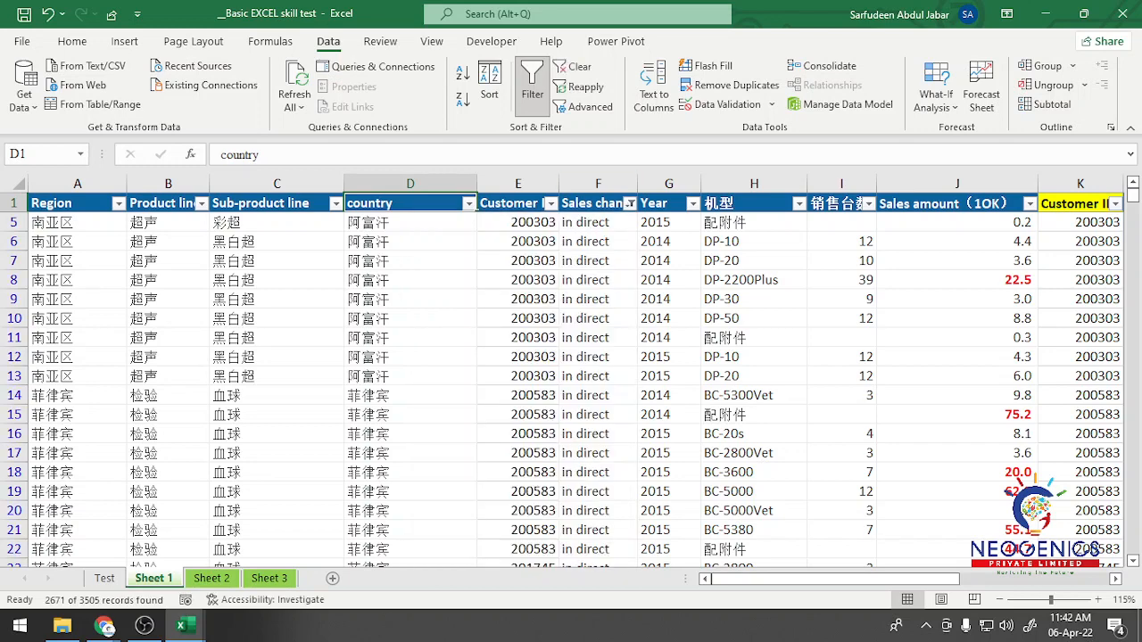
Step: Filter the Year column in Sheet 1 to 2014 only
{"action": "left_click", "coordinate": [693, 204]}
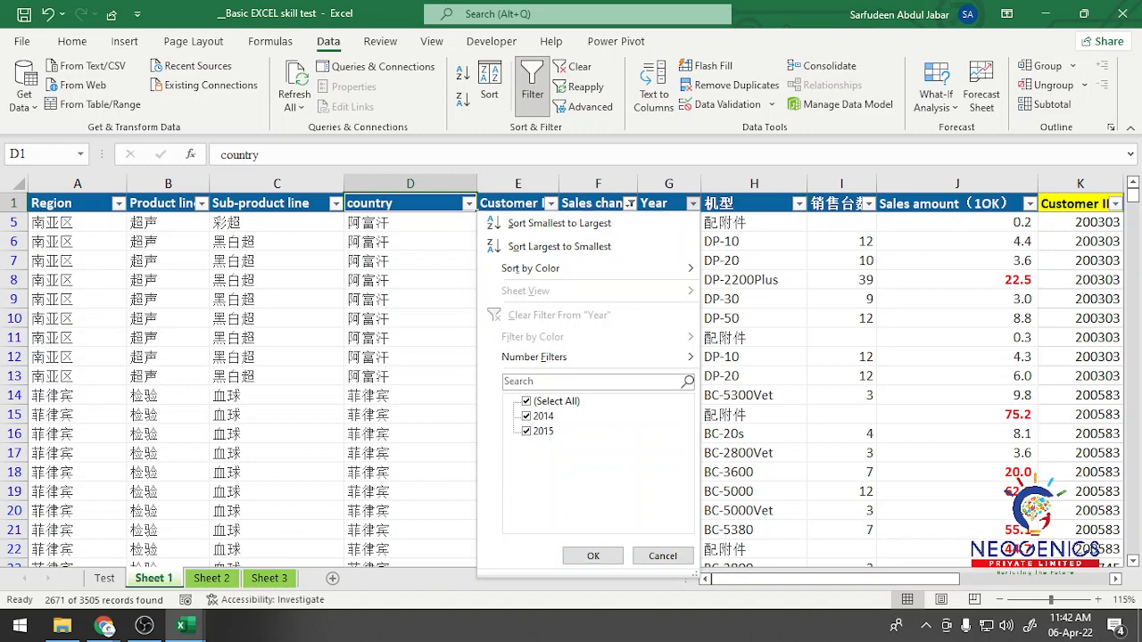
{"action": "left_click", "coordinate": [527, 401]}
{"action": "left_click", "coordinate": [527, 416]}
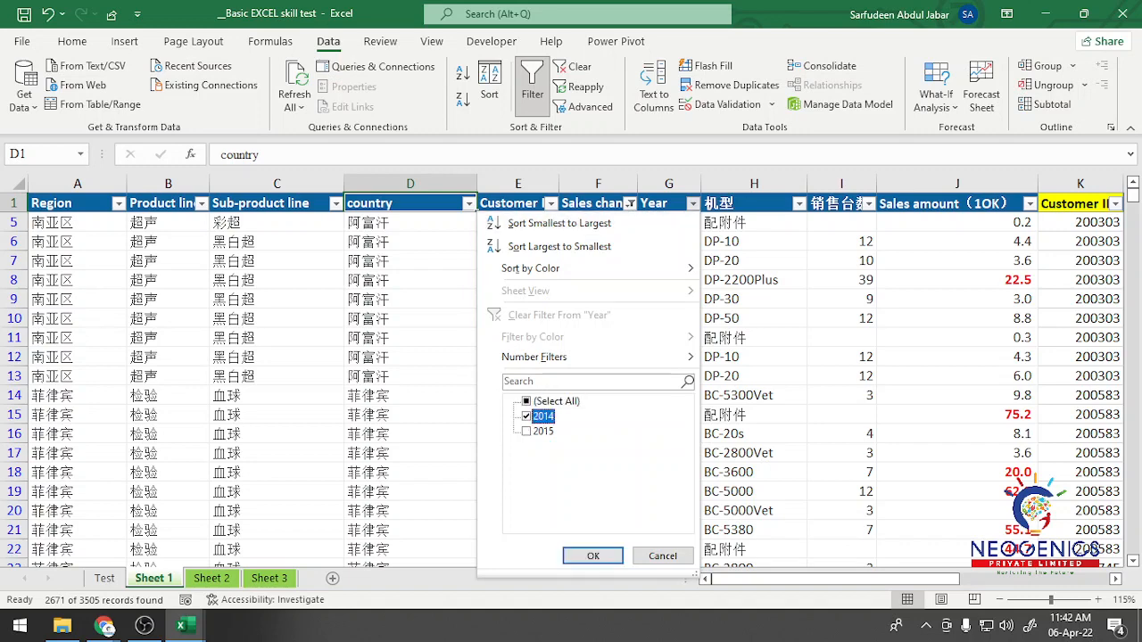
{"action": "key", "text": "Return"}
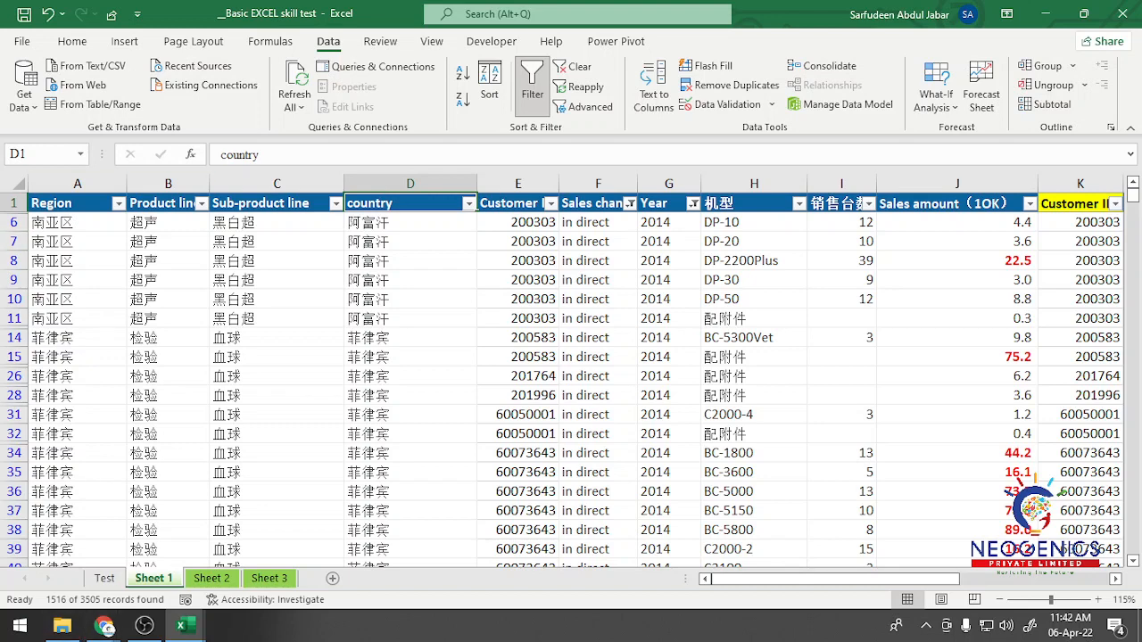
Step: Review the regions offered in the Region column's filter, keeping all of them selected
{"action": "left_click", "coordinate": [118, 203]}
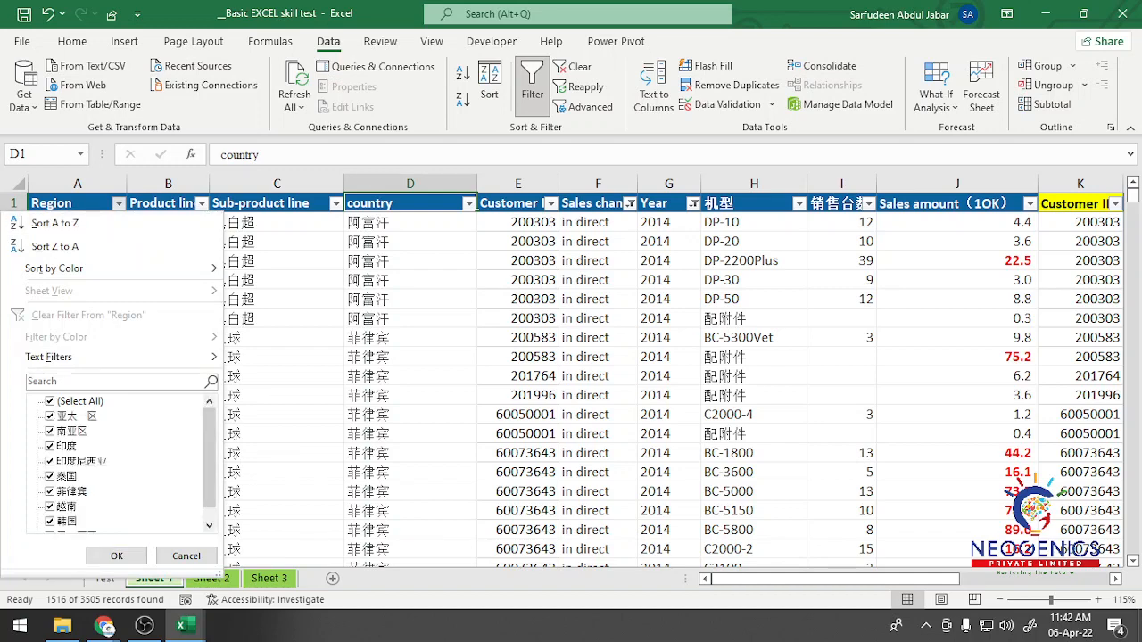
{"action": "left_click", "coordinate": [116, 556]}
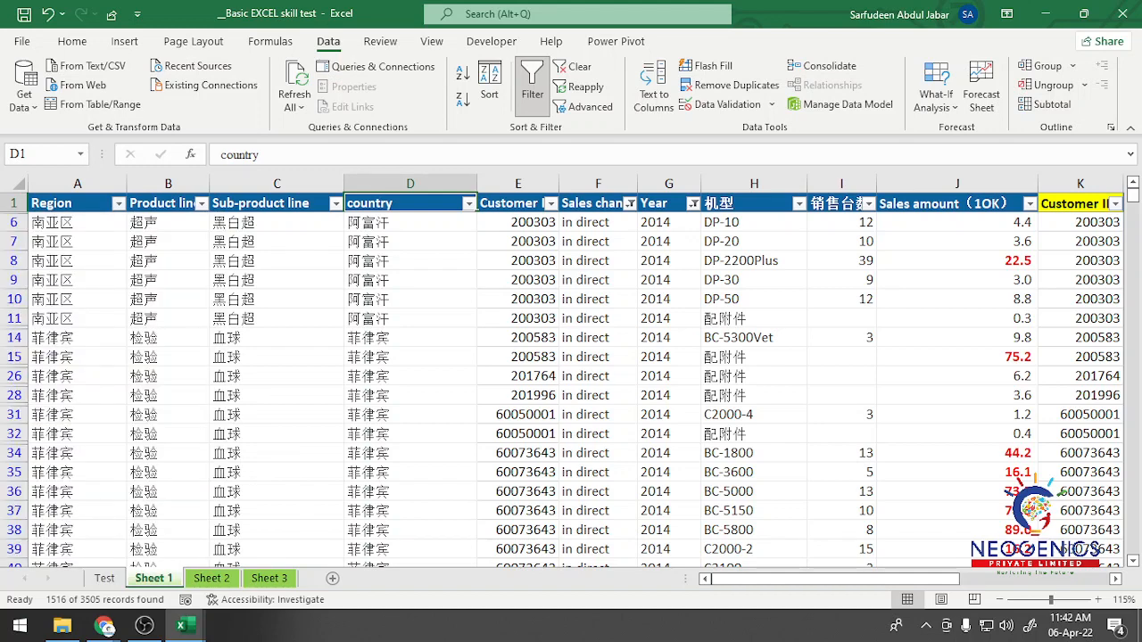
{"action": "scroll", "coordinate": [571, 390], "scroll_direction": "up", "scroll_amount": 1}
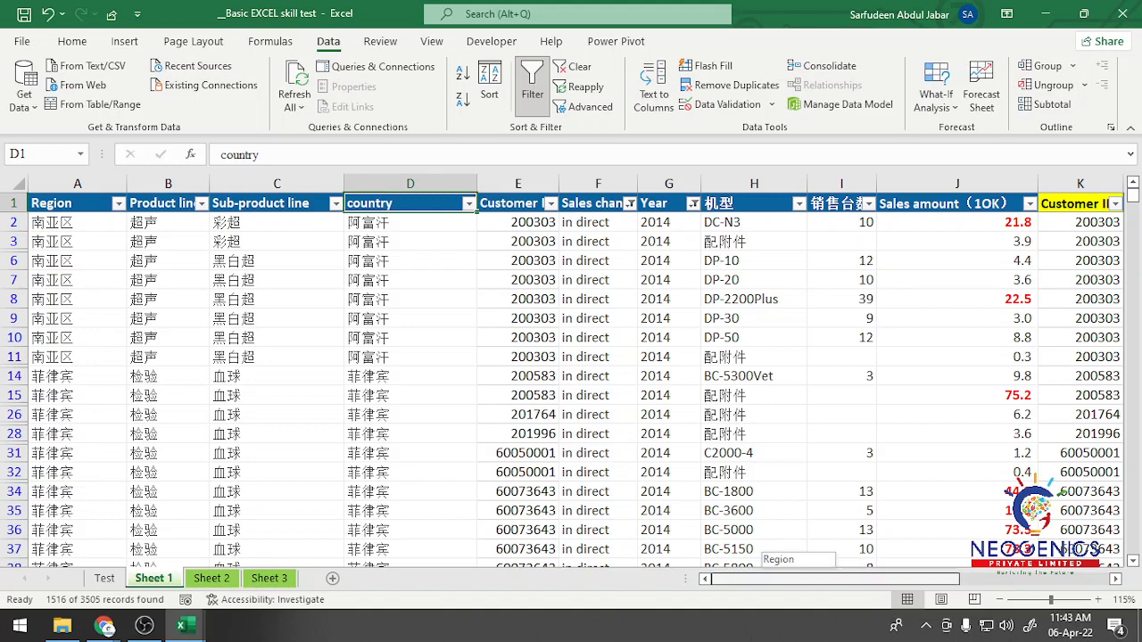
Step: Apply a Top 10 number filter to the Sales amount column, set to show the top 3 items
{"action": "left_click_drag", "start_coordinate": [812, 579], "coordinate": [909, 579]}
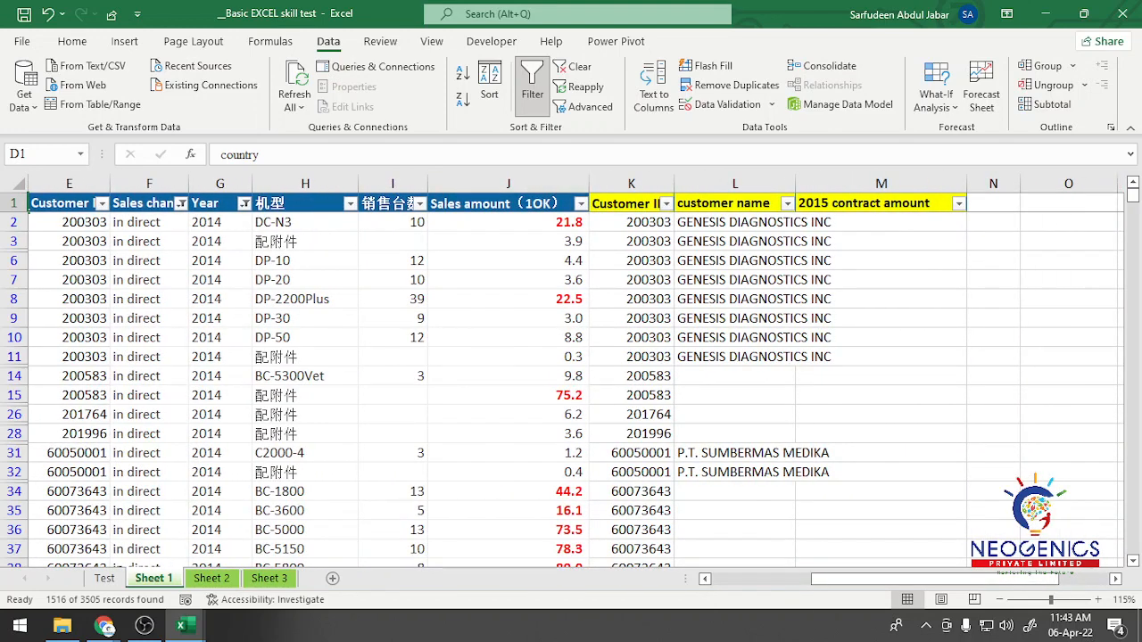
{"action": "left_click", "coordinate": [509, 204]}
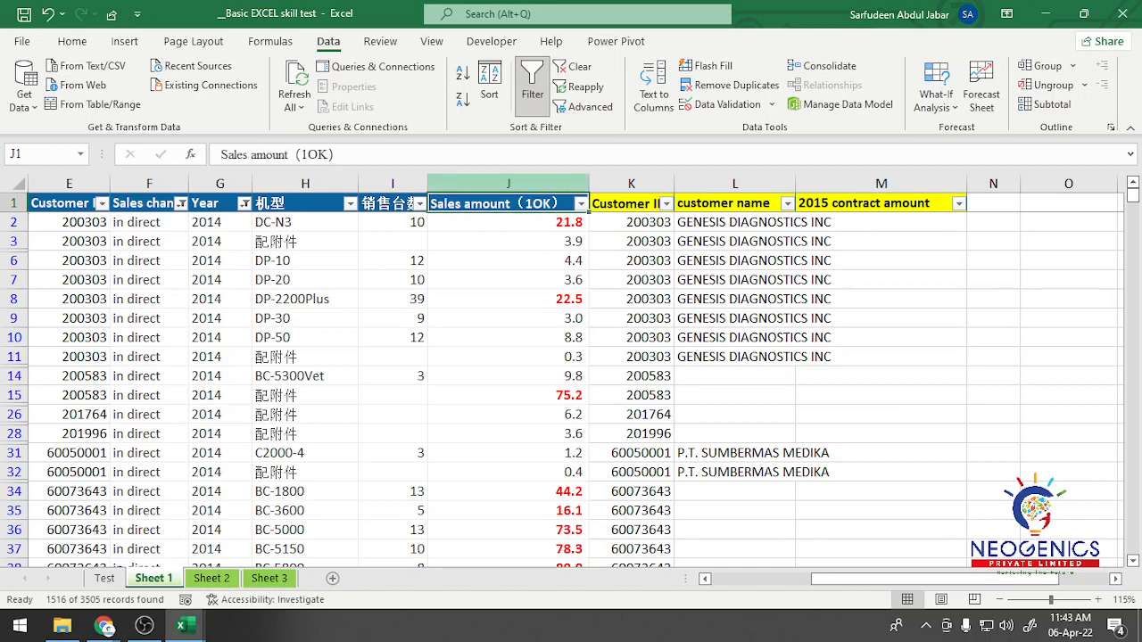
{"action": "left_click", "coordinate": [581, 204]}
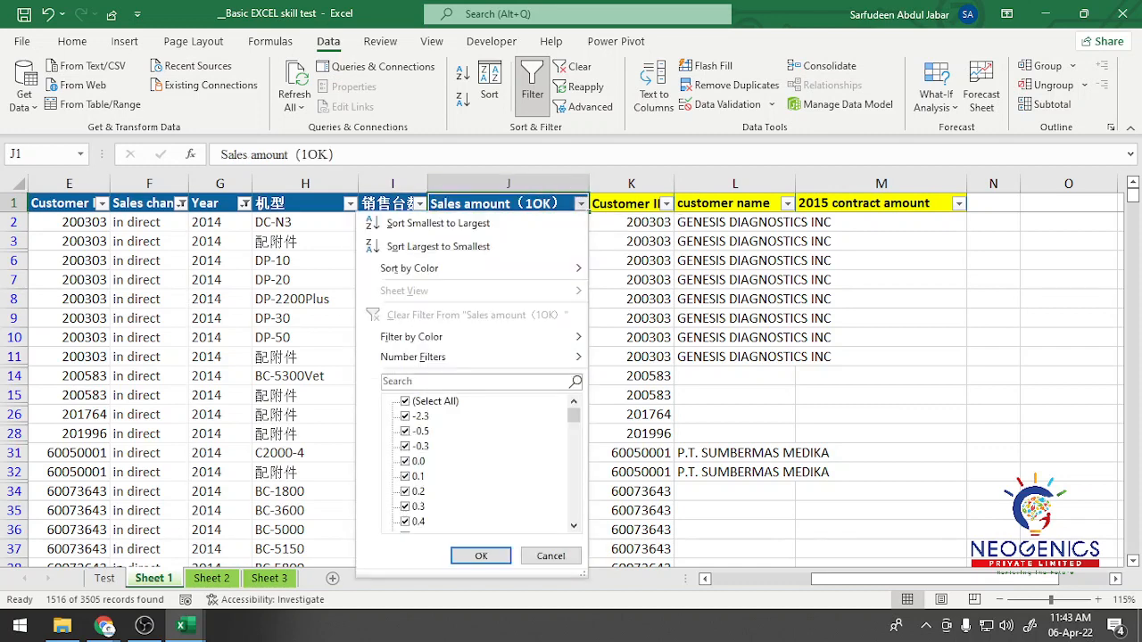
{"action": "mouse_move", "coordinate": [414, 357]}
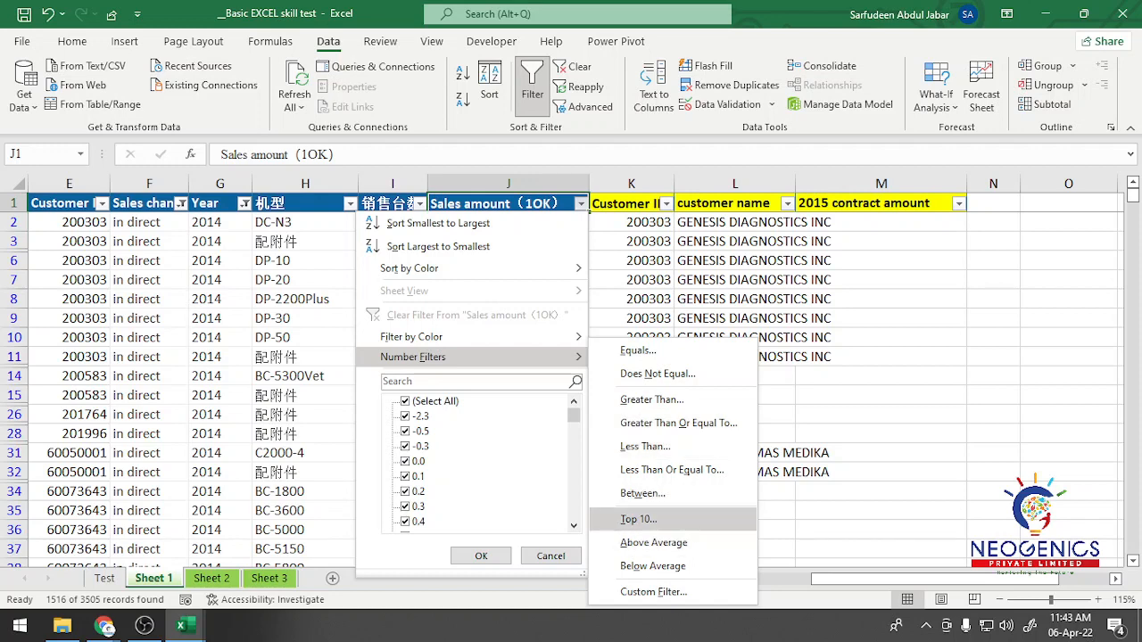
{"action": "left_click", "coordinate": [639, 519]}
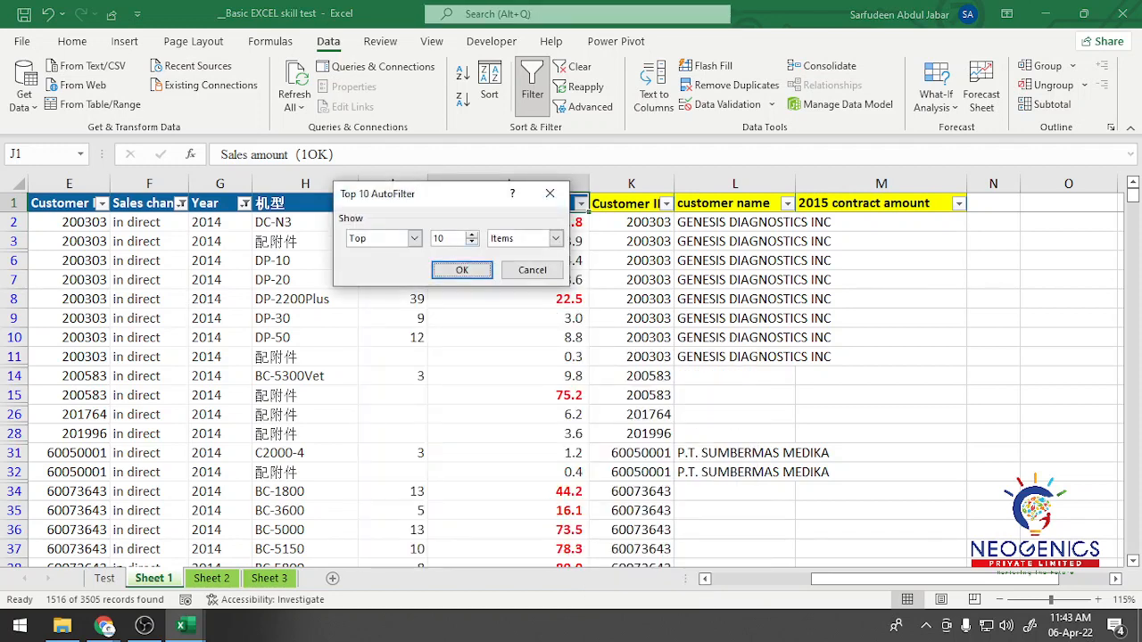
{"action": "left_click", "coordinate": [472, 242]}
{"action": "left_click", "coordinate": [472, 243]}
{"action": "left_click", "coordinate": [472, 243]}
{"action": "left_click", "coordinate": [472, 243]}
{"action": "left_click", "coordinate": [472, 243]}
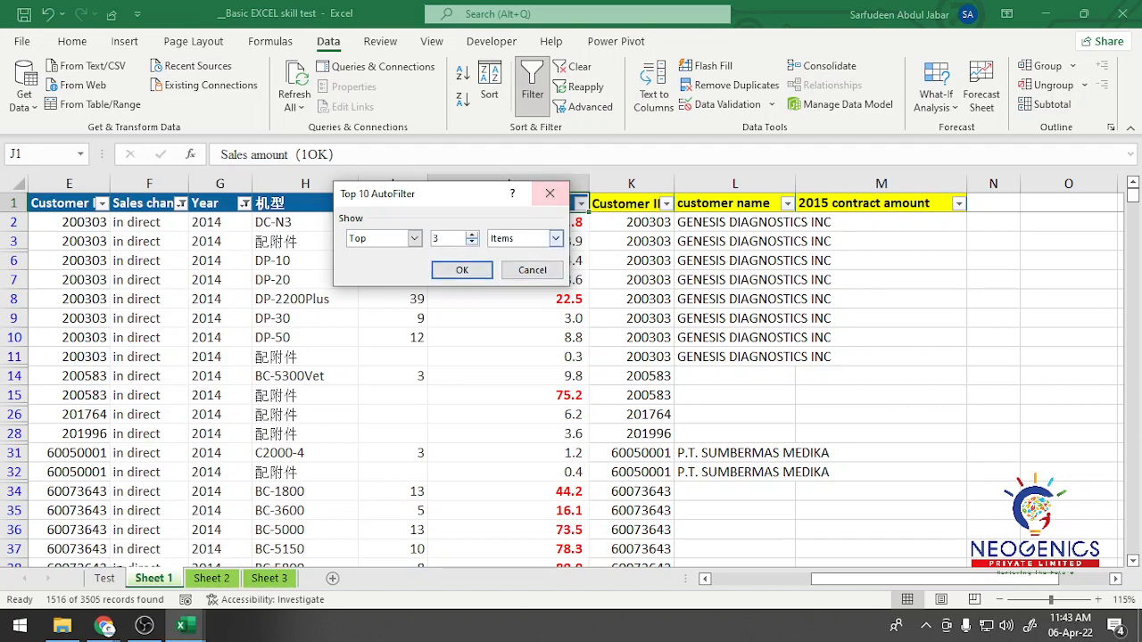
{"action": "left_click", "coordinate": [555, 238]}
{"action": "left_click", "coordinate": [518, 250]}
{"action": "left_click", "coordinate": [461, 269]}
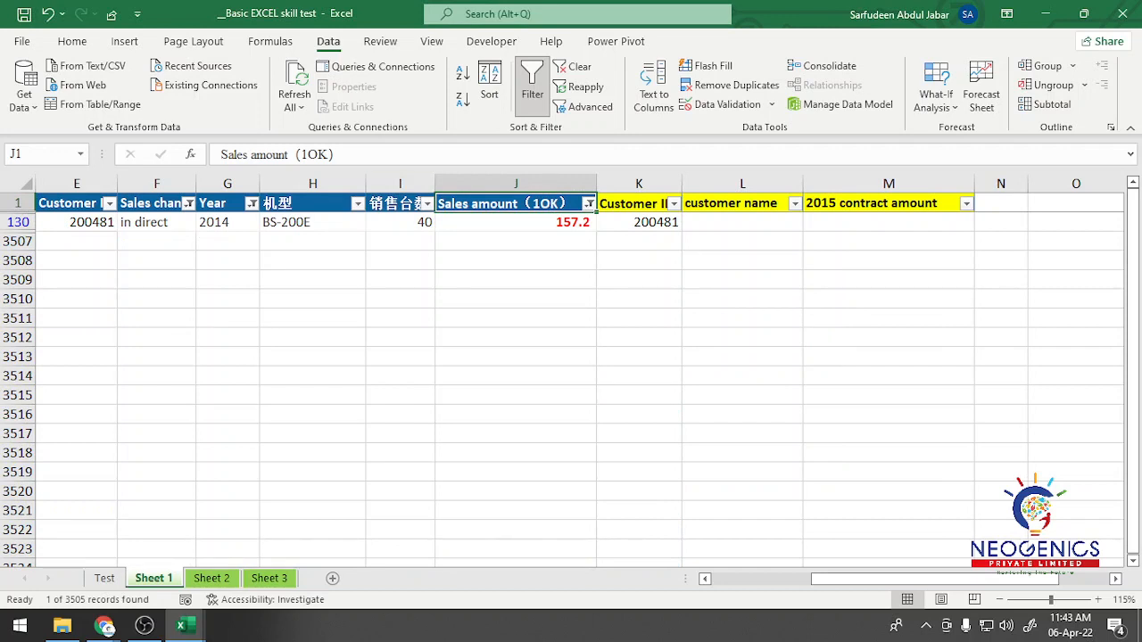
Step: Clear the Sales amount filter and all remaining filters in Sheet 1, and turn off filtering for its header row
{"action": "left_click", "coordinate": [589, 203]}
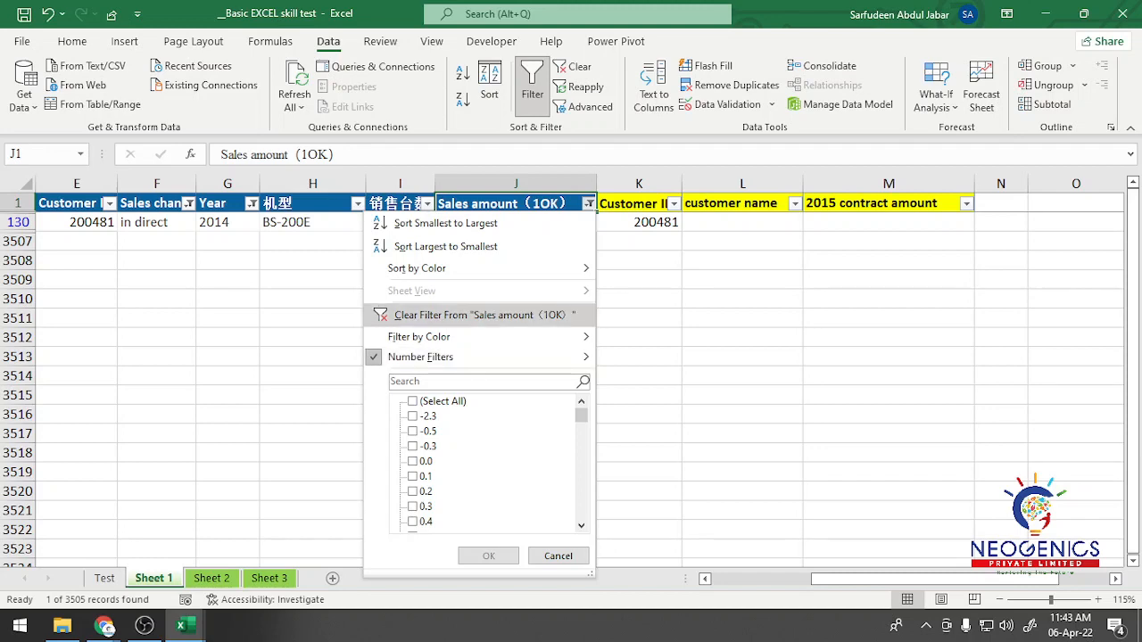
{"action": "left_click", "coordinate": [482, 315]}
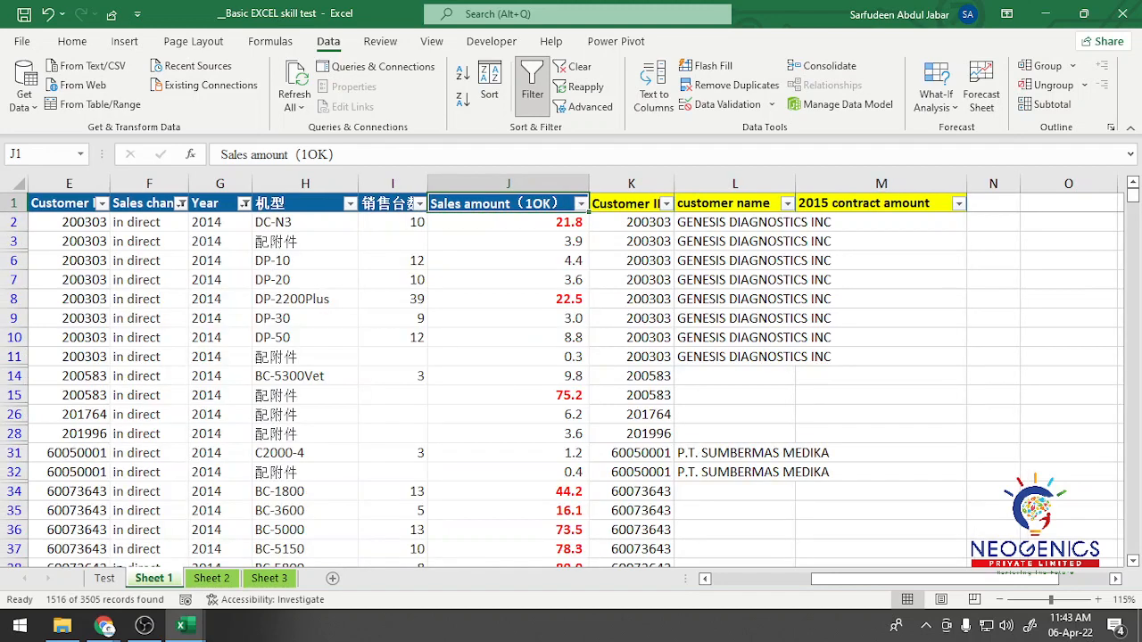
{"action": "left_click", "coordinate": [574, 66]}
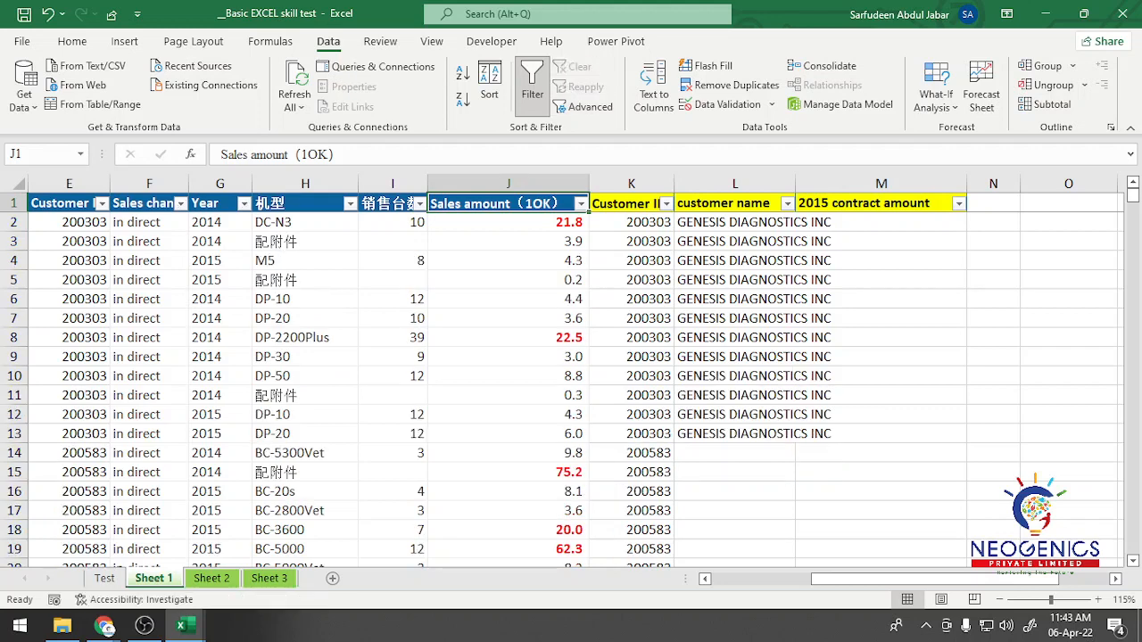
{"action": "left_click", "coordinate": [533, 86]}
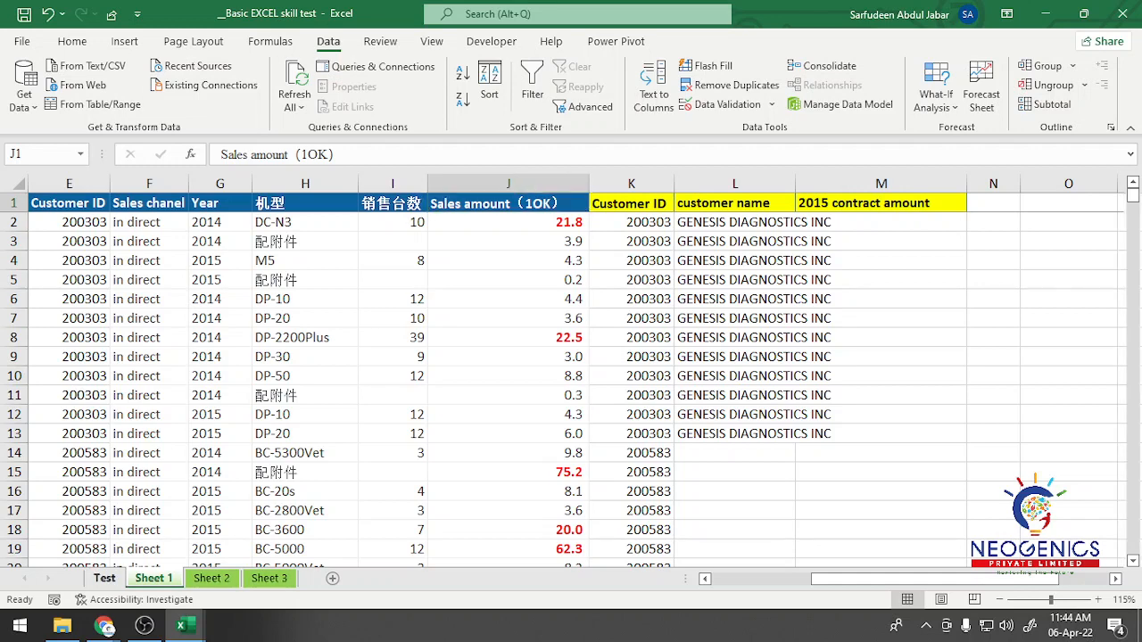
Step: Check the top 3 task on the Test sheet, and add a new worksheet after Sheet 1 named Analyse Sheet
{"action": "left_click", "coordinate": [104, 578]}
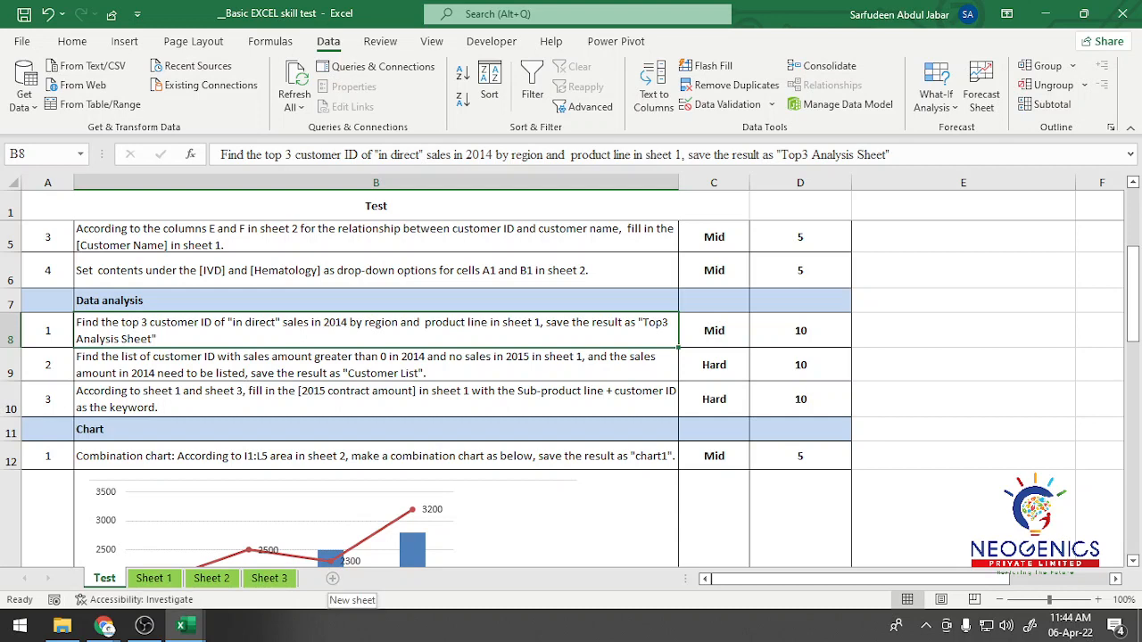
{"action": "left_click", "coordinate": [154, 578]}
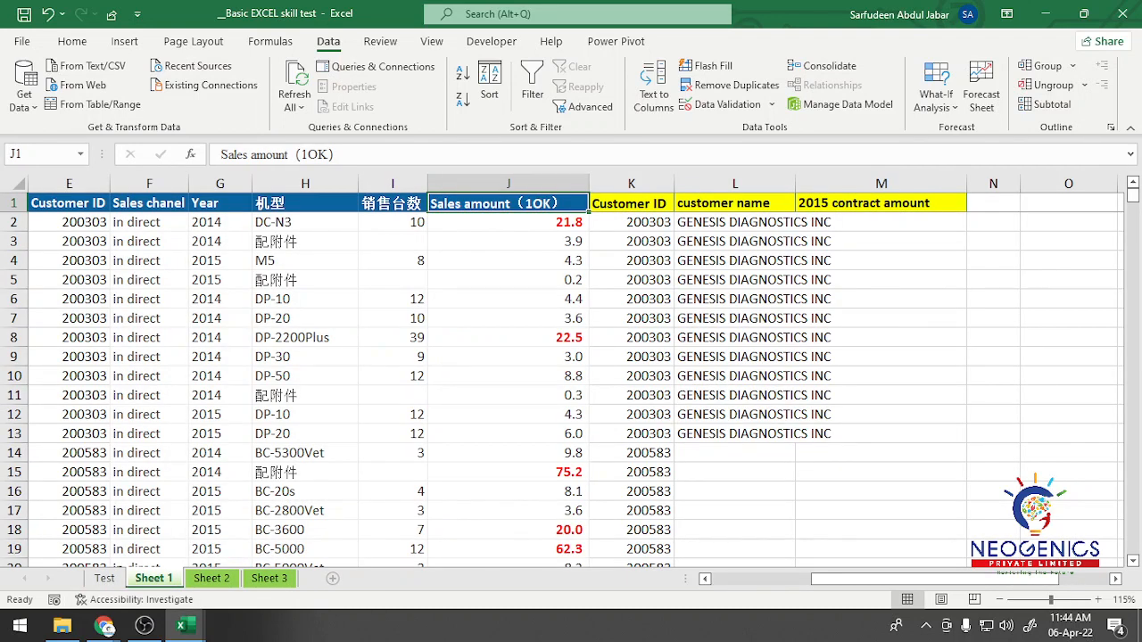
{"action": "left_click", "coordinate": [332, 579]}
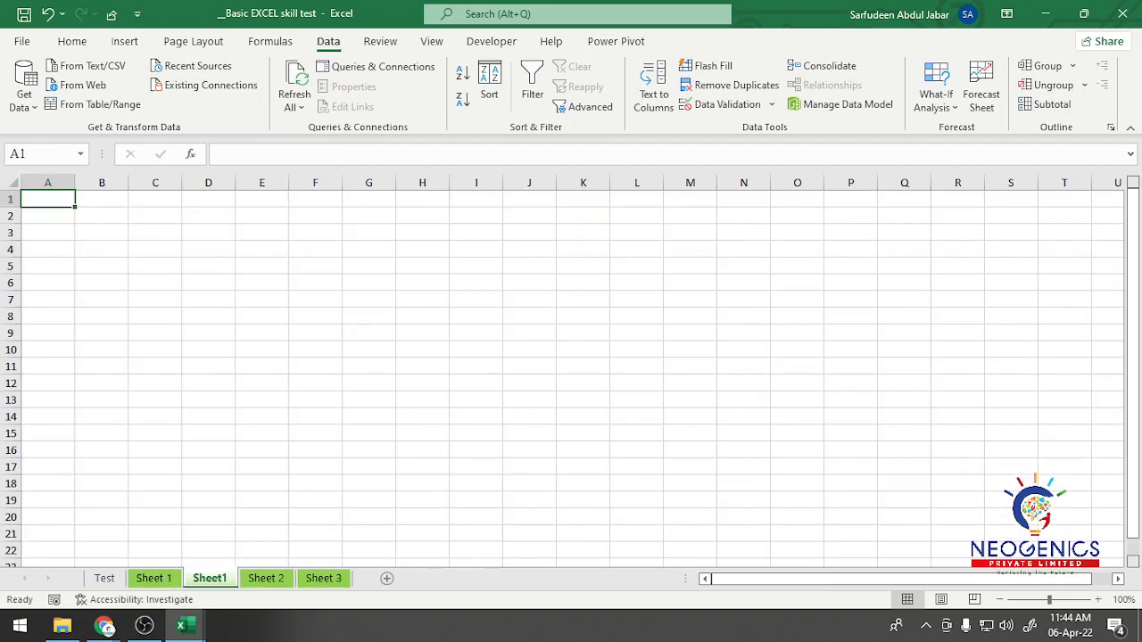
{"action": "double_click", "coordinate": [210, 578]}
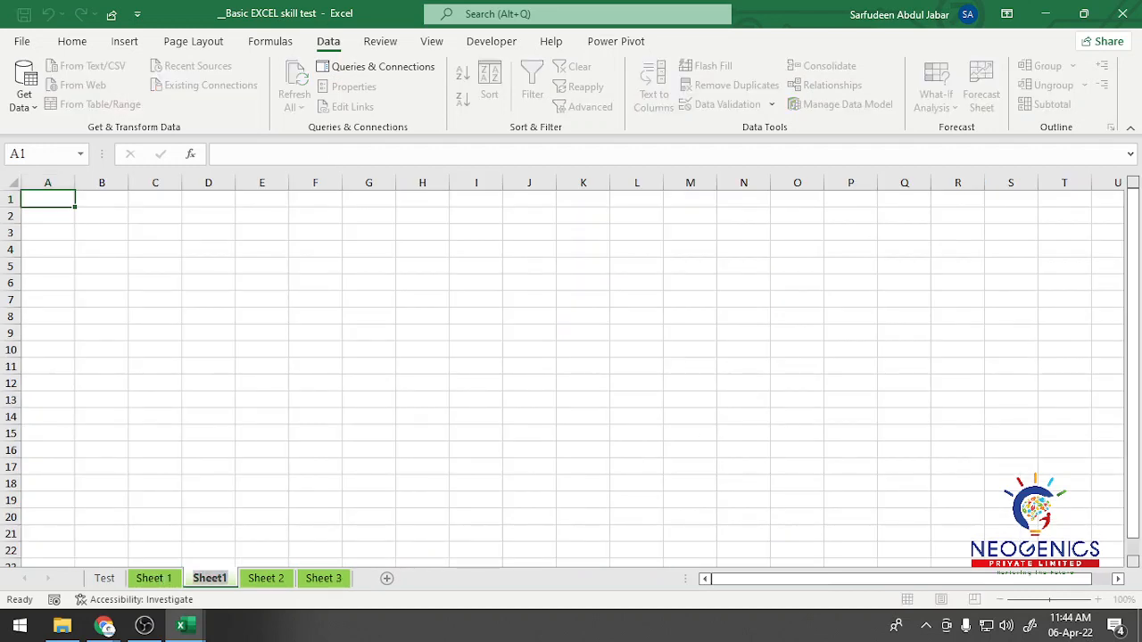
{"action": "type", "text": "A"}
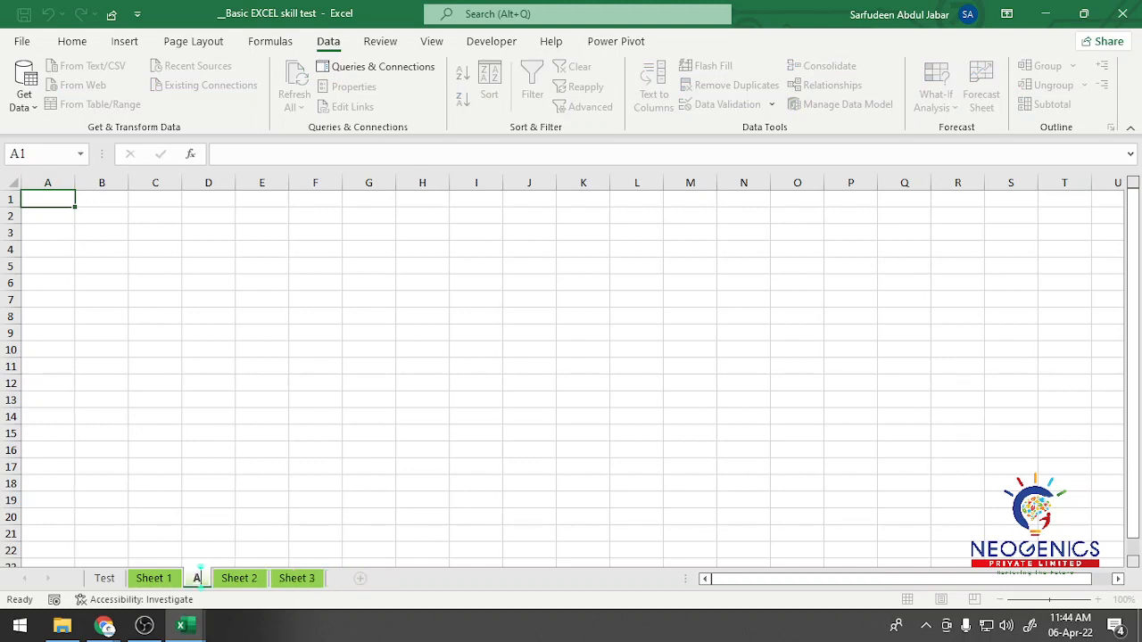
{"action": "type", "text": "nal"}
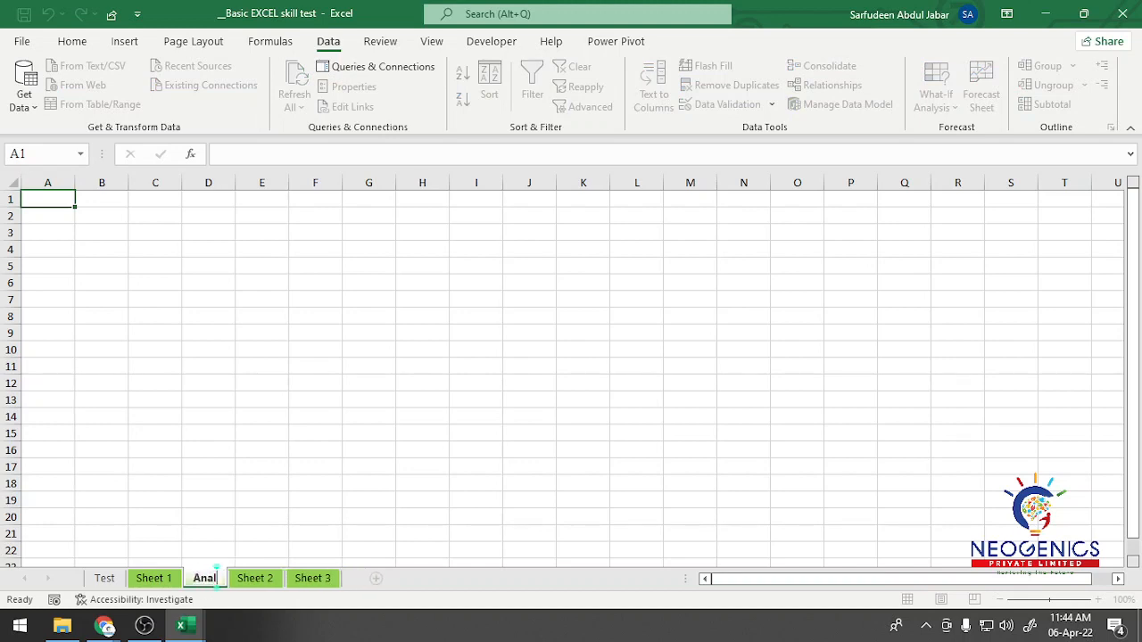
{"action": "type", "text": "yse Sheet"}
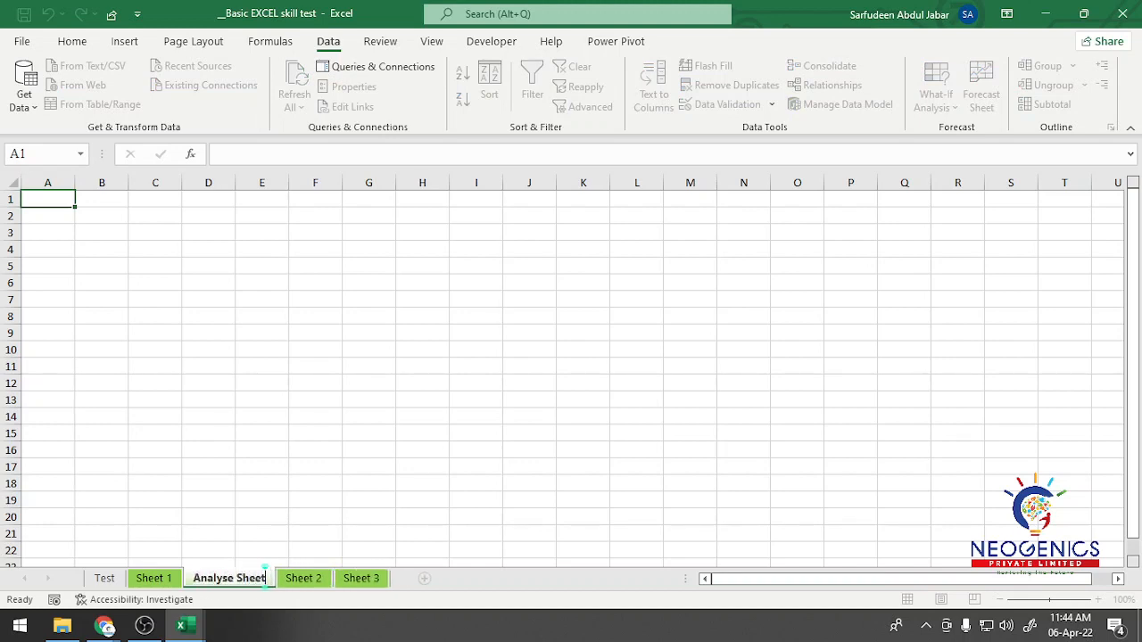
{"action": "left_click", "coordinate": [262, 467]}
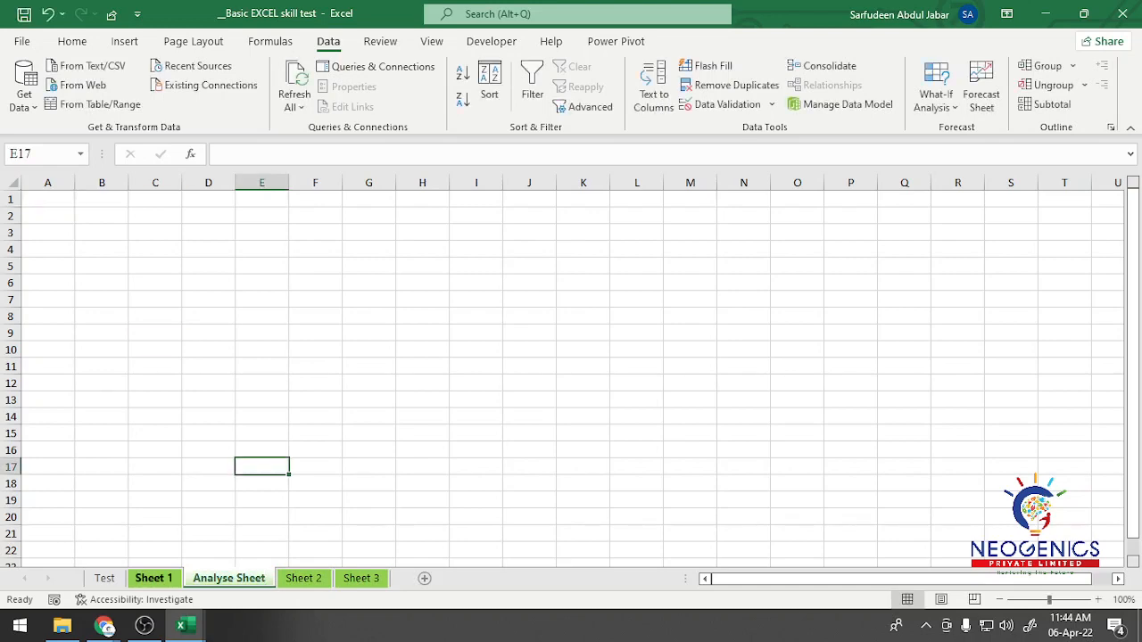
Step: Copy Sheet 1's full header row, from Region through 2015 contract amount, into the Analyse Sheet starting at A1
{"action": "left_click", "coordinate": [154, 578]}
{"action": "left_click_drag", "start_coordinate": [878, 579], "coordinate": [773, 579]}
{"action": "left_click", "coordinate": [125, 204]}
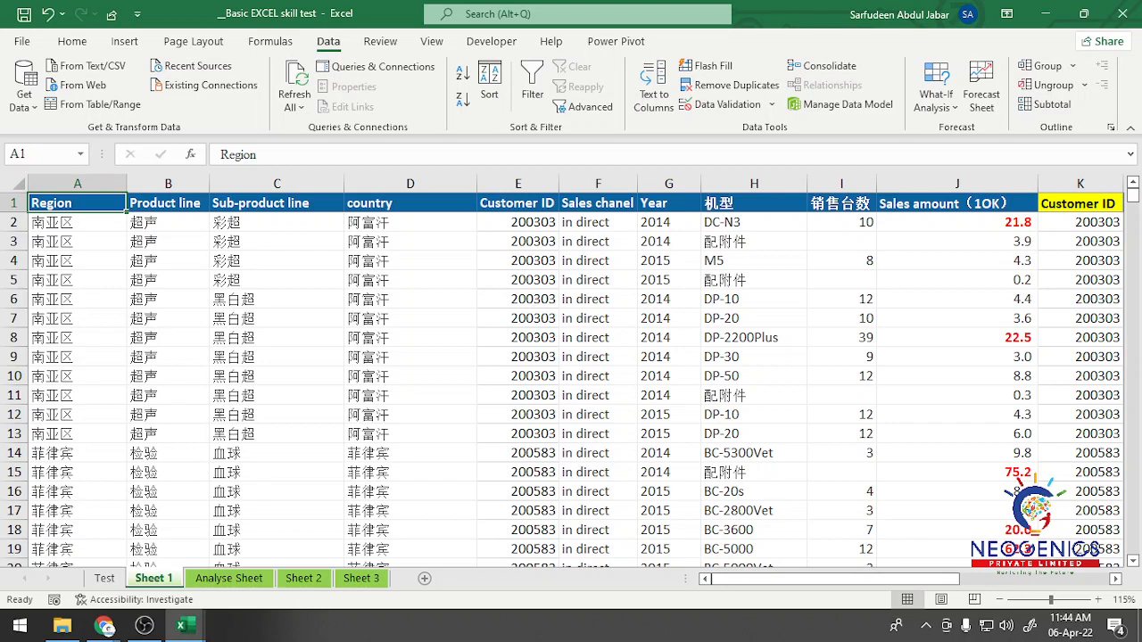
{"action": "key", "text": "ctrl+shift+Right"}
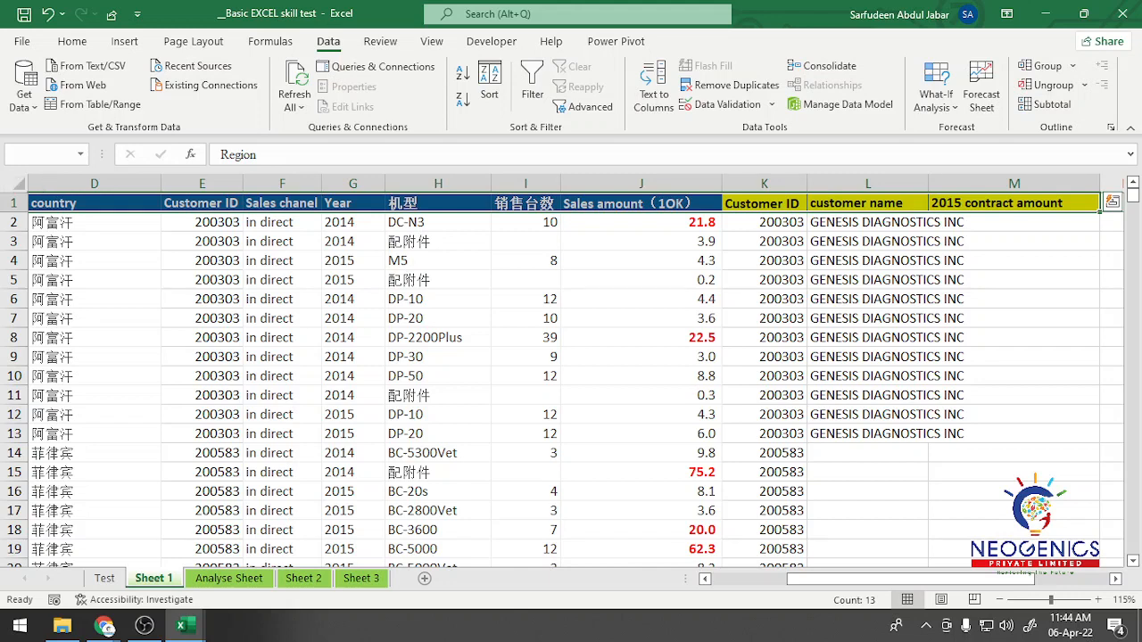
{"action": "key", "text": "ctrl+c"}
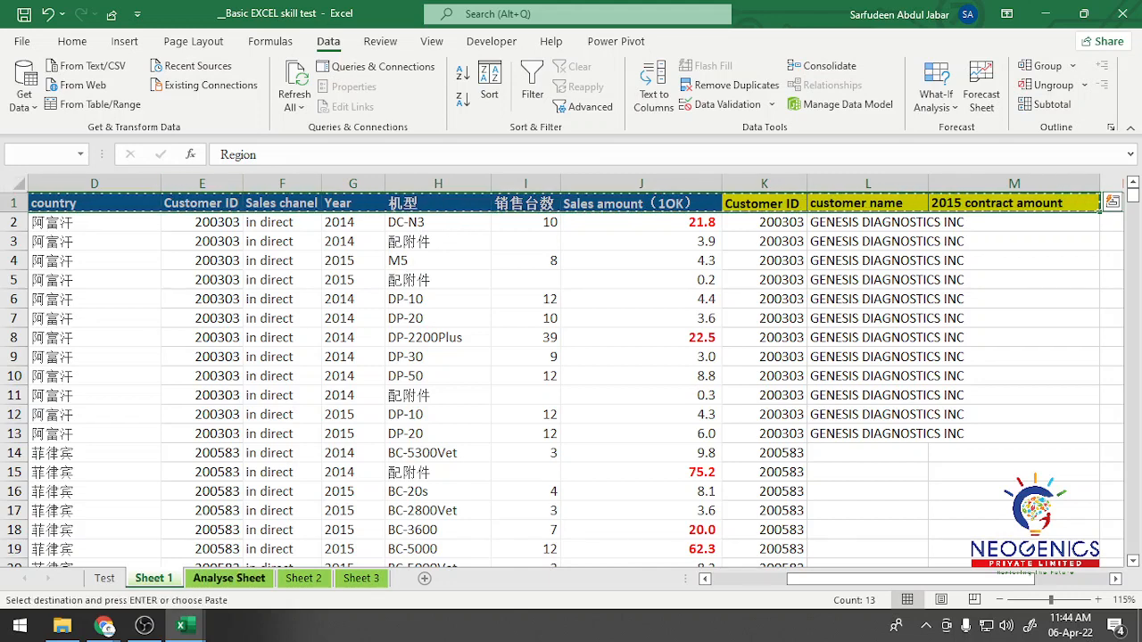
{"action": "key", "text": "ctrl+Page_Down"}
{"action": "key", "text": "ctrl+Home"}
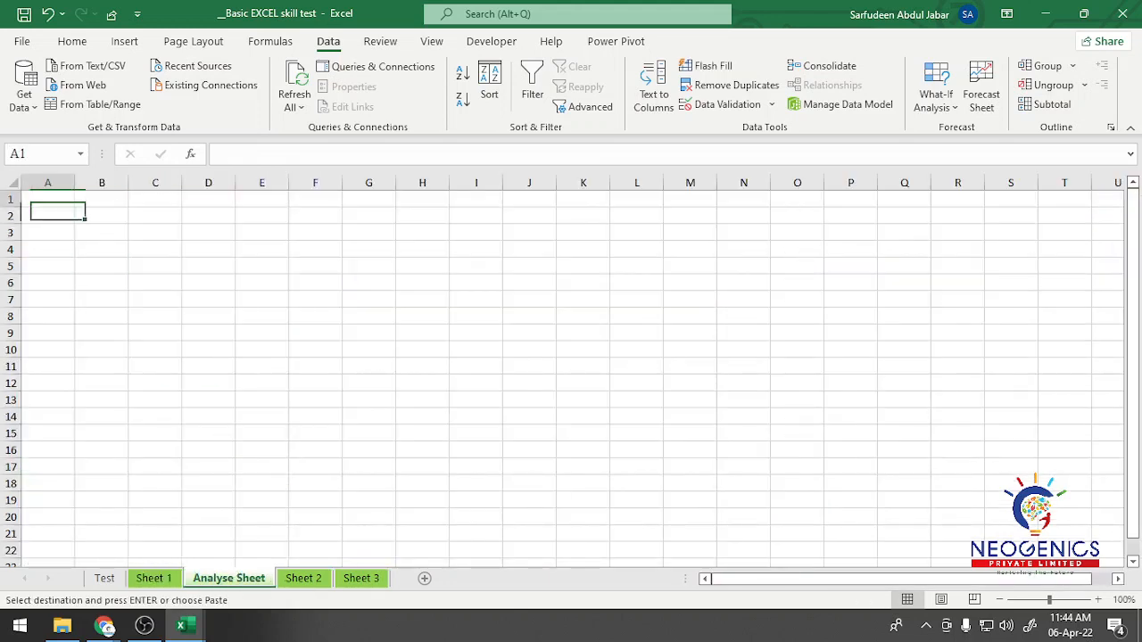
{"action": "key", "text": "ctrl+v"}
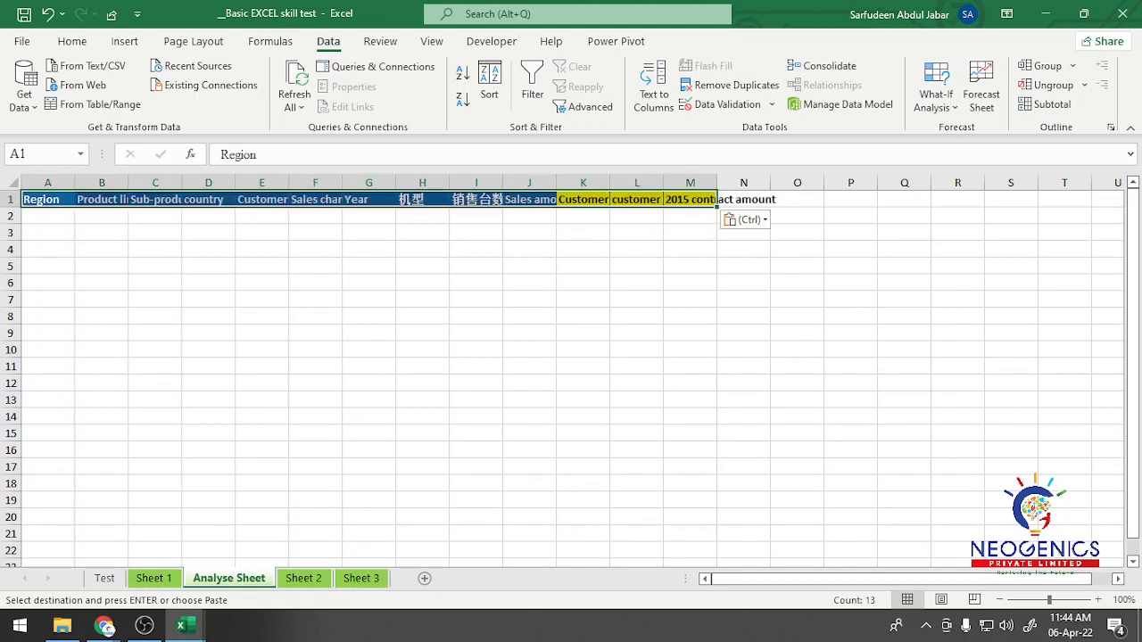
Step: Paste a second copy of the header row into the Analyse Sheet starting at A5
{"action": "left_click", "coordinate": [48, 266]}
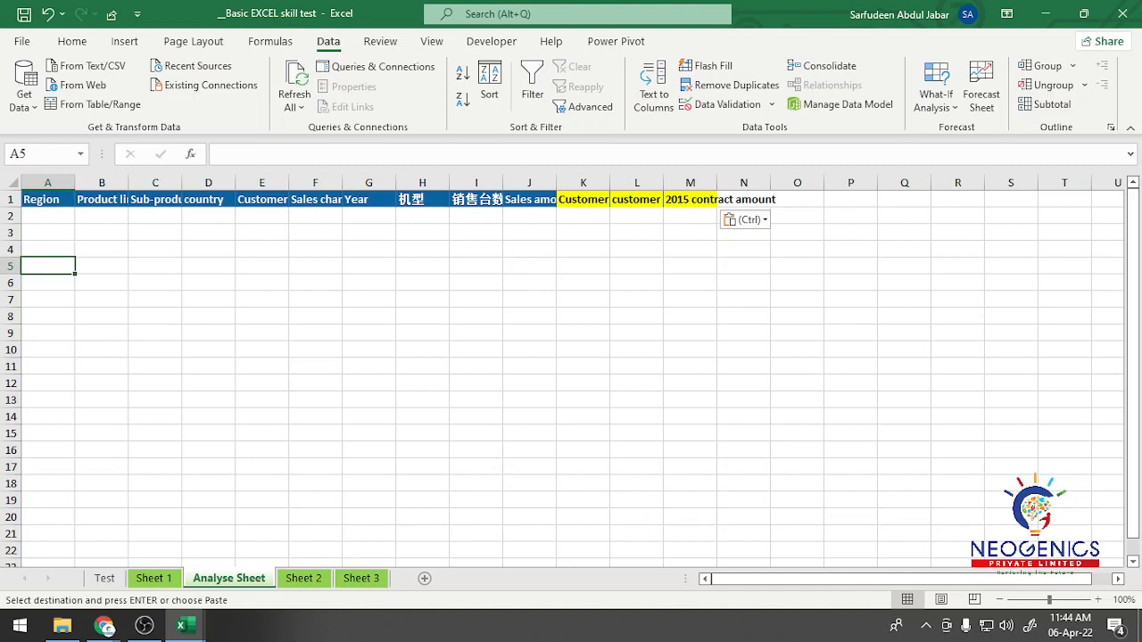
{"action": "key", "text": "ctrl+v"}
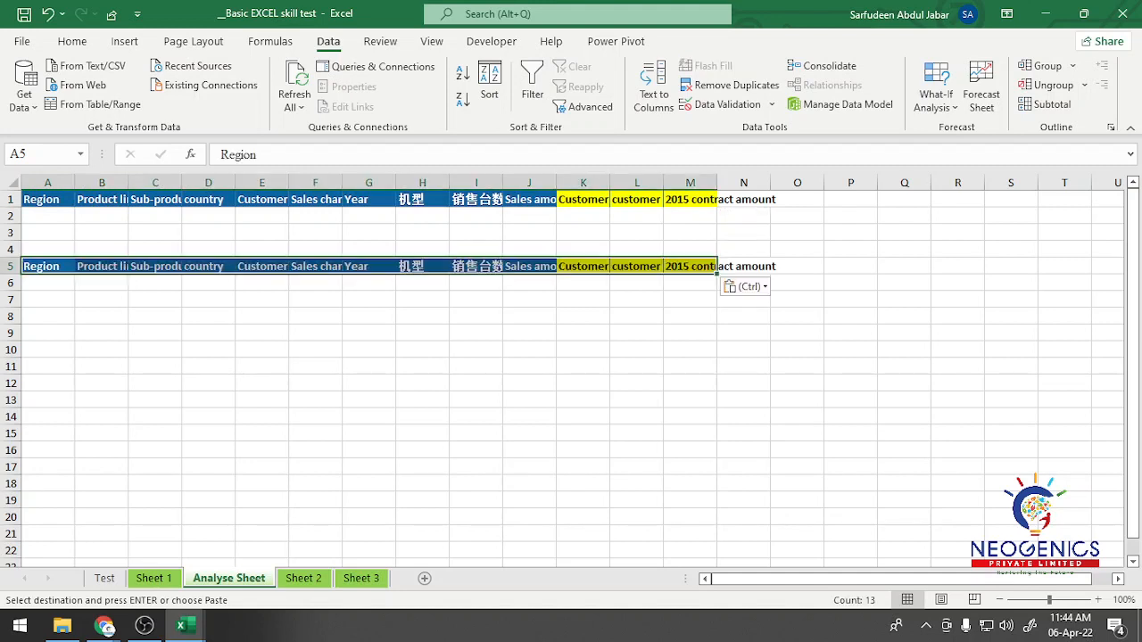
{"action": "left_click", "coordinate": [530, 300]}
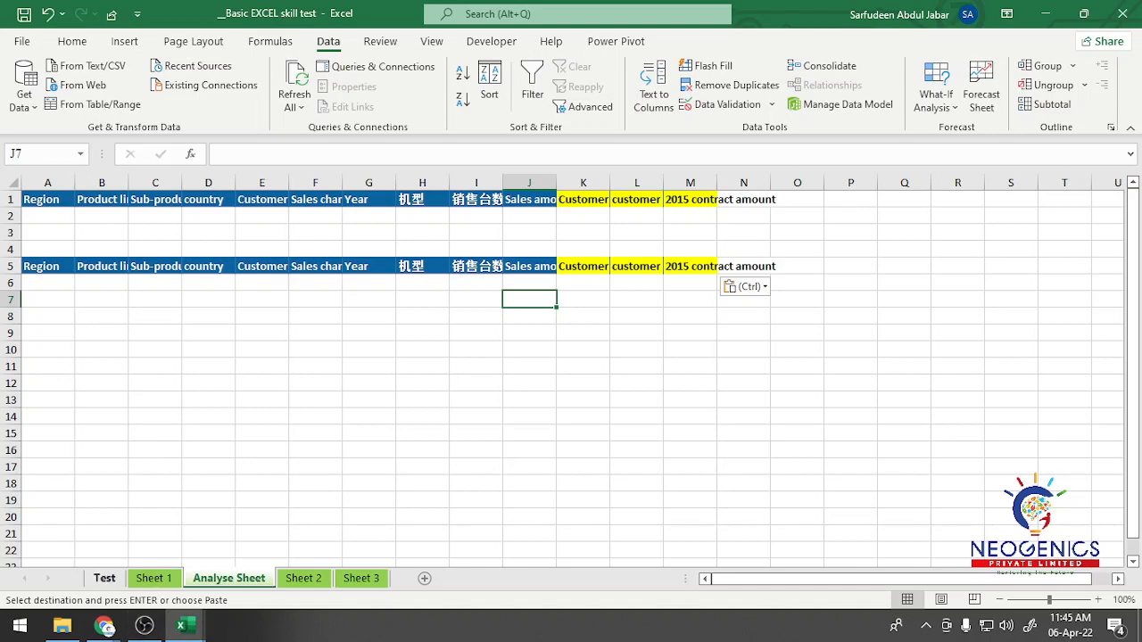
Step: Reread the top 3 customer ID task on the Test sheet and review the matching columns in Sheet 1, ending the pending copy
{"action": "left_click", "coordinate": [105, 578]}
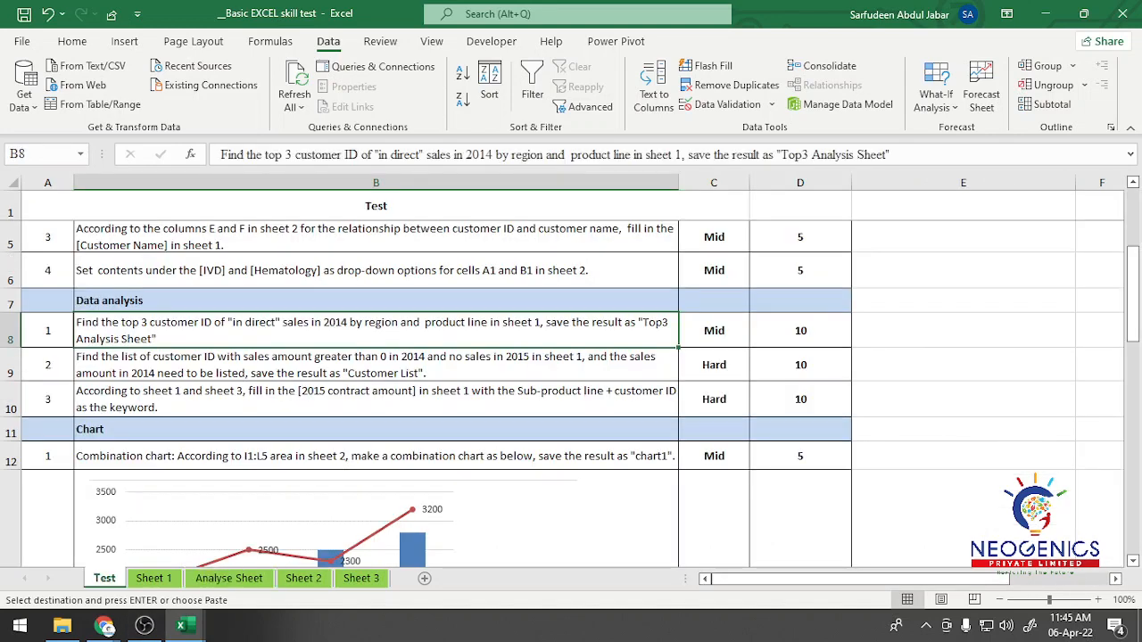
{"action": "scroll", "coordinate": [571, 375], "scroll_direction": "up", "scroll_amount": 1}
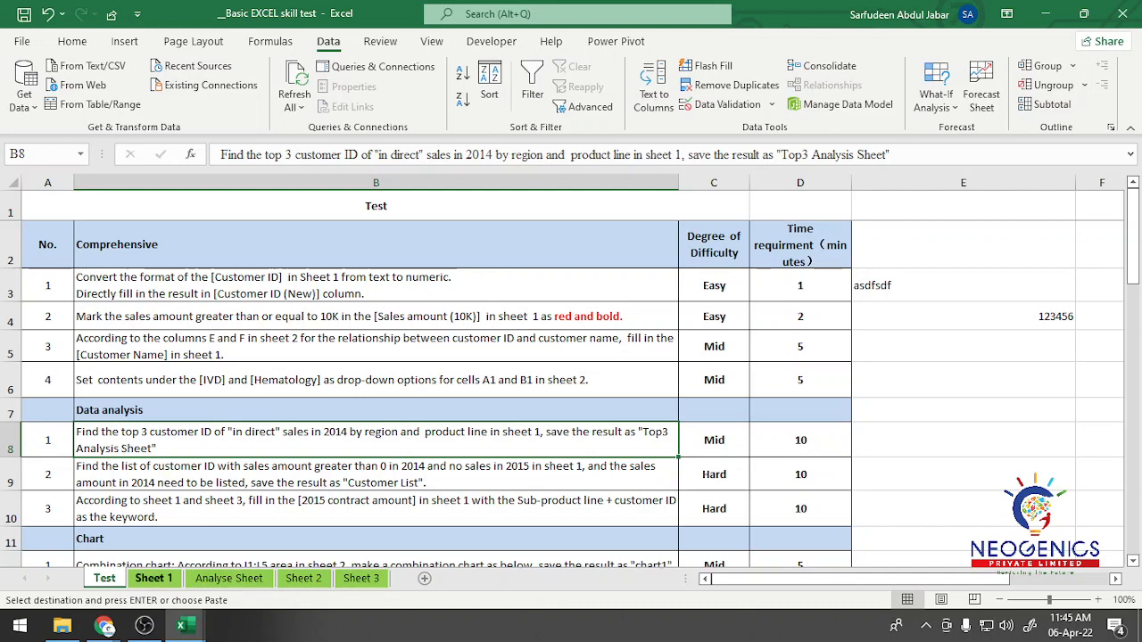
{"action": "left_click", "coordinate": [147, 579]}
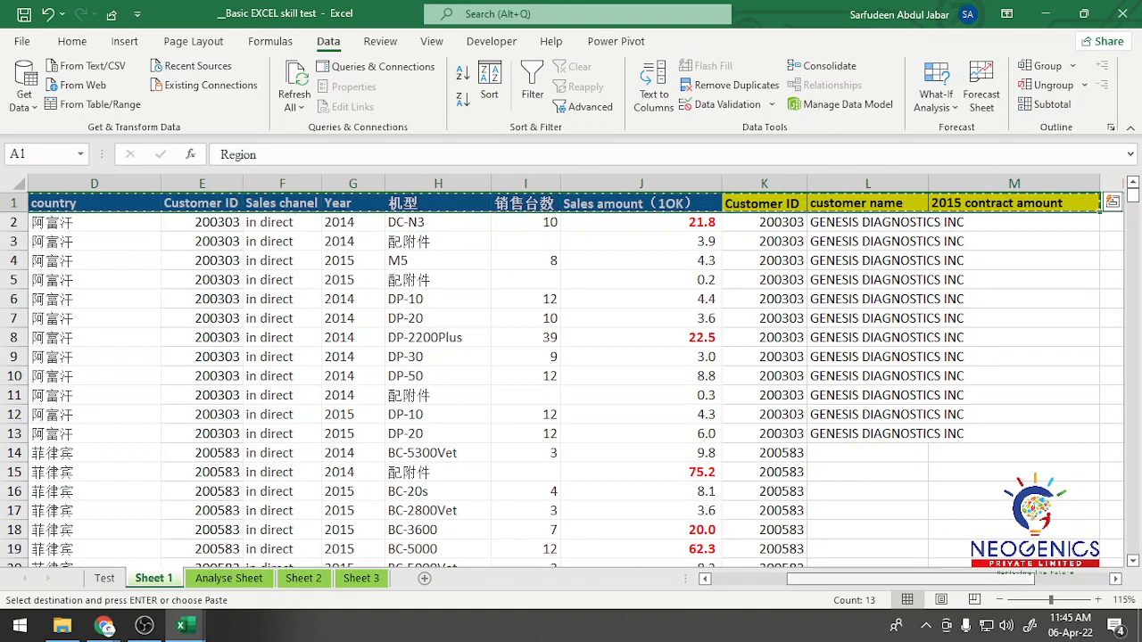
{"action": "left_click_drag", "start_coordinate": [897, 580], "coordinate": [804, 580]}
{"action": "key", "text": "Escape"}
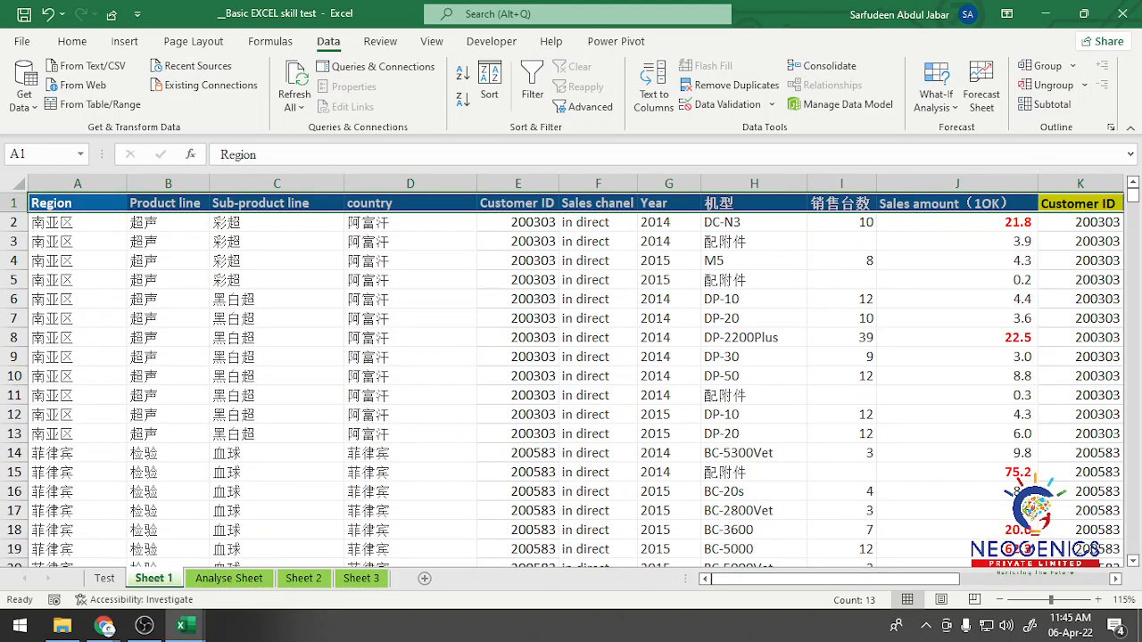
Step: Copy the in direct and 2014 values from Sheet 1 into F2:G2 of the Analyse Sheet as criteria, and select F1:G2
{"action": "left_click", "coordinate": [229, 579]}
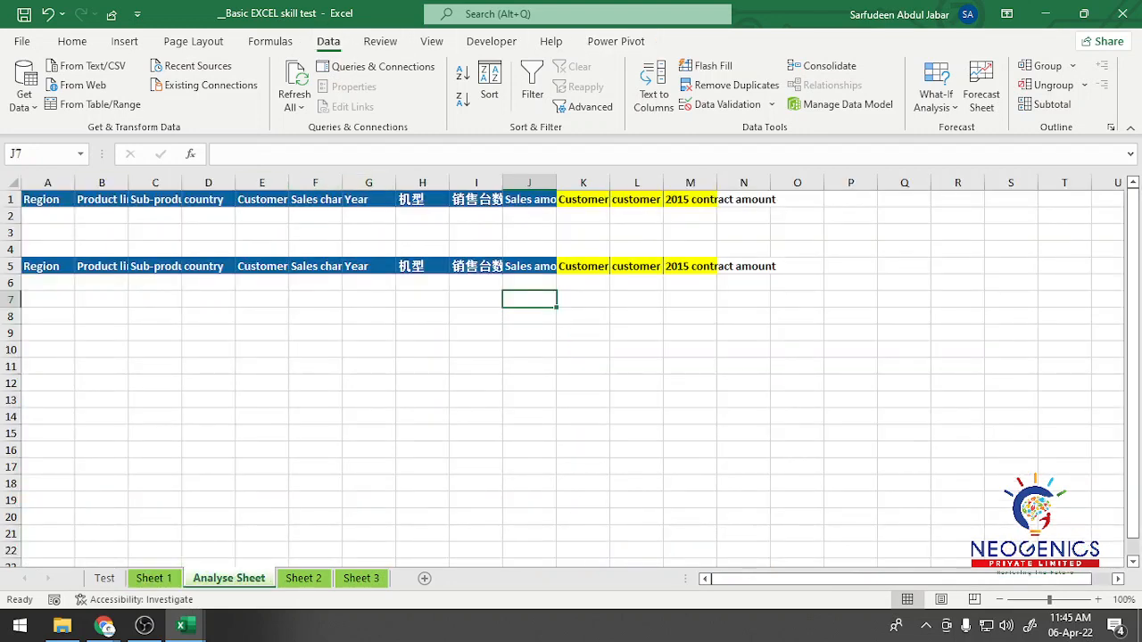
{"action": "left_click", "coordinate": [529, 216]}
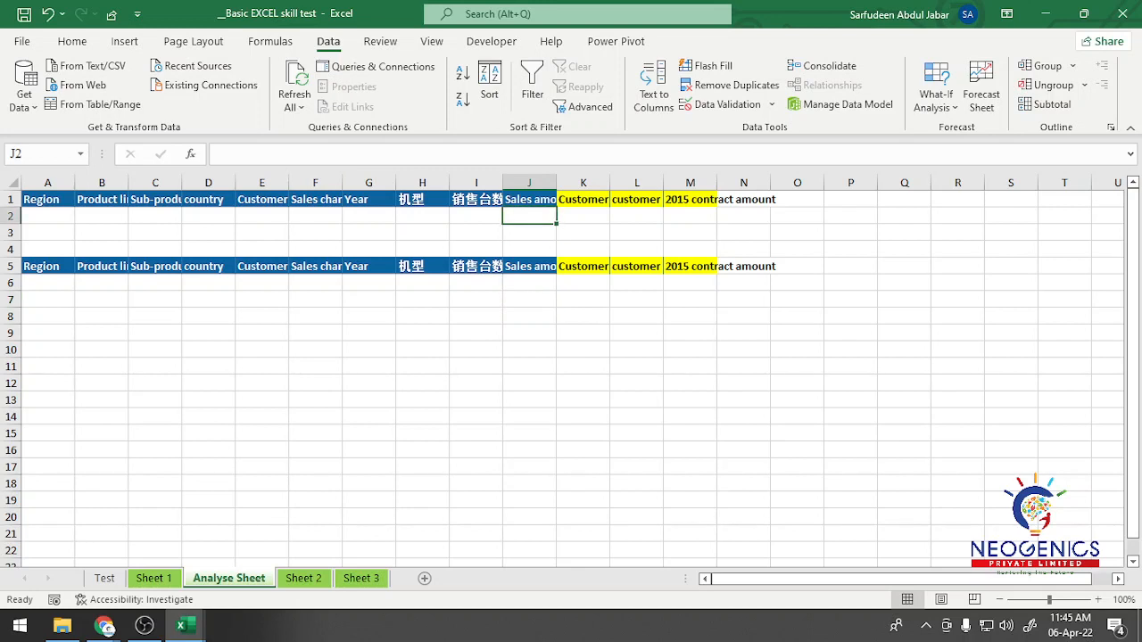
{"action": "left_click", "coordinate": [315, 216]}
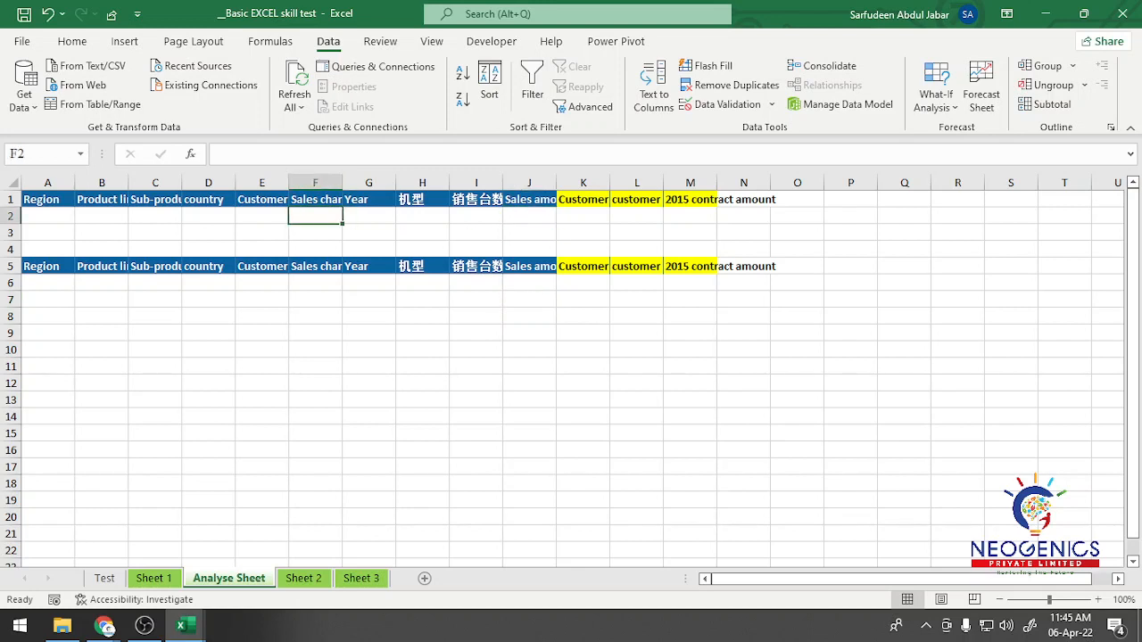
{"action": "left_click", "coordinate": [150, 578]}
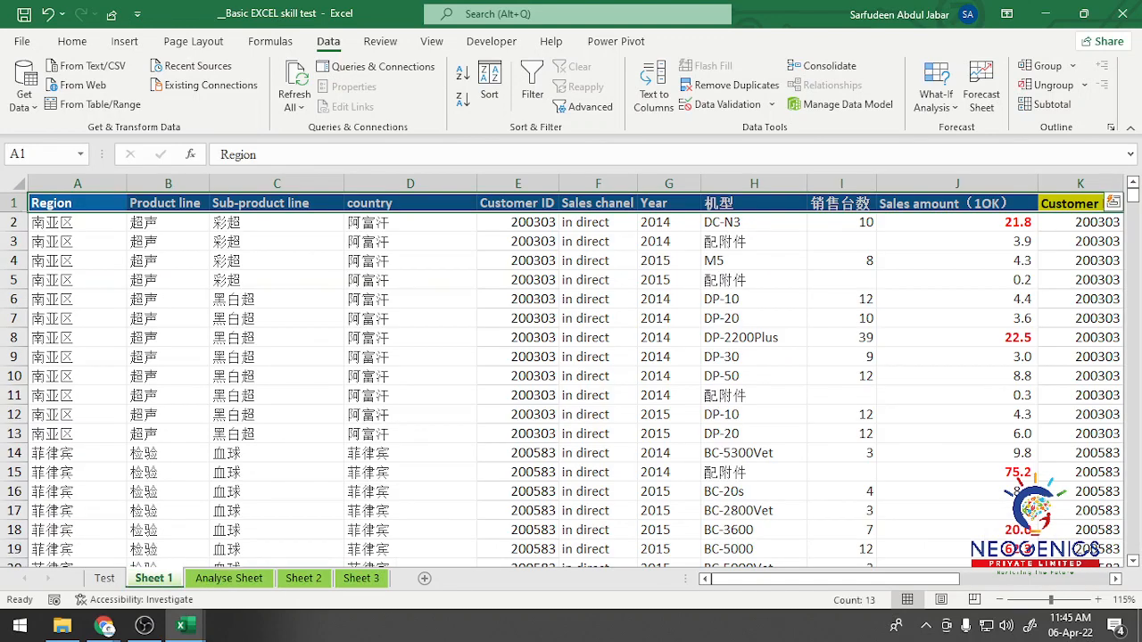
{"action": "left_click", "coordinate": [598, 222]}
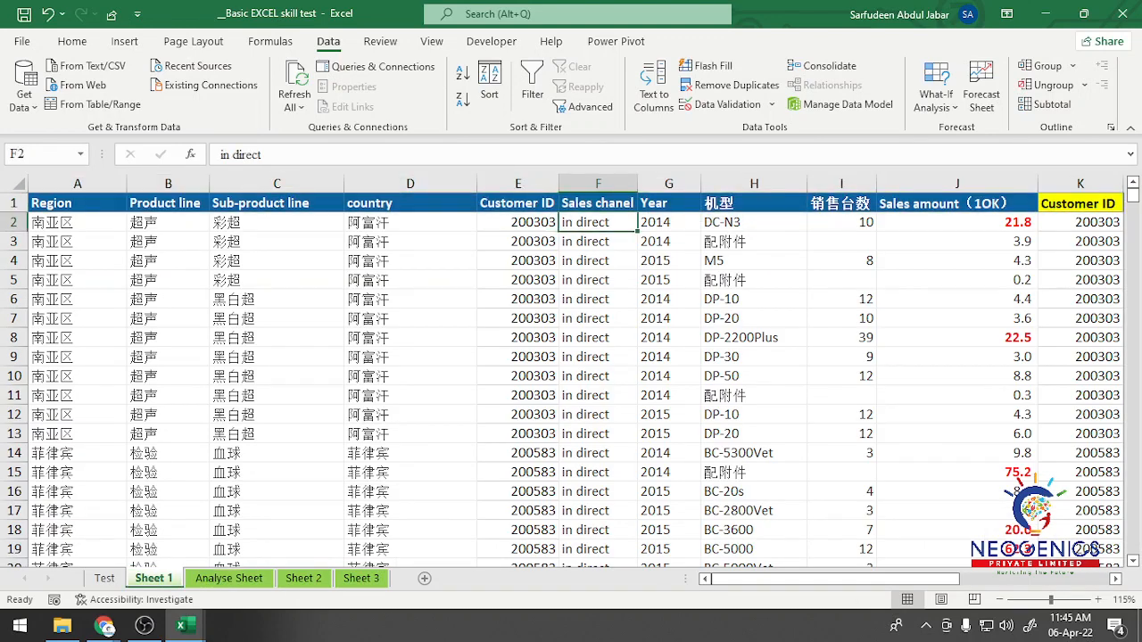
{"action": "key", "text": "shift+Right"}
{"action": "key", "text": "ctrl+c"}
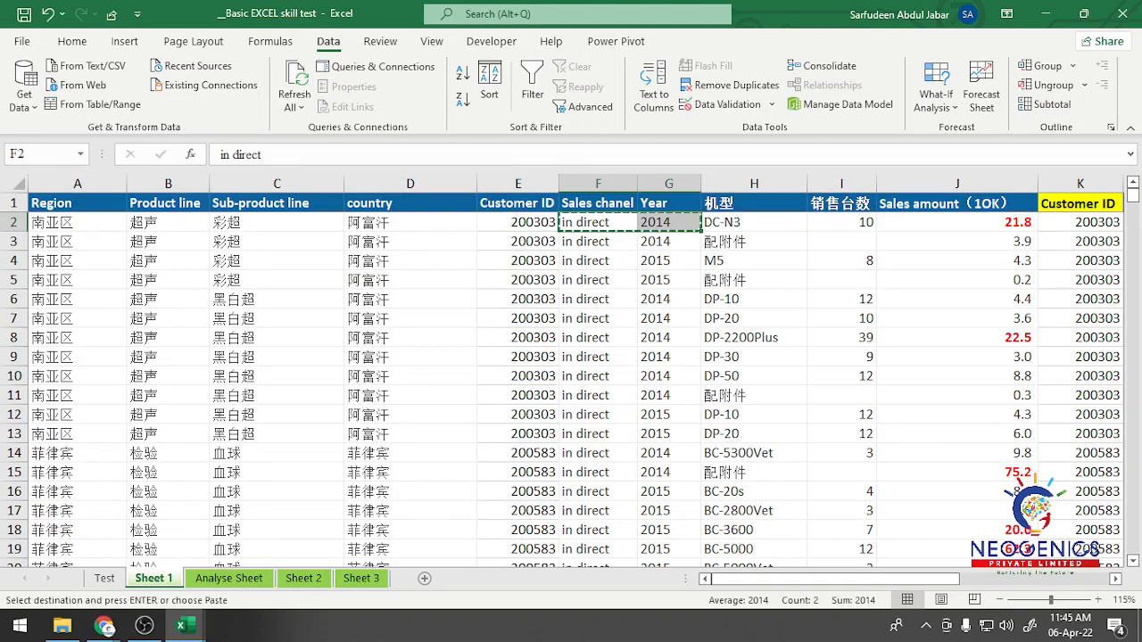
{"action": "key", "text": "ctrl+Page_Down"}
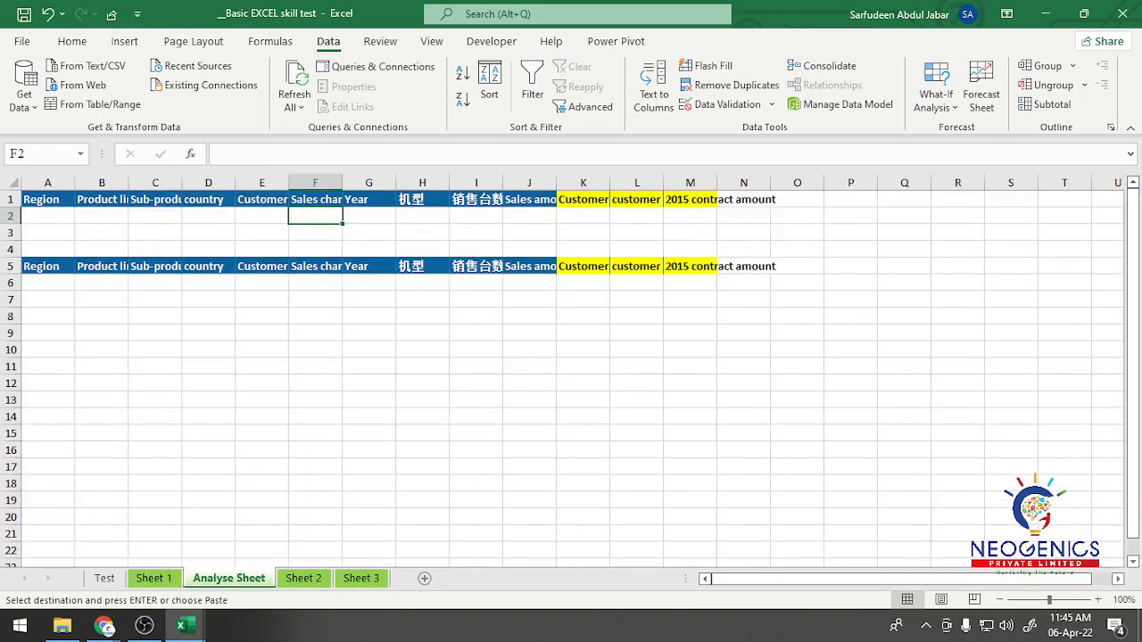
{"action": "key", "text": "shift+Right"}
{"action": "key", "text": "ctrl+v"}
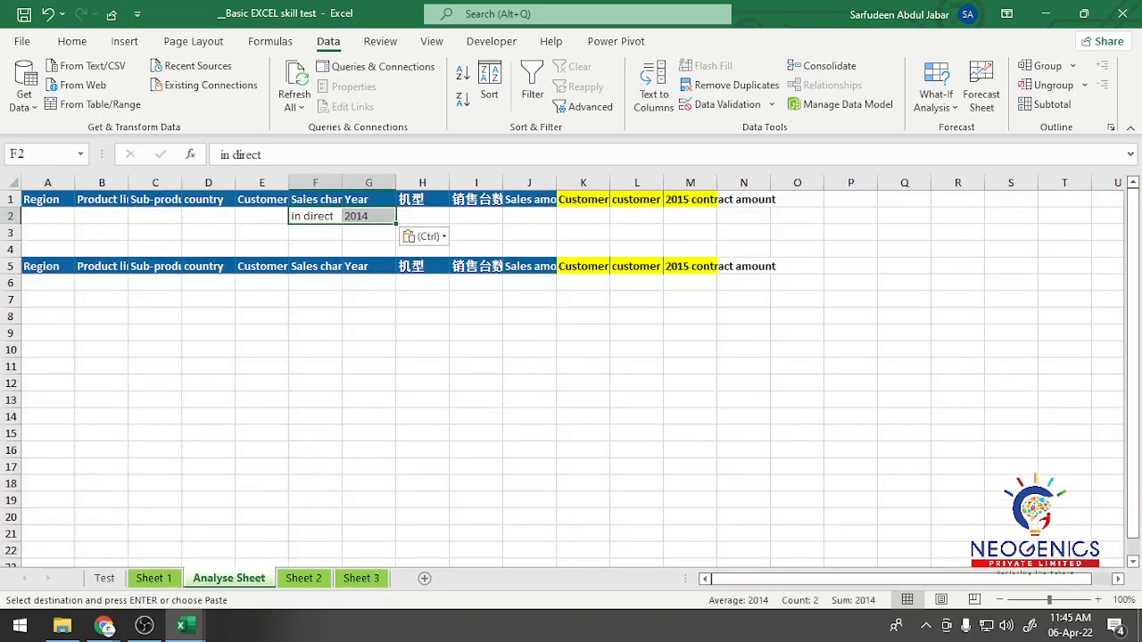
{"action": "left_click", "coordinate": [368, 316]}
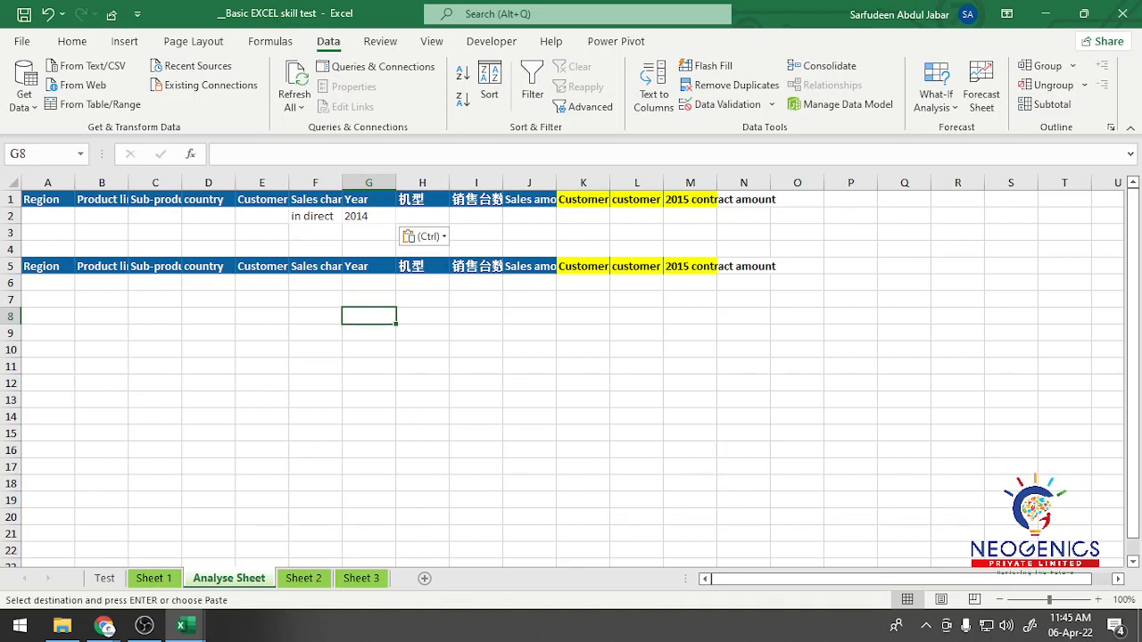
{"action": "left_click", "coordinate": [369, 216]}
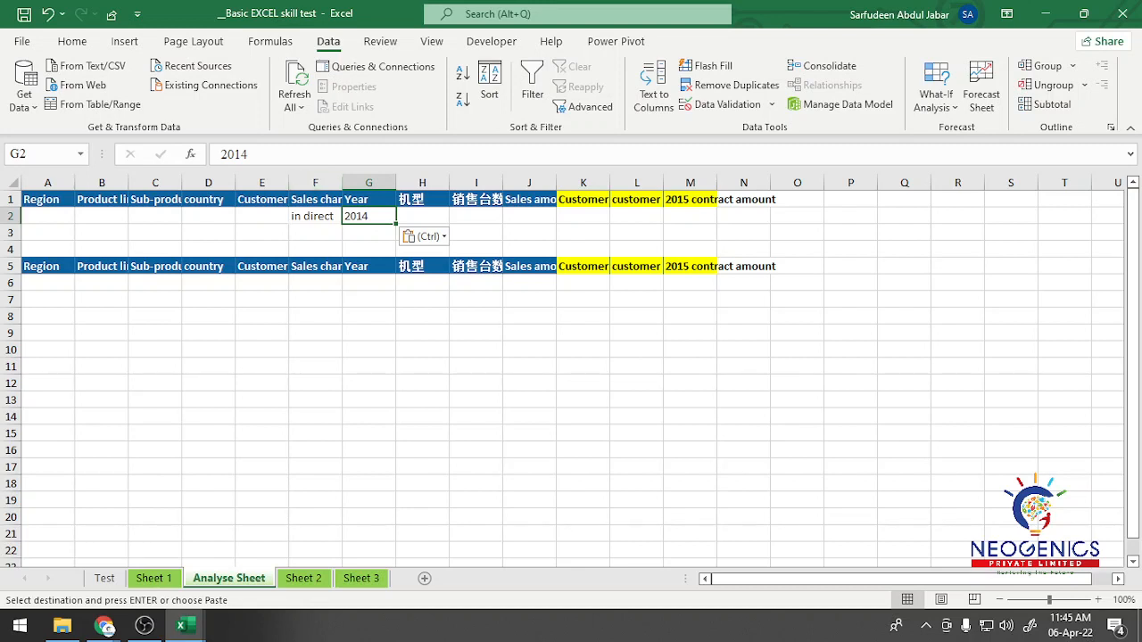
{"action": "left_click_drag", "start_coordinate": [315, 200], "coordinate": [368, 216]}
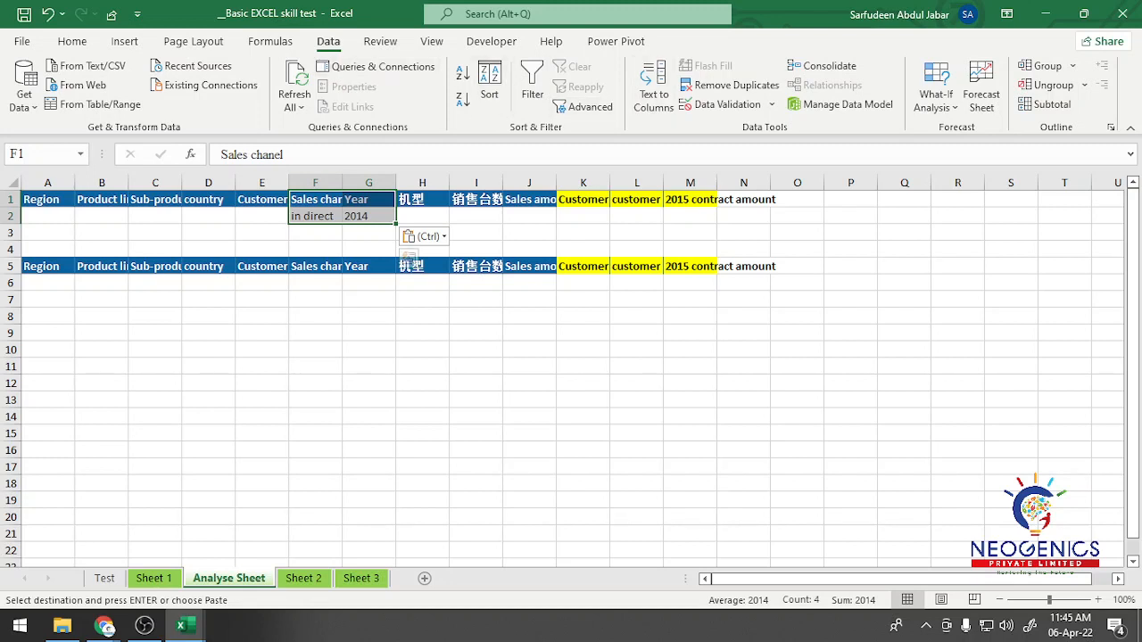
Step: Set up an Advanced Filter that copies to another location, with Sheet 1's A1:M3506 as the list range
{"action": "left_click", "coordinate": [586, 107]}
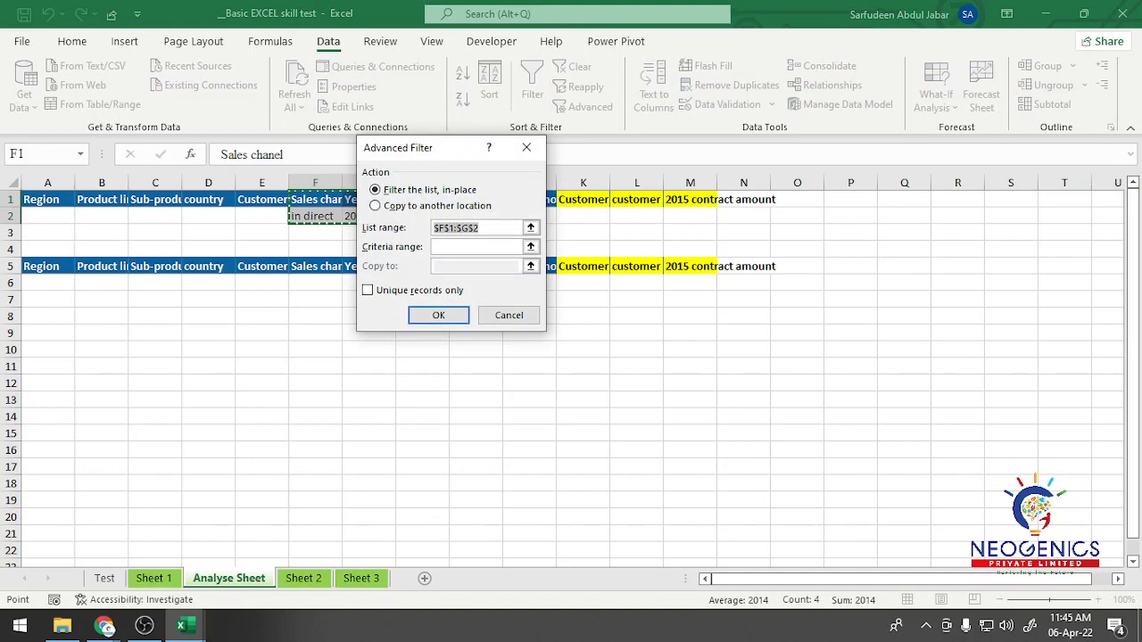
{"action": "left_click_drag", "start_coordinate": [419, 147], "coordinate": [646, 107]}
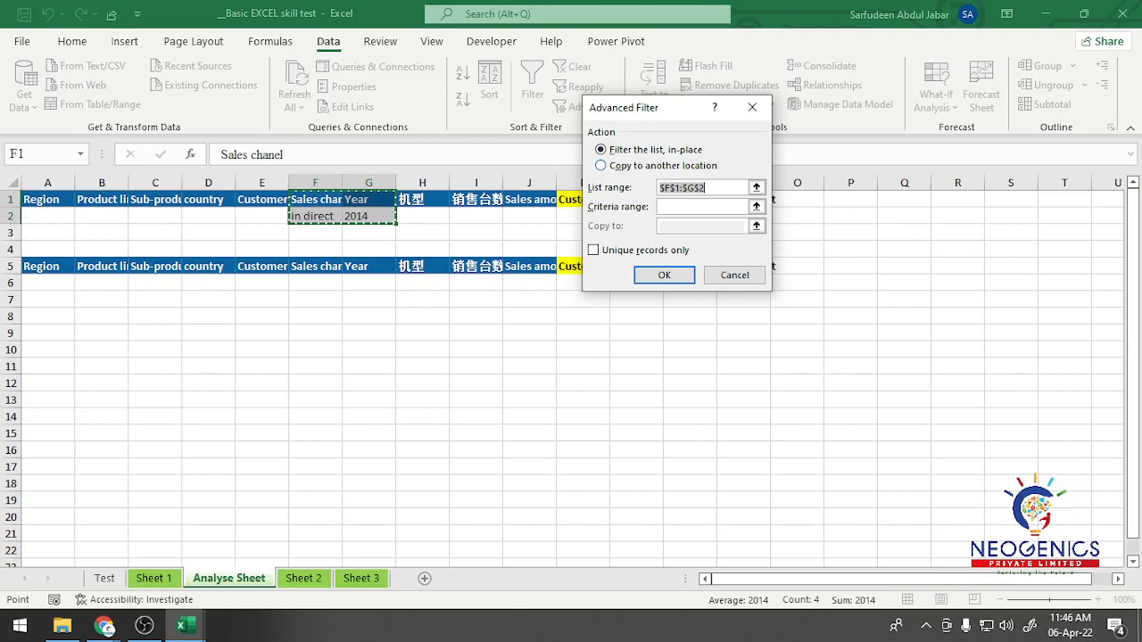
{"action": "left_click_drag", "start_coordinate": [656, 108], "coordinate": [741, 82]}
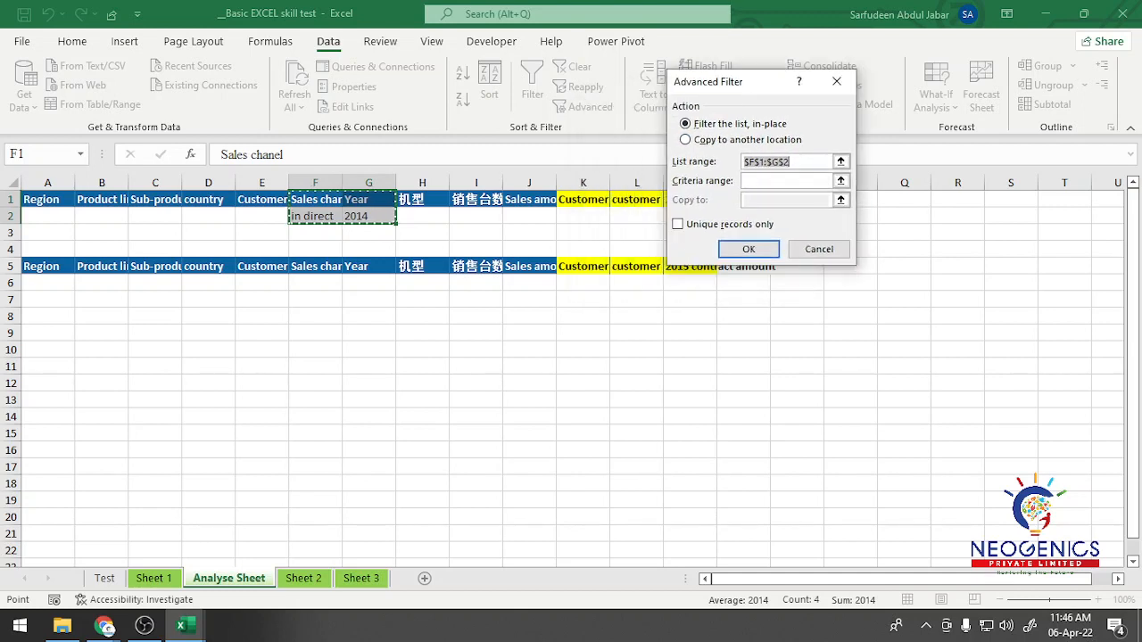
{"action": "left_click", "coordinate": [736, 140]}
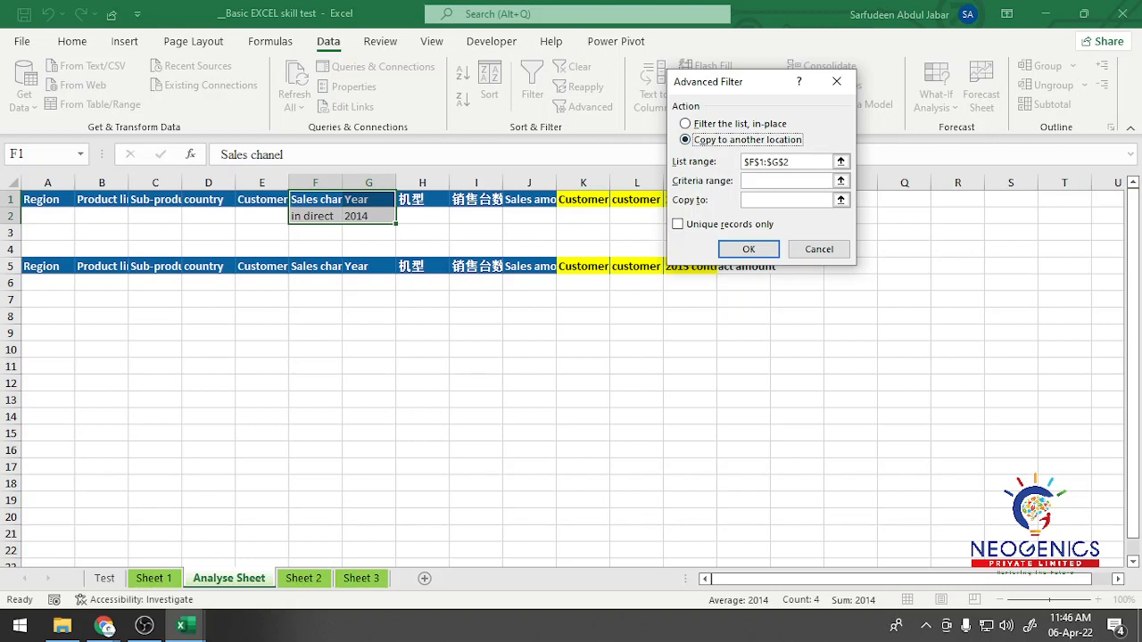
{"action": "key", "text": "Tab"}
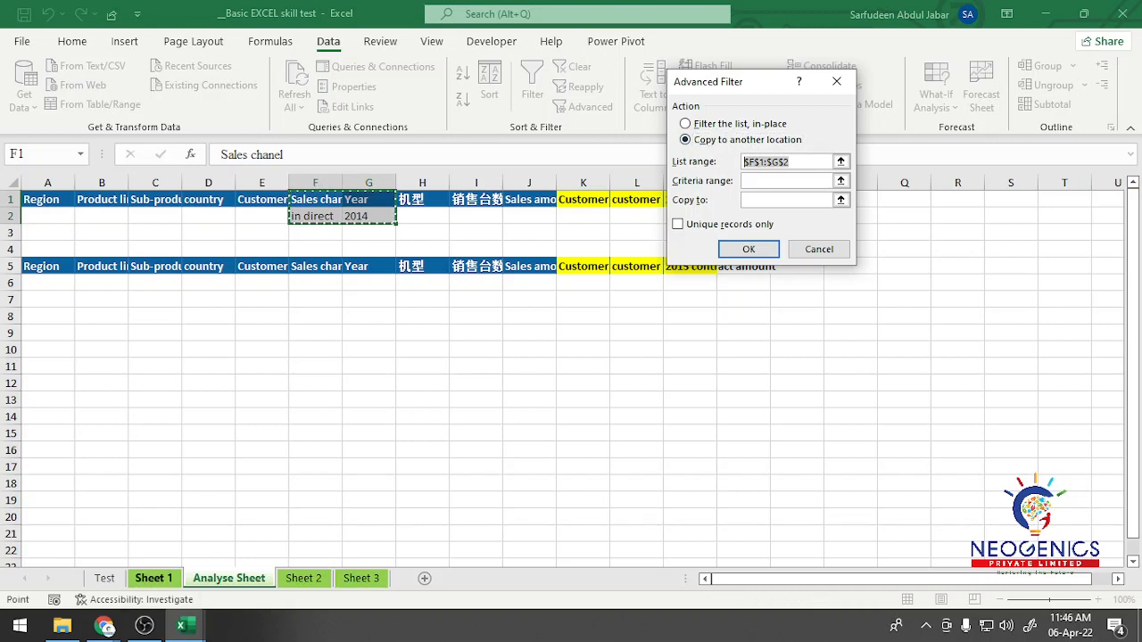
{"action": "left_click", "coordinate": [154, 578]}
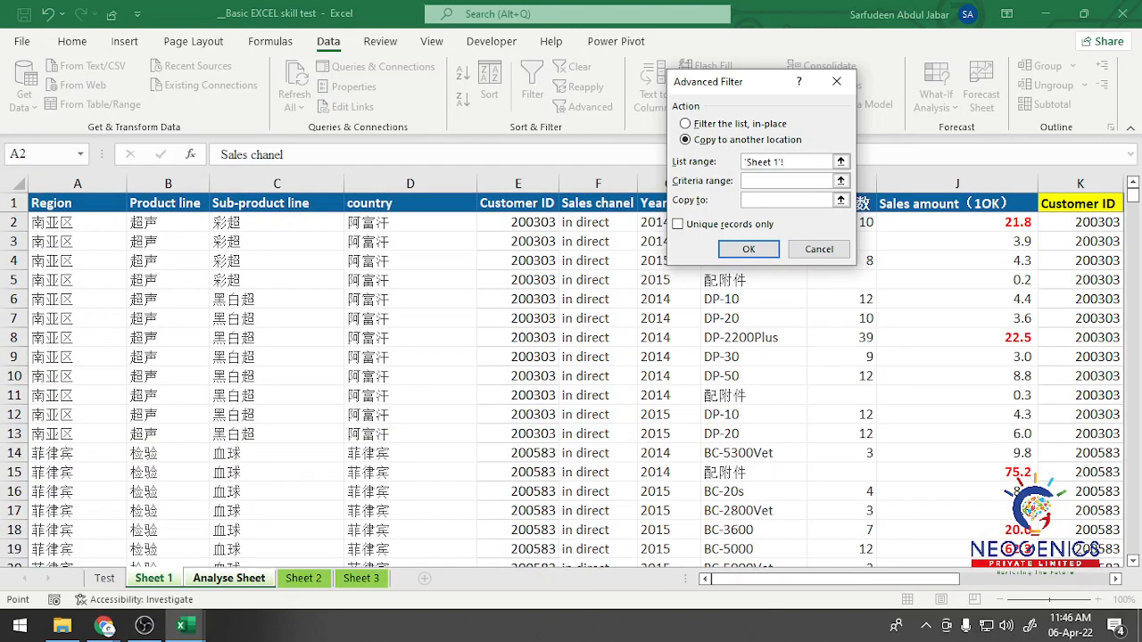
{"action": "left_click", "coordinate": [77, 204]}
{"action": "key", "text": "ctrl+shift+Down"}
{"action": "key", "text": "ctrl+shift+Right"}
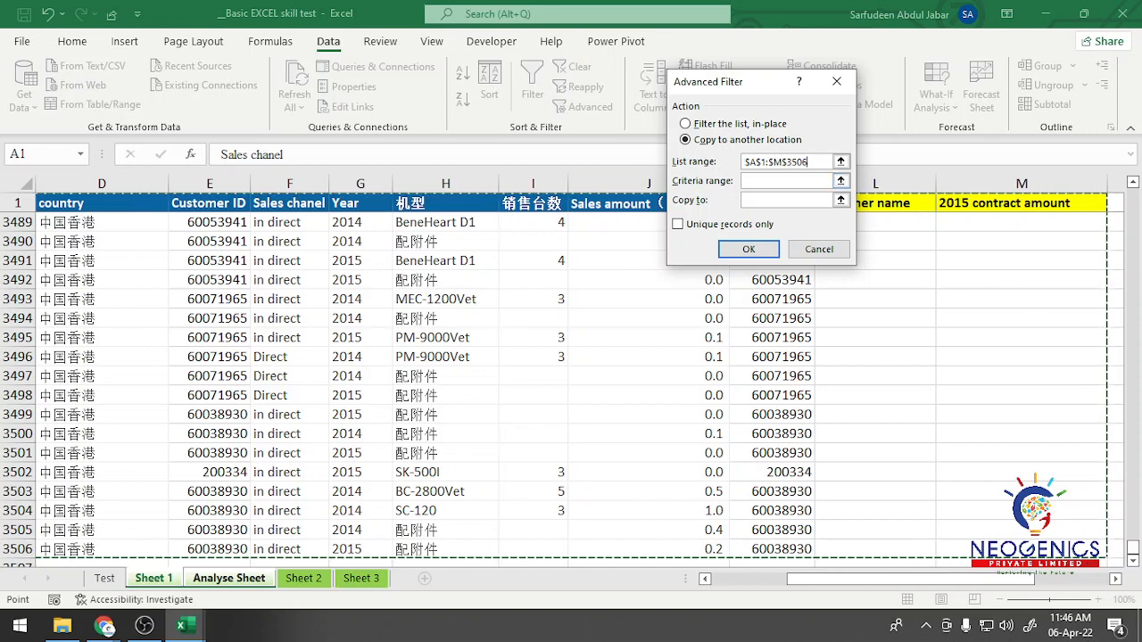
Step: Try to run the filter with criteria F1:G2, unique records only, copying to A5:N5 of the Analyse Sheet
{"action": "left_click", "coordinate": [787, 181]}
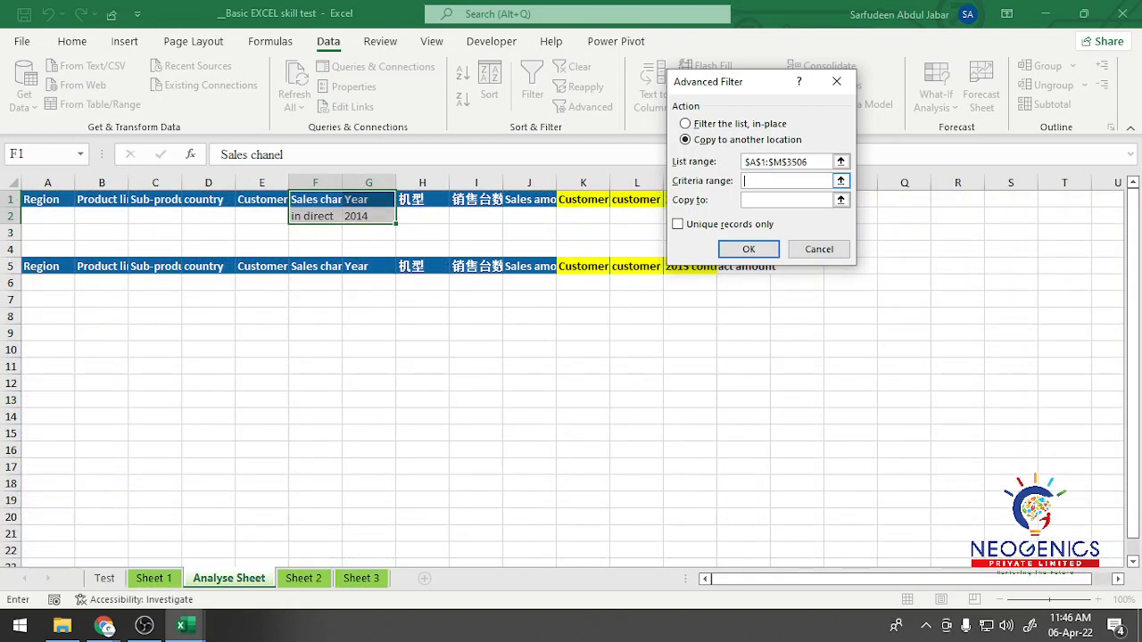
{"action": "left_click_drag", "start_coordinate": [308, 199], "coordinate": [392, 224]}
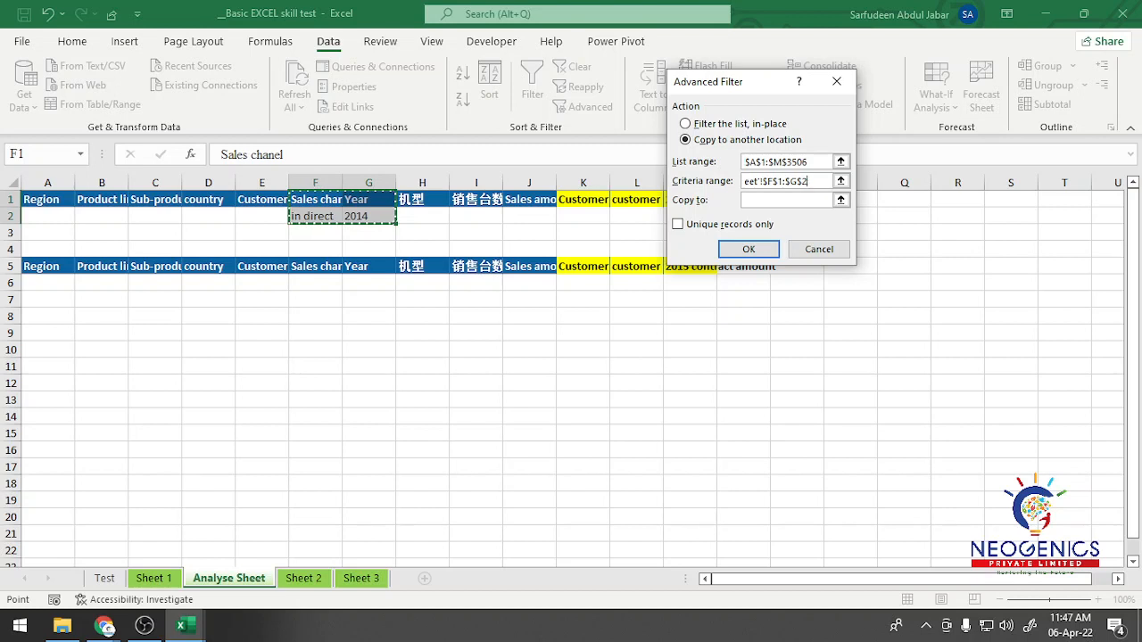
{"action": "left_click", "coordinate": [841, 200]}
{"action": "left_click_drag", "start_coordinate": [741, 85], "coordinate": [920, 73]}
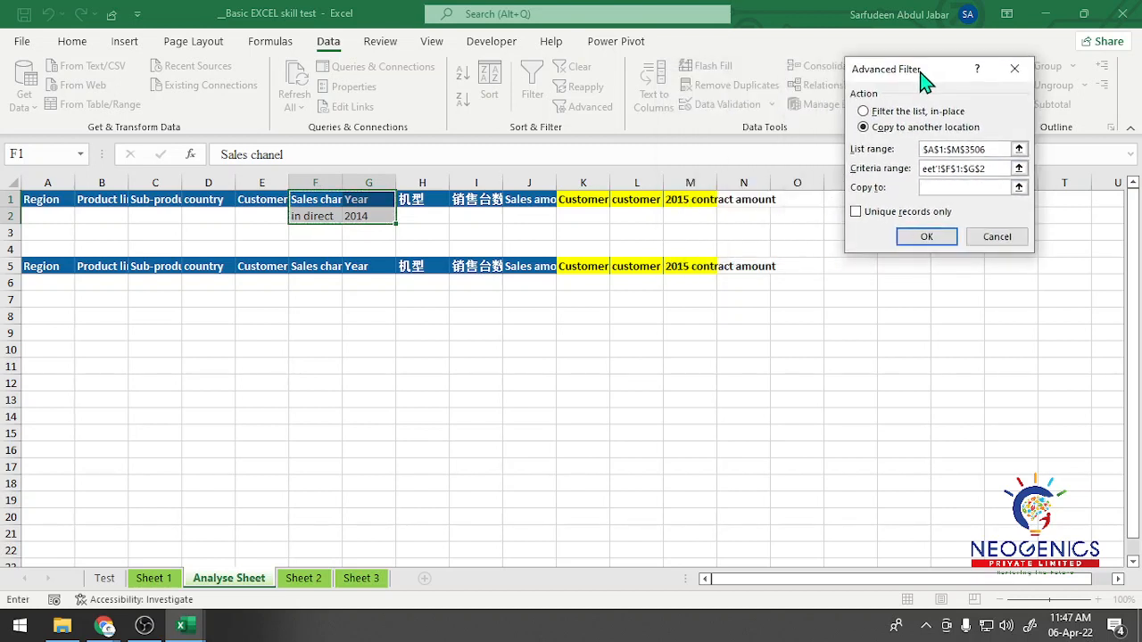
{"action": "left_click_drag", "start_coordinate": [36, 266], "coordinate": [768, 268]}
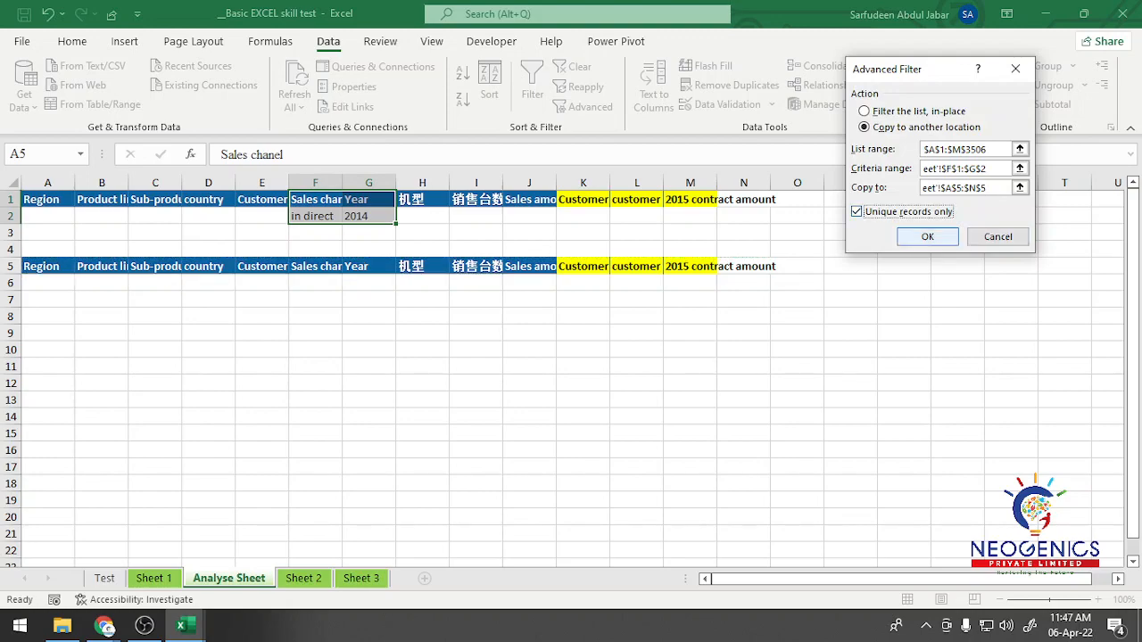
{"action": "key", "text": "Return"}
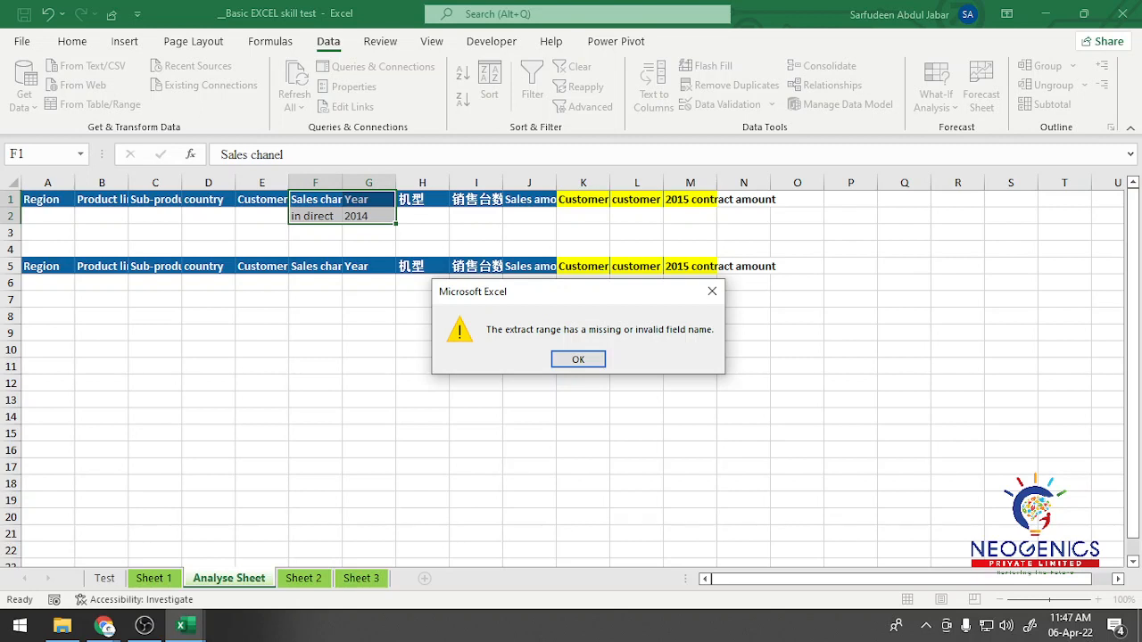
{"action": "left_click", "coordinate": [578, 358]}
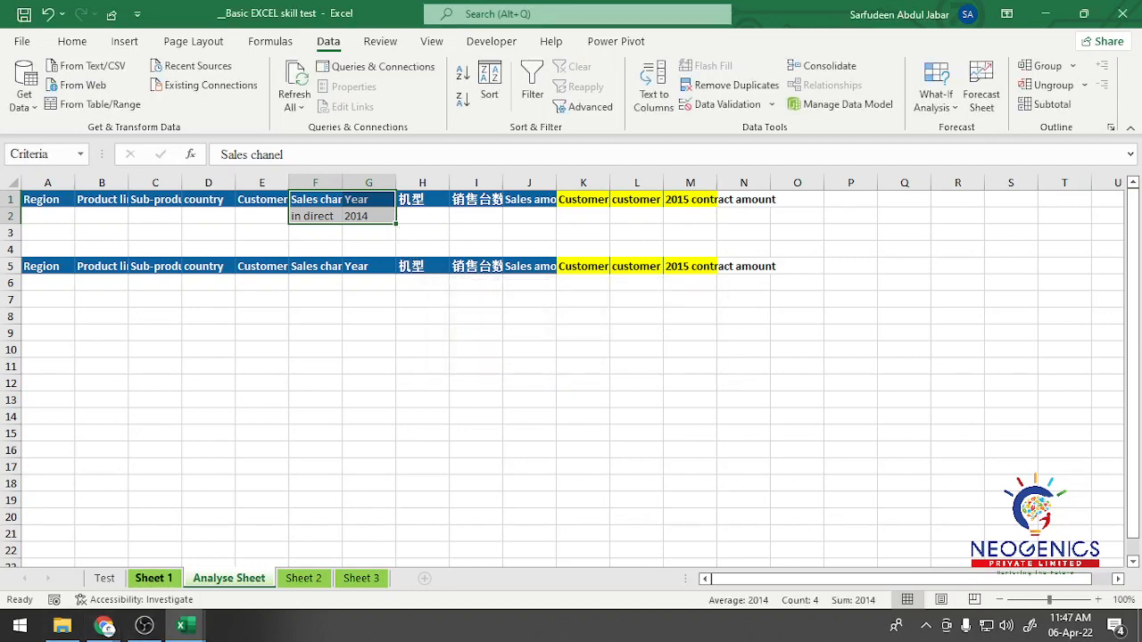
Step: Move the Analyse Sheet headers in J5:N5, from Sales amount onward, to start at H5, replacing the 机型 and 销售台数 headers
{"action": "key", "text": "ctrl+Page_Up"}
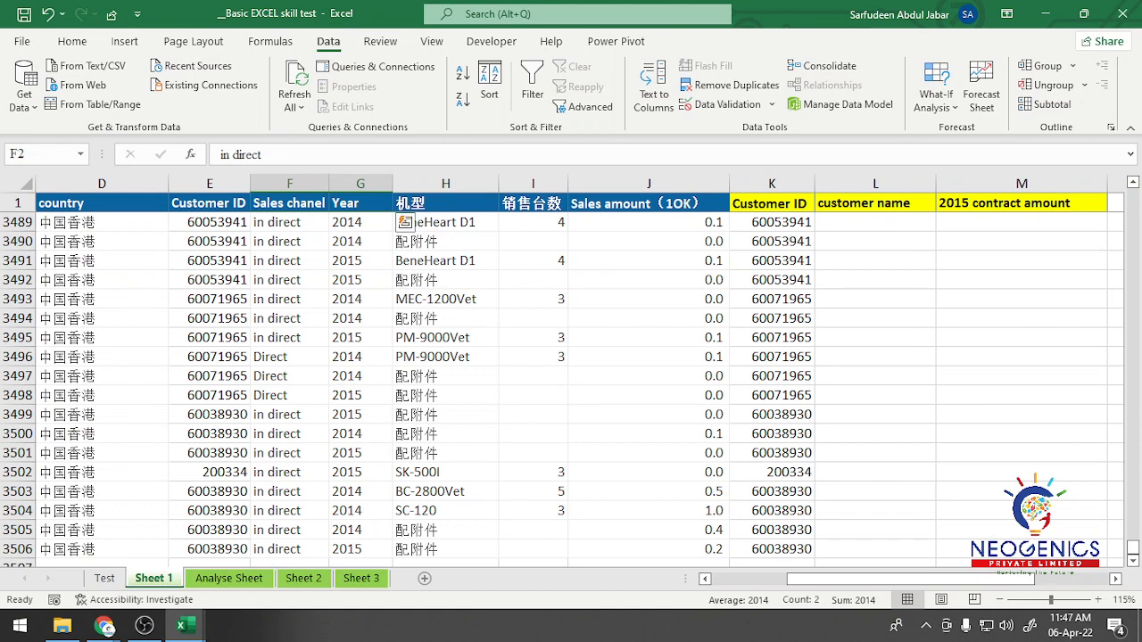
{"action": "left_click", "coordinate": [229, 578]}
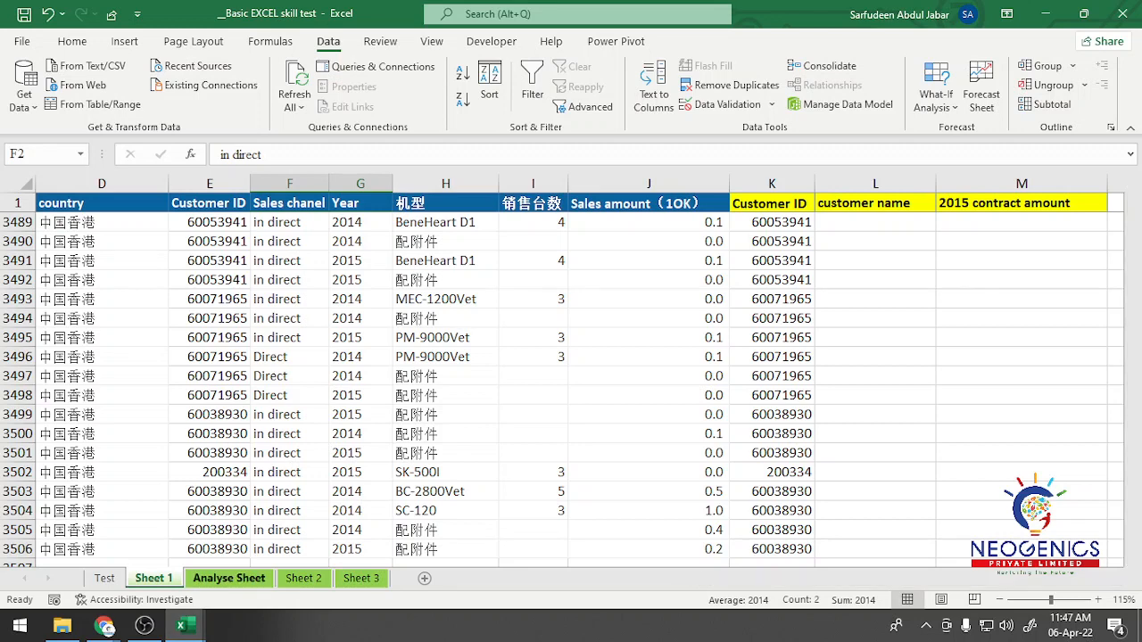
{"action": "key", "text": "ctrl+v"}
{"action": "left_click", "coordinate": [423, 267]}
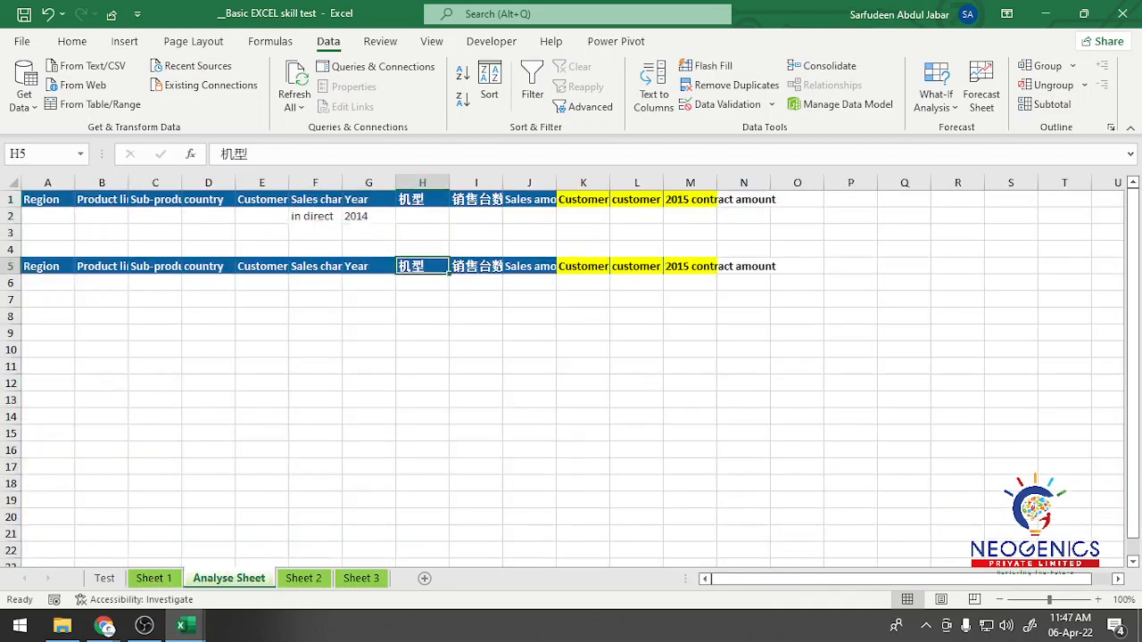
{"action": "left_click", "coordinate": [476, 267]}
{"action": "key", "text": "shift+Left"}
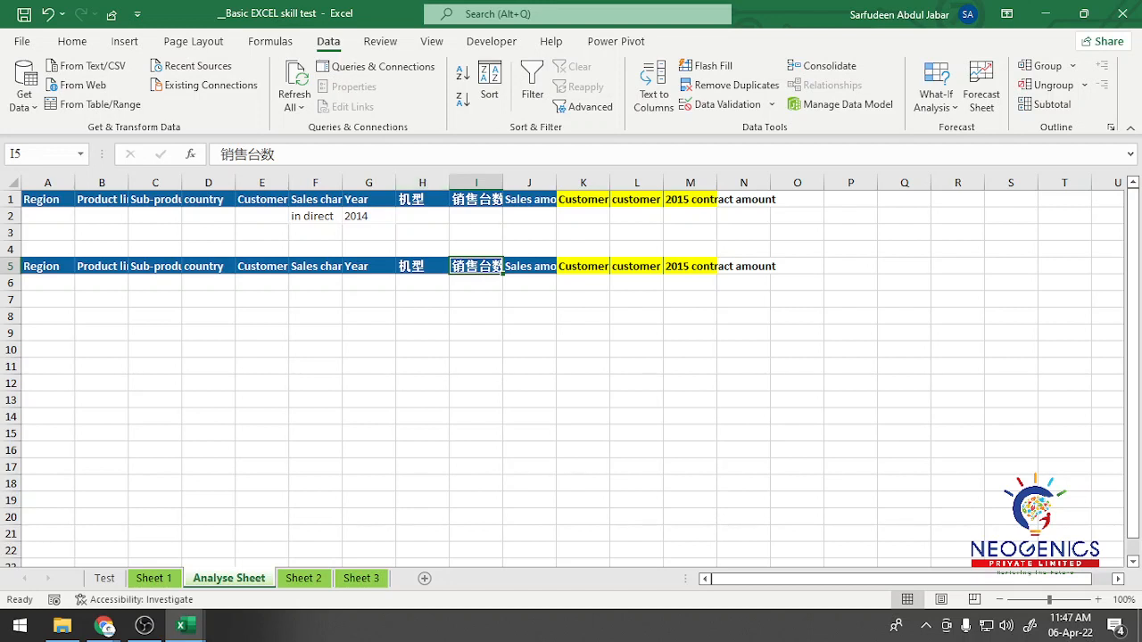
{"action": "left_click_drag", "start_coordinate": [422, 266], "coordinate": [744, 265]}
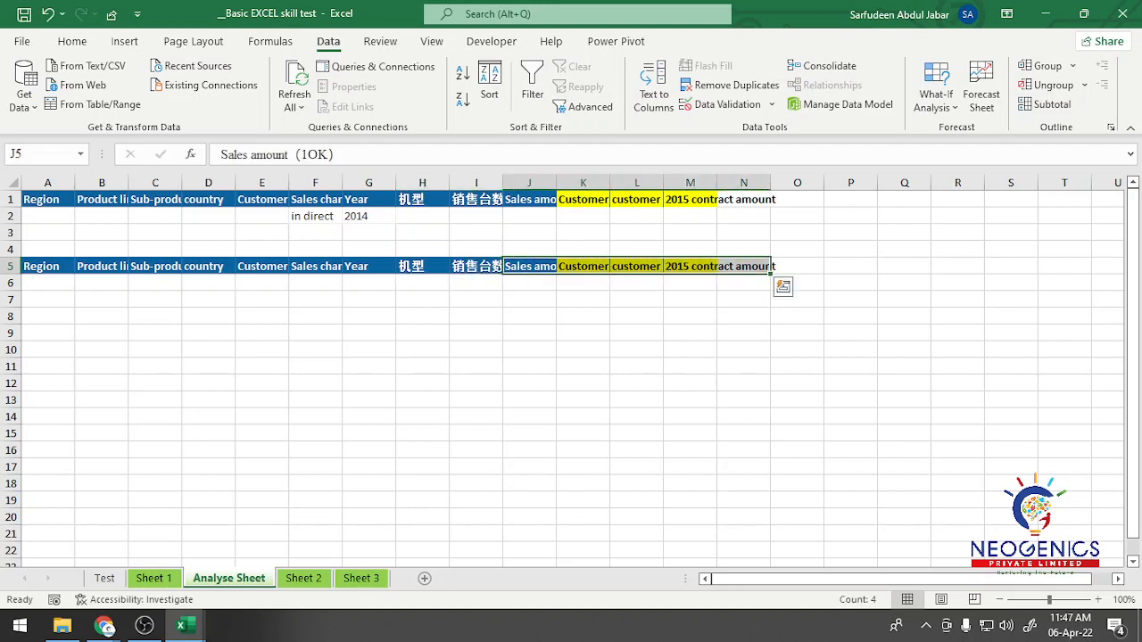
{"action": "left_click_drag", "start_coordinate": [504, 268], "coordinate": [397, 267]}
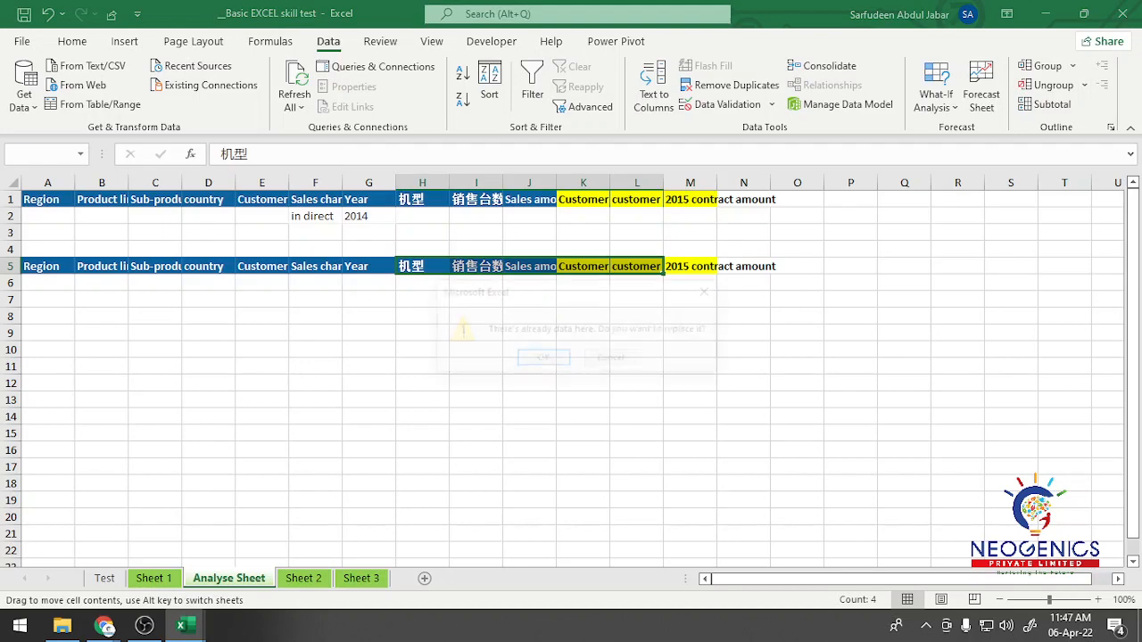
{"action": "left_click", "coordinate": [544, 359]}
{"action": "left_click", "coordinate": [422, 299]}
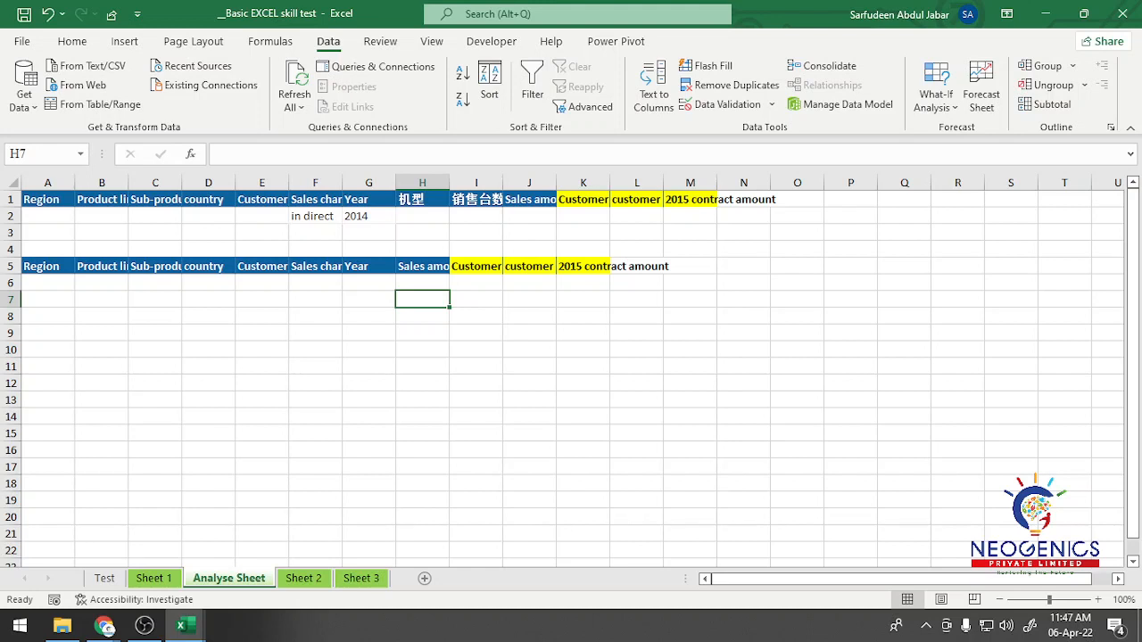
Step: Check the row 5 headers and move Sub-product line, country and Customer ID out to C9:E9
{"action": "left_click", "coordinate": [48, 266]}
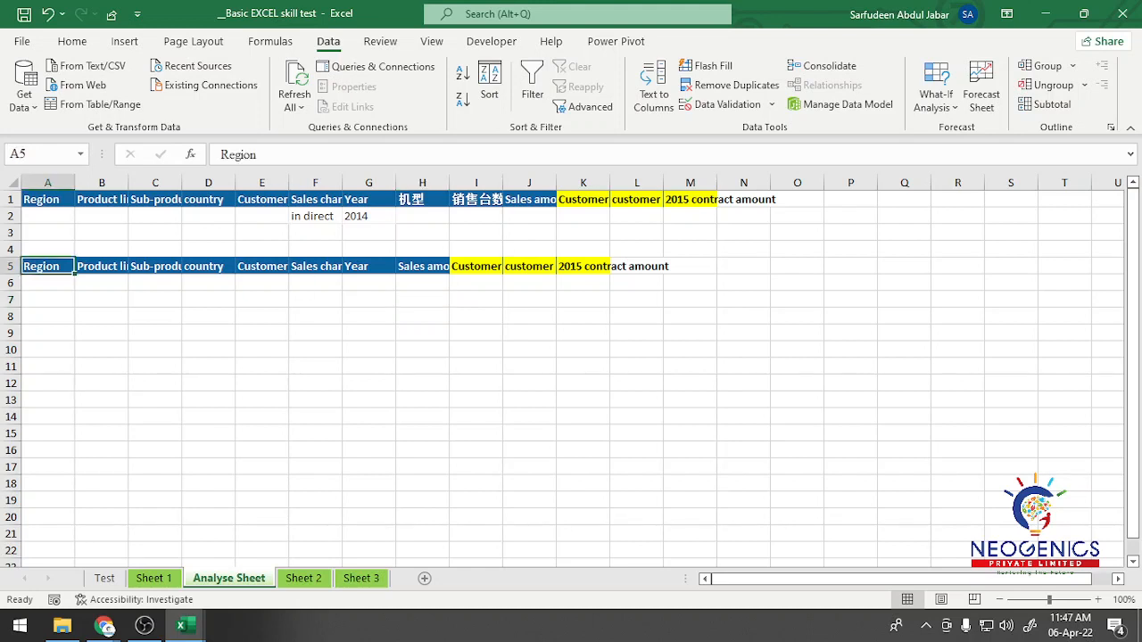
{"action": "left_click", "coordinate": [102, 266]}
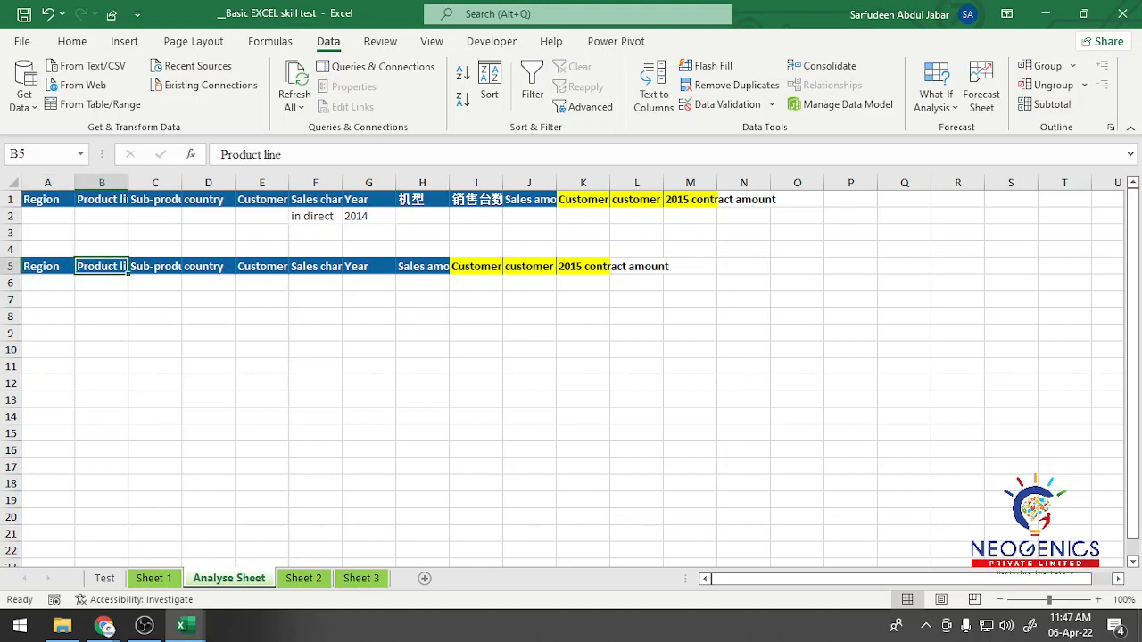
{"action": "left_click", "coordinate": [476, 266]}
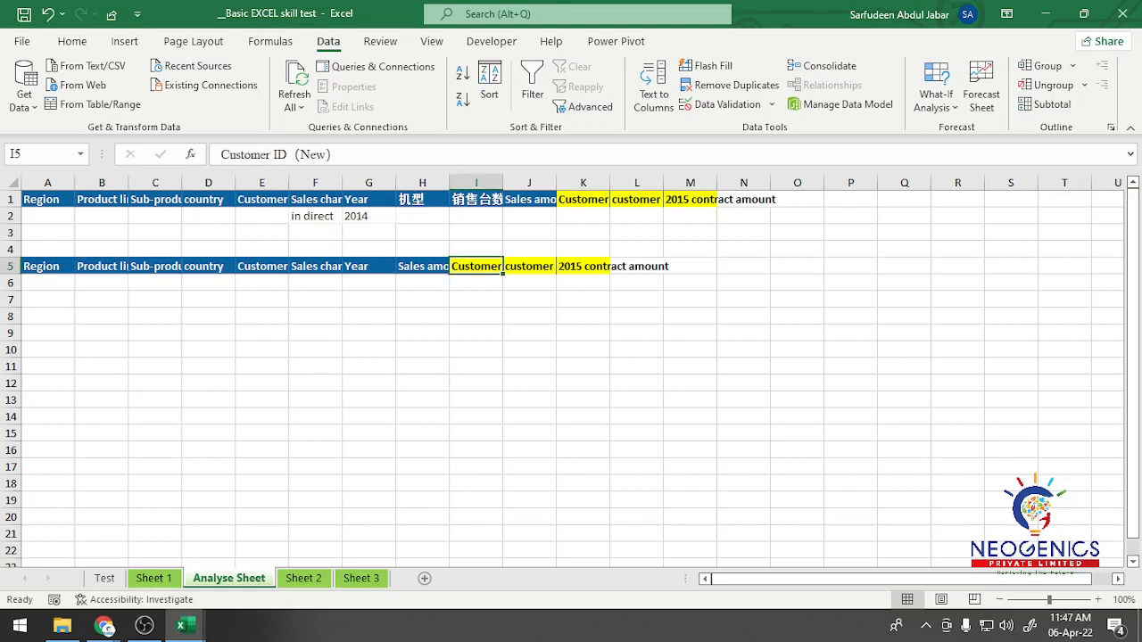
{"action": "left_click", "coordinate": [529, 266]}
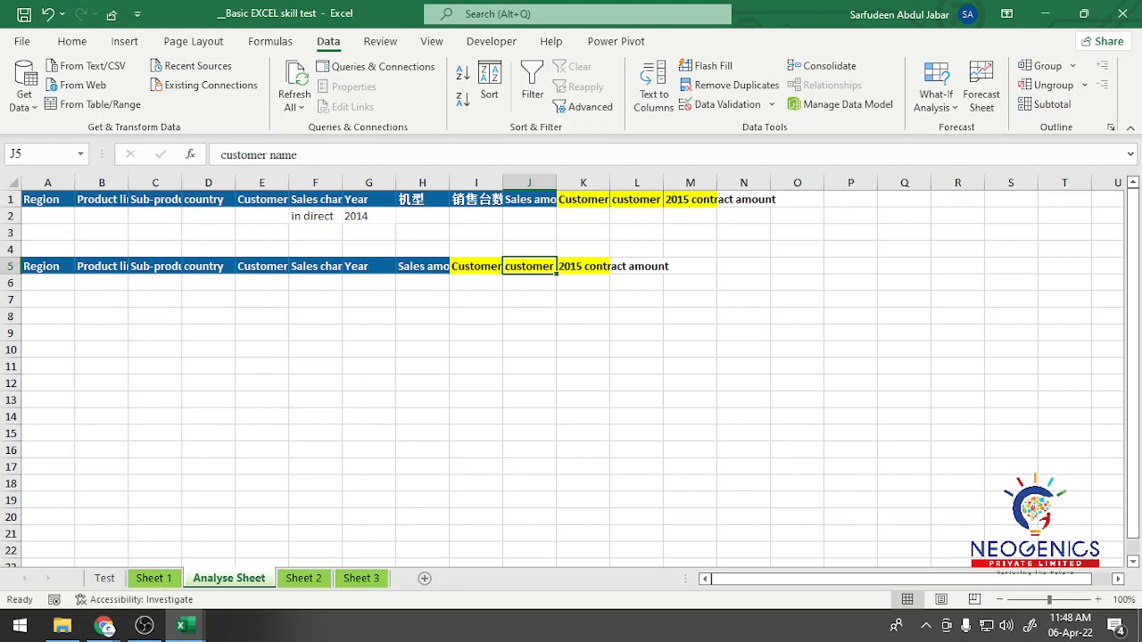
{"action": "left_click", "coordinate": [155, 266]}
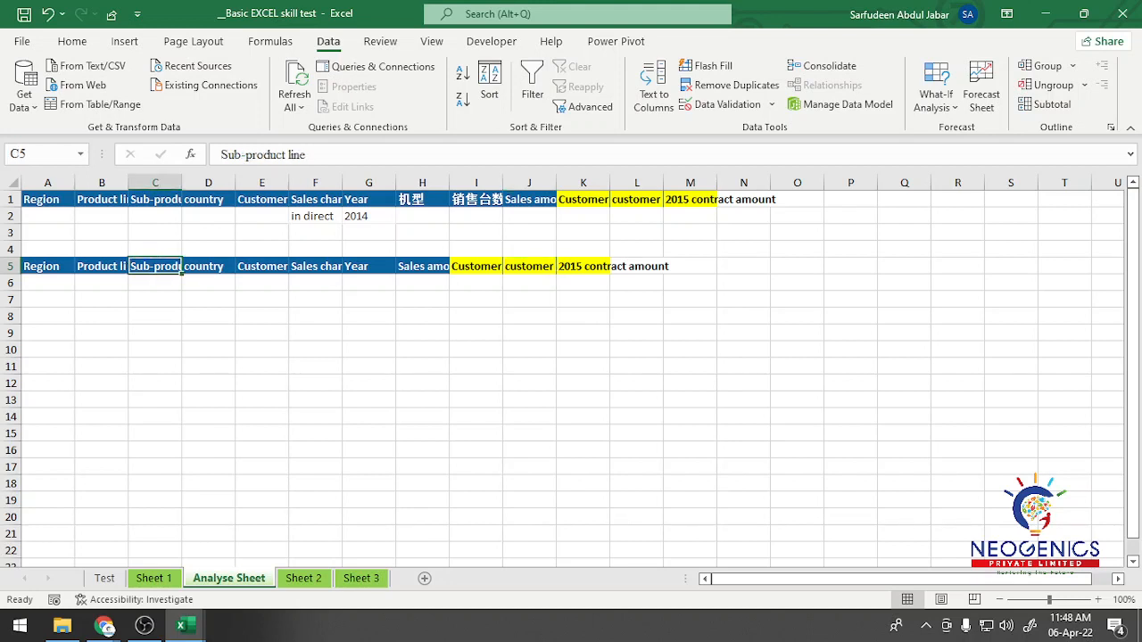
{"action": "left_click_drag", "start_coordinate": [157, 274], "coordinate": [157, 339]}
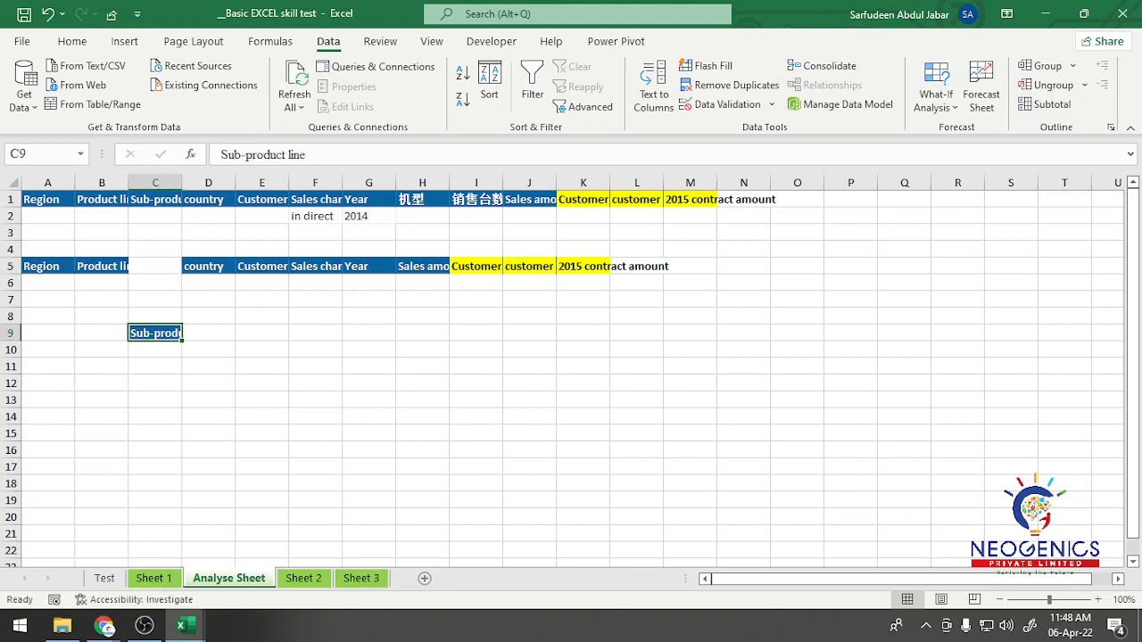
{"action": "left_click", "coordinate": [207, 266]}
{"action": "left_click_drag", "start_coordinate": [236, 268], "coordinate": [238, 334]}
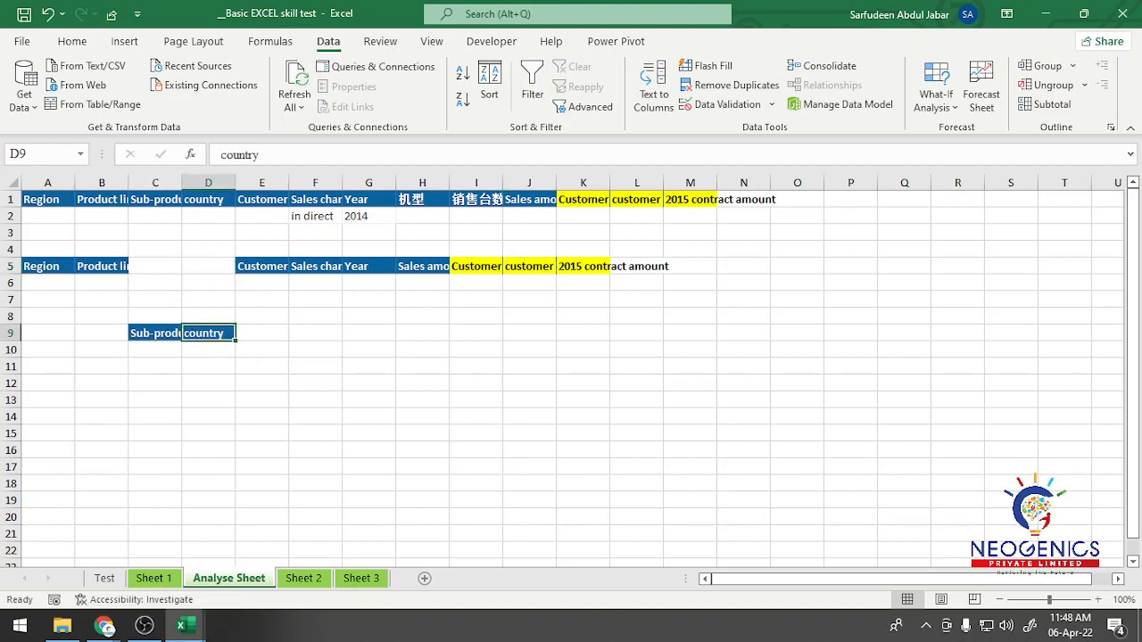
{"action": "left_click", "coordinate": [262, 266]}
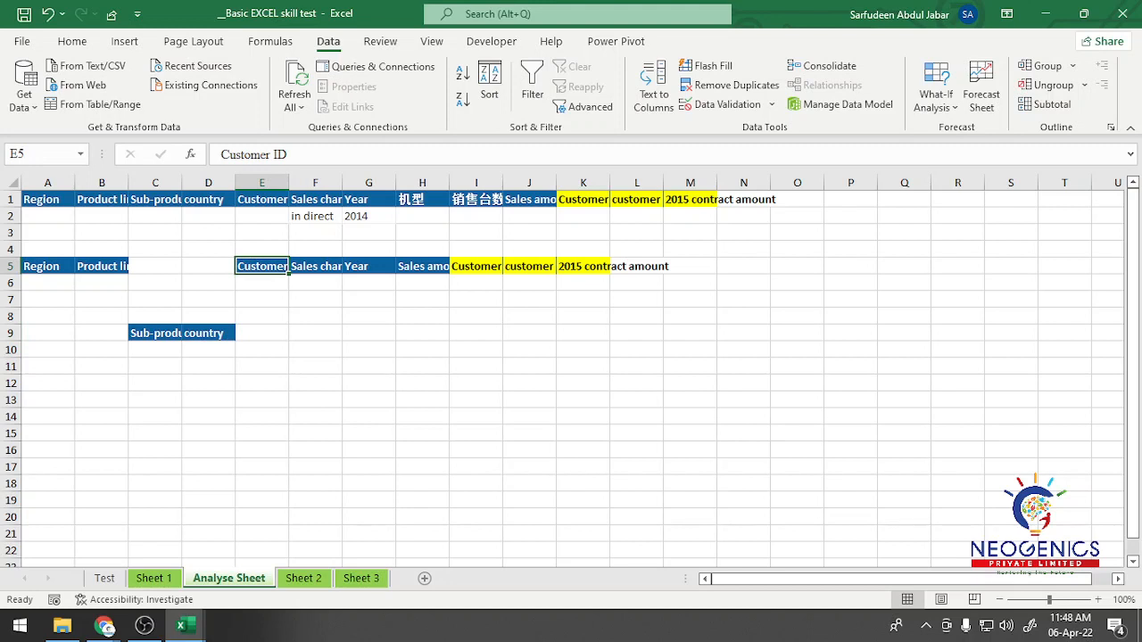
{"action": "left_click_drag", "start_coordinate": [286, 274], "coordinate": [301, 344]}
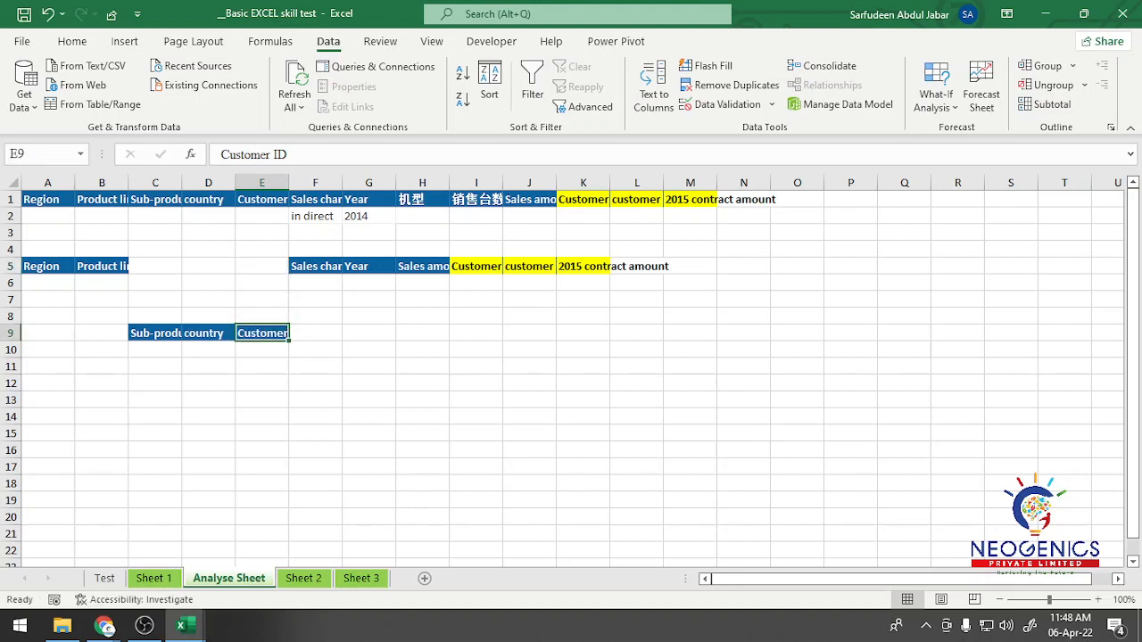
Step: Move the country and Customer ID headers into C5:D5 and delete the Sub-product line header from C9
{"action": "left_click", "coordinate": [208, 333]}
{"action": "left_click_drag", "start_coordinate": [208, 333], "coordinate": [180, 274]}
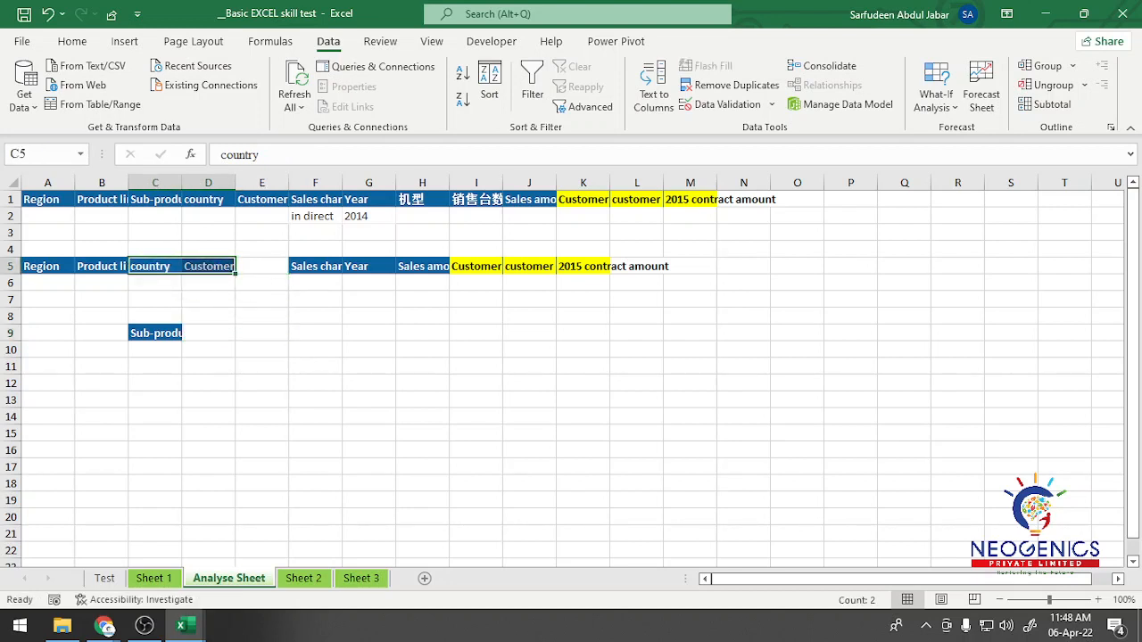
{"action": "left_click", "coordinate": [156, 332]}
{"action": "key", "text": "Delete"}
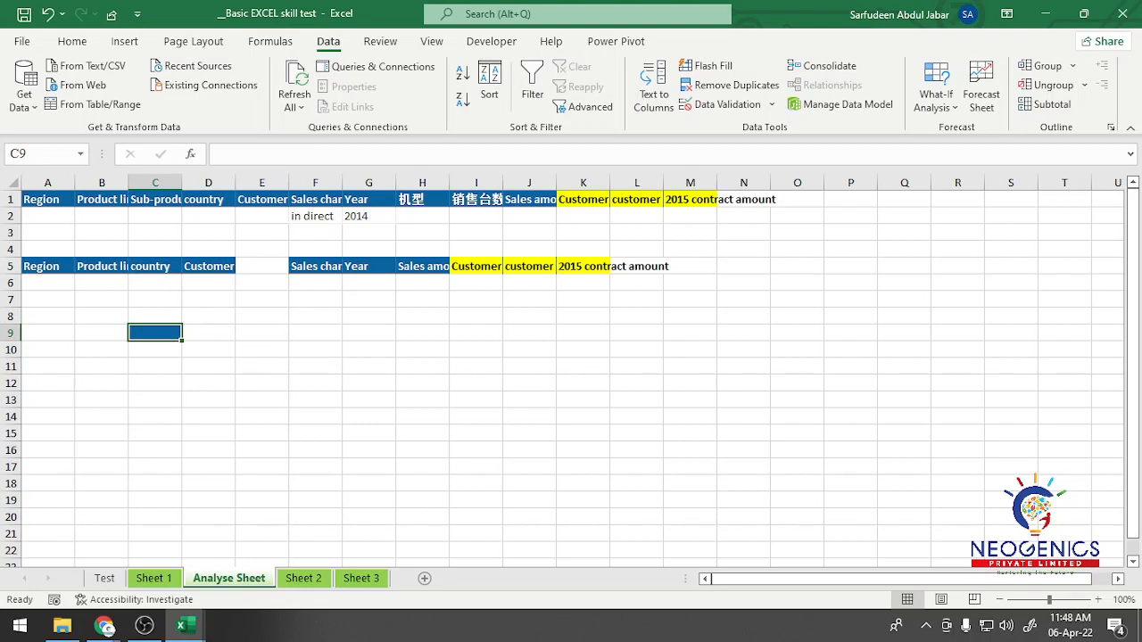
Step: Move the customer name header from J5 to E5, beside Customer ID, and select F5:L5
{"action": "left_click_drag", "start_coordinate": [315, 266], "coordinate": [637, 266]}
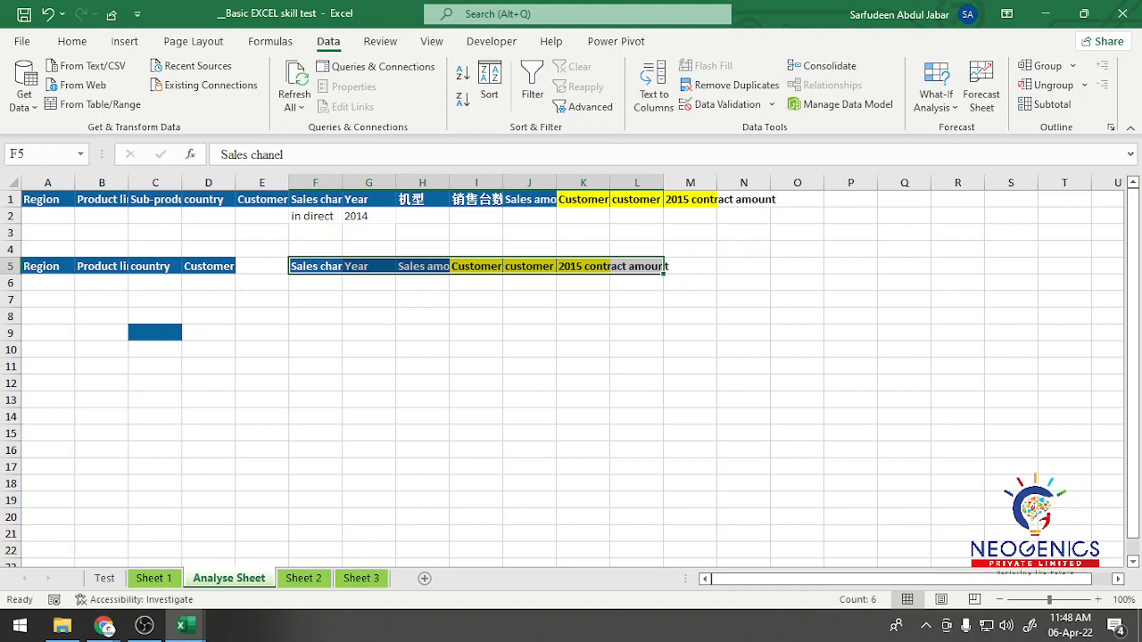
{"action": "left_click", "coordinate": [262, 266]}
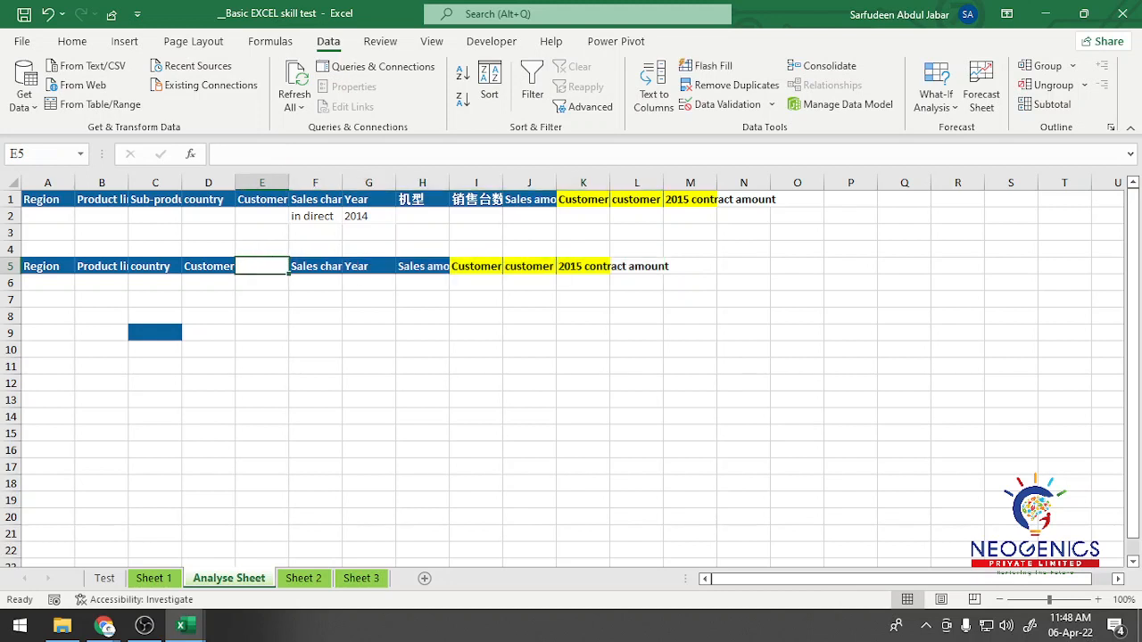
{"action": "left_click", "coordinate": [208, 266]}
{"action": "left_click", "coordinate": [529, 266]}
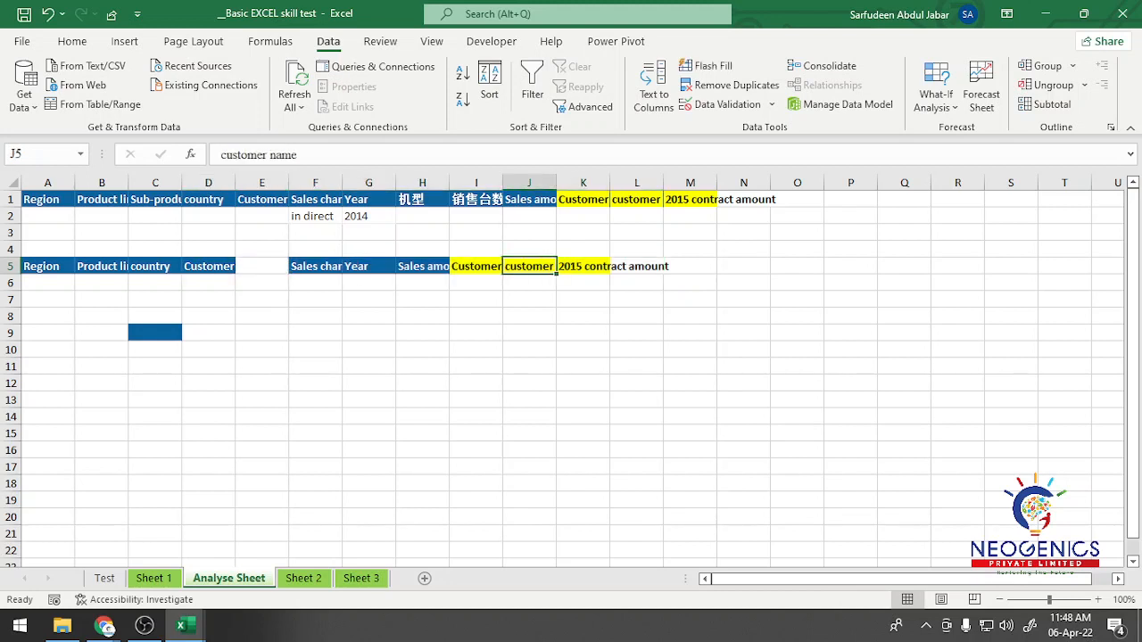
{"action": "left_click_drag", "start_coordinate": [555, 268], "coordinate": [660, 269]}
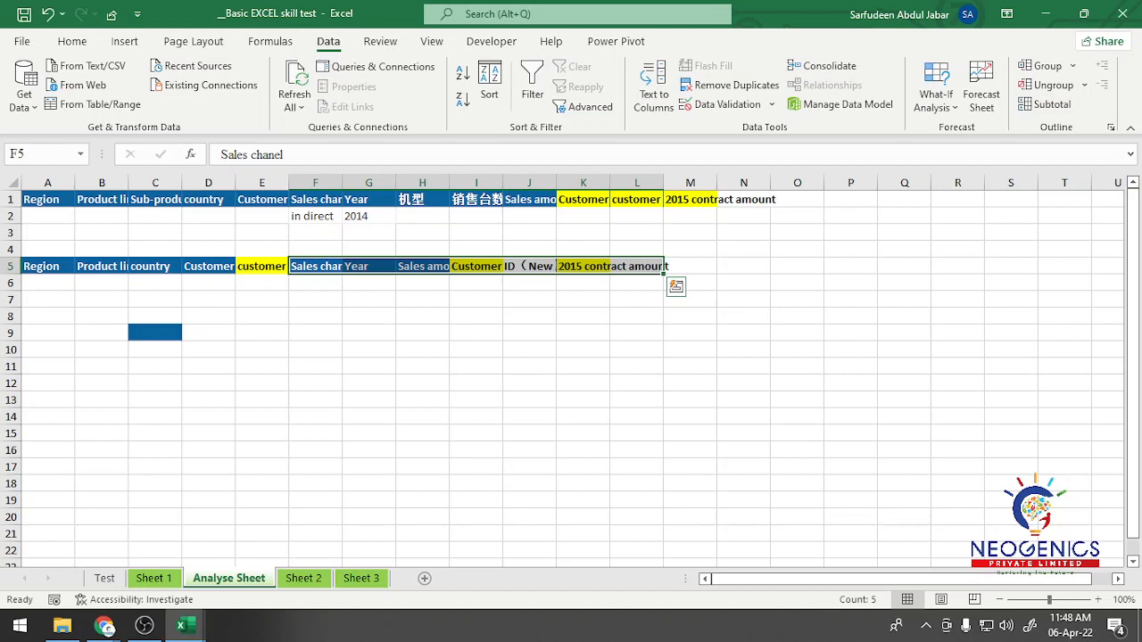
Step: Clear all contents and formatting from the surplus header cells F5:L5 on the Analyse Sheet
{"action": "key", "text": "Delete"}
{"action": "left_click", "coordinate": [72, 41]}
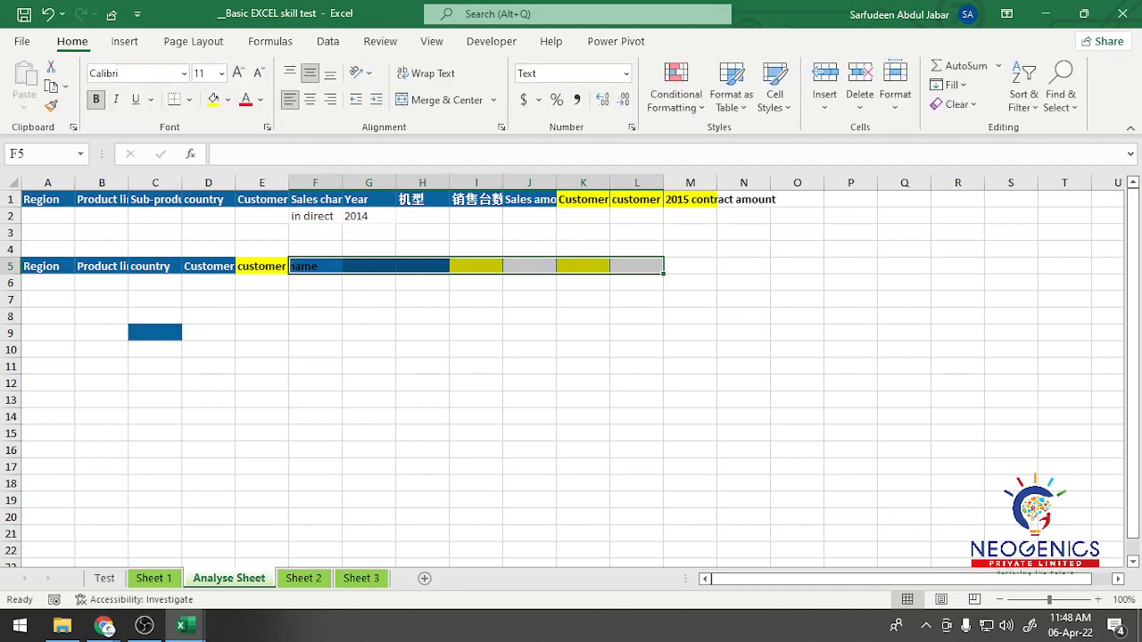
{"action": "left_click", "coordinate": [953, 103]}
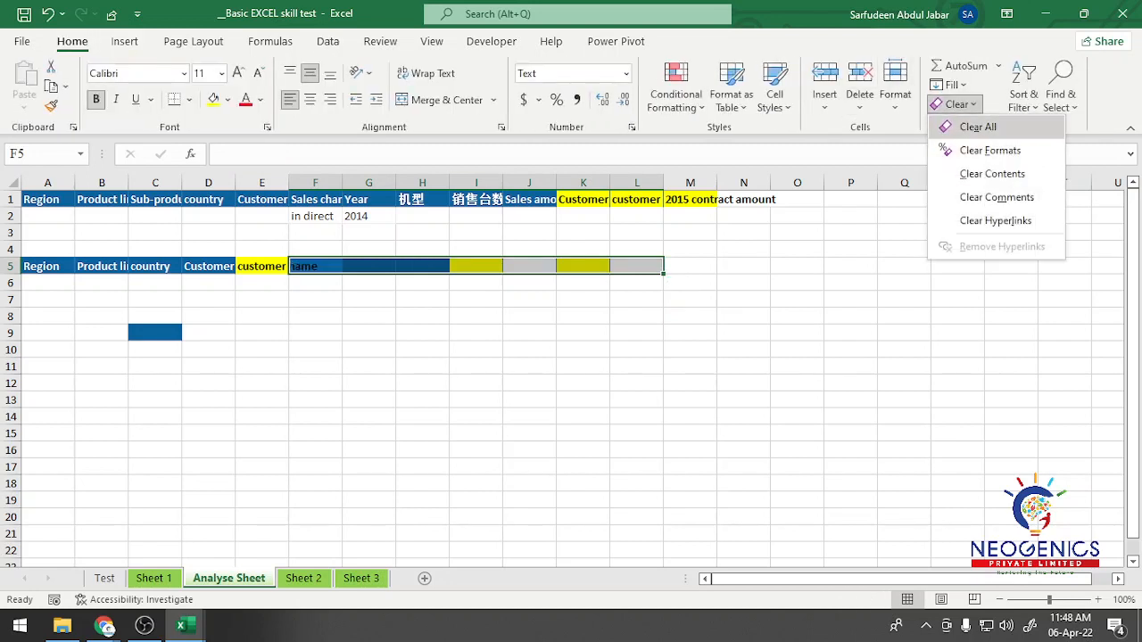
{"action": "left_click", "coordinate": [978, 127]}
Step: Clear all leftover formatting from the empty blue cell C9
{"action": "left_click", "coordinate": [155, 350]}
{"action": "left_click", "coordinate": [155, 333]}
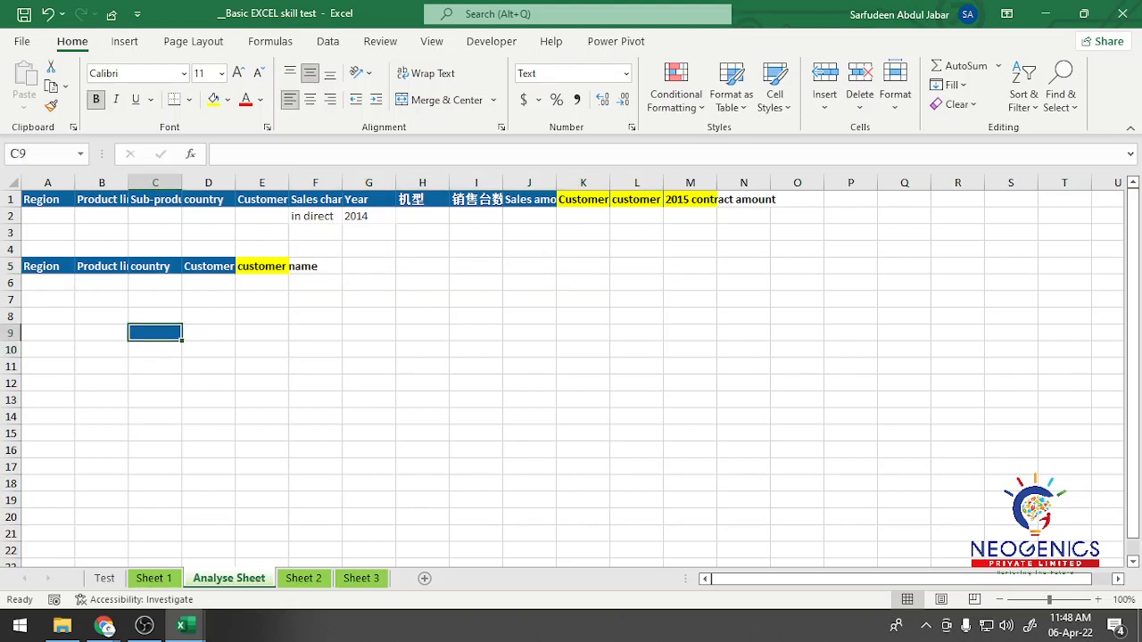
{"action": "left_click", "coordinate": [953, 104]}
{"action": "left_click", "coordinate": [975, 125]}
{"action": "left_click", "coordinate": [477, 317]}
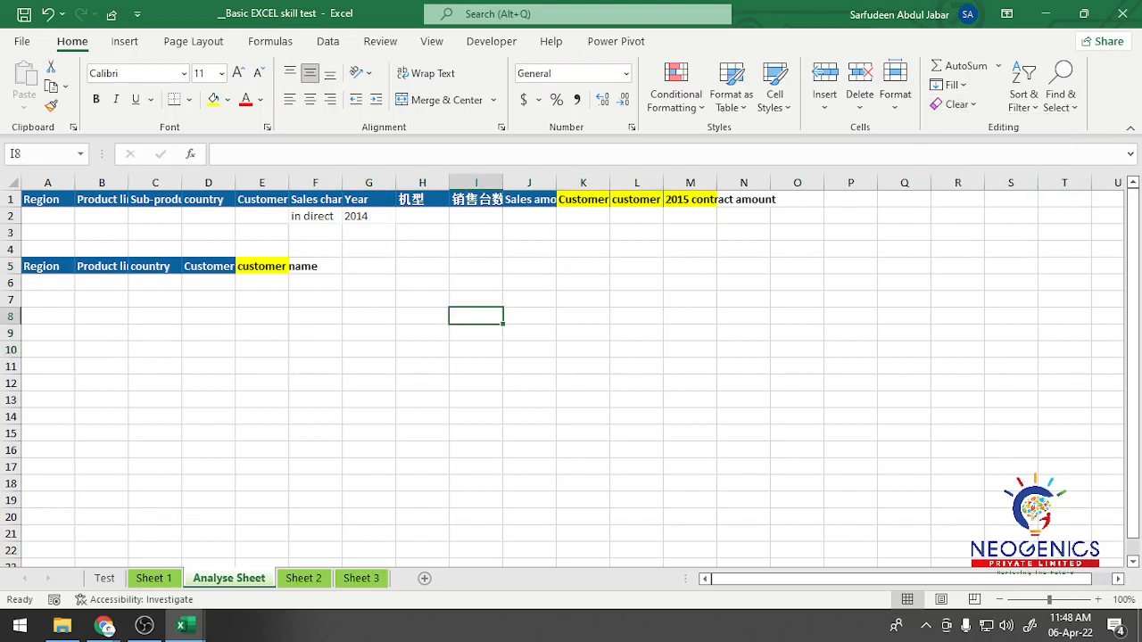
Step: Start an Advanced Filter that copies to another location, with Sheet 1's range A1:M3506 as the list range
{"action": "left_click_drag", "start_coordinate": [41, 266], "coordinate": [261, 266]}
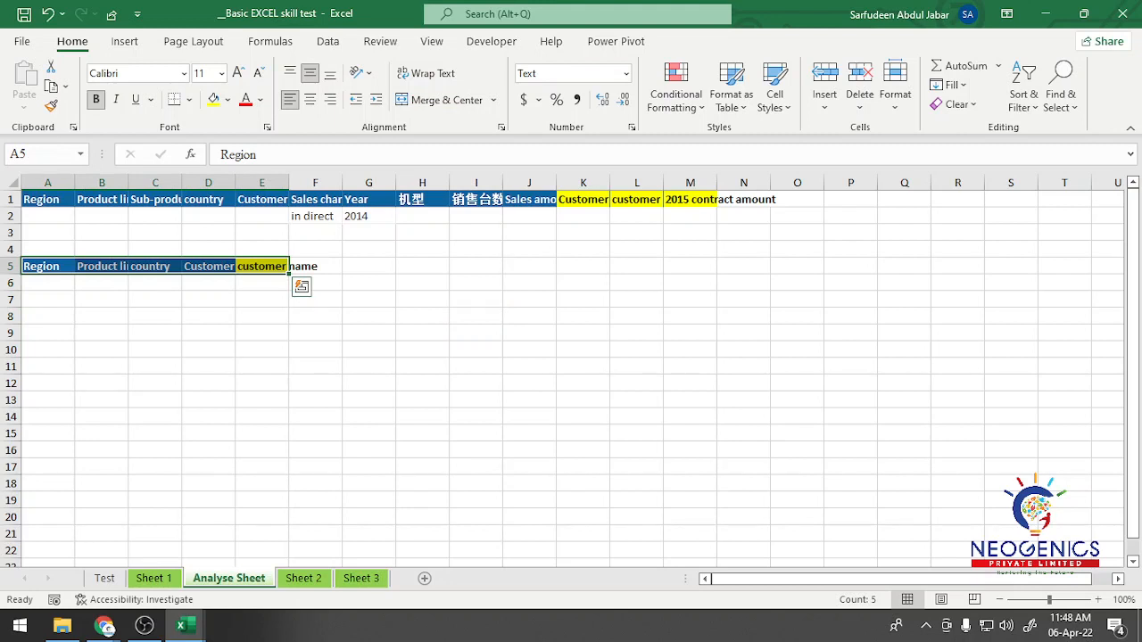
{"action": "left_click_drag", "start_coordinate": [315, 199], "coordinate": [368, 216]}
{"action": "left_click", "coordinate": [328, 41]}
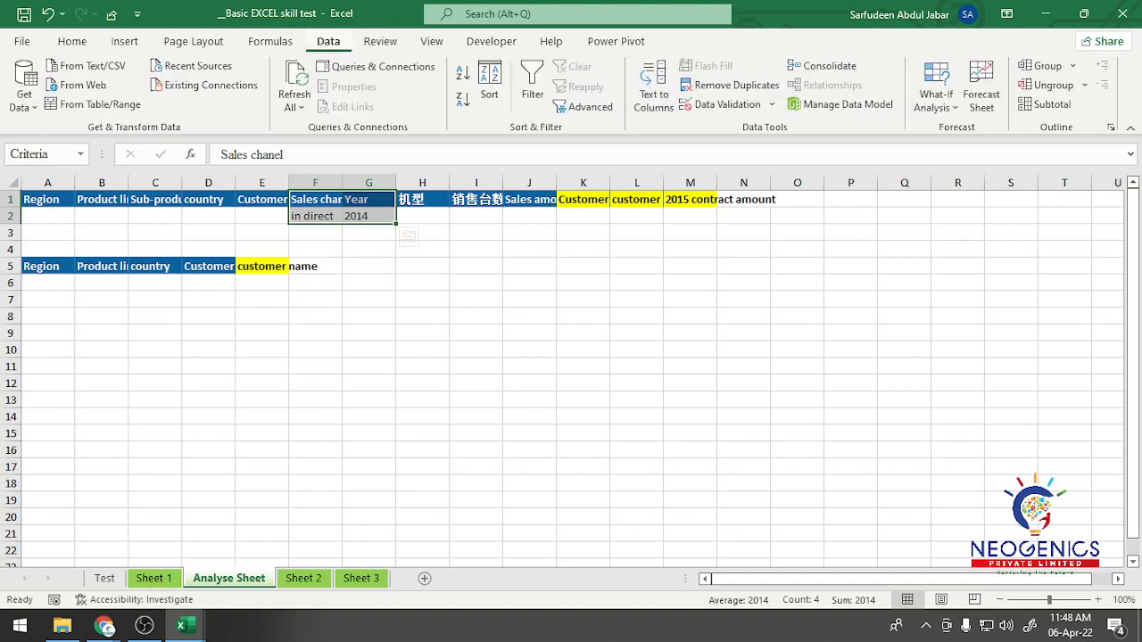
{"action": "left_click", "coordinate": [584, 107]}
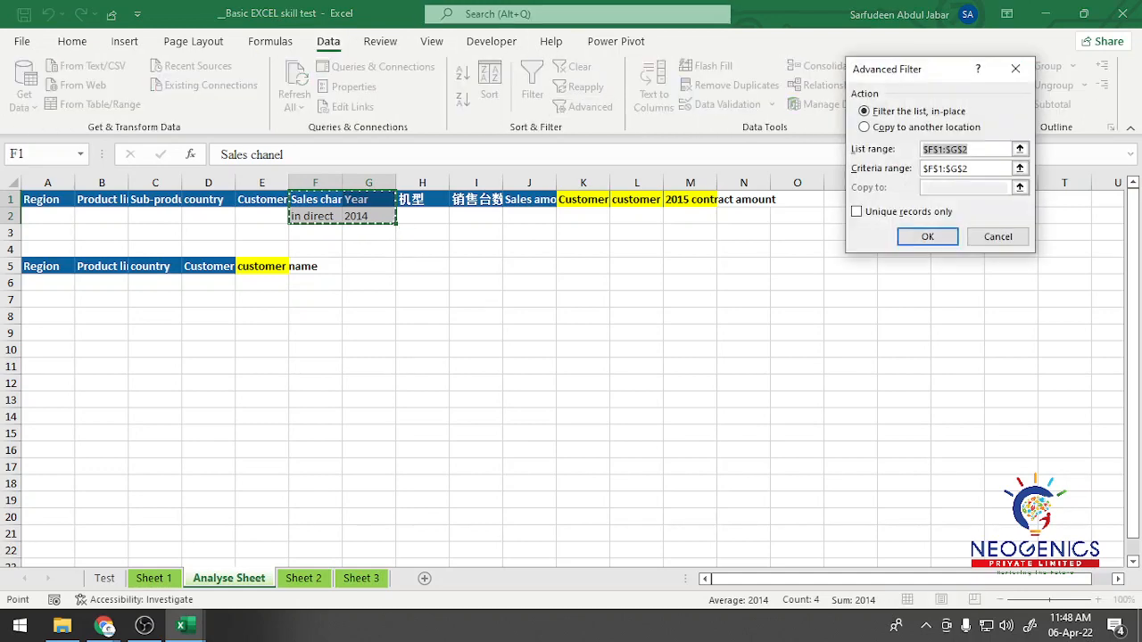
{"action": "left_click", "coordinate": [888, 127]}
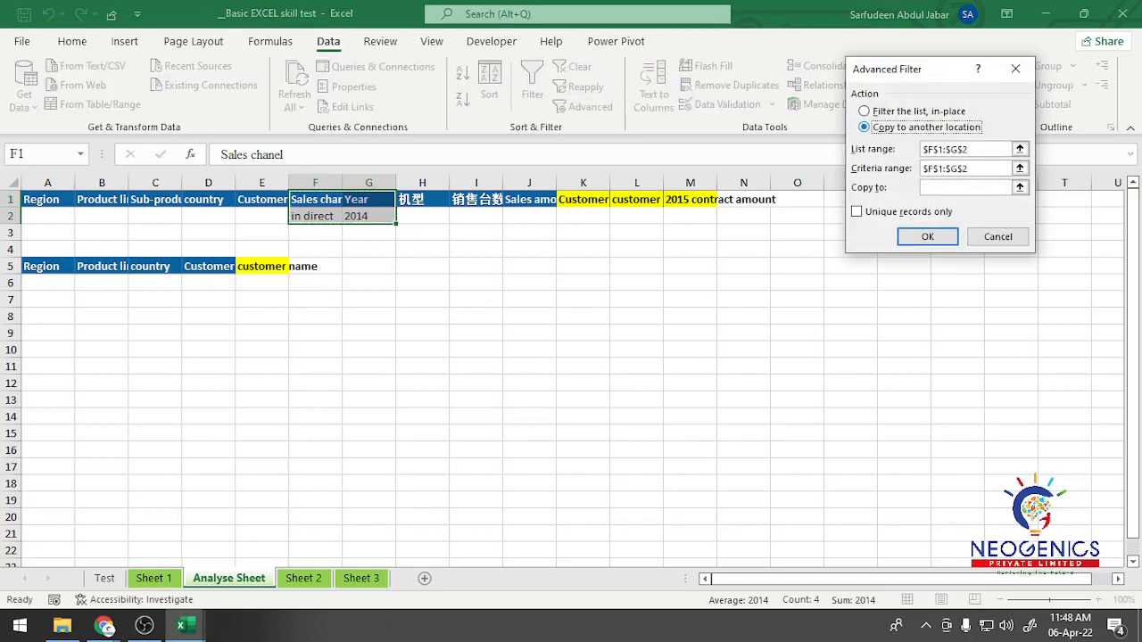
{"action": "left_click", "coordinate": [982, 149]}
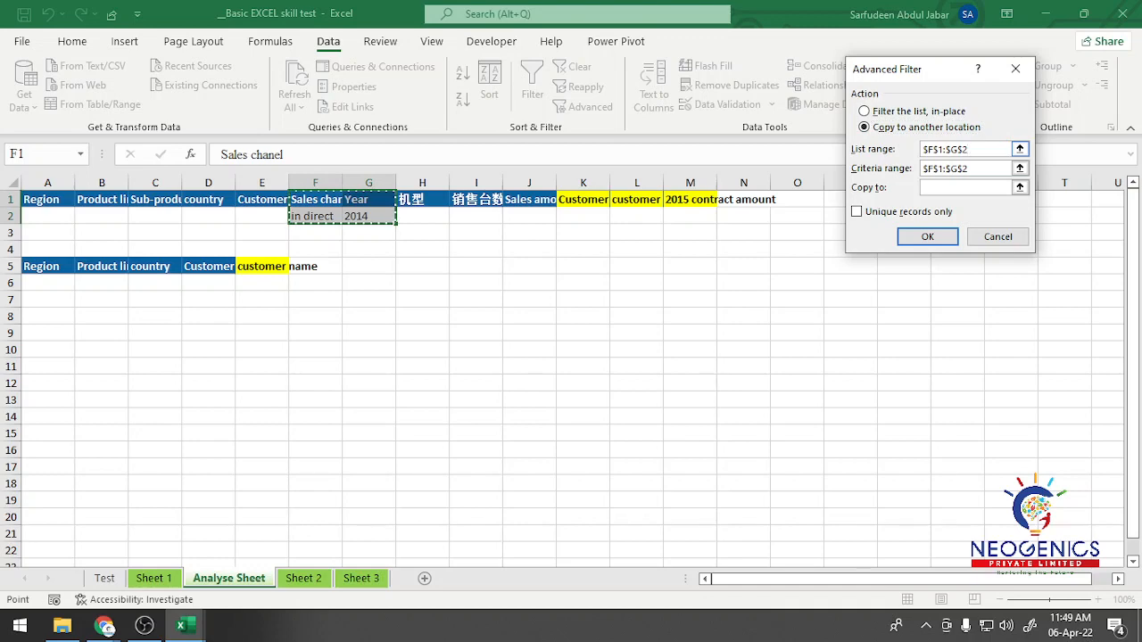
{"action": "left_click", "coordinate": [154, 578]}
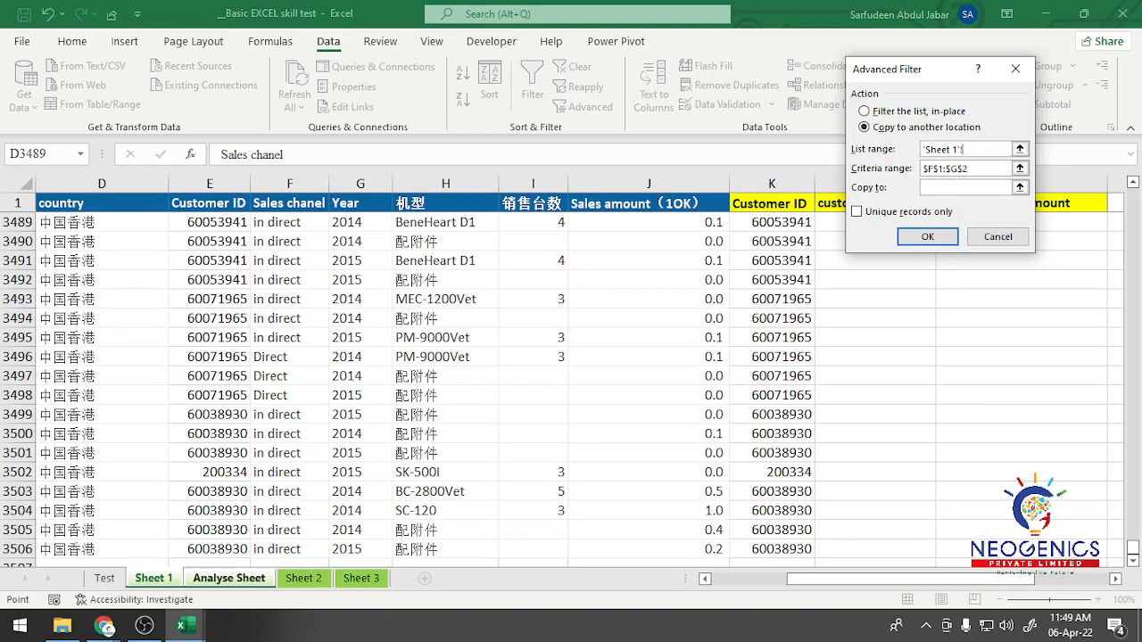
{"action": "left_click_drag", "start_coordinate": [953, 580], "coordinate": [873, 580]}
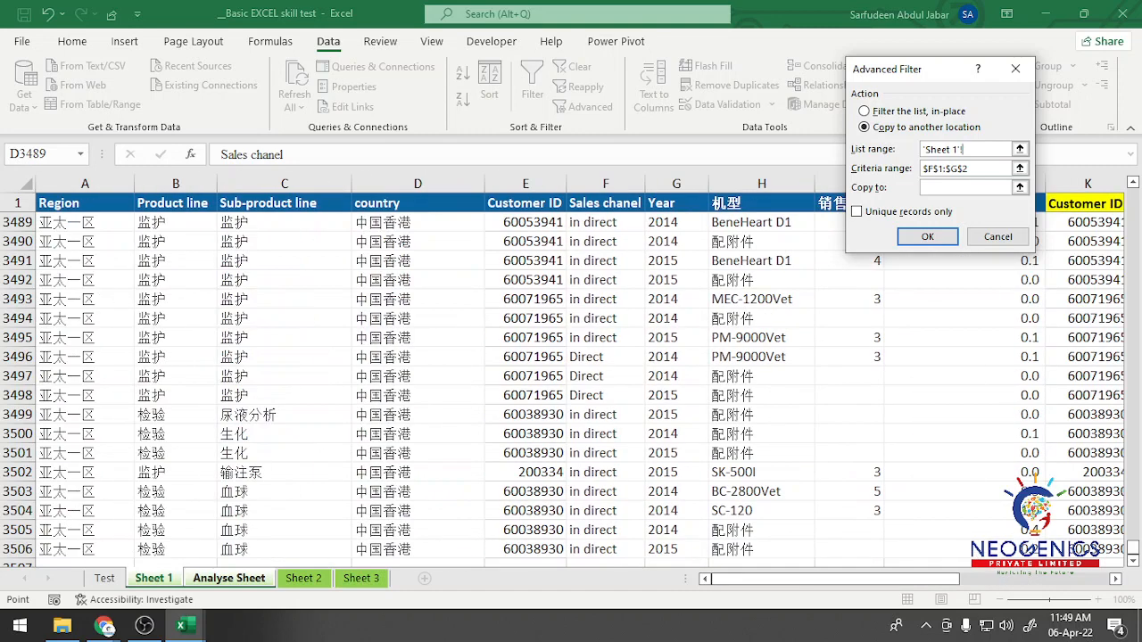
{"action": "left_click", "coordinate": [84, 204]}
{"action": "key", "text": "ctrl+shift+Down"}
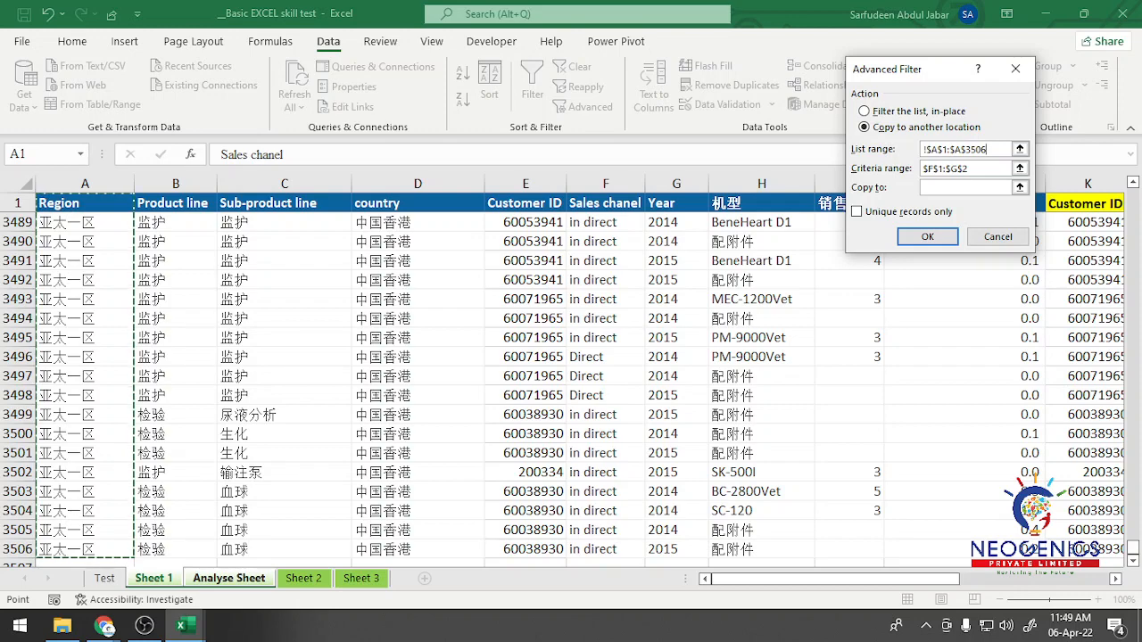
{"action": "key", "text": "ctrl+shift+Right"}
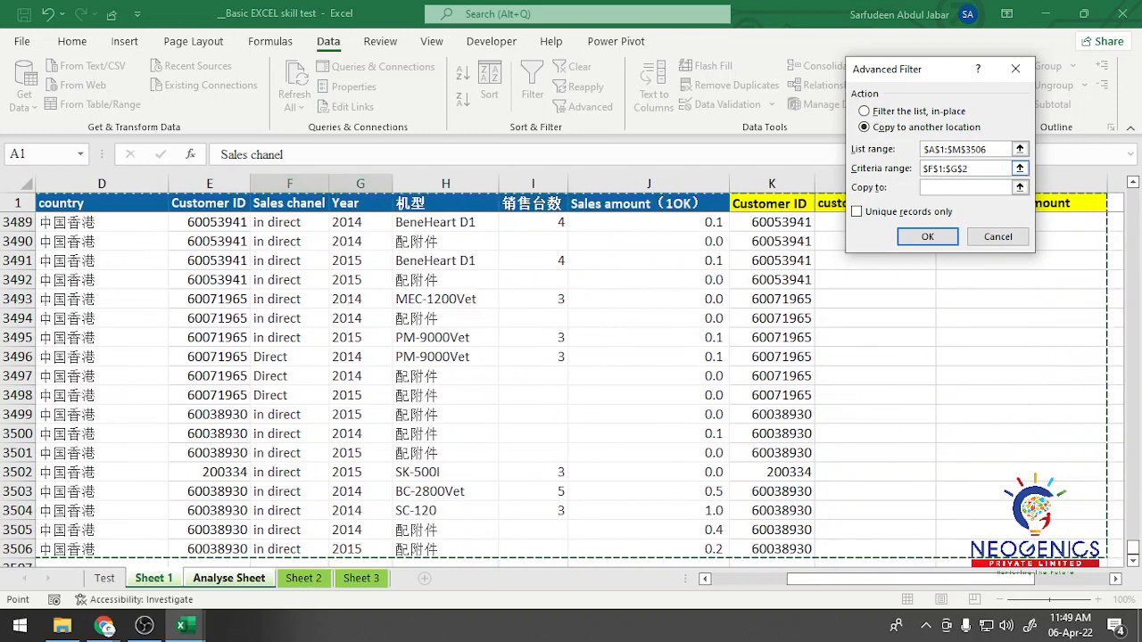
Step: Set the filter criteria to F1:G2 and the copy destination to headers A5:E5, restrict it to unique records, and run it
{"action": "key", "text": "Tab"}
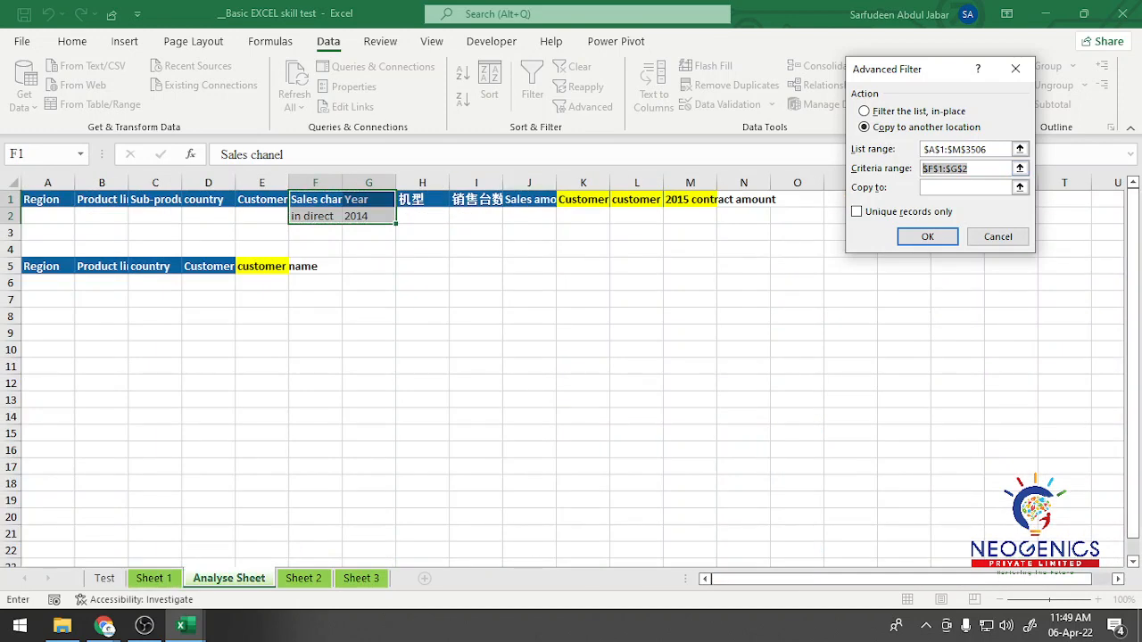
{"action": "left_click_drag", "start_coordinate": [315, 200], "coordinate": [369, 216]}
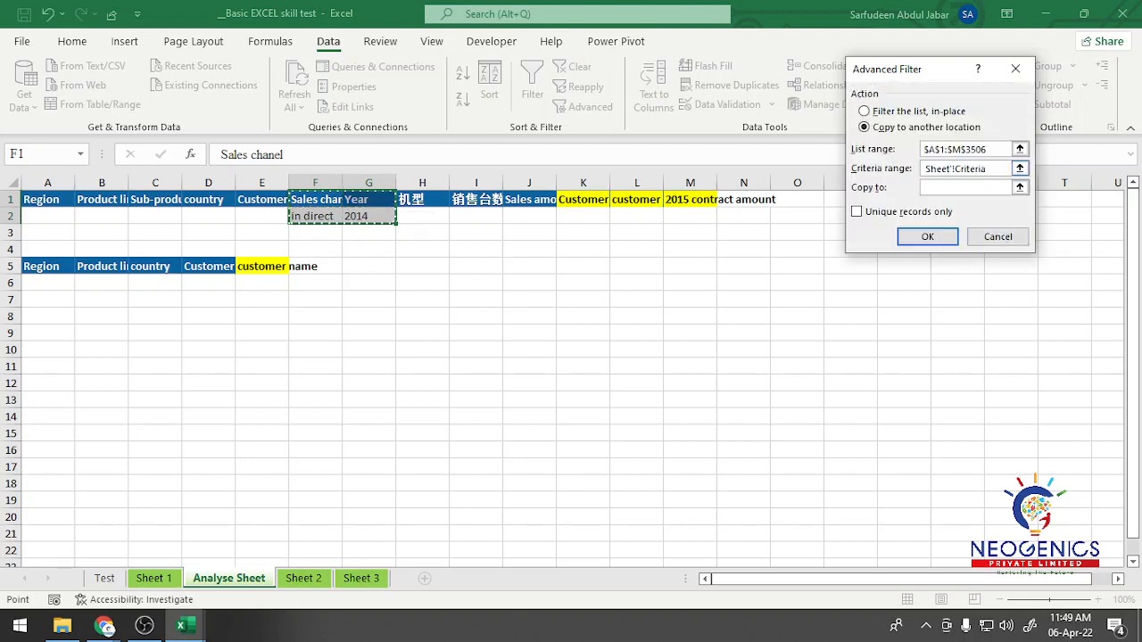
{"action": "left_click", "coordinate": [967, 187]}
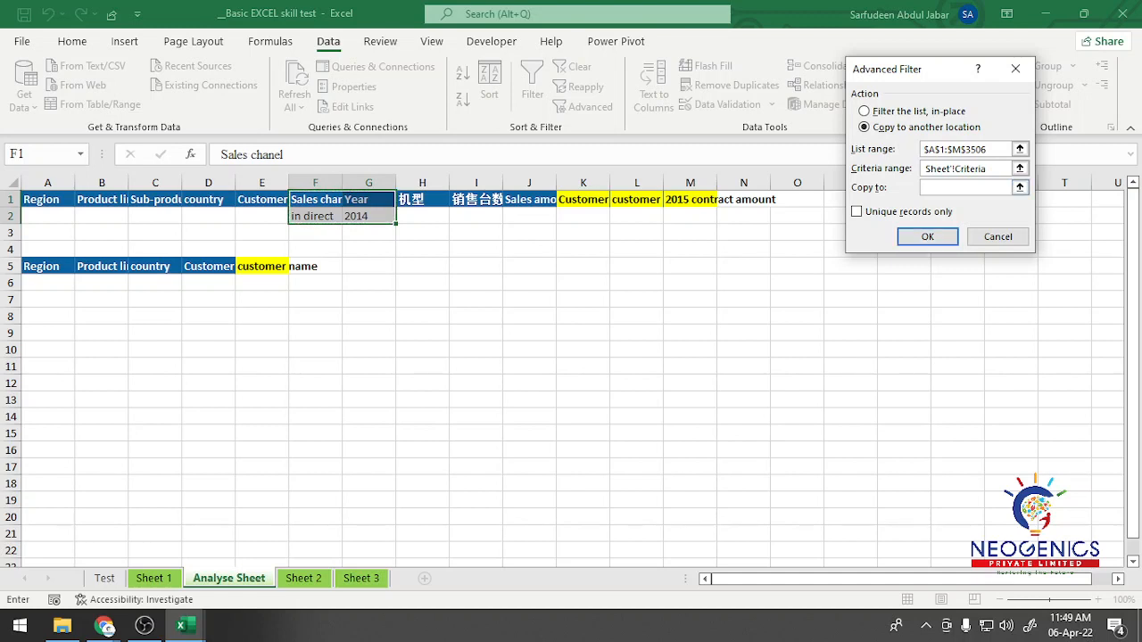
{"action": "left_click_drag", "start_coordinate": [37, 266], "coordinate": [277, 270]}
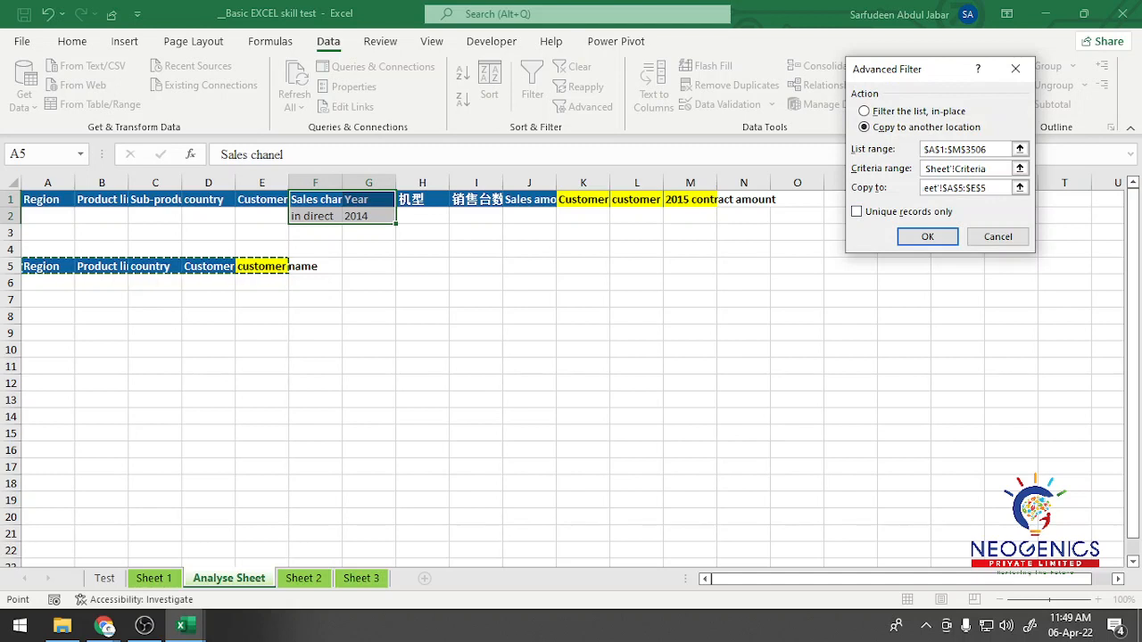
{"action": "left_click", "coordinate": [858, 211]}
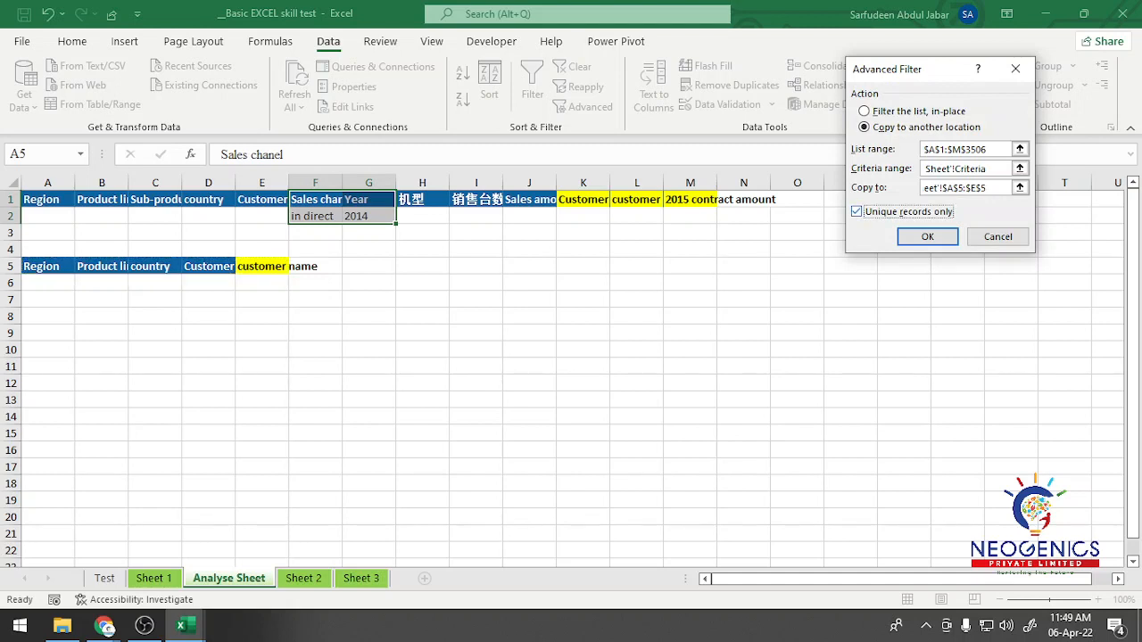
{"action": "left_click", "coordinate": [928, 237]}
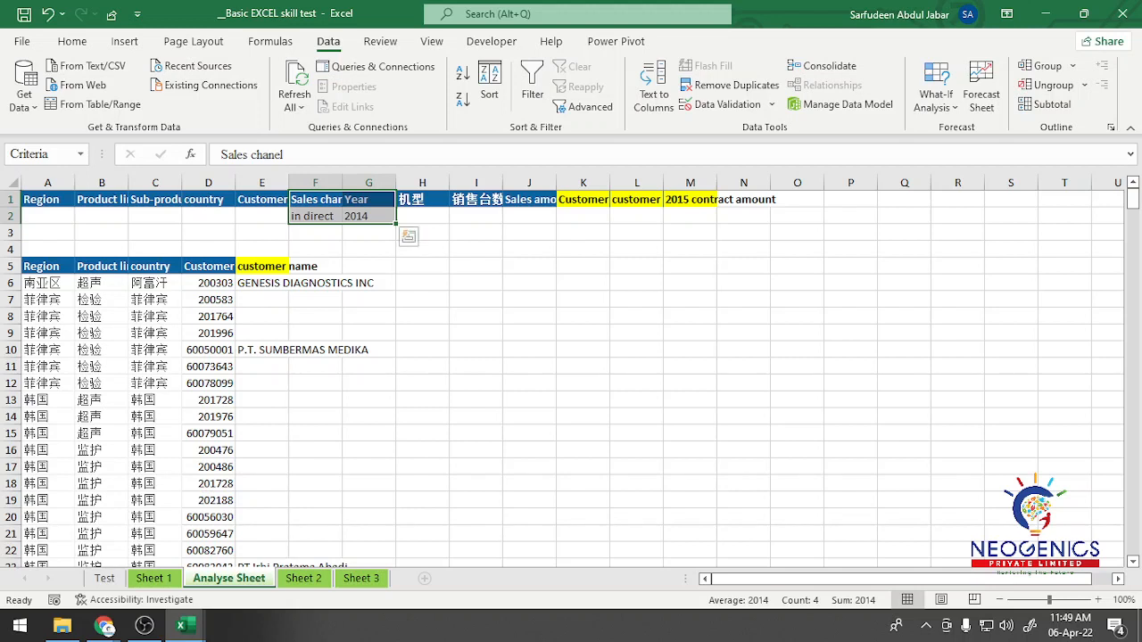
Step: Examine the extracted rows below the row 5 headers, checking the region, product line, country, Customer ID and customer name columns
{"action": "left_click", "coordinate": [47, 283]}
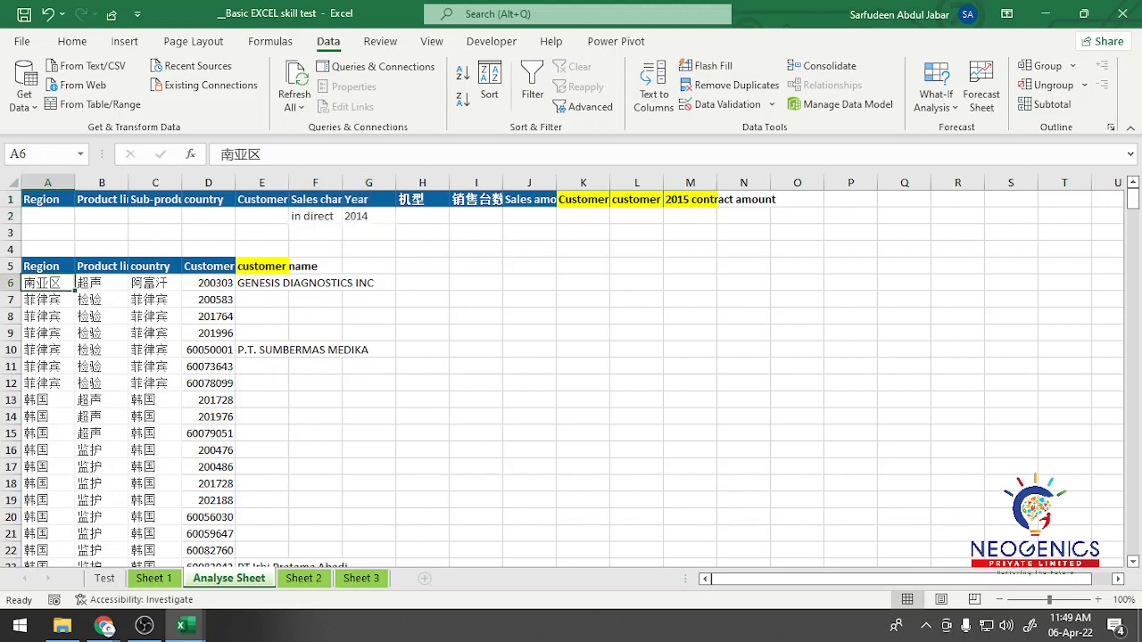
{"action": "left_click", "coordinate": [101, 300]}
{"action": "left_click", "coordinate": [154, 300]}
{"action": "left_click", "coordinate": [208, 283]}
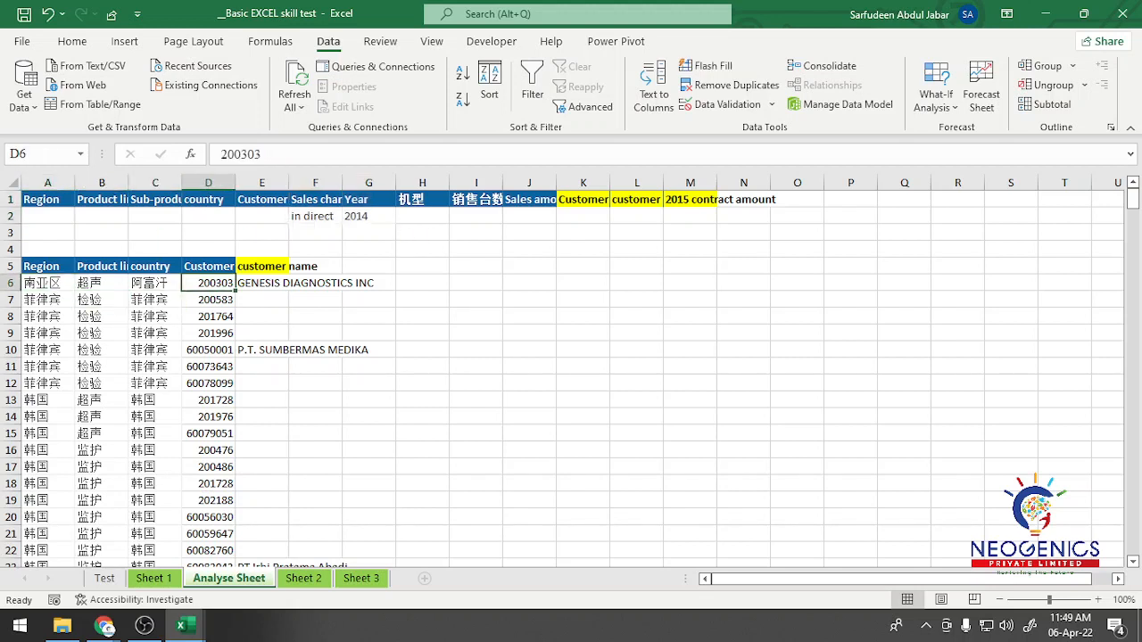
{"action": "left_click", "coordinate": [208, 299]}
{"action": "left_click", "coordinate": [261, 300]}
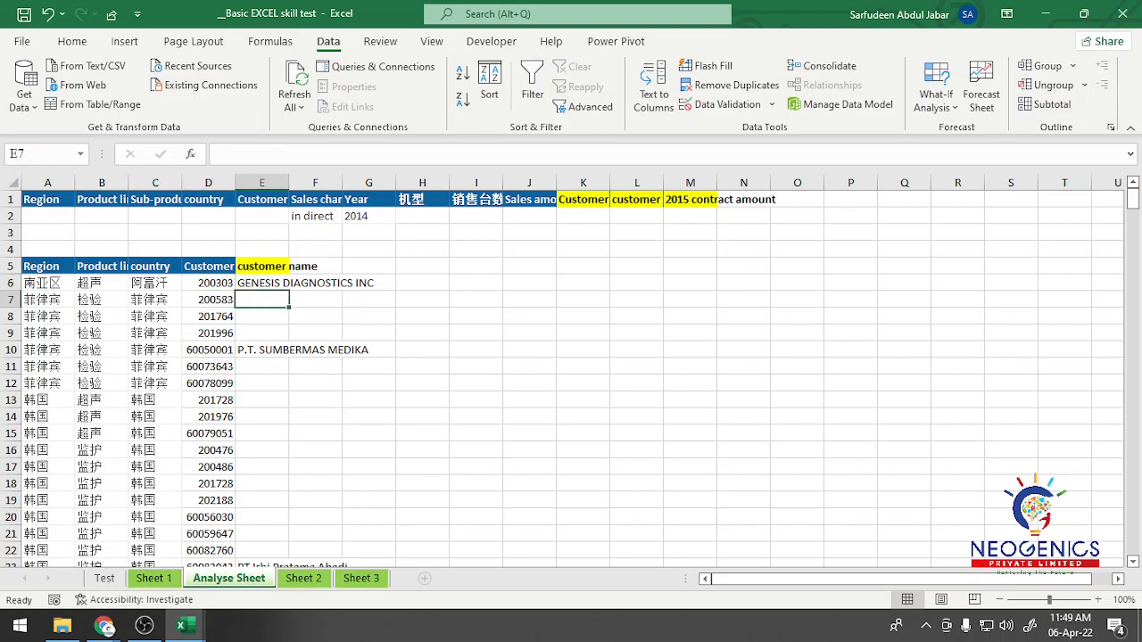
{"action": "scroll", "coordinate": [571, 380], "scroll_direction": "down", "scroll_amount": 12}
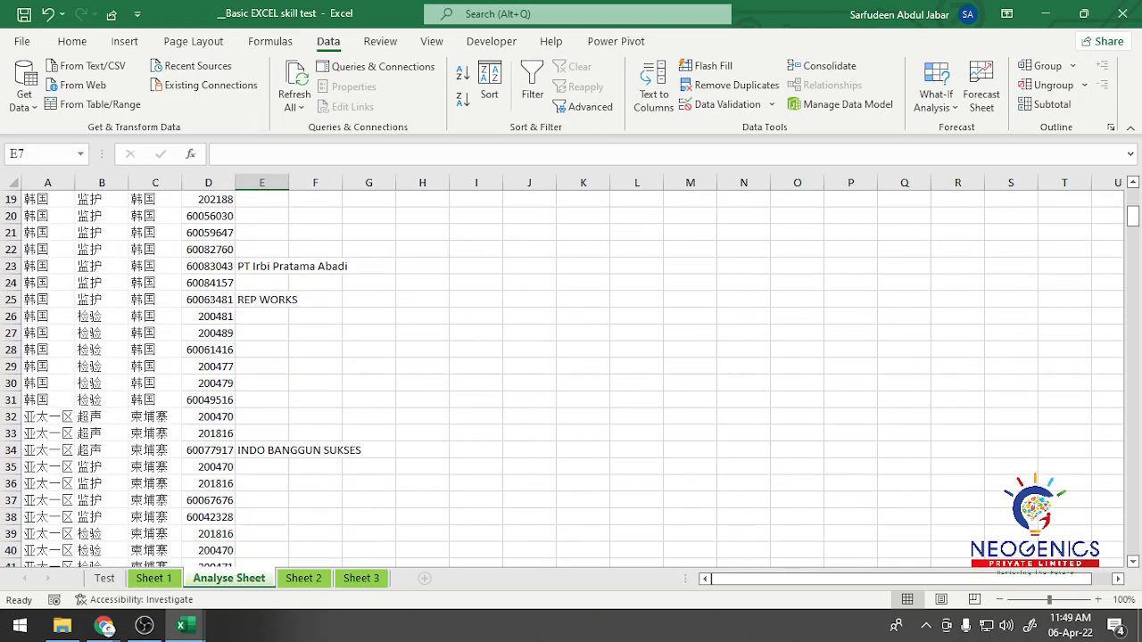
{"action": "scroll", "coordinate": [571, 380], "scroll_direction": "up", "scroll_amount": 12}
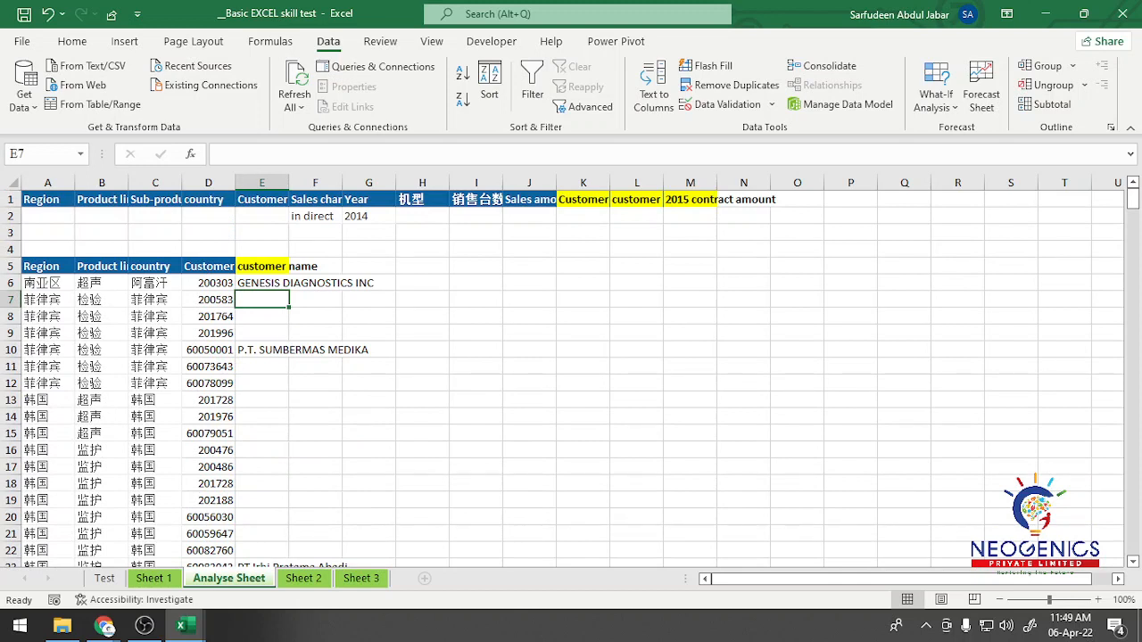
Step: Try moving the Sales amount header from J1 to H5, and undo the move
{"action": "left_click", "coordinate": [529, 200]}
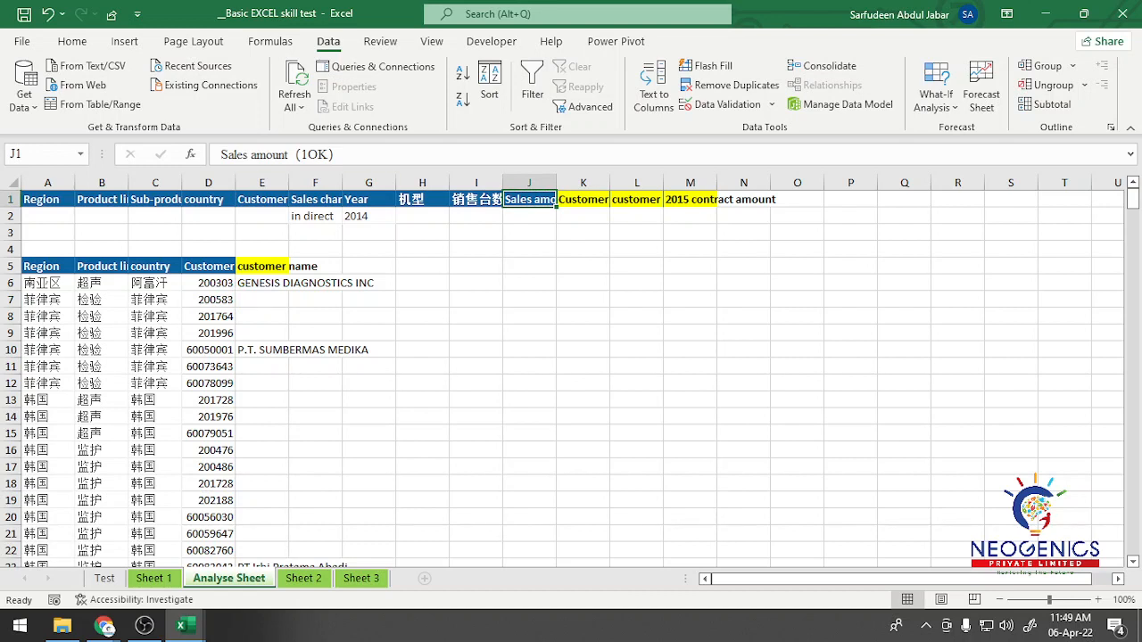
{"action": "left_click", "coordinate": [526, 207]}
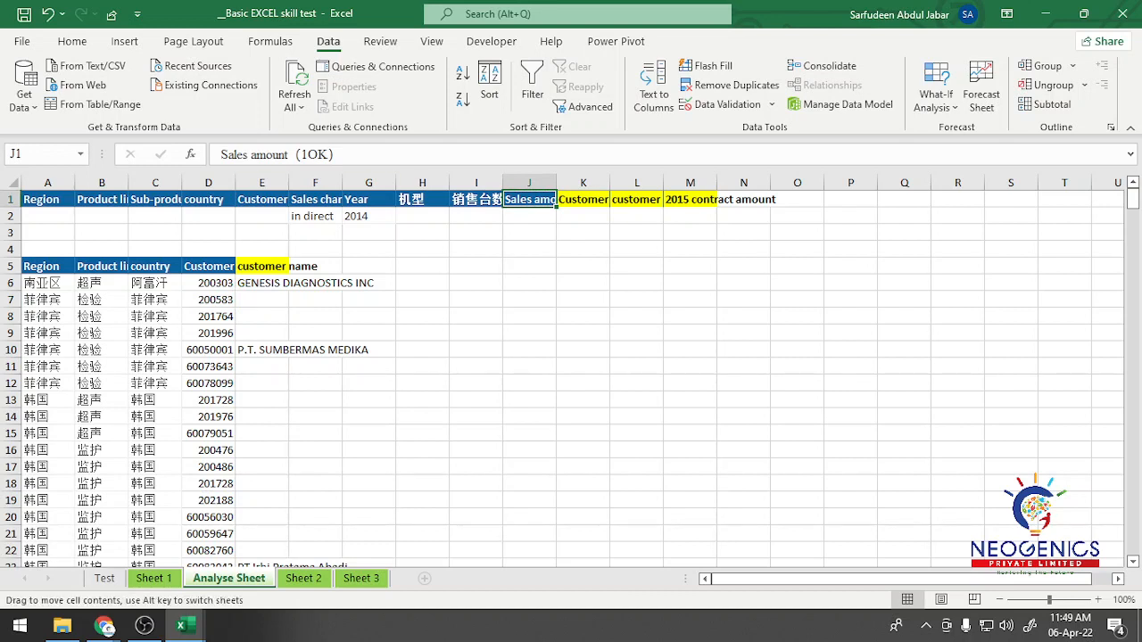
{"action": "left_click_drag", "start_coordinate": [526, 207], "coordinate": [445, 271]}
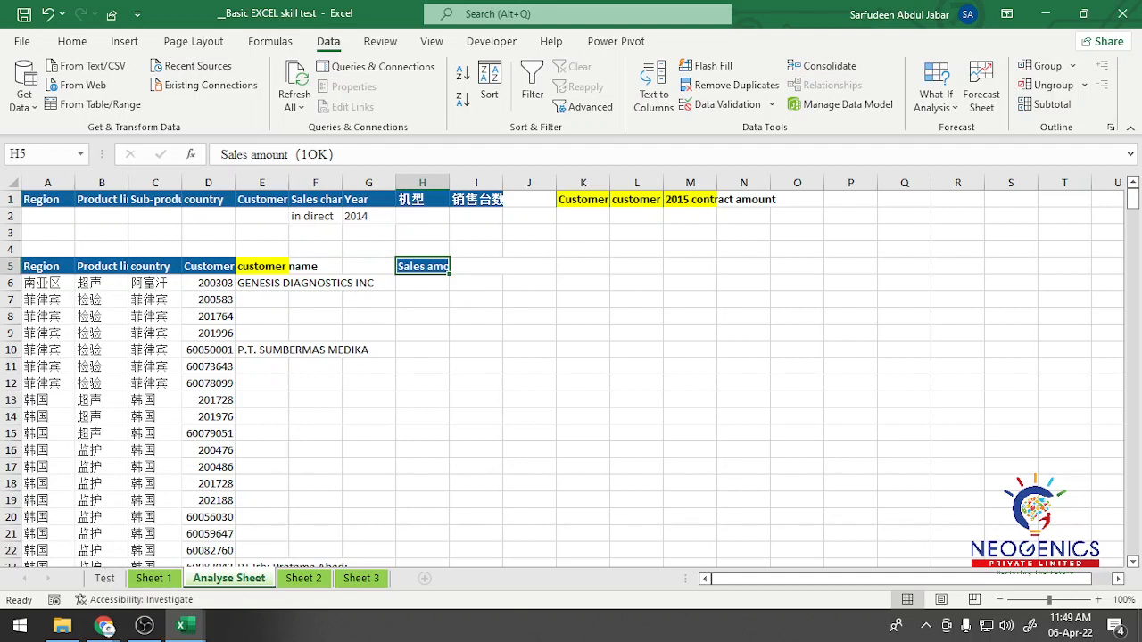
{"action": "key", "text": "ctrl+z"}
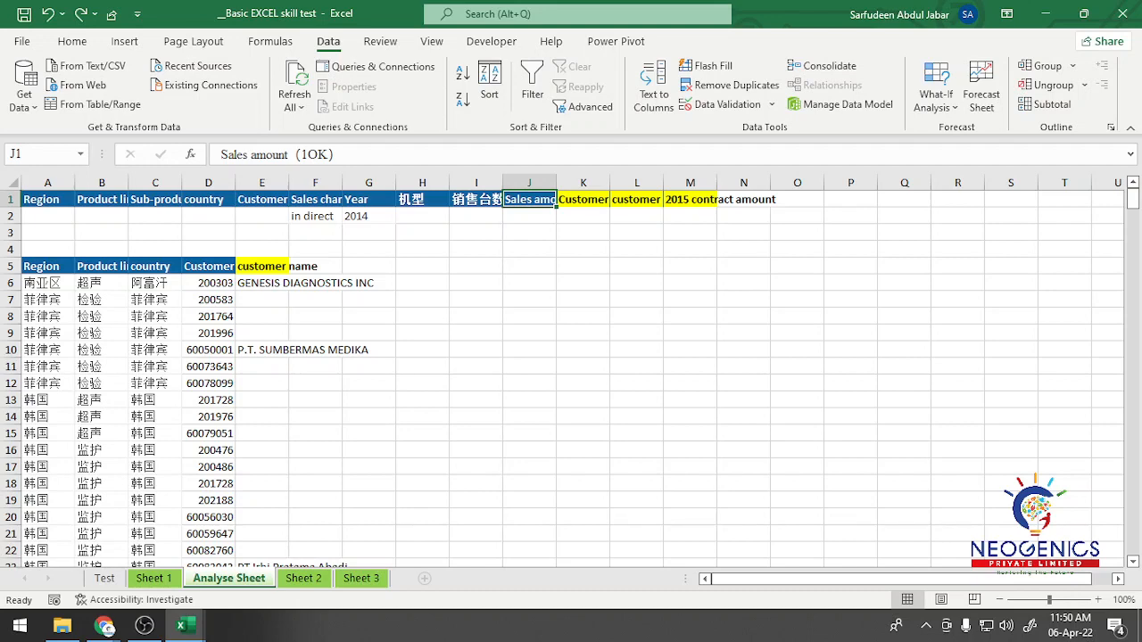
Step: Look at the customer ID and name list on Sheet 2 and return to extracted rows A6:E7 on the Analyse Sheet
{"action": "left_click", "coordinate": [476, 317]}
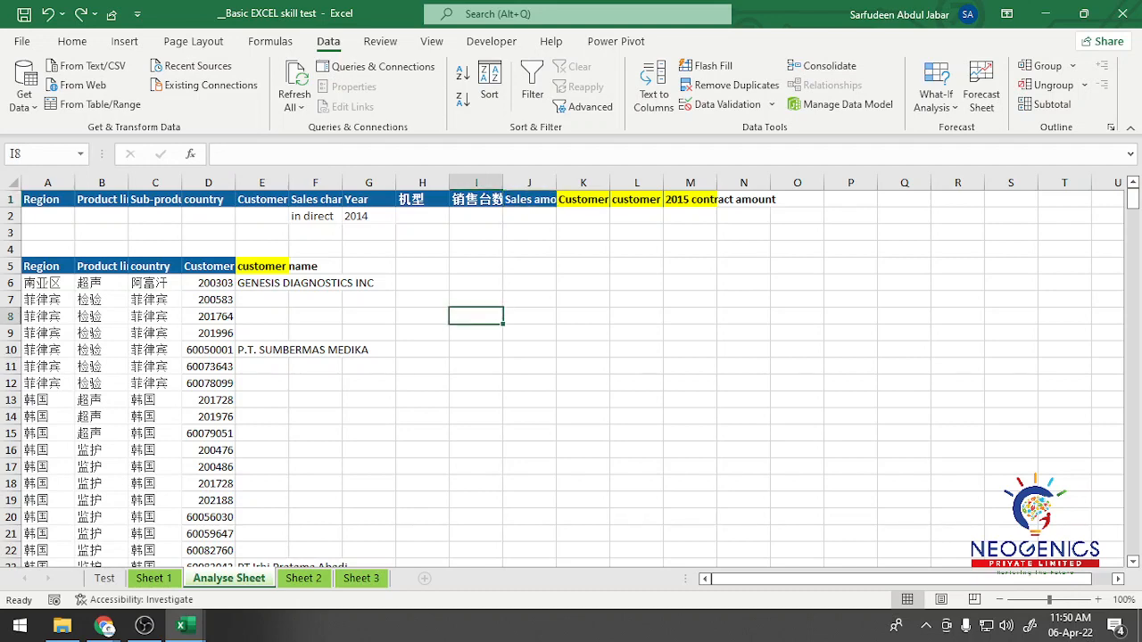
{"action": "key", "text": "ctrl+Page_Down"}
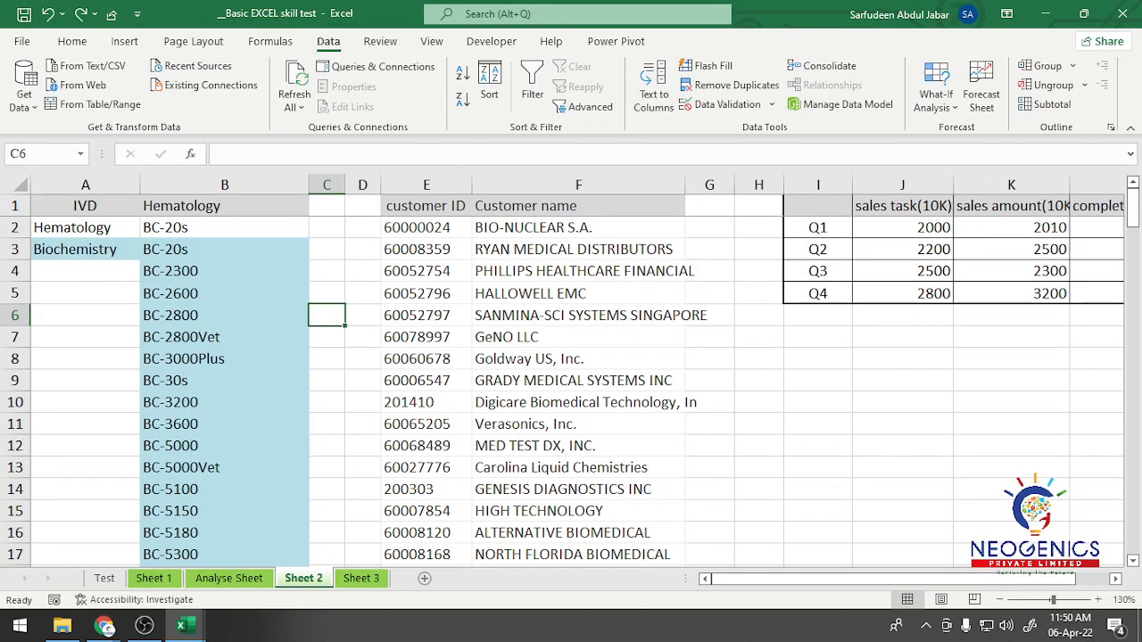
{"action": "key", "text": "ctrl+Page_Up"}
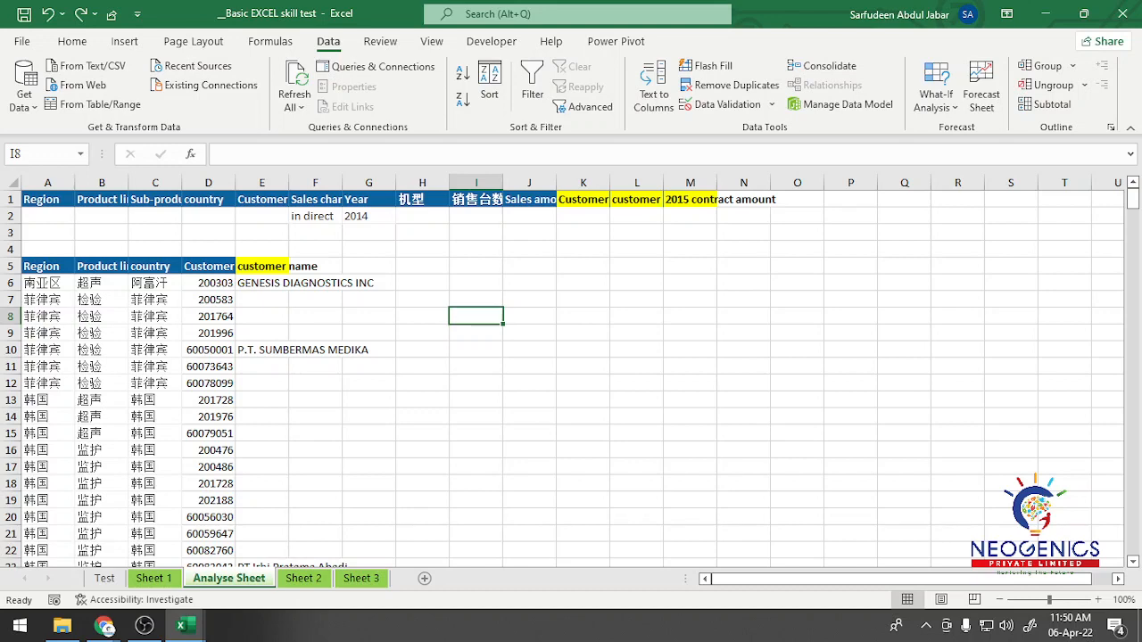
{"action": "key", "text": "ctrl+Page_Down"}
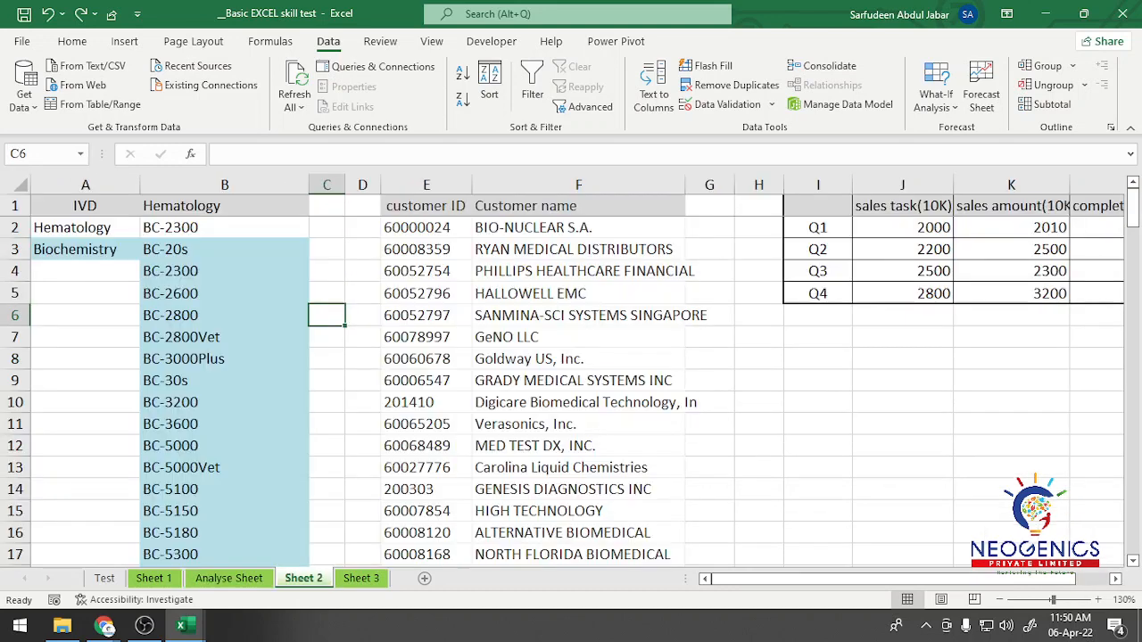
{"action": "left_click", "coordinate": [228, 578]}
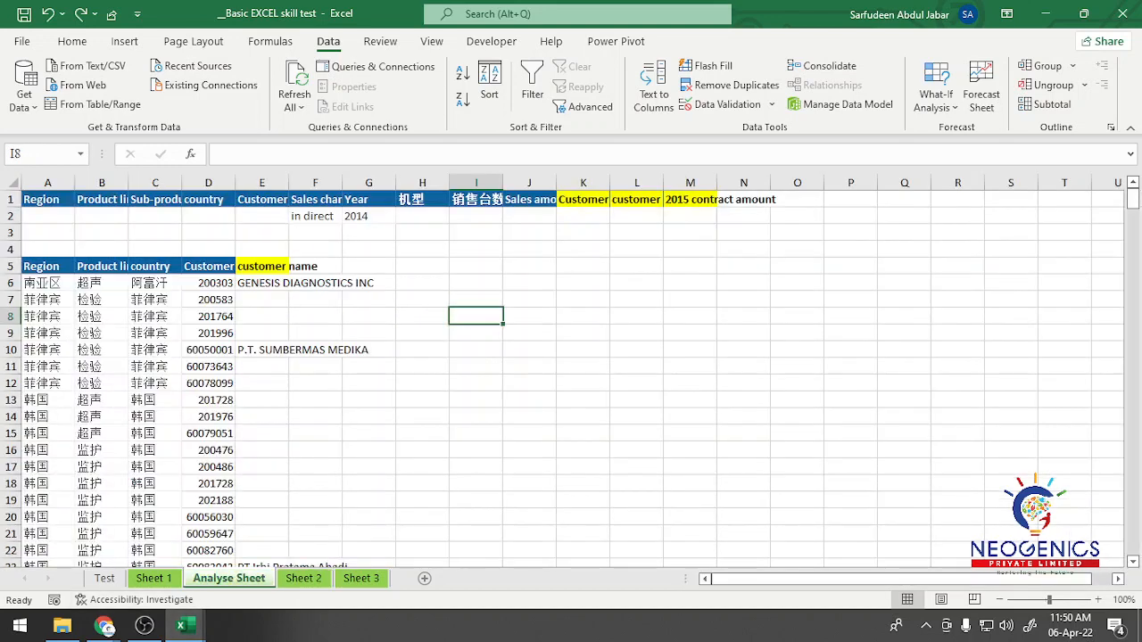
{"action": "left_click", "coordinate": [369, 367]}
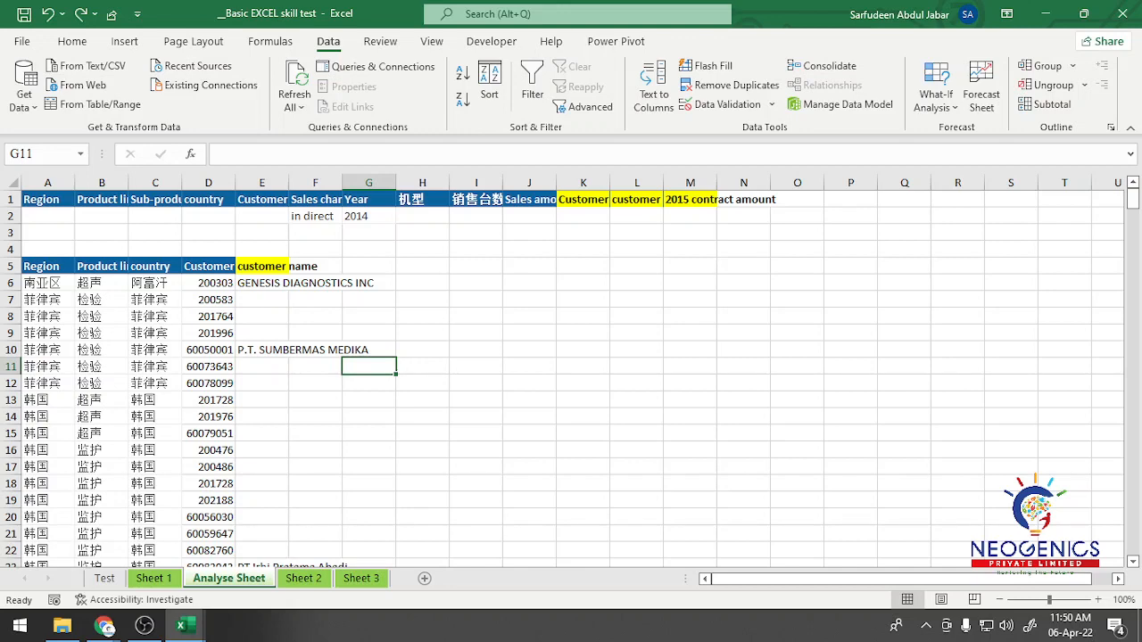
{"action": "left_click_drag", "start_coordinate": [47, 283], "coordinate": [267, 300]}
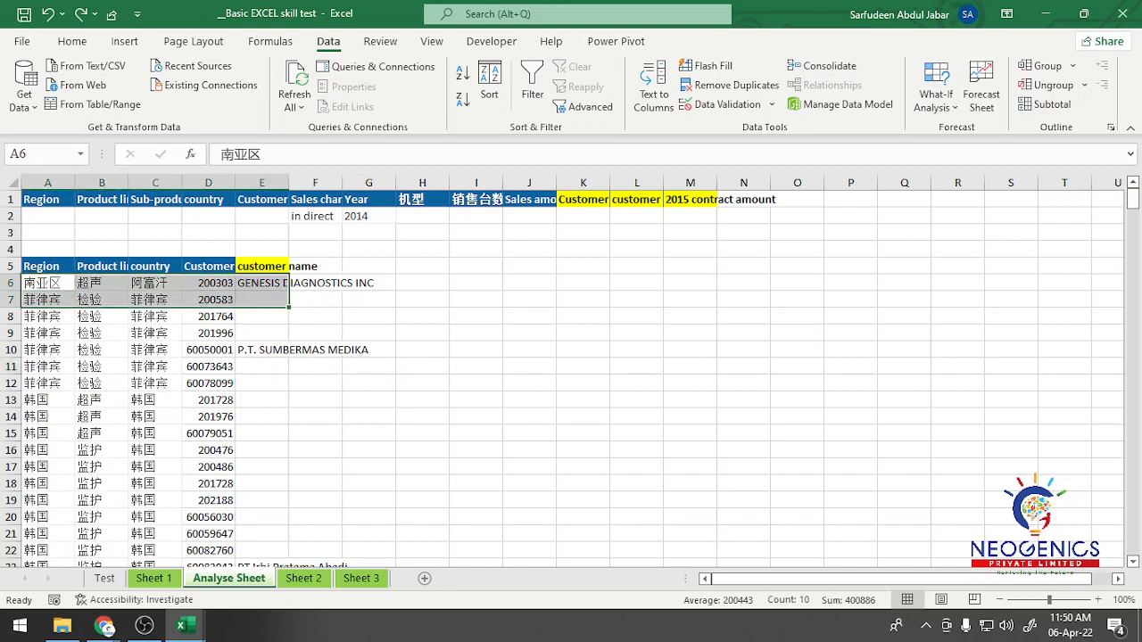
Step: Delete all extracted rows below the row 5 headers on the Analyse Sheet, columns A to E down to row 383
{"action": "key", "text": "ctrl+shift+Down"}
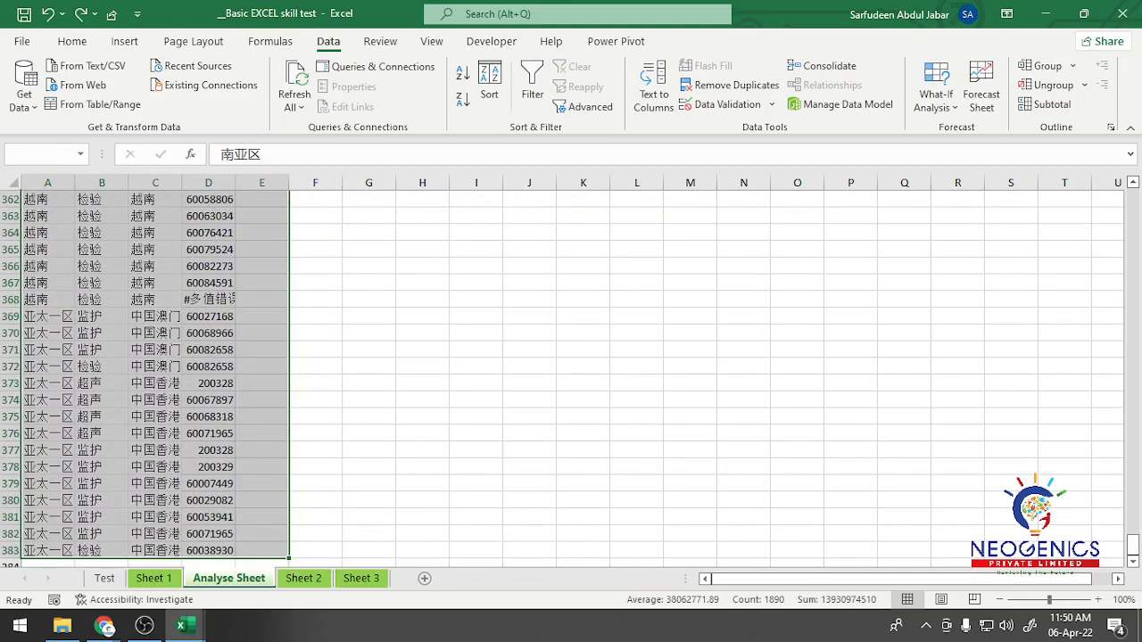
{"action": "key", "text": "Delete"}
{"action": "key", "text": "ctrl+BackSpace"}
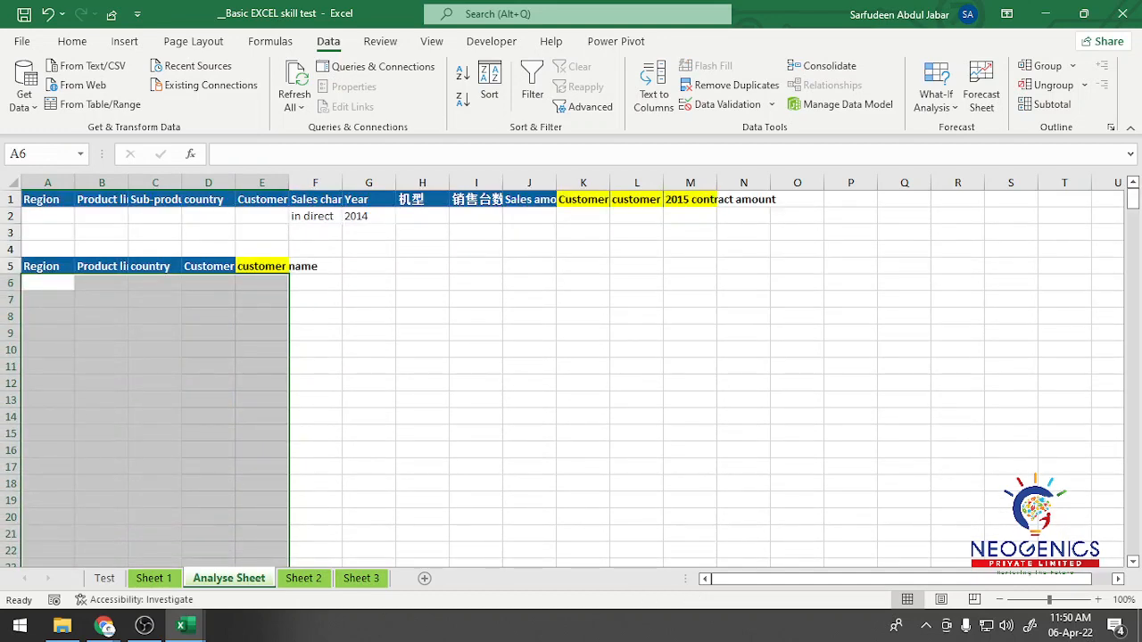
Step: Move the Sales amount header from J1 to F5, directly after the customer name header
{"action": "left_click", "coordinate": [315, 266]}
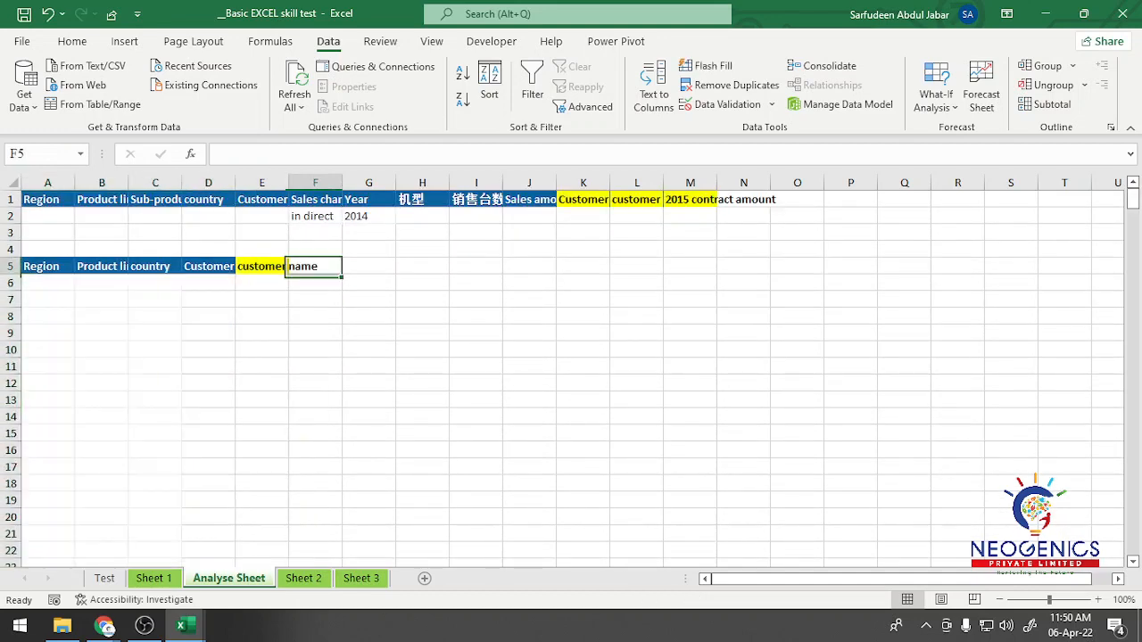
{"action": "left_click", "coordinate": [262, 266]}
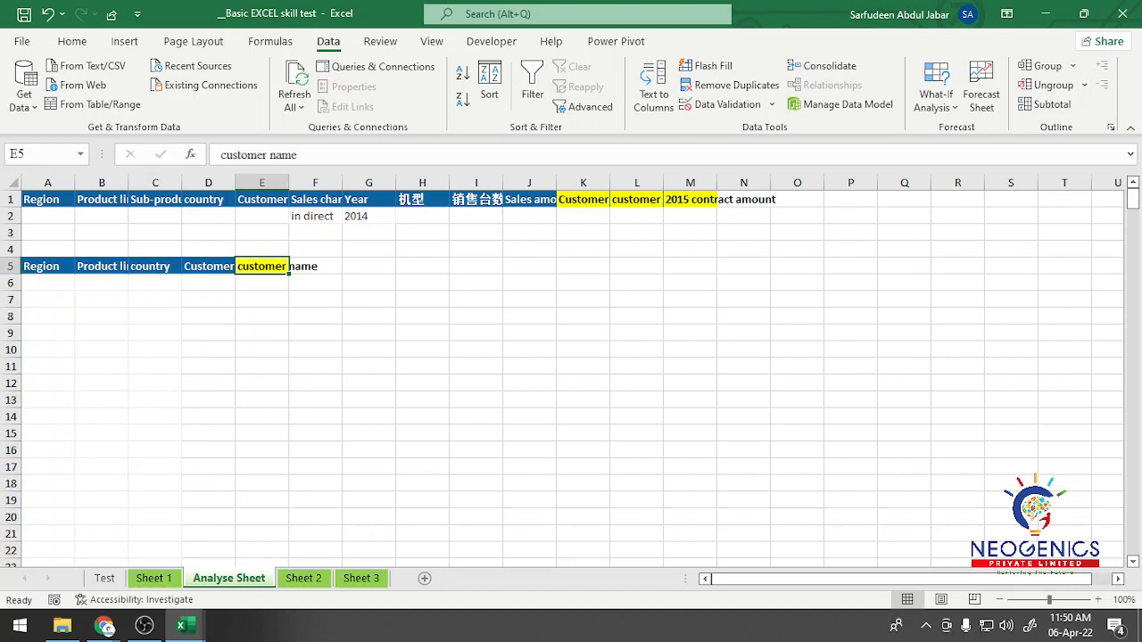
{"action": "left_click", "coordinate": [315, 265]}
{"action": "left_click", "coordinate": [529, 199]}
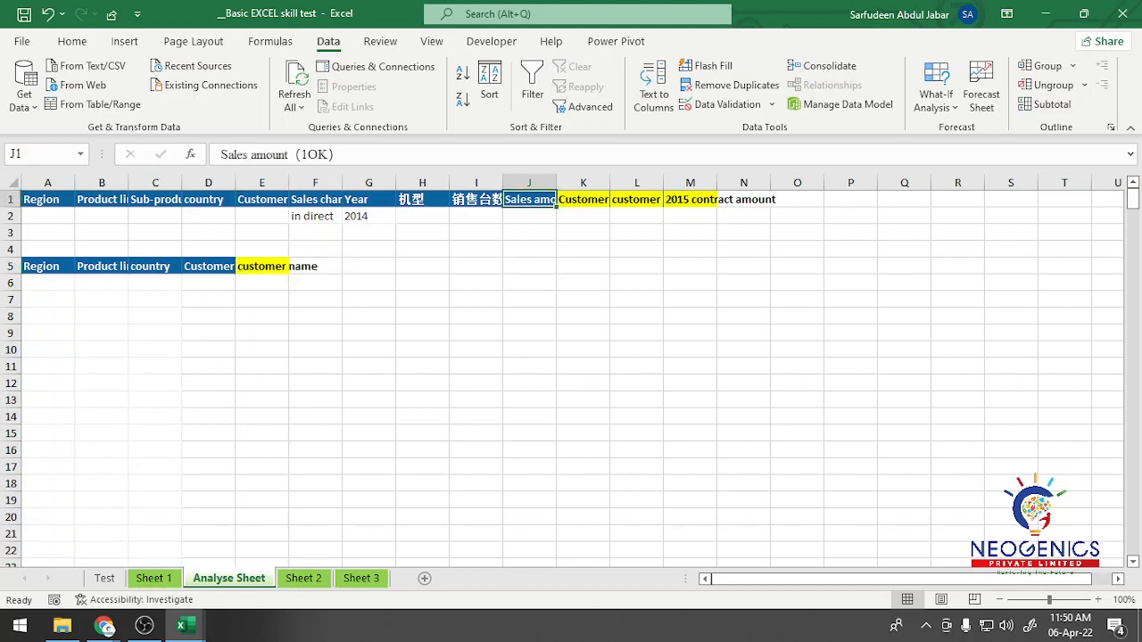
{"action": "left_click_drag", "start_coordinate": [556, 206], "coordinate": [341, 271]}
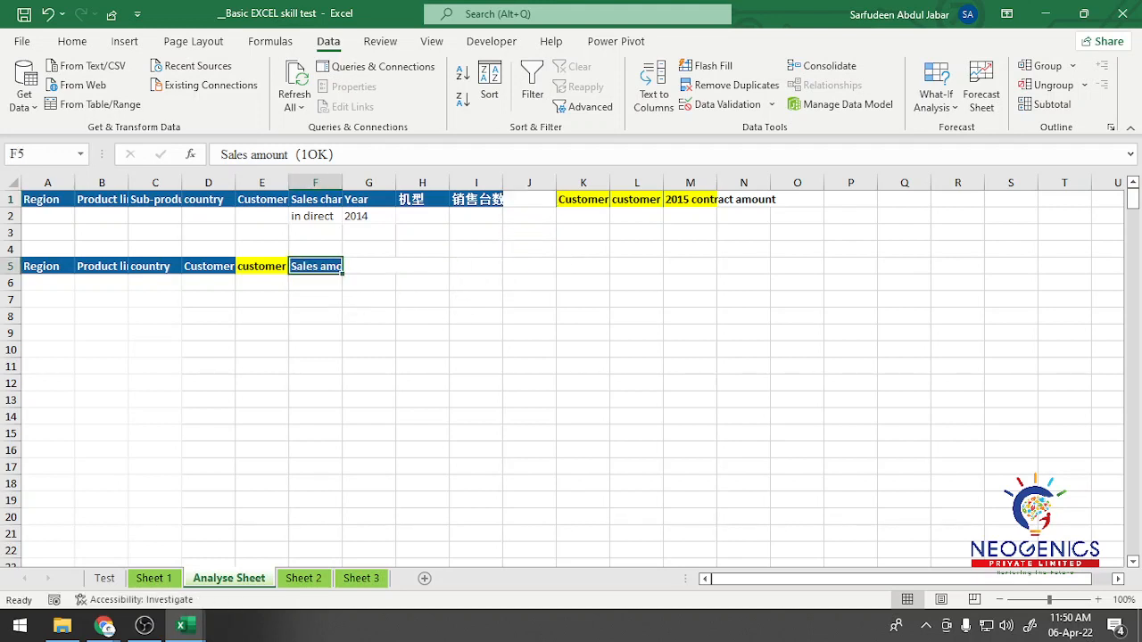
Step: Autofit the widths of all columns on the Analyse Sheet to their contents
{"action": "left_click", "coordinate": [422, 283]}
{"action": "left_click", "coordinate": [315, 267]}
{"action": "left_click", "coordinate": [13, 183]}
{"action": "double_click", "coordinate": [75, 183]}
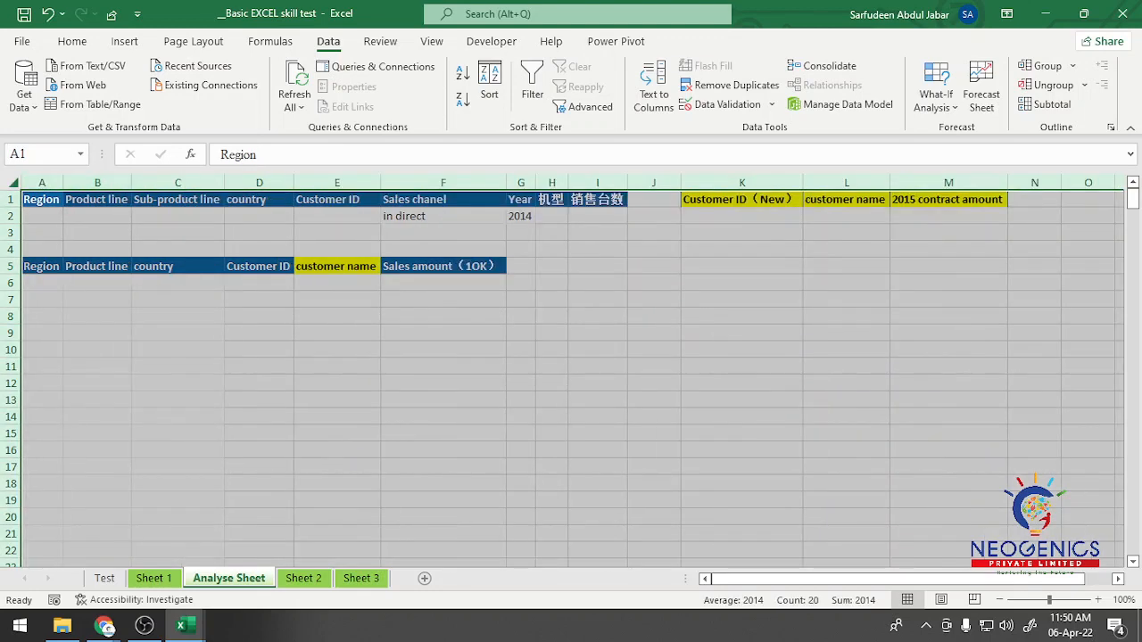
{"action": "left_click", "coordinate": [443, 400]}
Step: Check the country, Customer ID, customer name and Sales amount headers in row 5
{"action": "left_click", "coordinate": [337, 267]}
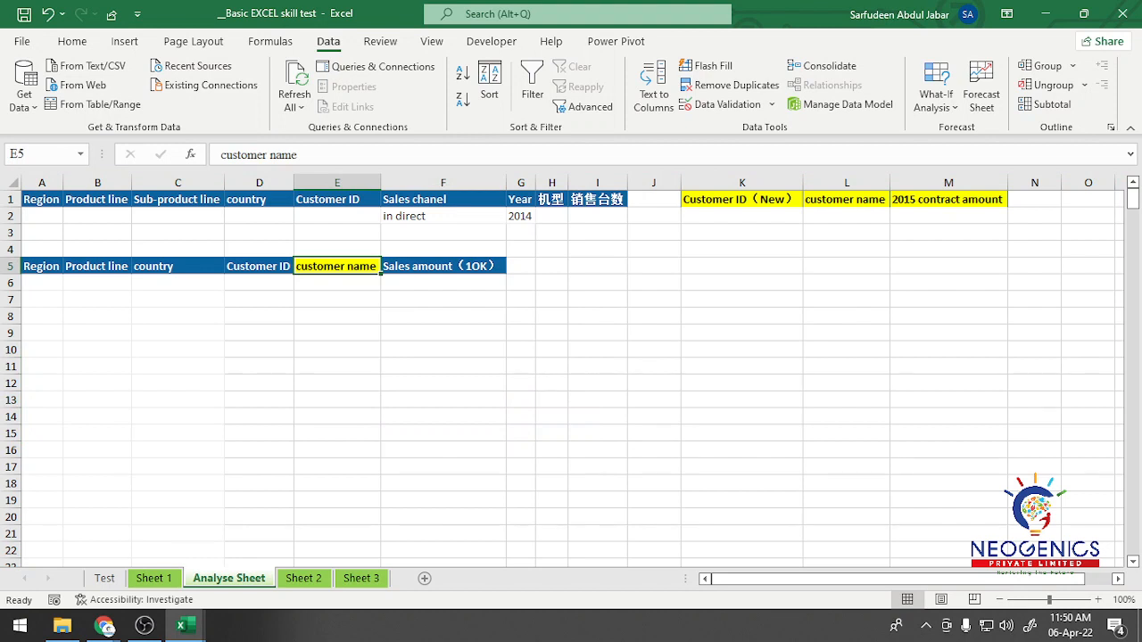
{"action": "key", "text": "Left"}
{"action": "key", "text": "Left"}
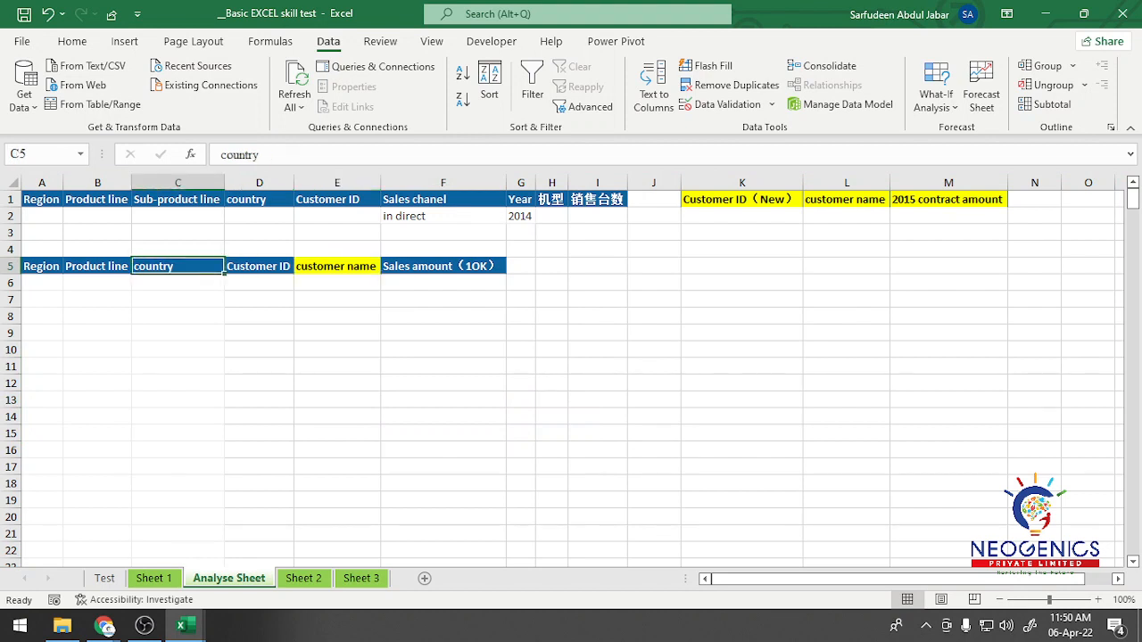
{"action": "key", "text": "Right"}
{"action": "key", "text": "Right"}
{"action": "key", "text": "Right"}
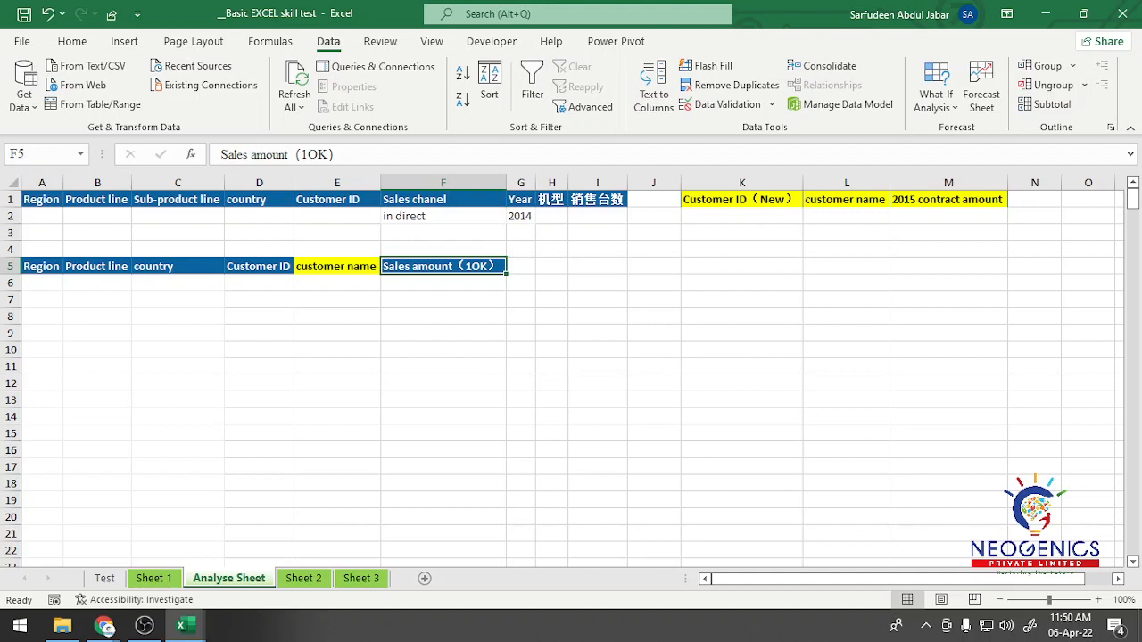
{"action": "left_click", "coordinate": [444, 315]}
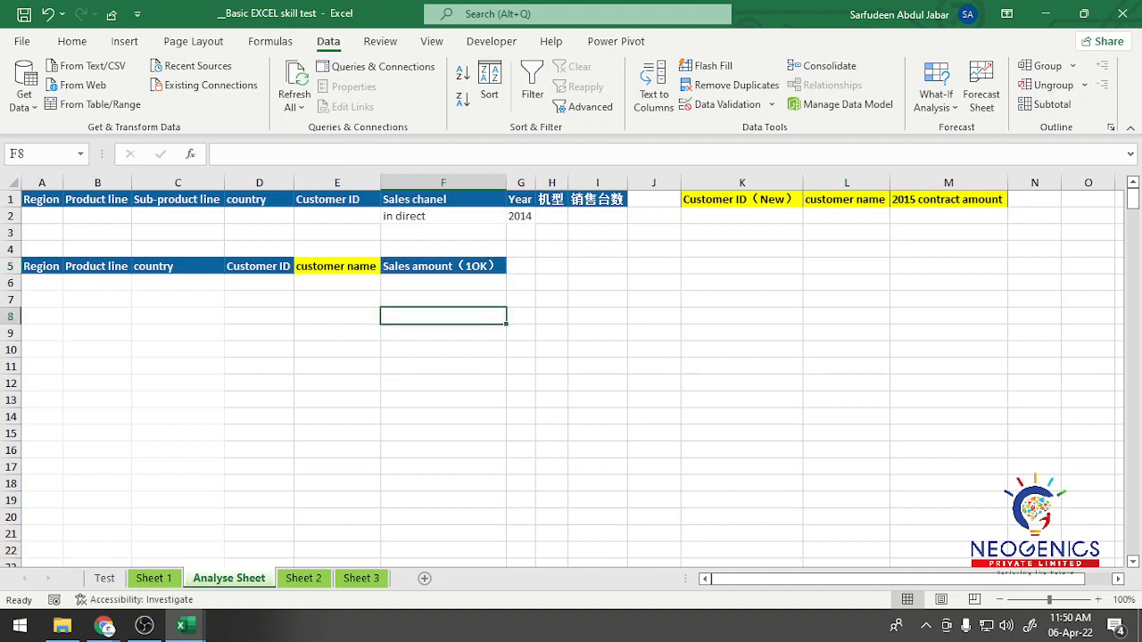
Step: Start an Advanced Filter that copies to another location, with Sheet 1 range A1:M3506 as the list range
{"action": "left_click_drag", "start_coordinate": [443, 199], "coordinate": [522, 216]}
{"action": "left_click", "coordinate": [584, 108]}
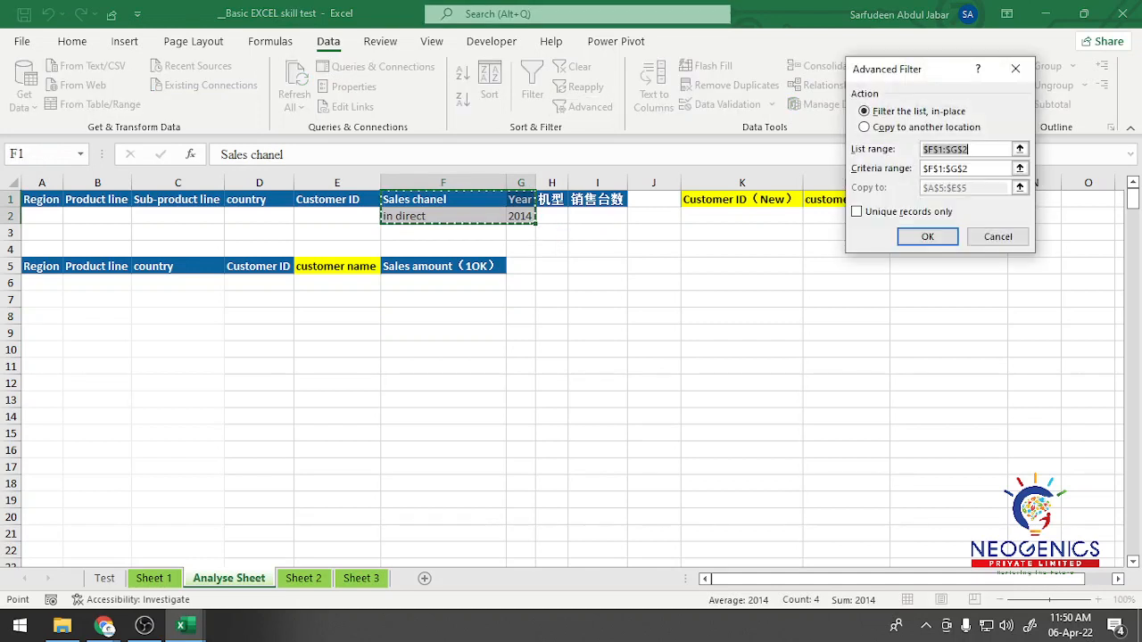
{"action": "left_click", "coordinate": [896, 127]}
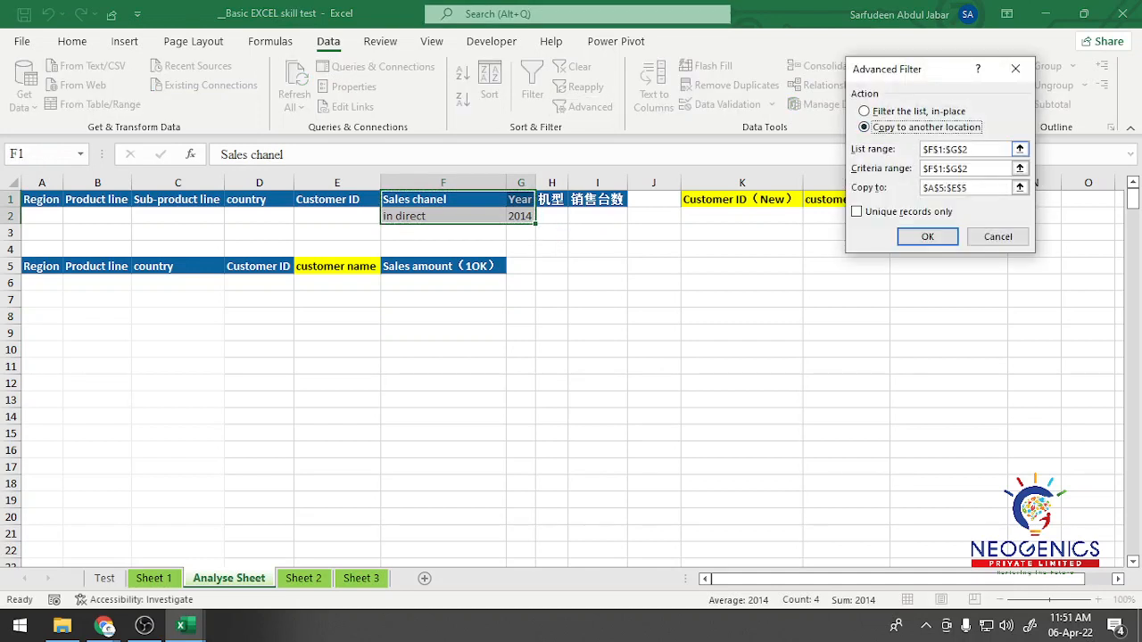
{"action": "left_click_drag", "start_coordinate": [989, 149], "coordinate": [923, 149]}
{"action": "left_click", "coordinate": [154, 578]}
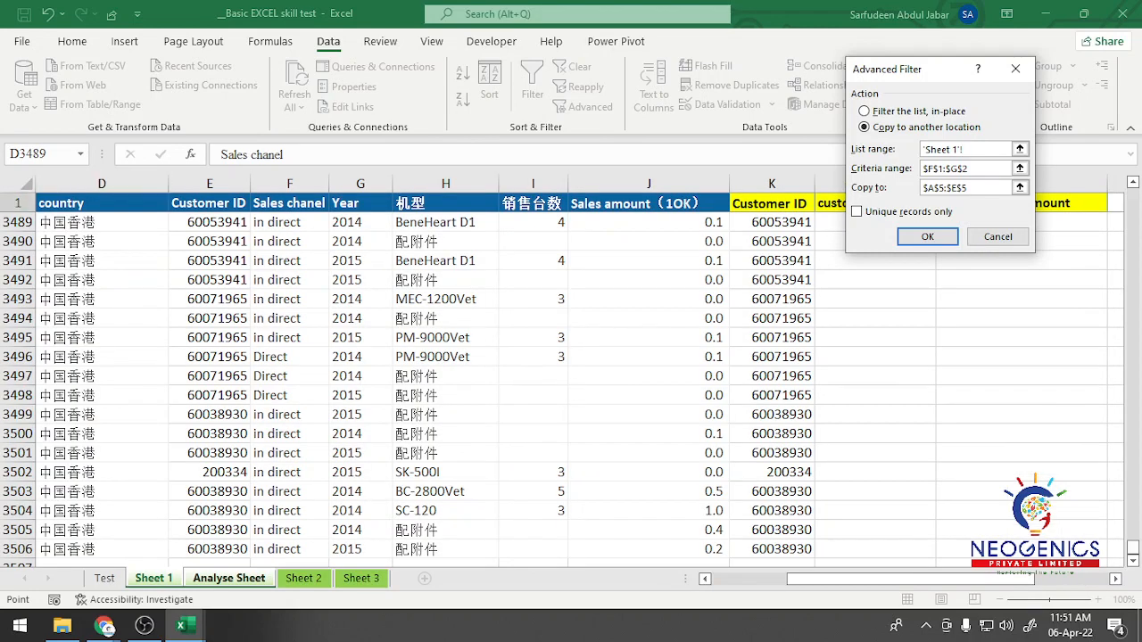
{"action": "left_click_drag", "start_coordinate": [885, 579], "coordinate": [803, 579]}
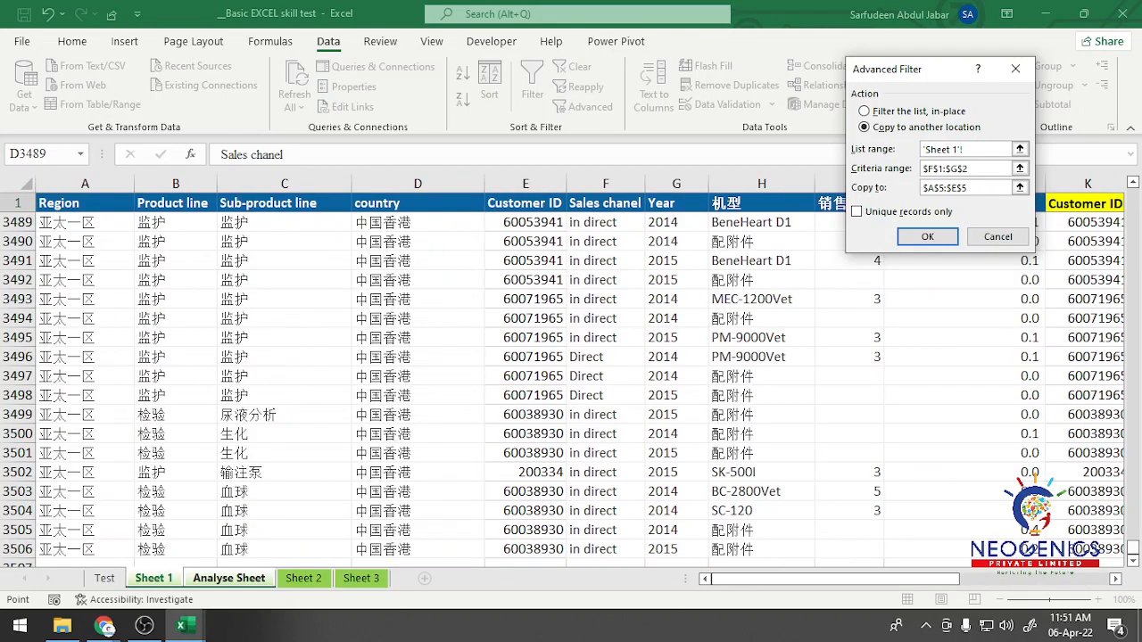
{"action": "left_click", "coordinate": [85, 203]}
{"action": "key", "text": "ctrl+shift+Down"}
{"action": "key", "text": "ctrl+shift+Right"}
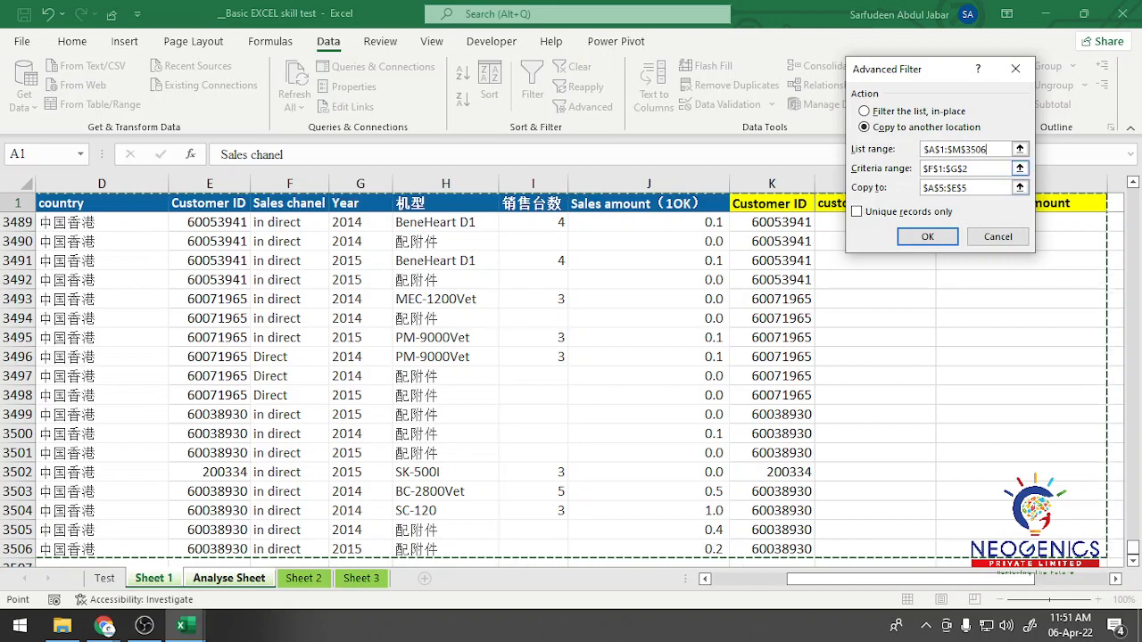
Step: Keep the filter criteria at F1:G2, set the copy destination to headers A5:F5, restrict it to unique records, and run it
{"action": "key", "text": "Tab"}
{"action": "left_click_drag", "start_coordinate": [990, 169], "coordinate": [922, 168]}
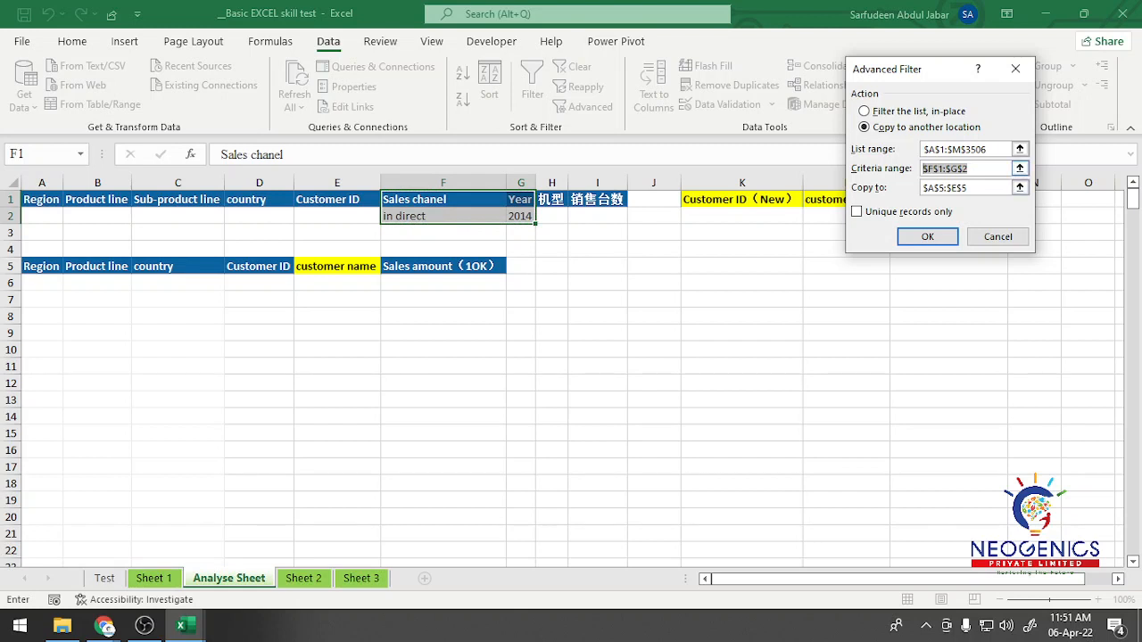
{"action": "left_click_drag", "start_coordinate": [978, 169], "coordinate": [963, 169]}
{"action": "left_click", "coordinate": [980, 189]}
{"action": "left_click", "coordinate": [982, 169]}
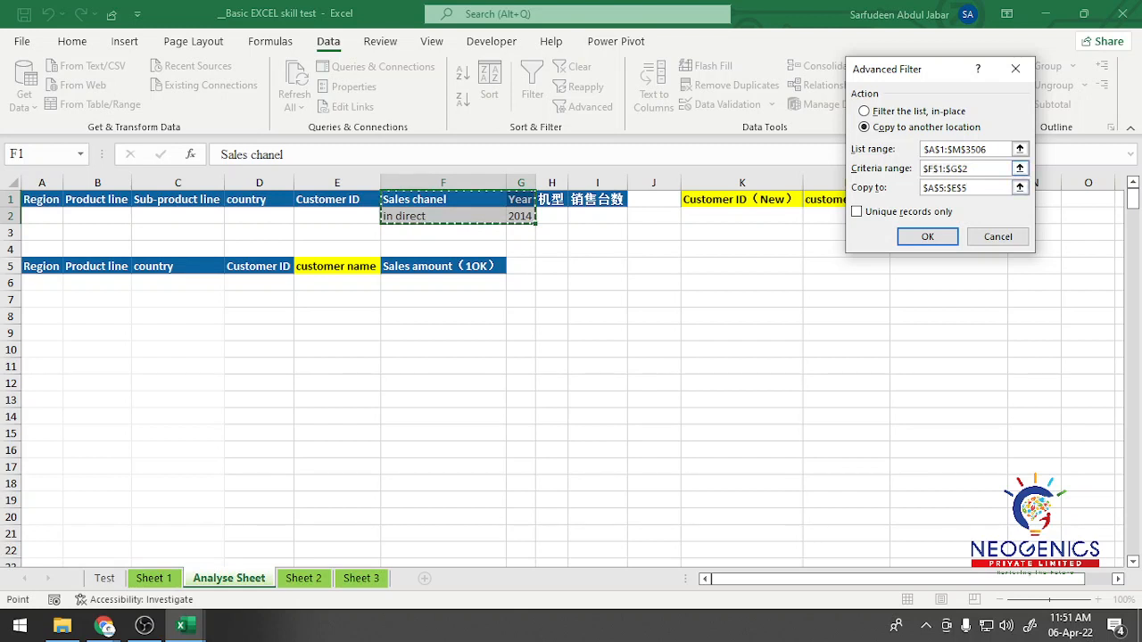
{"action": "left_click", "coordinate": [982, 169]}
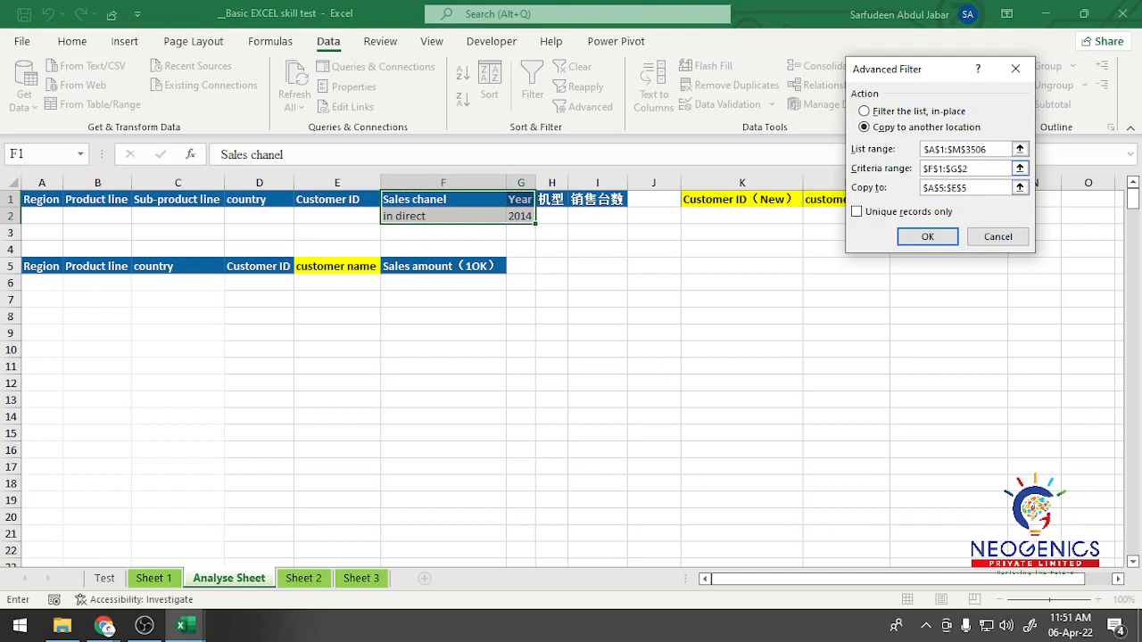
{"action": "left_click_drag", "start_coordinate": [978, 187], "coordinate": [919, 187]}
{"action": "left_click_drag", "start_coordinate": [36, 266], "coordinate": [505, 271]}
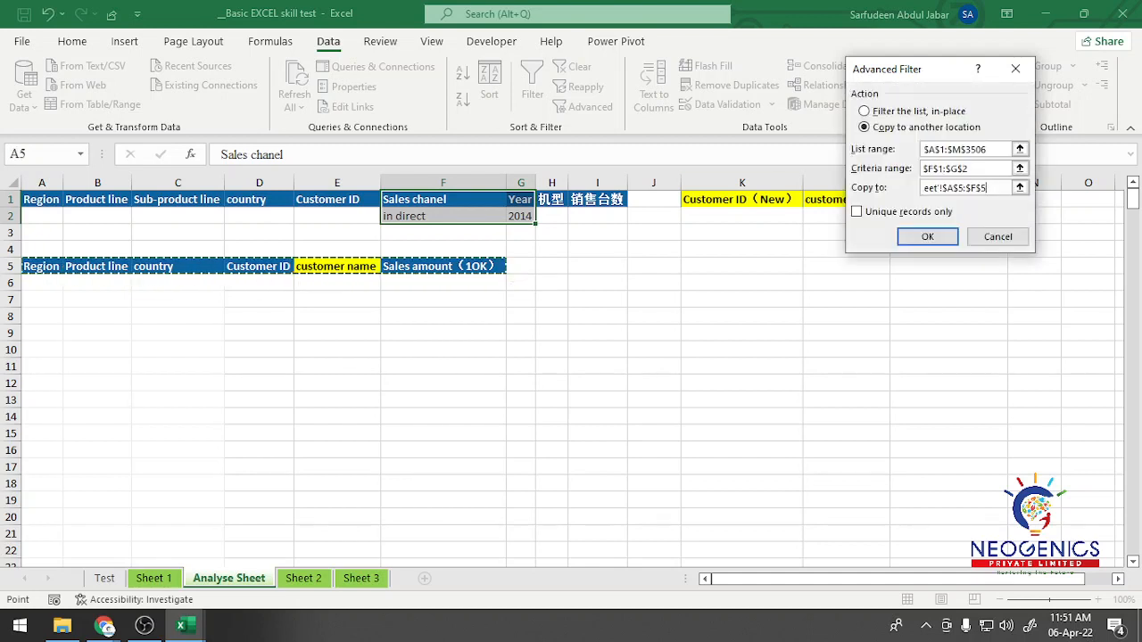
{"action": "left_click", "coordinate": [857, 212]}
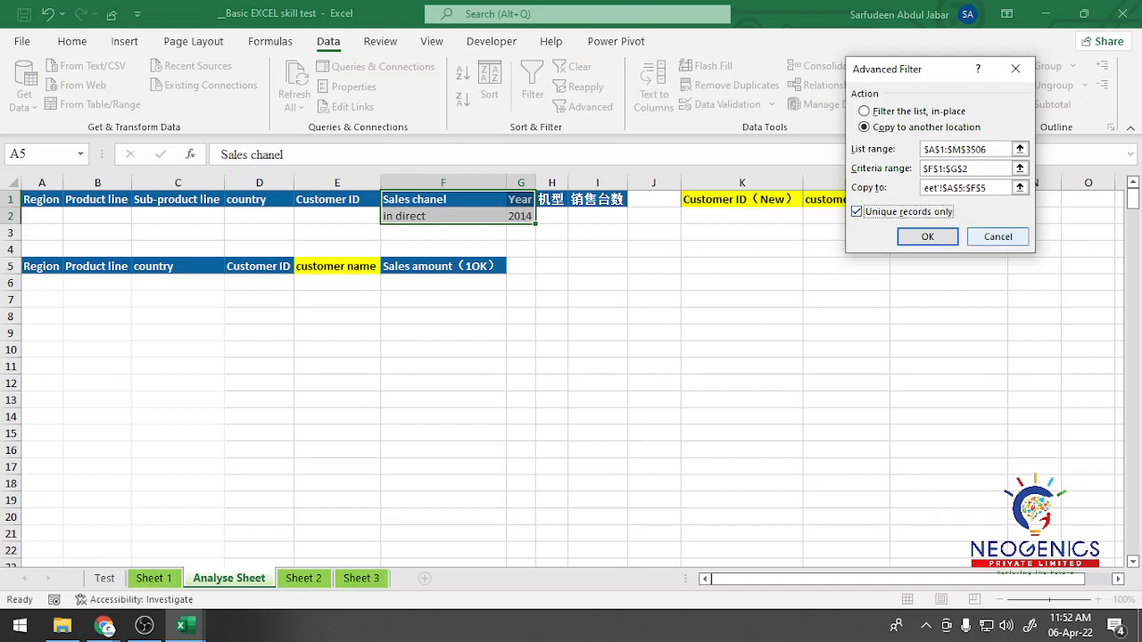
{"action": "left_click", "coordinate": [929, 236]}
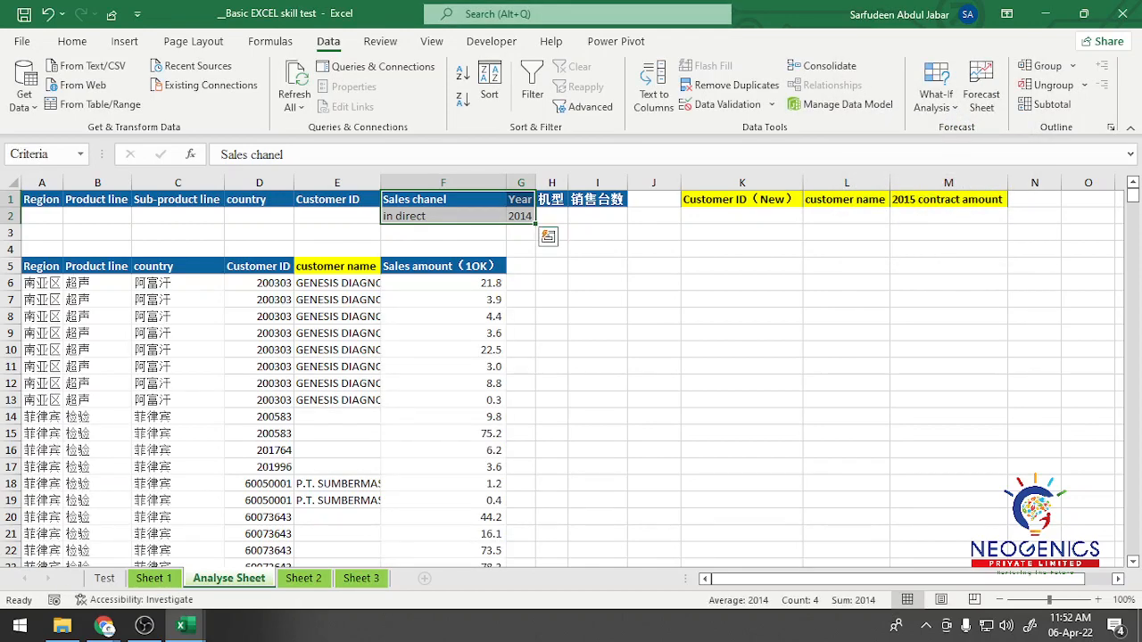
Step: Examine the extracted rows and compare their Sales amount column with the Sales amount values on Sheet 1
{"action": "scroll", "coordinate": [562, 379], "scroll_direction": "down", "scroll_amount": 6}
{"action": "scroll", "coordinate": [562, 379], "scroll_direction": "up", "scroll_amount": 6}
{"action": "scroll", "coordinate": [562, 379], "scroll_direction": "down", "scroll_amount": 6}
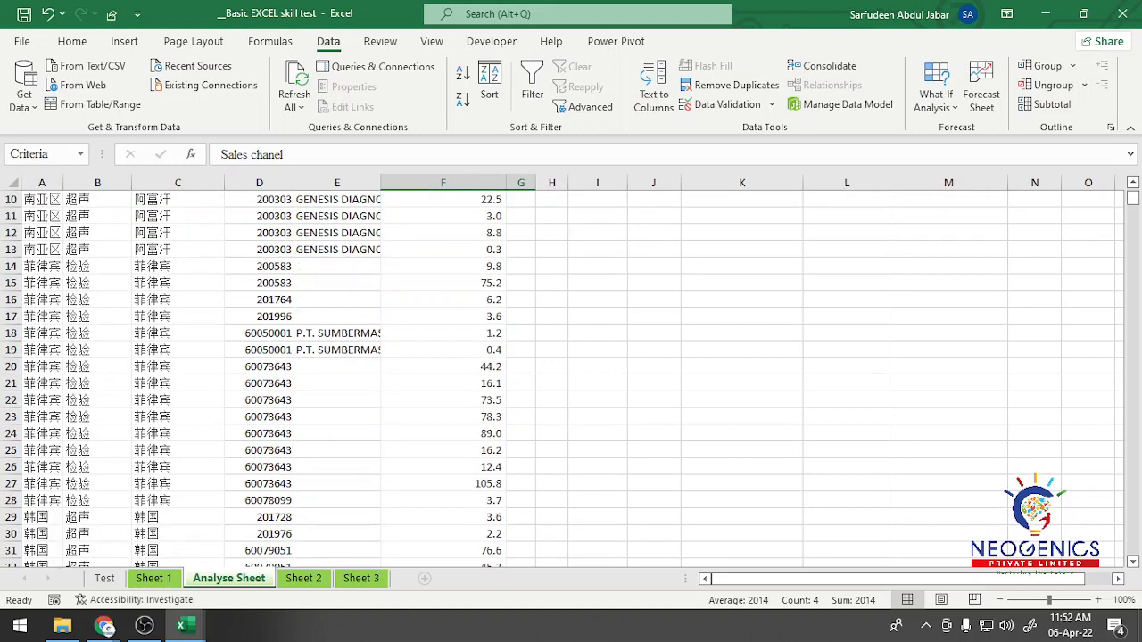
{"action": "scroll", "coordinate": [562, 379], "scroll_direction": "up", "scroll_amount": 6}
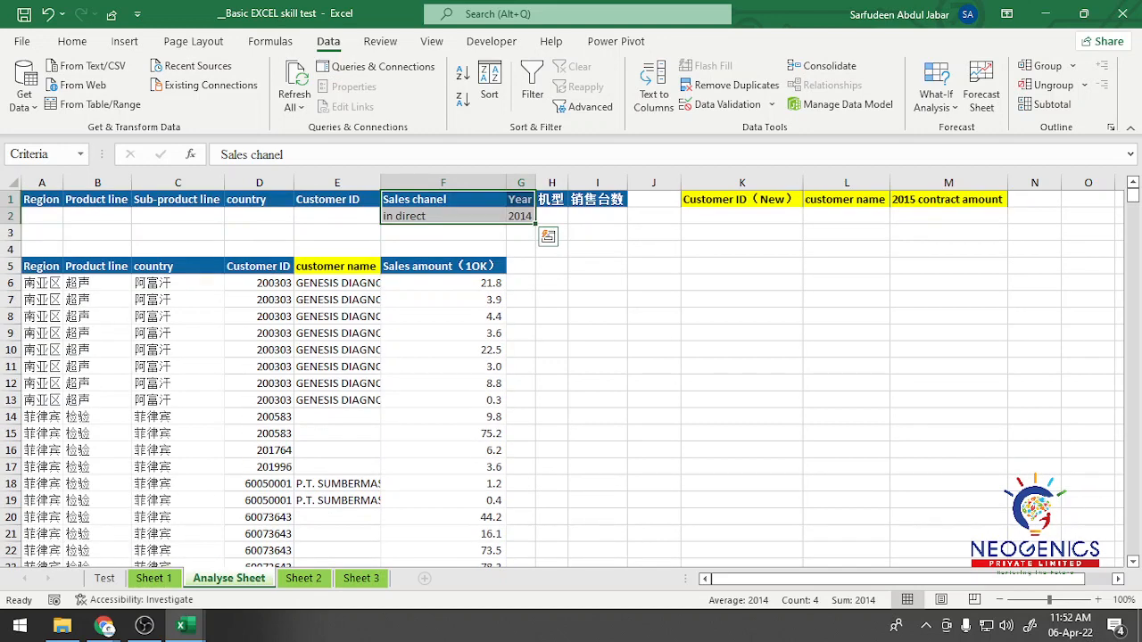
{"action": "left_click", "coordinate": [443, 283]}
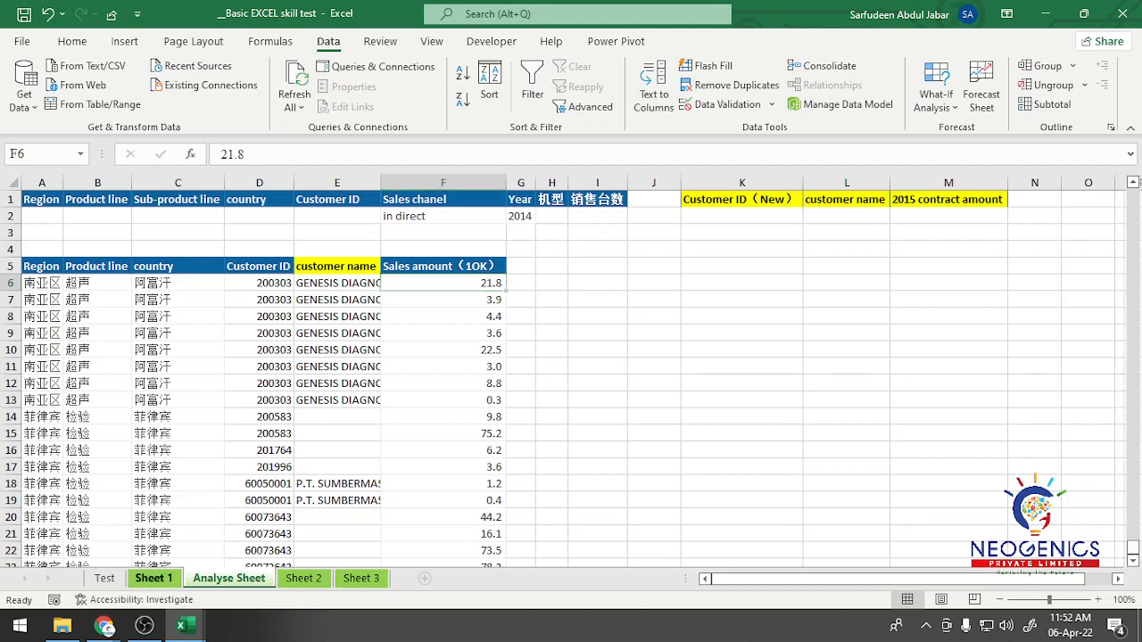
{"action": "left_click", "coordinate": [153, 578]}
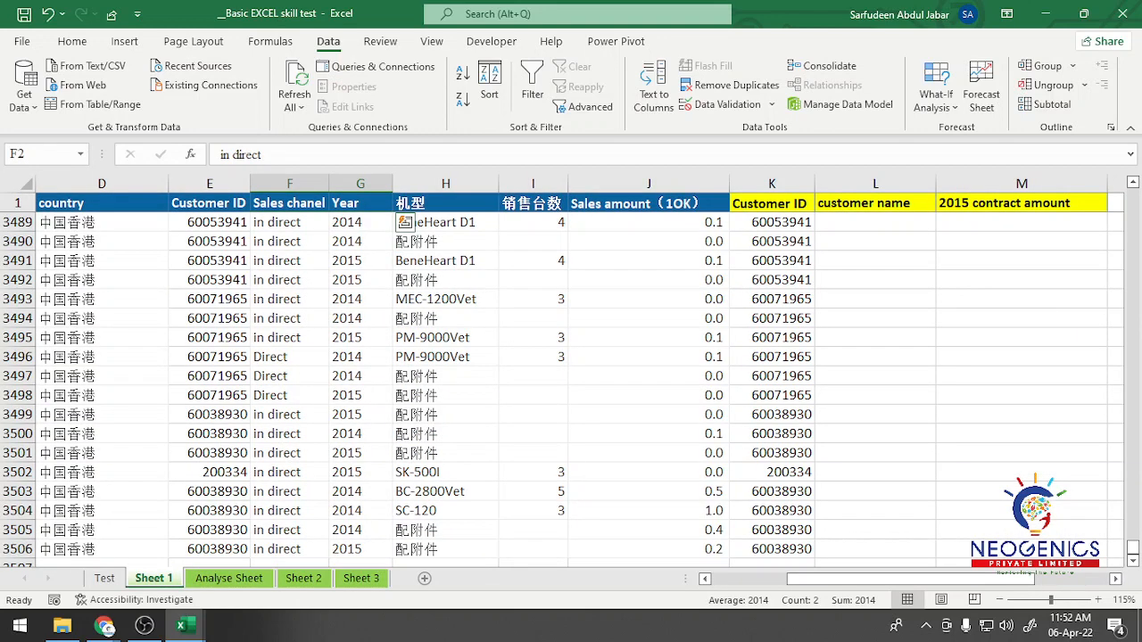
{"action": "left_click", "coordinate": [649, 203]}
{"action": "left_click", "coordinate": [649, 242]}
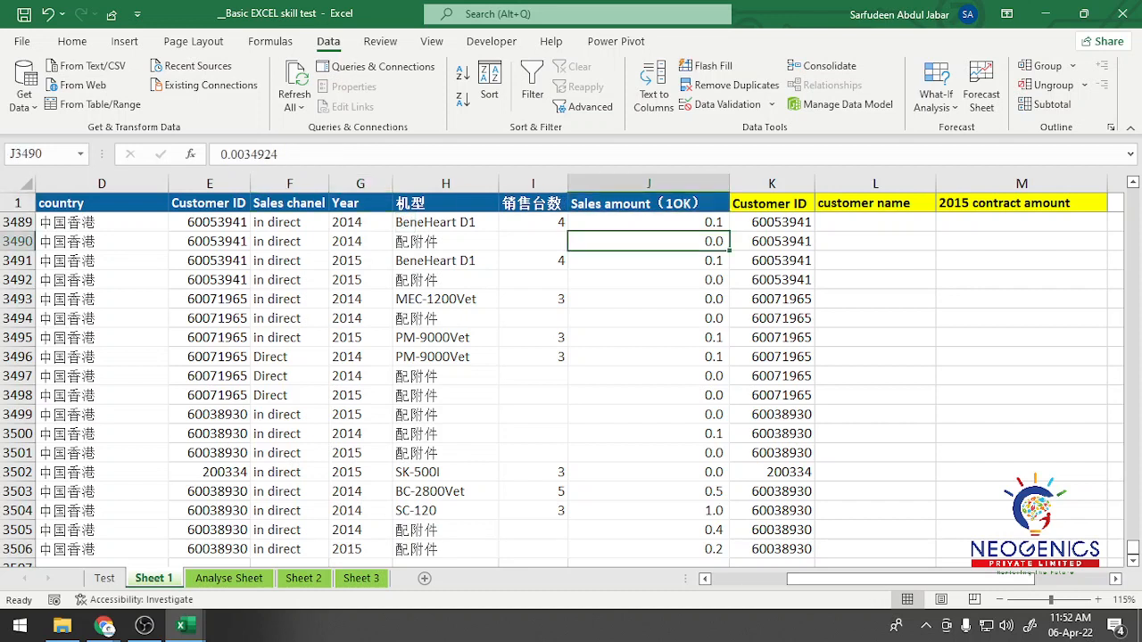
{"action": "left_click", "coordinate": [649, 337]}
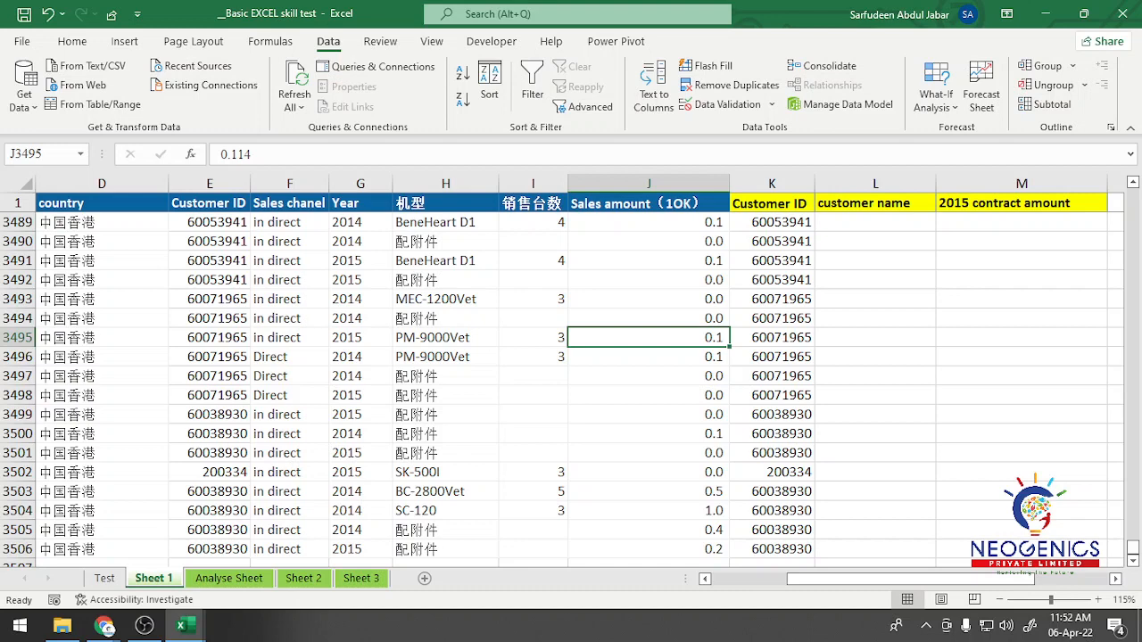
{"action": "left_click", "coordinate": [229, 578]}
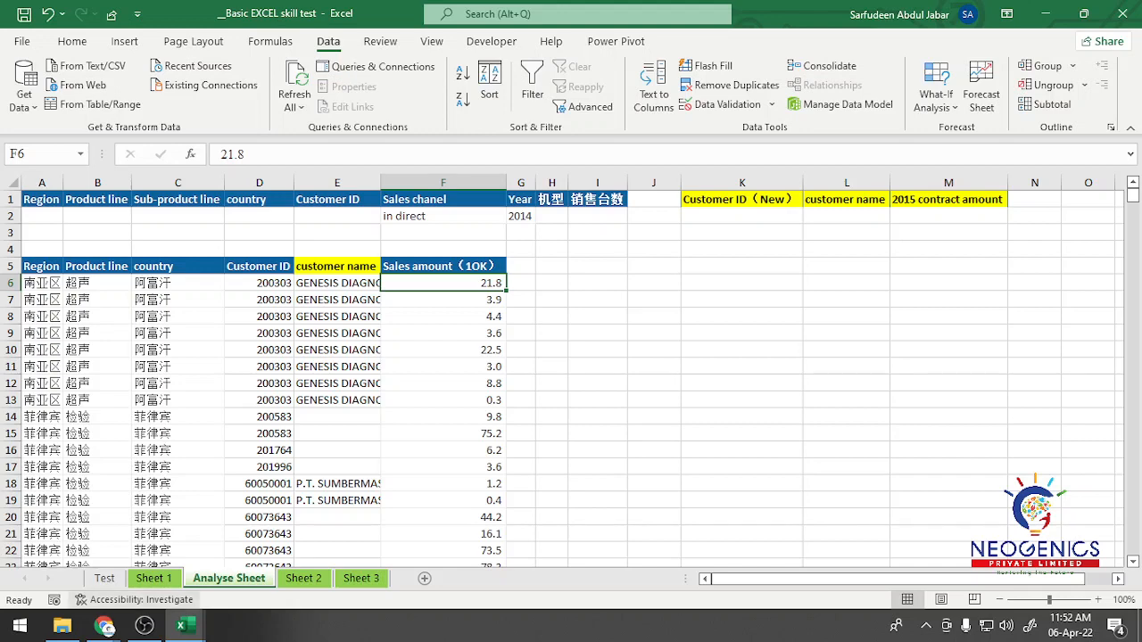
Step: Reread the top 3 customer ID task on the Test sheet and return to the Analyse Sheet
{"action": "left_click", "coordinate": [105, 578]}
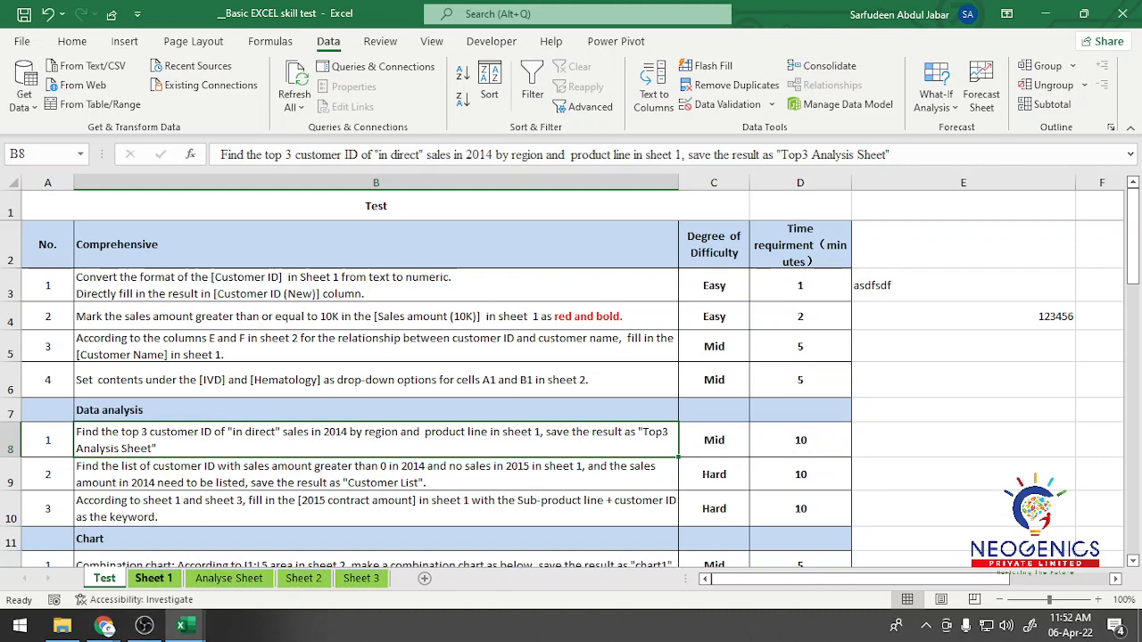
{"action": "left_click", "coordinate": [153, 578]}
{"action": "left_click", "coordinate": [229, 578]}
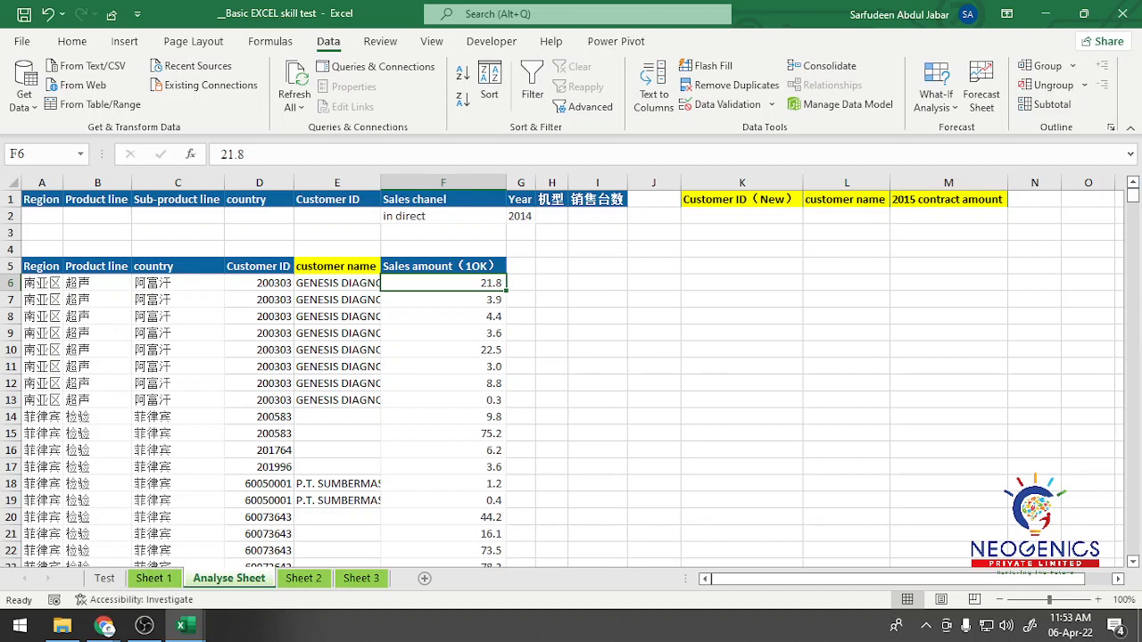
Step: Examine the extent of the extracted records beneath the row 5 headers on the Analyse Sheet
{"action": "left_click_drag", "start_coordinate": [41, 266], "coordinate": [443, 283]}
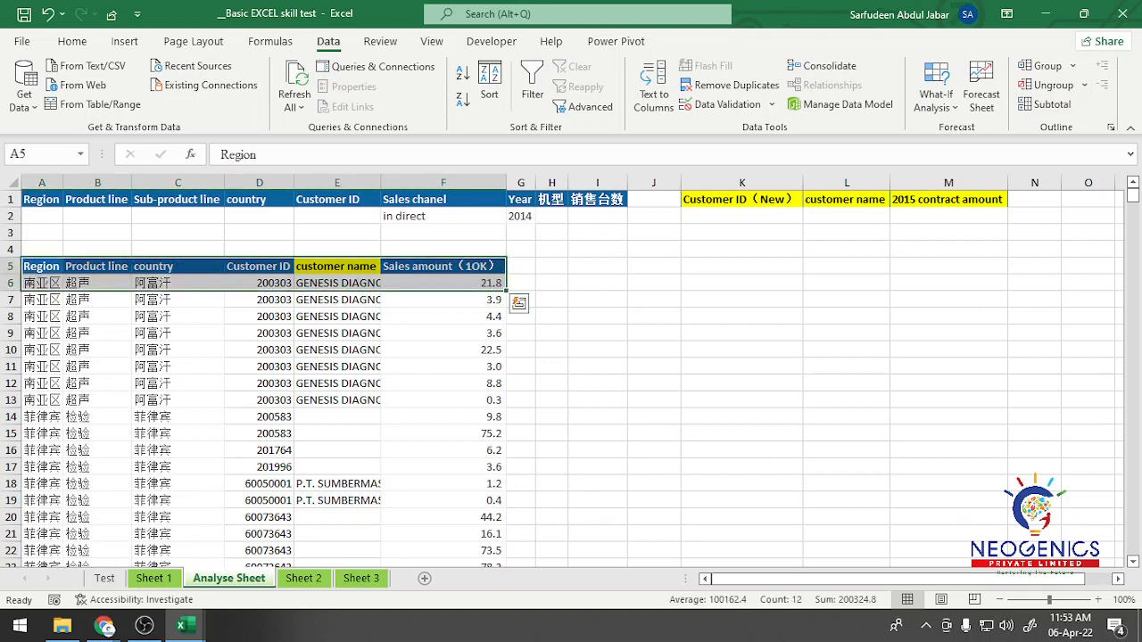
{"action": "left_click", "coordinate": [443, 300]}
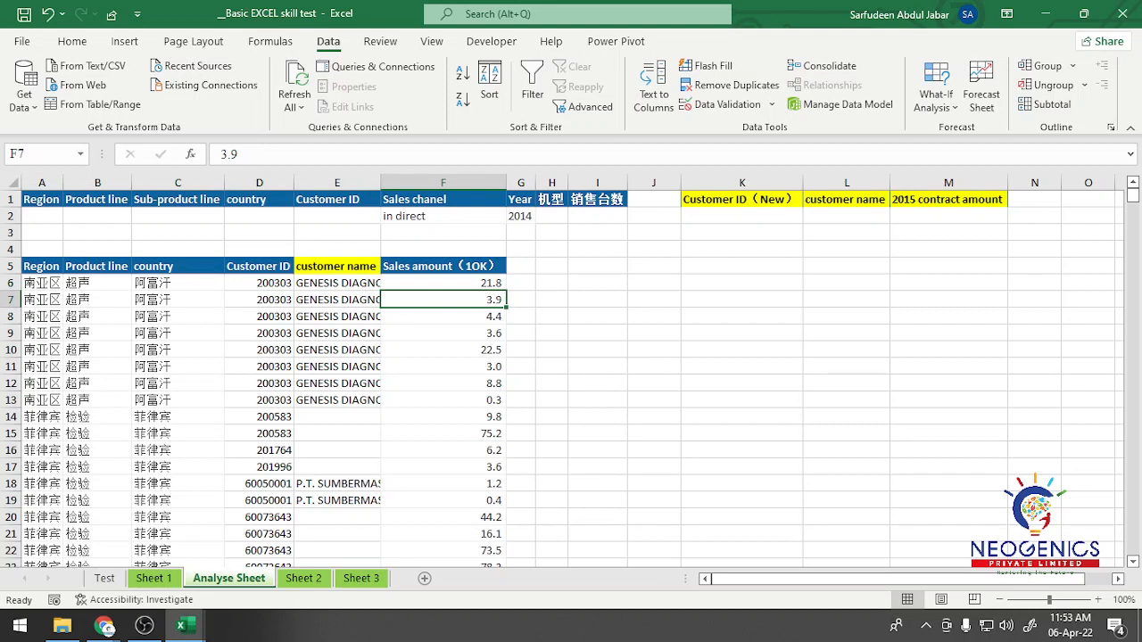
{"action": "left_click", "coordinate": [41, 283]}
{"action": "key", "text": "ctrl+shift+Down"}
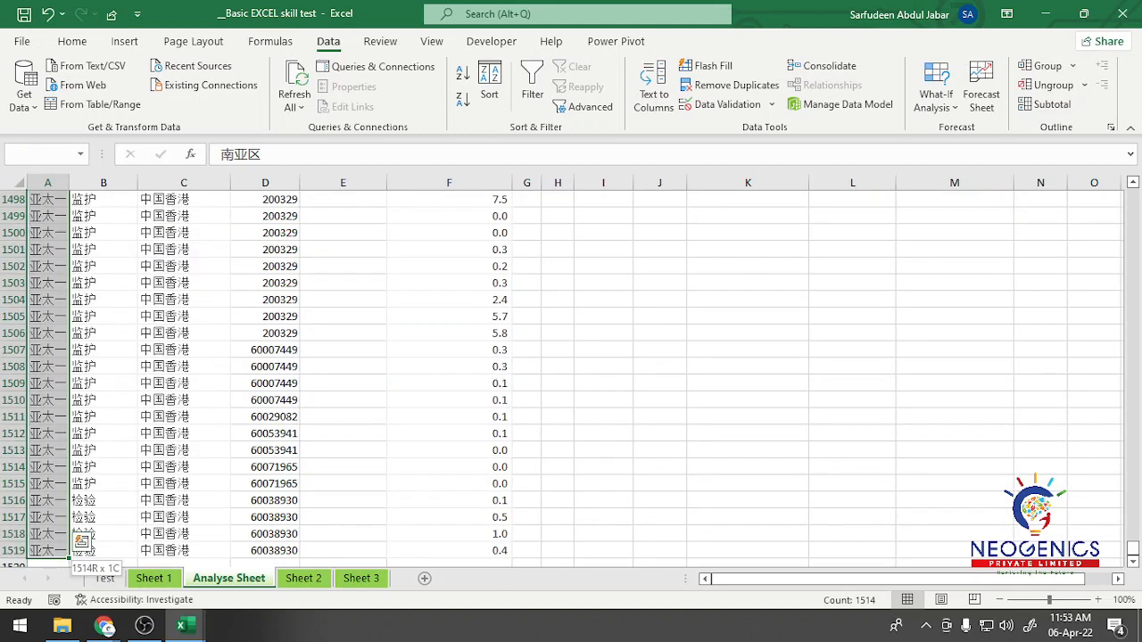
{"action": "key", "text": "ctrl+shift+Right"}
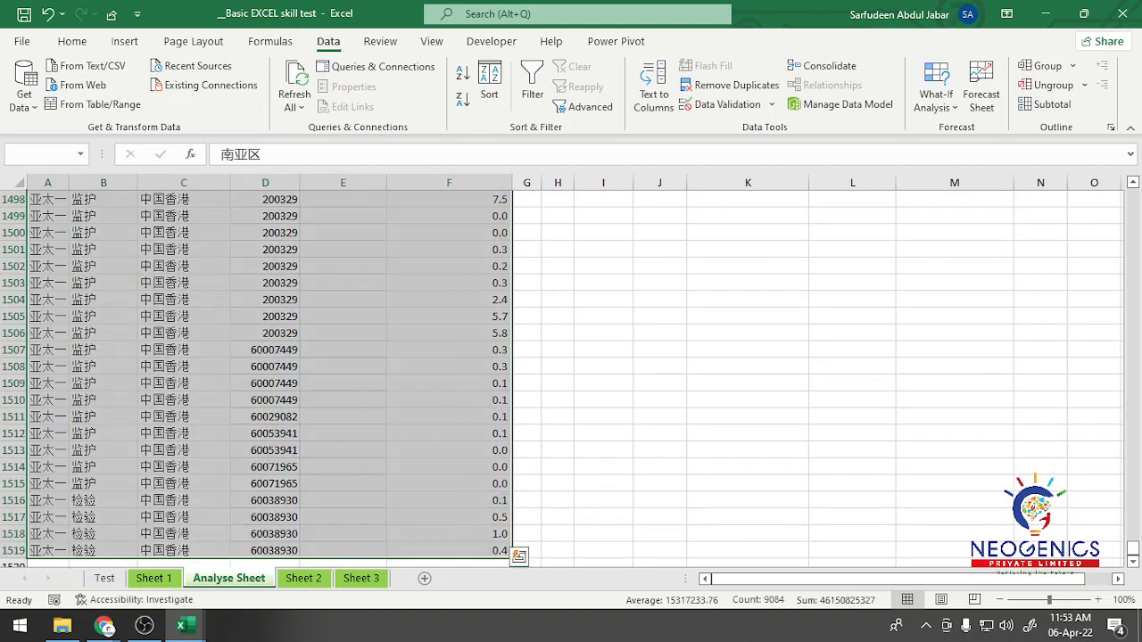
{"action": "key", "text": "ctrl+BackSpace"}
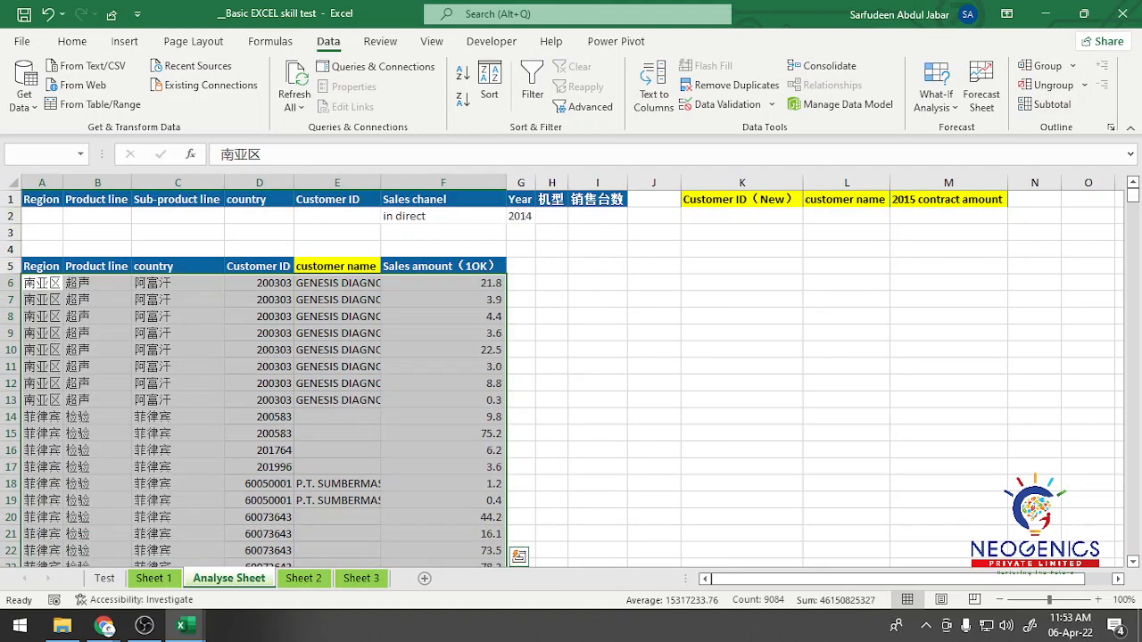
{"action": "left_click", "coordinate": [97, 300]}
{"action": "left_click", "coordinate": [41, 250]}
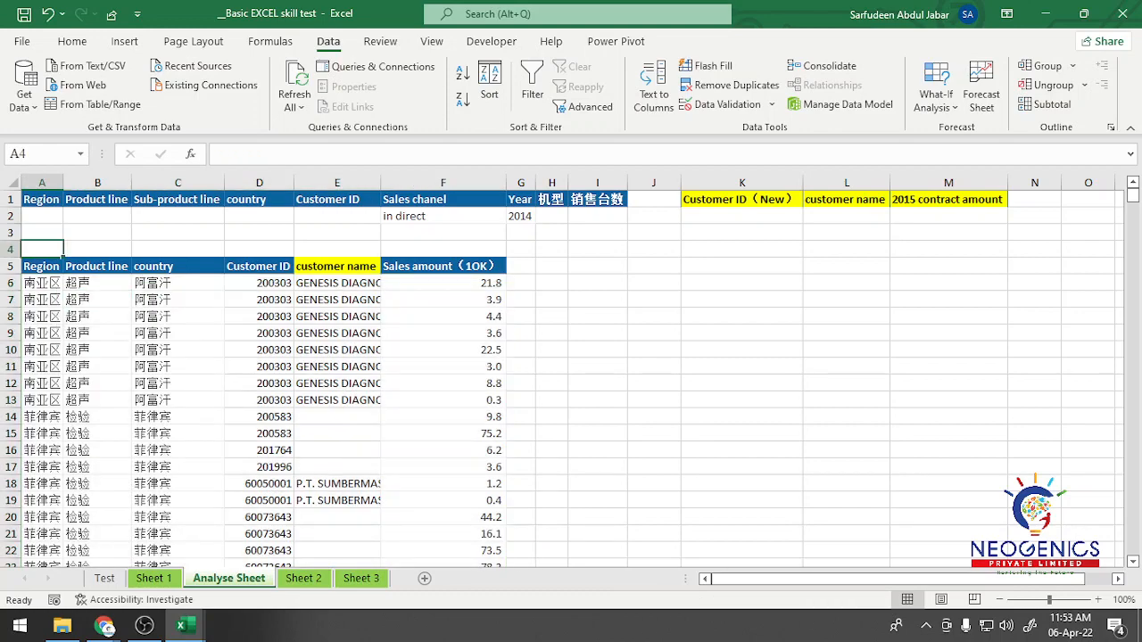
{"action": "scroll", "coordinate": [572, 371], "scroll_direction": "up", "scroll_amount": 6}
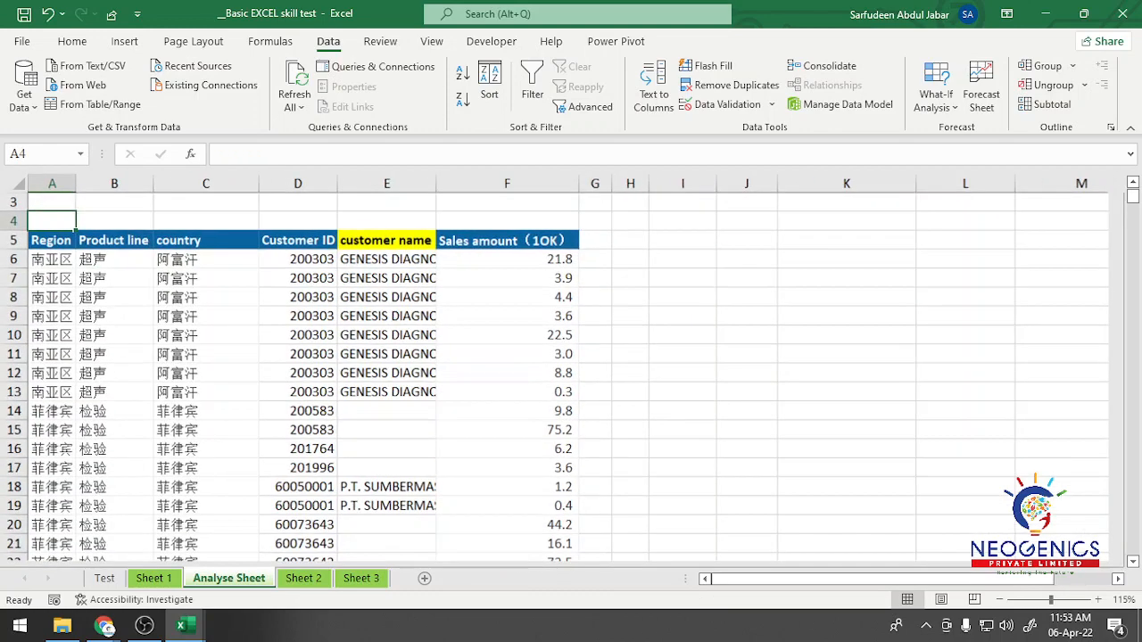
{"action": "left_click", "coordinate": [81, 285]}
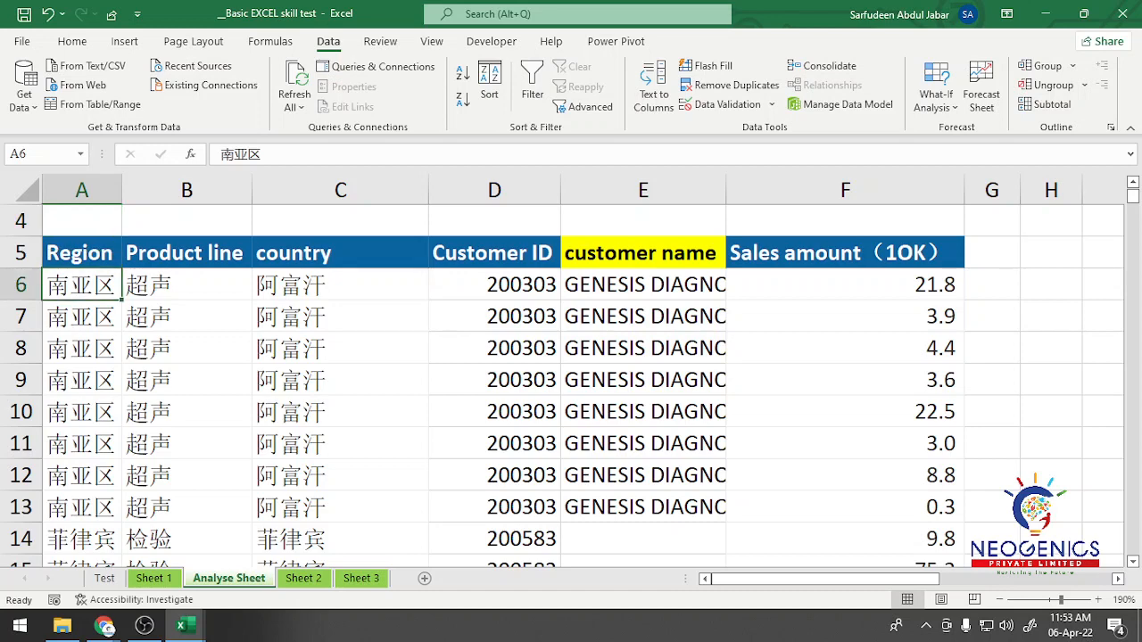
{"action": "left_click", "coordinate": [81, 254]}
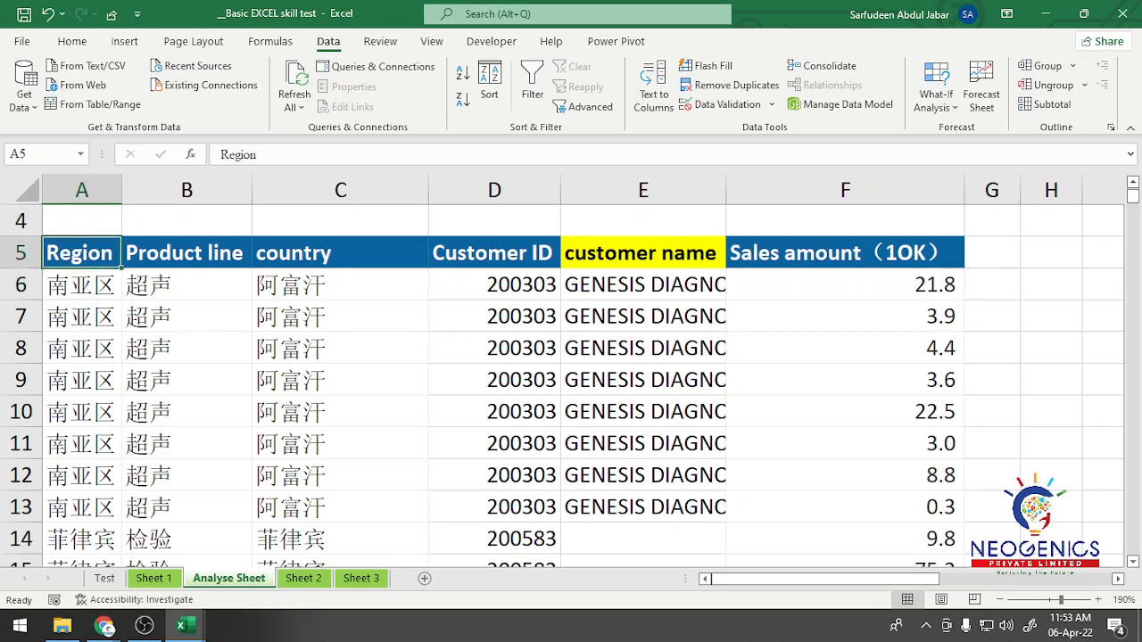
{"action": "left_click", "coordinate": [81, 285]}
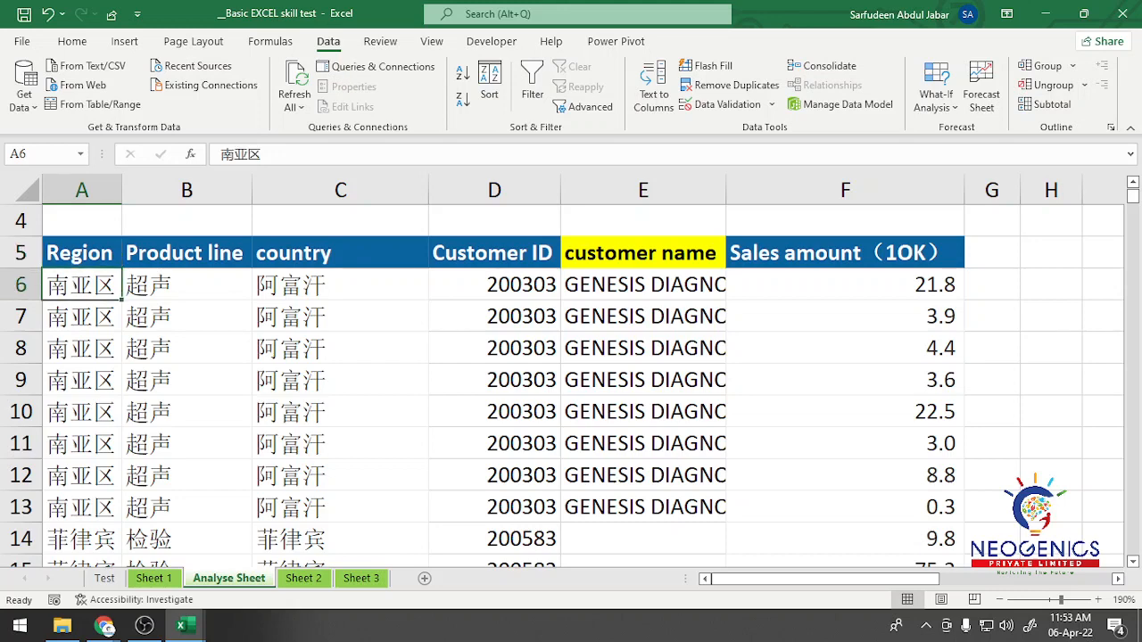
{"action": "key", "text": "ctrl+shift+Down"}
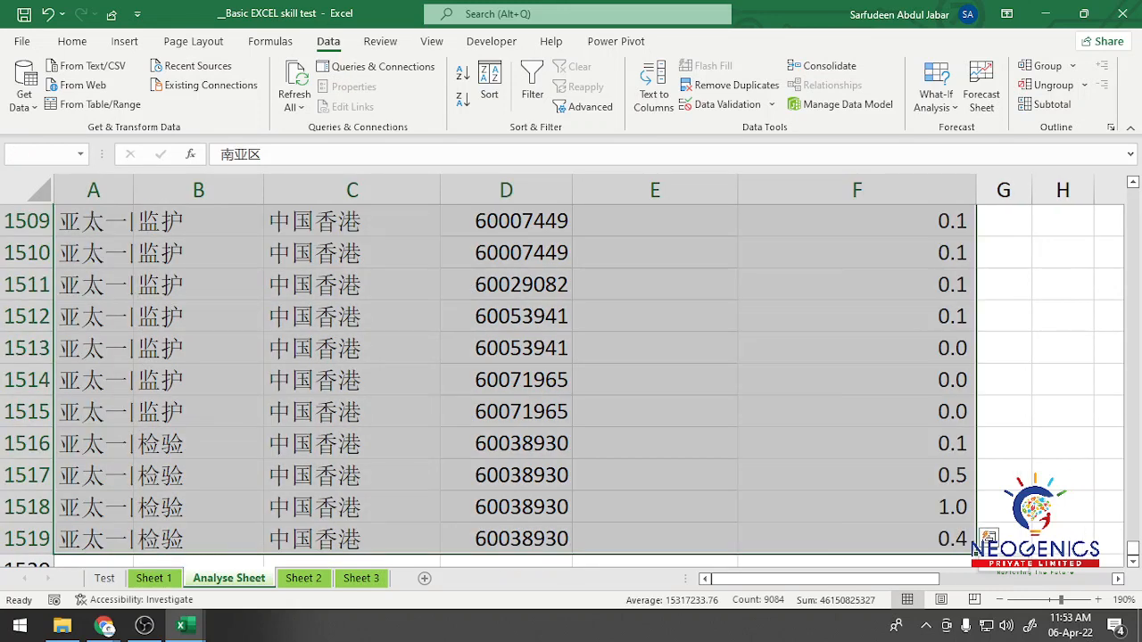
{"action": "key", "text": "ctrl+shift+Right"}
{"action": "key", "text": "ctrl+shift+Right"}
{"action": "key", "text": "ctrl+BackSpace"}
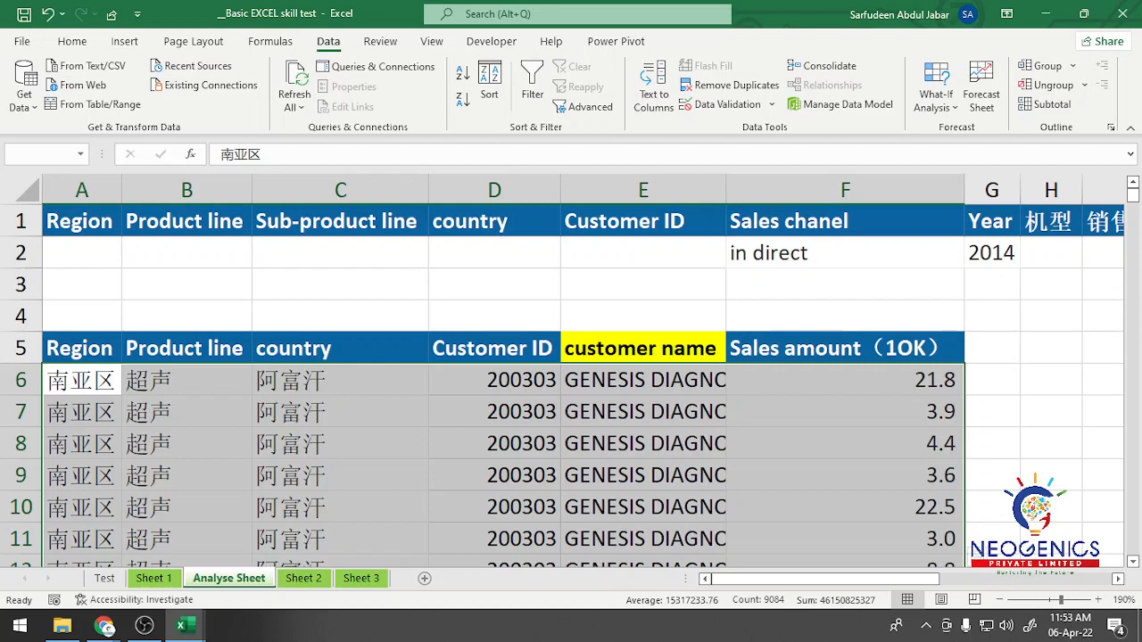
{"action": "left_click", "coordinate": [73, 42]}
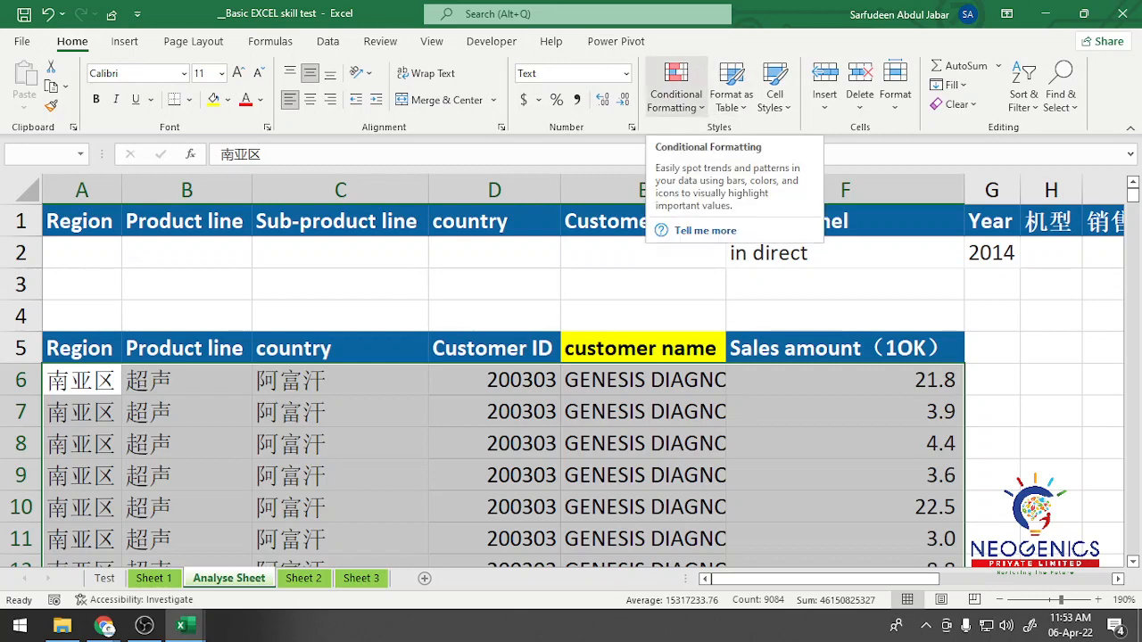
{"action": "left_click", "coordinate": [675, 94]}
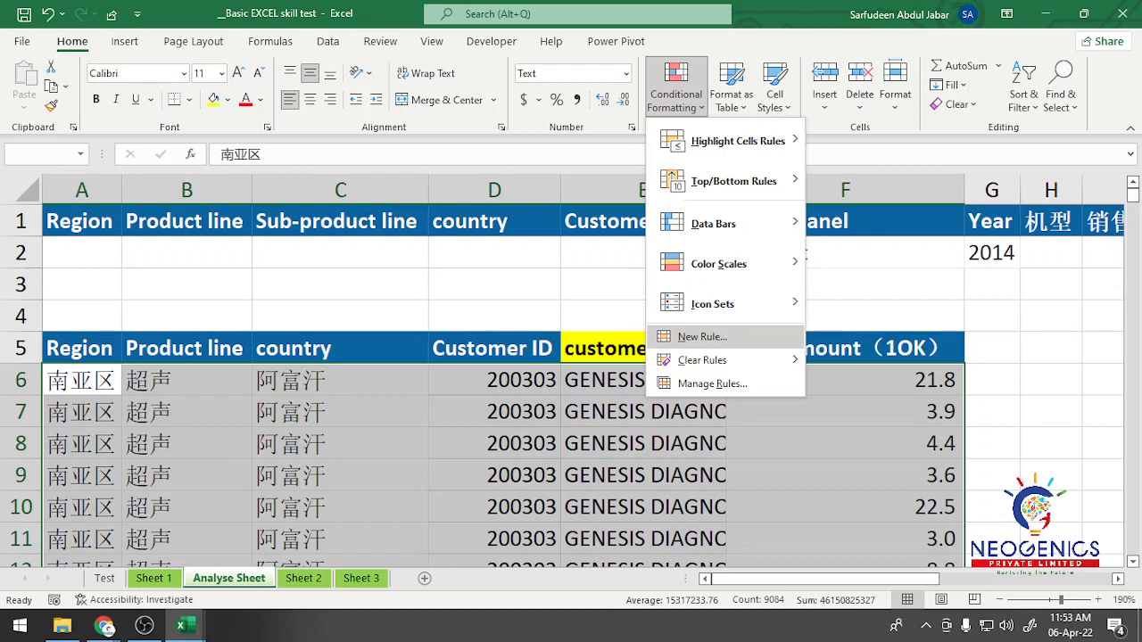
{"action": "left_click", "coordinate": [702, 337]}
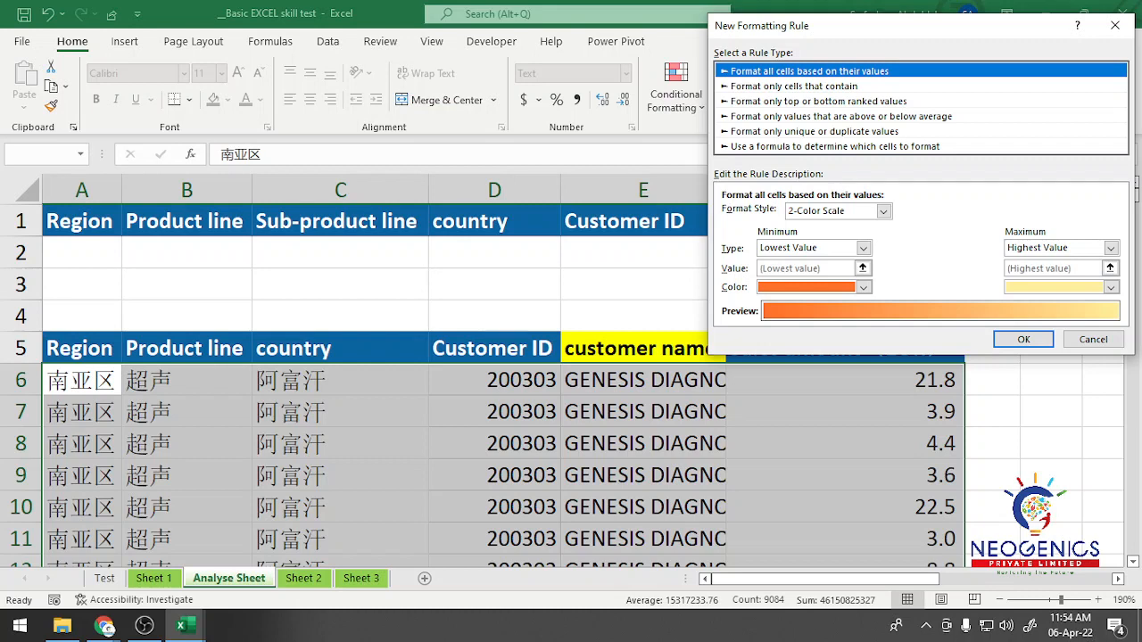
{"action": "left_click", "coordinate": [835, 146]}
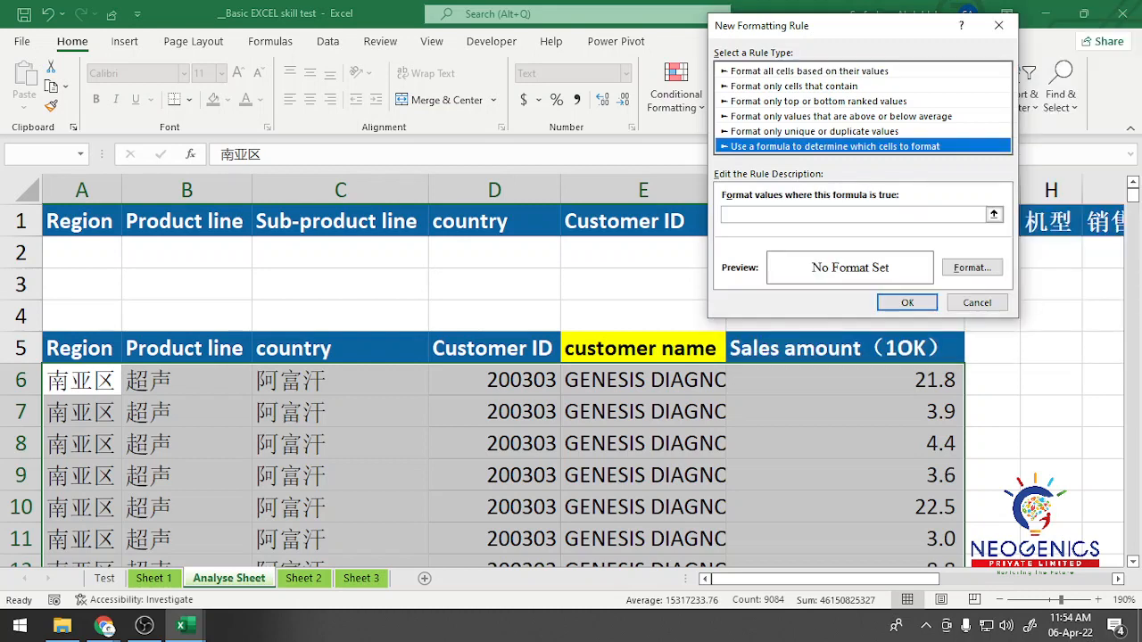
{"action": "left_click_drag", "start_coordinate": [821, 24], "coordinate": [455, 33]}
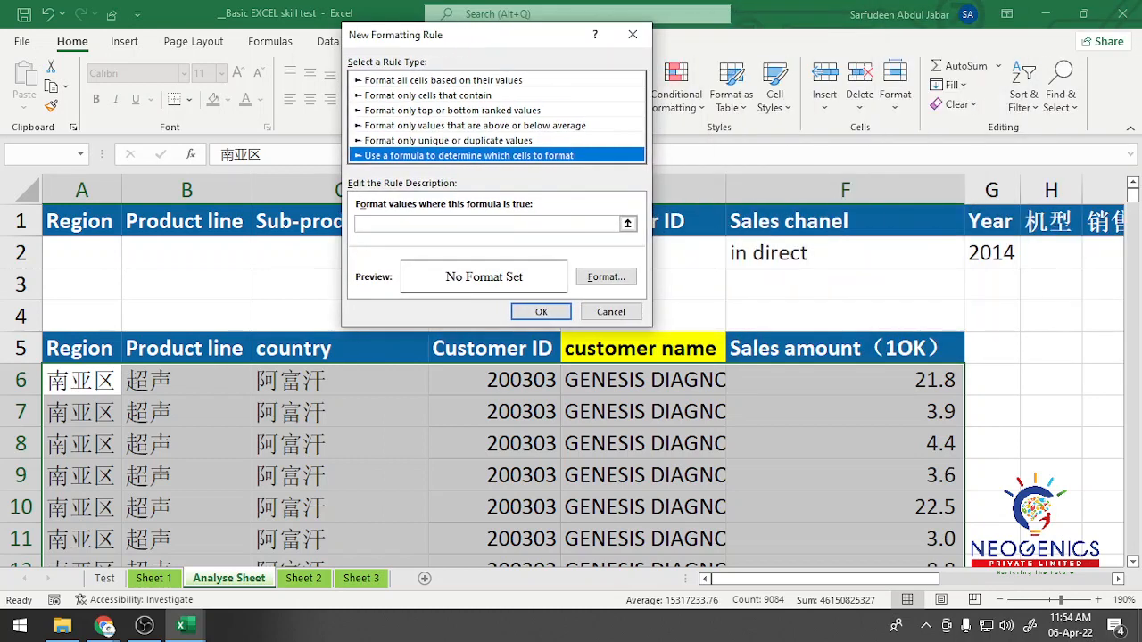
{"action": "left_click", "coordinate": [487, 224]}
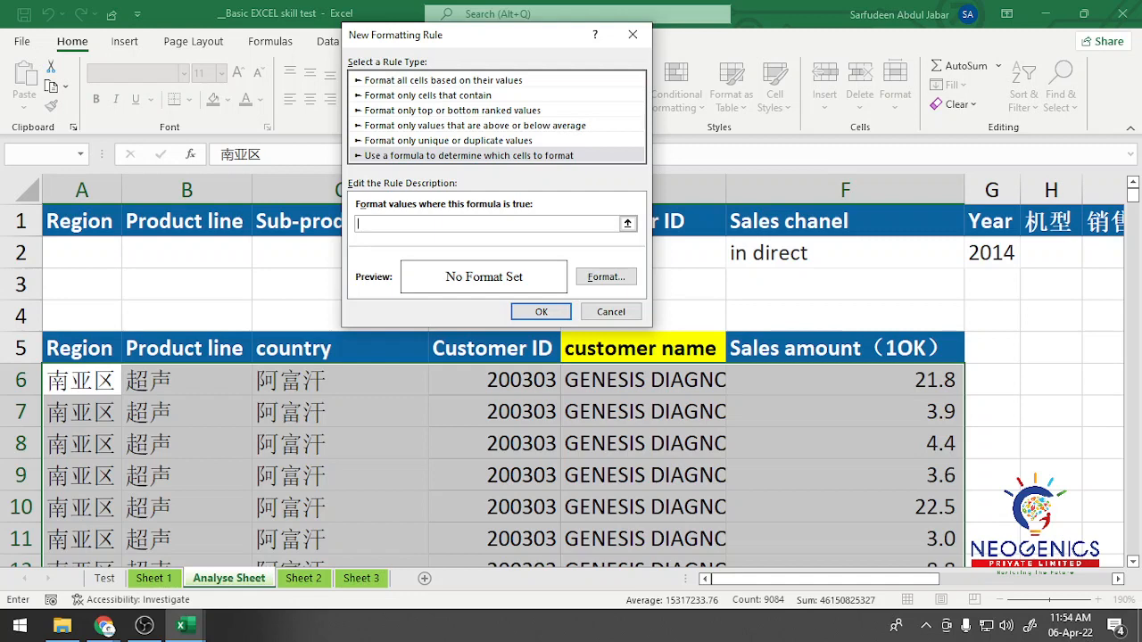
{"action": "left_click", "coordinate": [845, 380]}
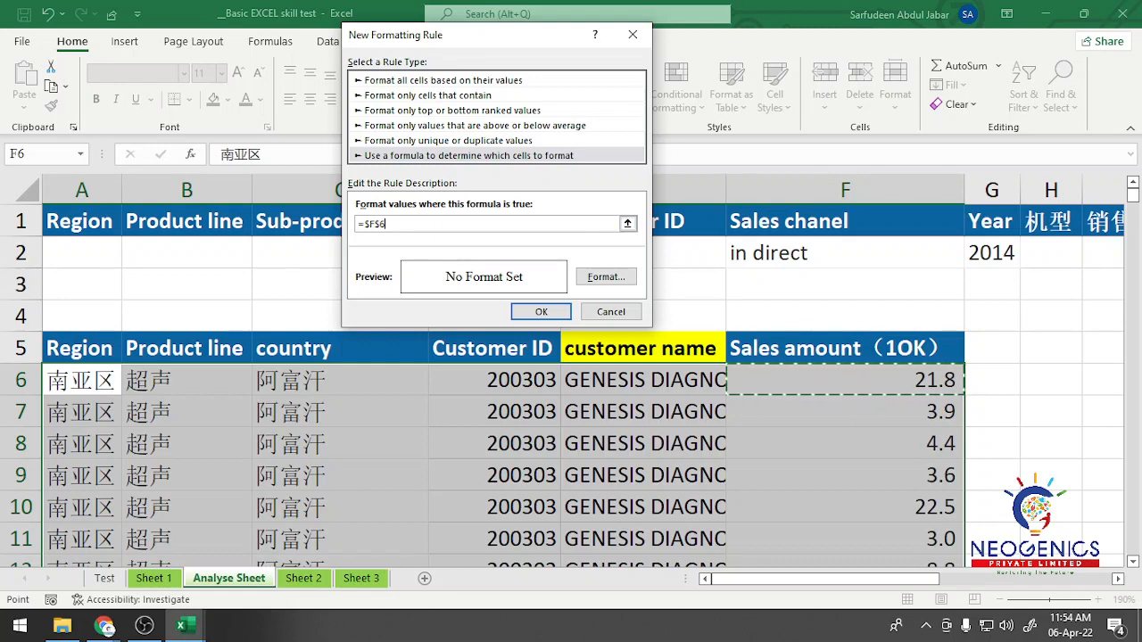
{"action": "key", "text": "BackSpace"}
{"action": "key", "text": "BackSpace"}
{"action": "key", "text": "BackSpace"}
{"action": "key", "text": "BackSpace"}
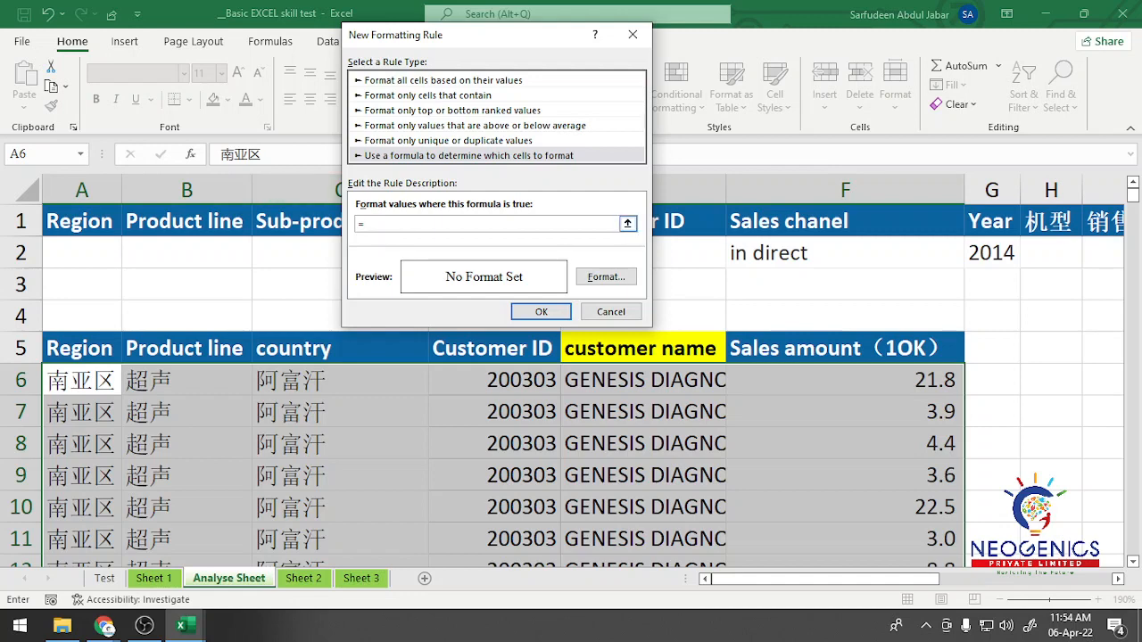
{"action": "type", "text": "large("}
{"action": "left_click", "coordinate": [845, 380]}
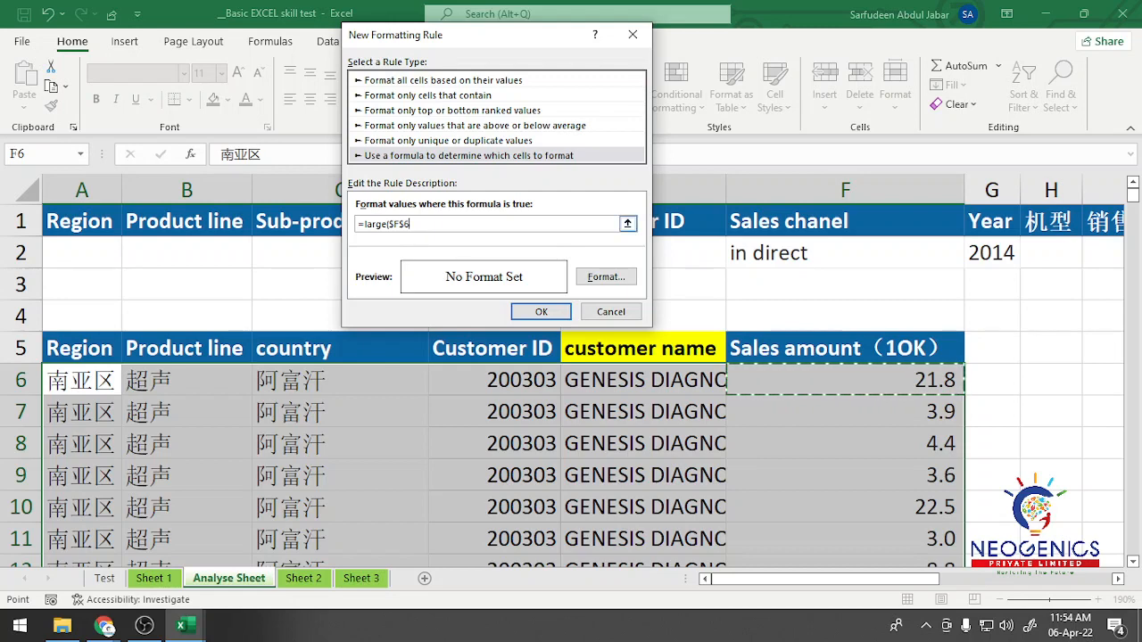
{"action": "left_click_drag", "start_coordinate": [410, 224], "coordinate": [358, 224]}
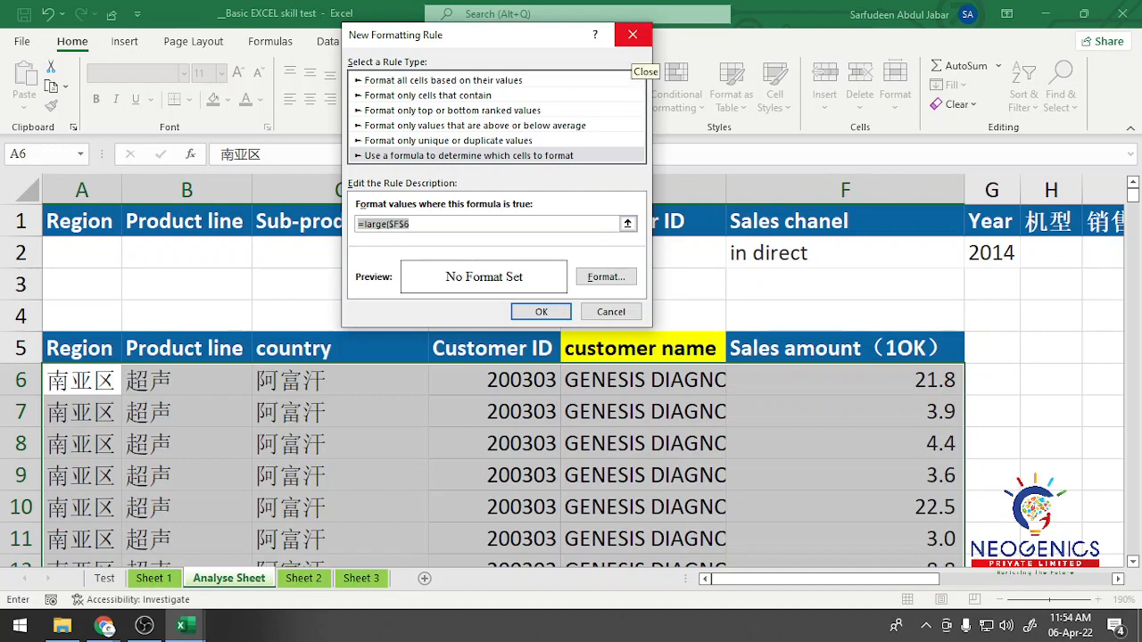
{"action": "left_click", "coordinate": [633, 35]}
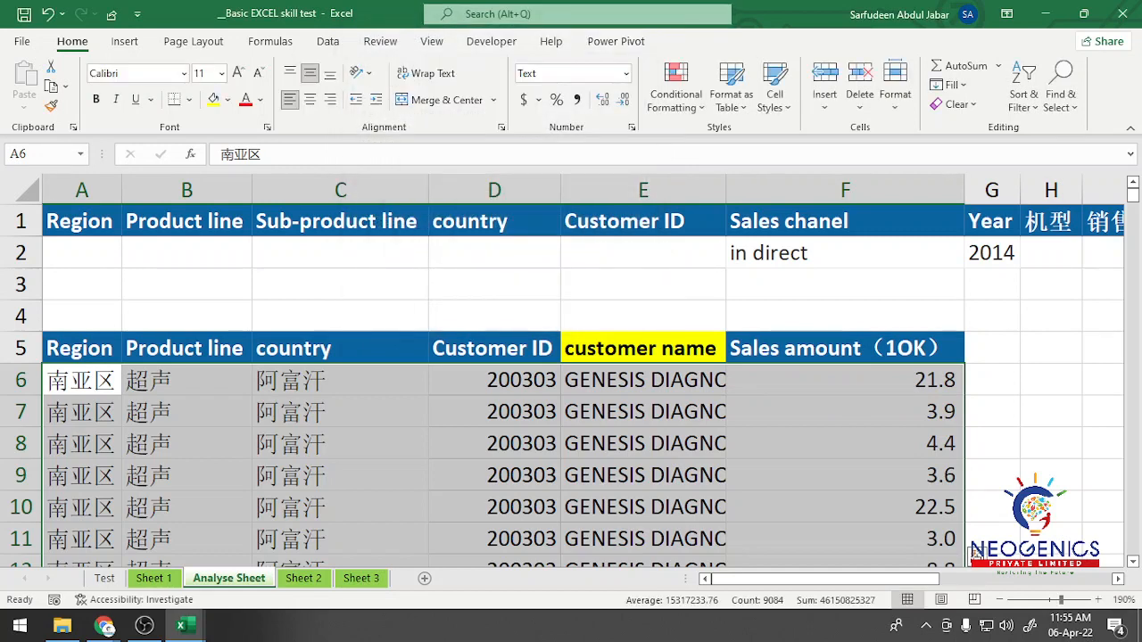
Step: Enter =LARGE(F6:F1519,3) in cell D3 to return the third-largest sales amount
{"action": "left_click", "coordinate": [495, 284]}
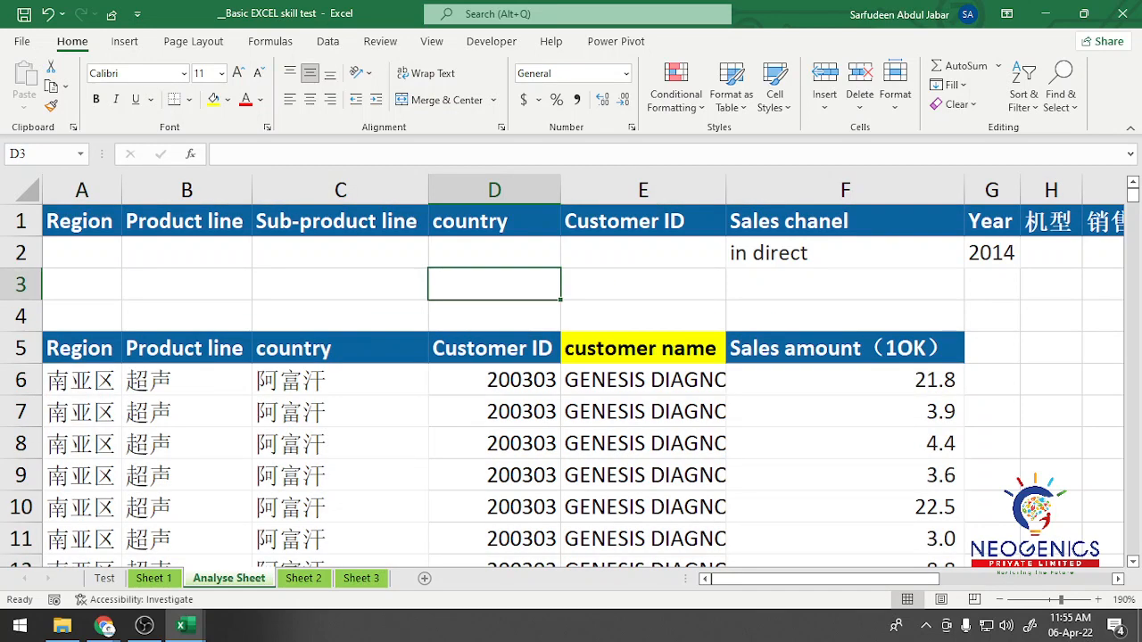
{"action": "type", "text": "=lar"}
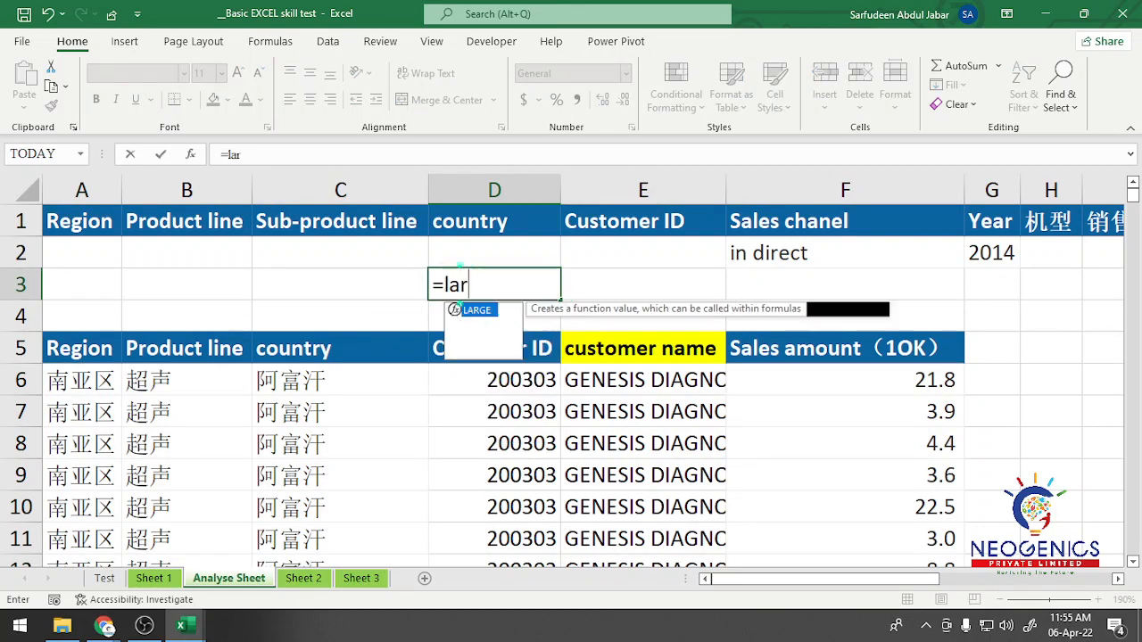
{"action": "type", "text": "ge("}
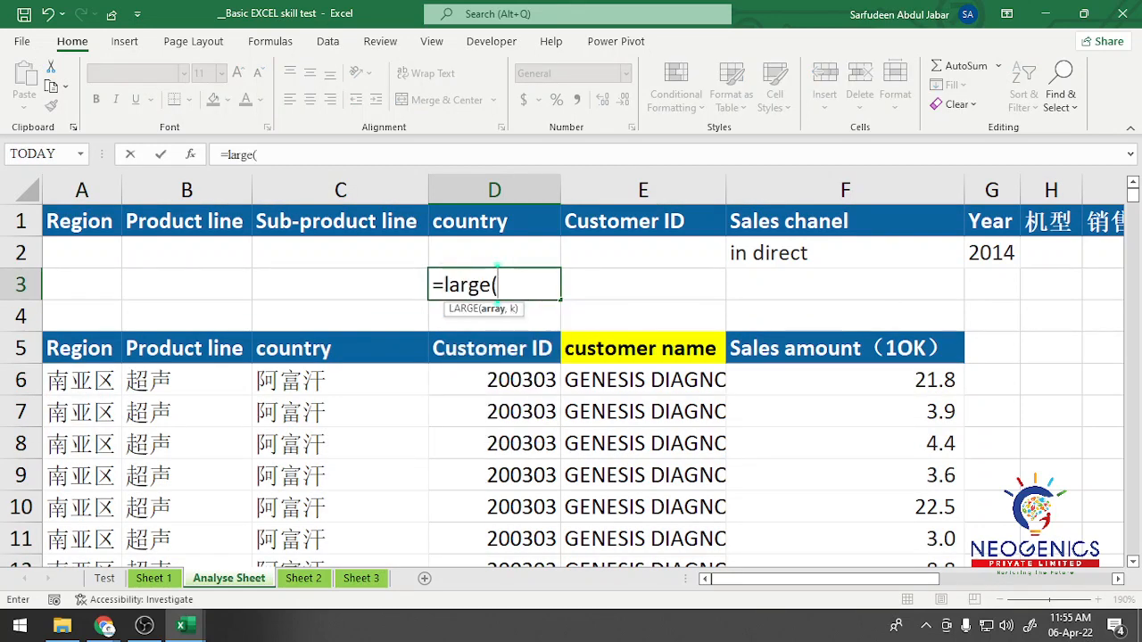
{"action": "left_click", "coordinate": [845, 380]}
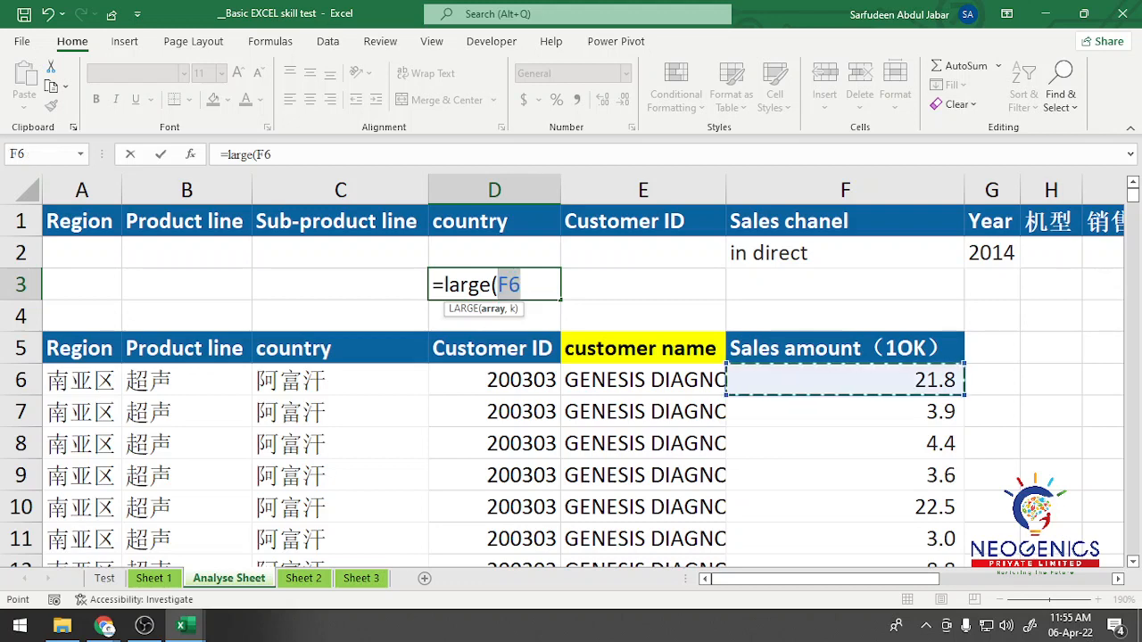
{"action": "key", "text": "ctrl+shift+Down"}
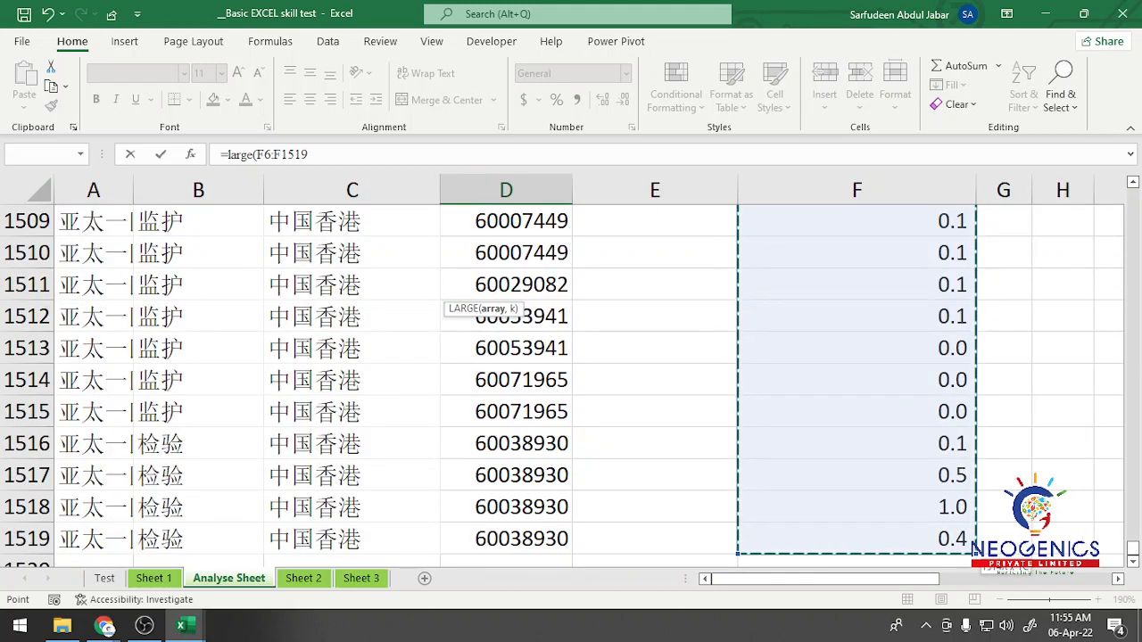
{"action": "key", "text": "ctrl+BackSpace"}
{"action": "type", "text": ","}
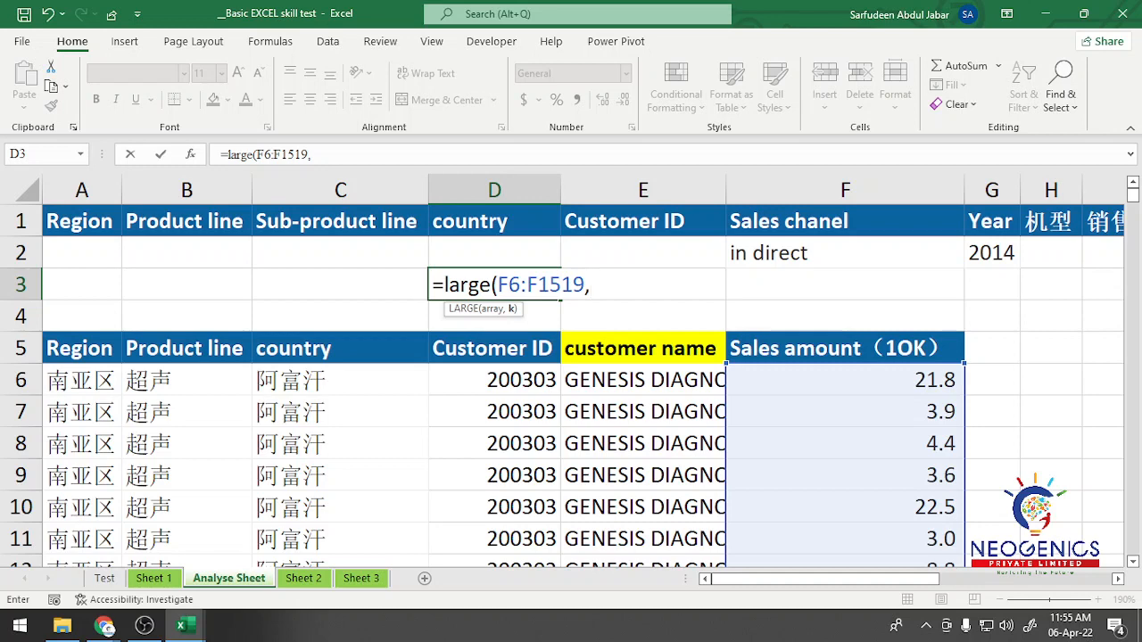
{"action": "type", "text": "3)"}
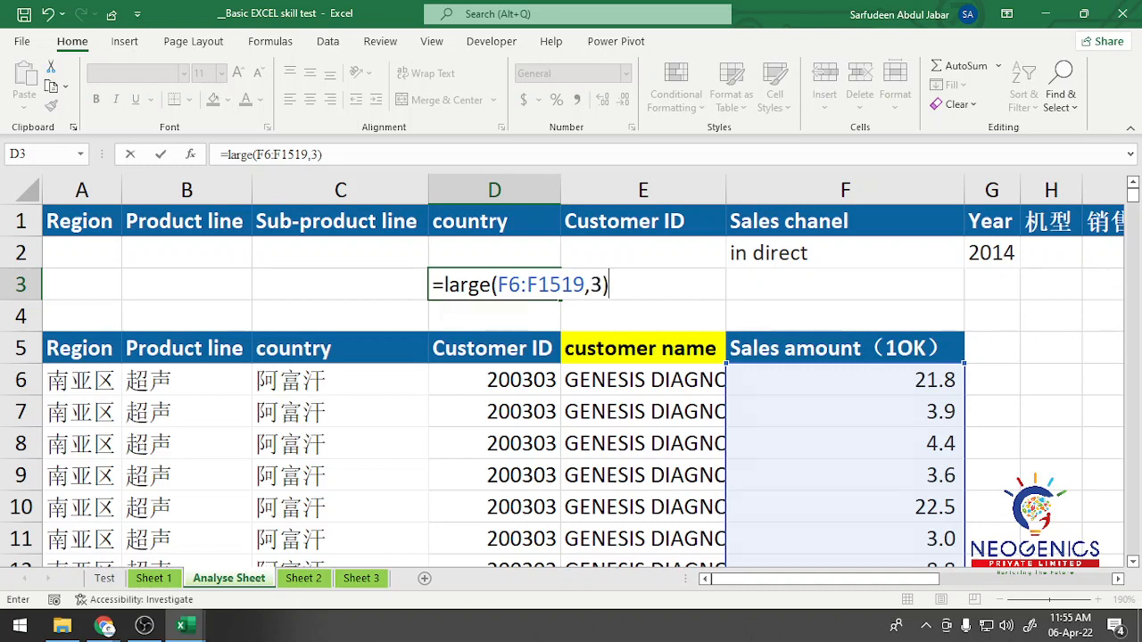
{"action": "key", "text": "Return"}
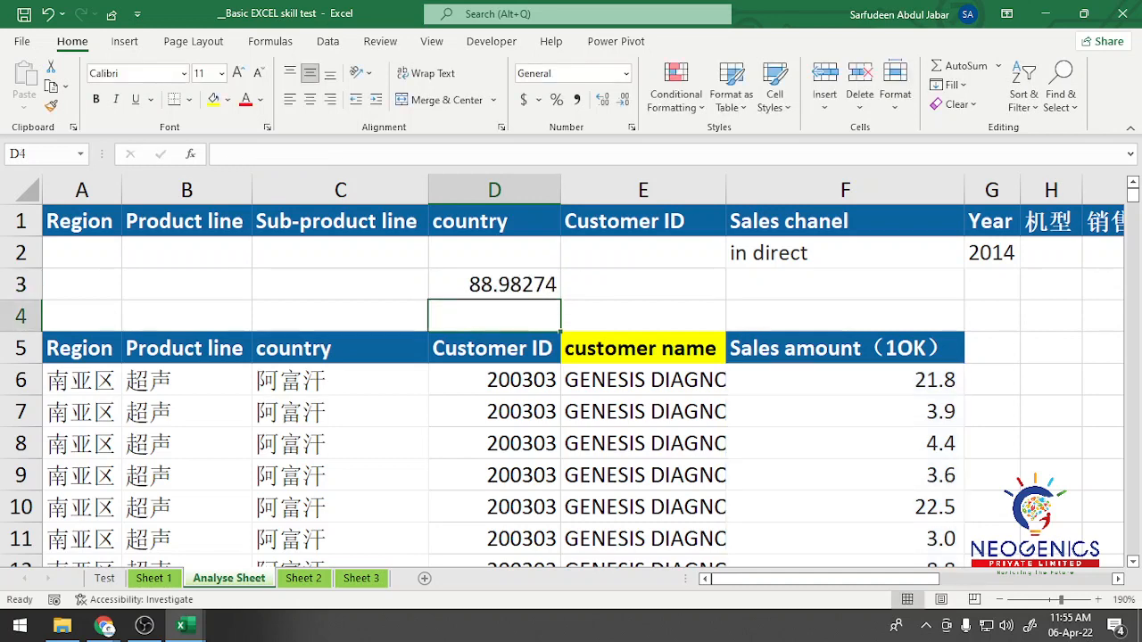
Step: Change the rank argument of the LARGE formula in D3 to 2 for the second-largest sales amount
{"action": "key", "text": "Up"}
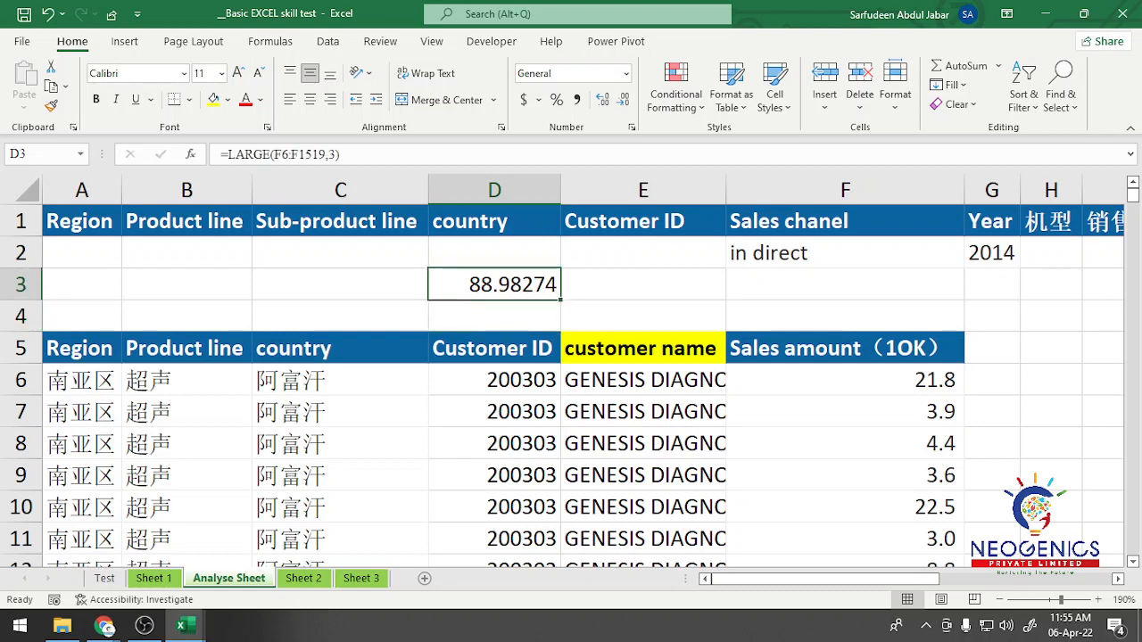
{"action": "left_click", "coordinate": [335, 154]}
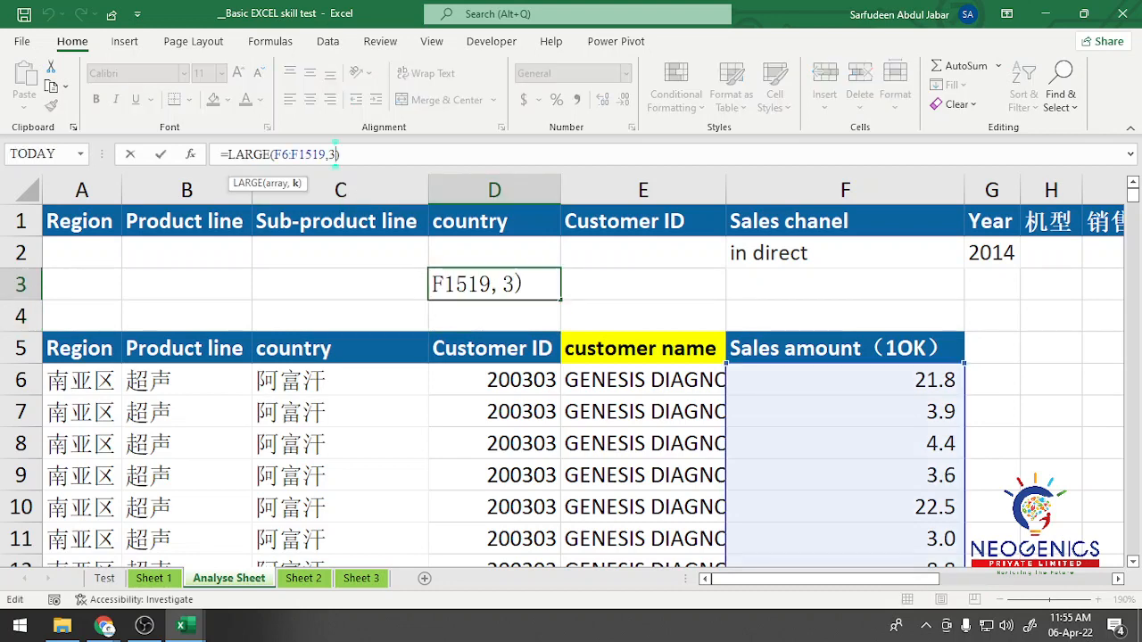
{"action": "key", "text": "BackSpace"}
{"action": "type", "text": "2"}
{"action": "key", "text": "Return"}
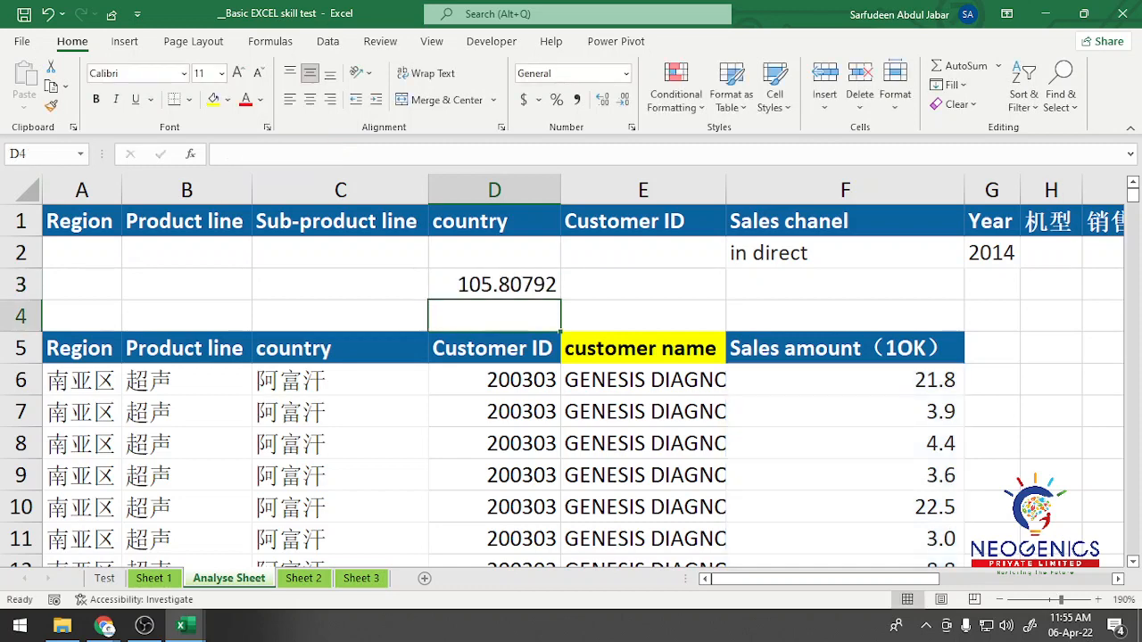
{"action": "left_click", "coordinate": [494, 285]}
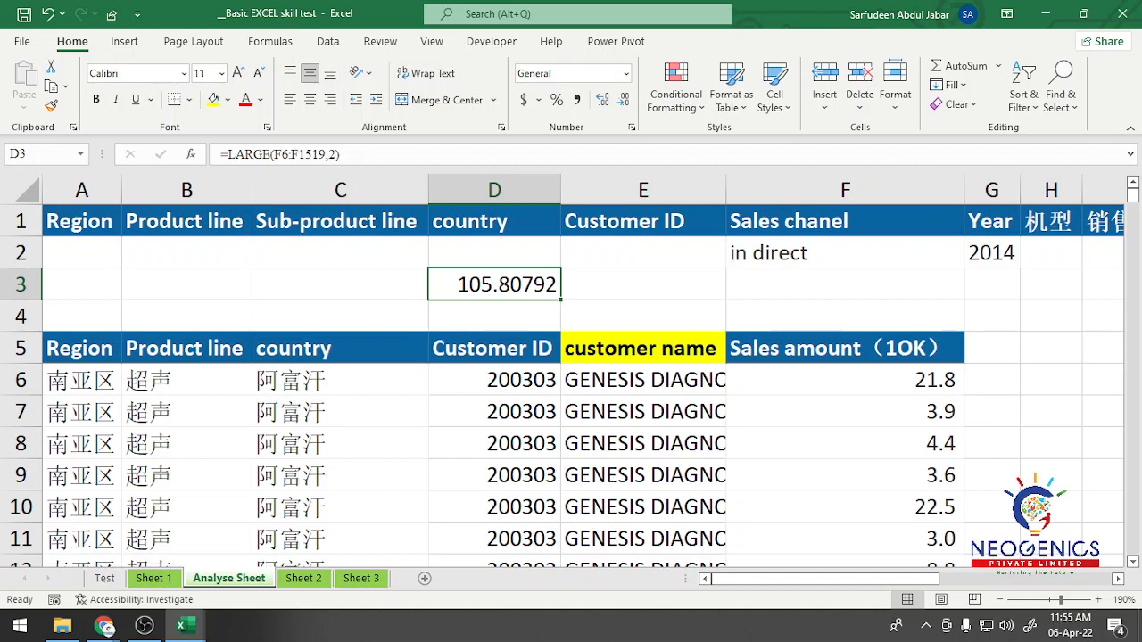
Step: Delete the LARGE formula from cell D3
{"action": "left_click", "coordinate": [336, 154]}
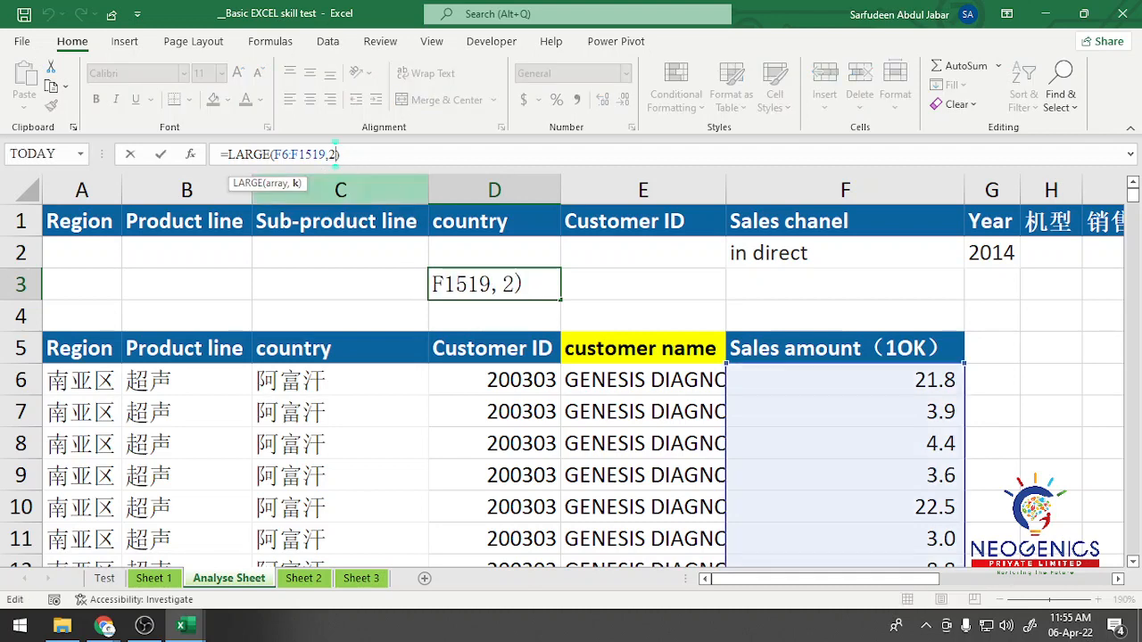
{"action": "key", "text": "shift+Home"}
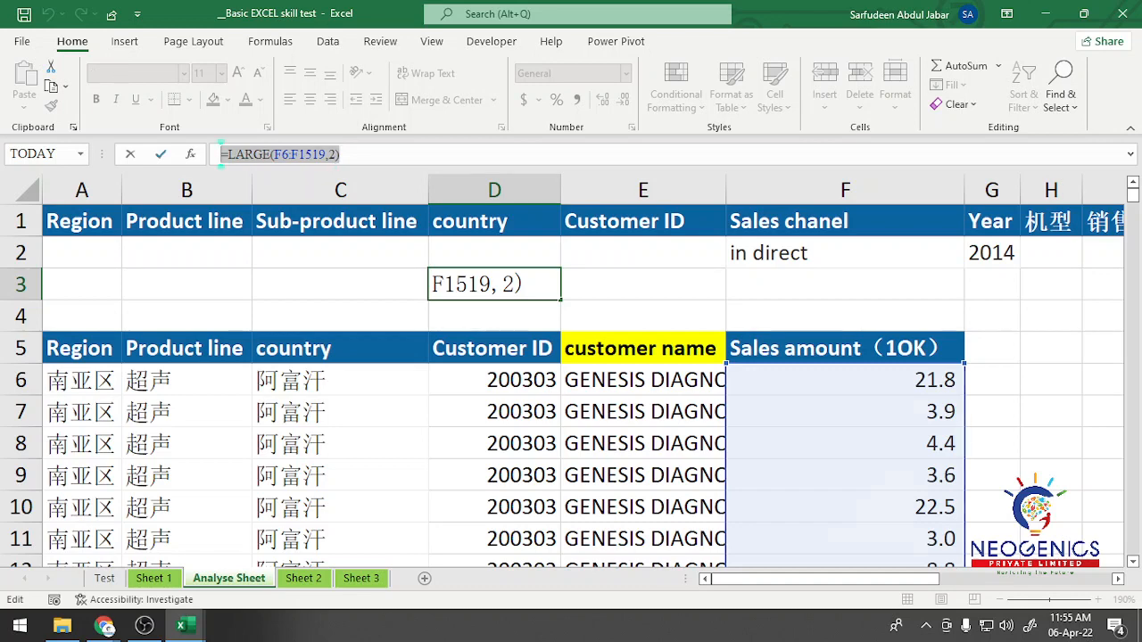
{"action": "key", "text": "BackSpace"}
{"action": "left_click", "coordinate": [845, 316]}
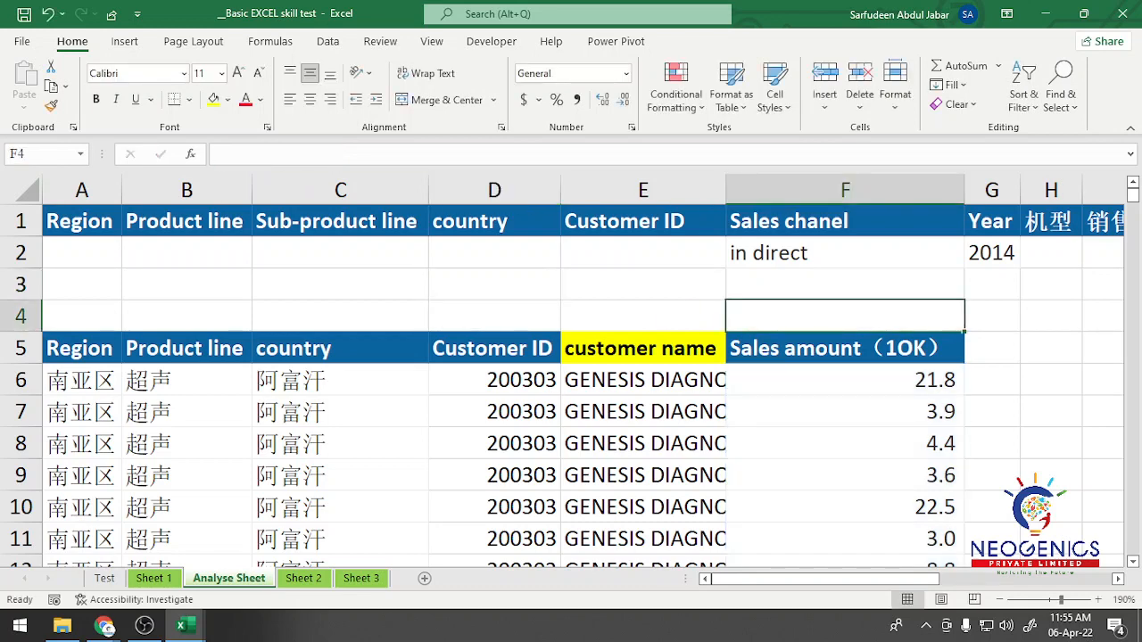
Step: Start a new formula-based conditional formatting rule for the extracted records in A6:F1519, excluding the row 5 headers
{"action": "left_click", "coordinate": [82, 380]}
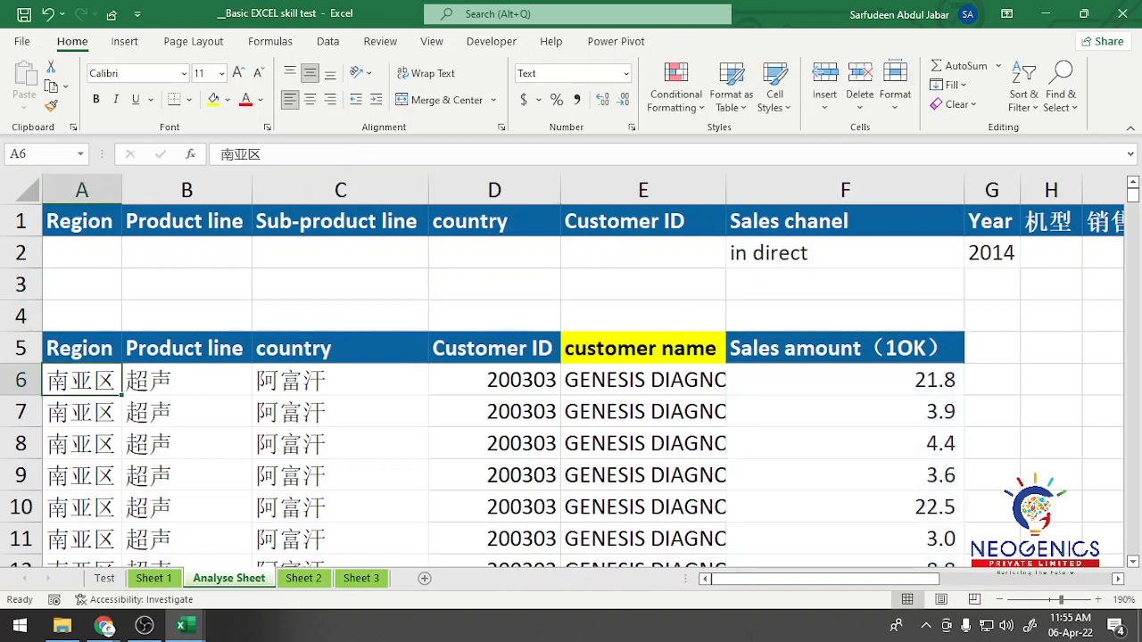
{"action": "key", "text": "ctrl+shift+Down"}
{"action": "key", "text": "ctrl+shift+Right"}
{"action": "key", "text": "ctrl+shift+Right"}
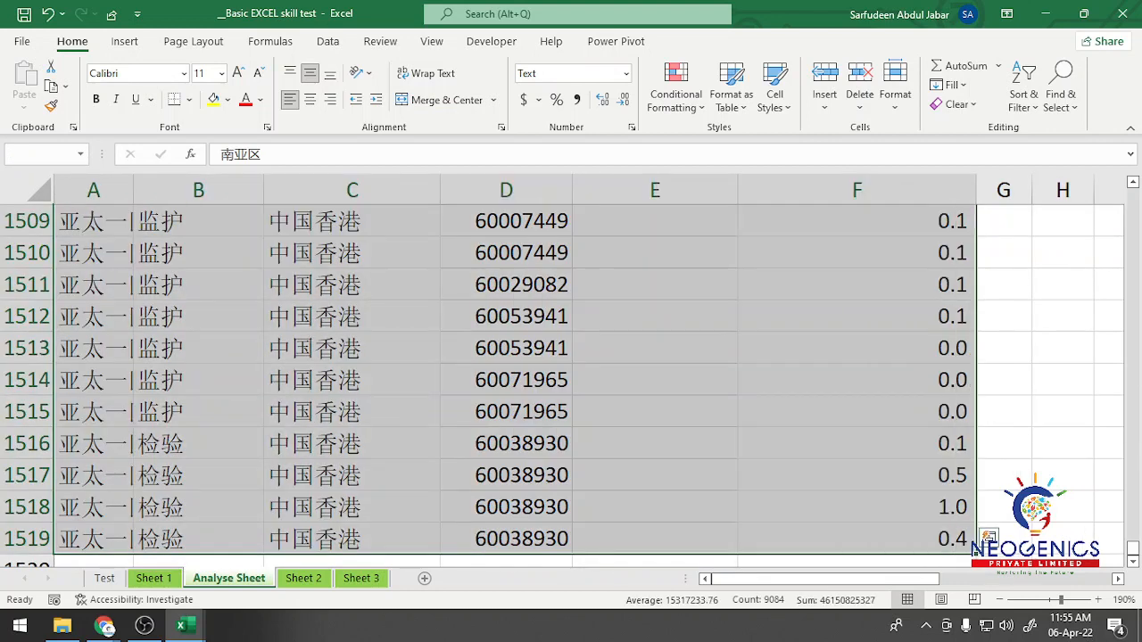
{"action": "key", "text": "ctrl+BackSpace"}
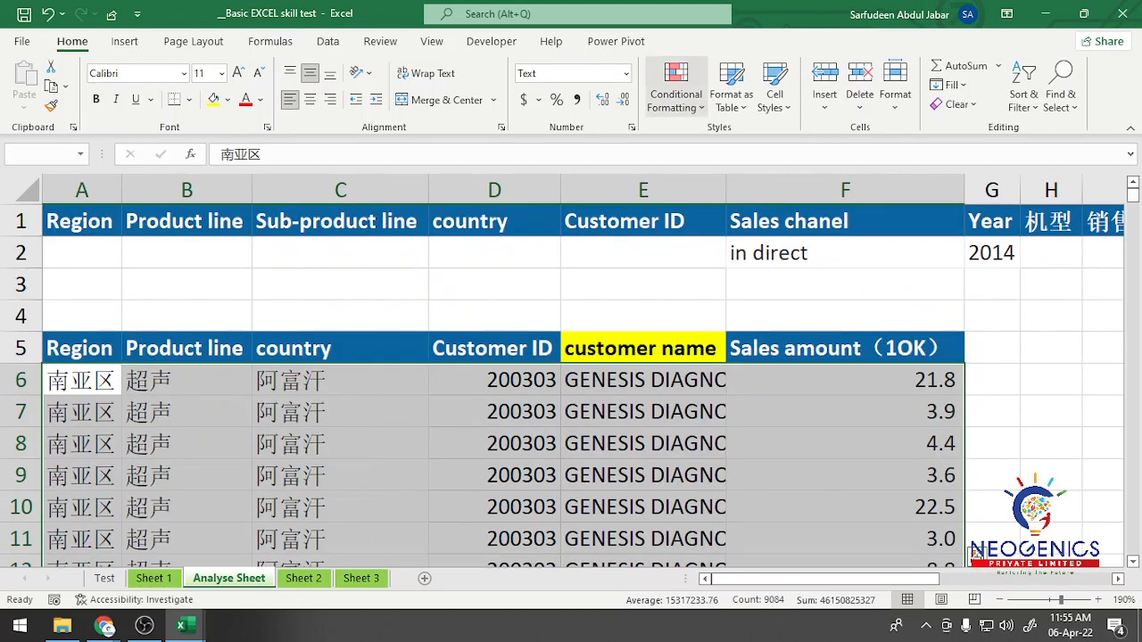
{"action": "left_click", "coordinate": [676, 93]}
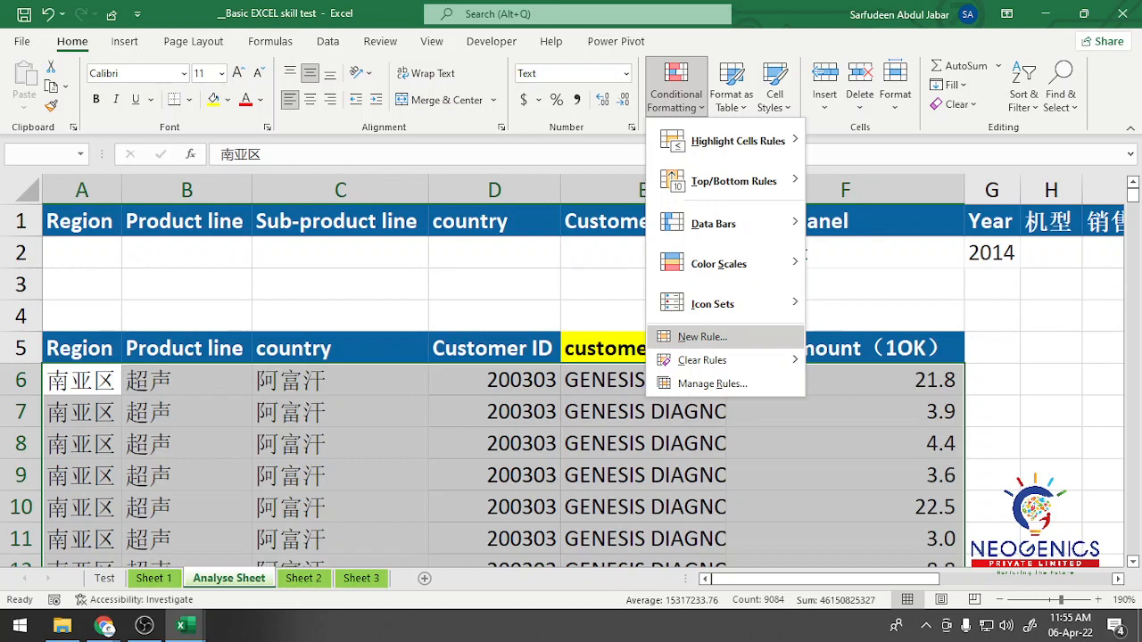
{"action": "left_click", "coordinate": [702, 336]}
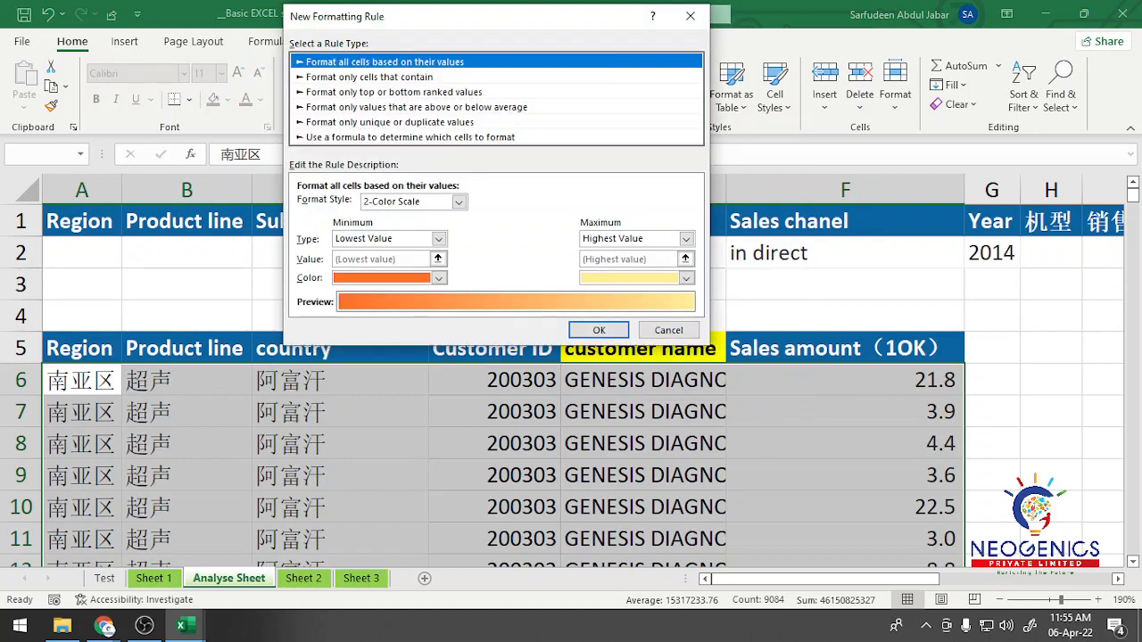
{"action": "left_click", "coordinate": [410, 138]}
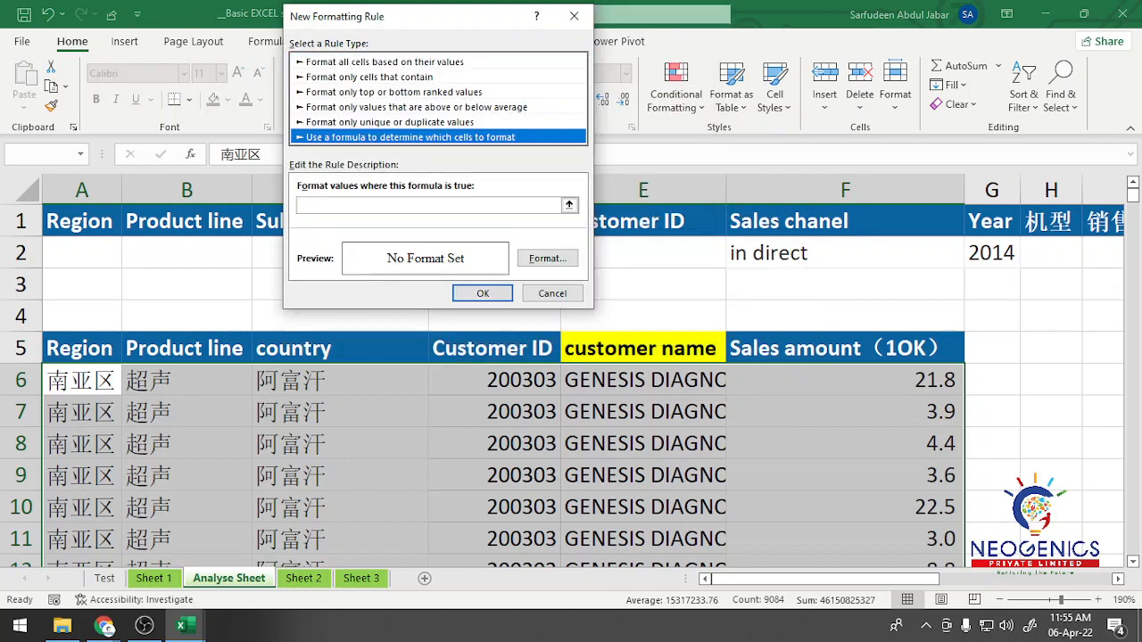
Step: Enter =$F6>=large($F$6:$F$1519,3) as the rule's formula to target rows with the three largest sales amounts
{"action": "left_click", "coordinate": [393, 205]}
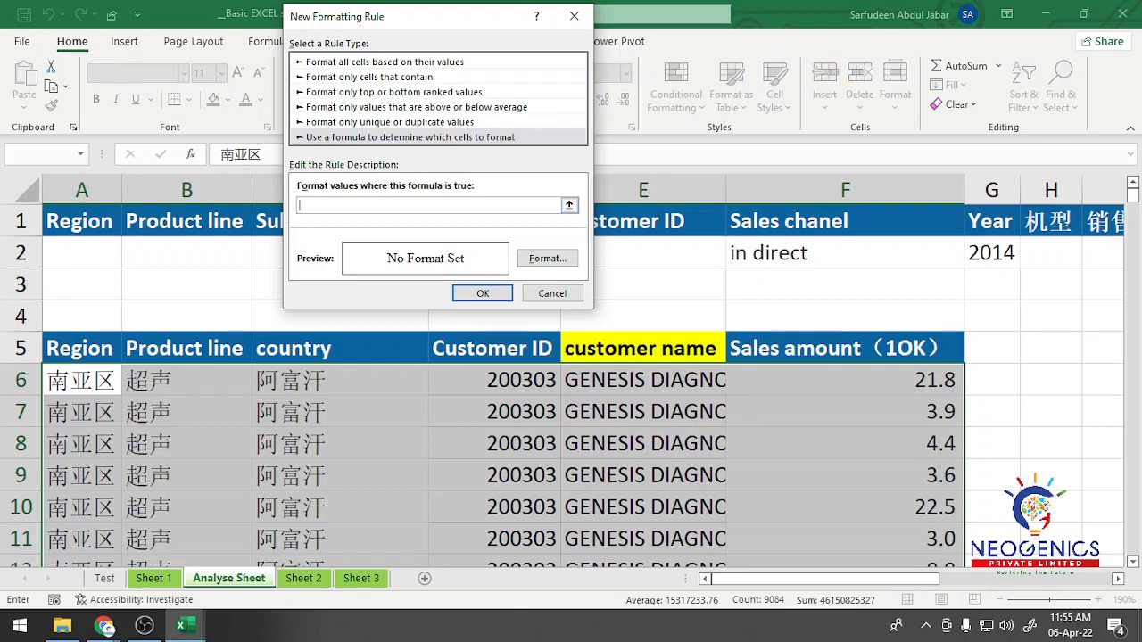
{"action": "left_click", "coordinate": [846, 380]}
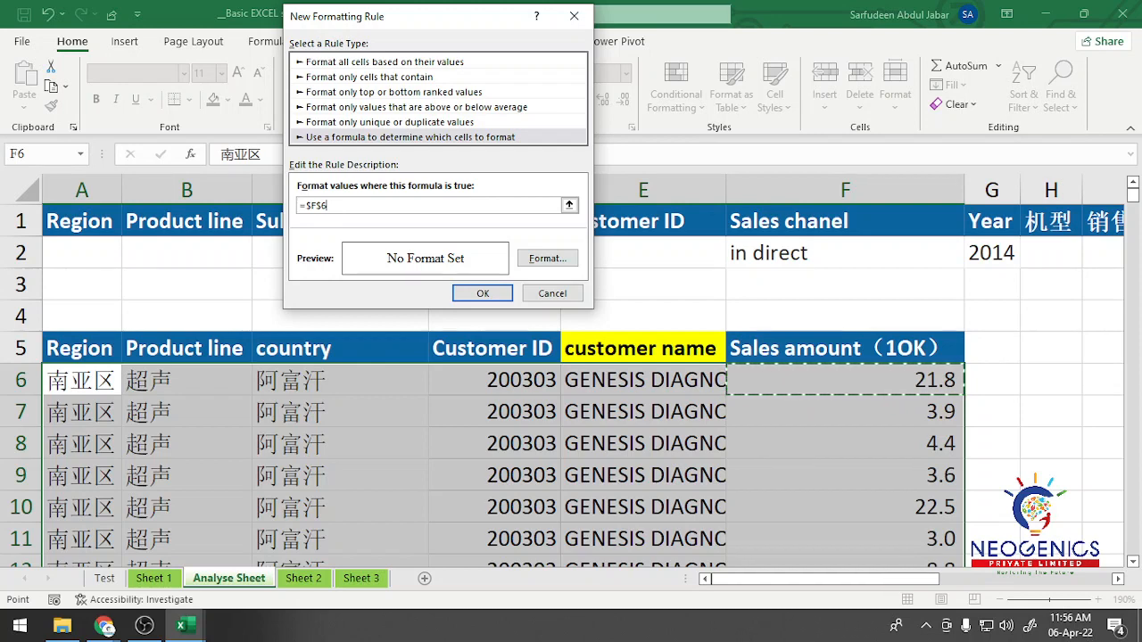
{"action": "key", "text": "F4"}
{"action": "key", "text": "F4"}
{"action": "type", "text": ">="}
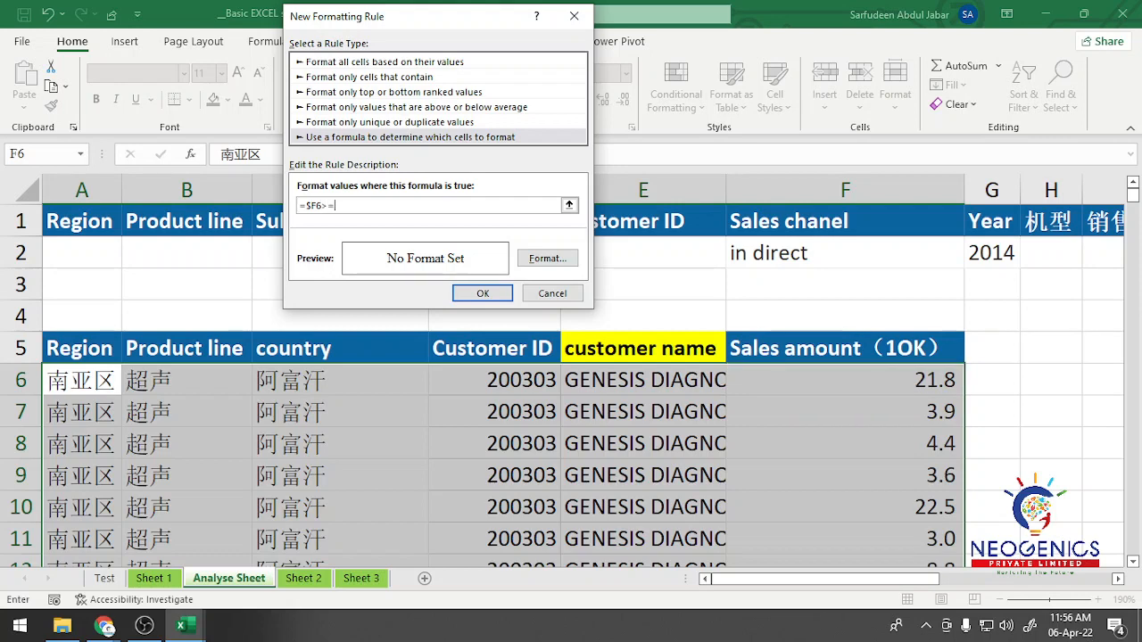
{"action": "type", "text": "large("}
{"action": "left_click", "coordinate": [845, 380]}
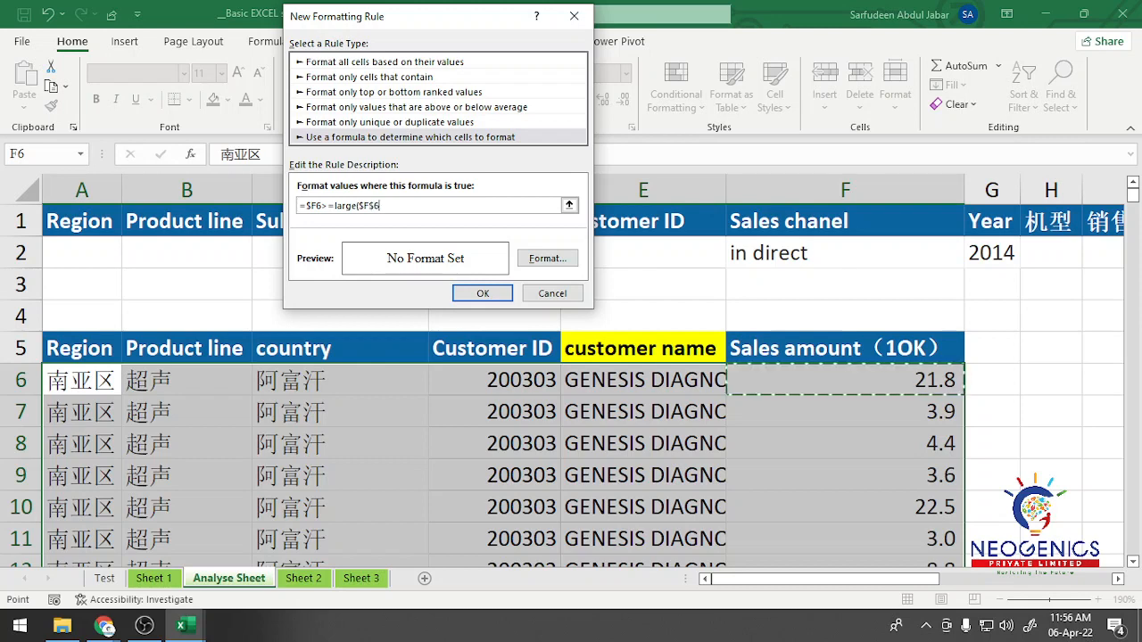
{"action": "key", "text": "ctrl+shift+Down"}
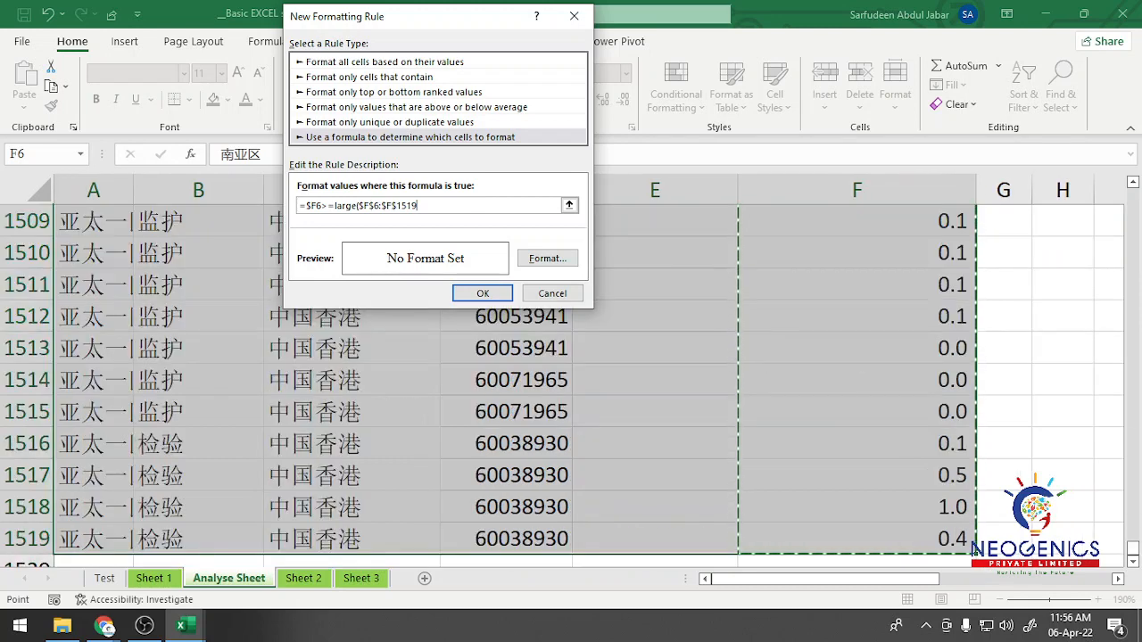
{"action": "key", "text": "ctrl+BackSpace"}
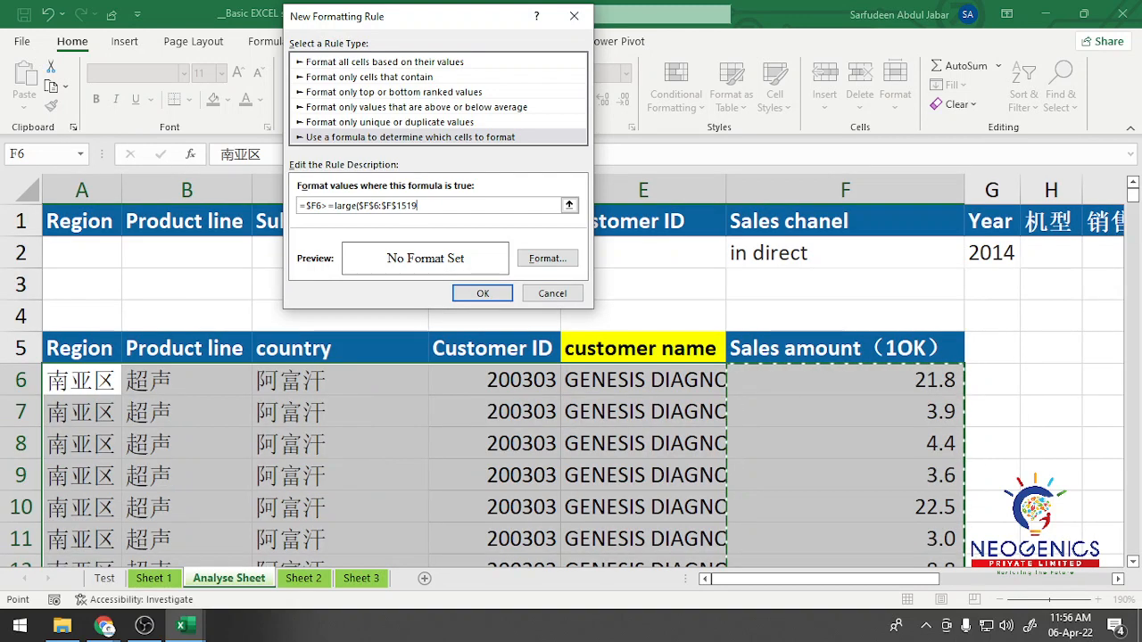
{"action": "type", "text": ","}
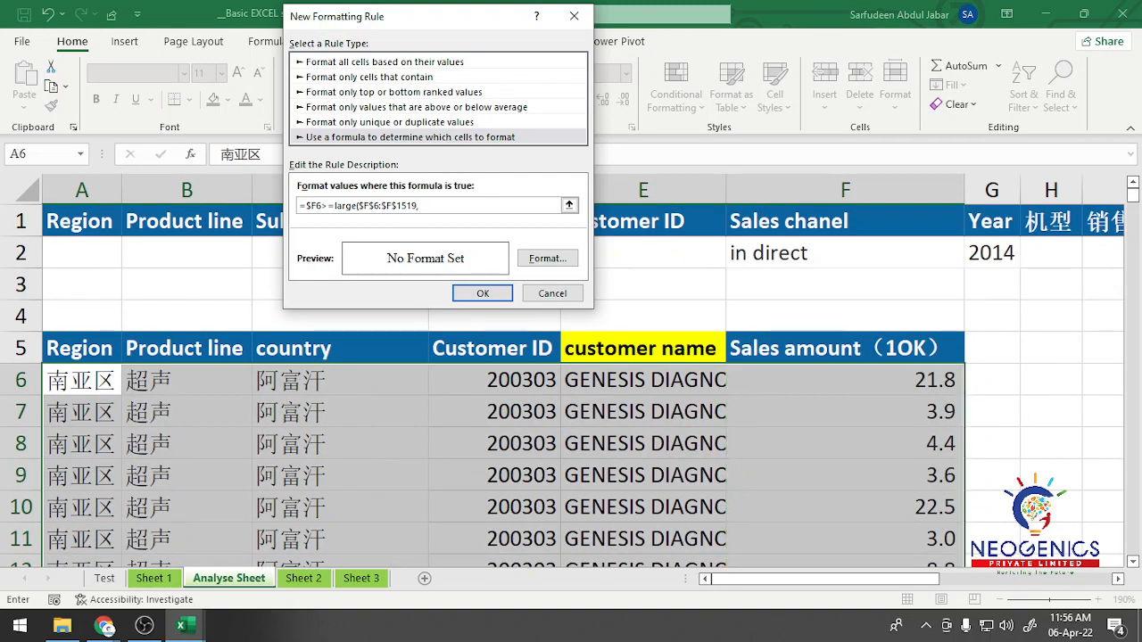
{"action": "type", "text": "3)"}
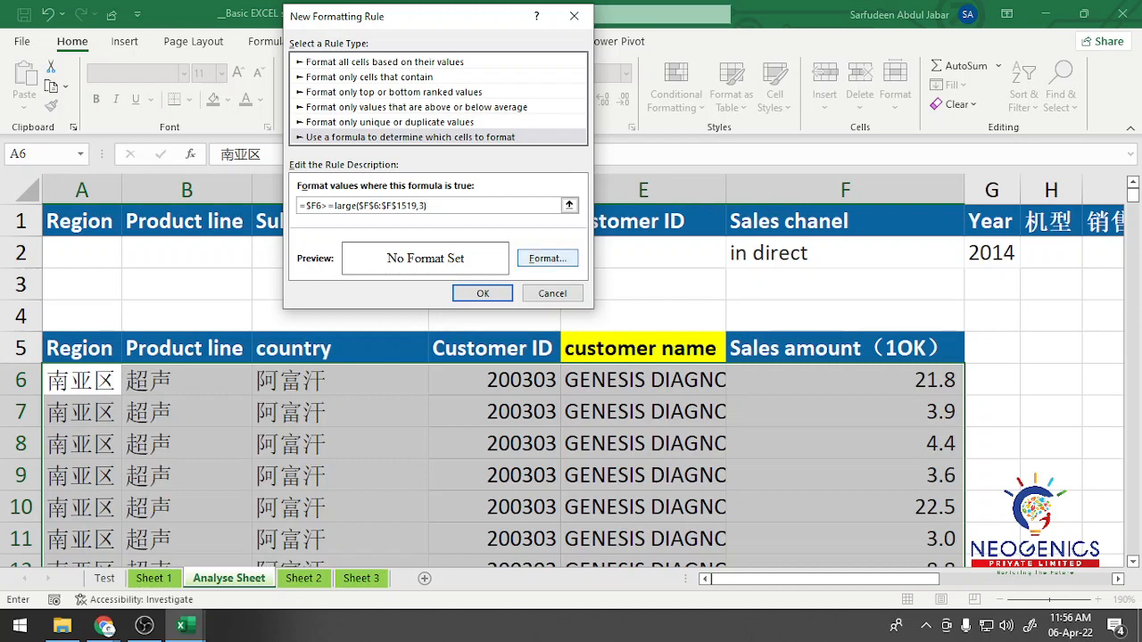
Step: Give the rule a green background fill and apply it to the selected records
{"action": "left_click", "coordinate": [547, 258]}
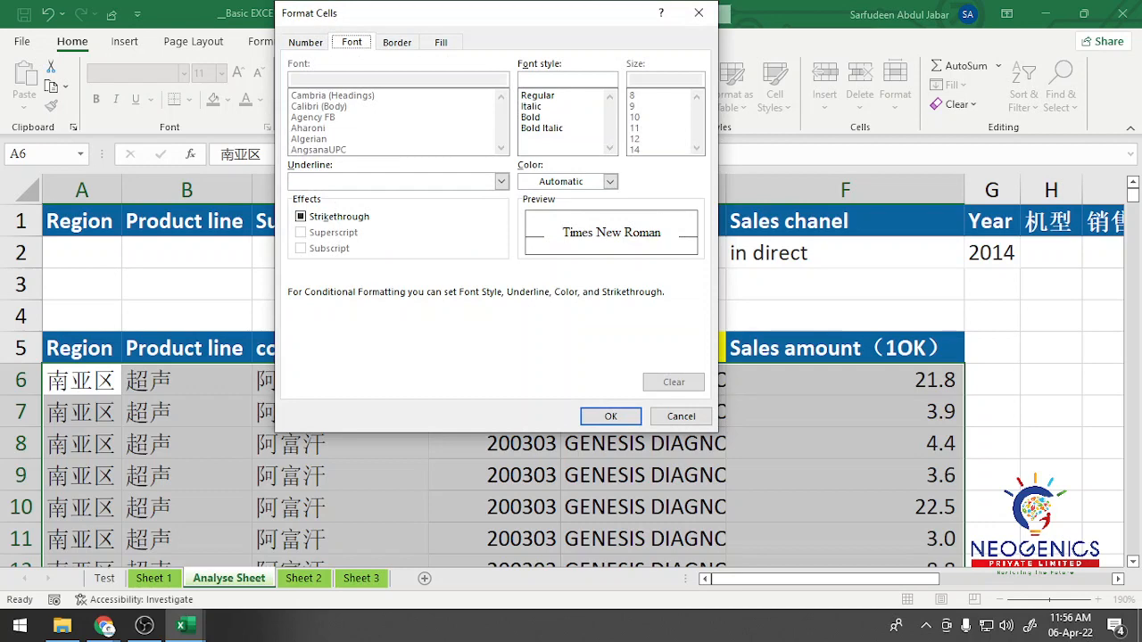
{"action": "left_click", "coordinate": [441, 42]}
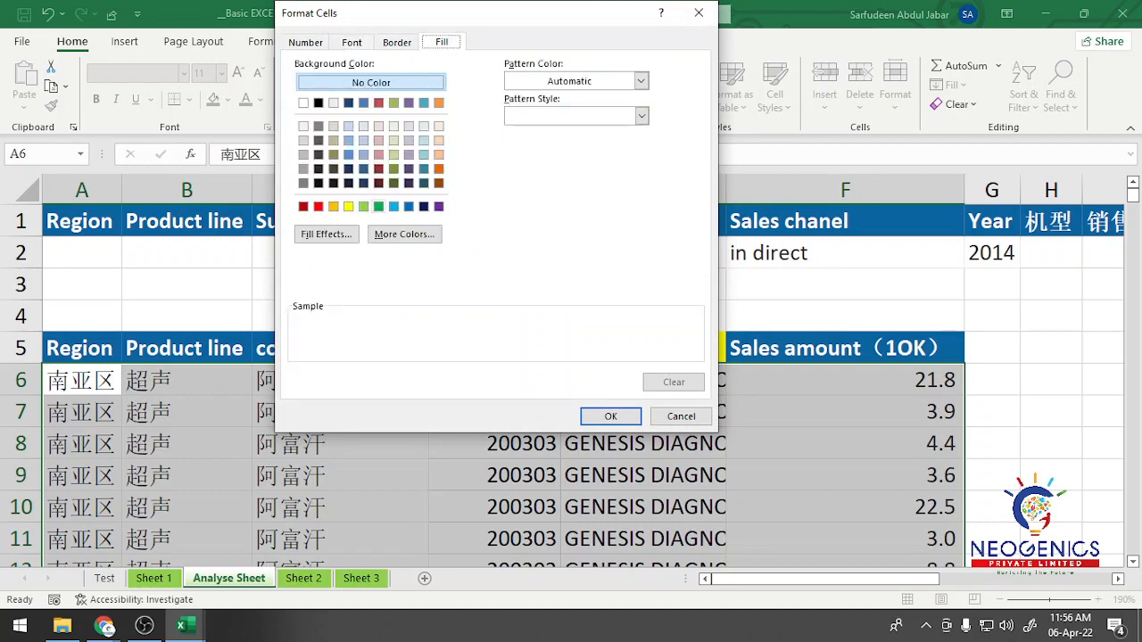
{"action": "left_click", "coordinate": [378, 206]}
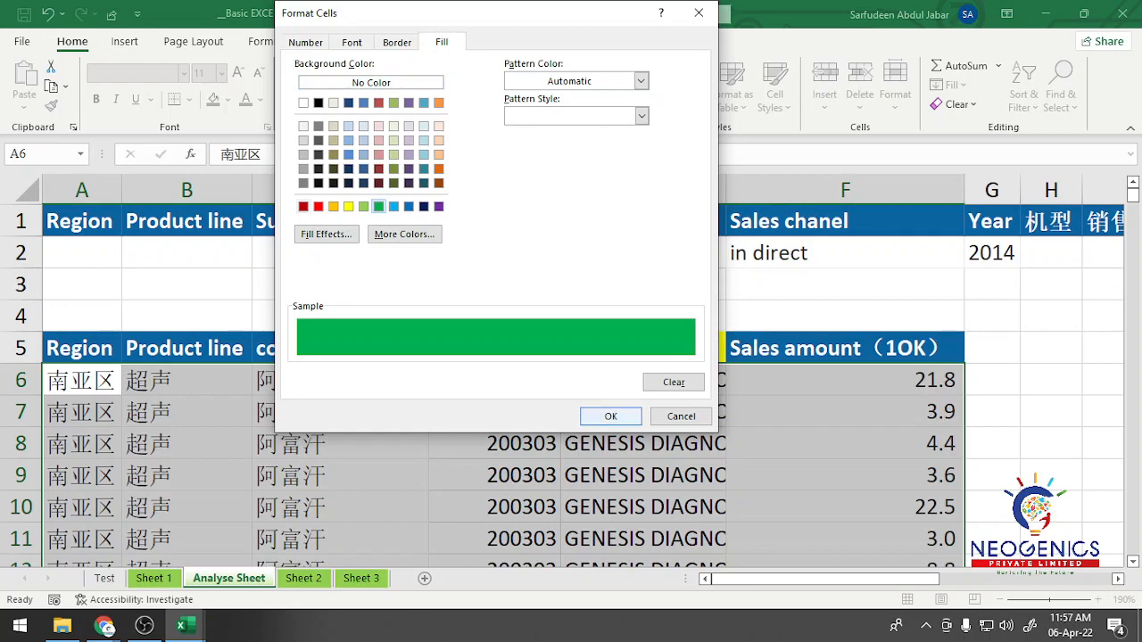
{"action": "left_click", "coordinate": [610, 416]}
{"action": "left_click", "coordinate": [483, 294]}
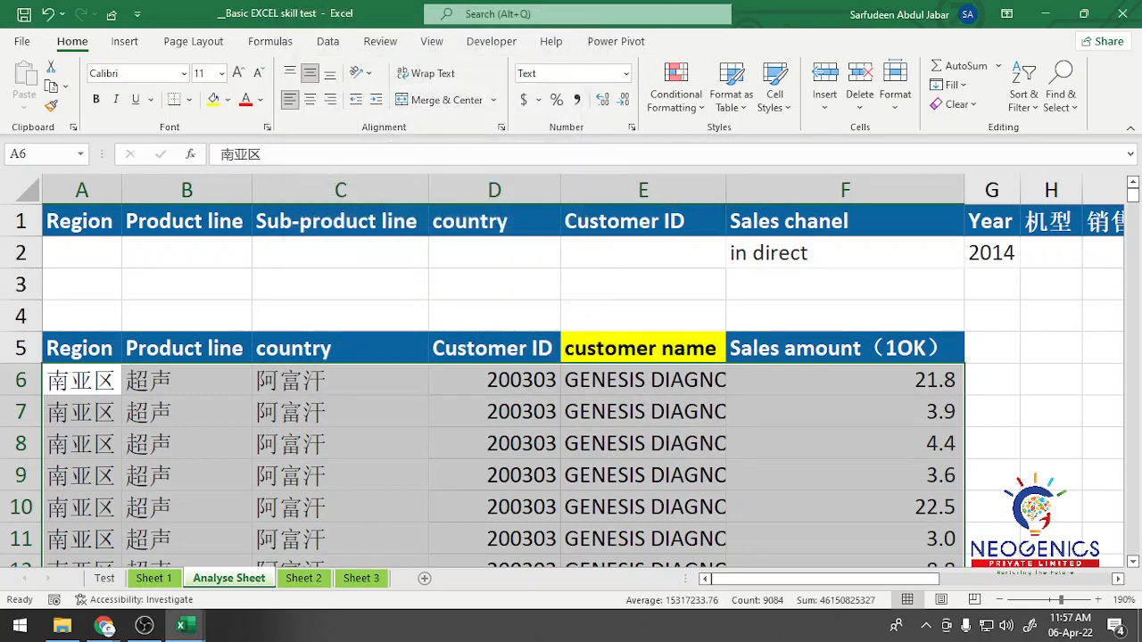
Step: Examine which of the extracted records are highlighted green by the conditional formatting rule
{"action": "scroll", "coordinate": [571, 383], "scroll_direction": "down", "scroll_amount": 7}
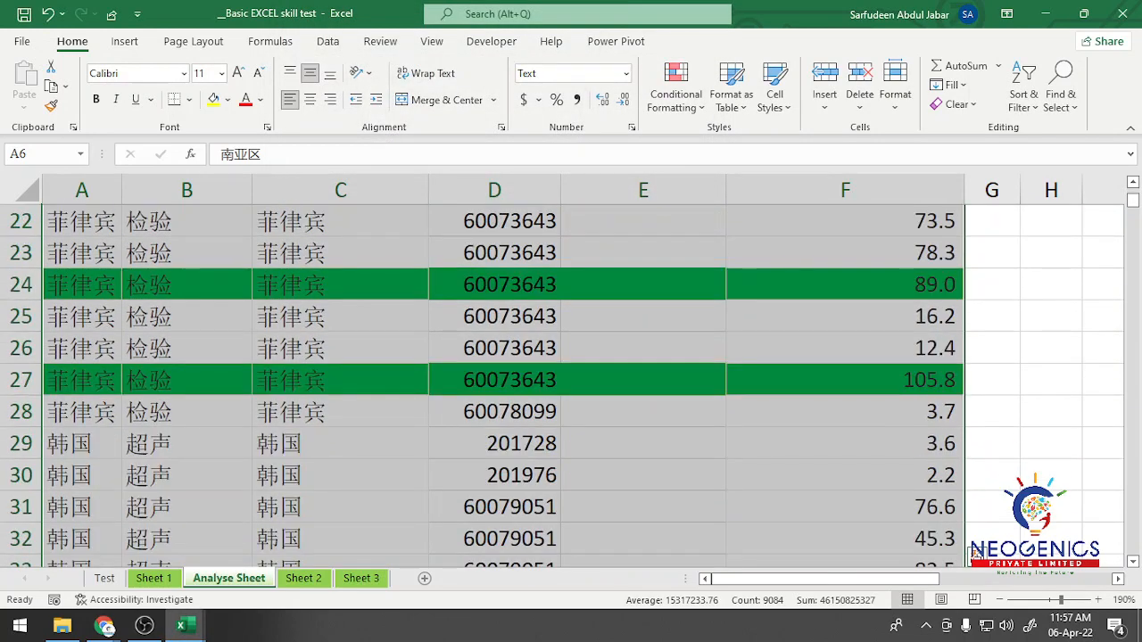
{"action": "scroll", "coordinate": [503, 384], "scroll_direction": "down", "scroll_amount": 17}
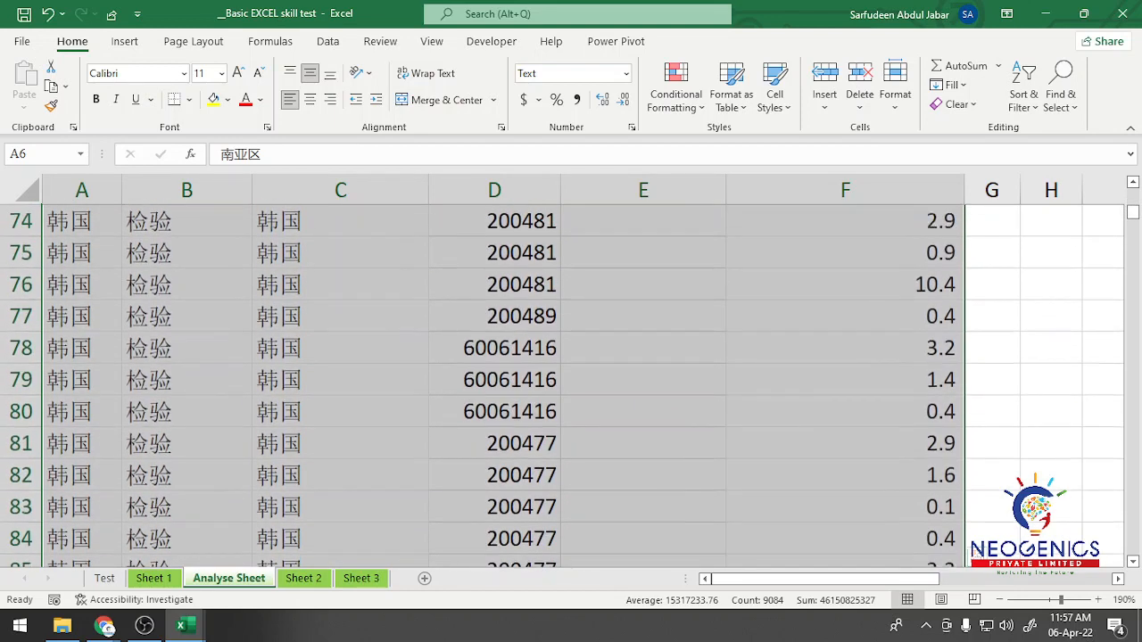
{"action": "scroll", "coordinate": [571, 383], "scroll_direction": "up", "scroll_amount": 1}
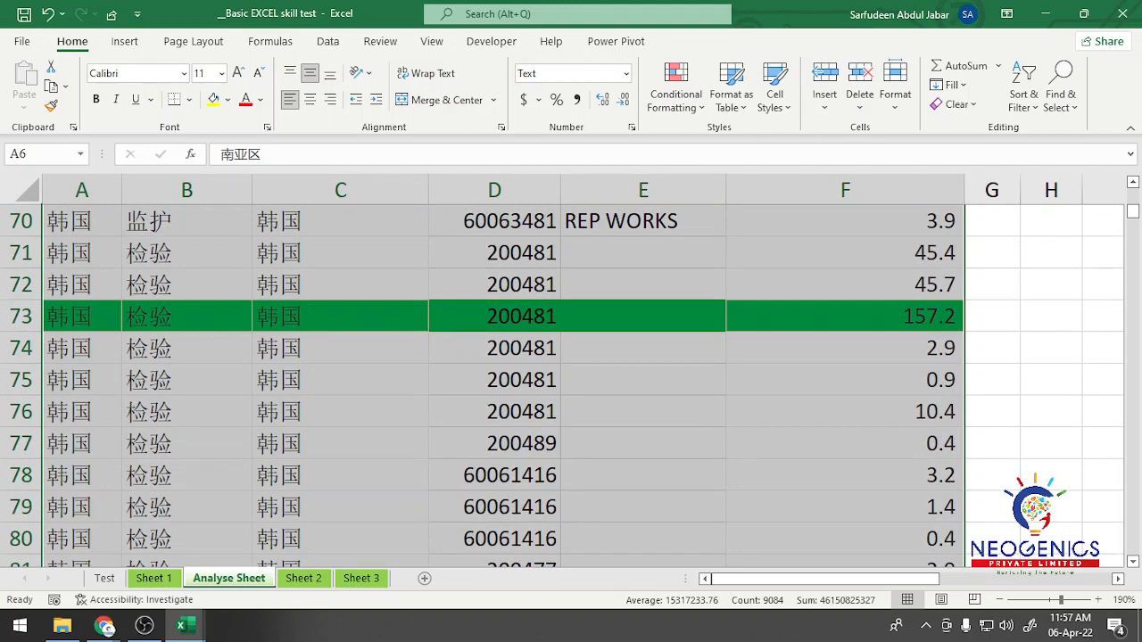
{"action": "scroll", "coordinate": [503, 384], "scroll_direction": "down", "scroll_amount": 4}
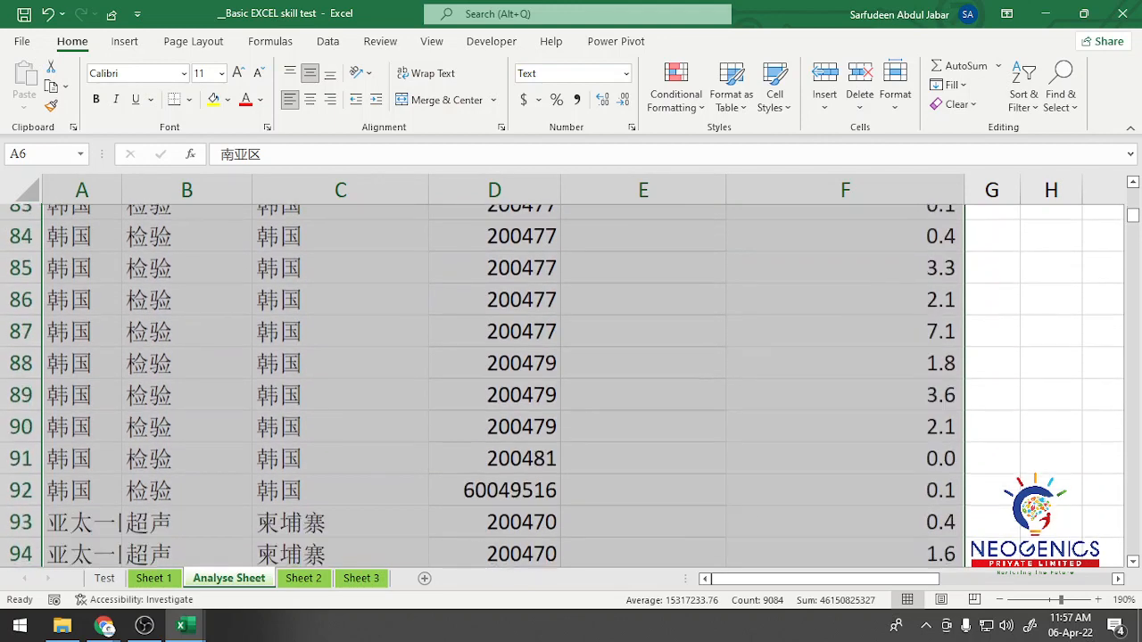
{"action": "scroll", "coordinate": [504, 384], "scroll_direction": "up", "scroll_amount": 10}
{"action": "scroll", "coordinate": [503, 384], "scroll_direction": "up", "scroll_amount": 17}
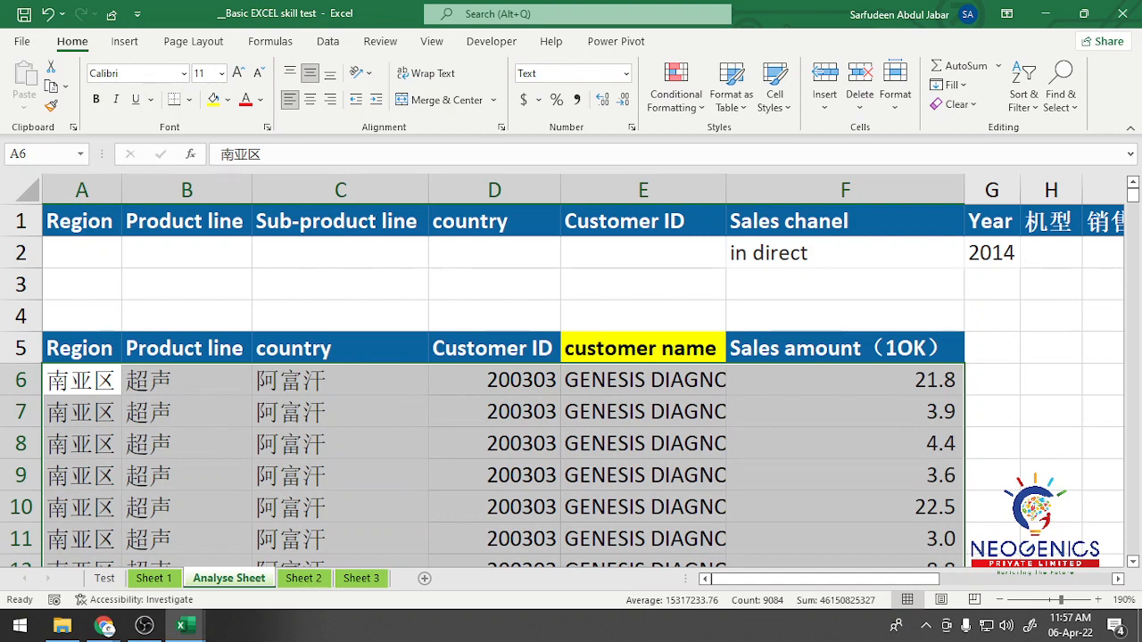
Step: Add filters to the row 5 headers and filter the Sales amount column by the green cell color
{"action": "left_click", "coordinate": [845, 348]}
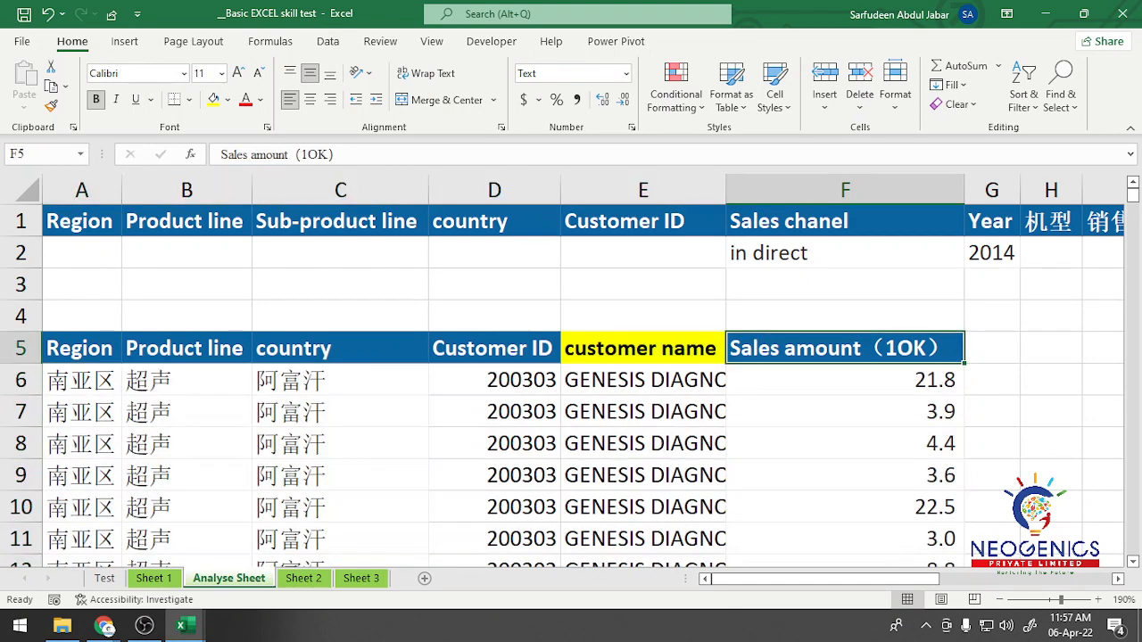
{"action": "left_click", "coordinate": [643, 348]}
{"action": "left_click", "coordinate": [328, 42]}
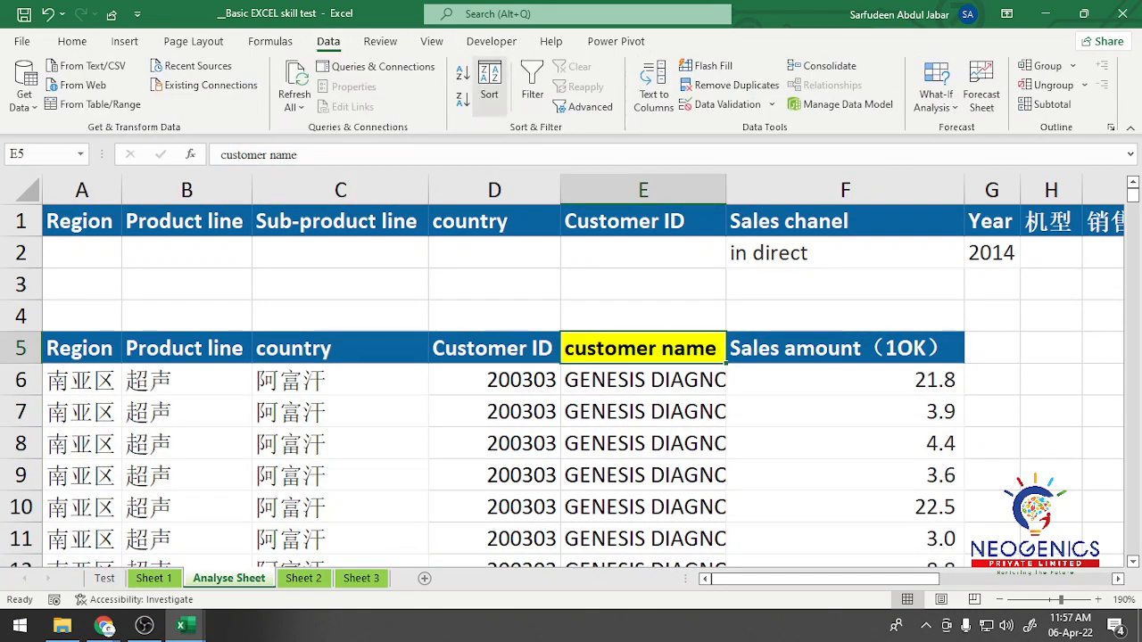
{"action": "left_click", "coordinate": [533, 84]}
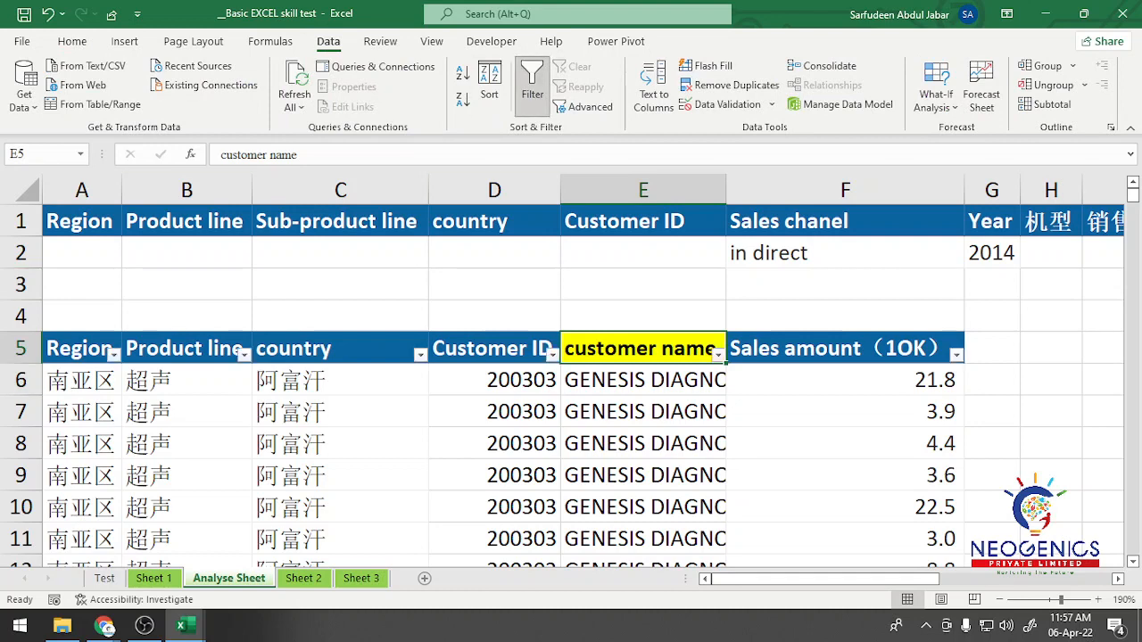
{"action": "left_click", "coordinate": [956, 354]}
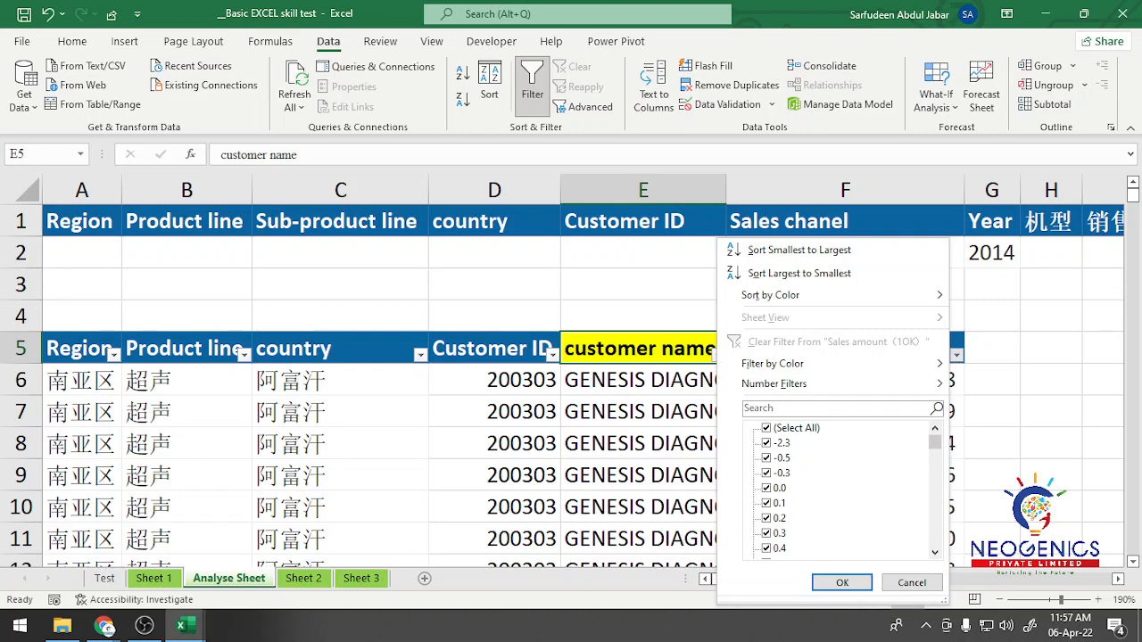
{"action": "mouse_move", "coordinate": [821, 296]}
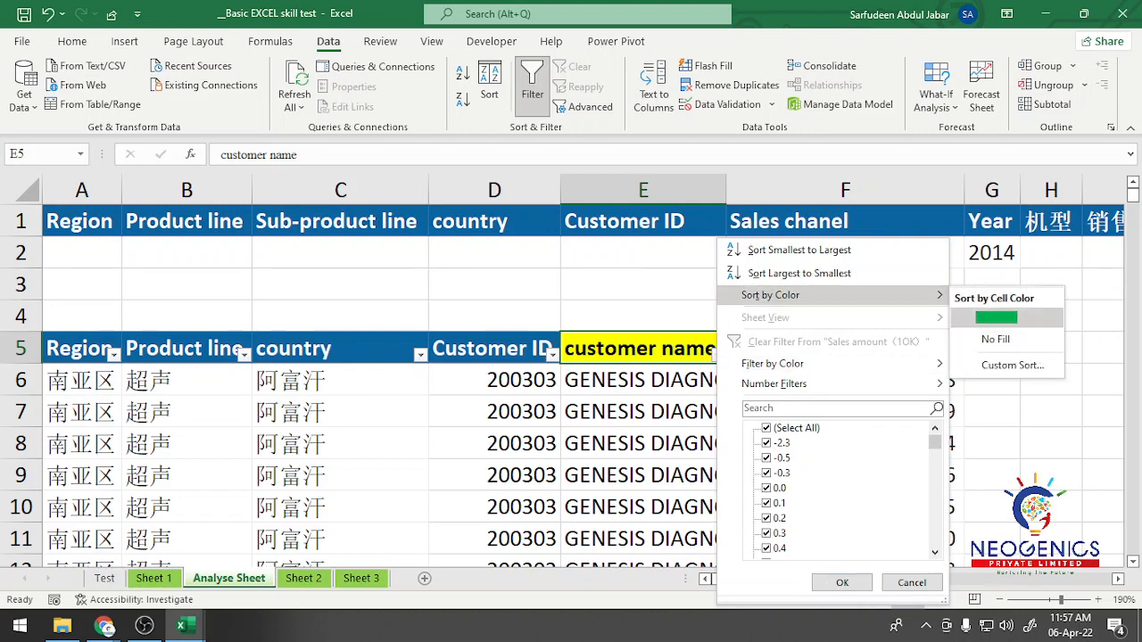
{"action": "mouse_move", "coordinate": [773, 363]}
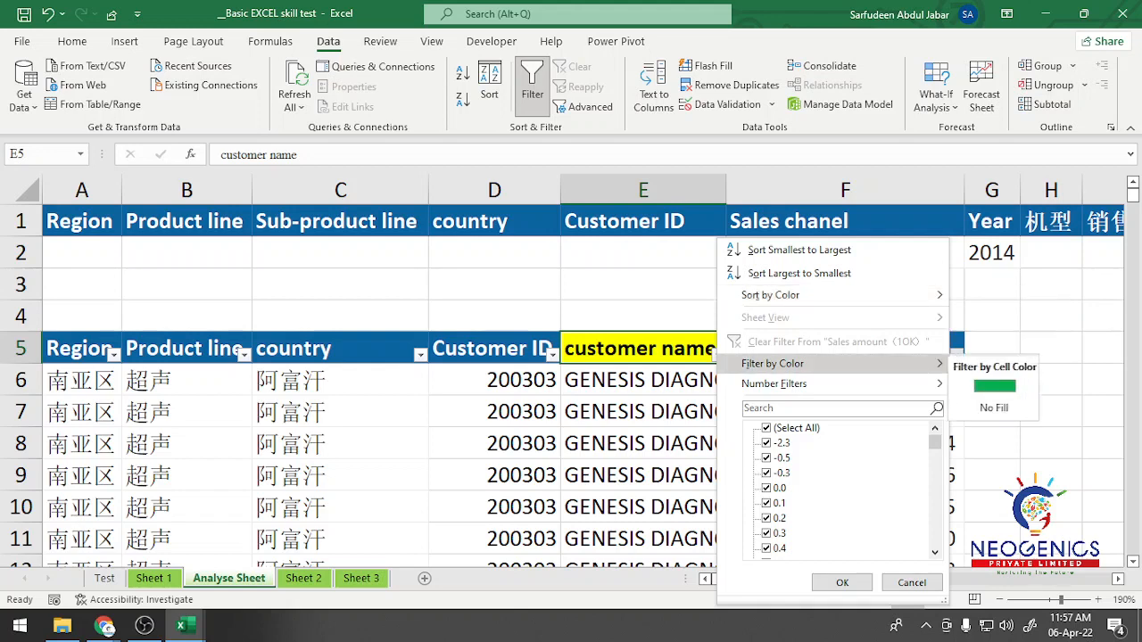
{"action": "left_click", "coordinate": [995, 386]}
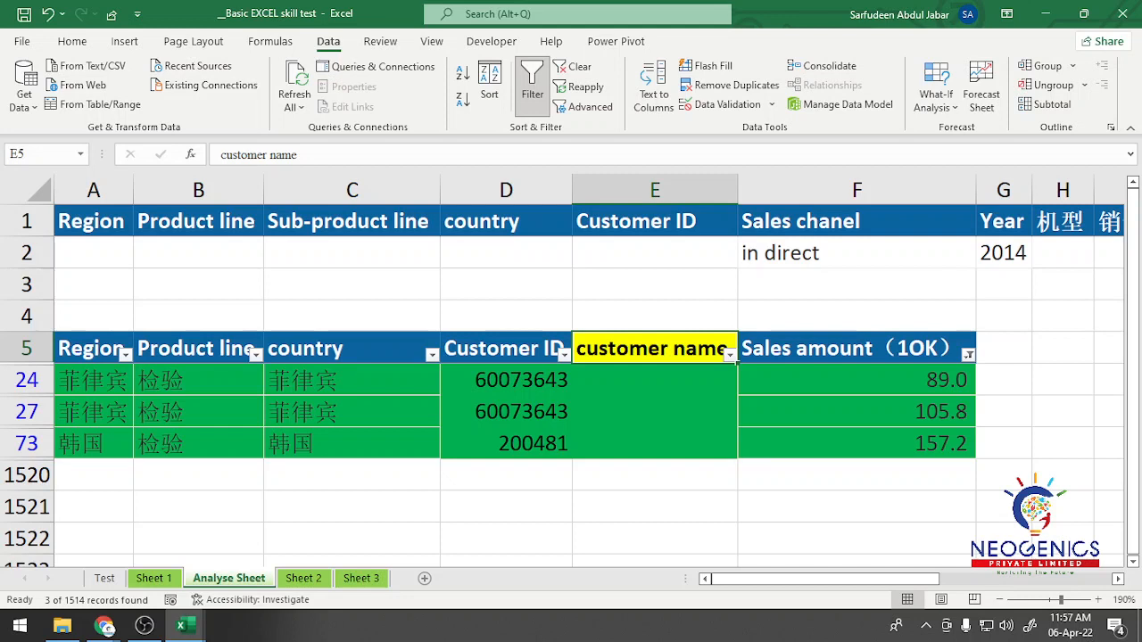
Step: Sort the color-filtered records by Sales amount from largest to smallest
{"action": "left_click", "coordinate": [968, 354]}
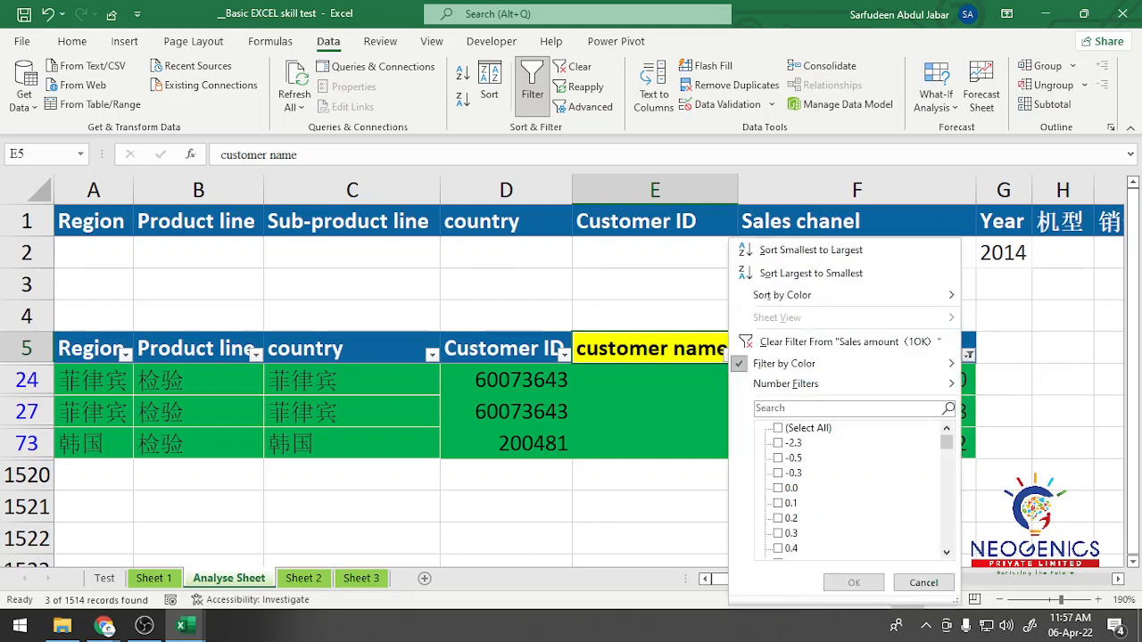
{"action": "mouse_move", "coordinate": [785, 384]}
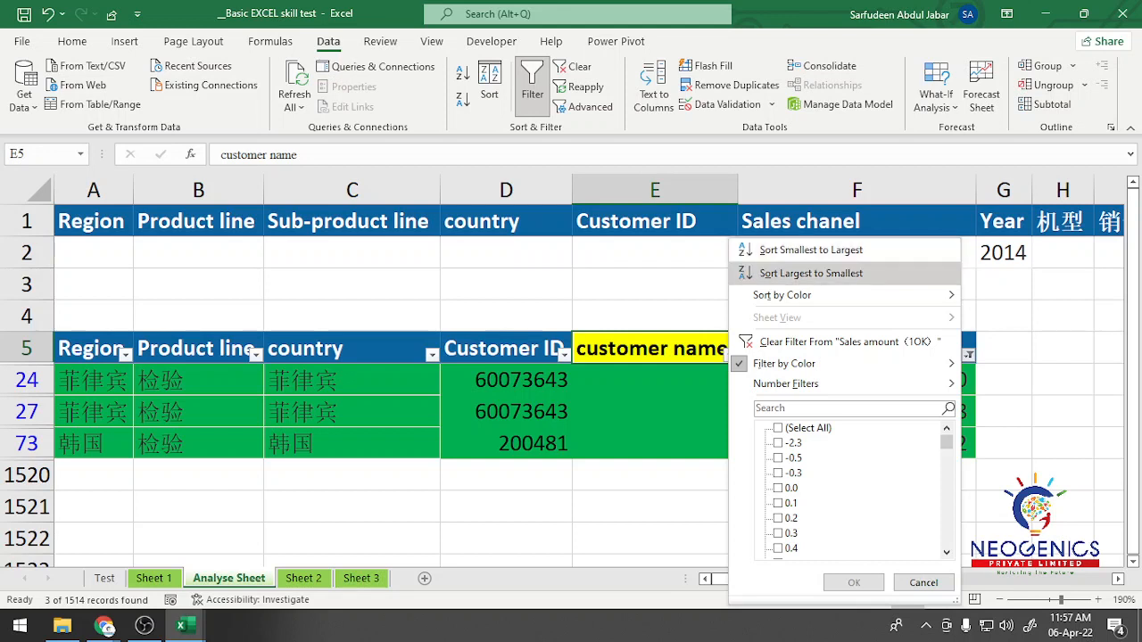
{"action": "left_click", "coordinate": [811, 273]}
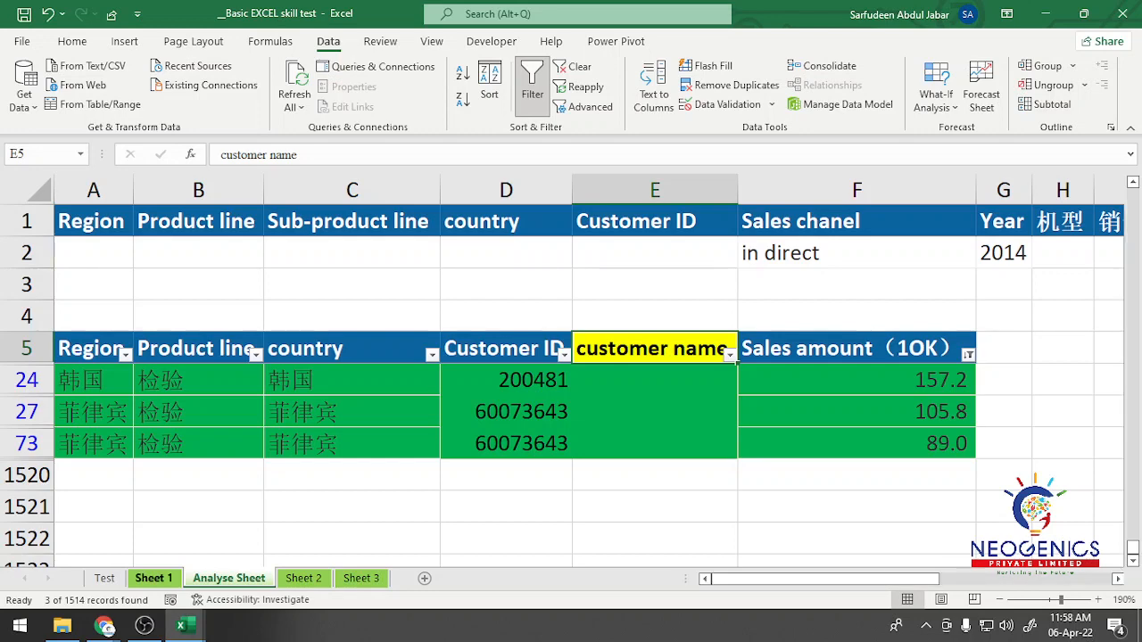
Step: On Sheet 1, select all data records below the headers, from A2 across to the customer name column and down to row 3506
{"action": "left_click", "coordinate": [153, 578]}
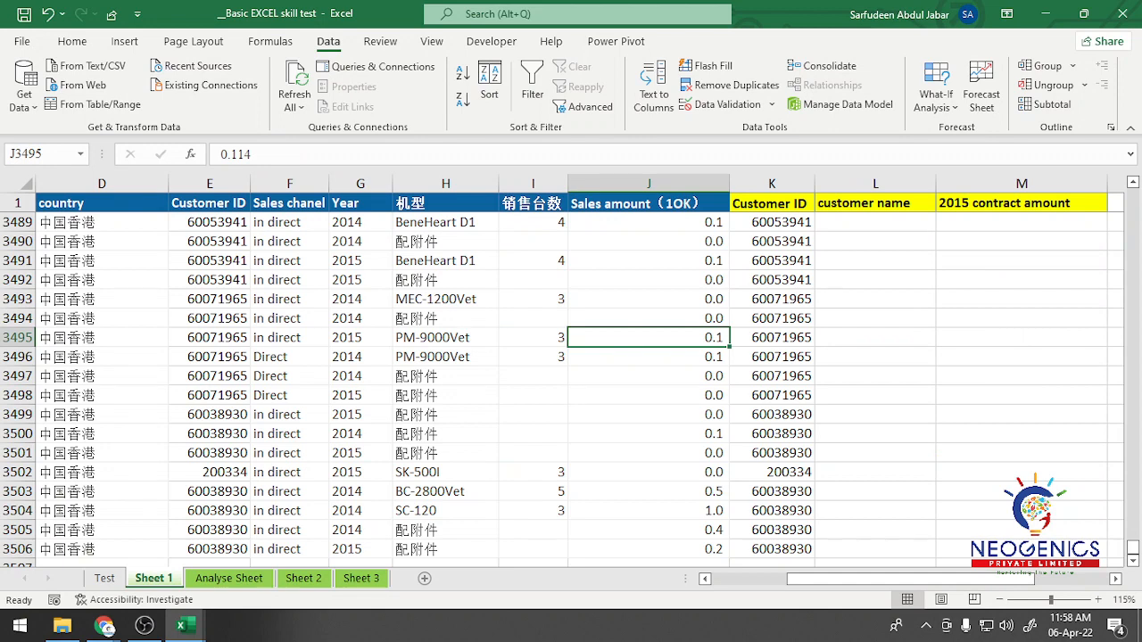
{"action": "scroll", "coordinate": [571, 375], "scroll_direction": "left", "scroll_amount": 3}
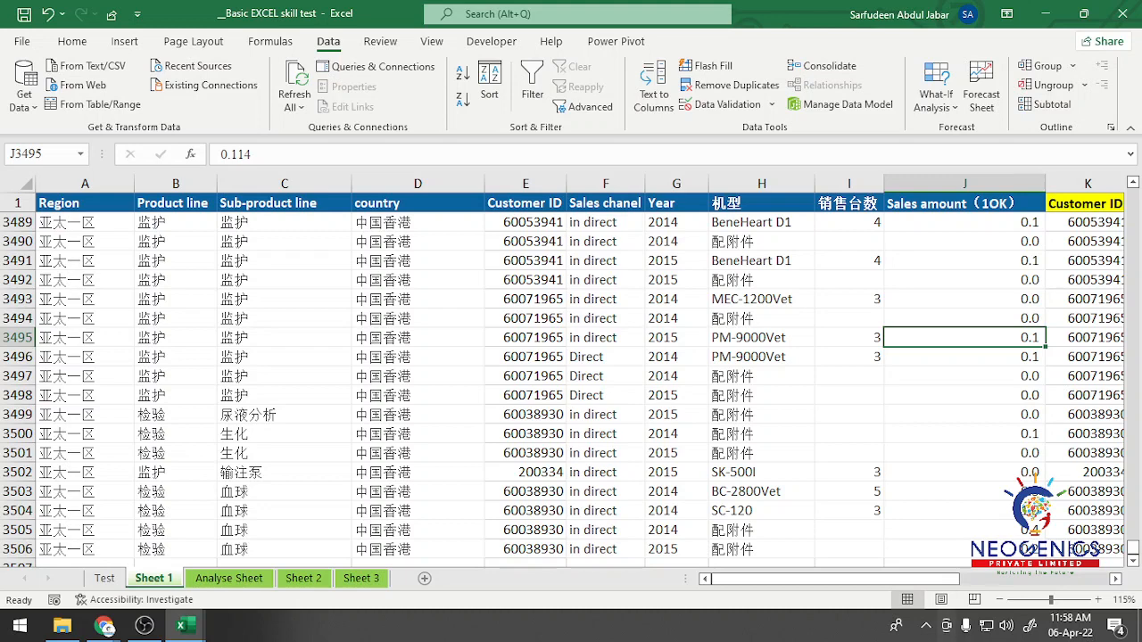
{"action": "left_click", "coordinate": [78, 204]}
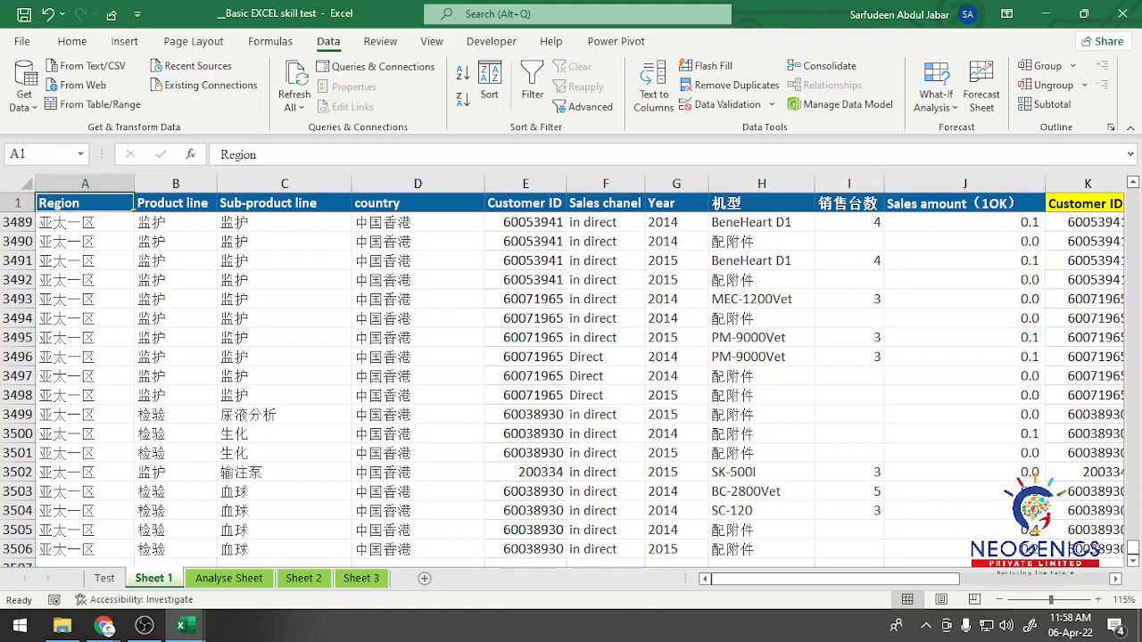
{"action": "key", "text": "ctrl+Down"}
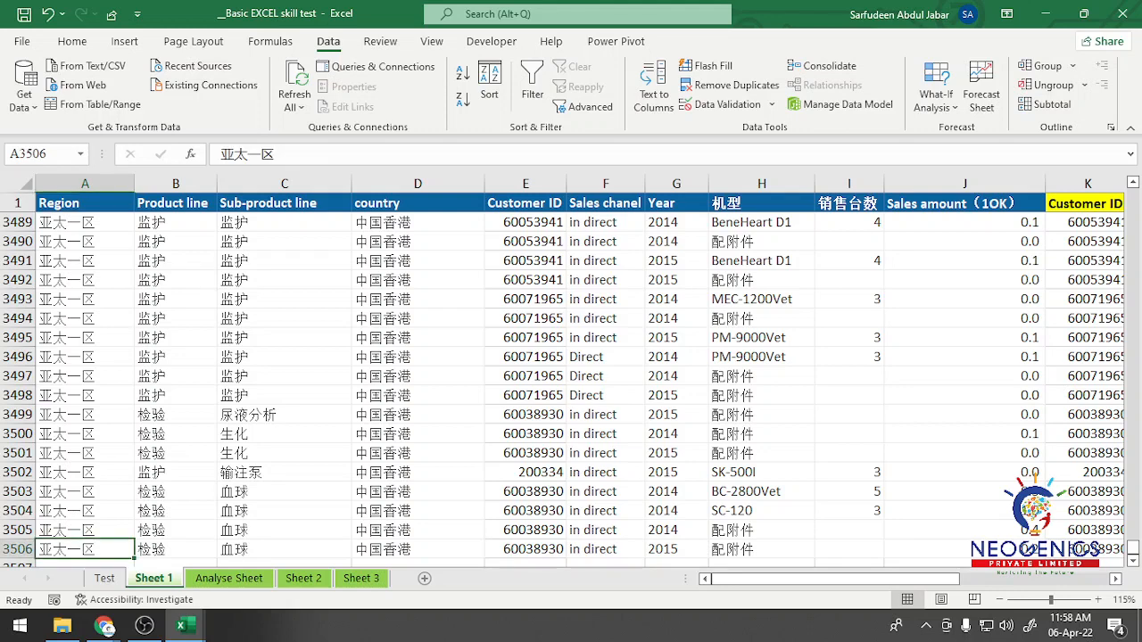
{"action": "key", "text": "ctrl+Up"}
{"action": "key", "text": "Down"}
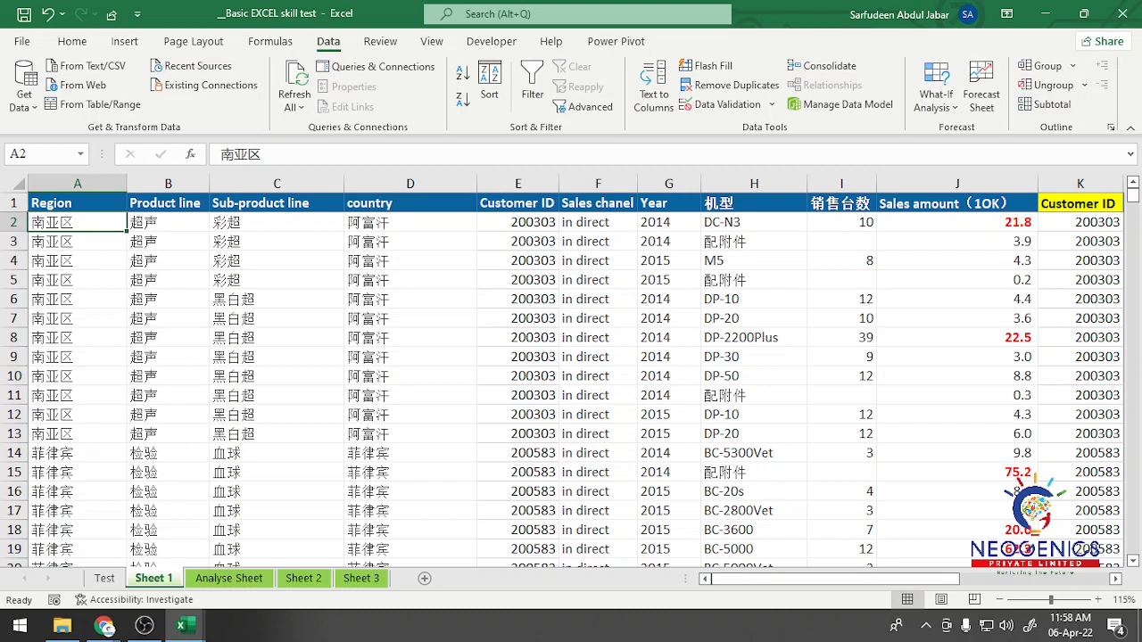
{"action": "key", "text": "ctrl+shift+Down"}
{"action": "key", "text": "ctrl+shift+Right"}
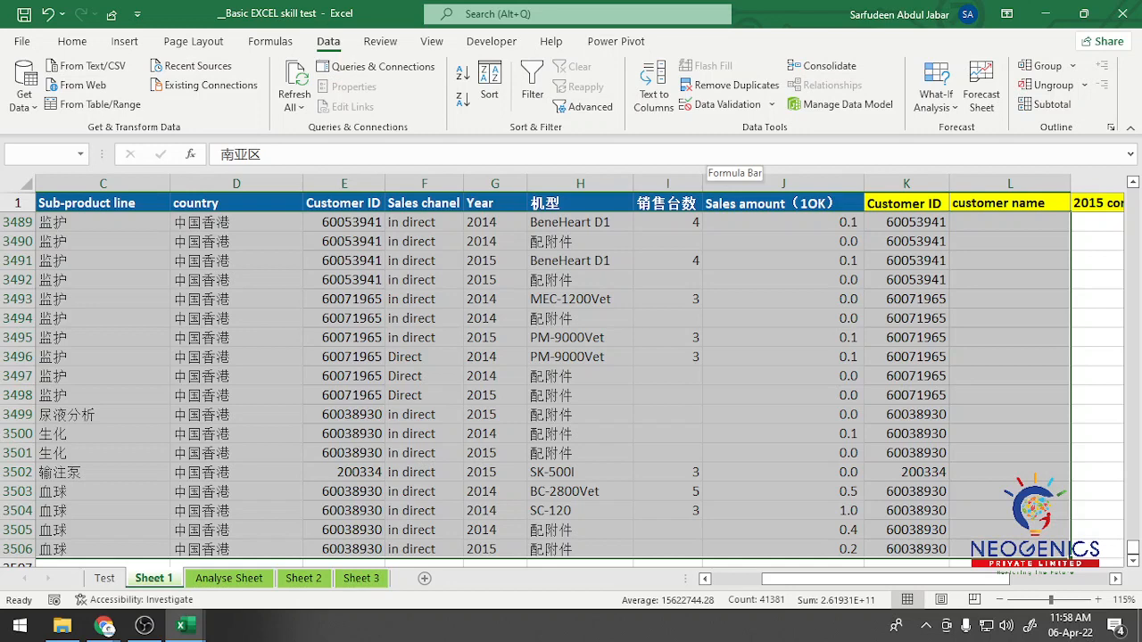
Step: Start a new conditional formatting rule for the selected records that uses a formula to determine which cells to format
{"action": "left_click", "coordinate": [72, 41]}
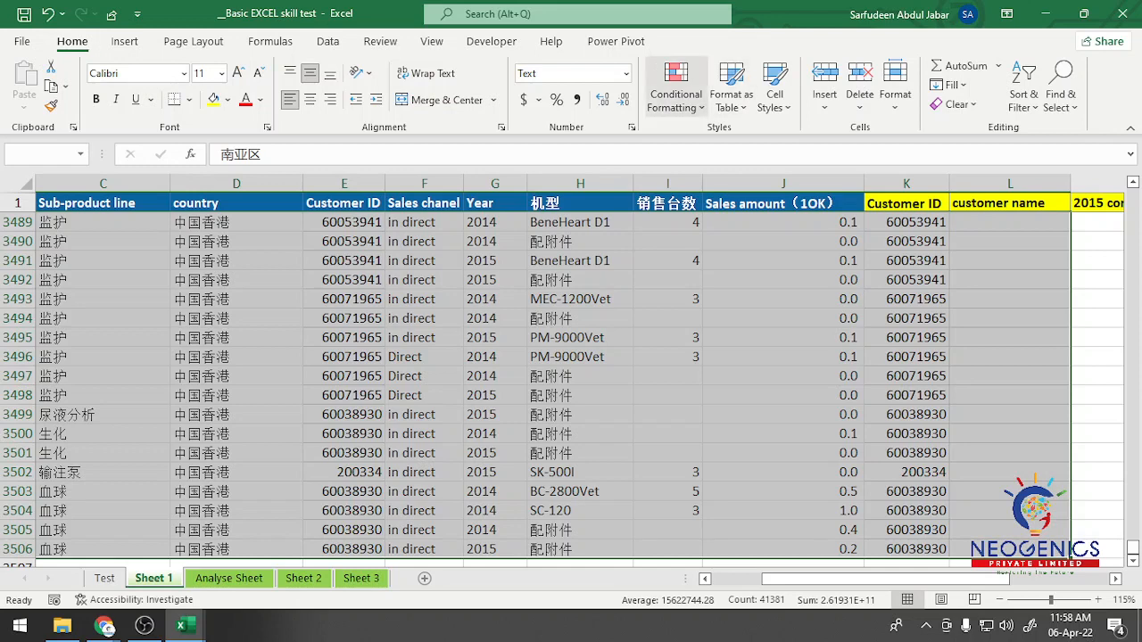
{"action": "left_click", "coordinate": [675, 94]}
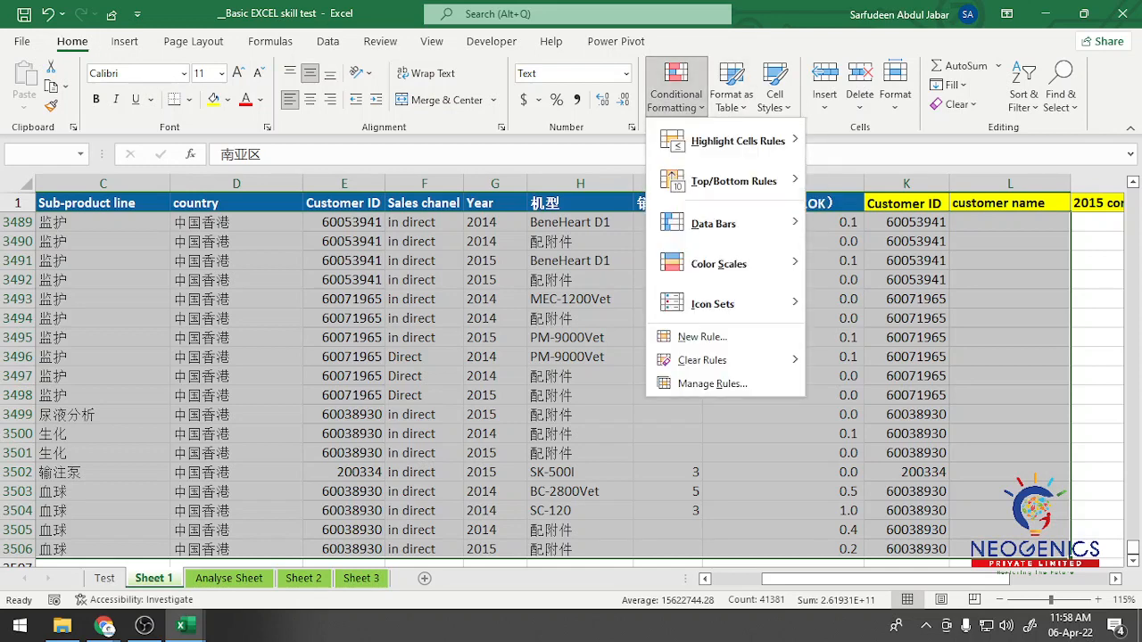
{"action": "left_click", "coordinate": [702, 336]}
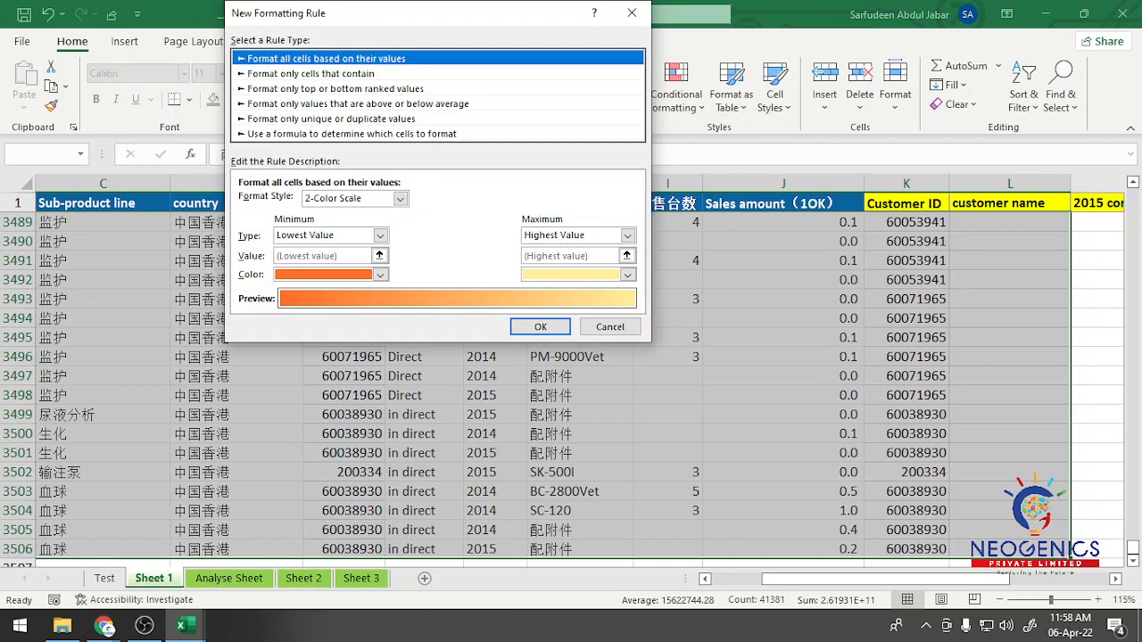
{"action": "left_click", "coordinate": [351, 134]}
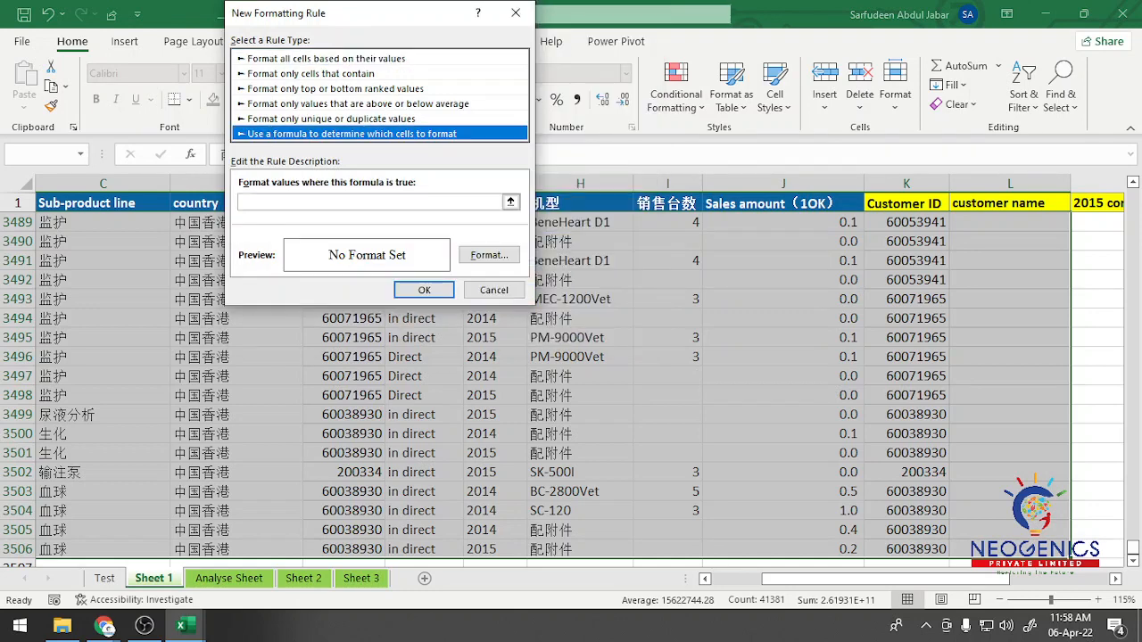
{"action": "left_click", "coordinate": [368, 203]}
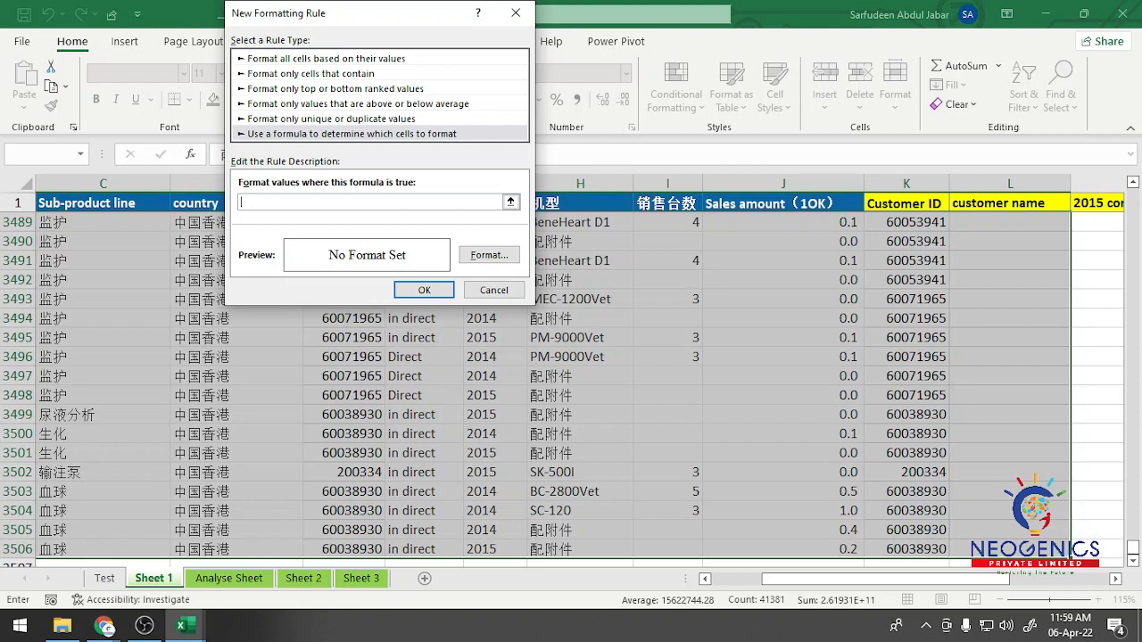
Step: Enter =$J2>=large($J$2:$J$3506,3) as the rule's formula to target rows with the three largest sales amounts
{"action": "left_click", "coordinate": [784, 204]}
{"action": "key", "text": "Down"}
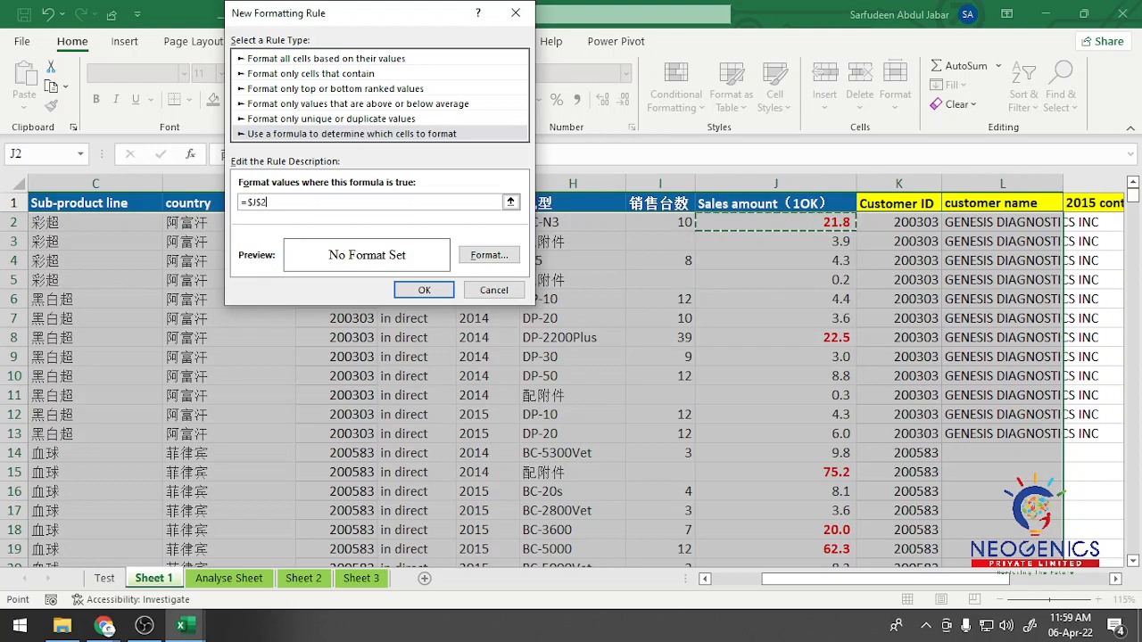
{"action": "key", "text": "BackSpace"}
{"action": "key", "text": "BackSpace"}
{"action": "type", "text": "2>="}
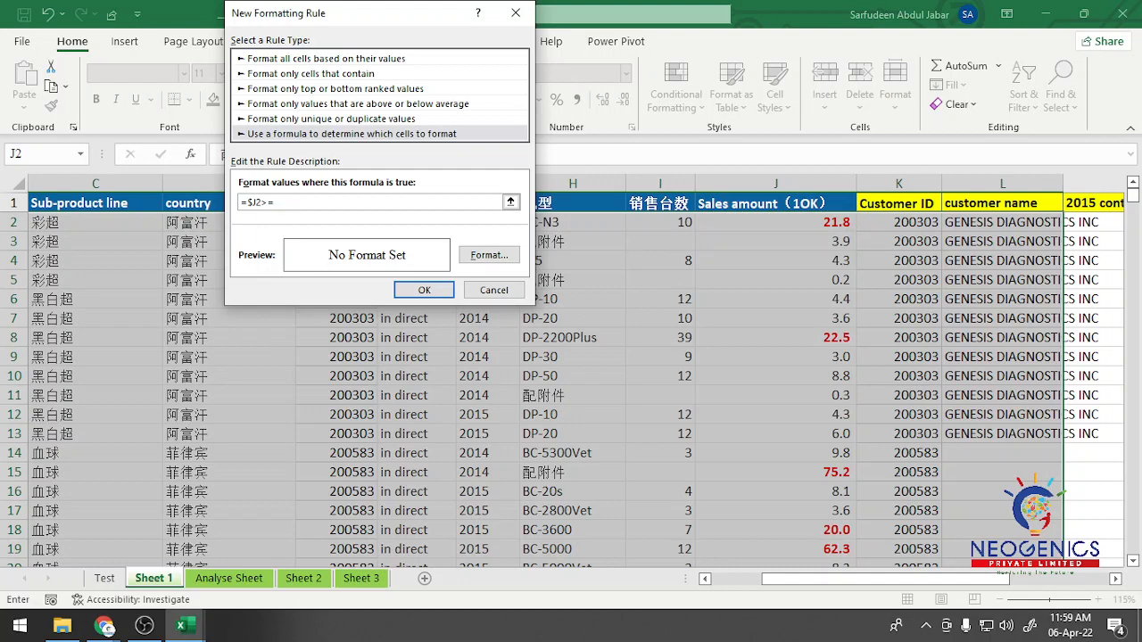
{"action": "type", "text": "large("}
{"action": "left_click", "coordinate": [775, 222]}
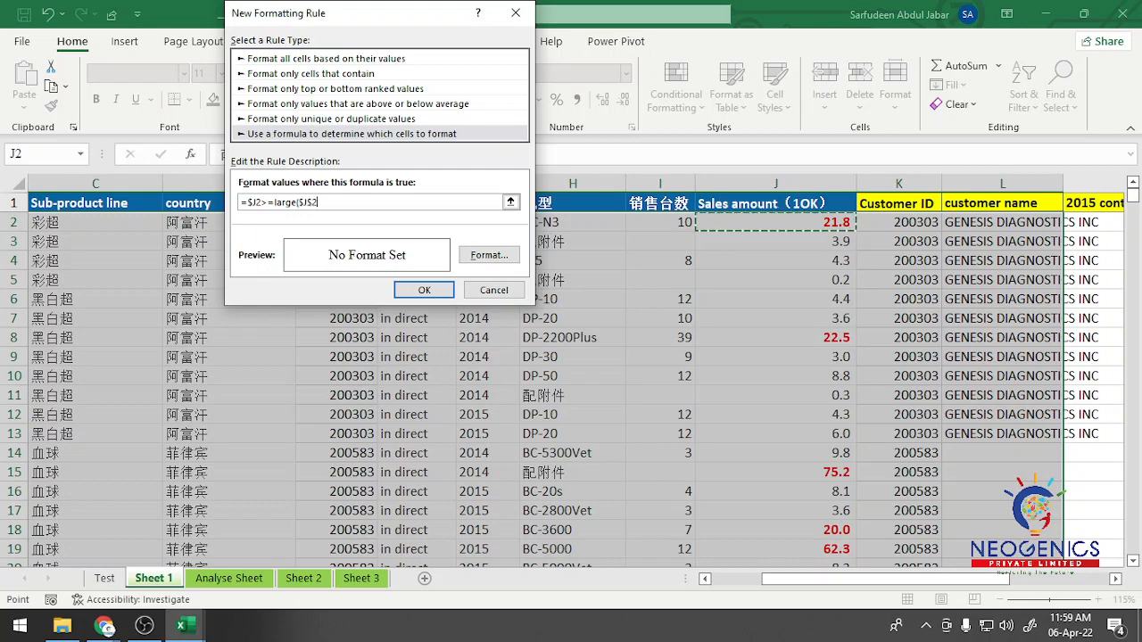
{"action": "key", "text": "ctrl+shift+Down"}
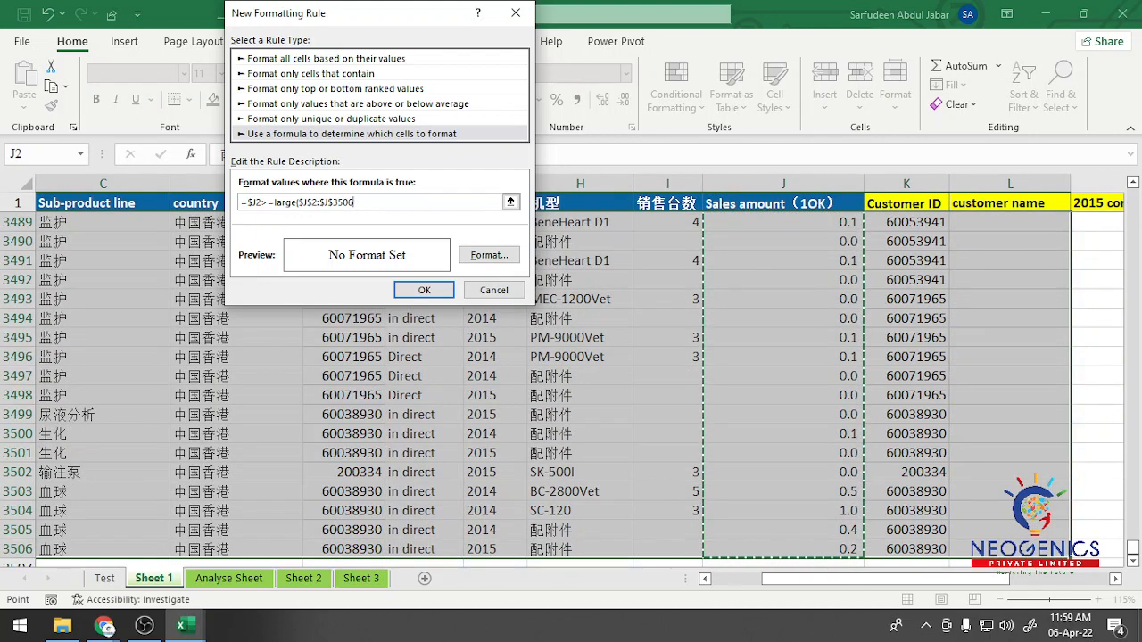
{"action": "type", "text": ","}
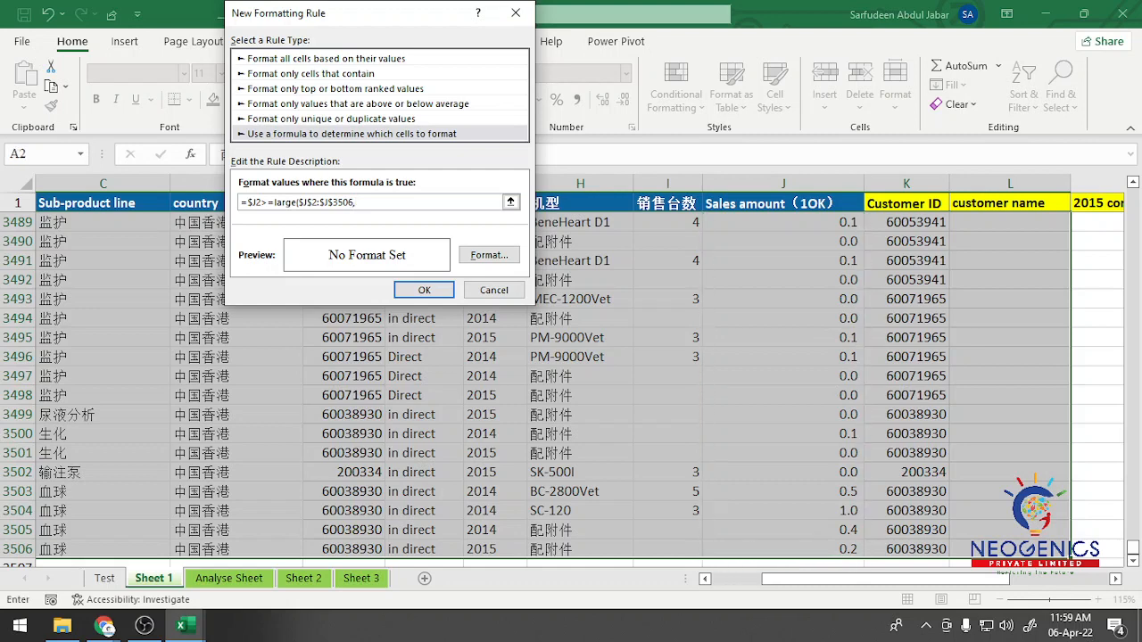
{"action": "type", "text": "3)"}
Step: Give the rule a dark teal background fill and apply it to the selected Sheet 1 records
{"action": "left_click", "coordinate": [489, 256]}
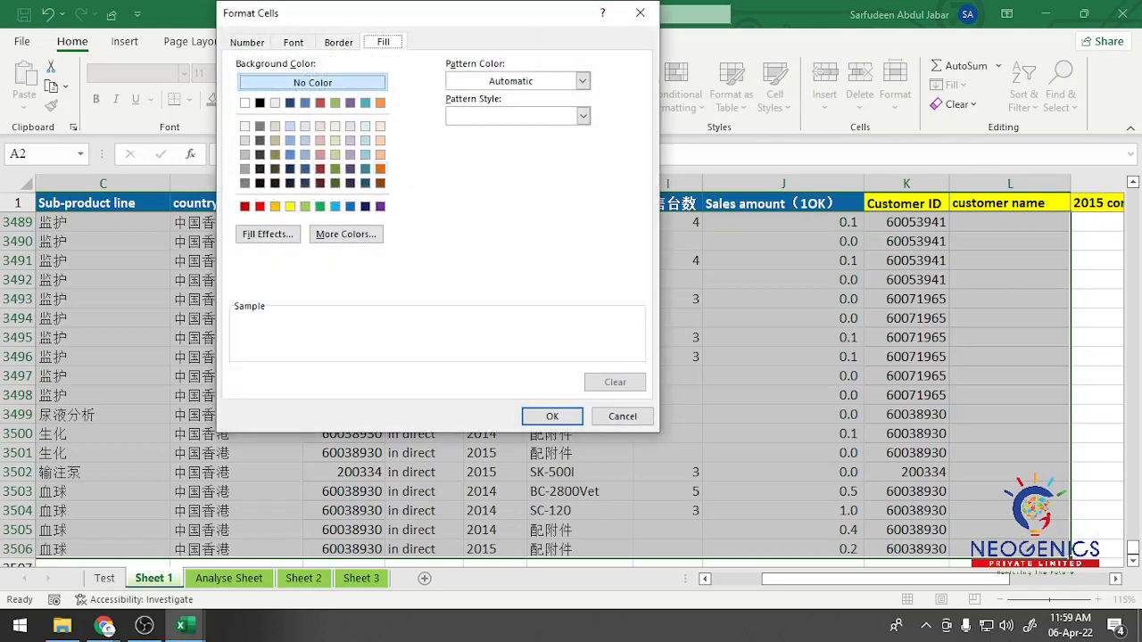
{"action": "left_click", "coordinate": [365, 169]}
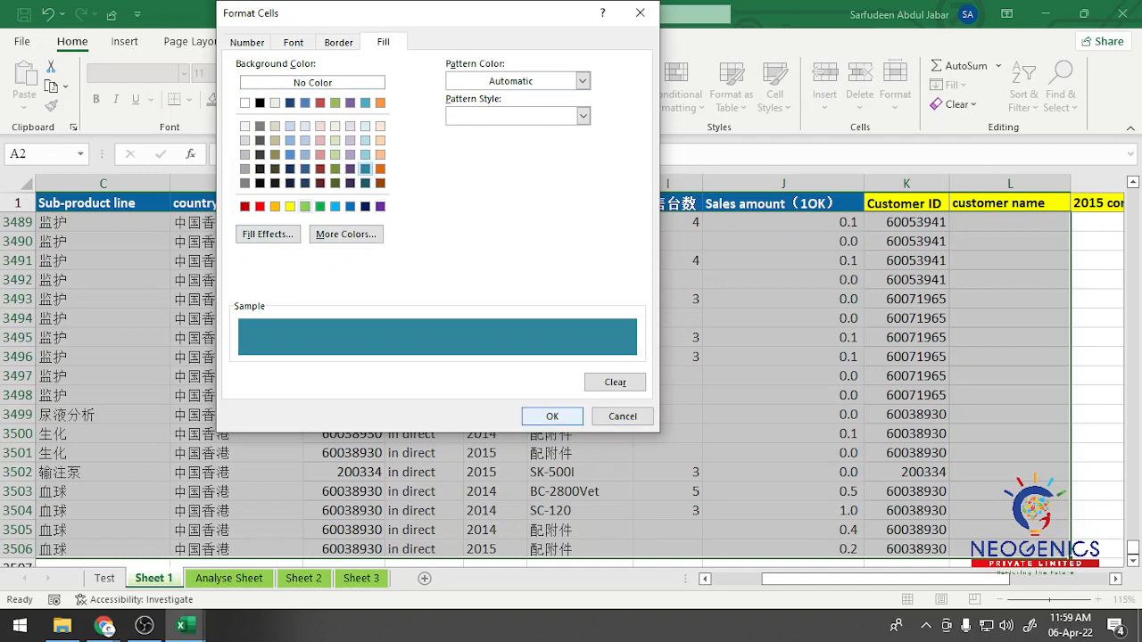
{"action": "left_click", "coordinate": [552, 416]}
{"action": "left_click", "coordinate": [424, 290]}
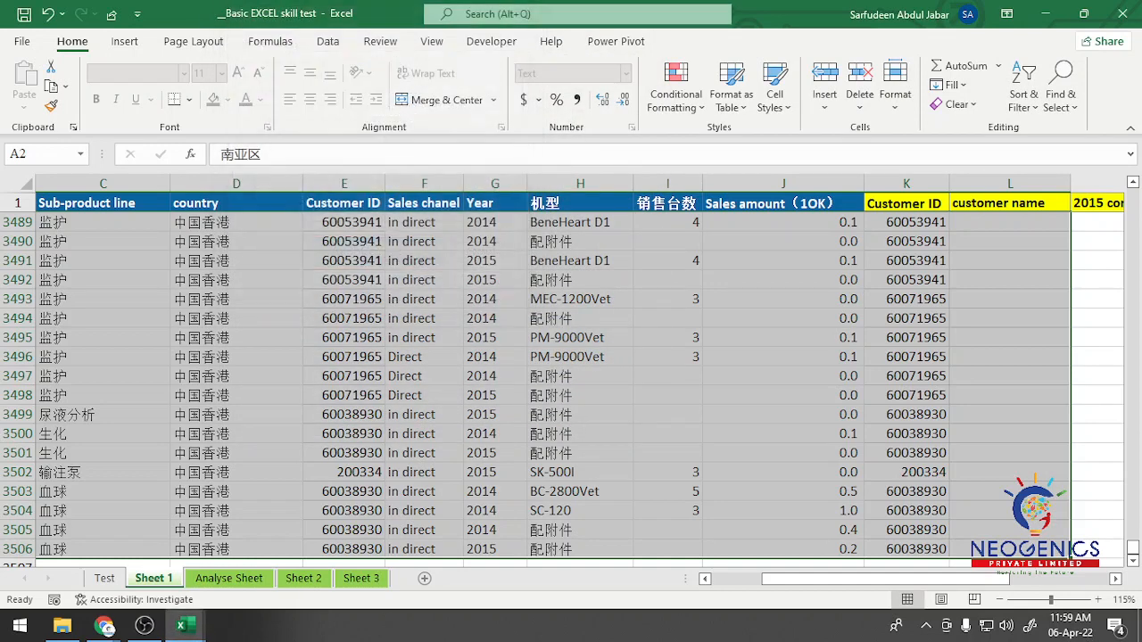
Step: Look through the Sheet 1 records for rows highlighted teal by the new rule
{"action": "scroll", "coordinate": [563, 390], "scroll_direction": "down", "scroll_amount": 5}
{"action": "scroll", "coordinate": [562, 390], "scroll_direction": "up", "scroll_amount": 20}
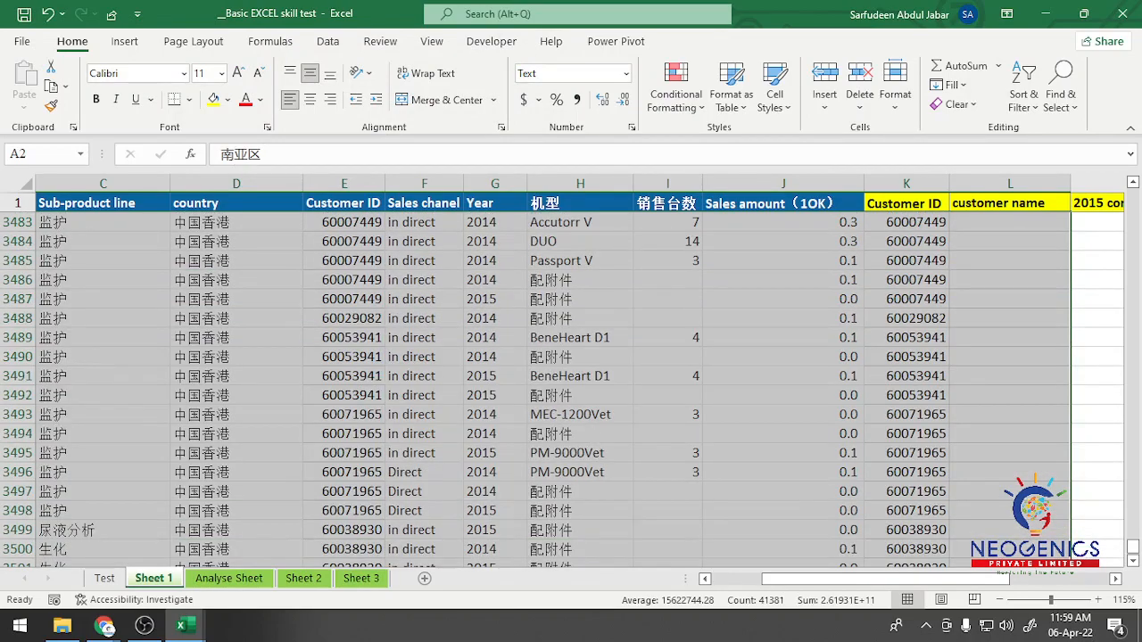
{"action": "scroll", "coordinate": [1084, 551], "scroll_direction": "up", "scroll_amount": 20}
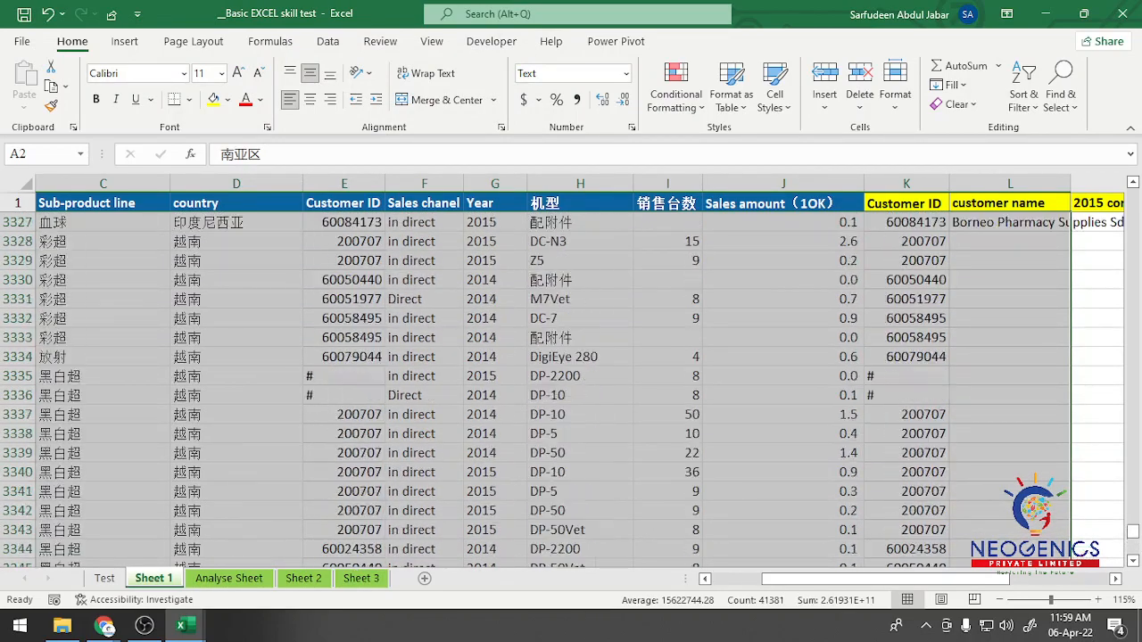
{"action": "scroll", "coordinate": [1084, 551], "scroll_direction": "up", "scroll_amount": 20}
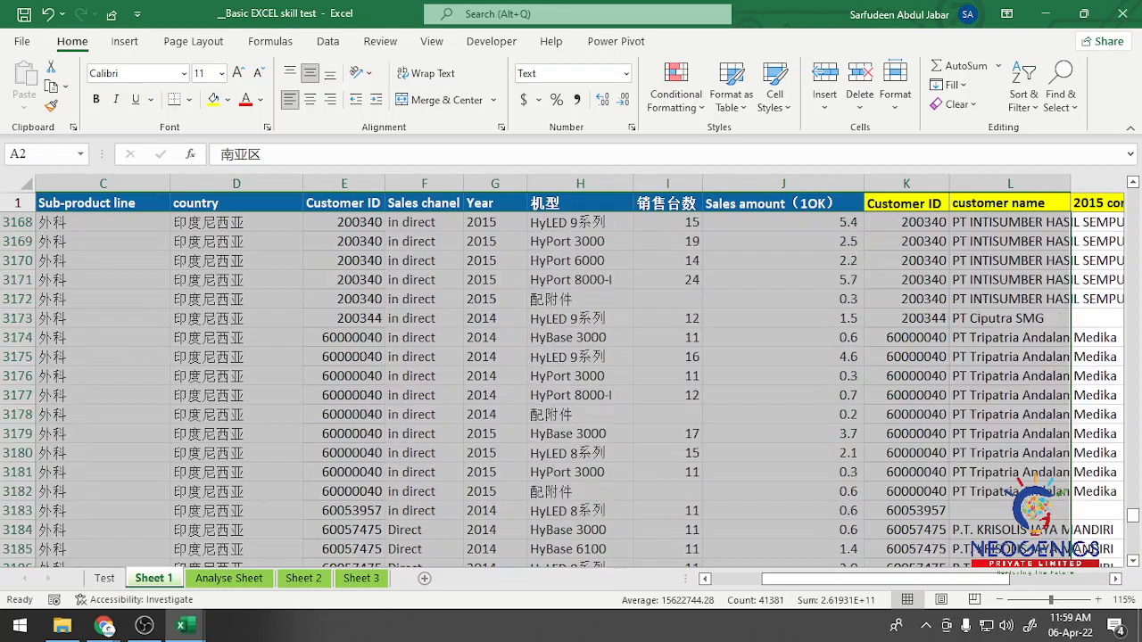
{"action": "left_click_drag", "start_coordinate": [1132, 509], "coordinate": [1132, 207]}
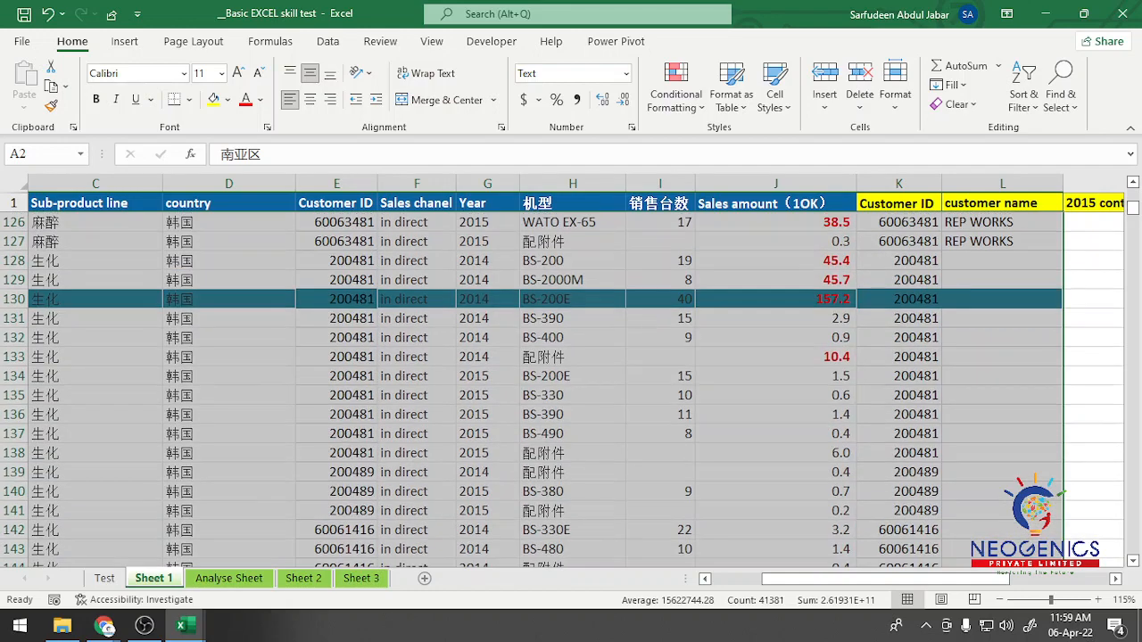
{"action": "scroll", "coordinate": [572, 390], "scroll_direction": "up", "scroll_amount": 20}
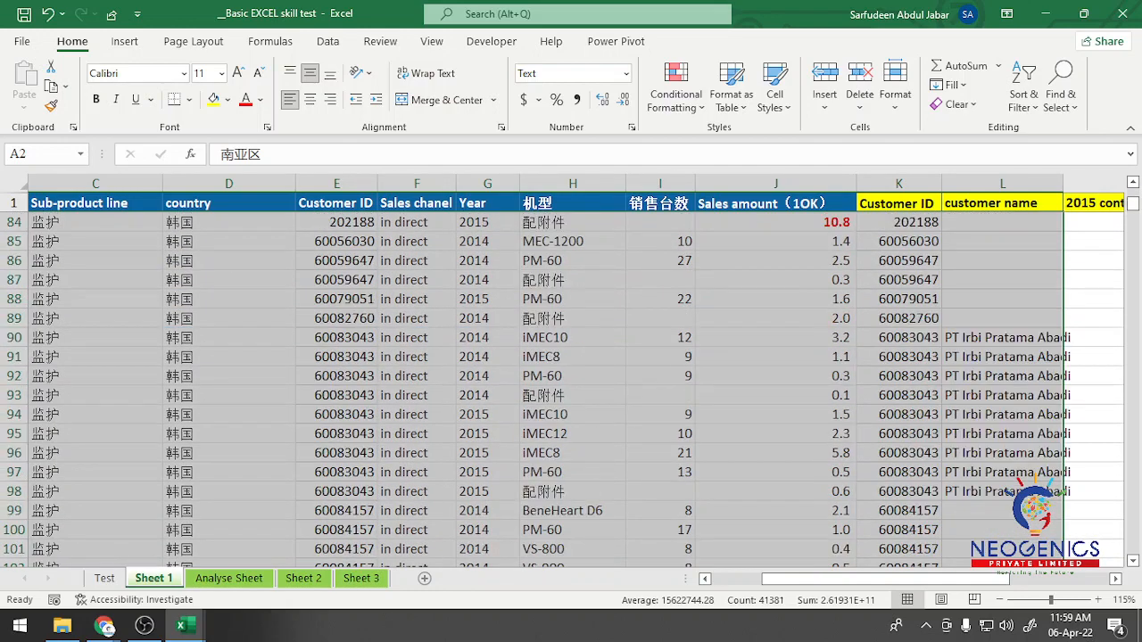
{"action": "scroll", "coordinate": [571, 389], "scroll_direction": "up", "scroll_amount": 9}
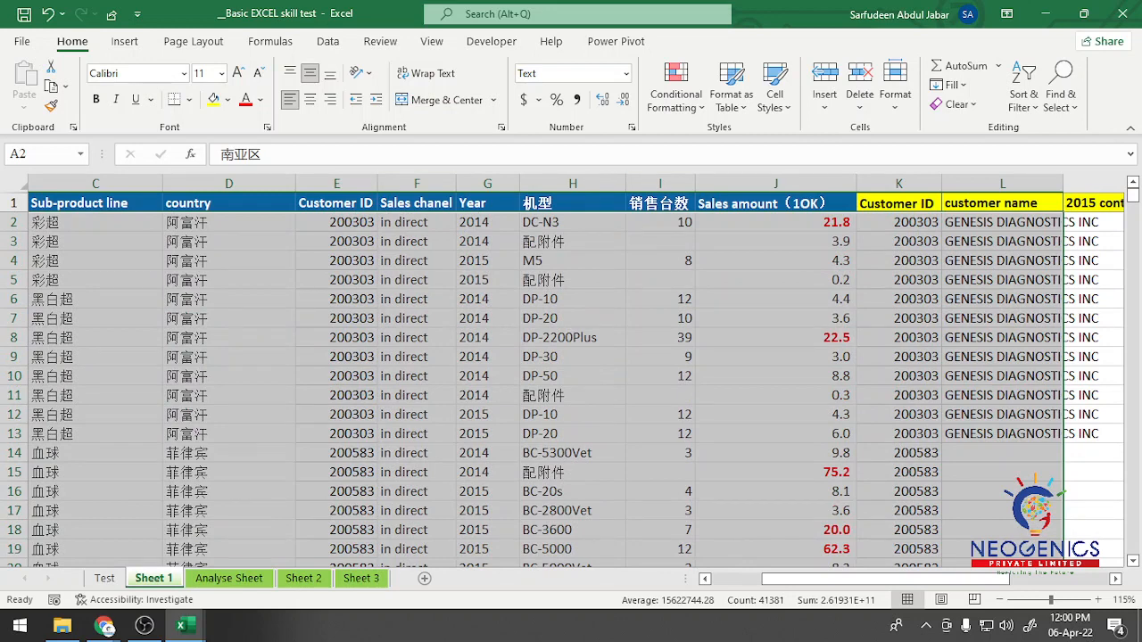
Step: Add filters to the Sheet 1 headers and filter the Sales amount column by the teal cell color
{"action": "left_click", "coordinate": [573, 203]}
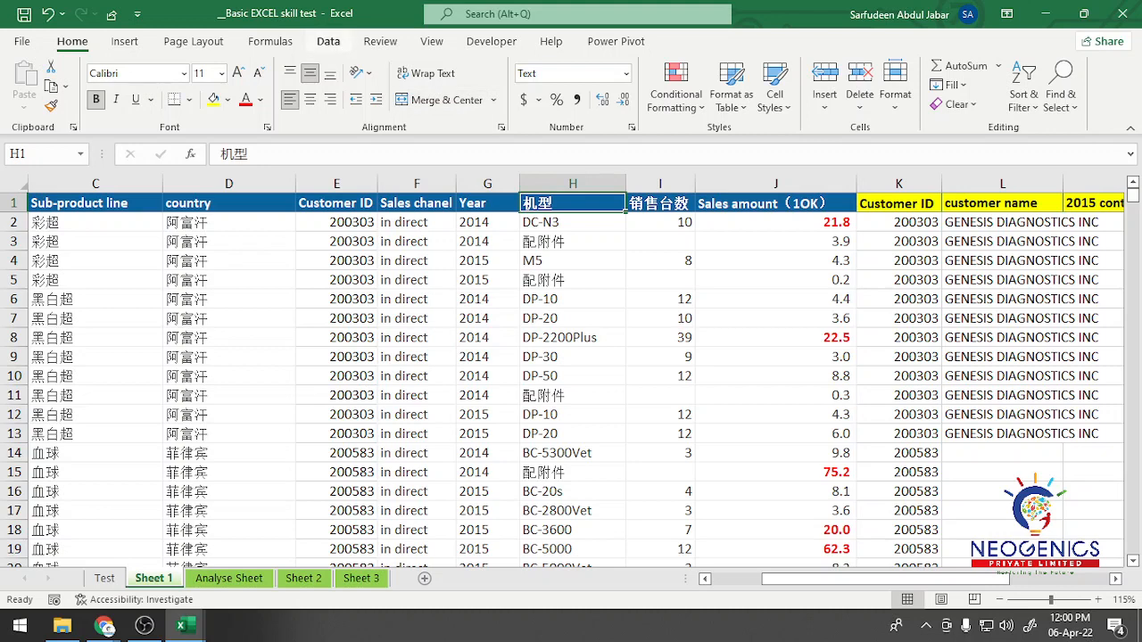
{"action": "left_click", "coordinate": [327, 41]}
{"action": "left_click", "coordinate": [533, 84]}
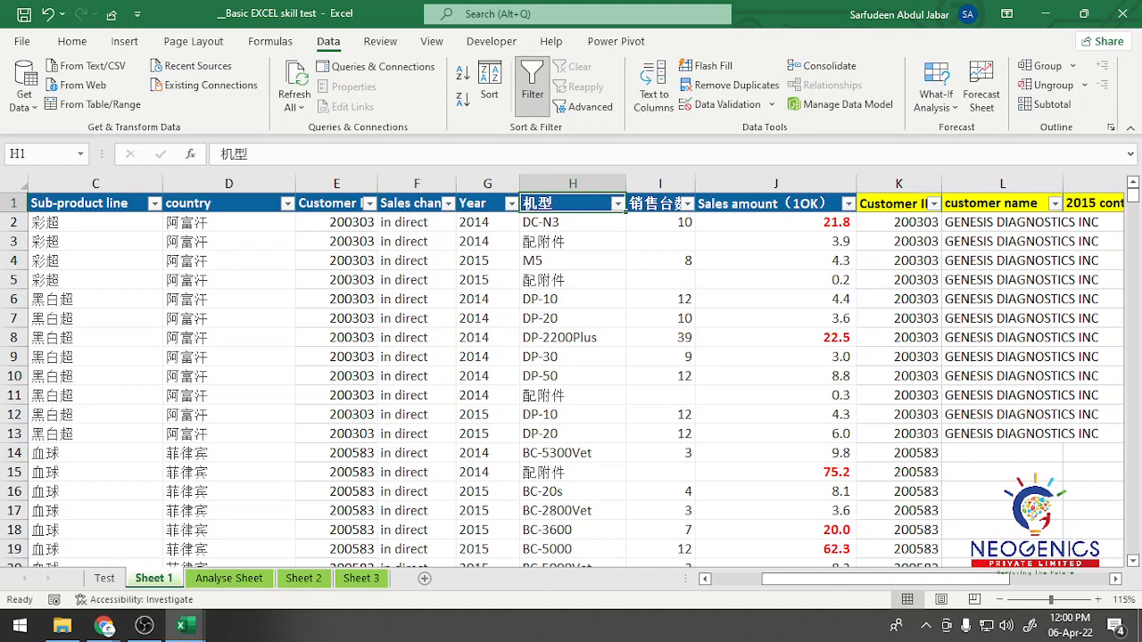
{"action": "left_click", "coordinate": [774, 203]}
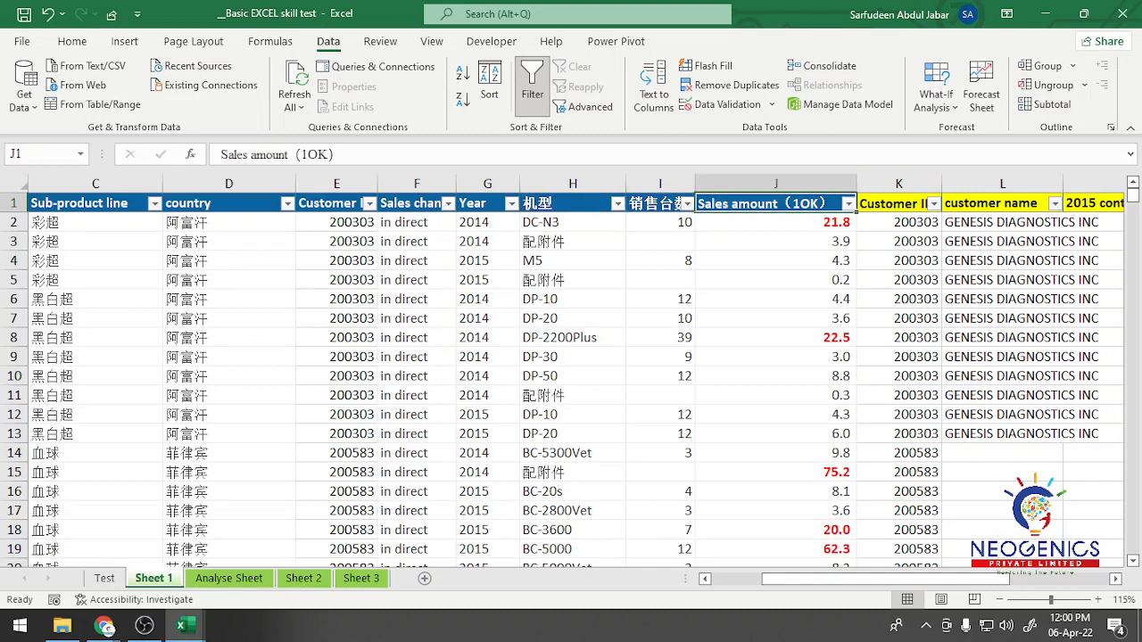
{"action": "left_click", "coordinate": [848, 204]}
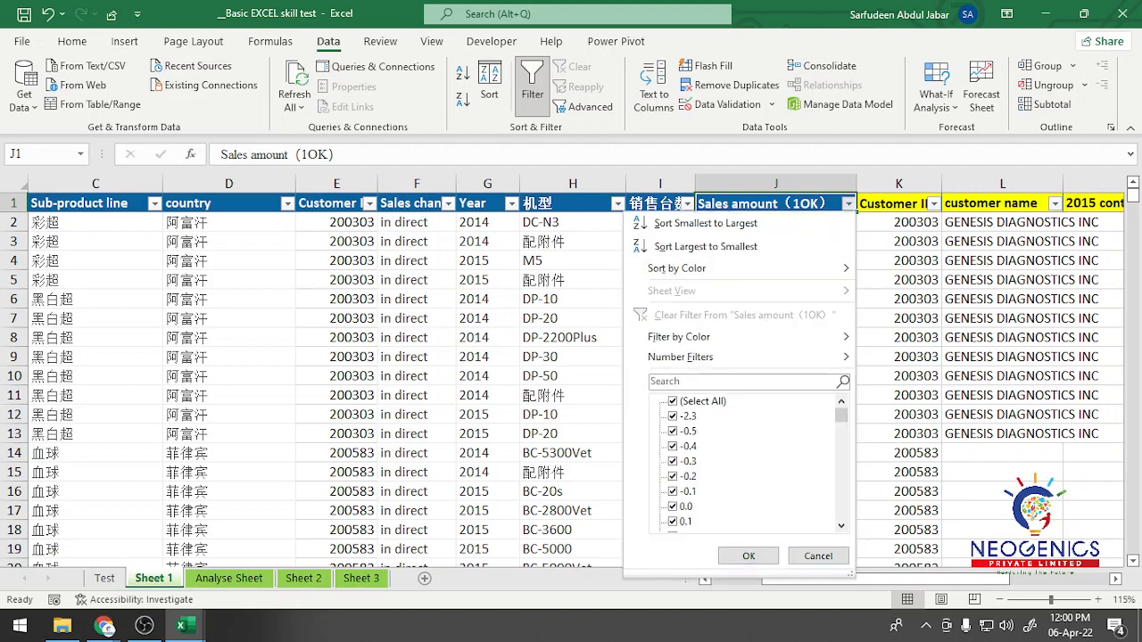
{"action": "mouse_move", "coordinate": [680, 338]}
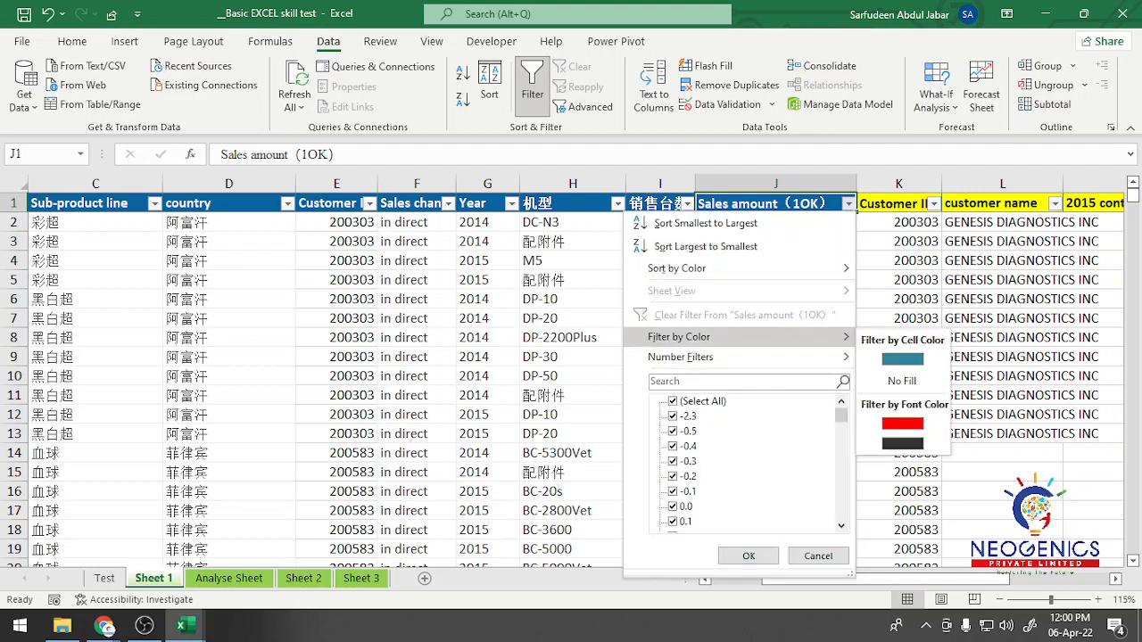
{"action": "left_click", "coordinate": [903, 359]}
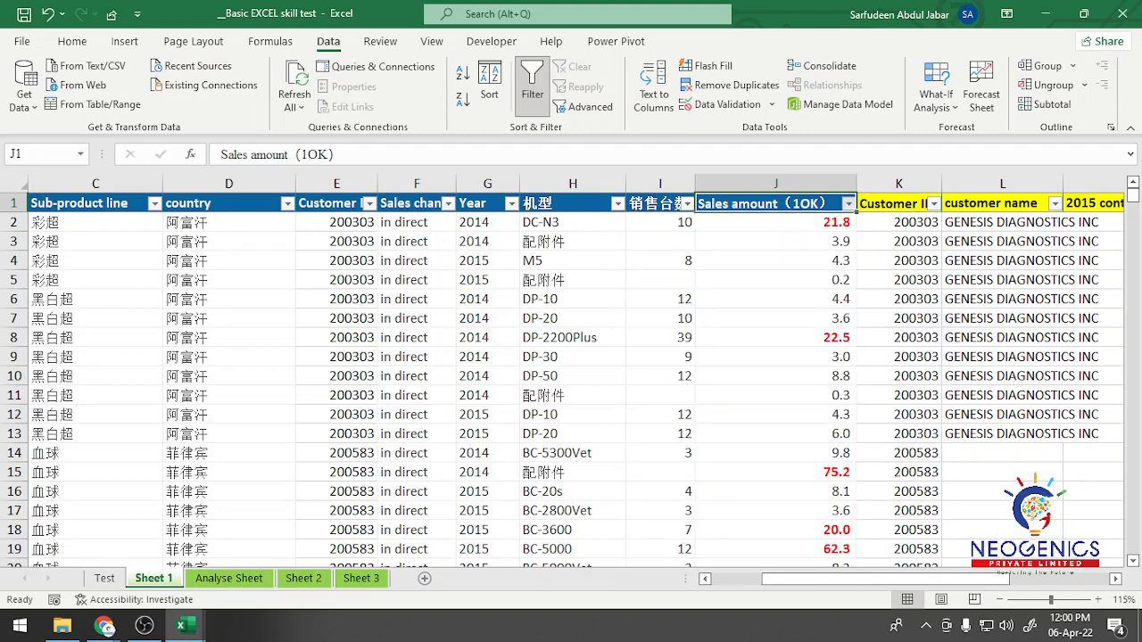
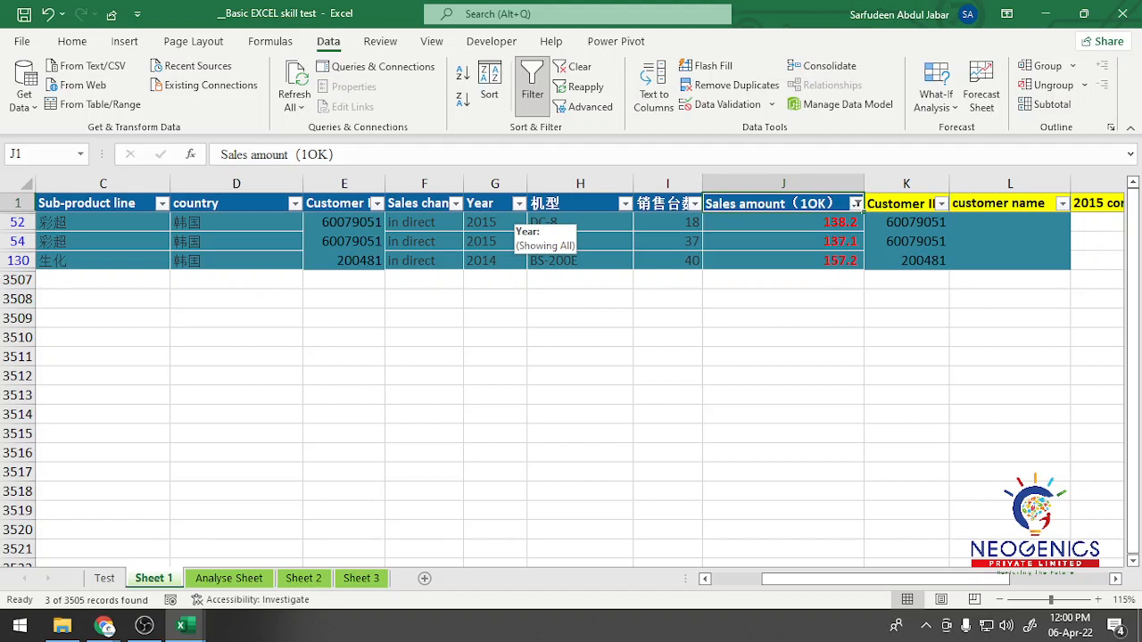
Step: Filter the Year column of the teal rows to show only 2014 records
{"action": "left_click", "coordinate": [519, 204]}
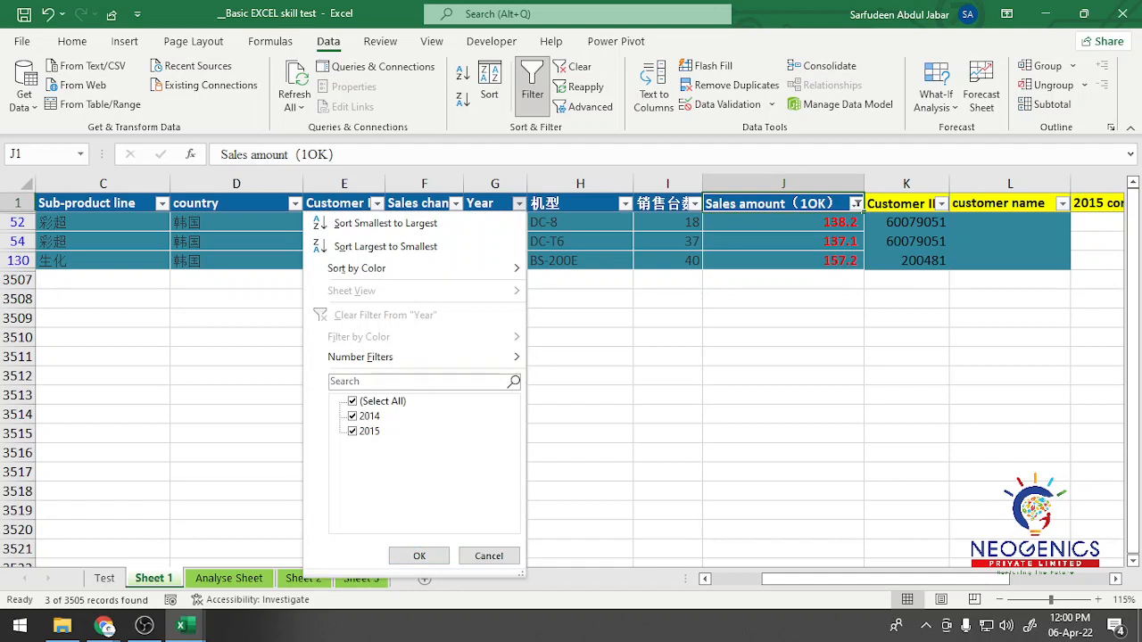
{"action": "left_click", "coordinate": [353, 431]}
{"action": "left_click", "coordinate": [419, 556]}
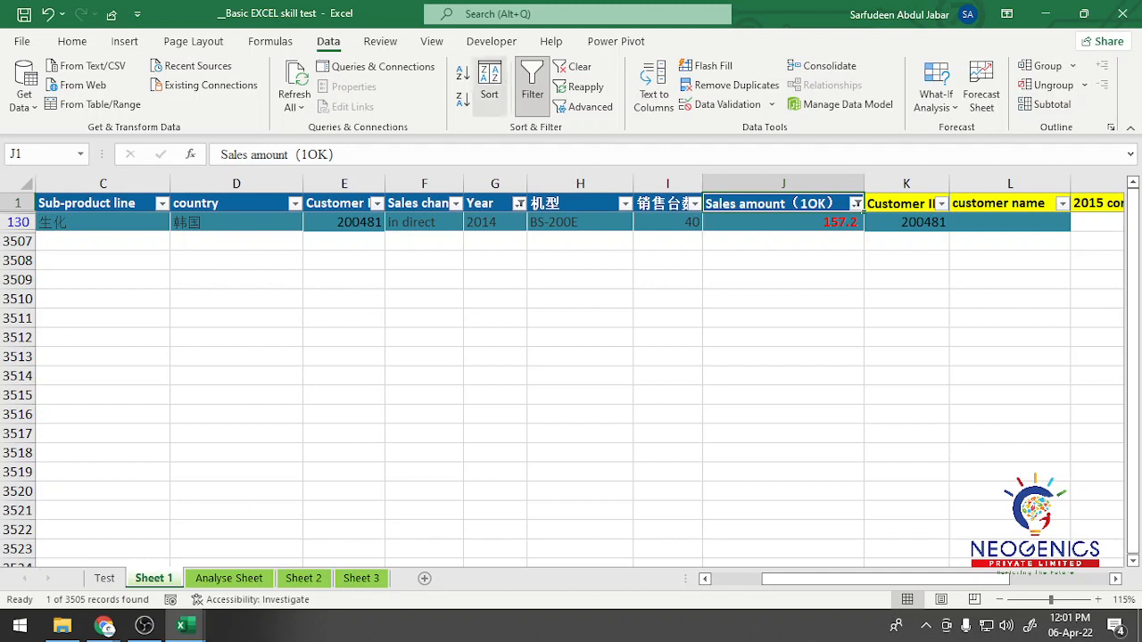
Step: Clear the Year filter and the color filter on the Sales amount column
{"action": "left_click", "coordinate": [519, 203]}
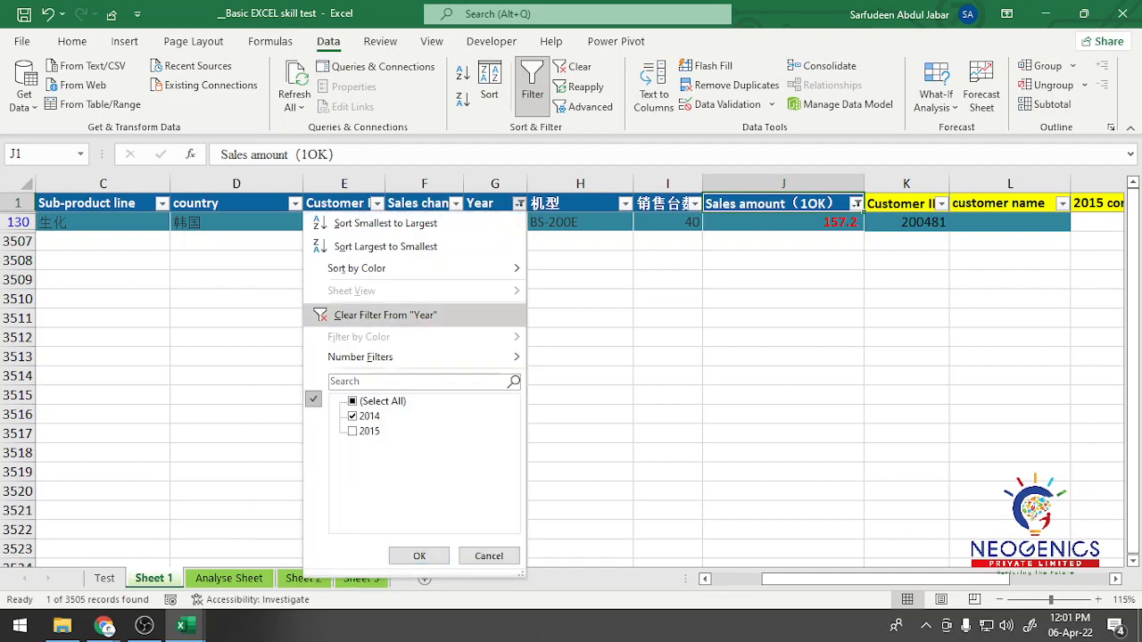
{"action": "key", "text": "Escape"}
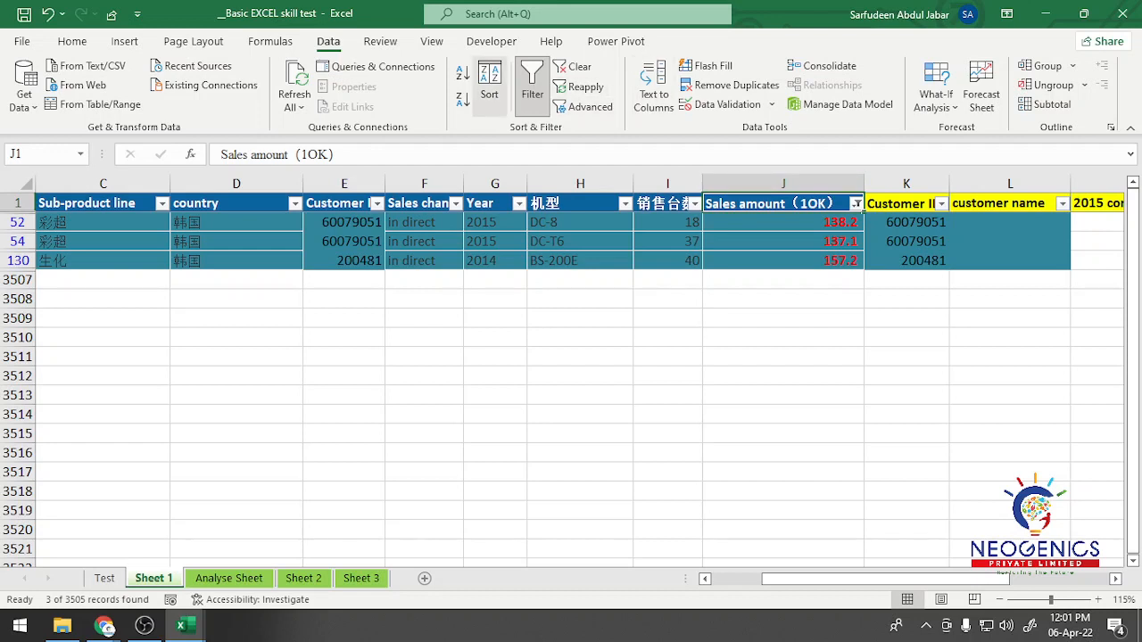
{"action": "left_click", "coordinate": [77, 41]}
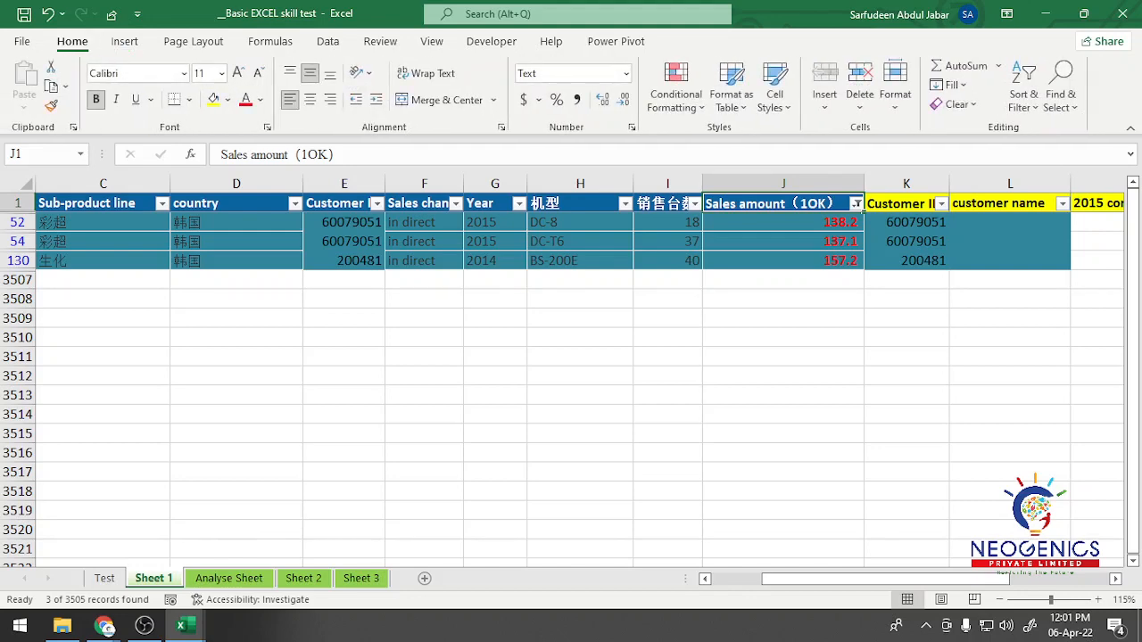
{"action": "left_click", "coordinate": [855, 203]}
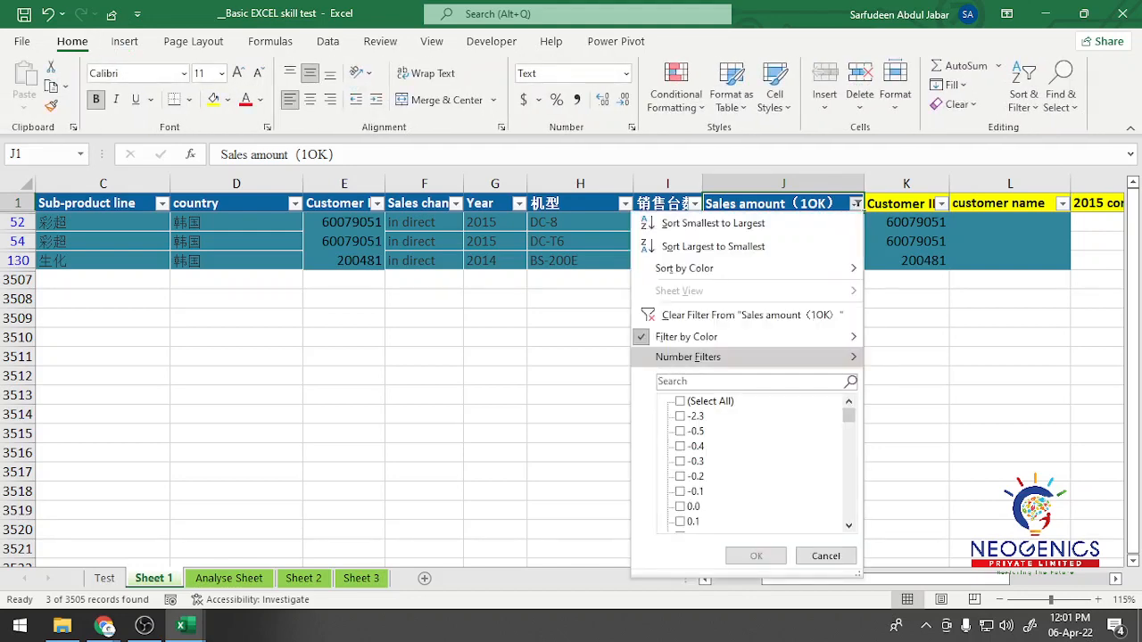
{"action": "left_click", "coordinate": [678, 311]}
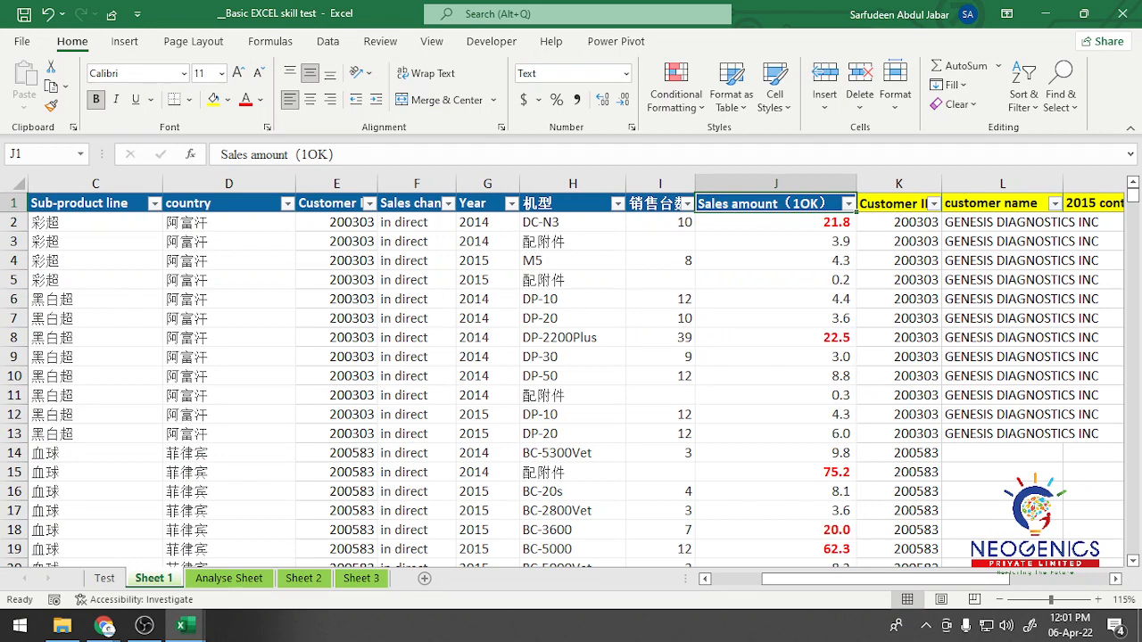
Step: Review the formula of the teal LARGE rule among the conditional formatting rules for all Sheet 1 records, leaving it unedited
{"action": "left_click", "coordinate": [85, 203]}
{"action": "key", "text": "Left"}
{"action": "key", "text": "Left"}
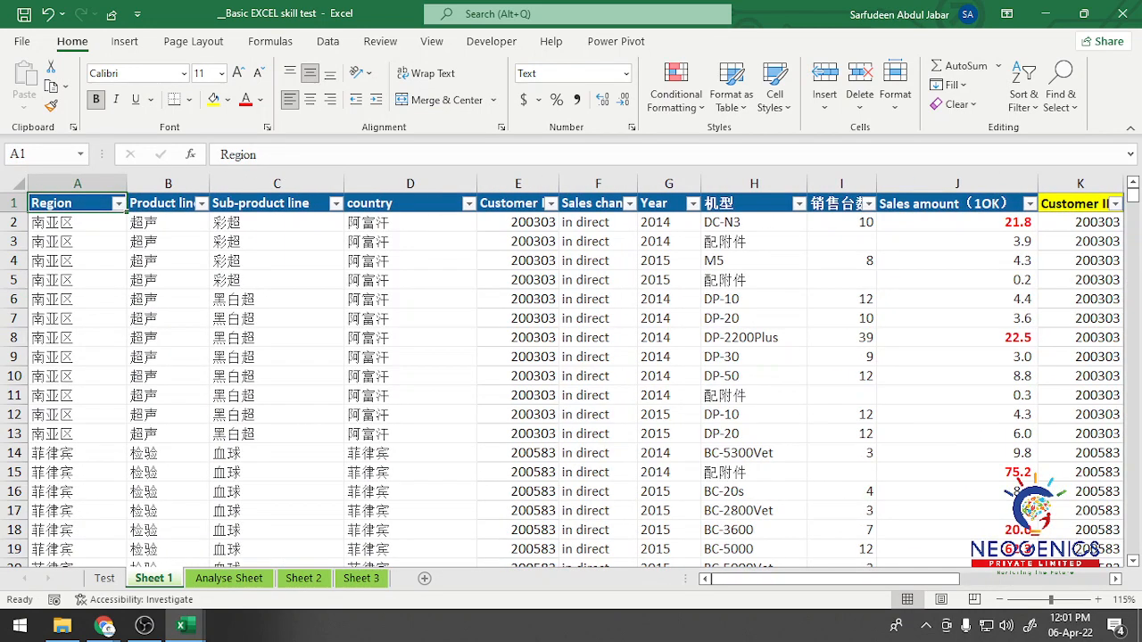
{"action": "key", "text": "Down"}
{"action": "key", "text": "ctrl+shift+Down"}
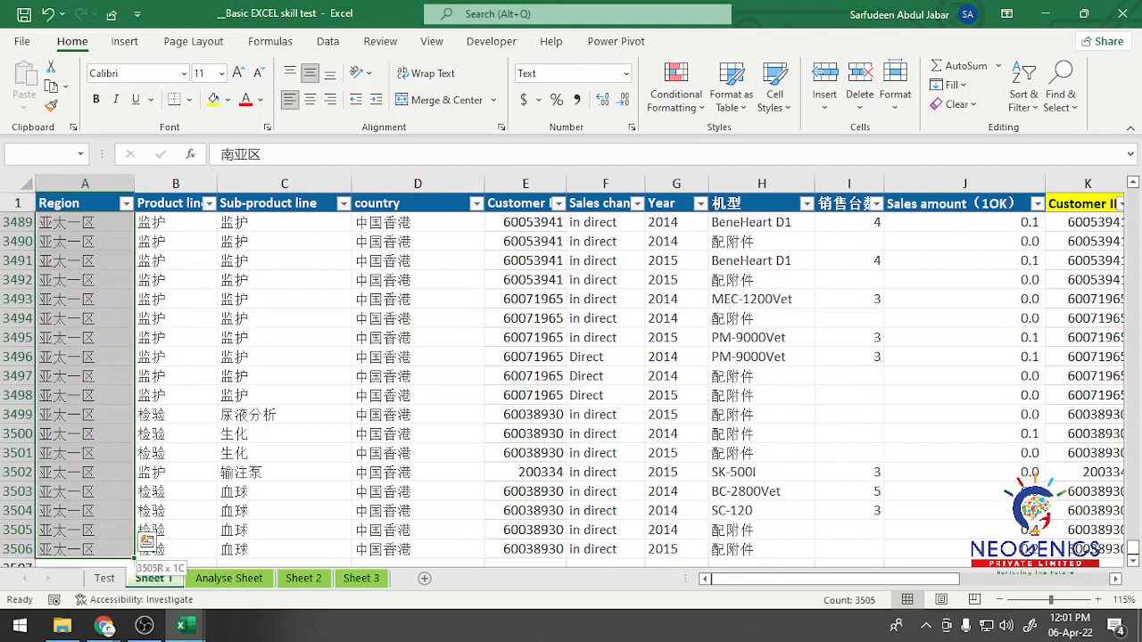
{"action": "key", "text": "ctrl+shift+Right"}
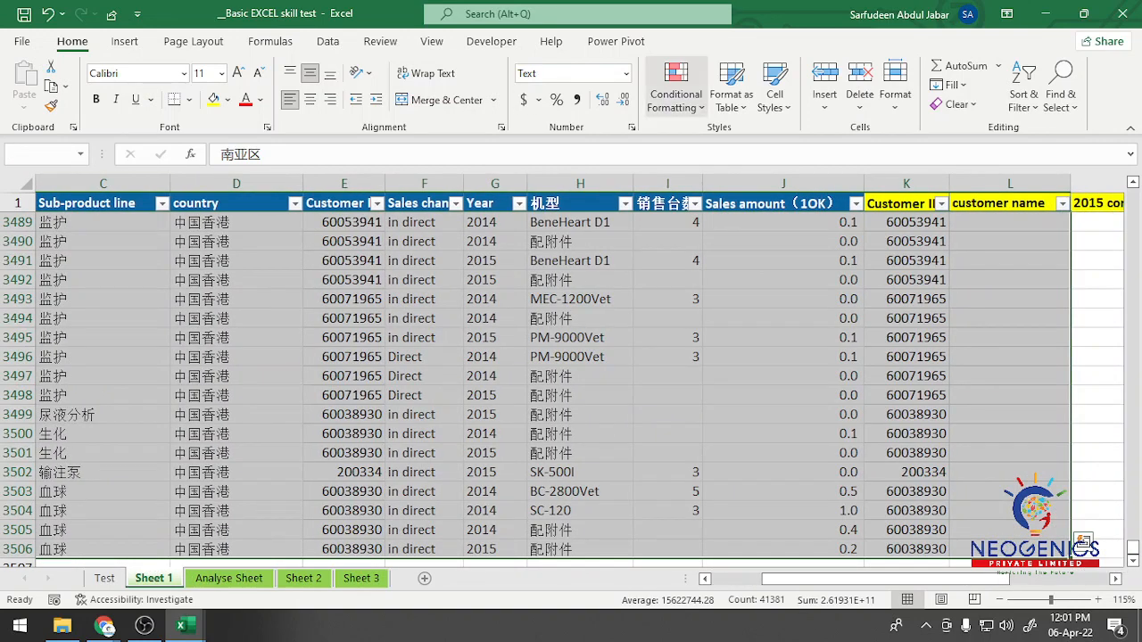
{"action": "left_click", "coordinate": [676, 89]}
{"action": "left_click", "coordinate": [712, 384]}
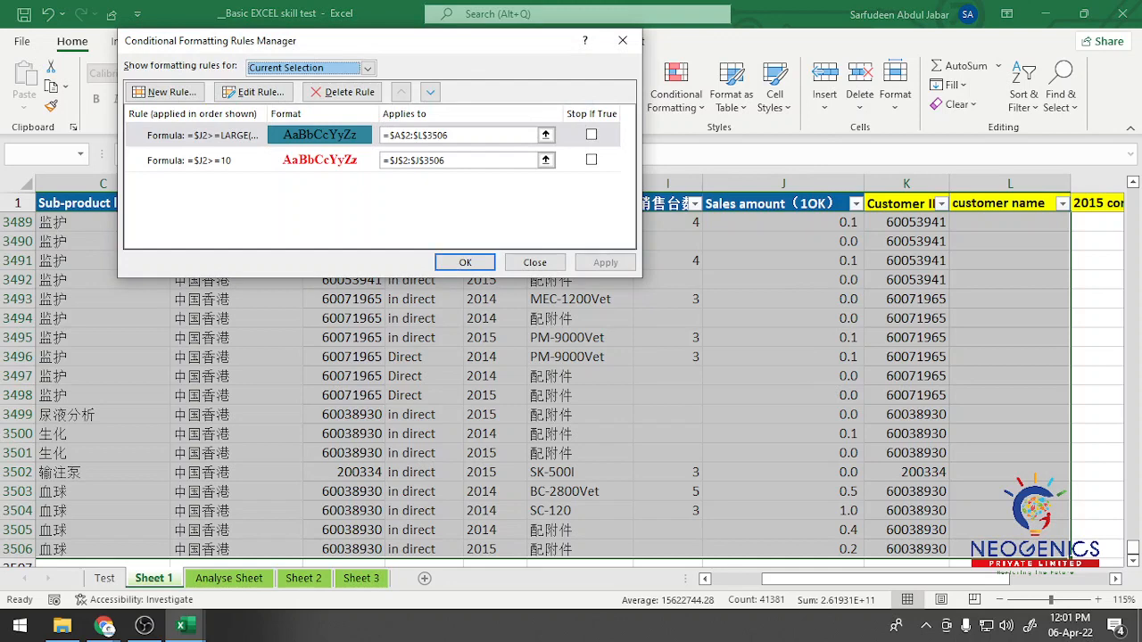
{"action": "double_click", "coordinate": [217, 134]}
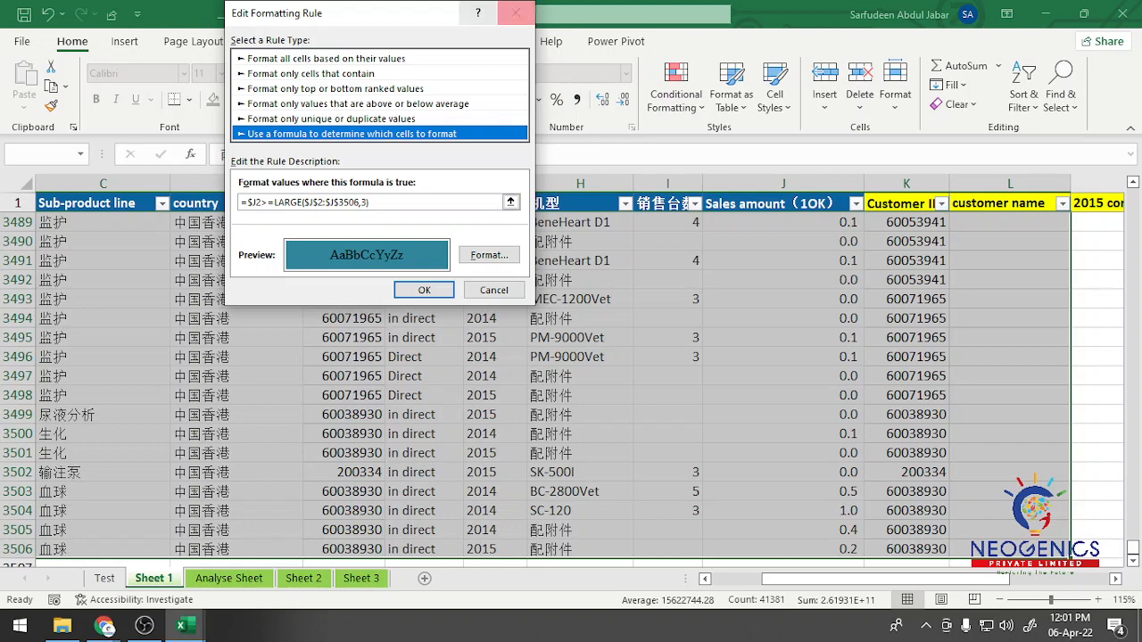
{"action": "left_click", "coordinate": [516, 13]}
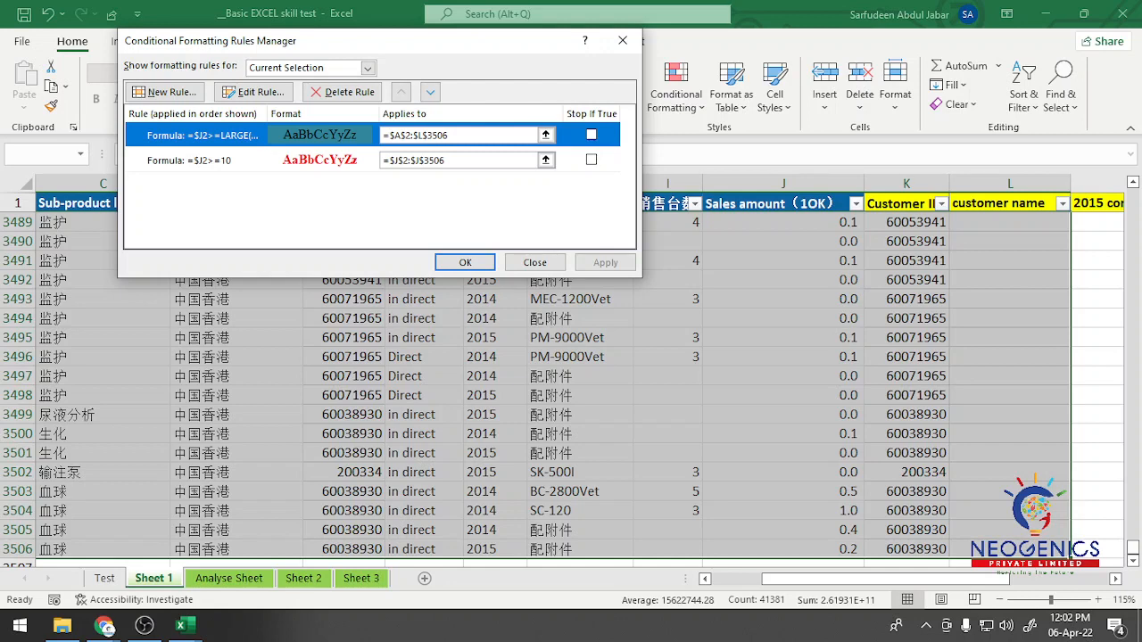
{"action": "left_click", "coordinate": [623, 40]}
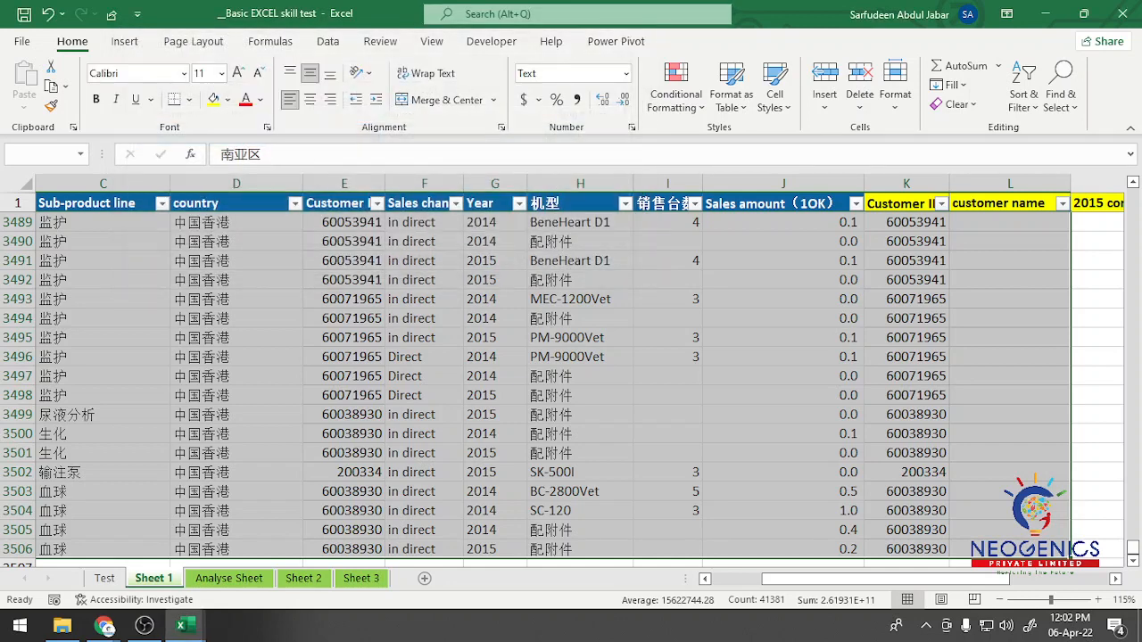
Step: Check the filtered results on Analyse Sheet and remove the header filters from Sheet 1
{"action": "left_click", "coordinate": [229, 578]}
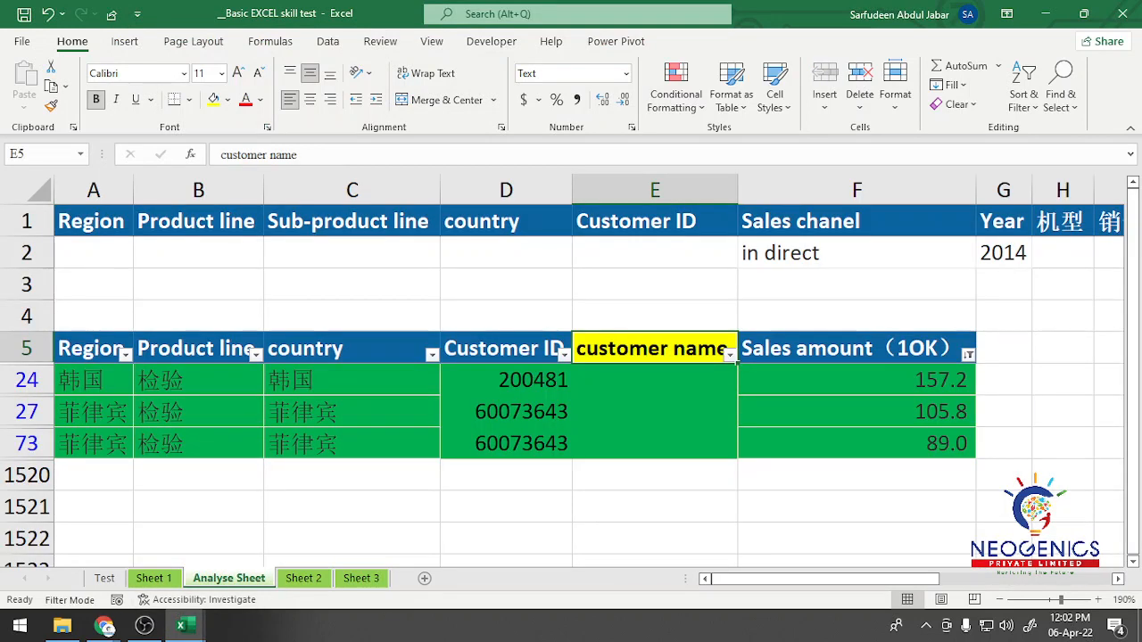
{"action": "left_click", "coordinate": [142, 578]}
{"action": "scroll", "coordinate": [1083, 553], "scroll_direction": "up", "scroll_amount": 15}
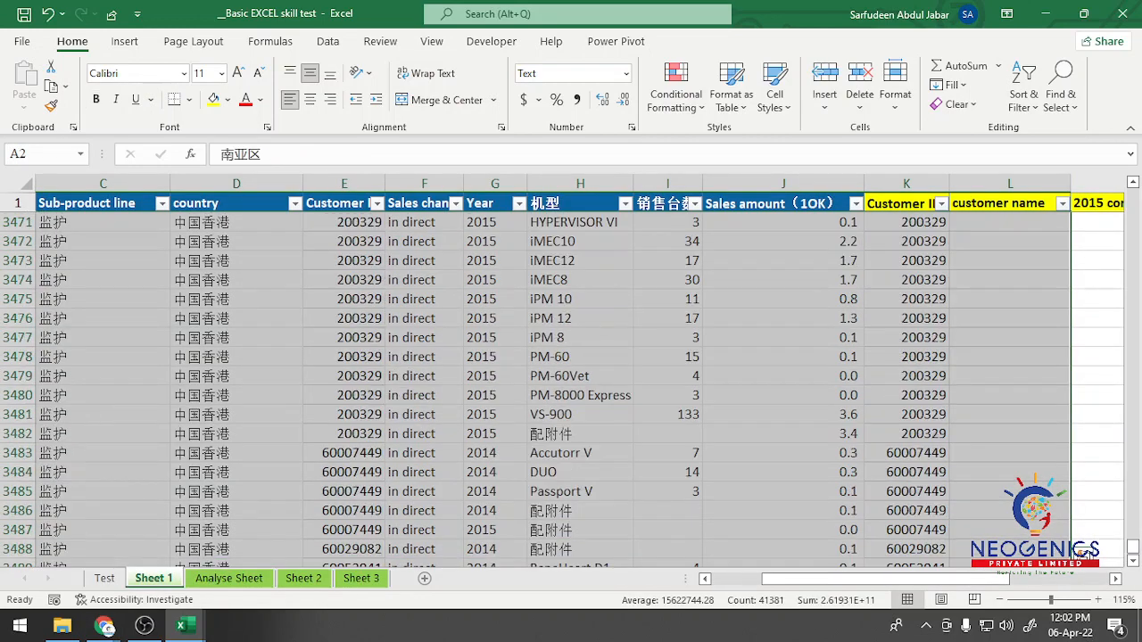
{"action": "left_click", "coordinate": [783, 203]}
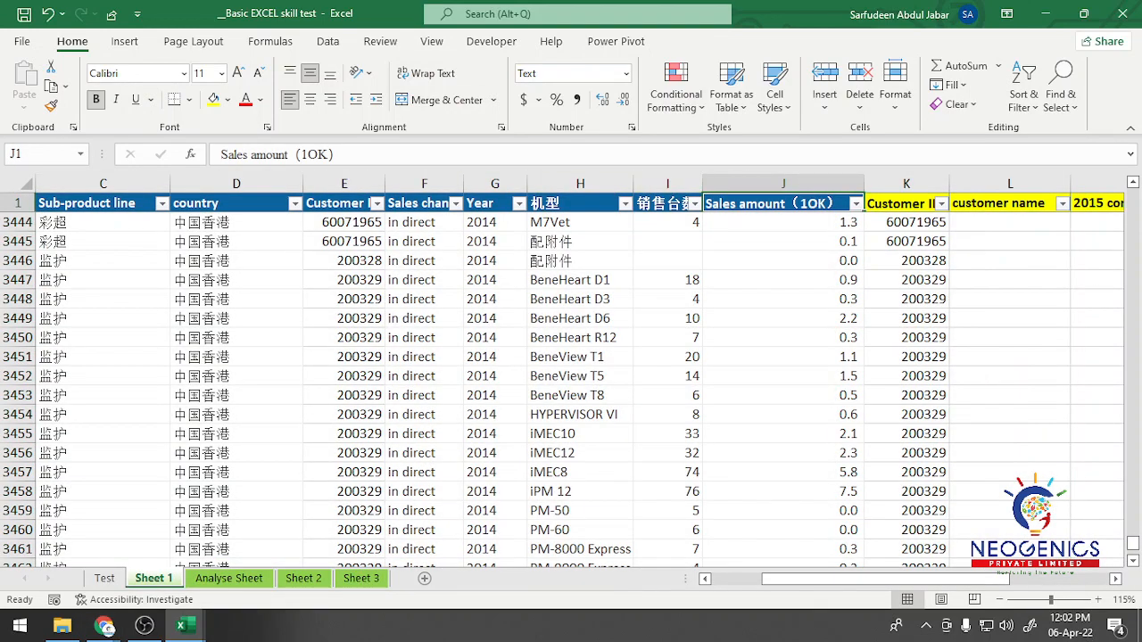
{"action": "left_click", "coordinate": [328, 41]}
{"action": "left_click", "coordinate": [532, 89]}
{"action": "left_click", "coordinate": [421, 338]}
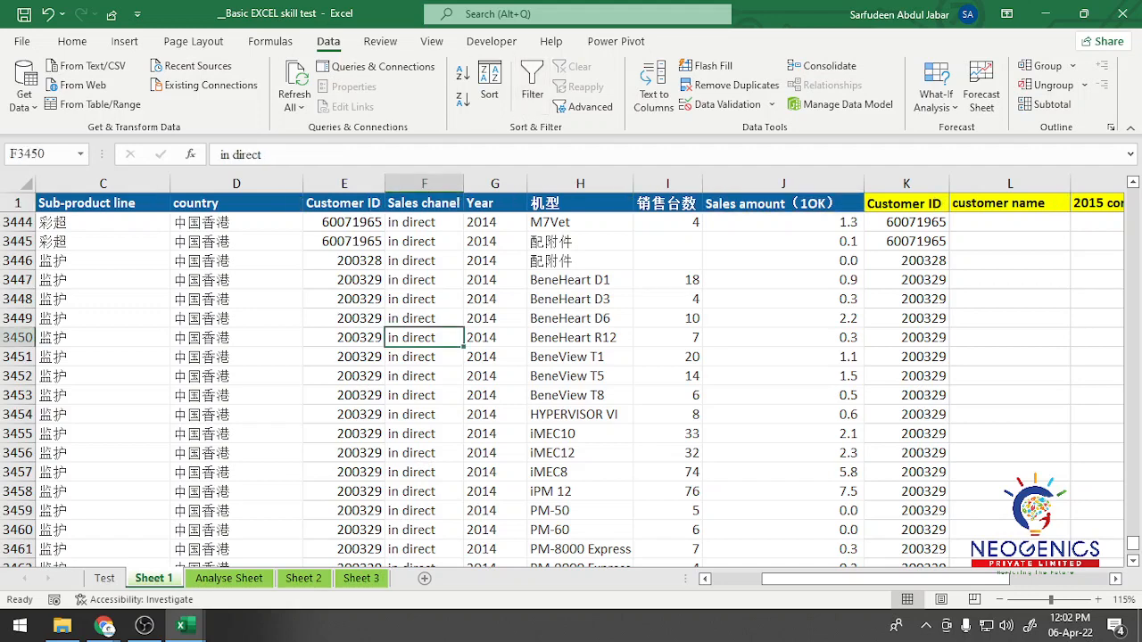
Step: Read the second data analysis task on the Test sheet, about listing customer IDs with 2014 sales but no 2015 sales
{"action": "left_click", "coordinate": [105, 579]}
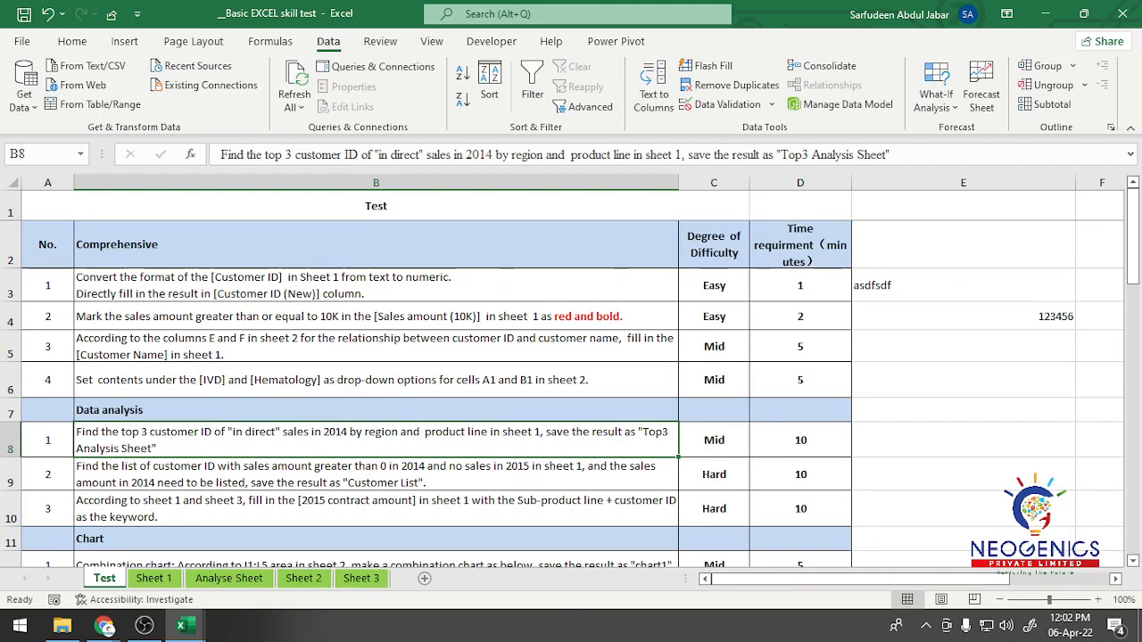
{"action": "left_click", "coordinate": [375, 475]}
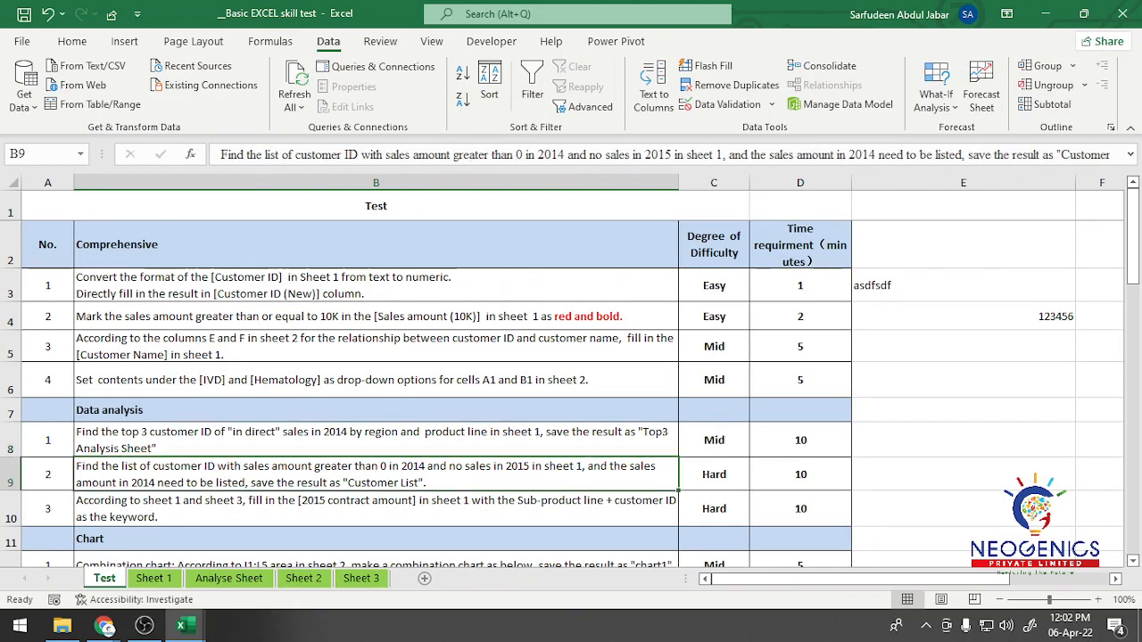
{"action": "scroll", "coordinate": [571, 393], "scroll_direction": "down", "scroll_amount": 1}
{"action": "left_click", "coordinate": [11, 365]}
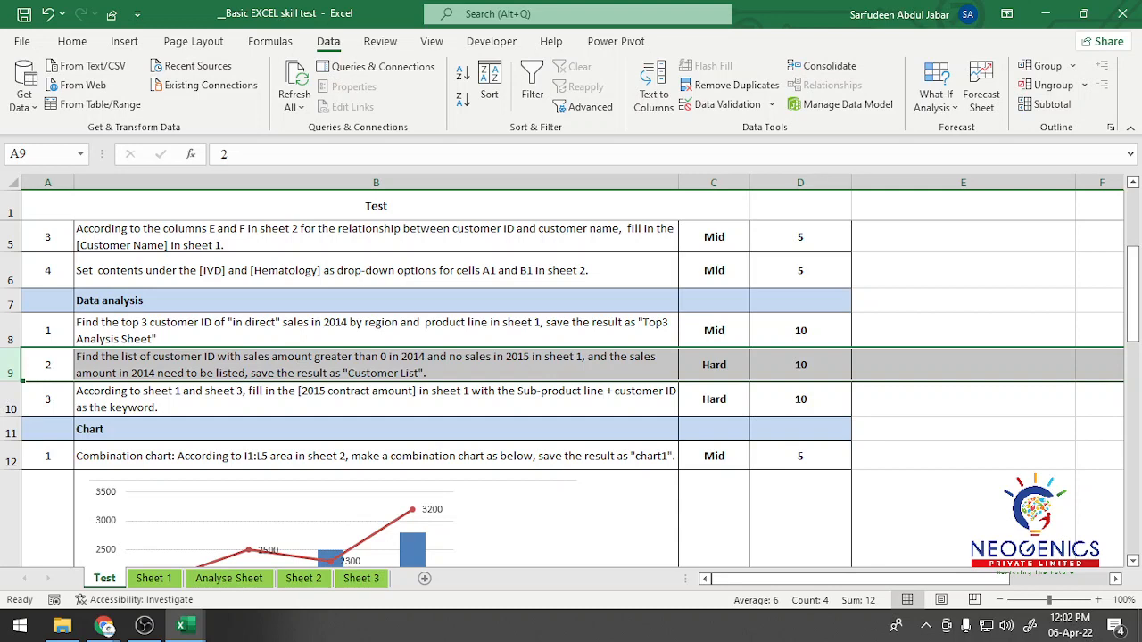
{"action": "left_click", "coordinate": [376, 364]}
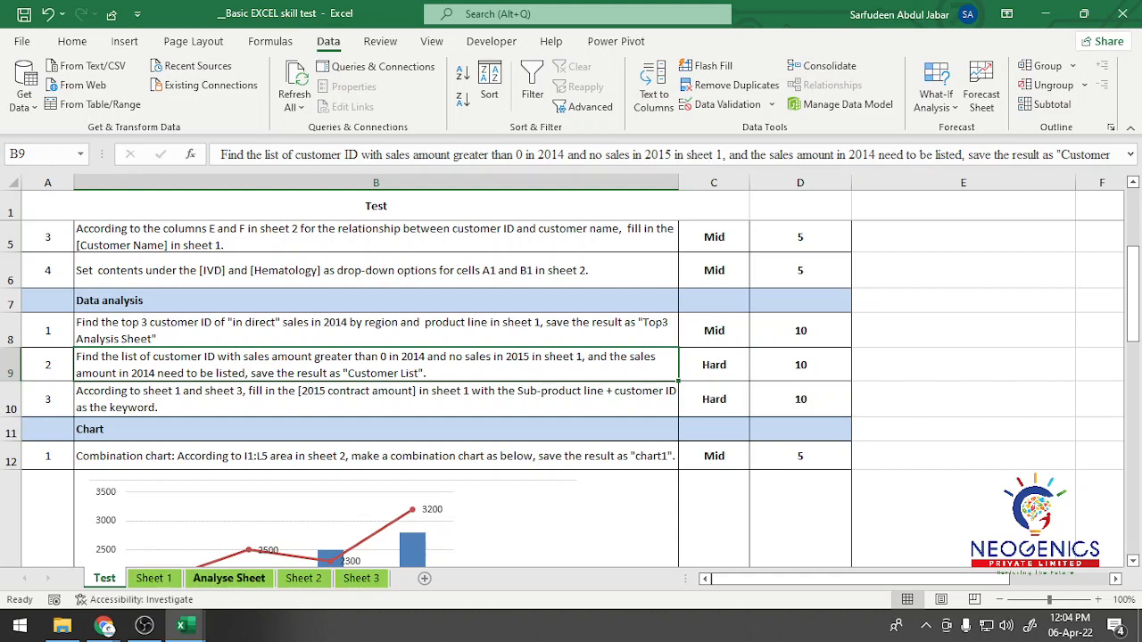
{"action": "key", "text": "ctrl+Page_Down"}
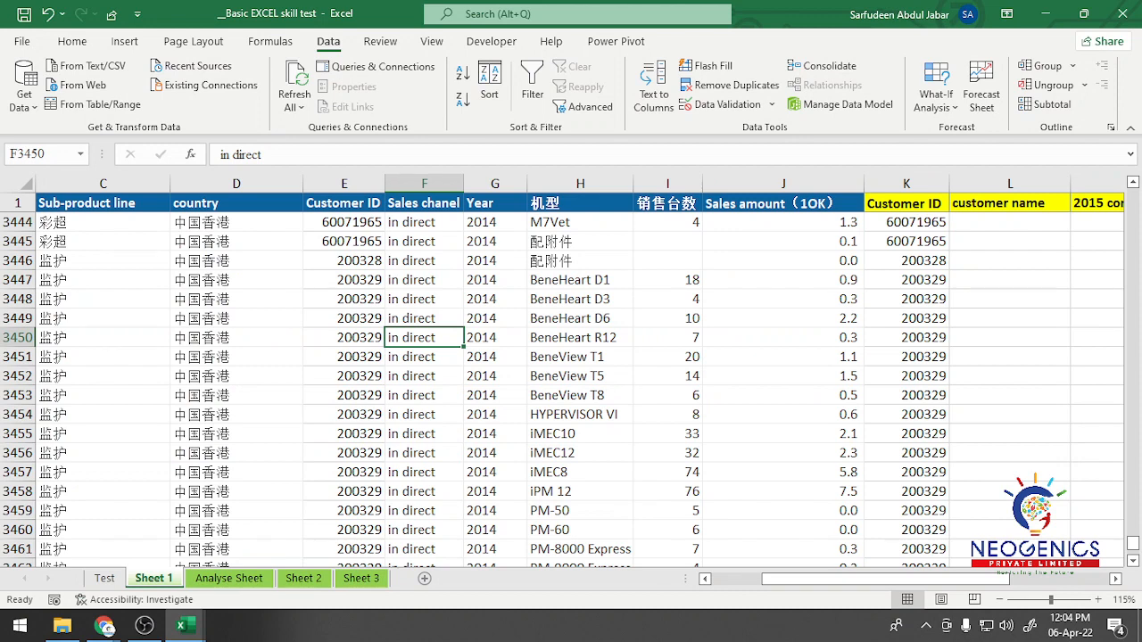
{"action": "key", "text": "ctrl+Page_Up"}
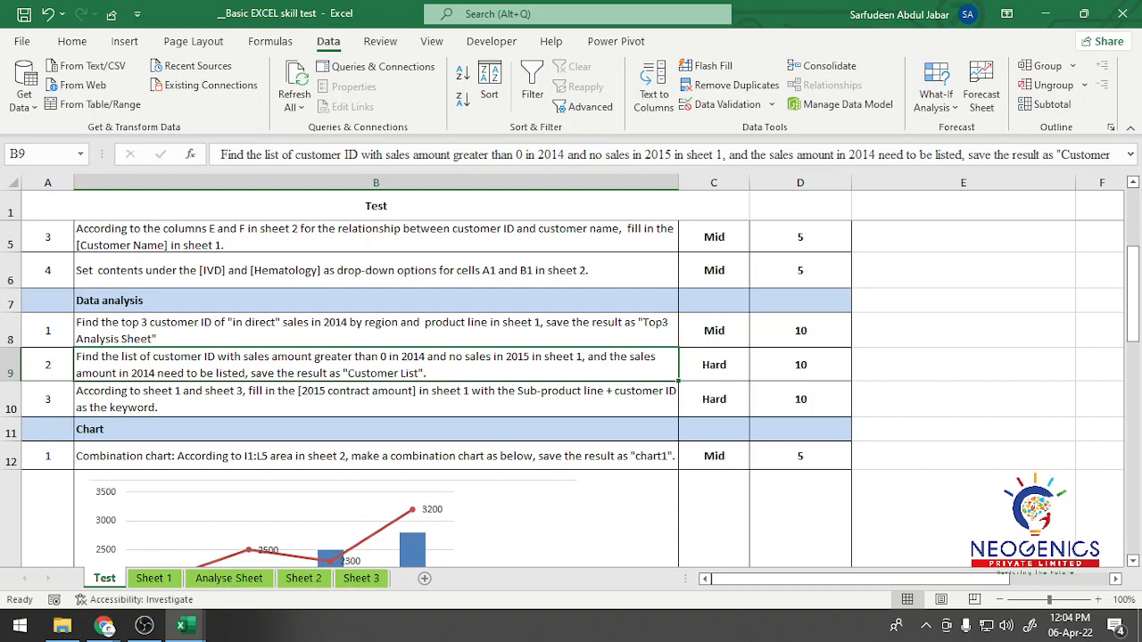
Step: Examine the blank and filled 销售台数 cells against the years and sales amounts in the first Sheet 1 records
{"action": "key", "text": "ctrl+Page_Down"}
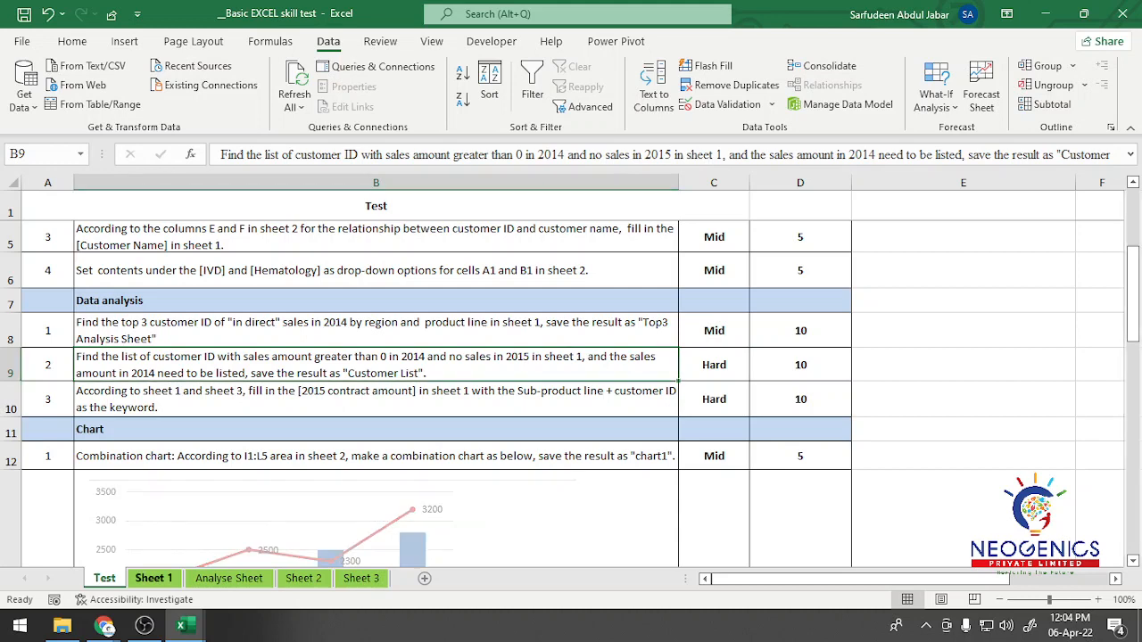
{"action": "scroll", "coordinate": [571, 384], "scroll_direction": "up", "scroll_amount": 20}
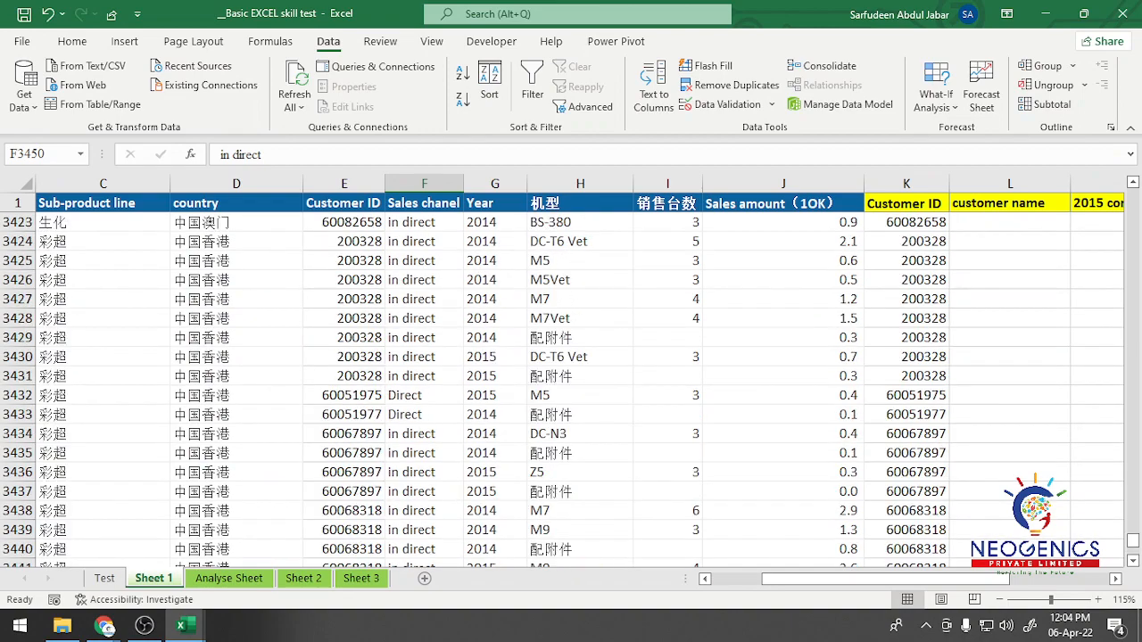
{"action": "scroll", "coordinate": [571, 384], "scroll_direction": "up", "scroll_amount": 19}
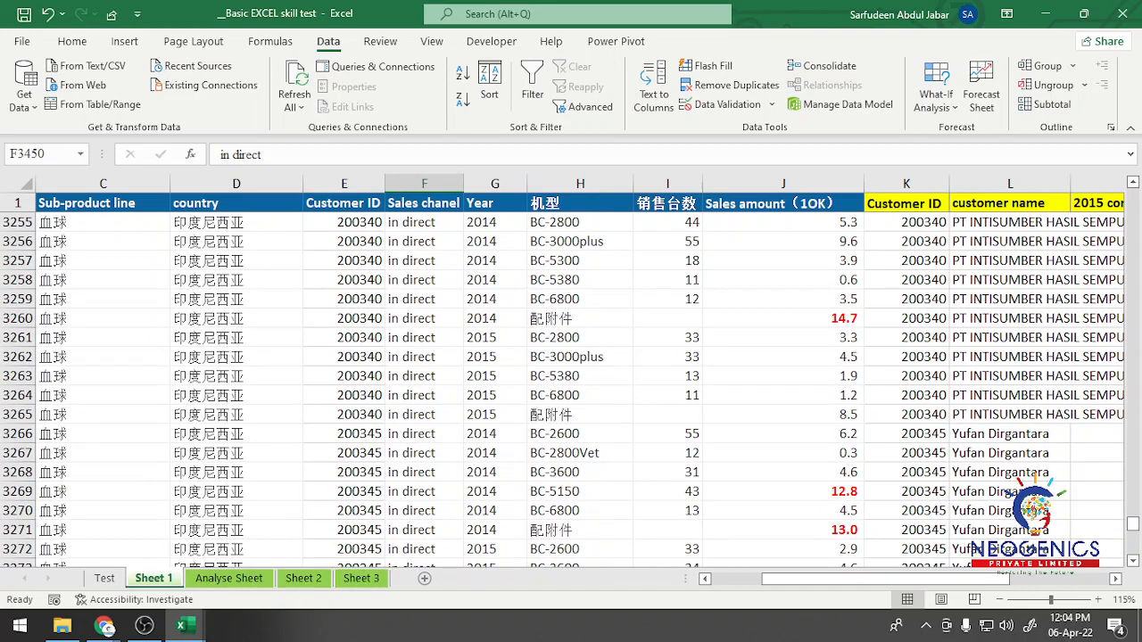
{"action": "scroll", "coordinate": [571, 384], "scroll_direction": "up", "scroll_amount": 20}
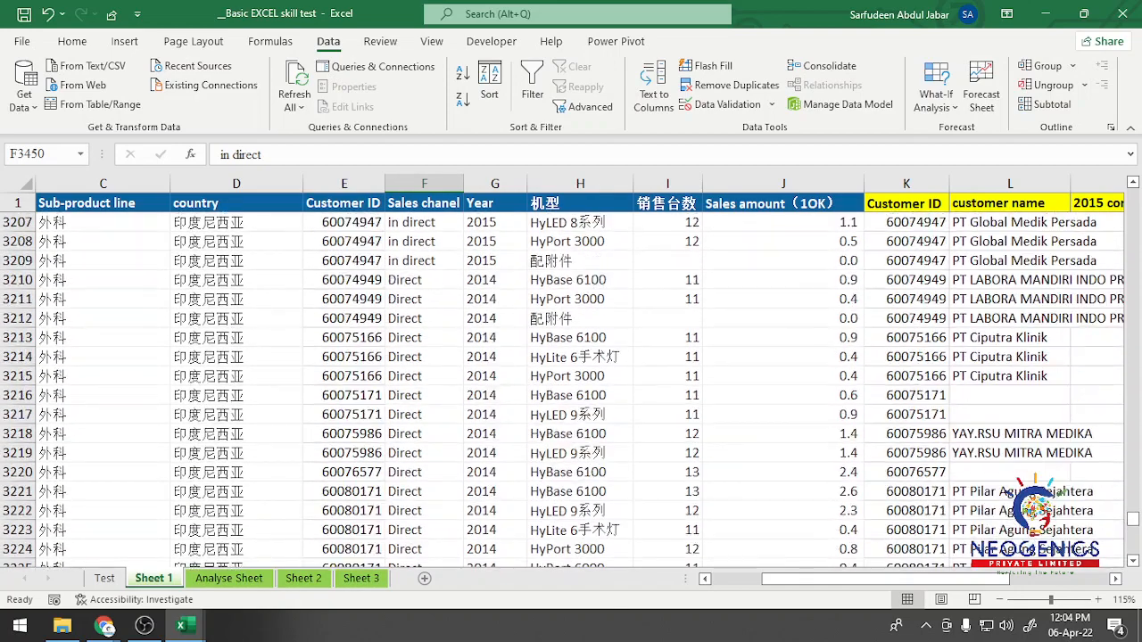
{"action": "scroll", "coordinate": [571, 384], "scroll_direction": "up", "scroll_amount": 15}
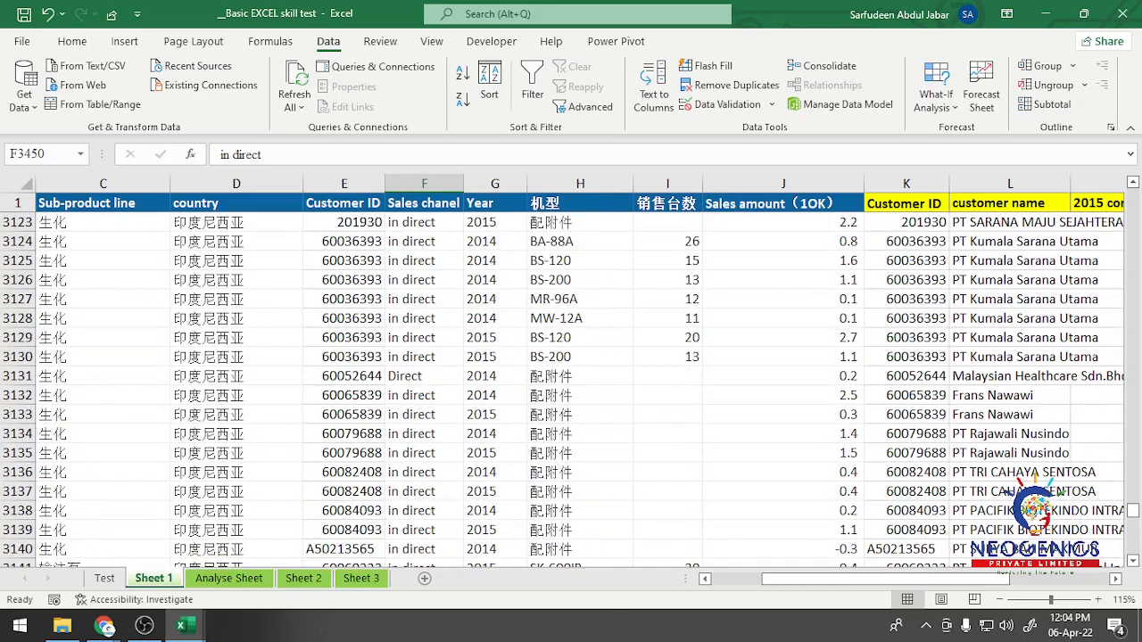
{"action": "left_click_drag", "start_coordinate": [1132, 510], "coordinate": [1132, 195]}
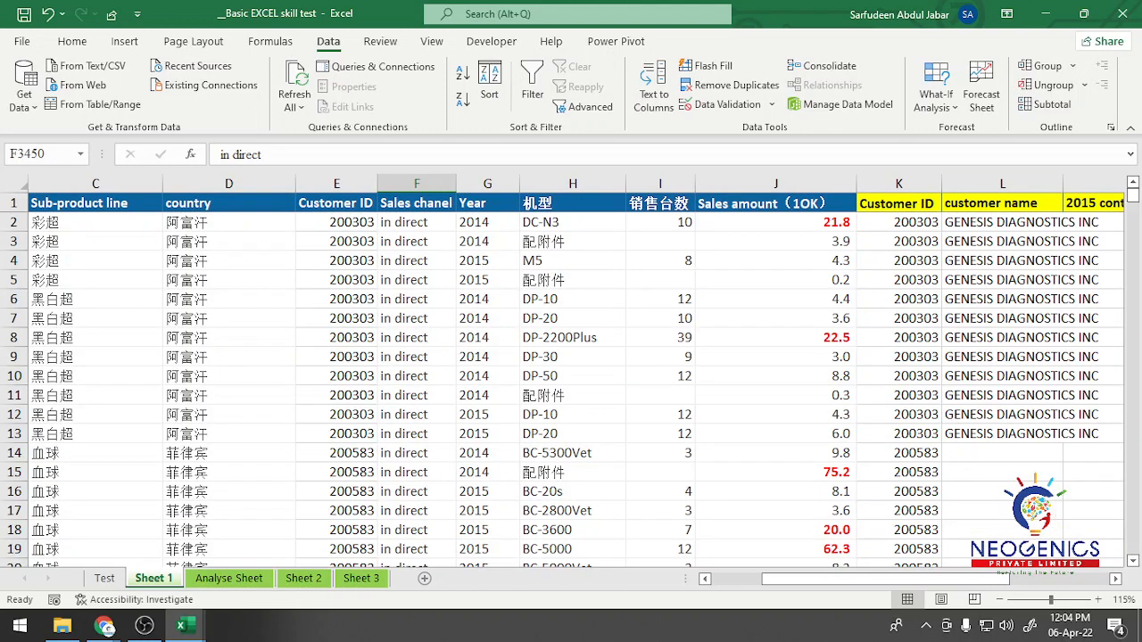
{"action": "left_click", "coordinate": [660, 242]}
{"action": "left_click", "coordinate": [661, 260]}
{"action": "left_click", "coordinate": [661, 222]}
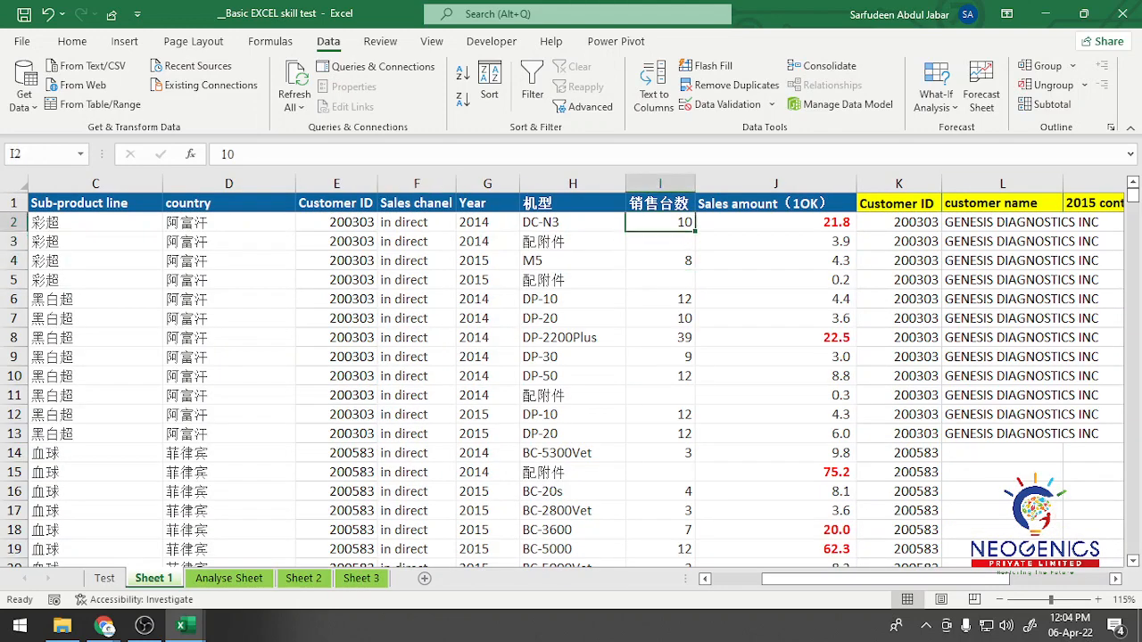
{"action": "left_click", "coordinate": [661, 280]}
{"action": "left_click", "coordinate": [660, 242]}
{"action": "key", "text": "Down"}
{"action": "key", "text": "Down"}
{"action": "key", "text": "Down"}
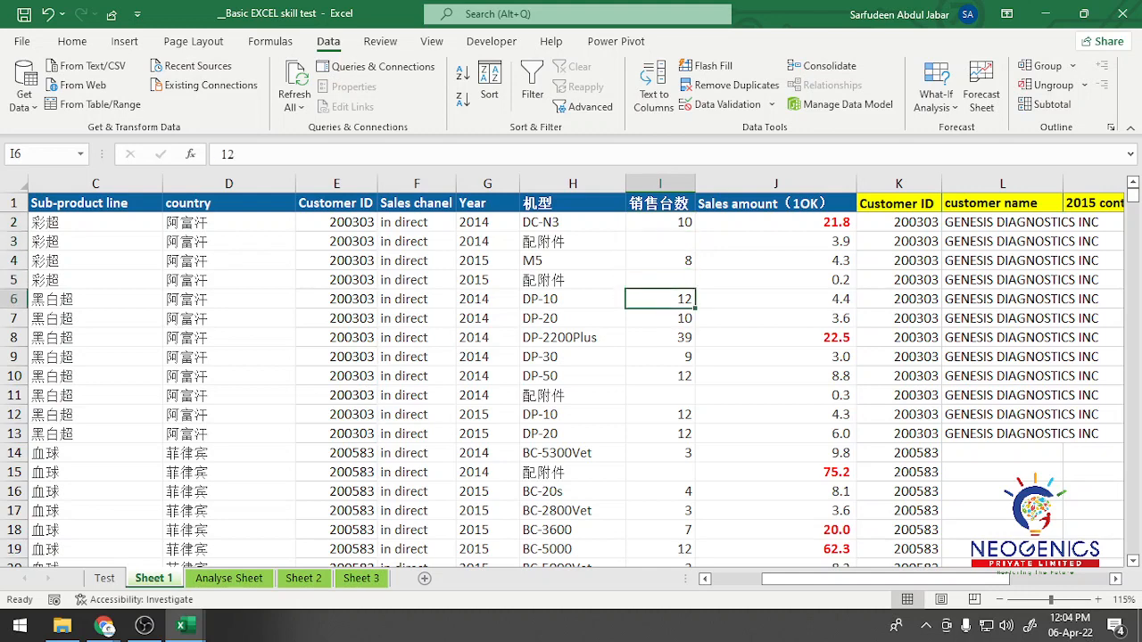
{"action": "left_click", "coordinate": [660, 395]}
{"action": "left_click", "coordinate": [660, 472]}
{"action": "left_click", "coordinate": [660, 530]}
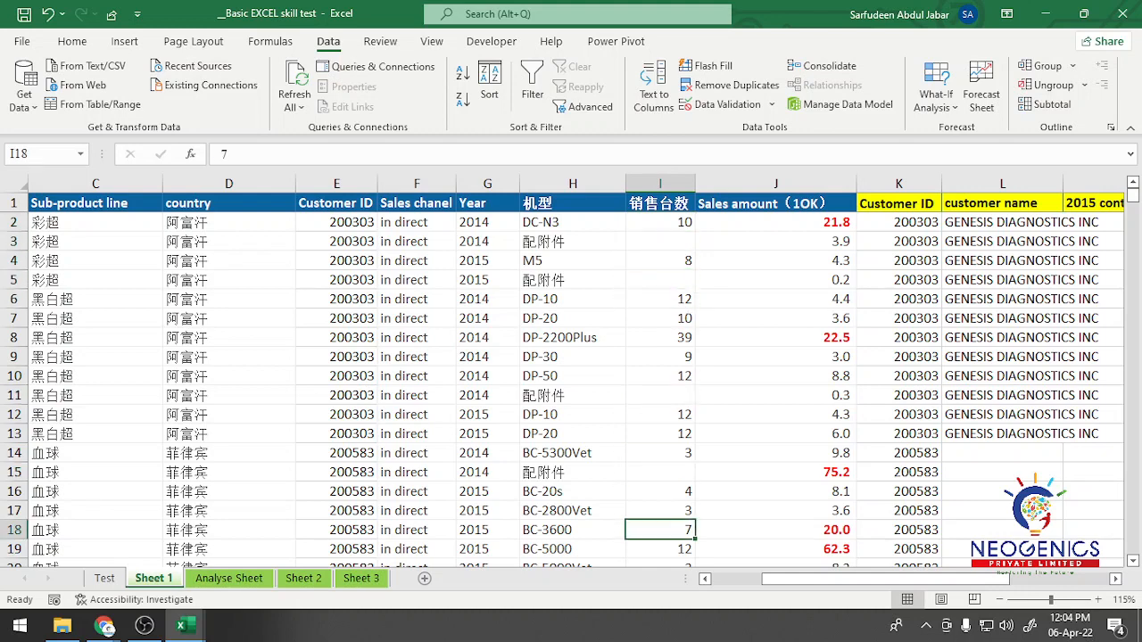
{"action": "left_click", "coordinate": [661, 396]}
{"action": "left_click", "coordinate": [661, 299]}
{"action": "left_click", "coordinate": [660, 281]}
{"action": "left_click", "coordinate": [661, 242]}
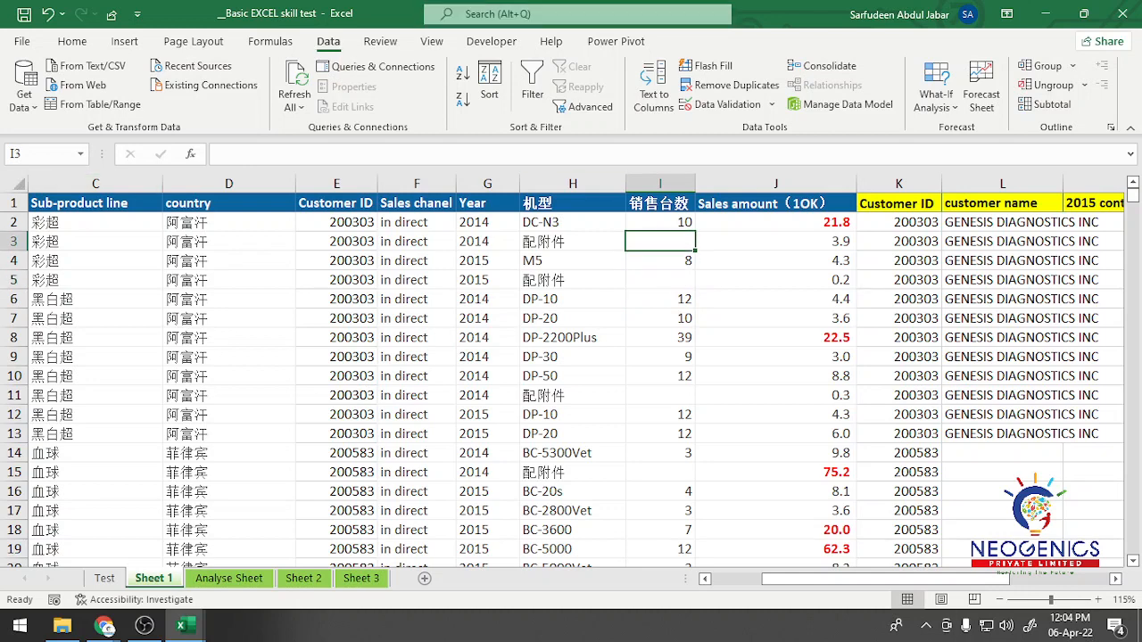
{"action": "left_click", "coordinate": [661, 280]}
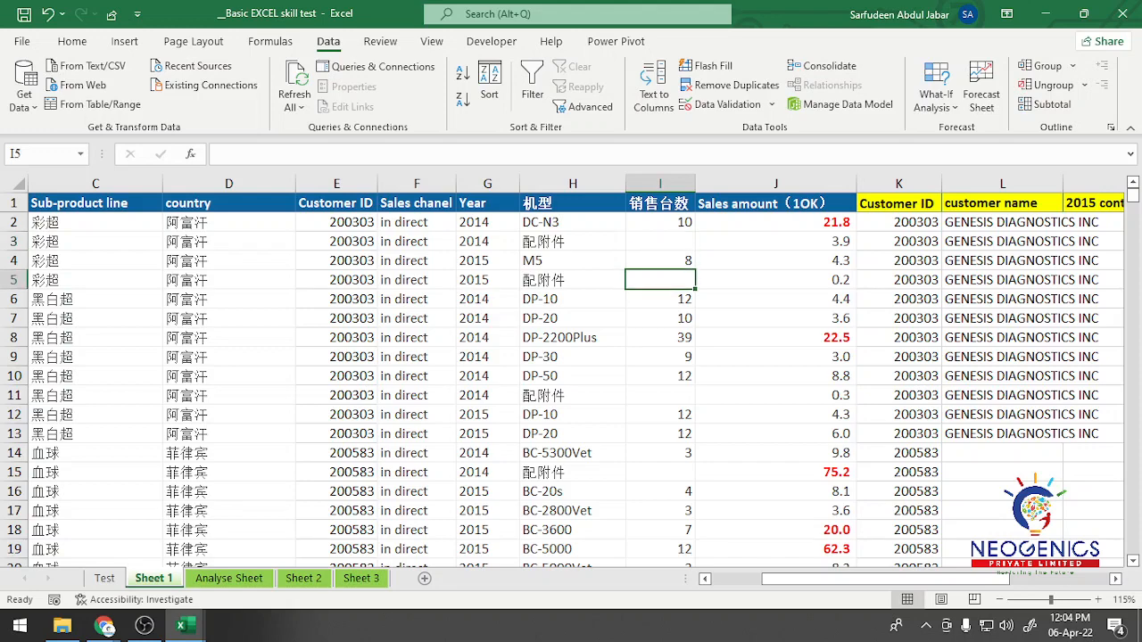
Step: Examine the blank and filled 销售台数 cells against the Year and 机型 columns in Sheet 1, down to about row 91
{"action": "left_click", "coordinate": [660, 242]}
{"action": "left_click", "coordinate": [660, 299]}
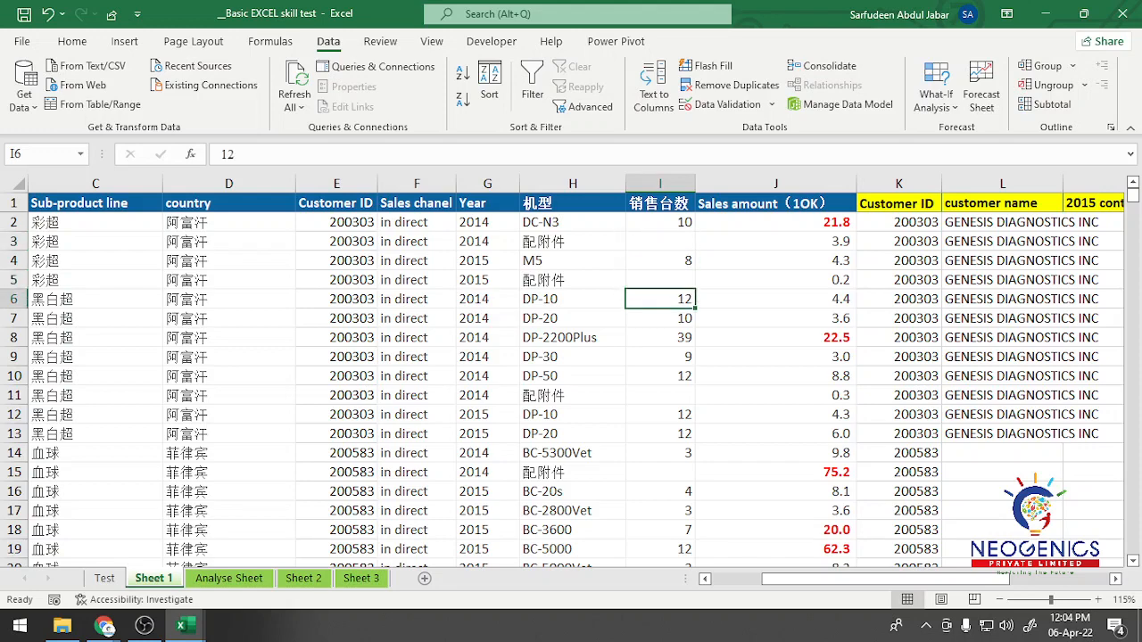
{"action": "scroll", "coordinate": [562, 390], "scroll_direction": "down", "scroll_amount": 1}
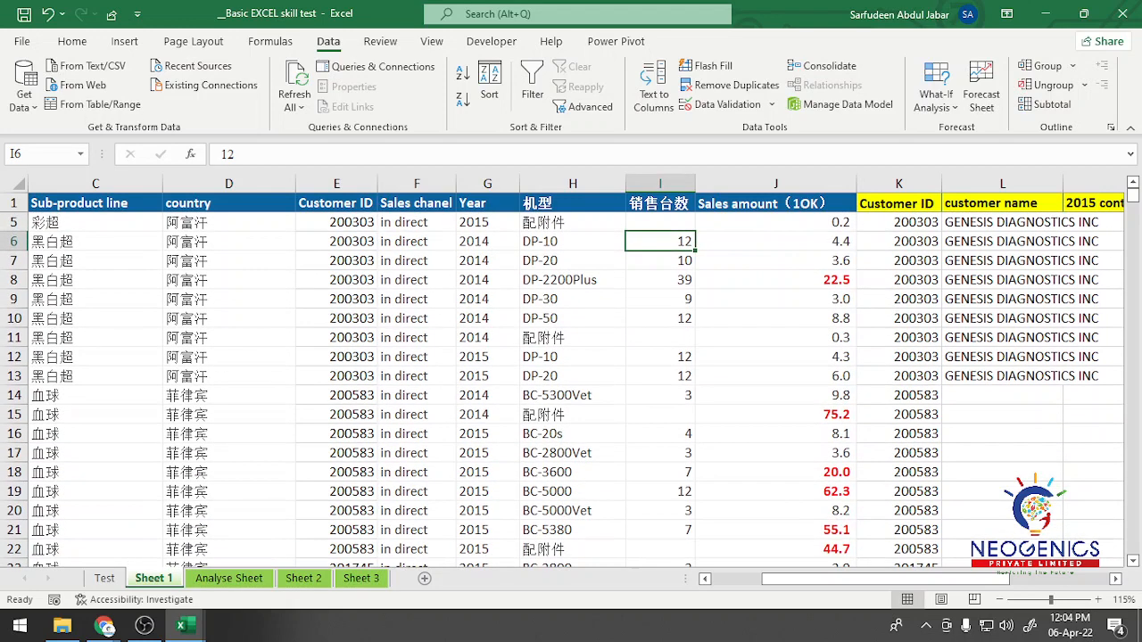
{"action": "scroll", "coordinate": [562, 390], "scroll_direction": "down", "scroll_amount": 3}
{"action": "left_click", "coordinate": [660, 434]}
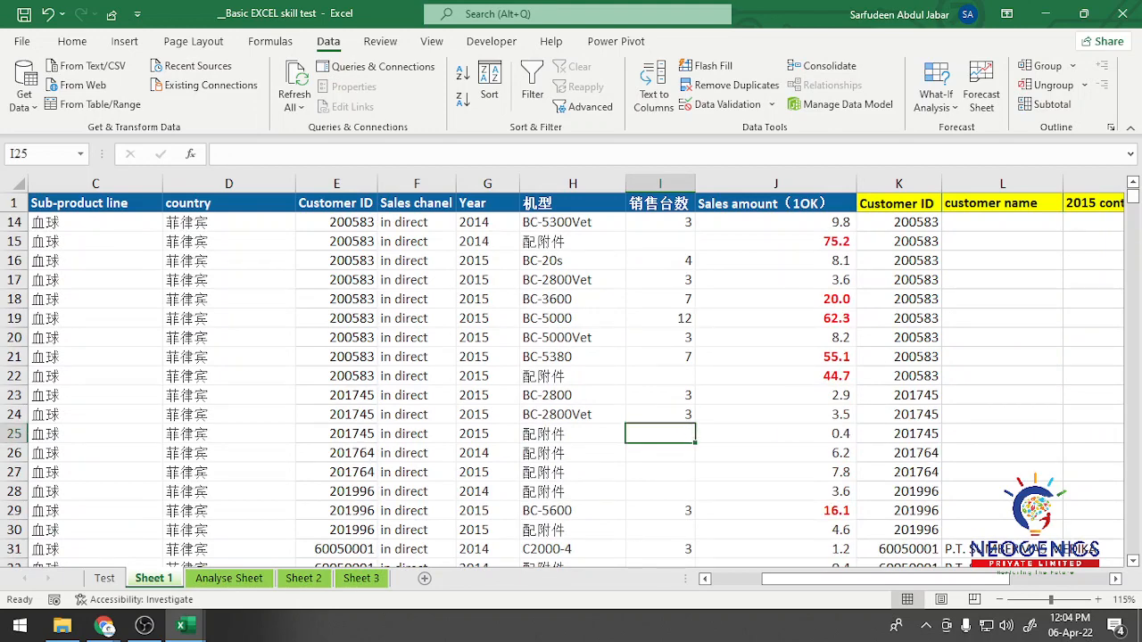
{"action": "scroll", "coordinate": [571, 384], "scroll_direction": "down", "scroll_amount": 1}
{"action": "scroll", "coordinate": [571, 384], "scroll_direction": "down", "scroll_amount": 3}
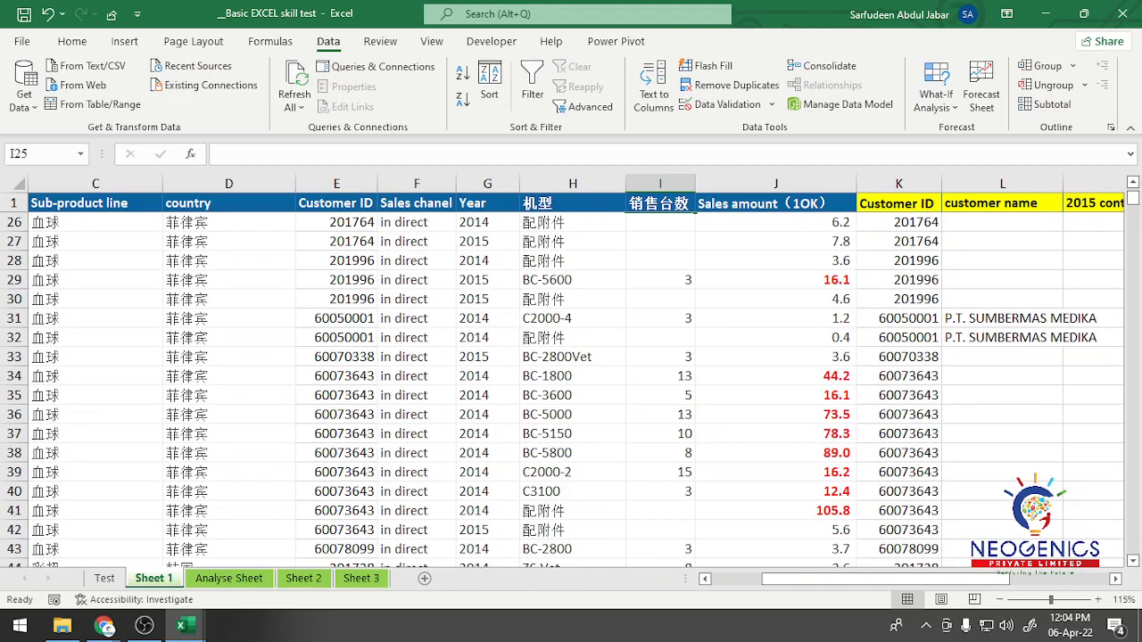
{"action": "left_click", "coordinate": [661, 357]}
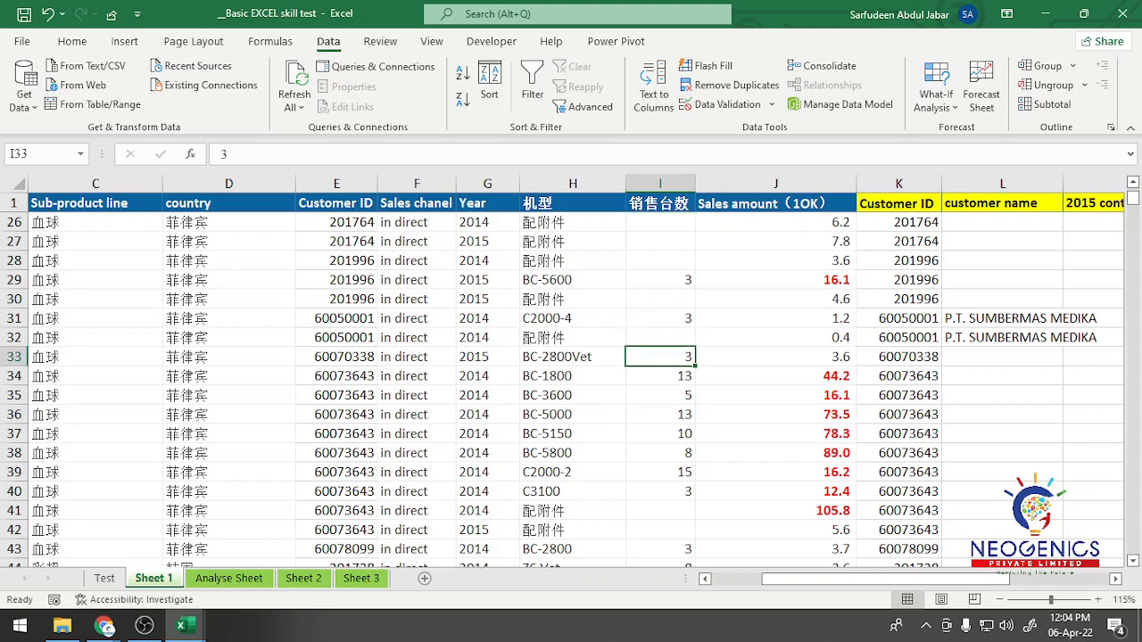
{"action": "scroll", "coordinate": [660, 357], "scroll_direction": "down", "scroll_amount": 2}
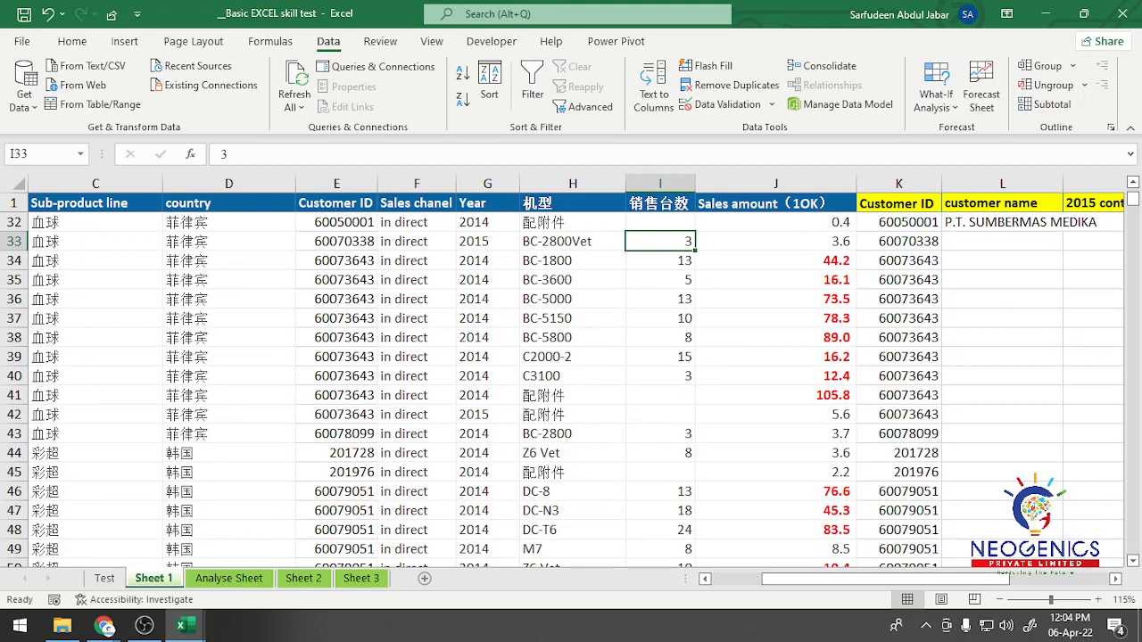
{"action": "scroll", "coordinate": [571, 384], "scroll_direction": "down", "scroll_amount": 8}
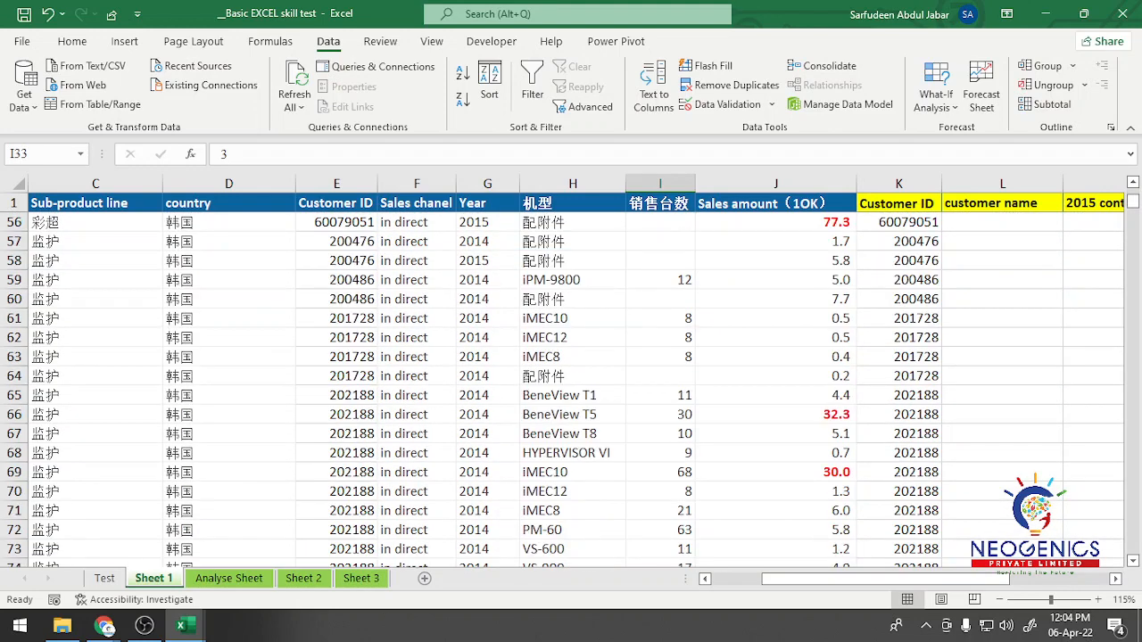
{"action": "scroll", "coordinate": [571, 383], "scroll_direction": "down", "scroll_amount": 6}
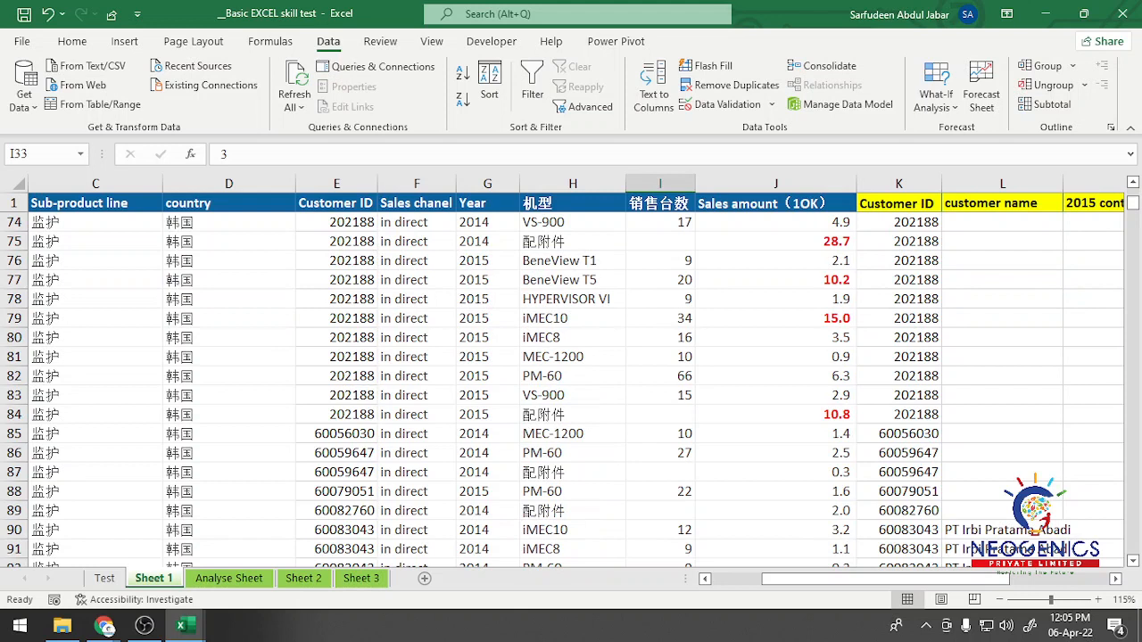
Step: Compare the Year, 机型 and 销售台数 cells of row 84 in Sheet 1, then return to the first records
{"action": "left_click", "coordinate": [487, 415]}
{"action": "left_click", "coordinate": [660, 415]}
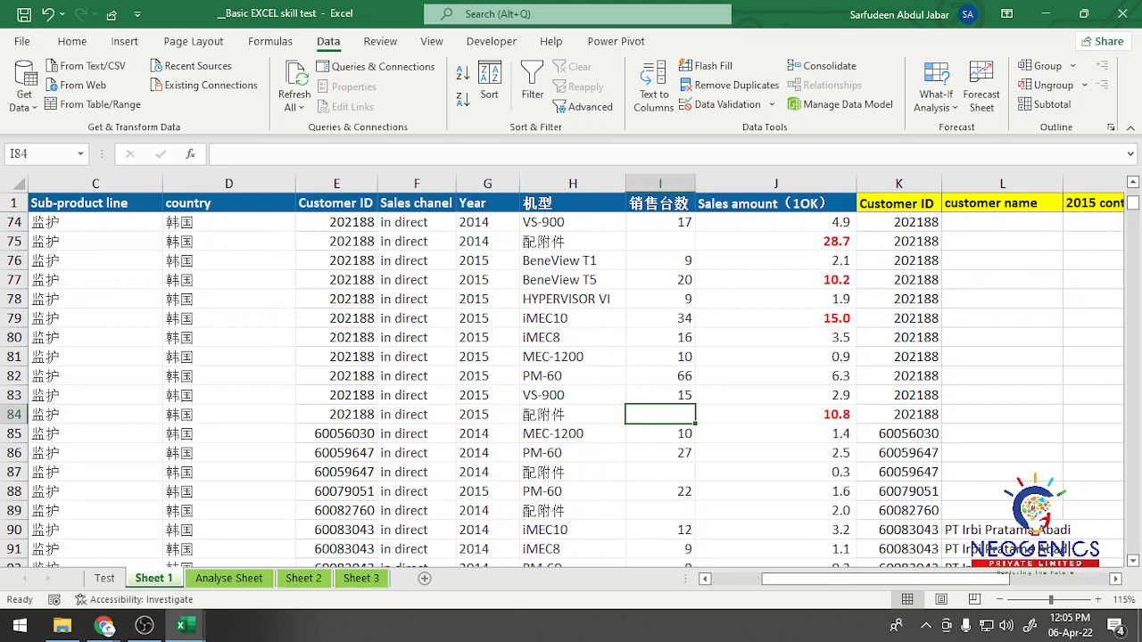
{"action": "key", "text": "Left"}
{"action": "key", "text": "Left"}
{"action": "key", "text": "Right"}
{"action": "key", "text": "Right"}
{"action": "scroll", "coordinate": [572, 384], "scroll_direction": "up", "scroll_amount": 20}
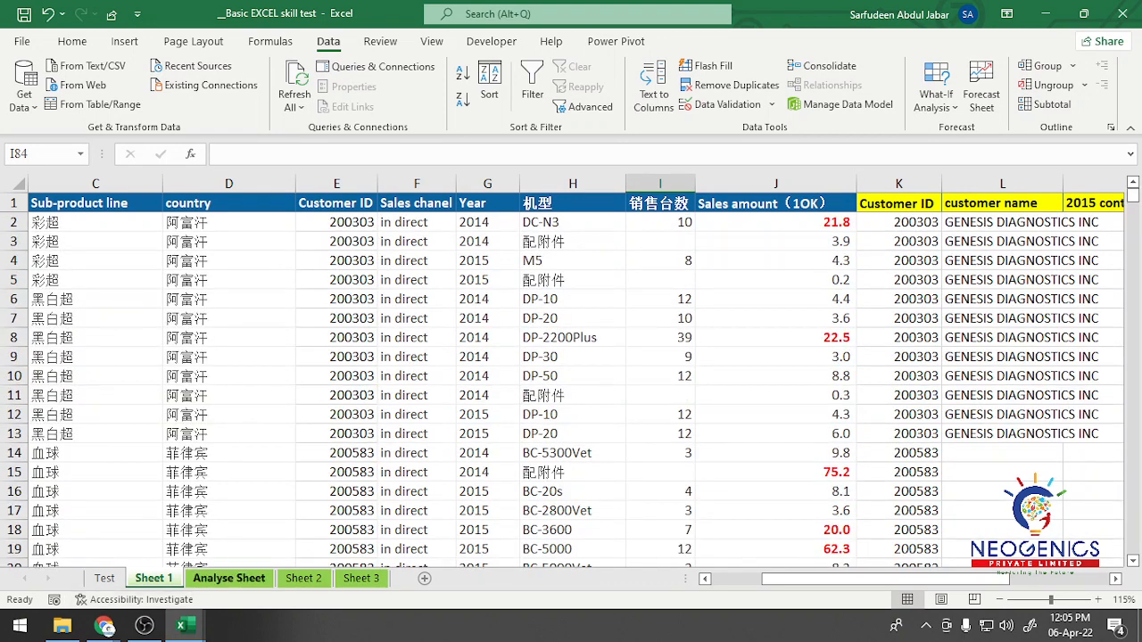
Step: Compare the Year and 销售台数 criteria cells on Analyse Sheet with the matching column headers in Sheet 1
{"action": "left_click", "coordinate": [230, 578]}
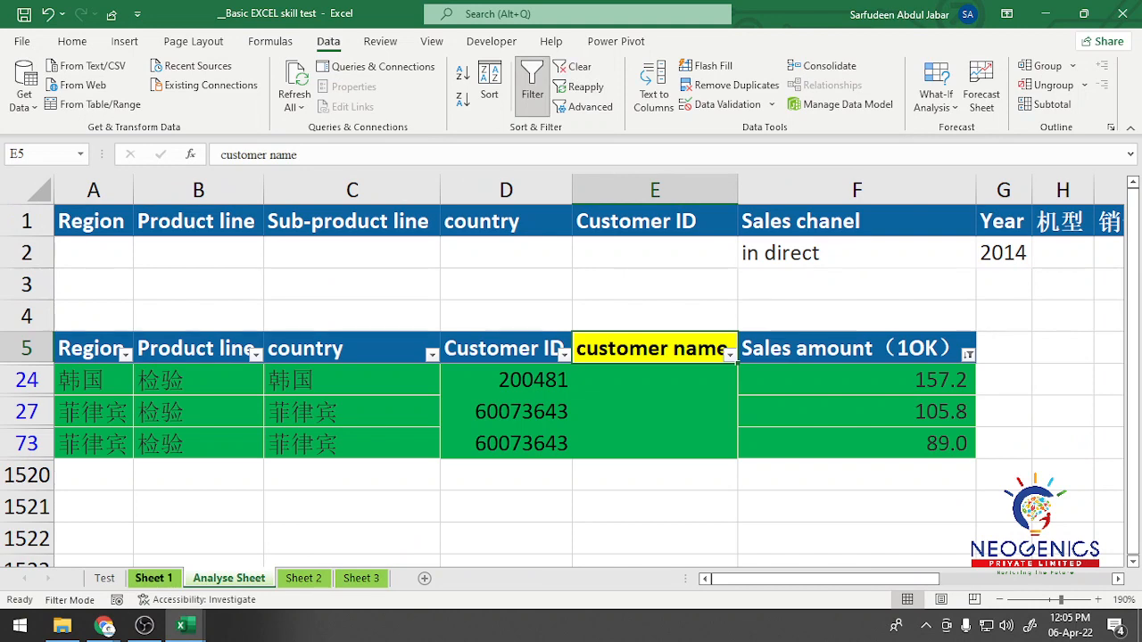
{"action": "left_click", "coordinate": [154, 578]}
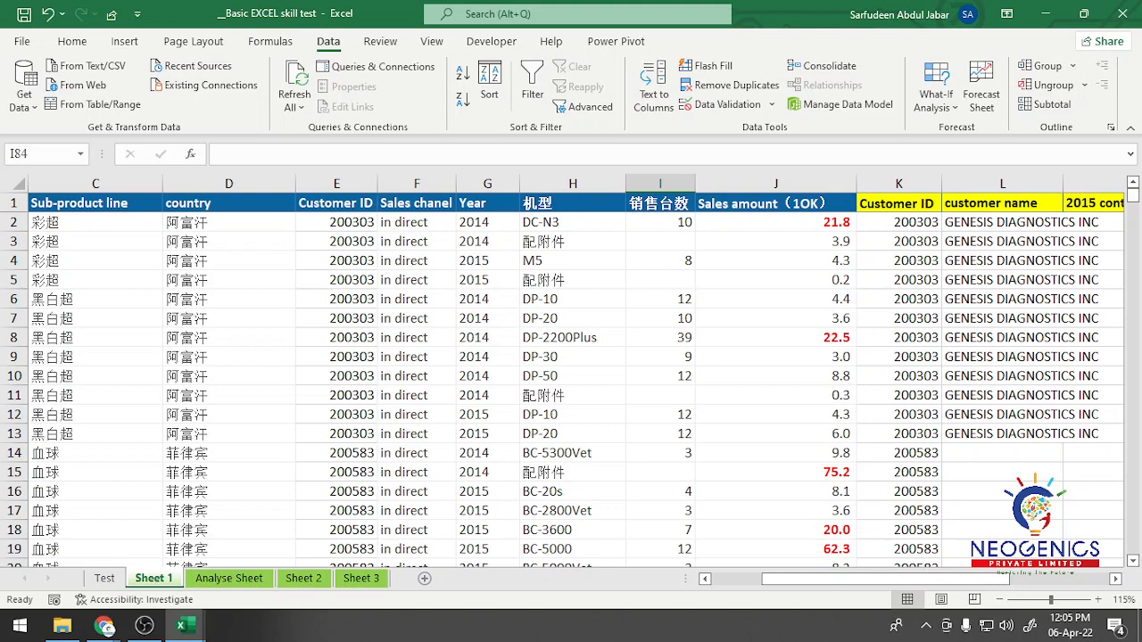
{"action": "left_click", "coordinate": [488, 203]}
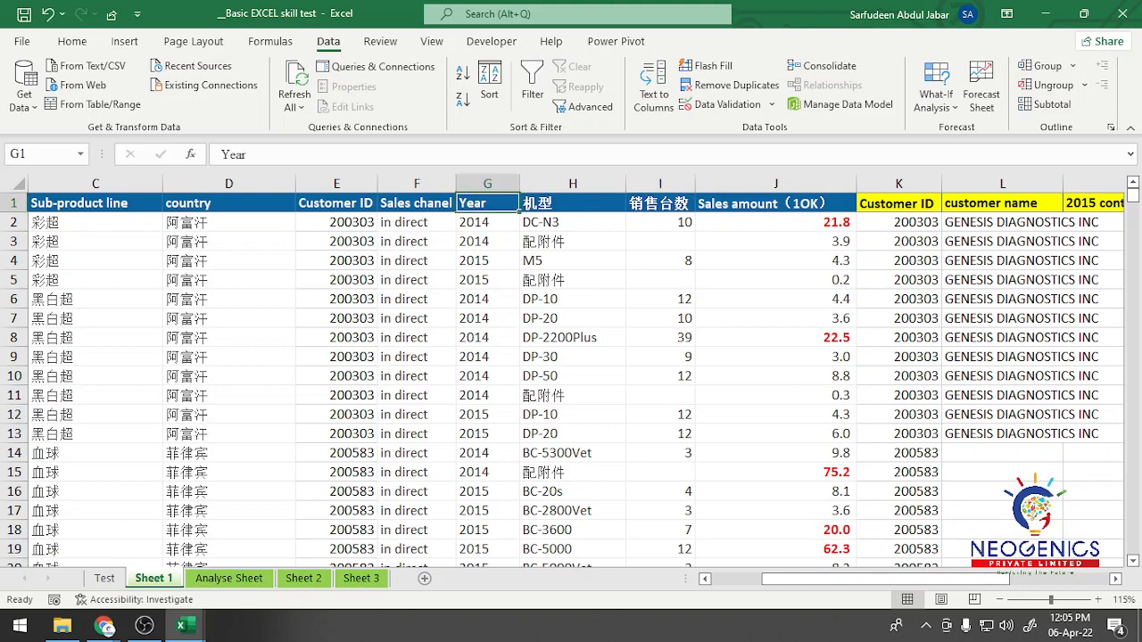
{"action": "left_click", "coordinate": [661, 203]}
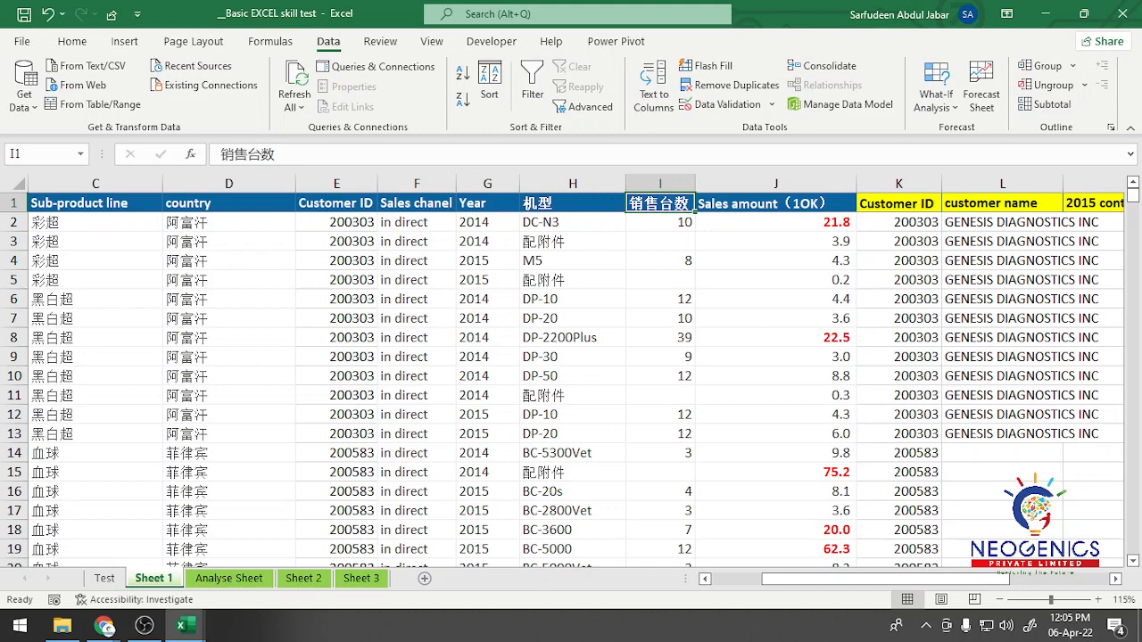
{"action": "left_click", "coordinate": [230, 578]}
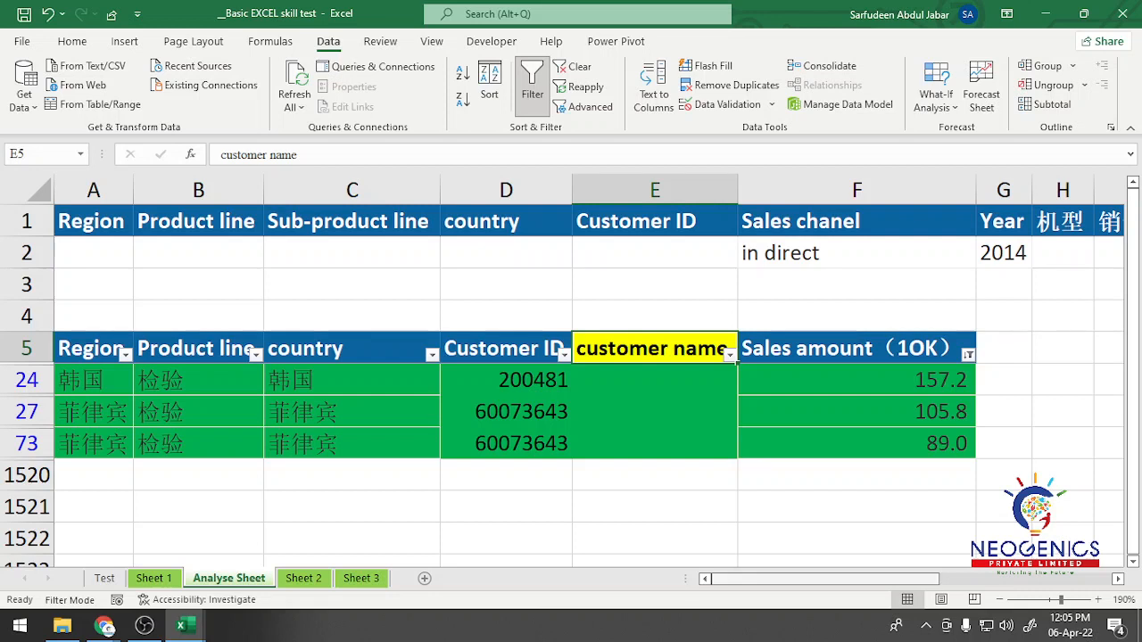
{"action": "left_click_drag", "start_coordinate": [814, 579], "coordinate": [901, 579]}
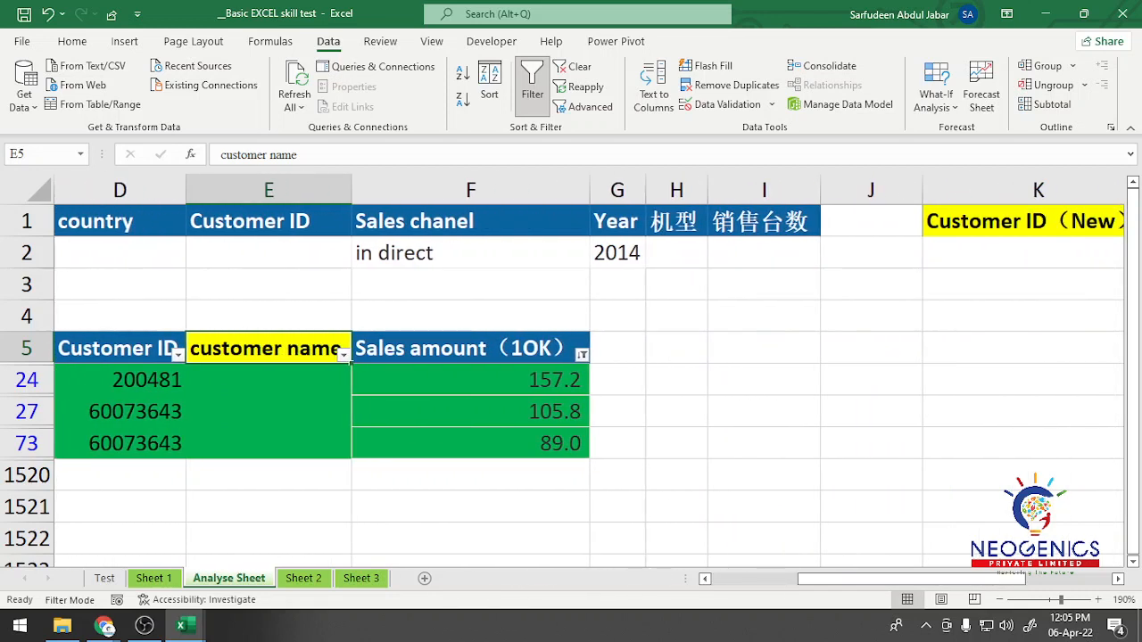
{"action": "left_click", "coordinate": [617, 254]}
{"action": "left_click", "coordinate": [764, 221]}
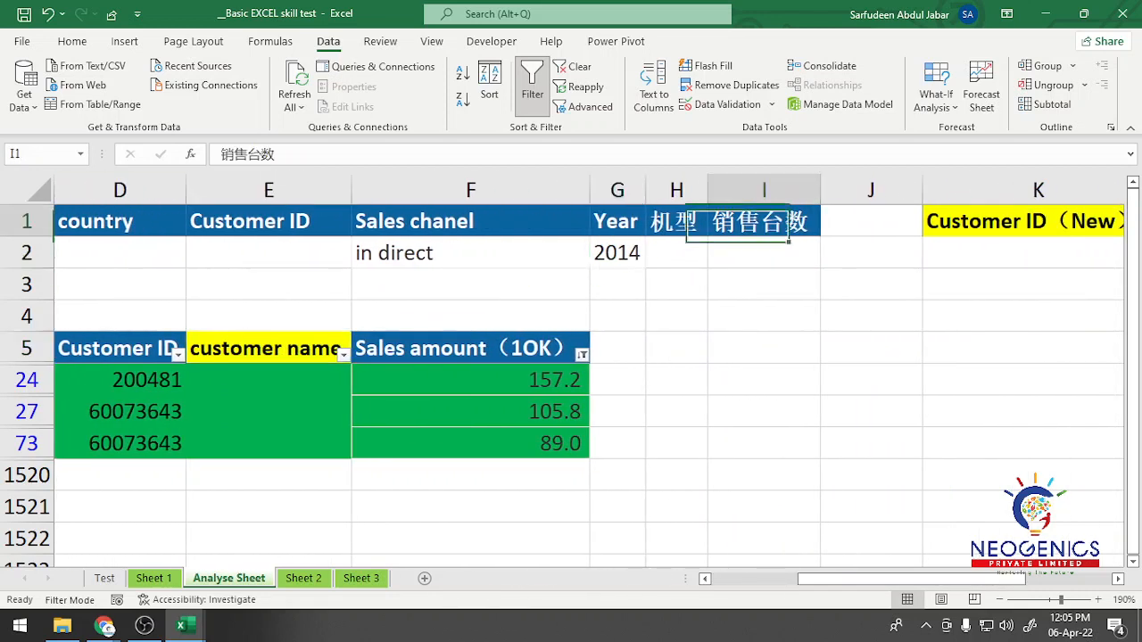
{"action": "left_click", "coordinate": [764, 254]}
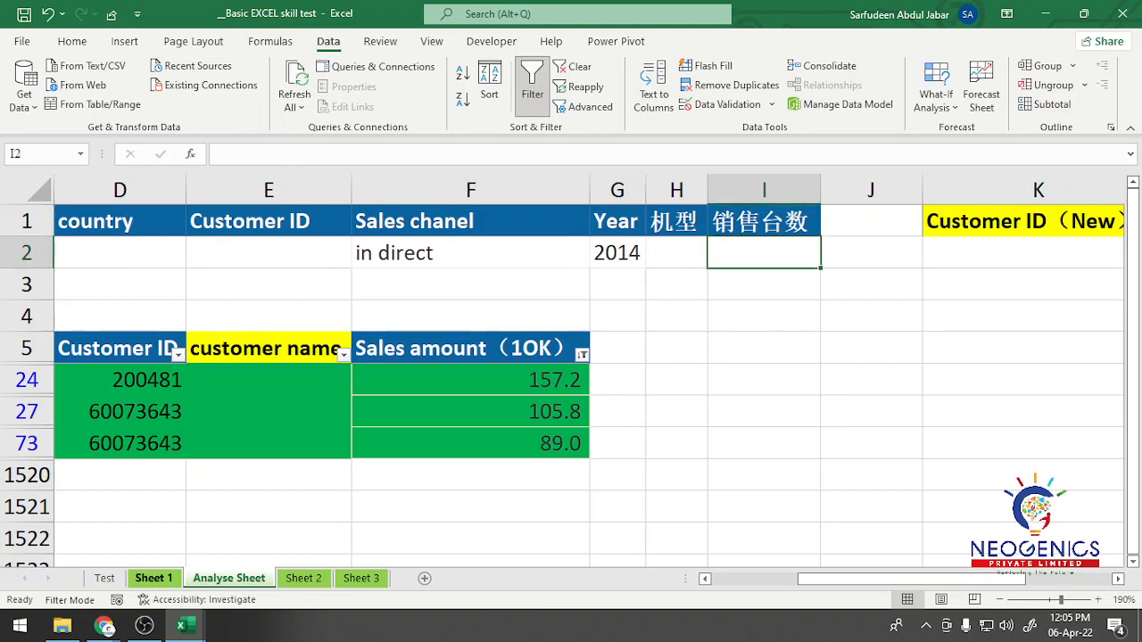
Step: Reread the customer list task in cell B9 of the Test sheet and return to Sheet 1
{"action": "left_click", "coordinate": [141, 578]}
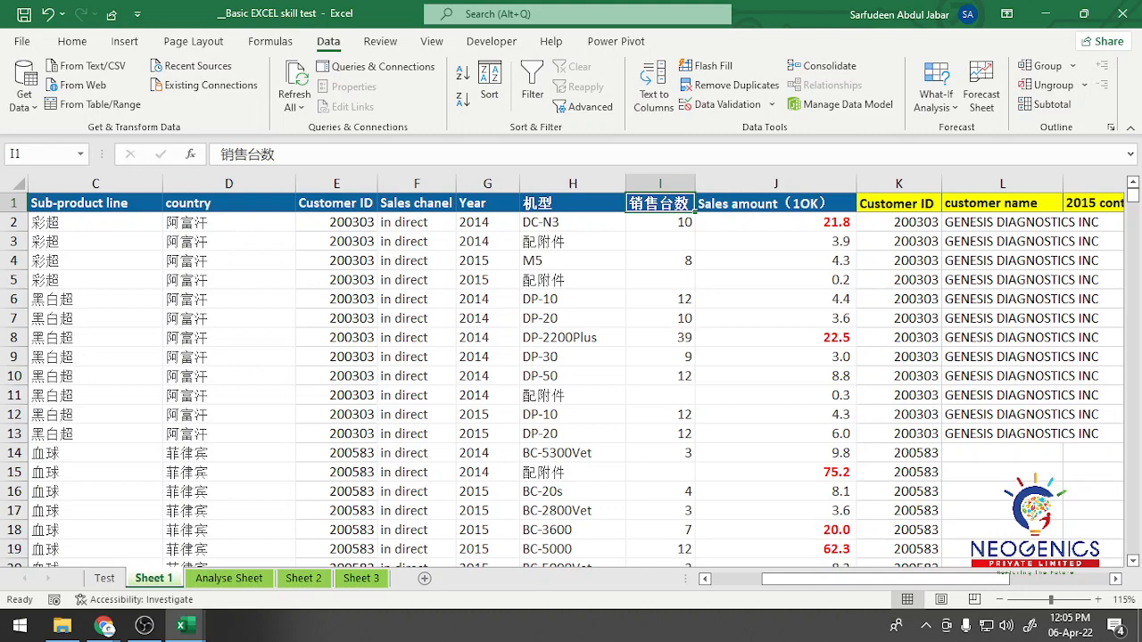
{"action": "left_click", "coordinate": [105, 579]}
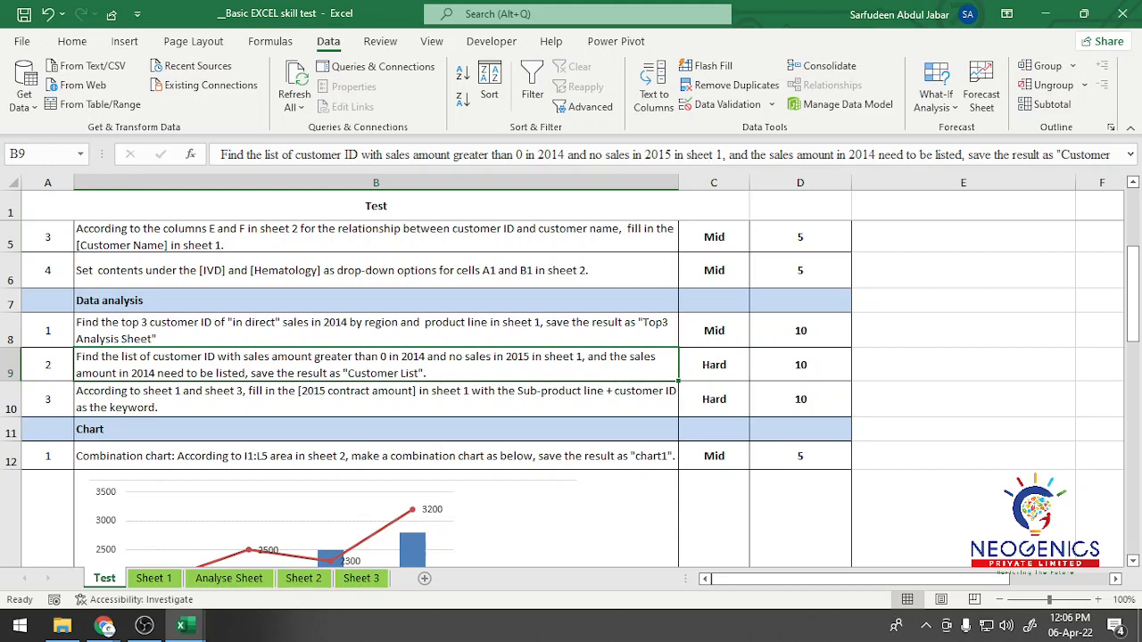
{"action": "left_click", "coordinate": [153, 579]}
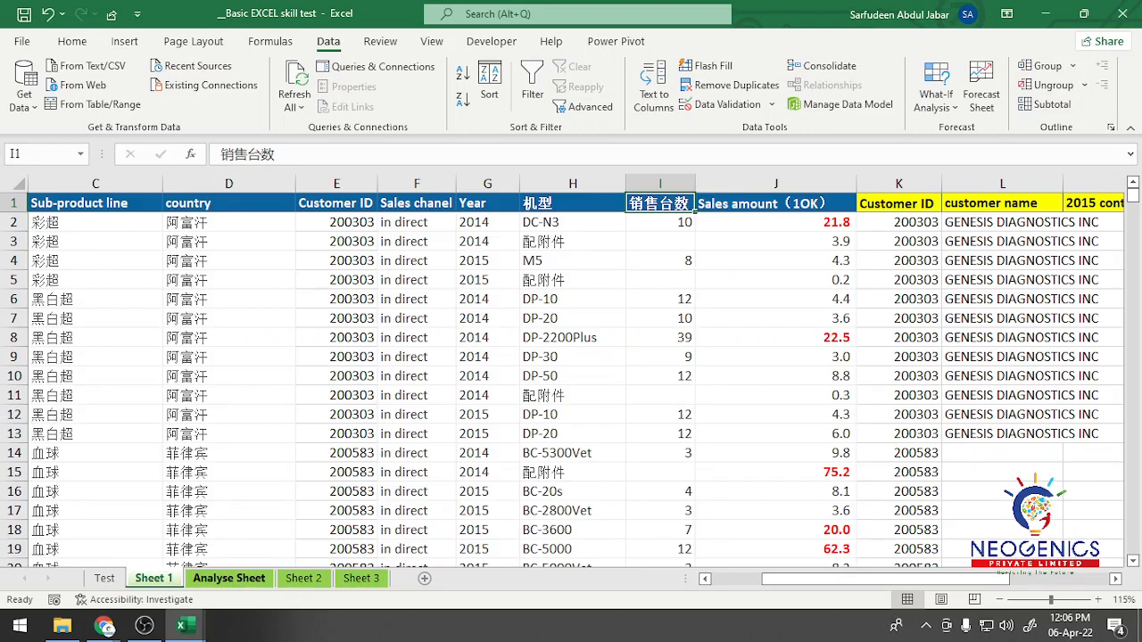
Step: Try filling down from "Jan" in cell J5 of Analyse Sheet, and clear the filled cells
{"action": "left_click", "coordinate": [229, 578]}
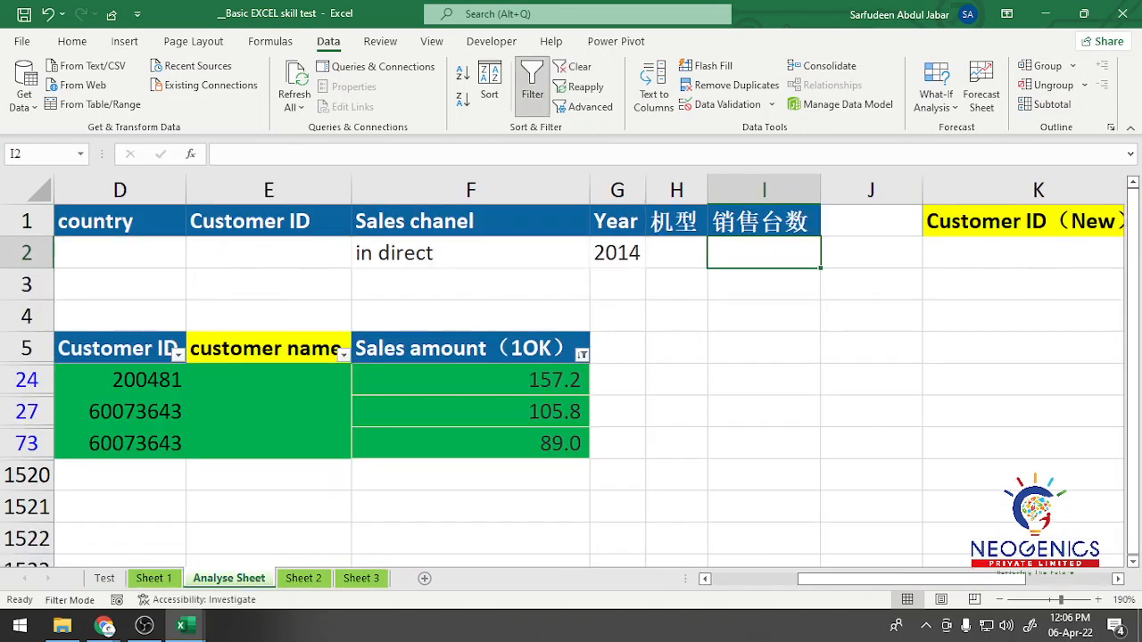
{"action": "left_click", "coordinate": [871, 348]}
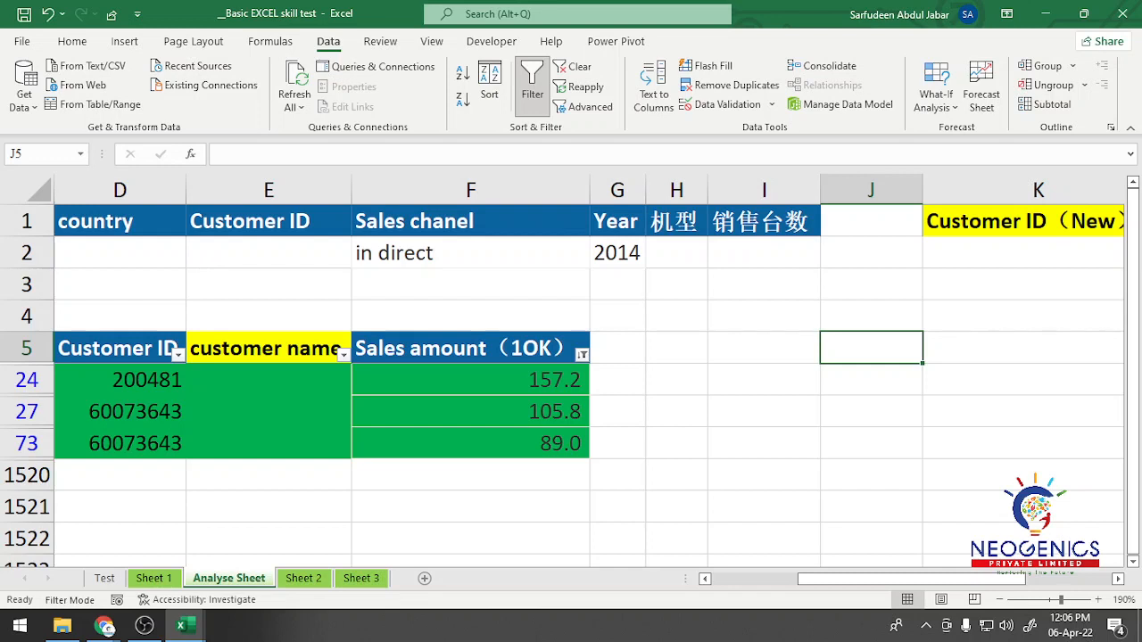
{"action": "type", "text": "Jan"}
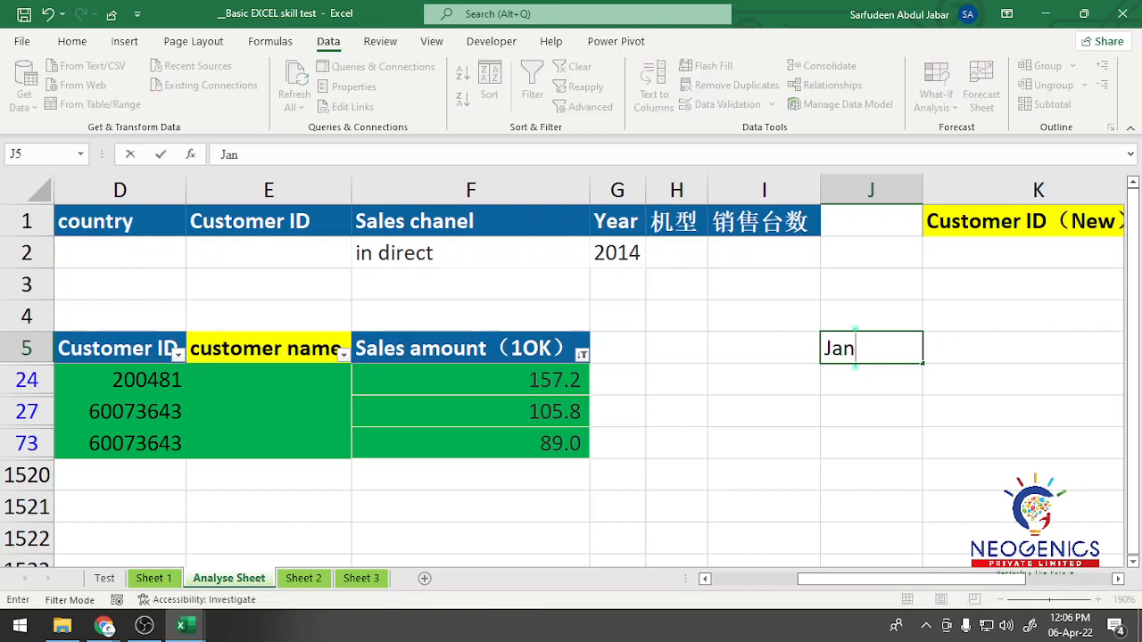
{"action": "key", "text": "Return"}
{"action": "key", "text": "Up"}
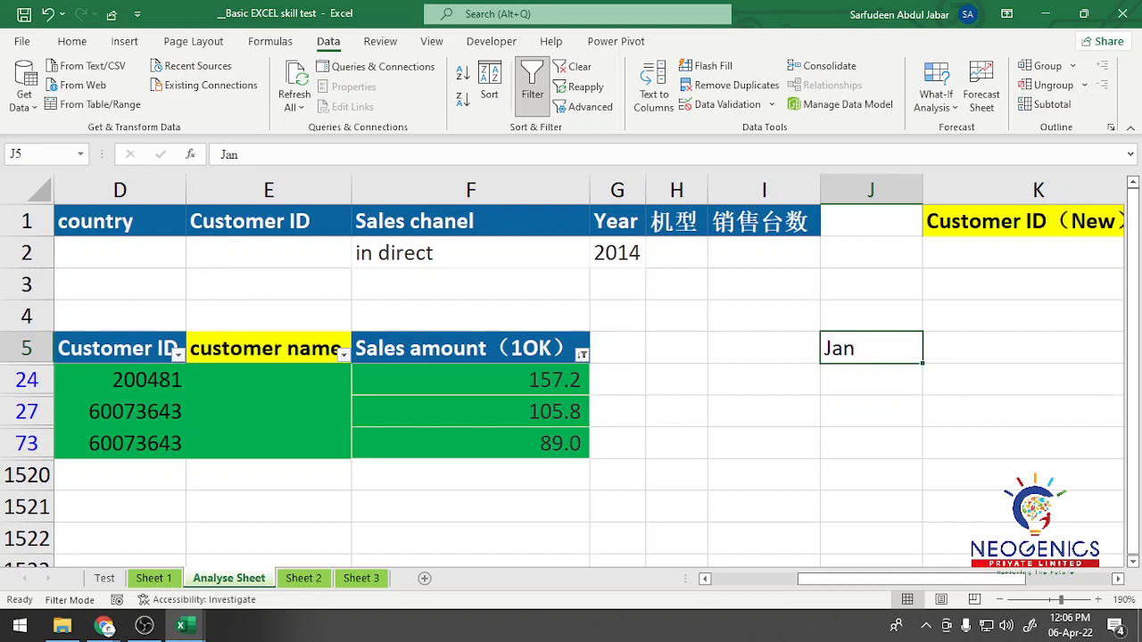
{"action": "left_click_drag", "start_coordinate": [923, 363], "coordinate": [915, 421]}
{"action": "left_click", "coordinate": [871, 349]}
{"action": "left_click_drag", "start_coordinate": [871, 348], "coordinate": [871, 412]}
{"action": "key", "text": "Delete"}
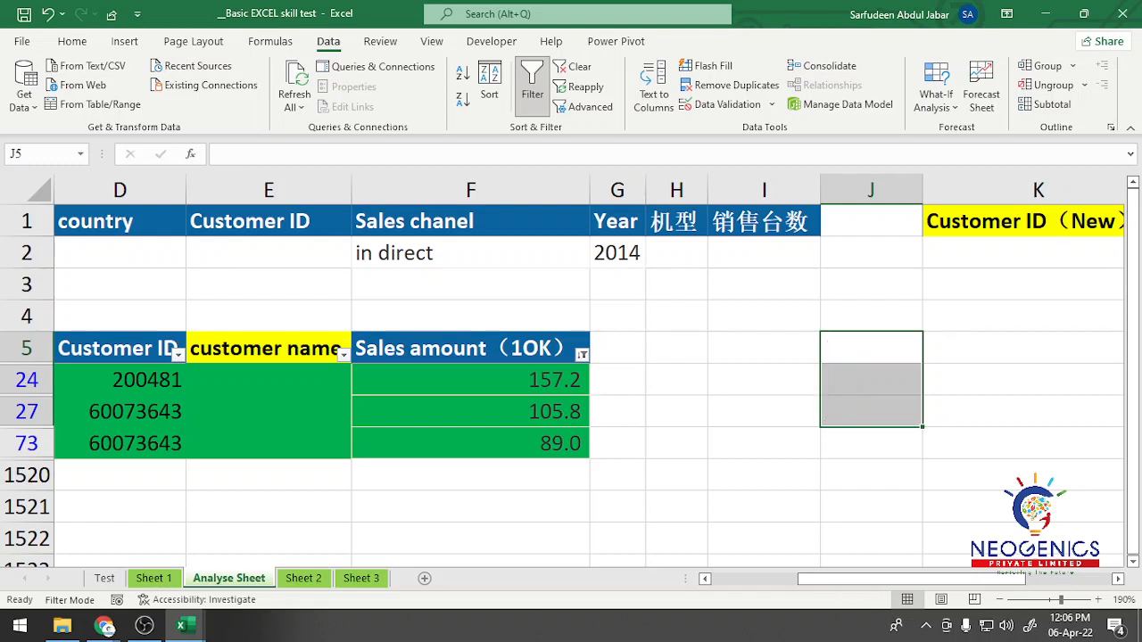
Step: Enter "Jan" in cell K5 of Analyse Sheet and fill it down through the visible rows to row 1520
{"action": "left_click", "coordinate": [1023, 348]}
{"action": "type", "text": "Jan"}
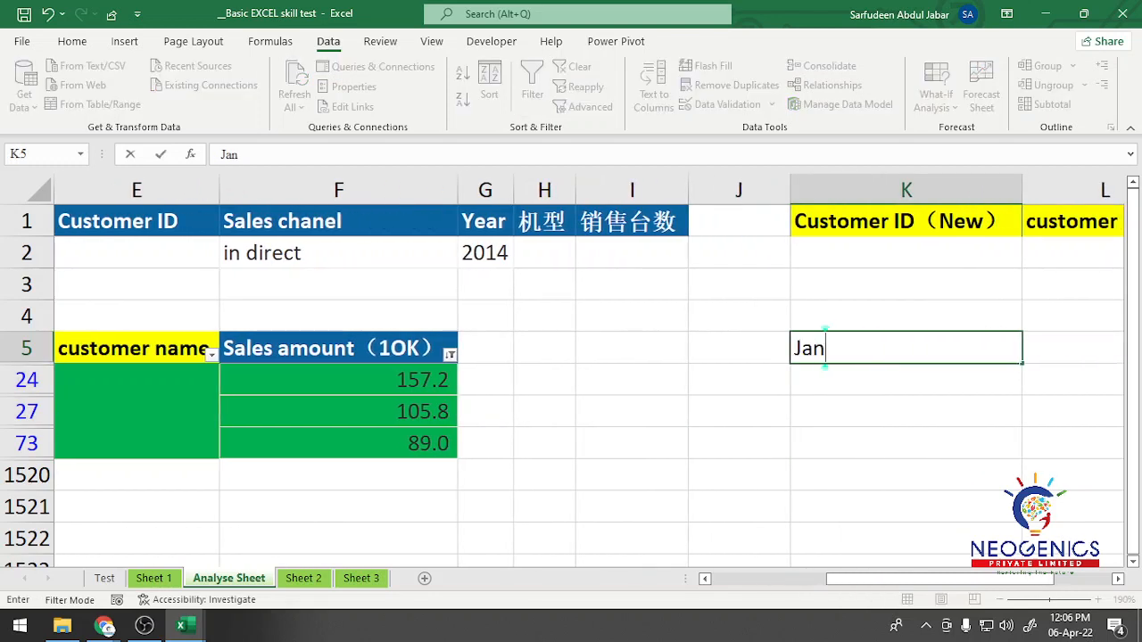
{"action": "key", "text": "Return"}
{"action": "key", "text": "Up"}
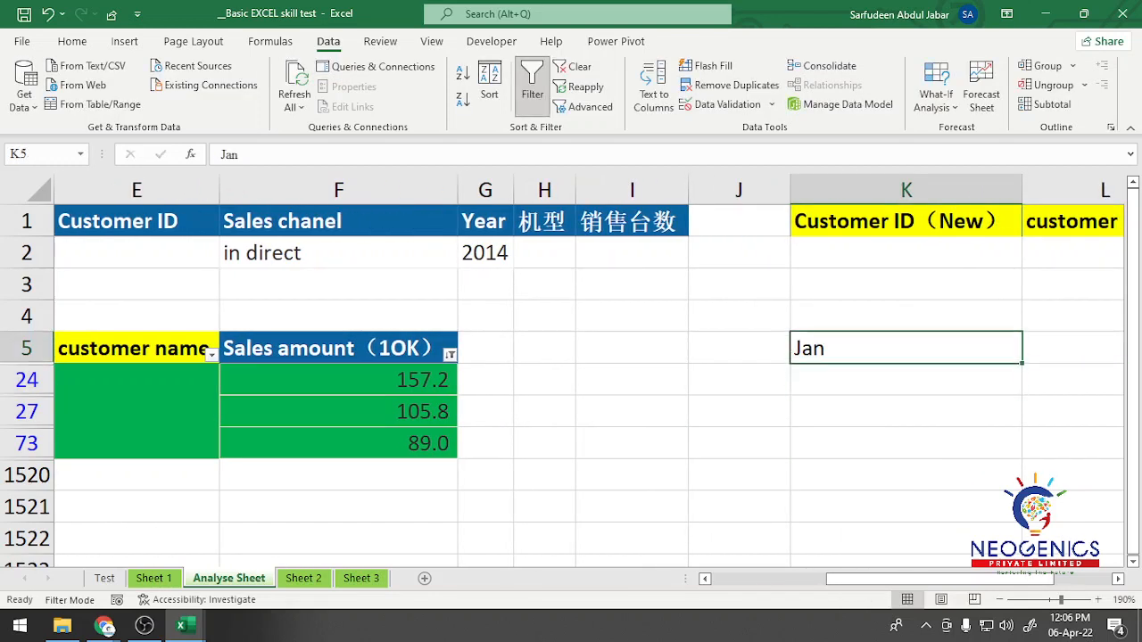
{"action": "left_click_drag", "start_coordinate": [1023, 364], "coordinate": [1026, 482]}
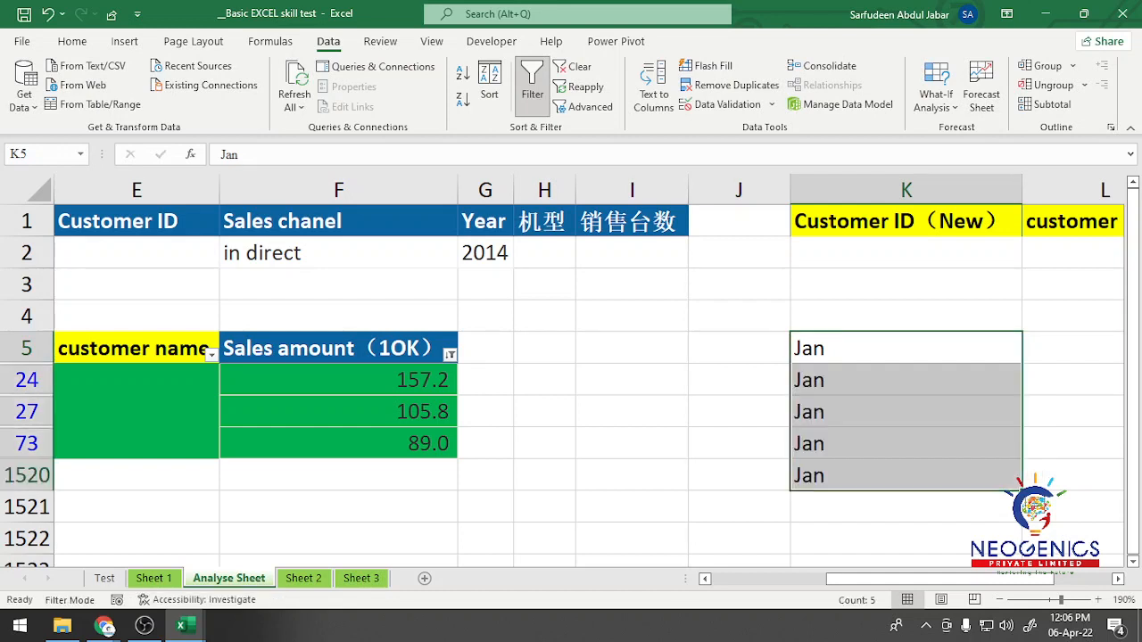
{"action": "key", "text": "Down"}
{"action": "key", "text": "Down"}
{"action": "key", "text": "Down"}
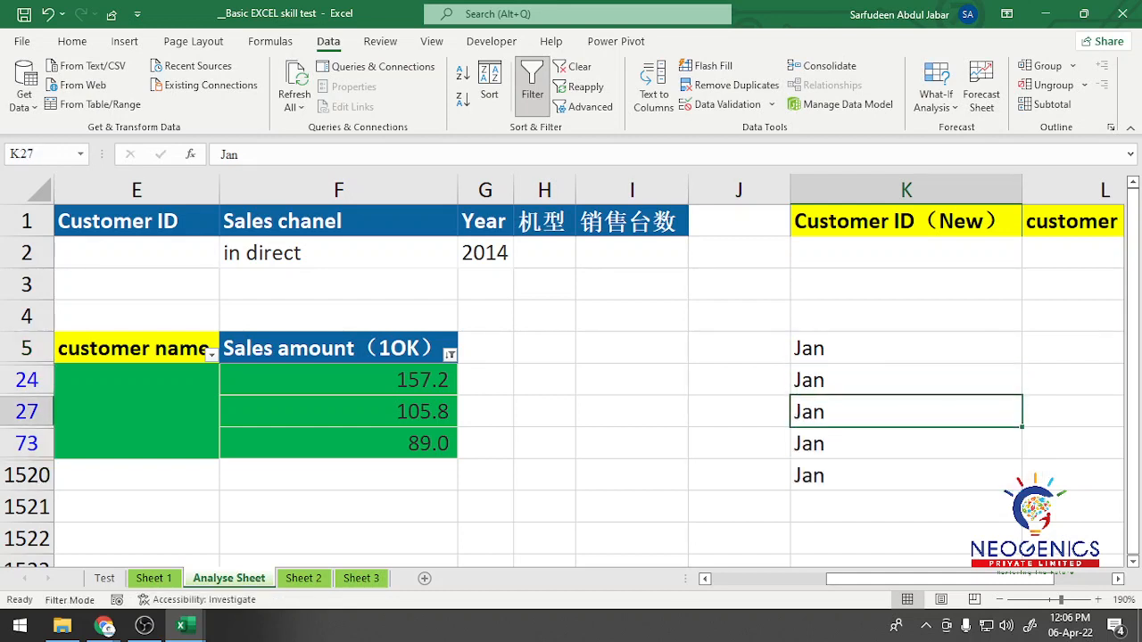
Step: Switch to the Chapter 3.1 workbook, enter "Jan" in cell H5 and fill the month series down to H16
{"action": "mouse_move", "coordinate": [181, 626]}
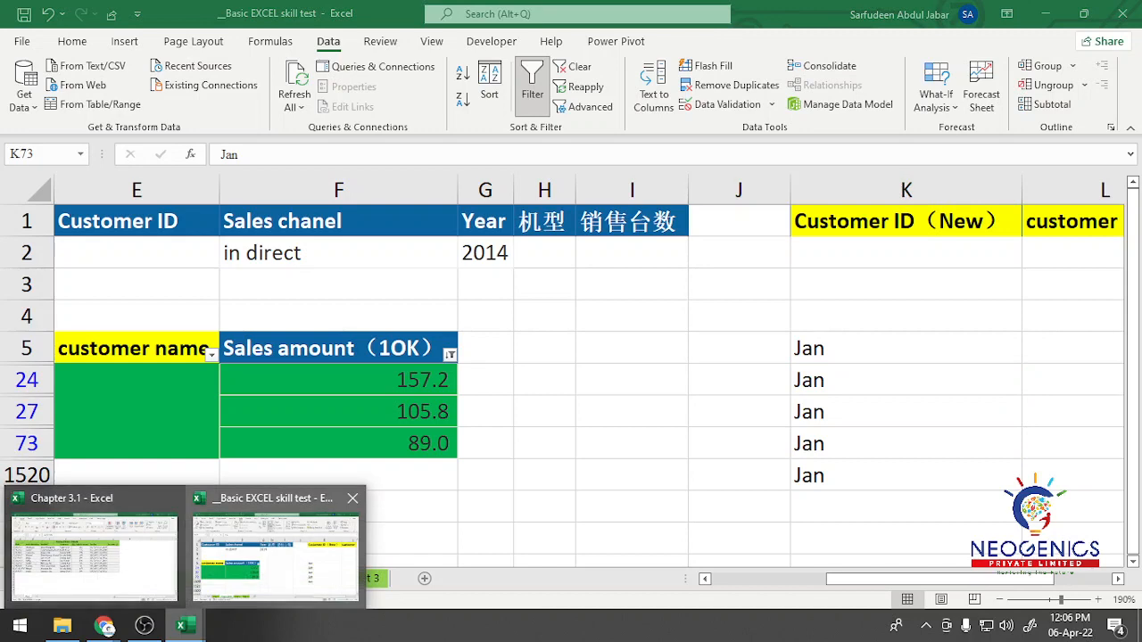
{"action": "left_click", "coordinate": [94, 544]}
{"action": "left_click", "coordinate": [816, 276]}
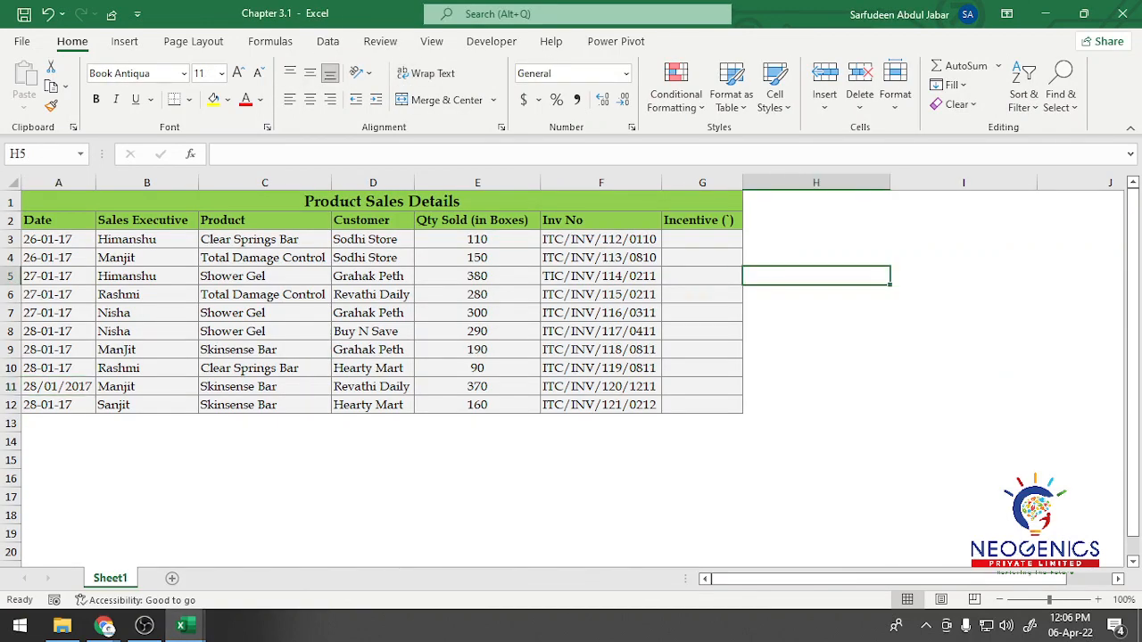
{"action": "type", "text": "Jan"}
{"action": "key", "text": "Return"}
{"action": "key", "text": "Up"}
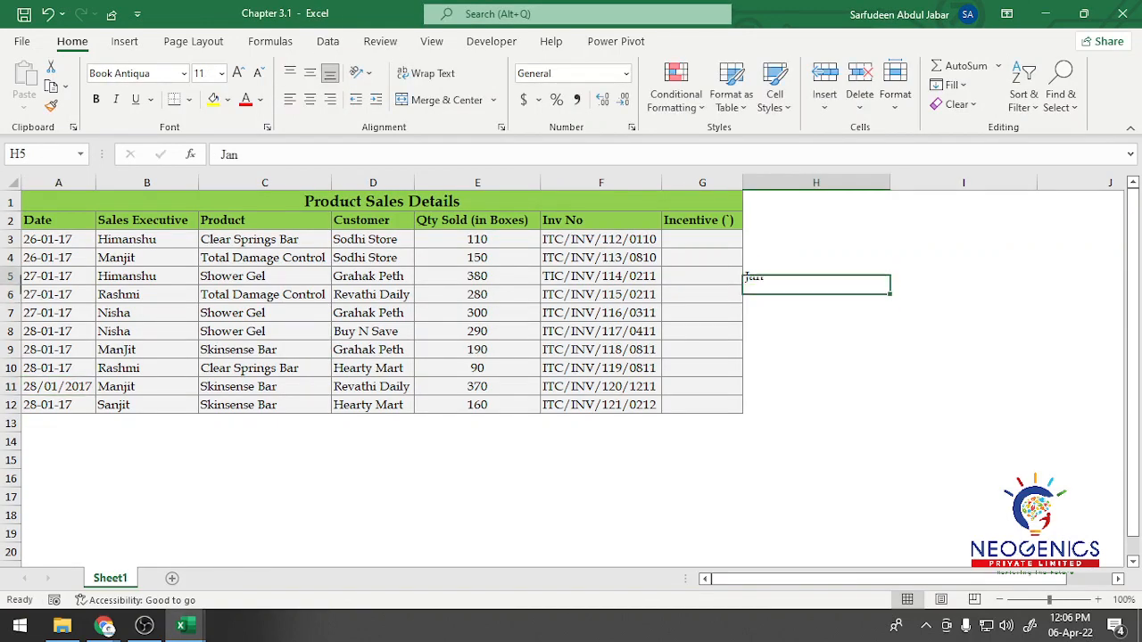
{"action": "left_click_drag", "start_coordinate": [889, 284], "coordinate": [893, 486]}
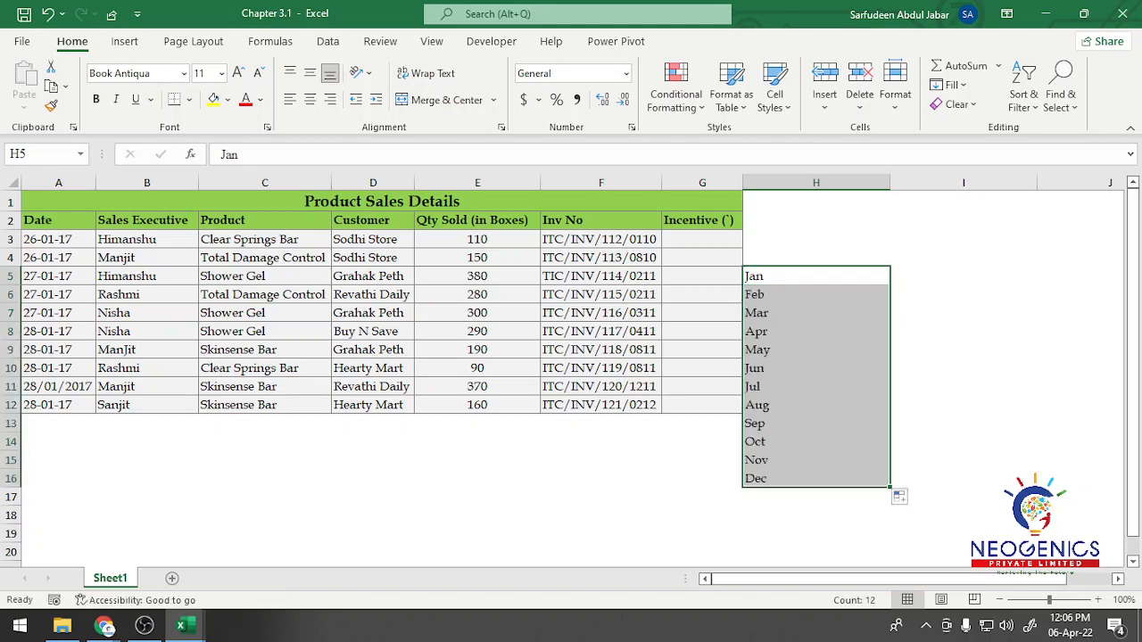
{"action": "mouse_move", "coordinate": [181, 626]}
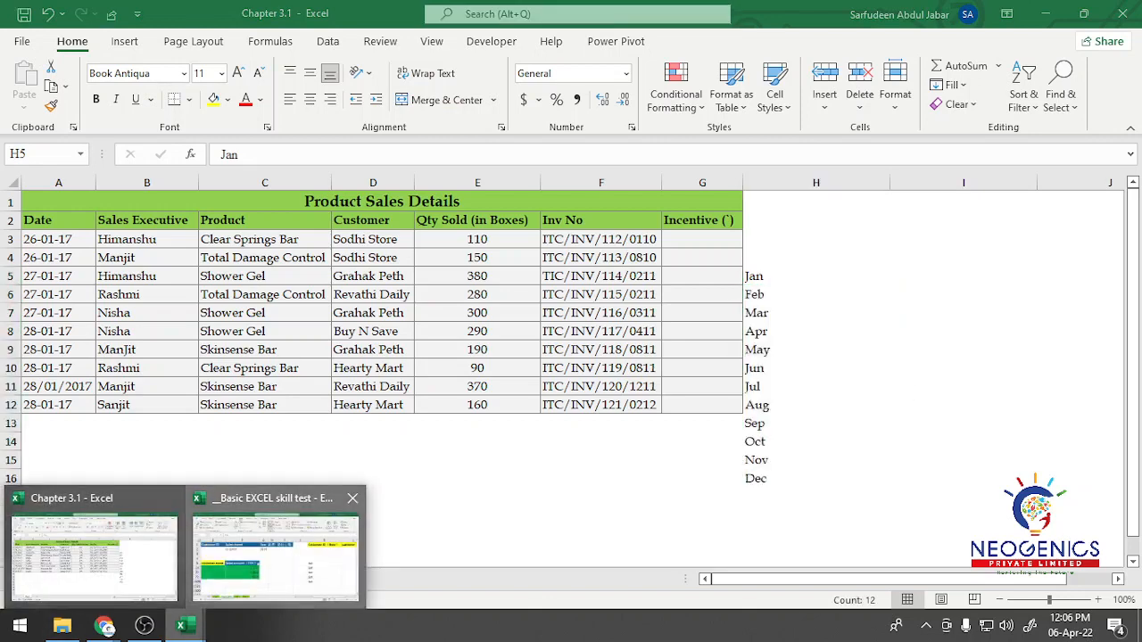
Step: Switch to the Basic EXCEL skill test workbook and view the Quick Analysis options for the filled range K5:K1520
{"action": "left_click", "coordinate": [280, 578]}
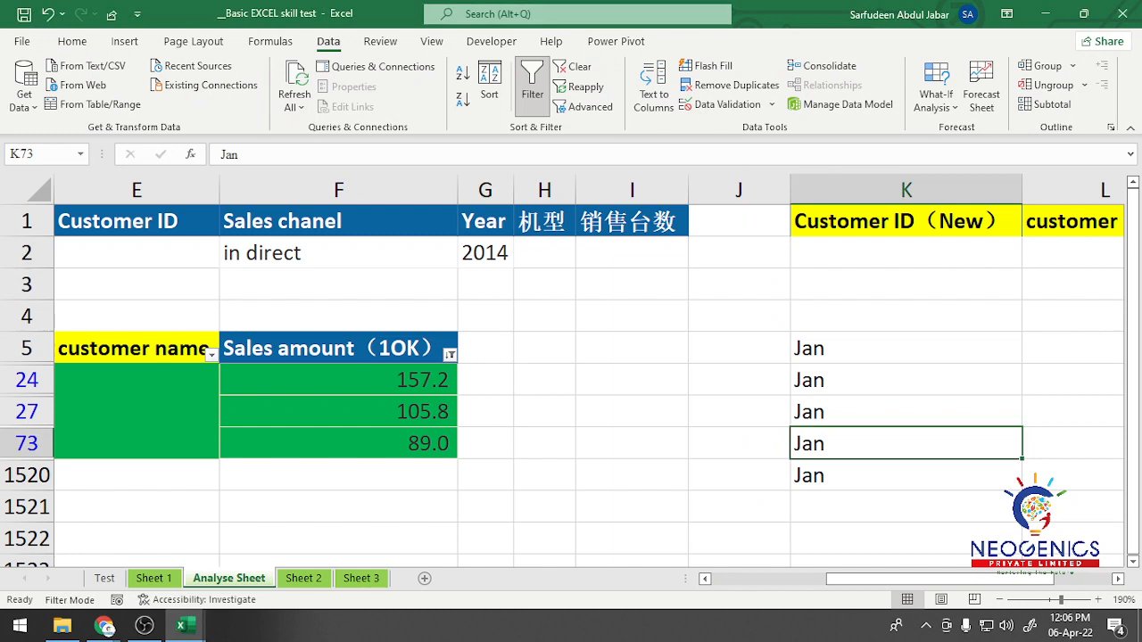
{"action": "left_click_drag", "start_coordinate": [905, 349], "coordinate": [906, 476]}
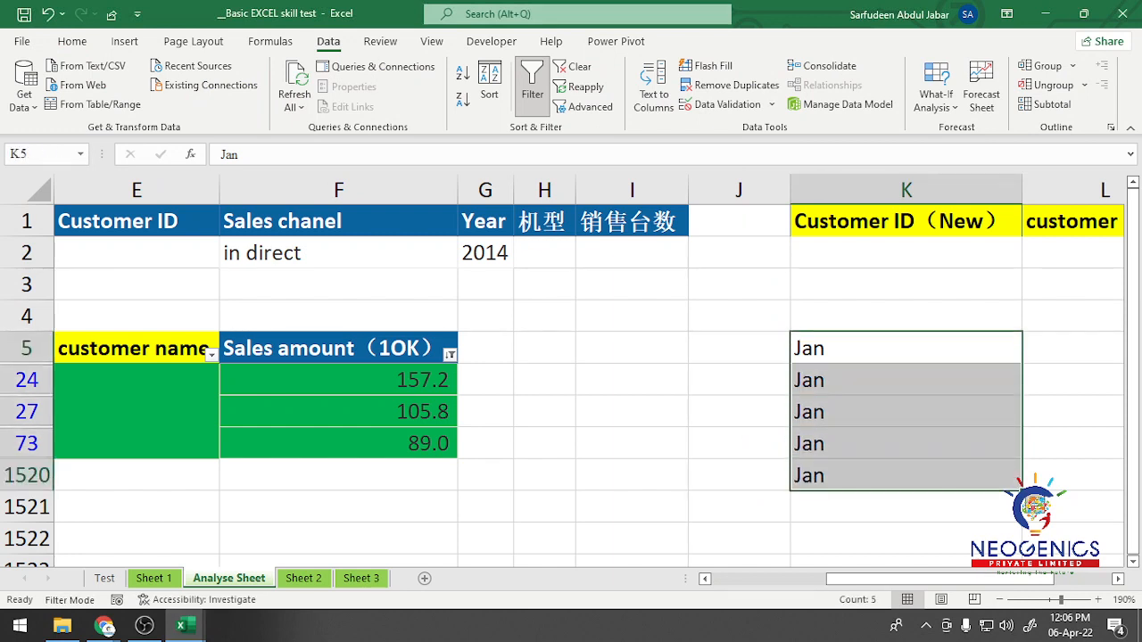
{"action": "left_click", "coordinate": [1035, 503]}
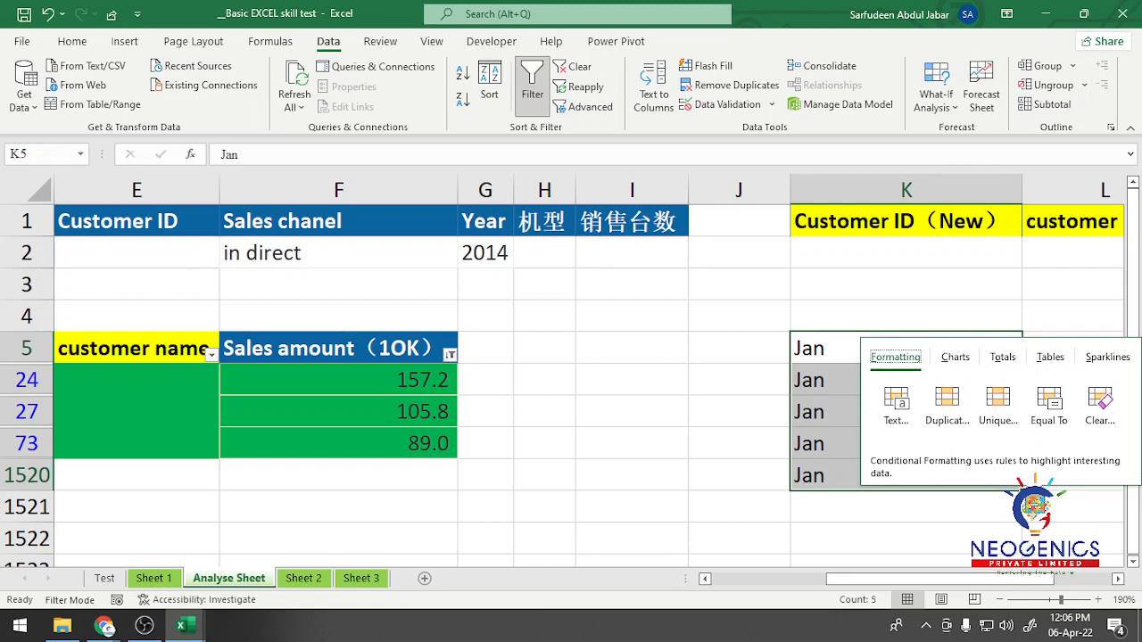
Step: Return to the Chapter 3.1 workbook and examine the Auto Fill options offered for the month series in column H
{"action": "mouse_move", "coordinate": [181, 625]}
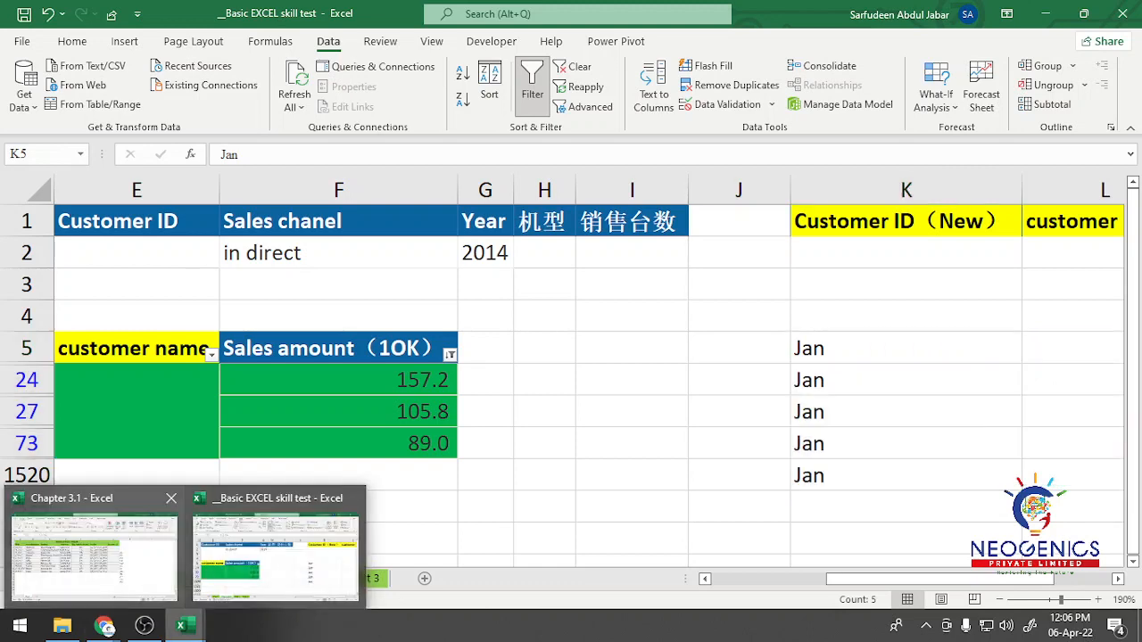
{"action": "left_click", "coordinate": [94, 549]}
{"action": "left_click", "coordinate": [901, 497]}
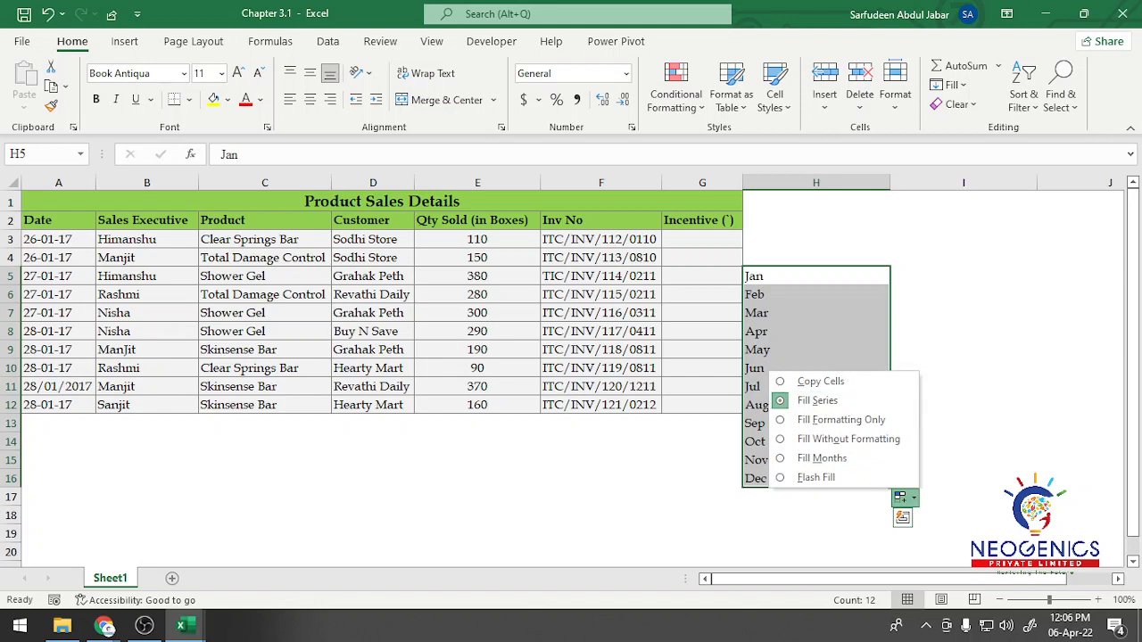
{"action": "left_click", "coordinate": [757, 479]}
Step: Clear the month series from H5:H17 in the Chapter 3.1 workbook
{"action": "left_click", "coordinate": [816, 350]}
{"action": "left_click_drag", "start_coordinate": [816, 276], "coordinate": [815, 497]}
{"action": "key", "text": "Delete"}
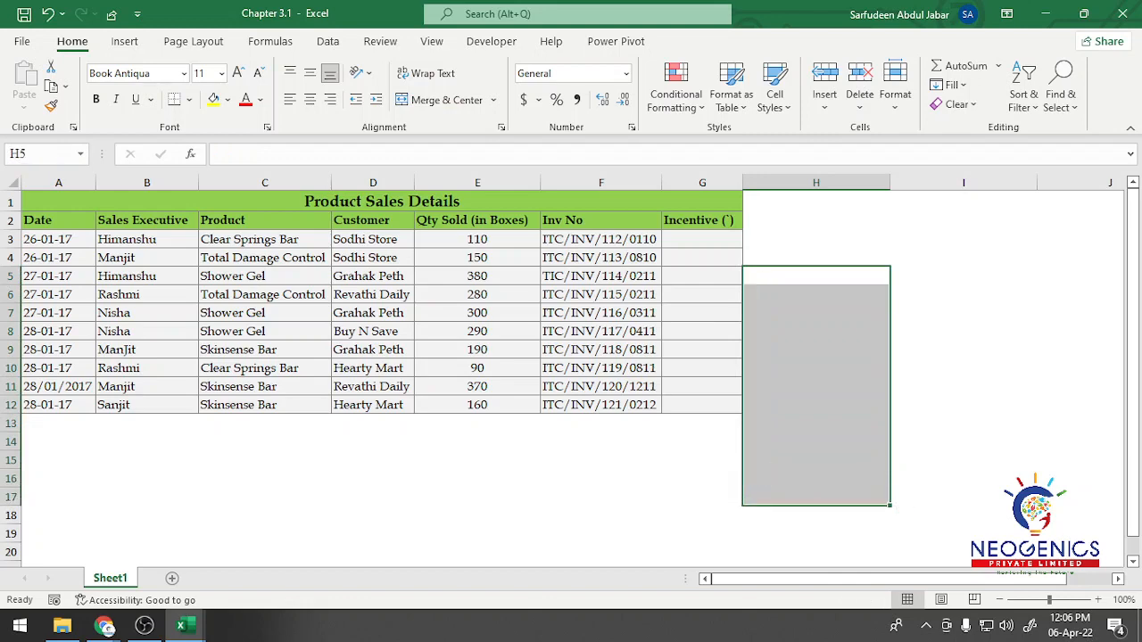
{"action": "left_click", "coordinate": [265, 460]}
Step: Switch back to the Basic EXCEL skill test workbook and check which Fill commands are available for K5:K1520
{"action": "left_click", "coordinate": [186, 626]}
{"action": "left_click", "coordinate": [318, 555]}
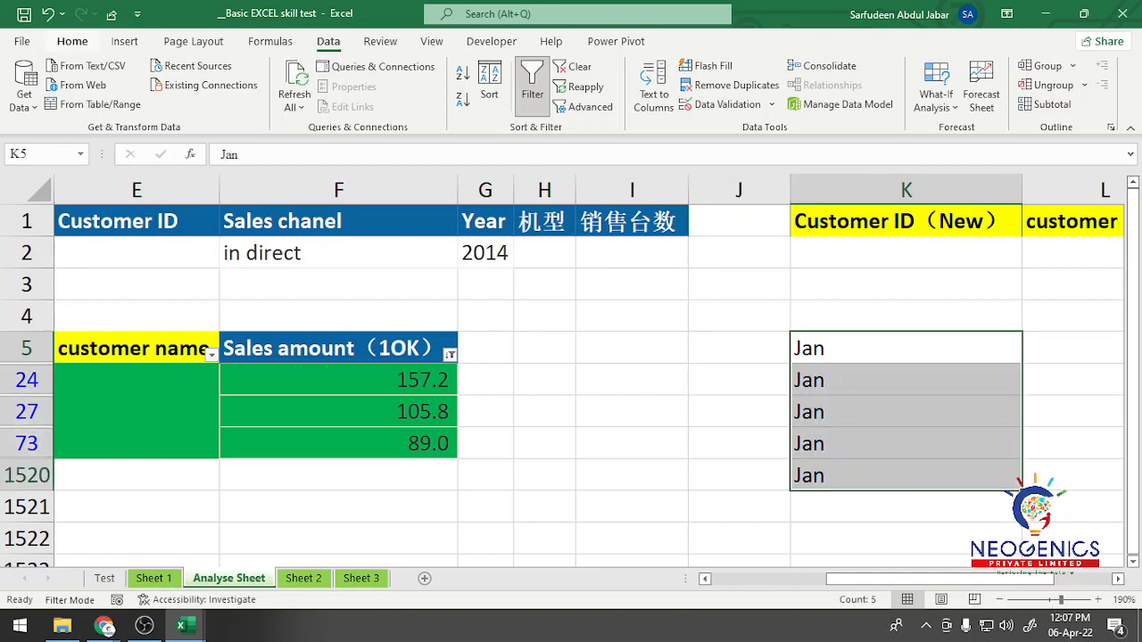
{"action": "left_click", "coordinate": [72, 41]}
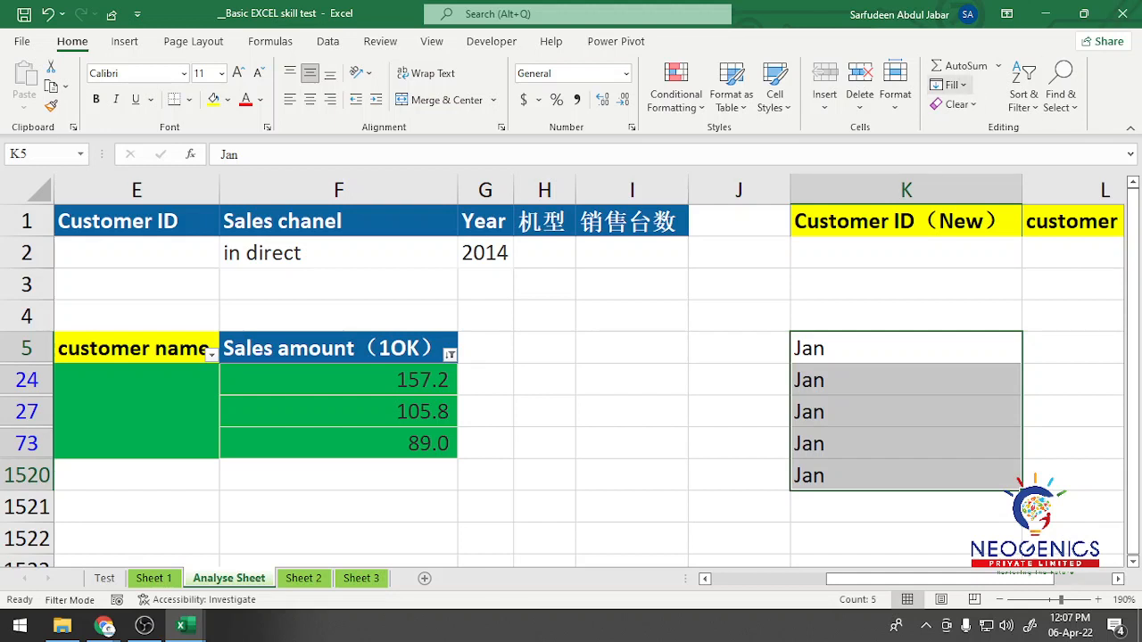
{"action": "left_click", "coordinate": [949, 84]}
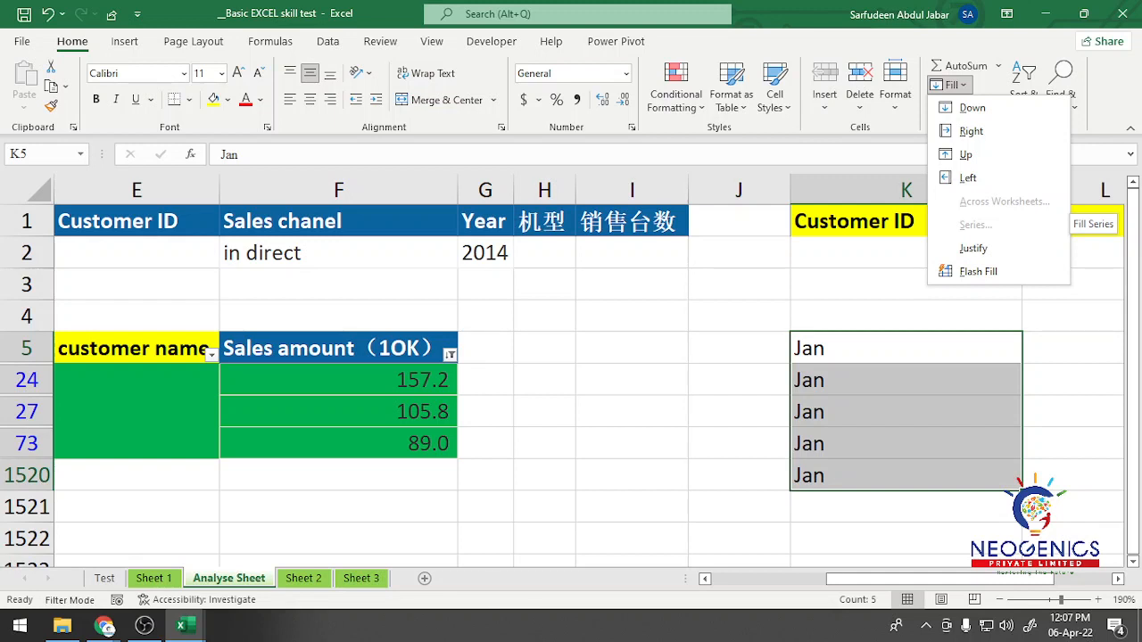
{"action": "key", "text": "Escape"}
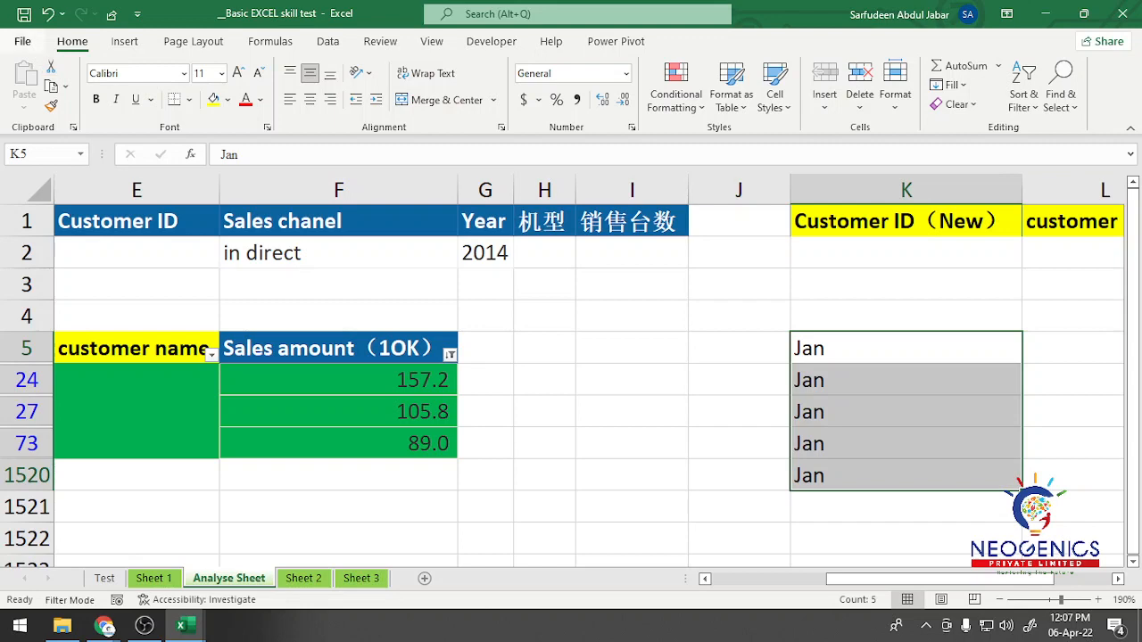
Step: Review the custom lists in Excel's advanced options, and close both dialogs without changes
{"action": "key", "text": "alt+f"}
{"action": "left_click", "coordinate": [52, 548]}
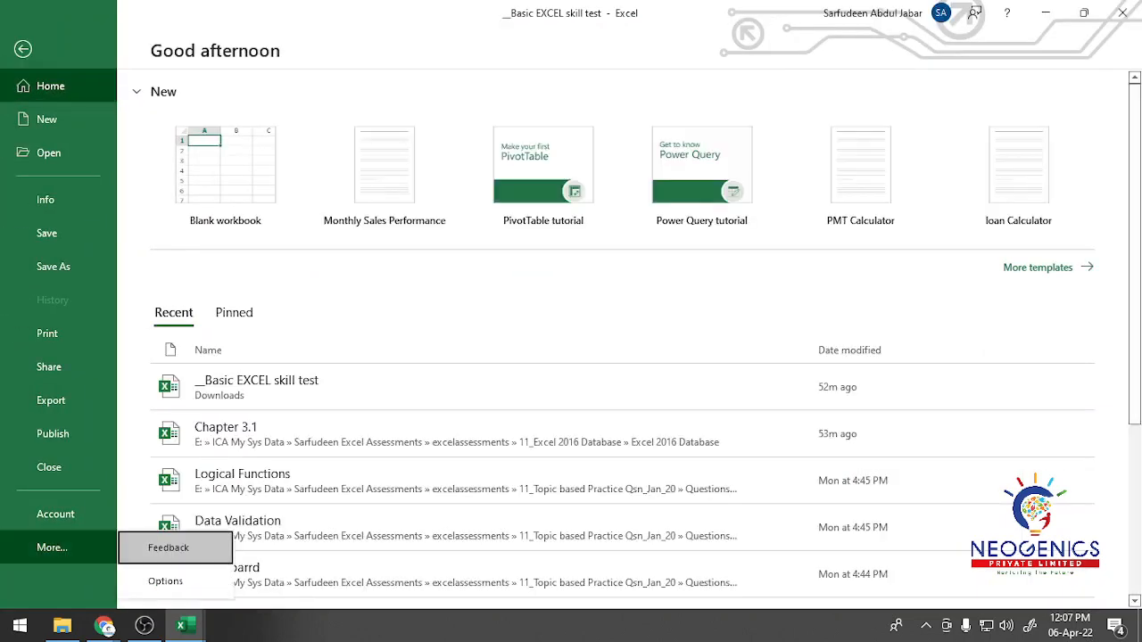
{"action": "left_click", "coordinate": [166, 582]}
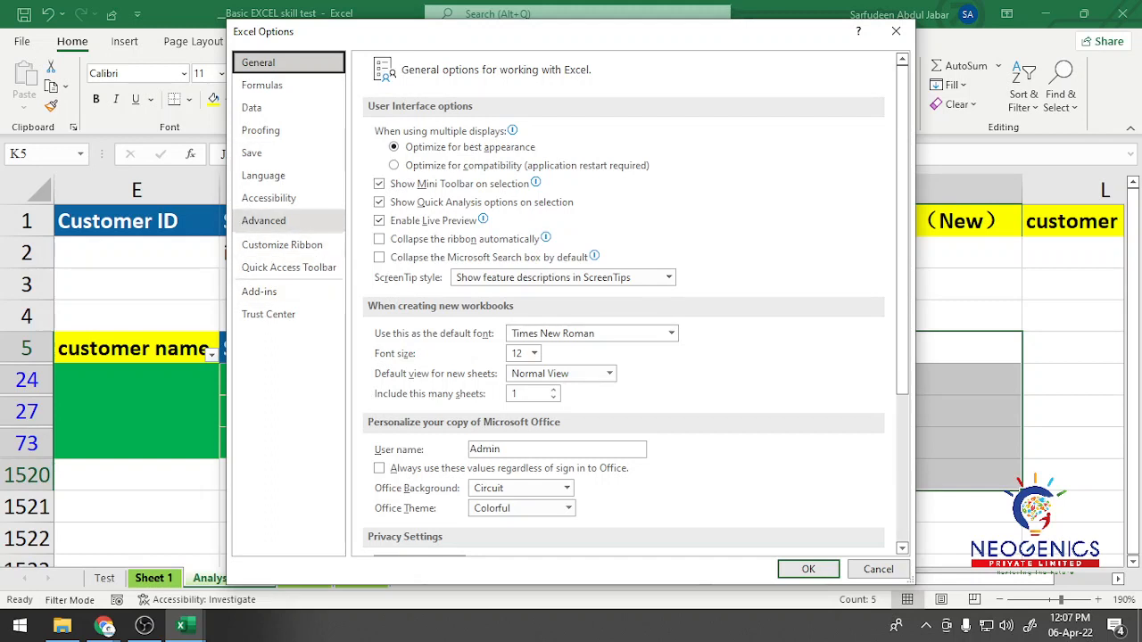
{"action": "left_click", "coordinate": [263, 221]}
{"action": "scroll", "coordinate": [625, 303], "scroll_direction": "down", "scroll_amount": 15}
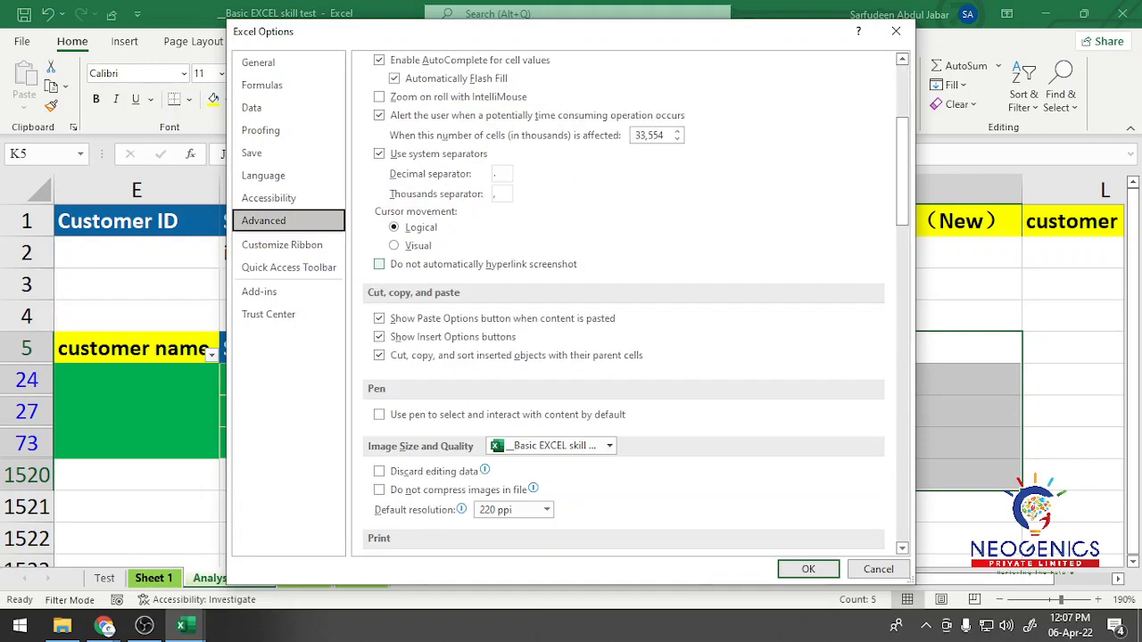
{"action": "scroll", "coordinate": [625, 303], "scroll_direction": "down", "scroll_amount": 20}
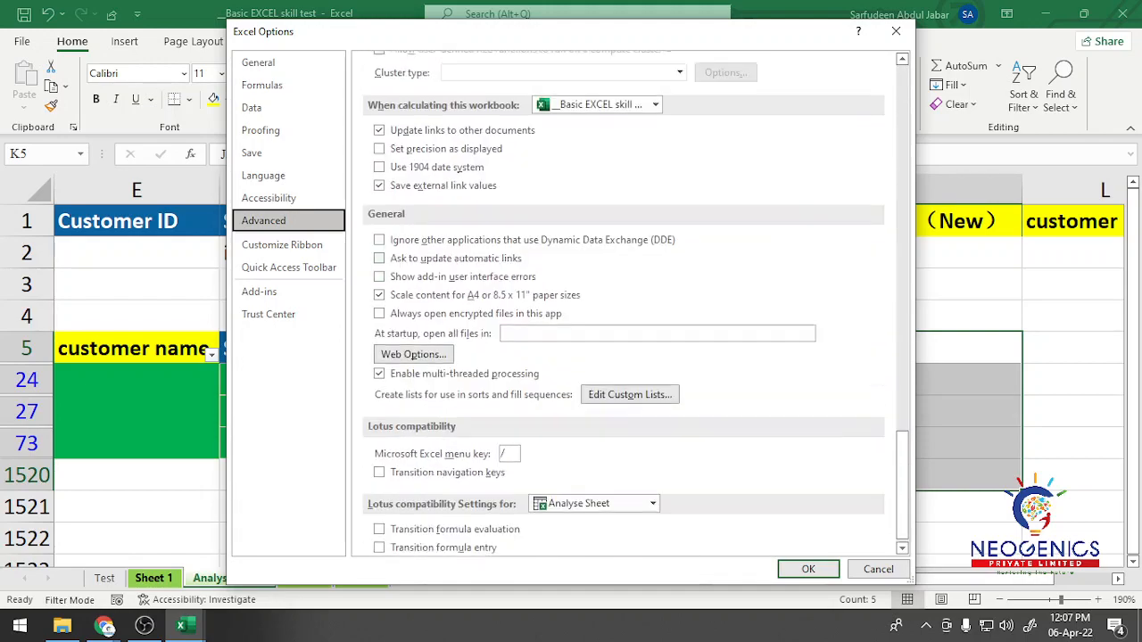
{"action": "left_click", "coordinate": [630, 384]}
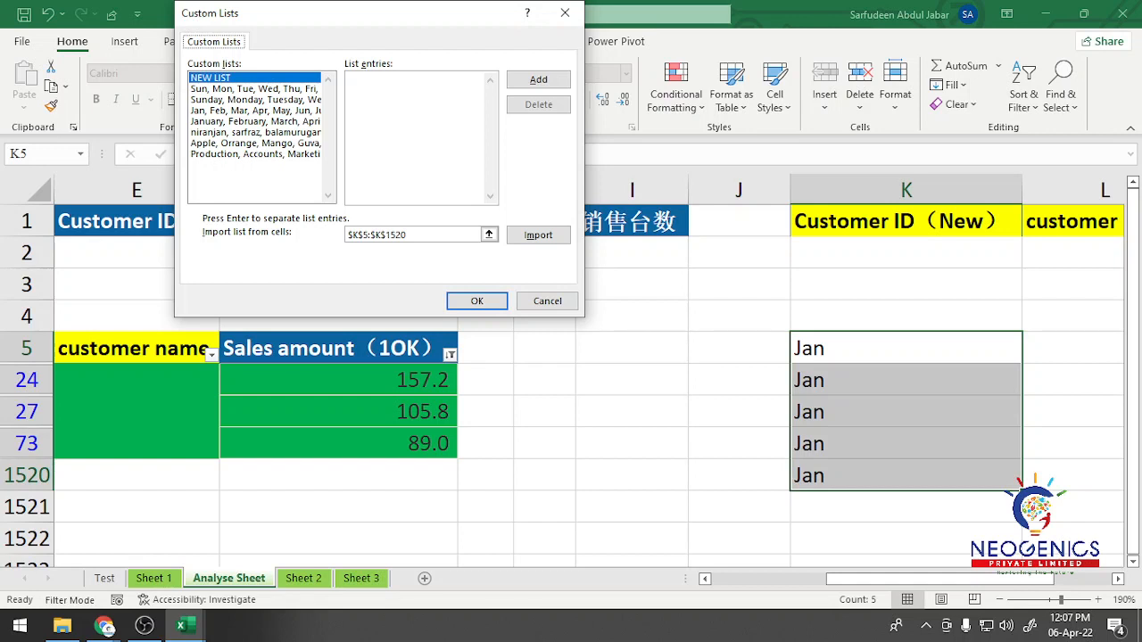
{"action": "left_click", "coordinate": [565, 12]}
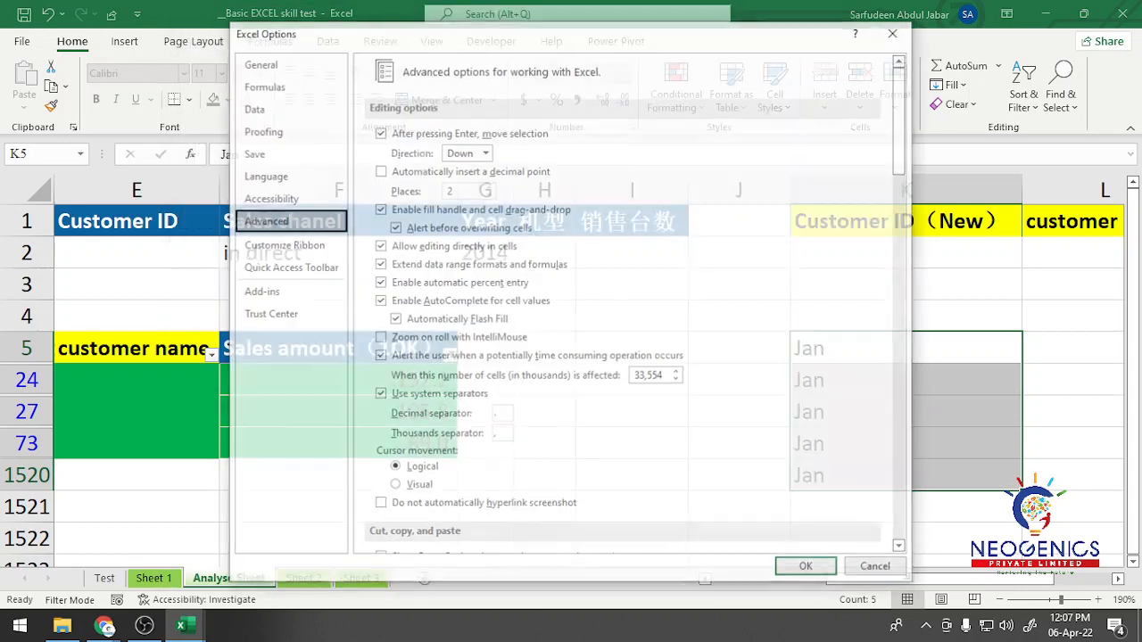
{"action": "key", "text": "Escape"}
Step: Clear the "Jan" entries from K4:K1522 on Analyse Sheet
{"action": "left_click_drag", "start_coordinate": [905, 316], "coordinate": [905, 538]}
{"action": "key", "text": "Delete"}
Step: Enter "Jan" in cell J1523 below the filtered rows and fill it down to J1529
{"action": "scroll", "coordinate": [739, 316], "scroll_direction": "down", "scroll_amount": 4}
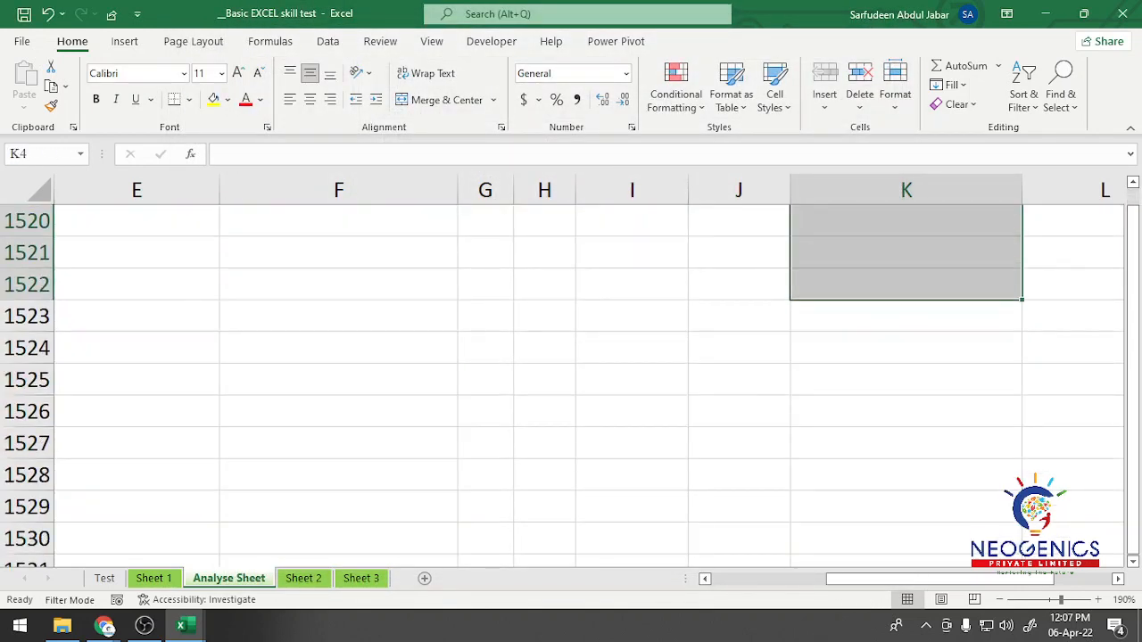
{"action": "left_click", "coordinate": [739, 315]}
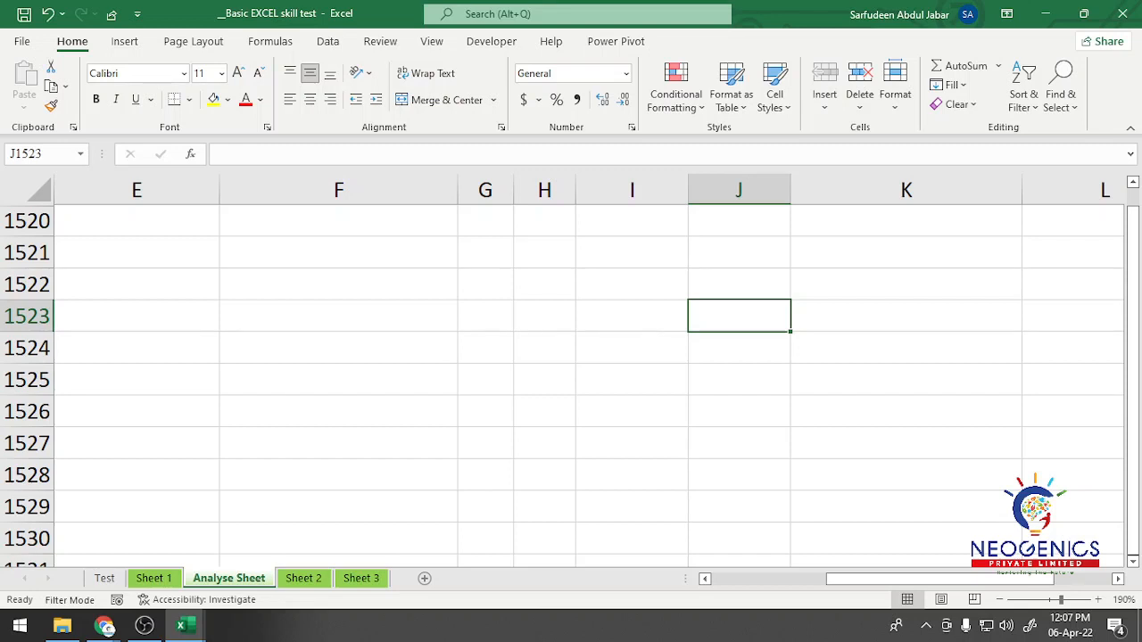
{"action": "type", "text": "Jan"}
{"action": "key", "text": "Return"}
{"action": "left_click", "coordinate": [739, 316]}
{"action": "left_click_drag", "start_coordinate": [791, 332], "coordinate": [791, 520]}
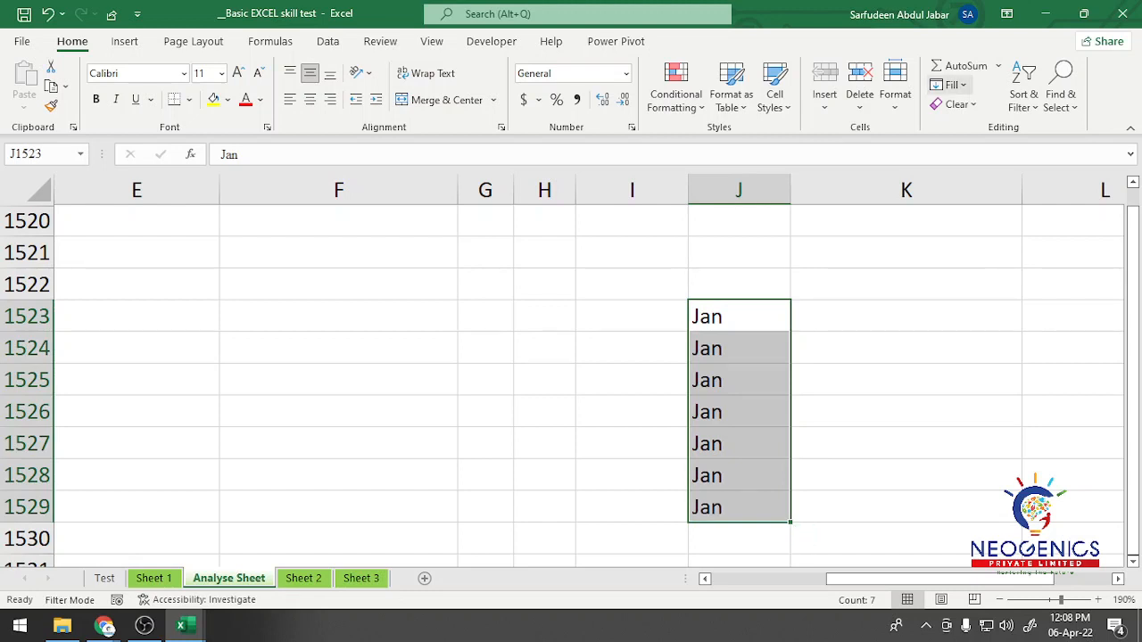
Step: Check the available Fill commands for J1523:J1529, and clear the "Jan" entries from that range
{"action": "left_click", "coordinate": [950, 85]}
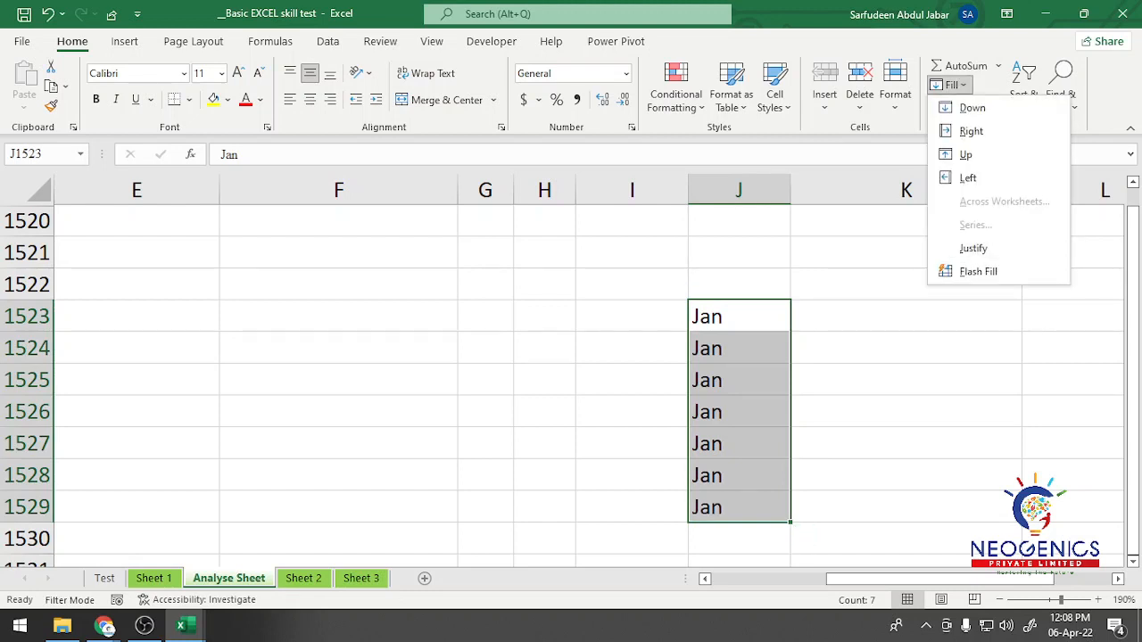
{"action": "key", "text": "Escape"}
{"action": "left_click_drag", "start_coordinate": [739, 317], "coordinate": [739, 507]}
{"action": "key", "text": "Delete"}
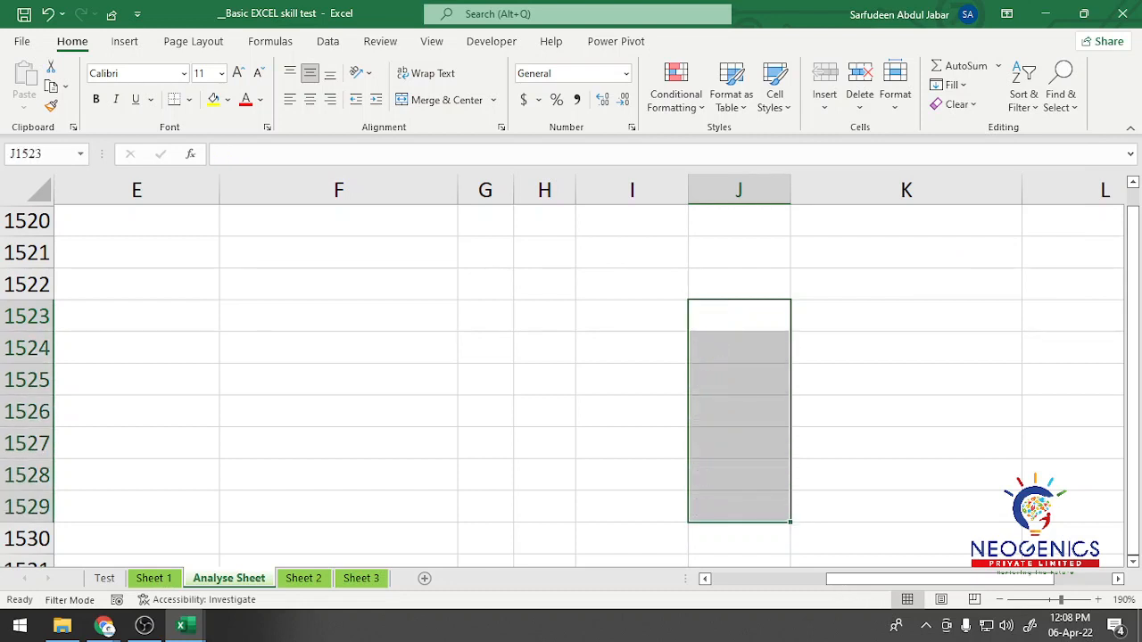
{"action": "left_click", "coordinate": [545, 317]}
{"action": "left_click_drag", "start_coordinate": [1133, 461], "coordinate": [1133, 205]}
{"action": "left_click", "coordinate": [380, 41]}
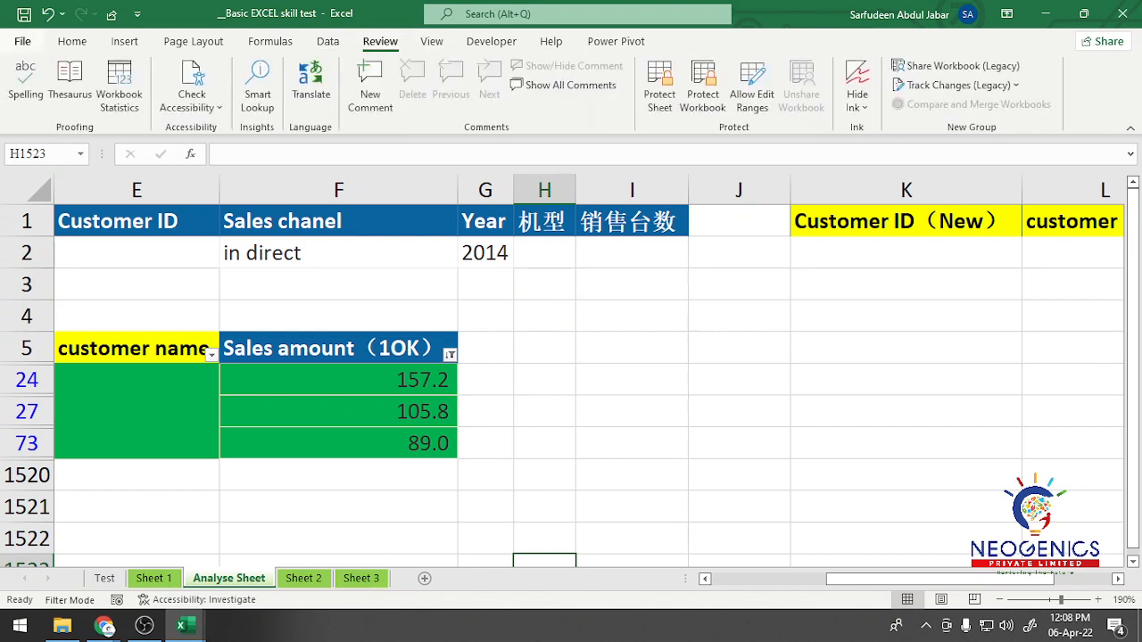
{"action": "left_click", "coordinate": [23, 41]}
{"action": "left_click", "coordinate": [24, 49]}
{"action": "left_click", "coordinate": [632, 316]}
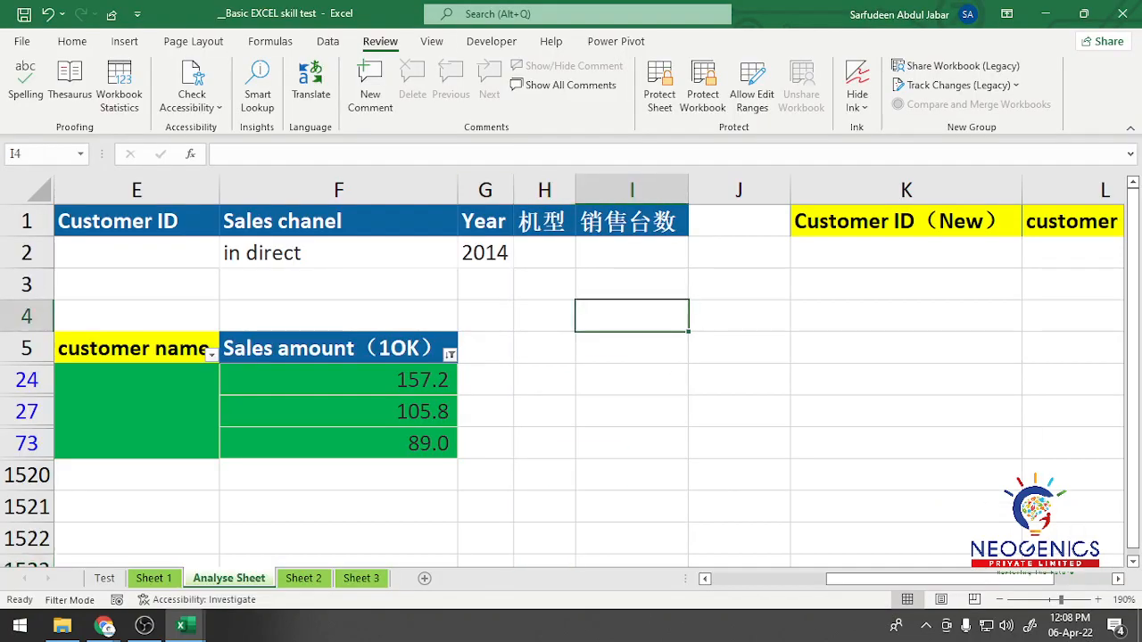
{"action": "key", "text": "Right"}
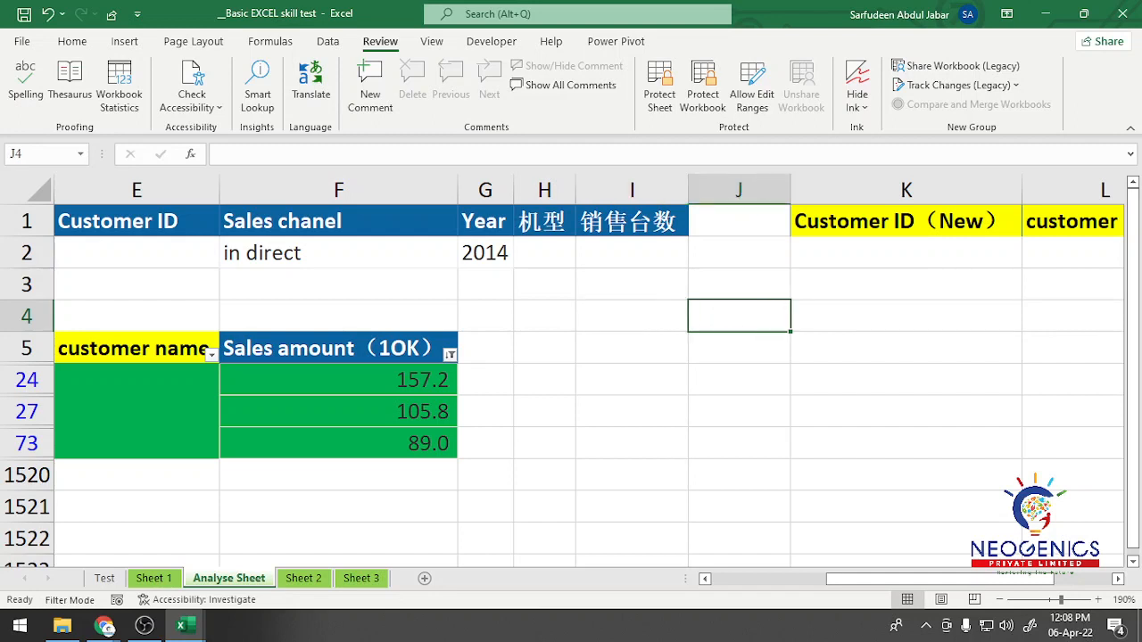
Step: Enter 1 in cell K5 and 2 in K24, and fill both cells down through the visible rows to K1521
{"action": "left_click", "coordinate": [906, 348]}
{"action": "type", "text": "1"}
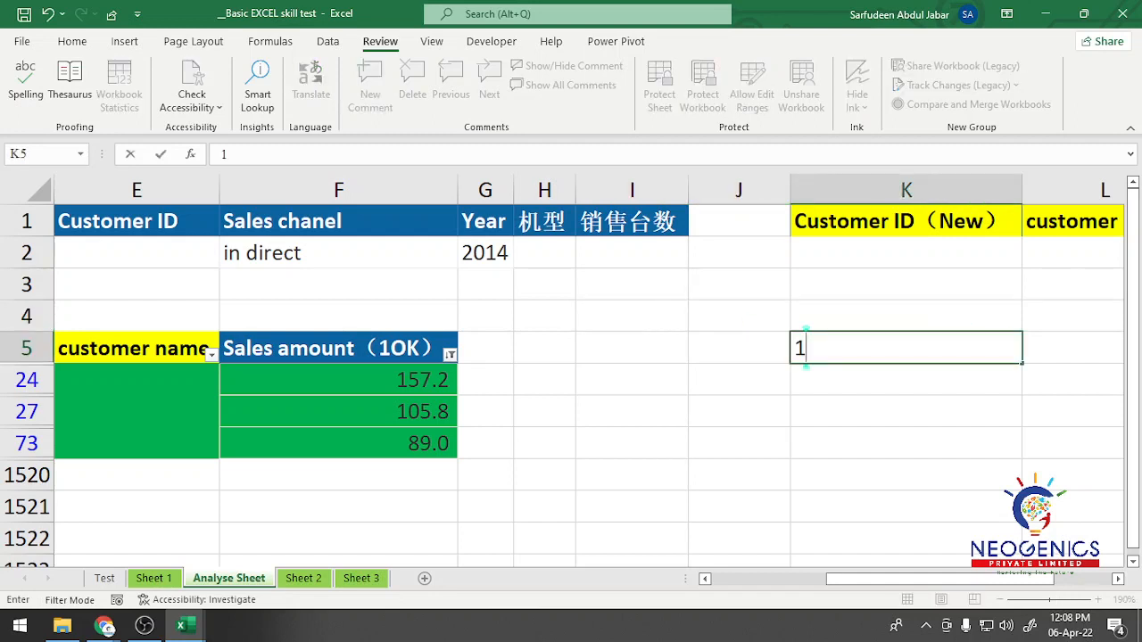
{"action": "key", "text": "Return"}
{"action": "type", "text": "2"}
{"action": "key", "text": "Return"}
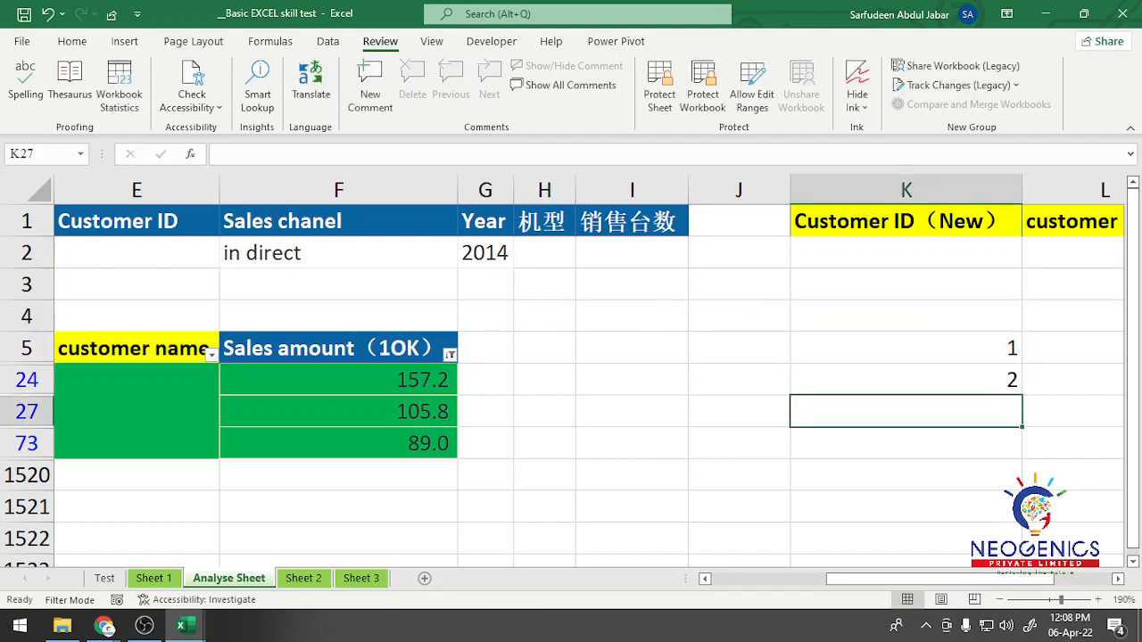
{"action": "left_click_drag", "start_coordinate": [906, 348], "coordinate": [906, 379]}
{"action": "left_click_drag", "start_coordinate": [1023, 393], "coordinate": [1023, 518]}
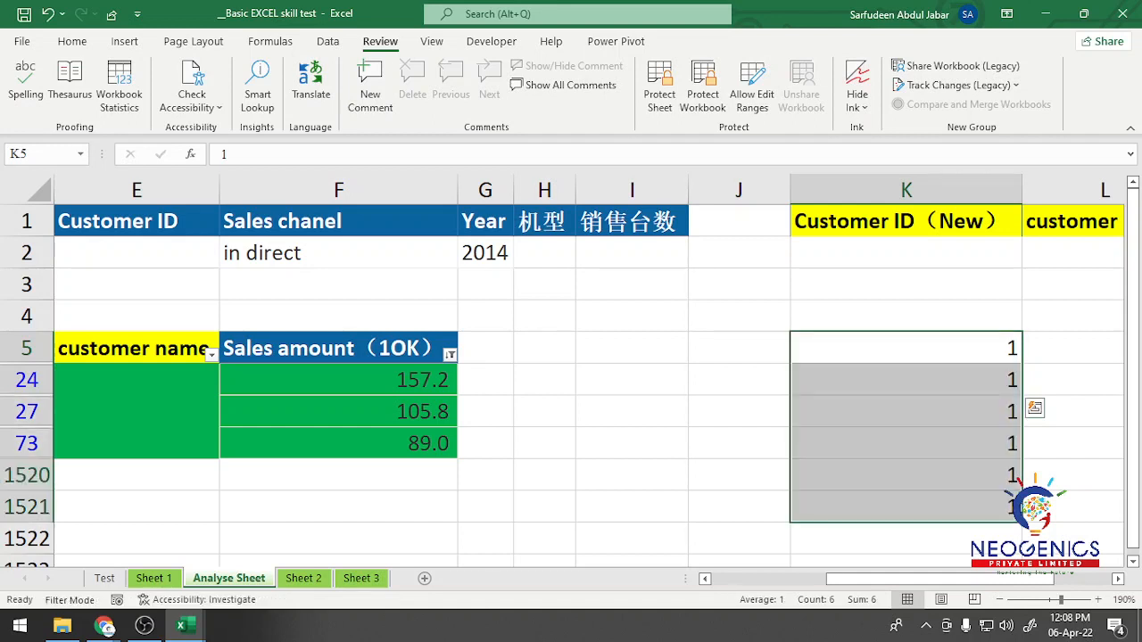
Step: Clear the filled numbers from K5:K1521
{"action": "left_click", "coordinate": [1072, 412]}
{"action": "left_click_drag", "start_coordinate": [905, 349], "coordinate": [905, 507]}
{"action": "key", "text": "Delete"}
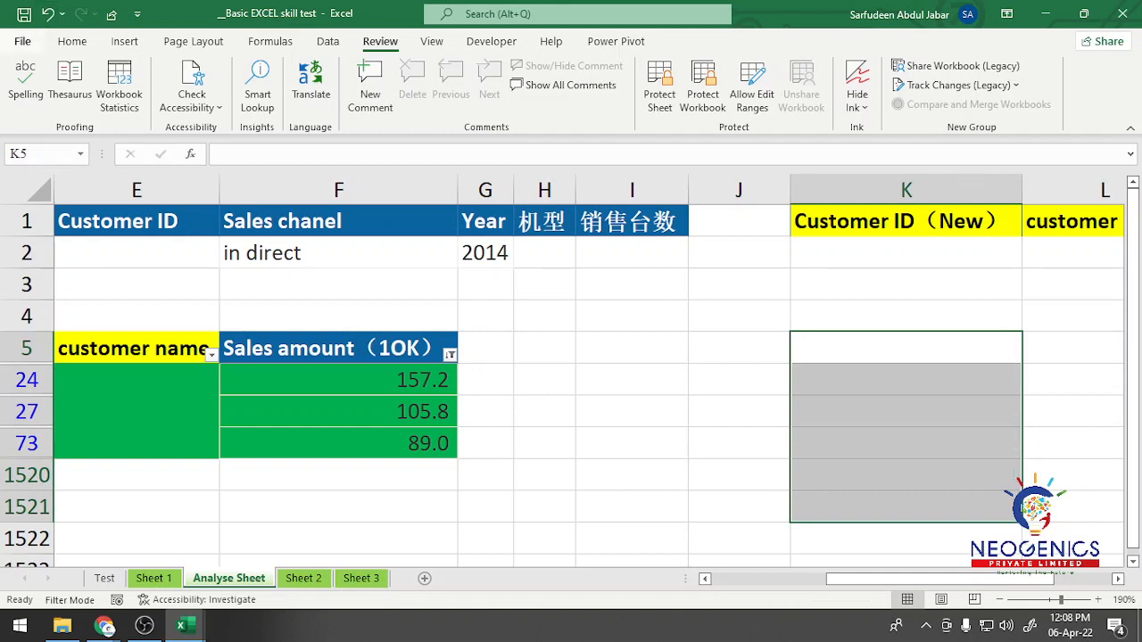
Step: Open the Excel Options and review the General settings for anything that affects filling a series
{"action": "left_click", "coordinate": [21, 41]}
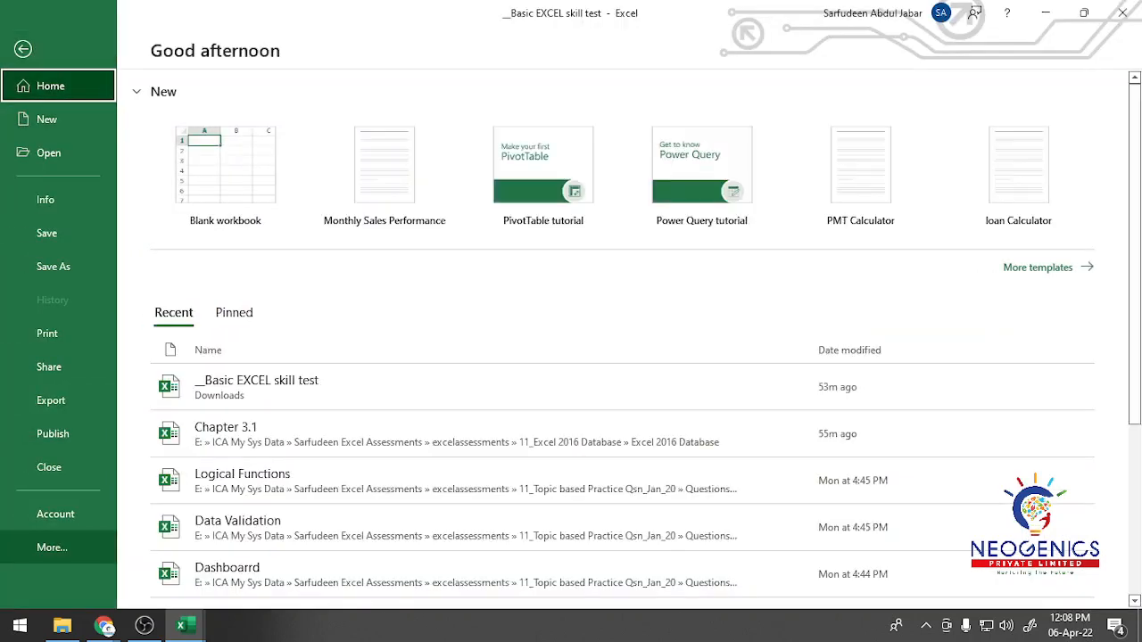
{"action": "left_click", "coordinate": [52, 547]}
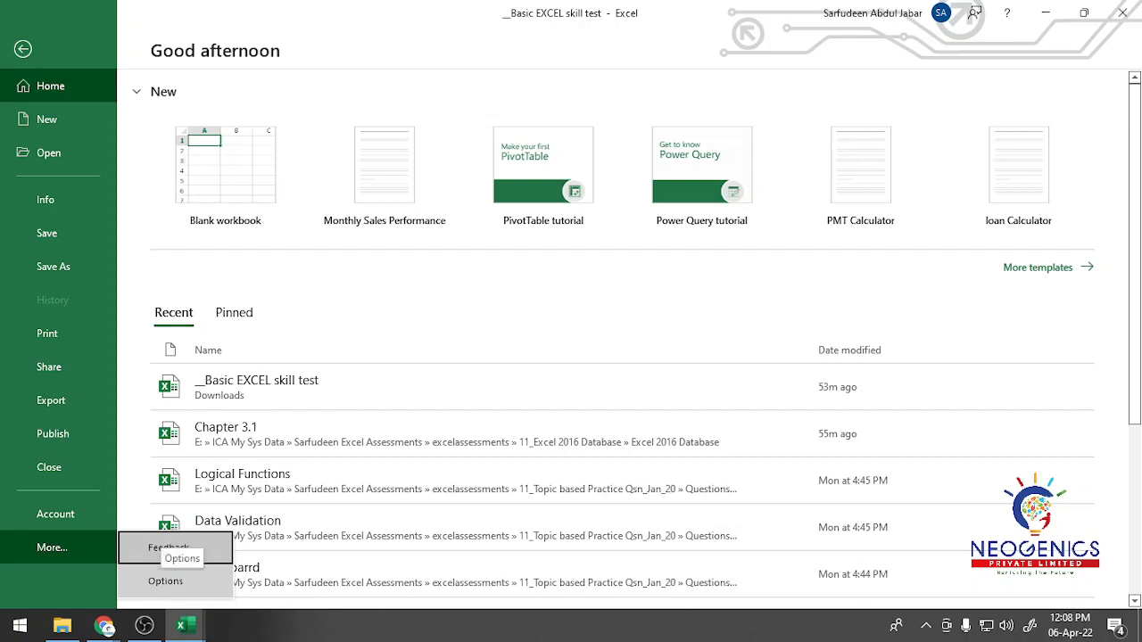
{"action": "left_click", "coordinate": [165, 581]}
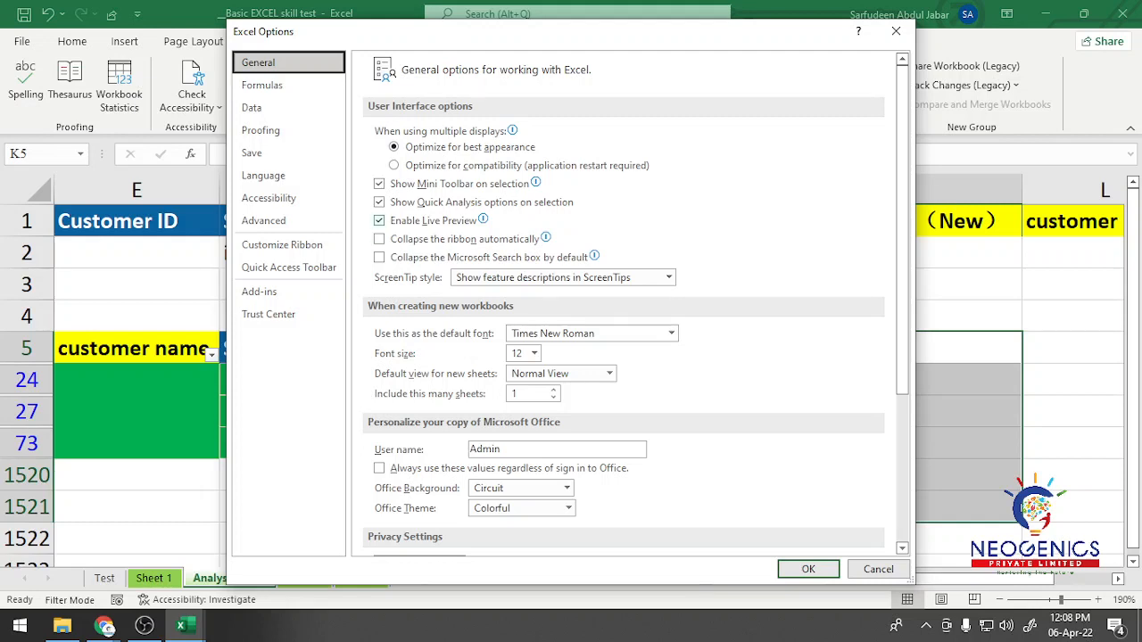
{"action": "scroll", "coordinate": [625, 304], "scroll_direction": "down", "scroll_amount": 3}
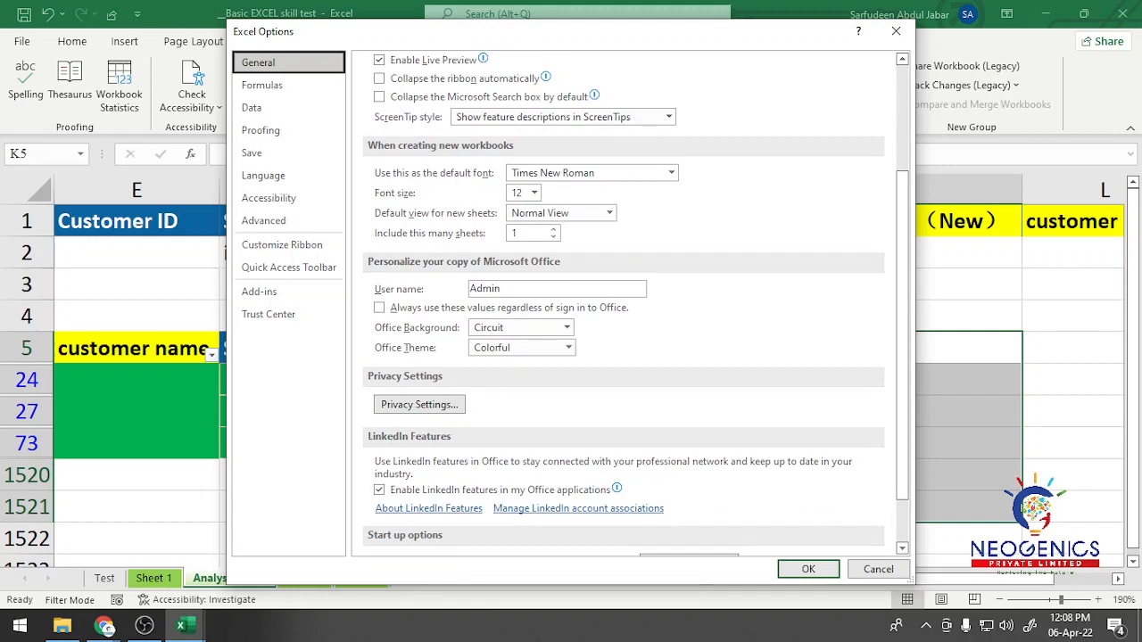
{"action": "scroll", "coordinate": [624, 304], "scroll_direction": "down", "scroll_amount": 1}
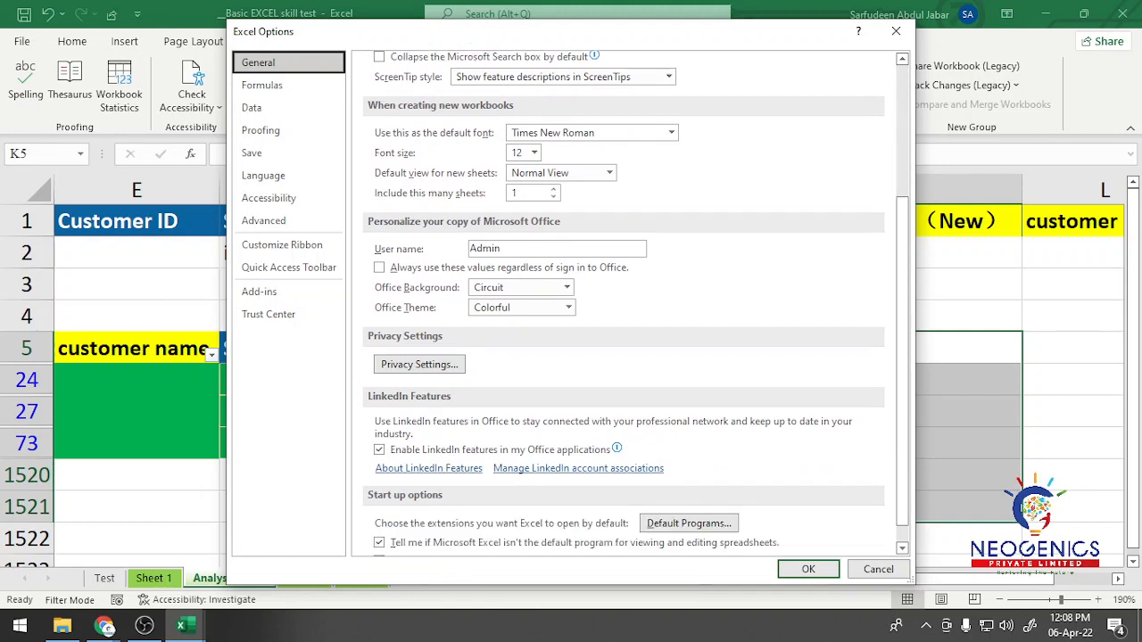
{"action": "scroll", "coordinate": [625, 303], "scroll_direction": "up", "scroll_amount": 5}
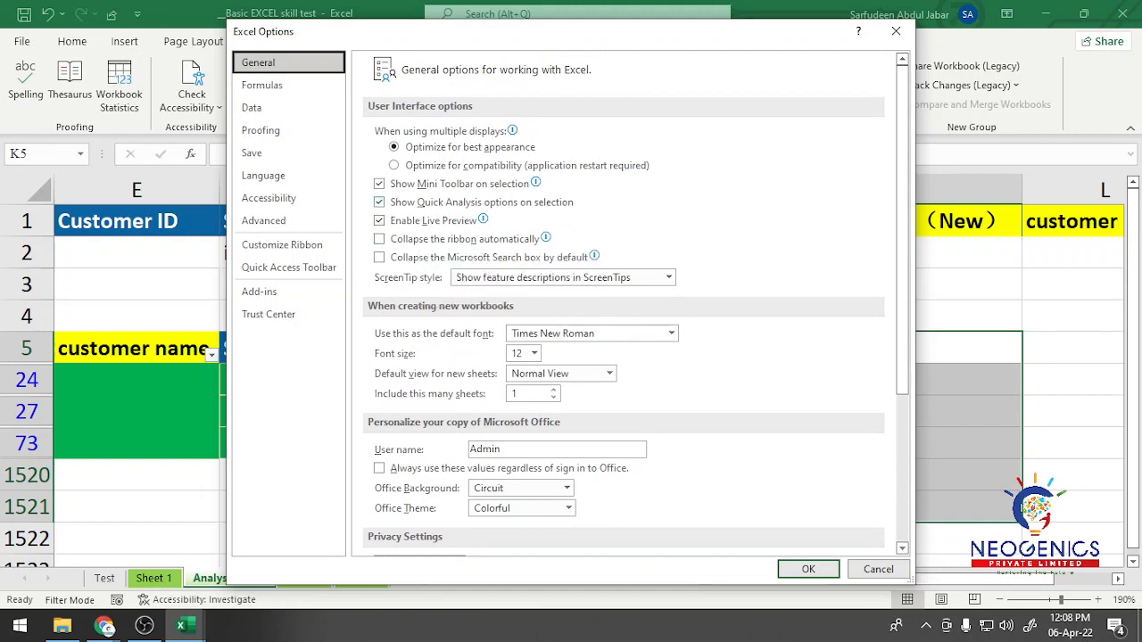
{"action": "scroll", "coordinate": [624, 303], "scroll_direction": "down", "scroll_amount": 4}
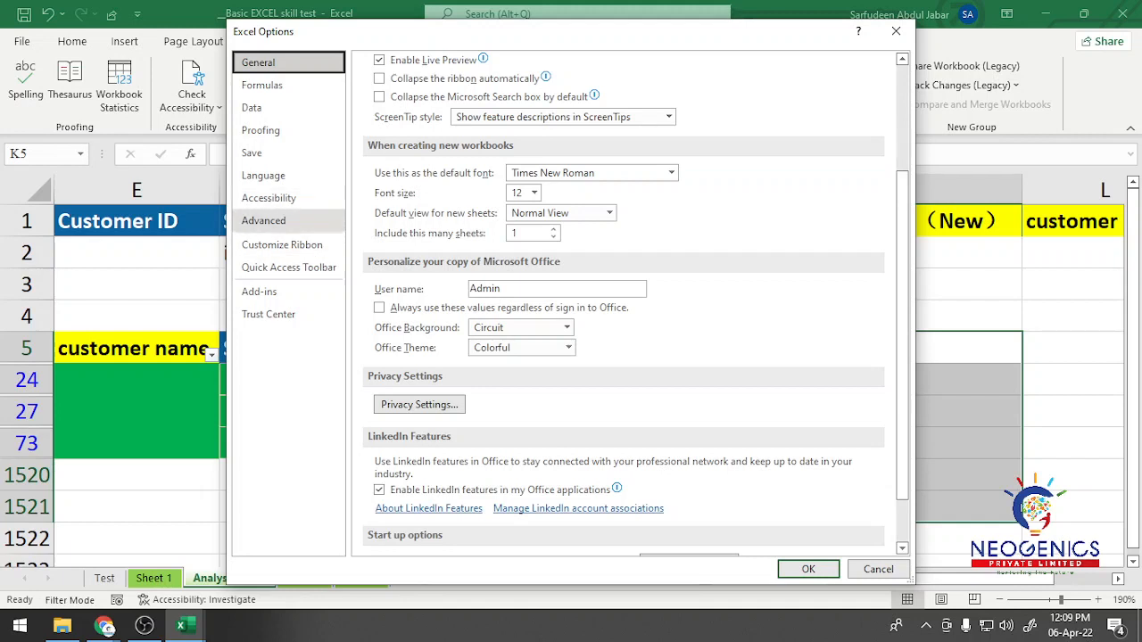
Step: Check the Advanced and Data option categories for settings related to filling cells
{"action": "left_click", "coordinate": [288, 221]}
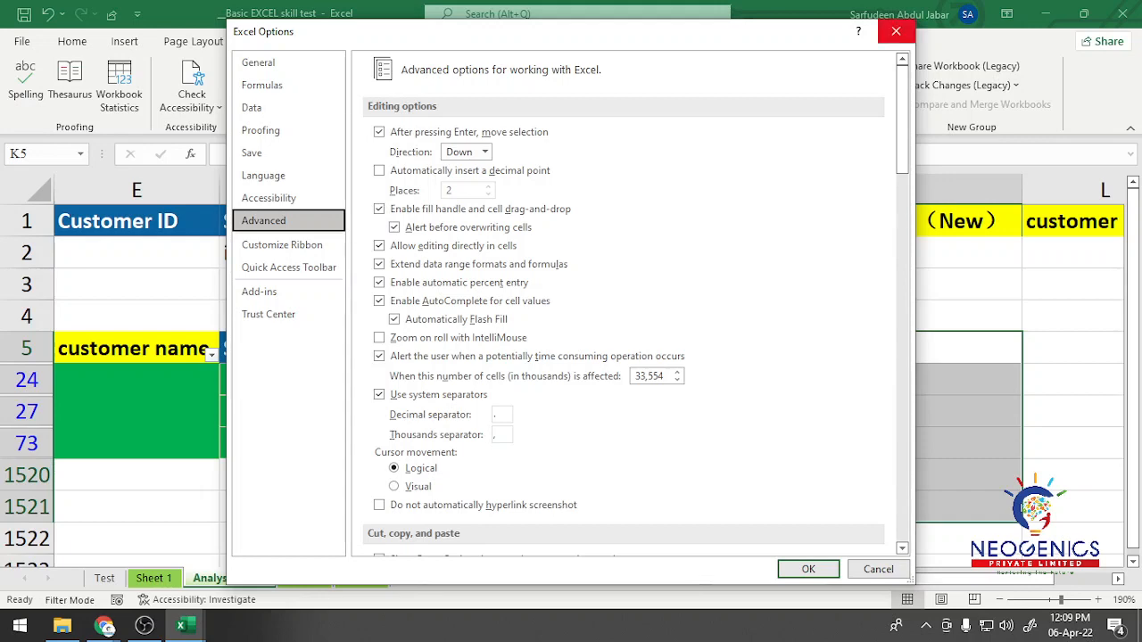
{"action": "left_click", "coordinate": [268, 62]}
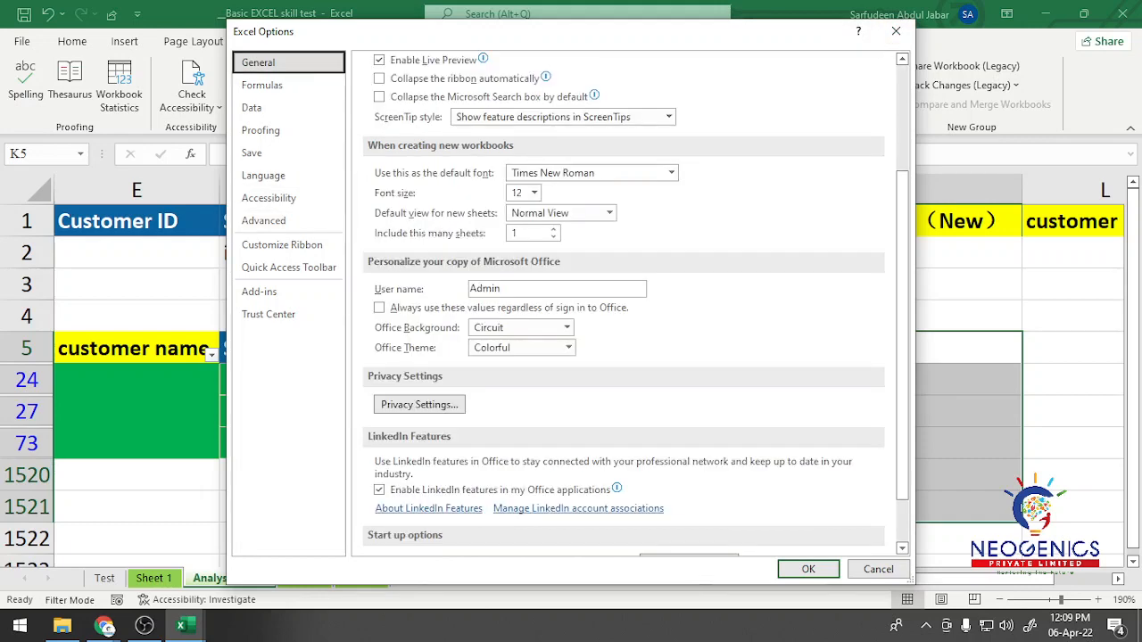
{"action": "left_click", "coordinate": [263, 221]}
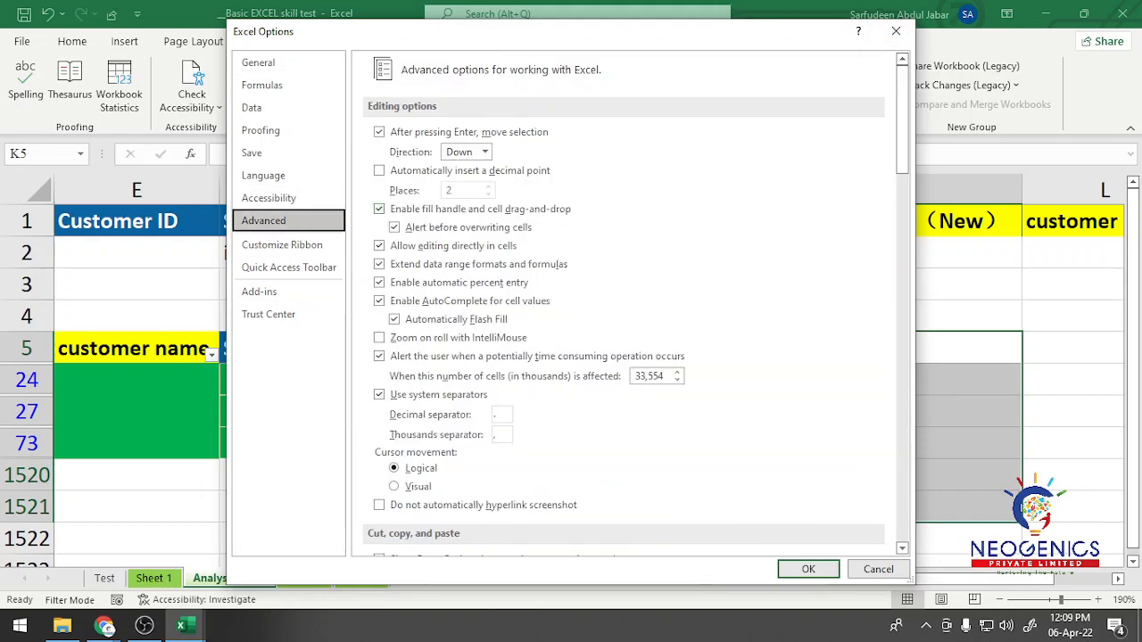
{"action": "scroll", "coordinate": [624, 303], "scroll_direction": "down", "scroll_amount": 5}
{"action": "scroll", "coordinate": [625, 303], "scroll_direction": "down", "scroll_amount": 10}
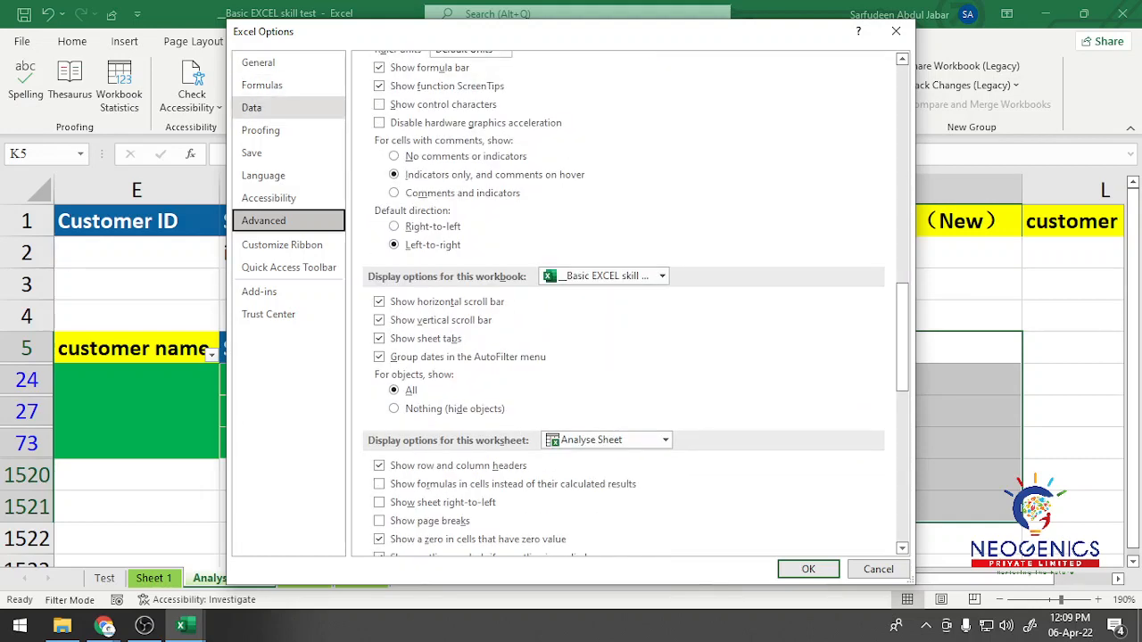
{"action": "left_click", "coordinate": [268, 108]}
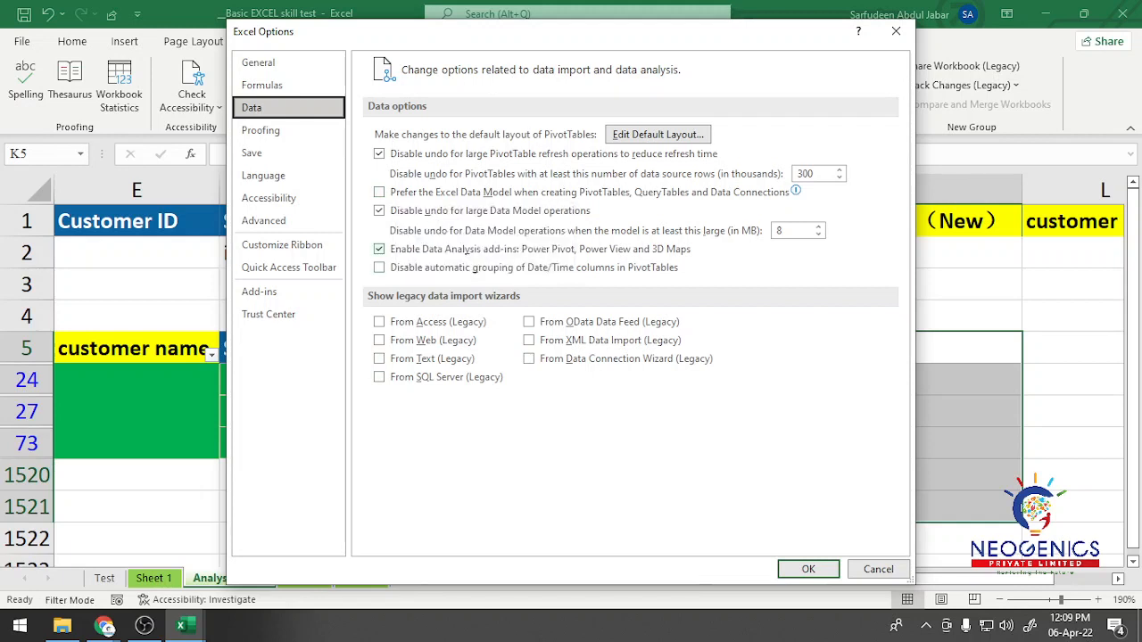
{"action": "left_click", "coordinate": [268, 220]}
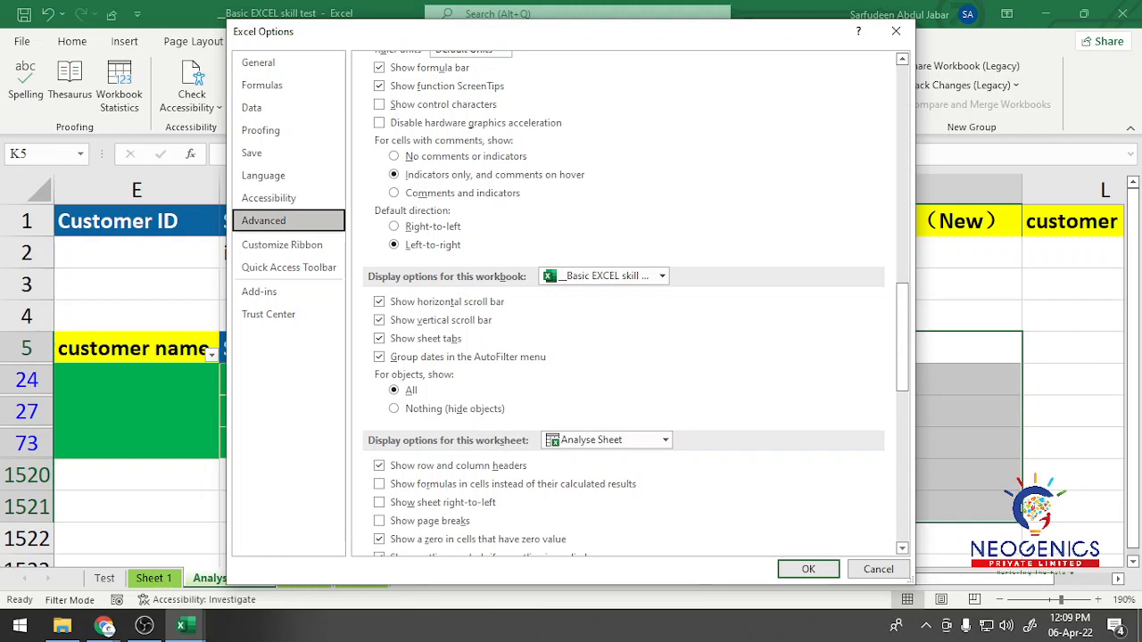
Step: Examine the Advanced editing, cut-copy-paste, chart and display options, and close the Excel Options without changing anything
{"action": "scroll", "coordinate": [388, 197], "scroll_direction": "up", "scroll_amount": 3}
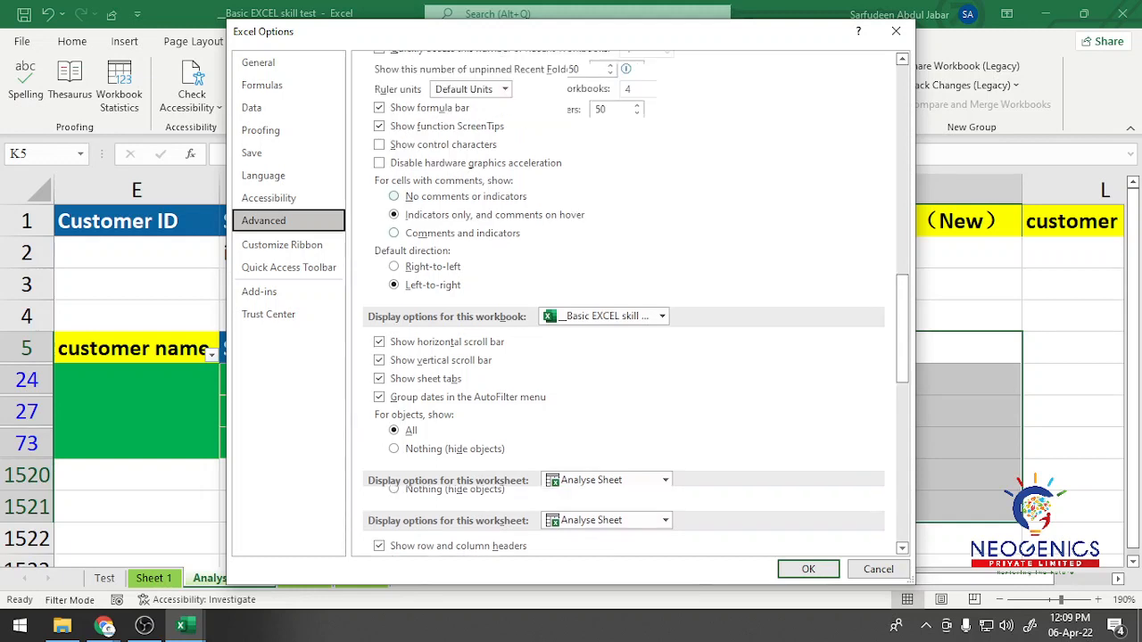
{"action": "scroll", "coordinate": [625, 304], "scroll_direction": "up", "scroll_amount": 3}
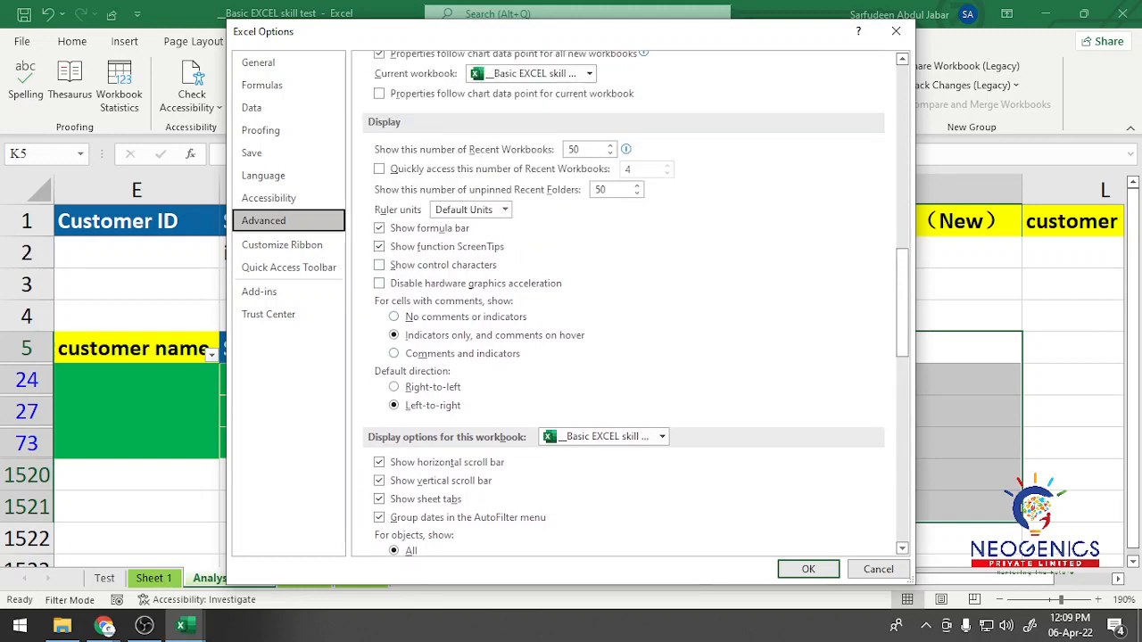
{"action": "scroll", "coordinate": [624, 303], "scroll_direction": "up", "scroll_amount": 4}
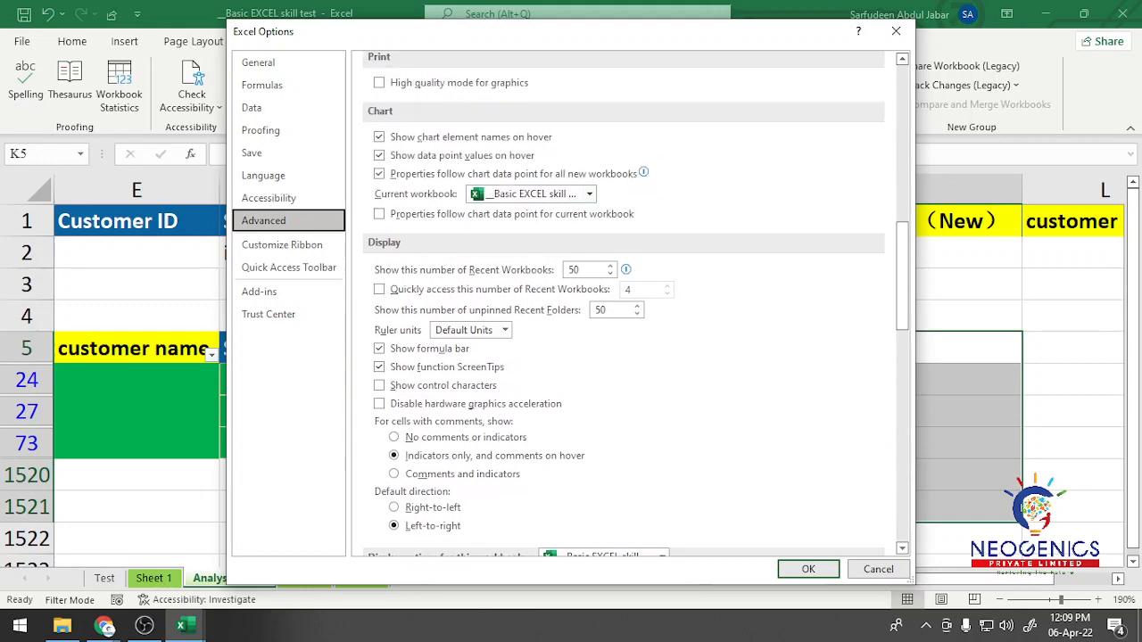
{"action": "scroll", "coordinate": [624, 303], "scroll_direction": "up", "scroll_amount": 6}
{"action": "scroll", "coordinate": [624, 303], "scroll_direction": "up", "scroll_amount": 7}
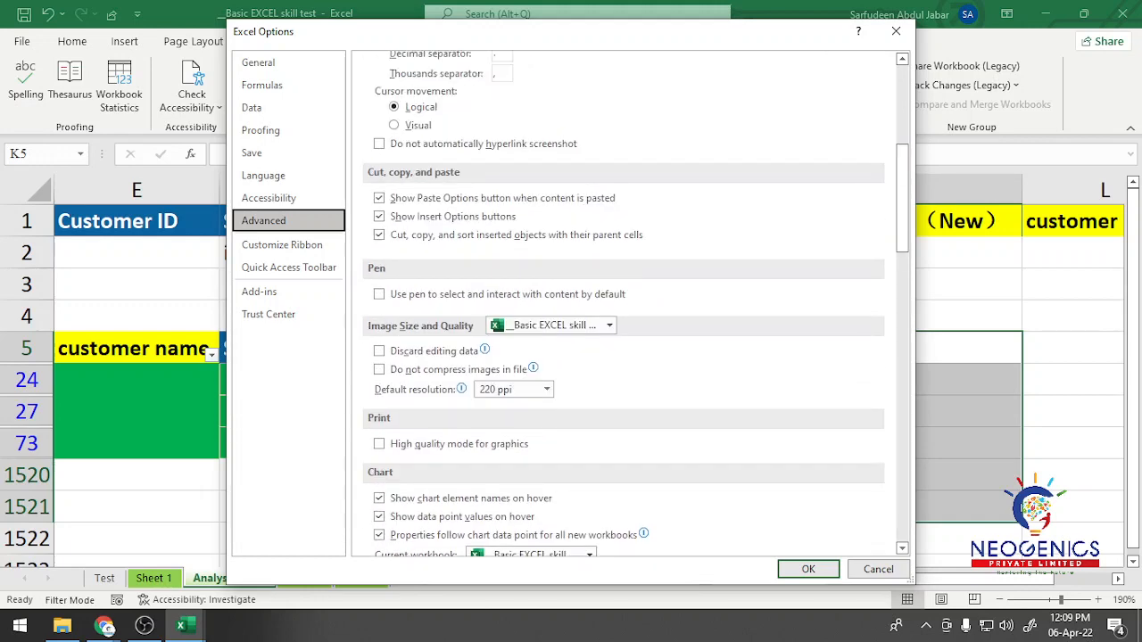
{"action": "scroll", "coordinate": [625, 303], "scroll_direction": "up", "scroll_amount": 8}
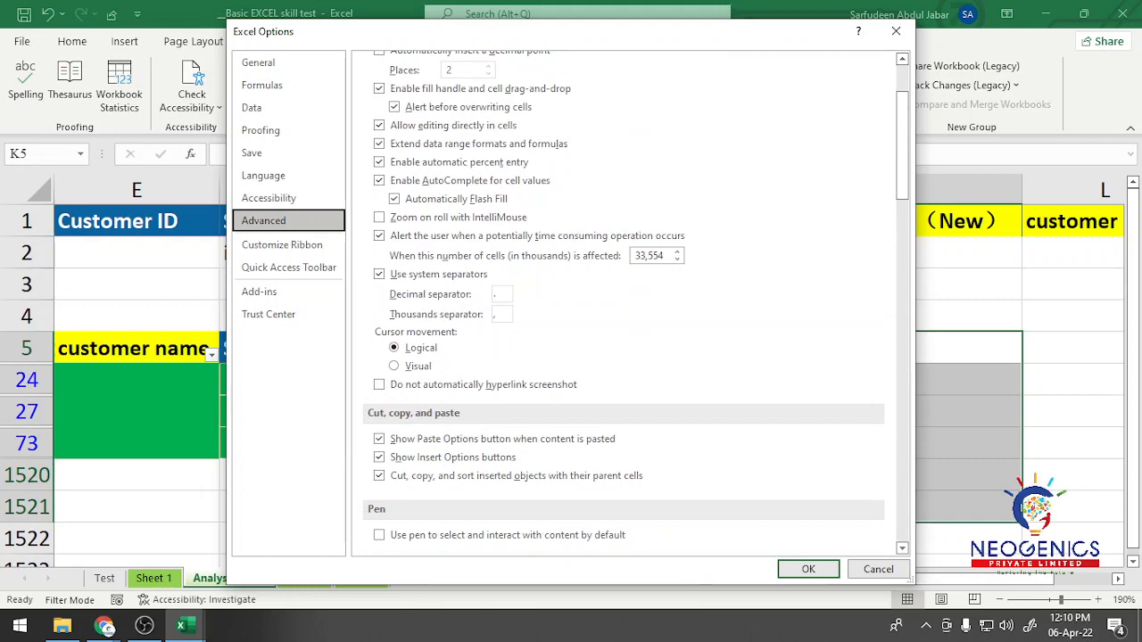
{"action": "scroll", "coordinate": [624, 304], "scroll_direction": "up", "scroll_amount": 4}
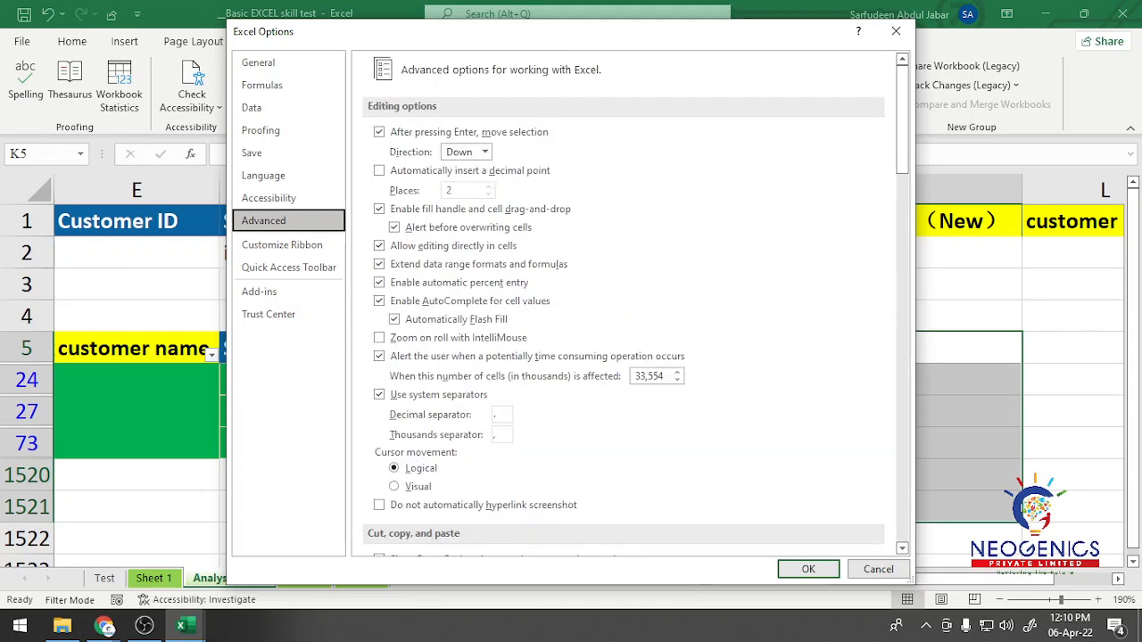
{"action": "scroll", "coordinate": [624, 304], "scroll_direction": "down", "scroll_amount": 6}
{"action": "scroll", "coordinate": [625, 303], "scroll_direction": "up", "scroll_amount": 6}
{"action": "scroll", "coordinate": [625, 304], "scroll_direction": "down", "scroll_amount": 15}
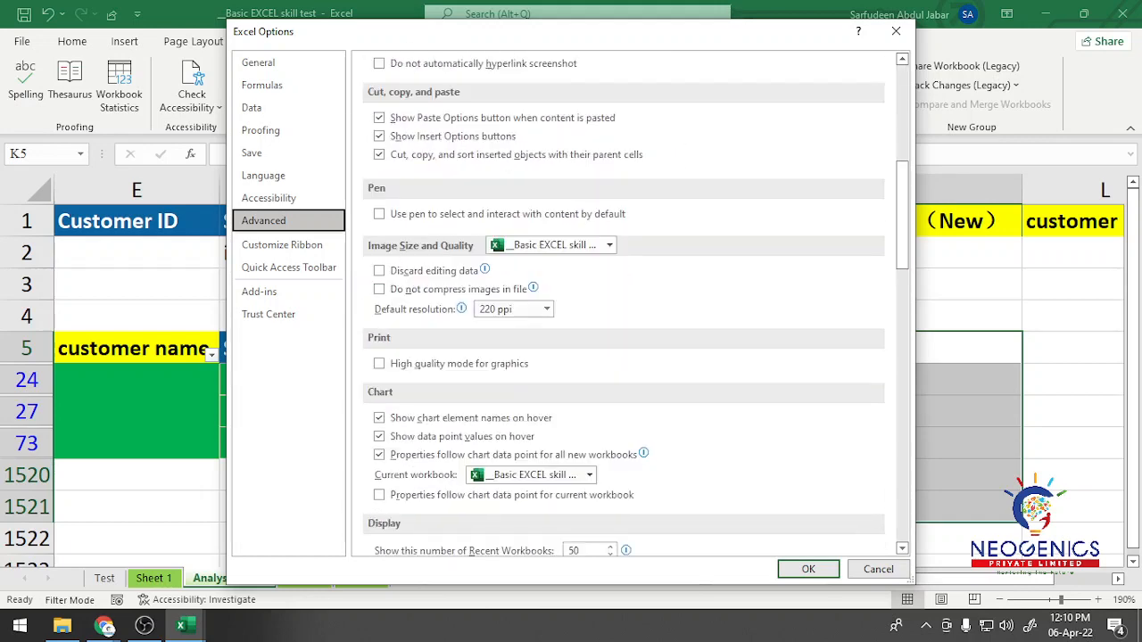
{"action": "scroll", "coordinate": [625, 304], "scroll_direction": "down", "scroll_amount": 8}
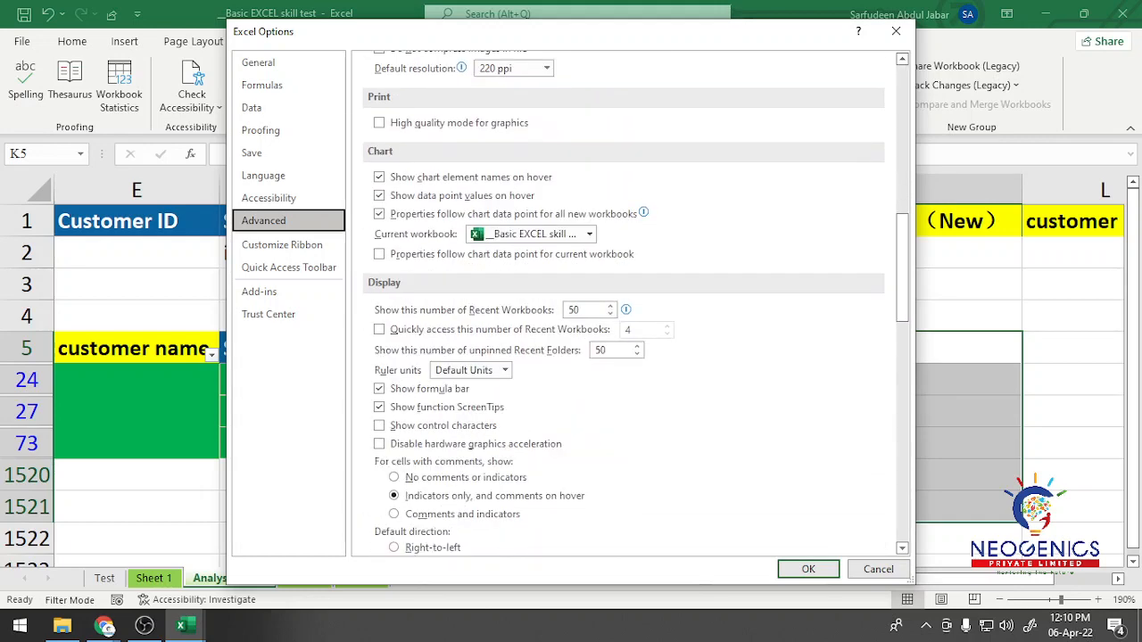
{"action": "left_click", "coordinate": [896, 31]}
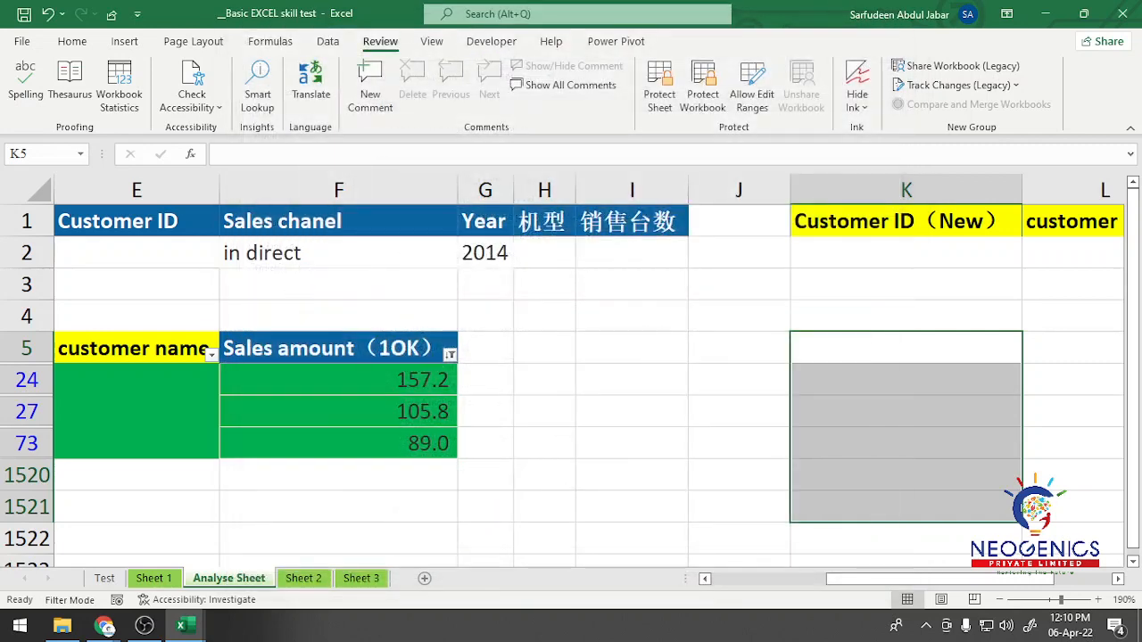
Step: Reread the Data analysis question 2 on the Test sheet and compare it with the data in Analyse Sheet and Sheet 1
{"action": "left_click", "coordinate": [632, 284]}
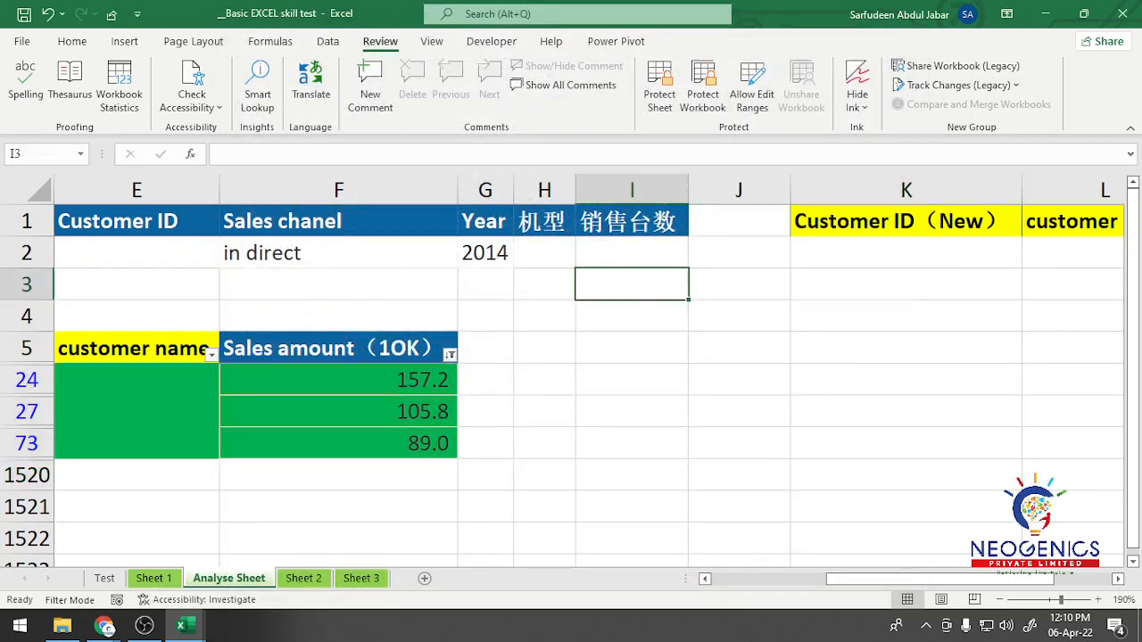
{"action": "left_click", "coordinate": [104, 578]}
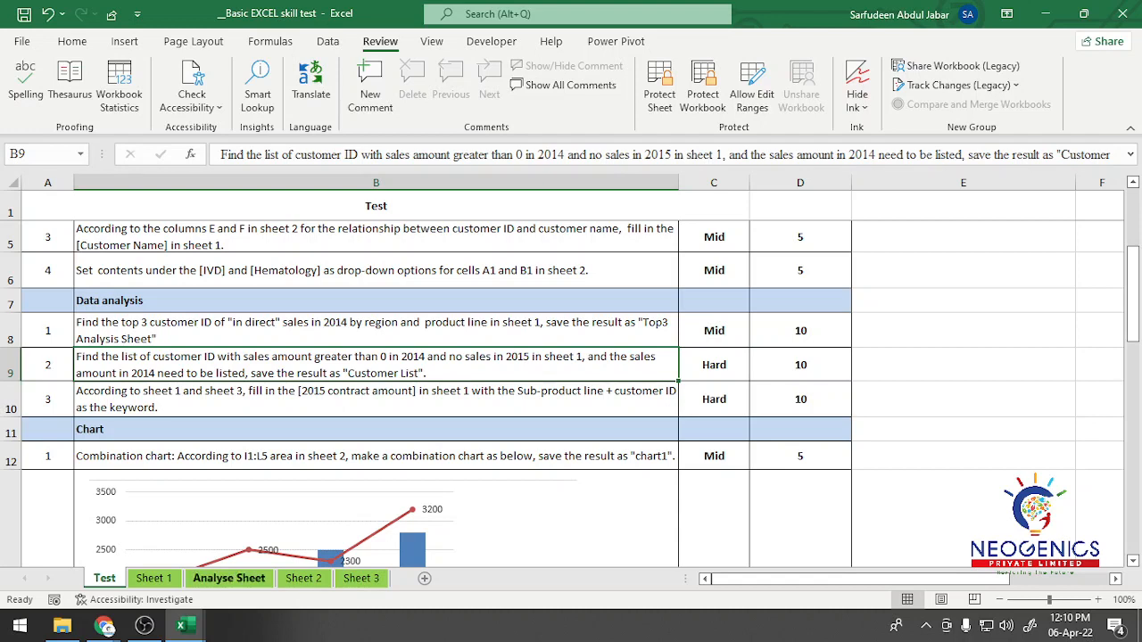
{"action": "left_click", "coordinate": [230, 578]}
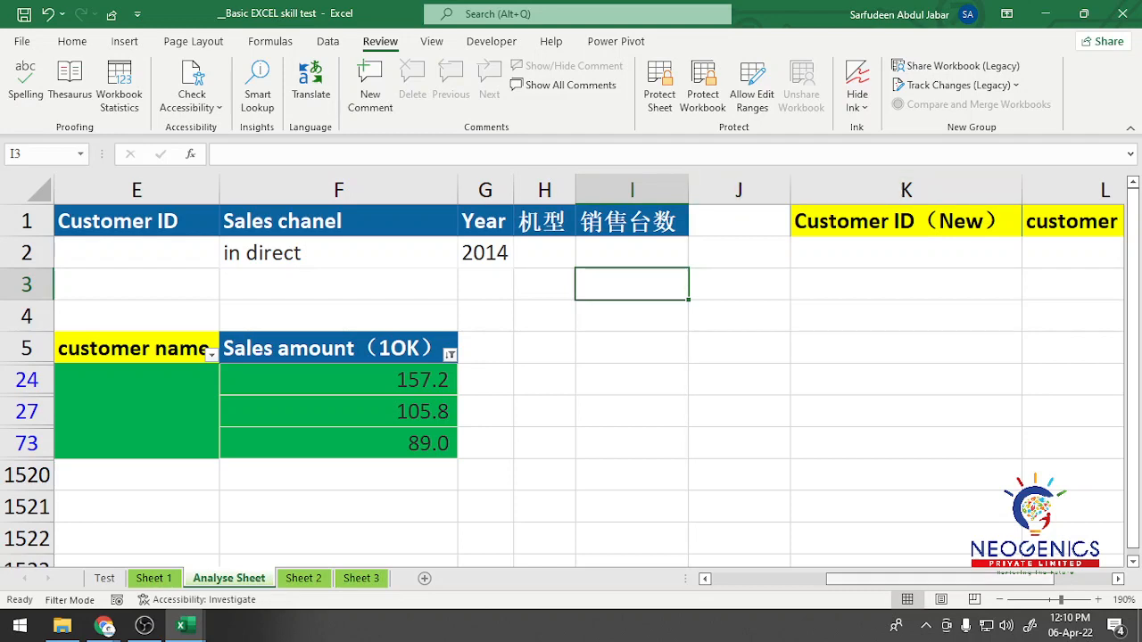
{"action": "left_click_drag", "start_coordinate": [892, 579], "coordinate": [864, 579]}
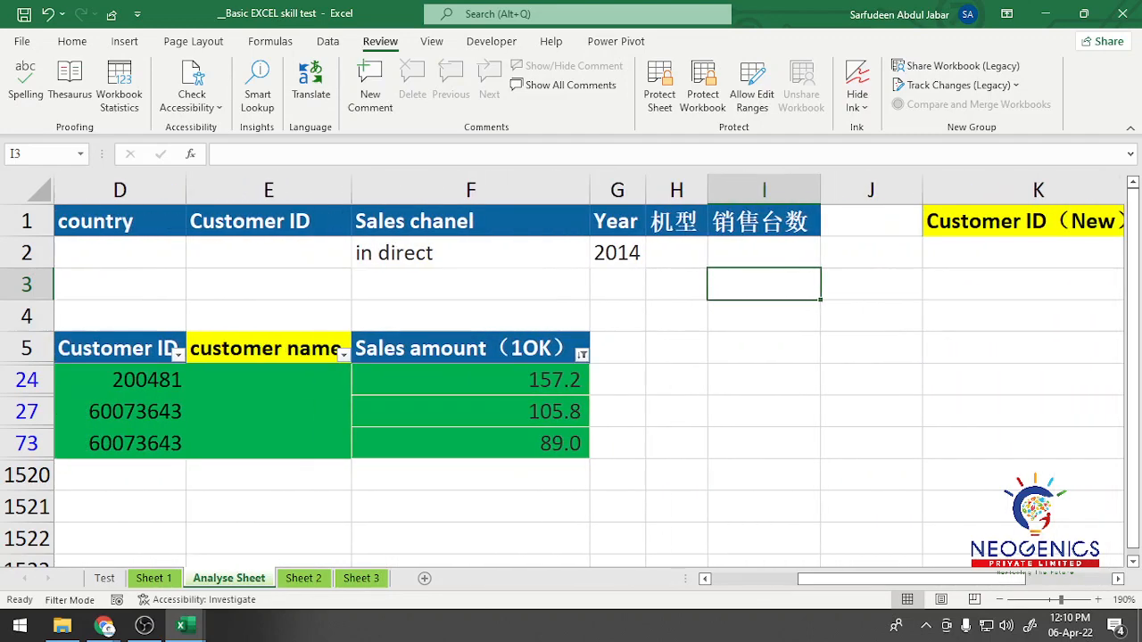
{"action": "left_click", "coordinate": [153, 578]}
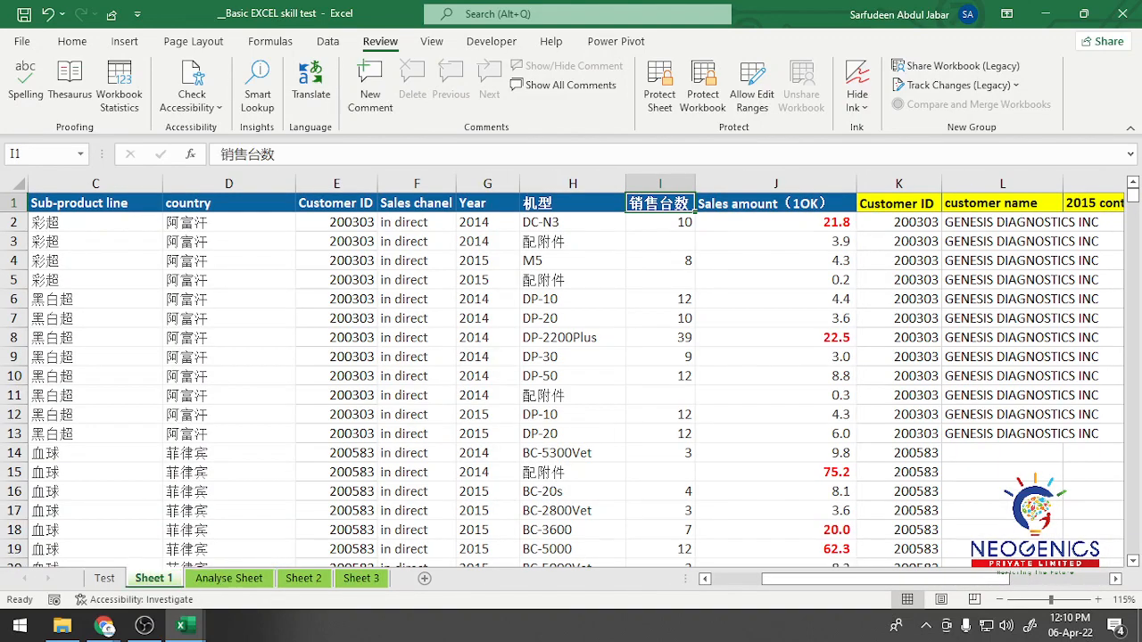
{"action": "left_click", "coordinate": [104, 578]}
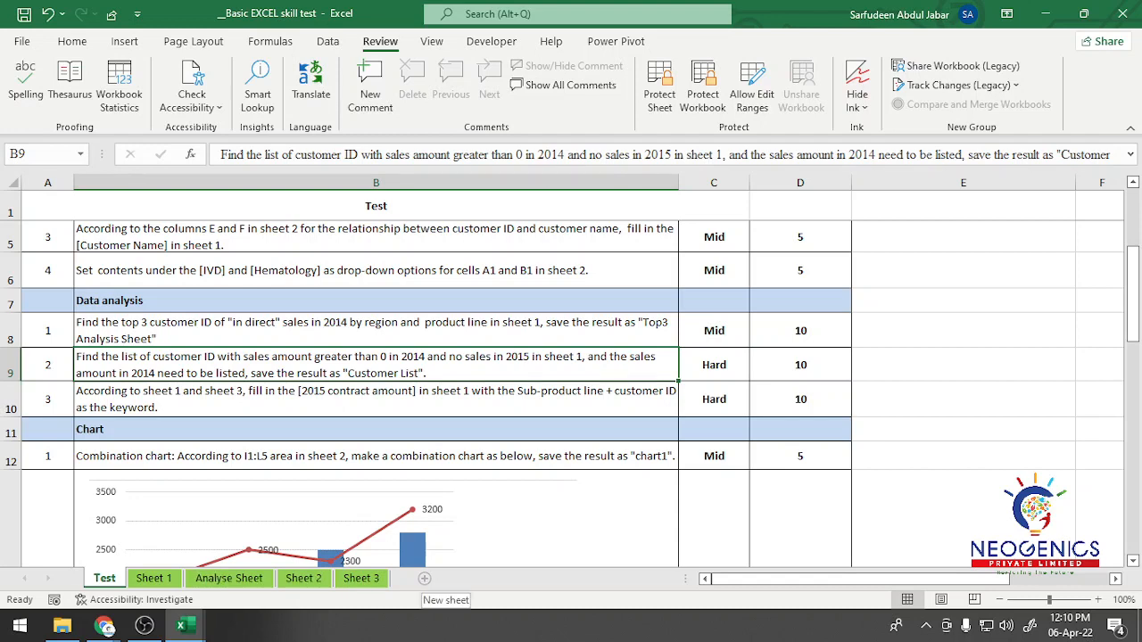
Step: Insert a new worksheet after the Test sheet and rename it "List"
{"action": "left_click", "coordinate": [425, 578]}
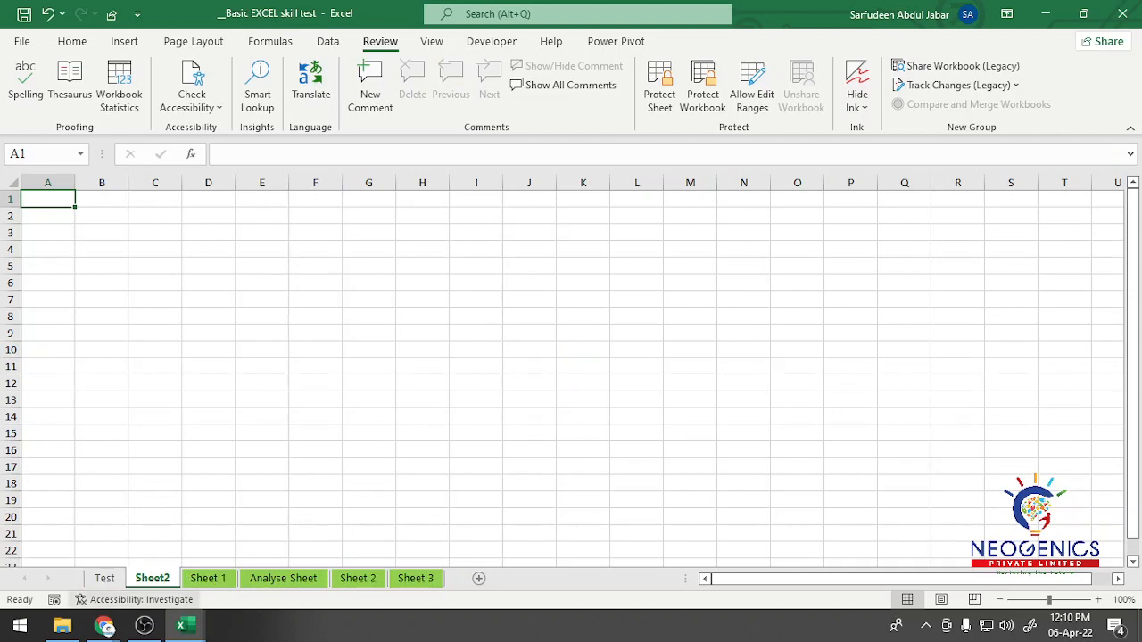
{"action": "double_click", "coordinate": [153, 578]}
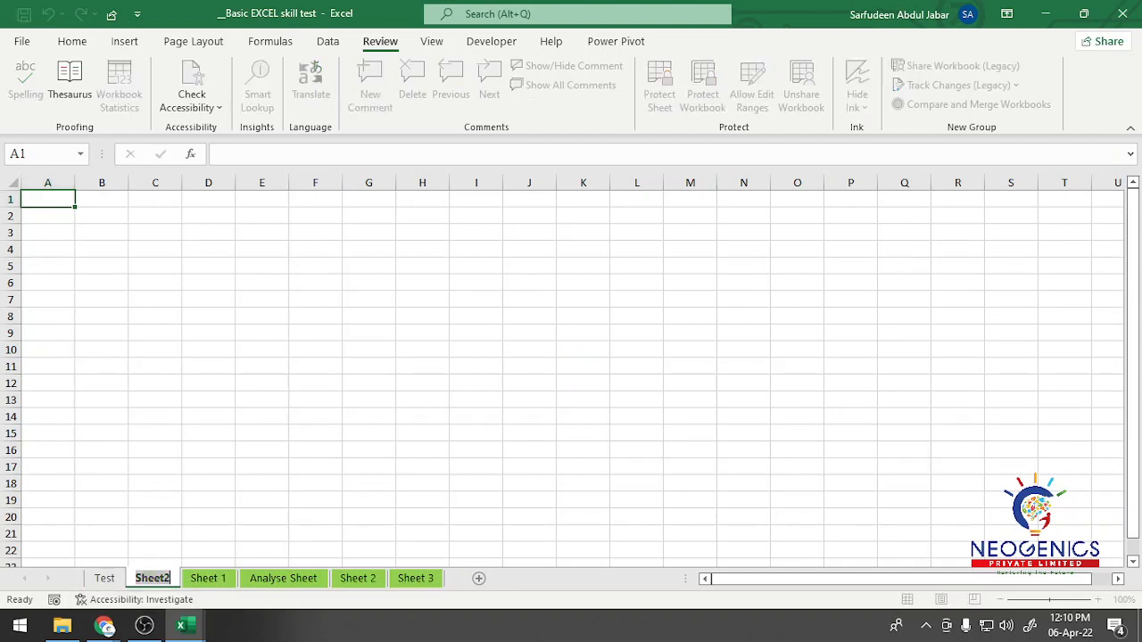
{"action": "type", "text": "List"}
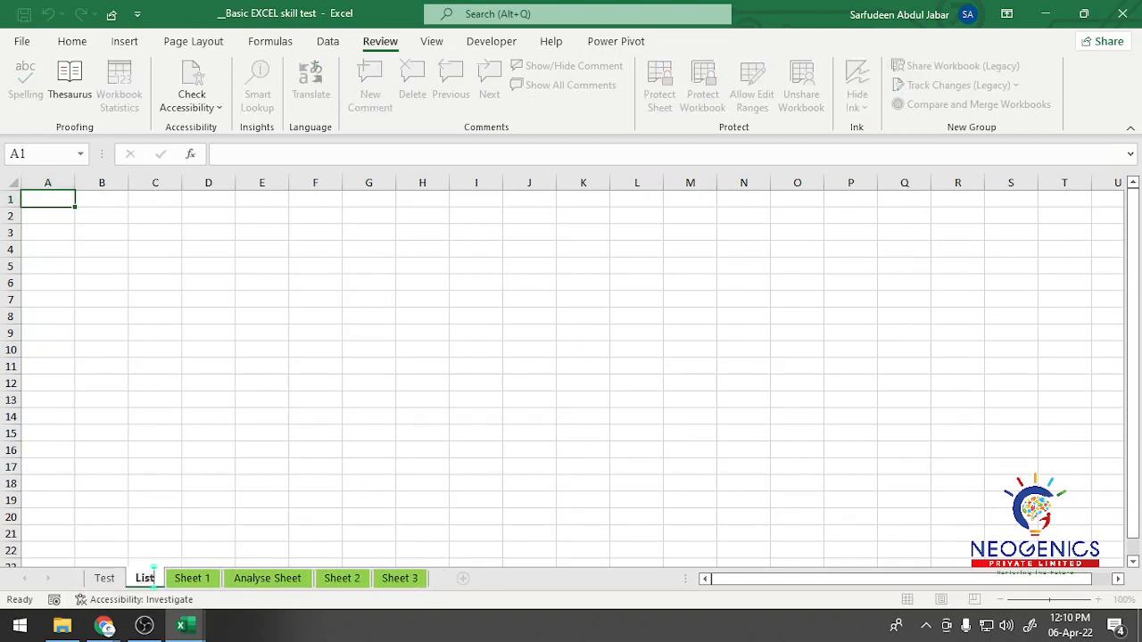
{"action": "key", "text": "Return"}
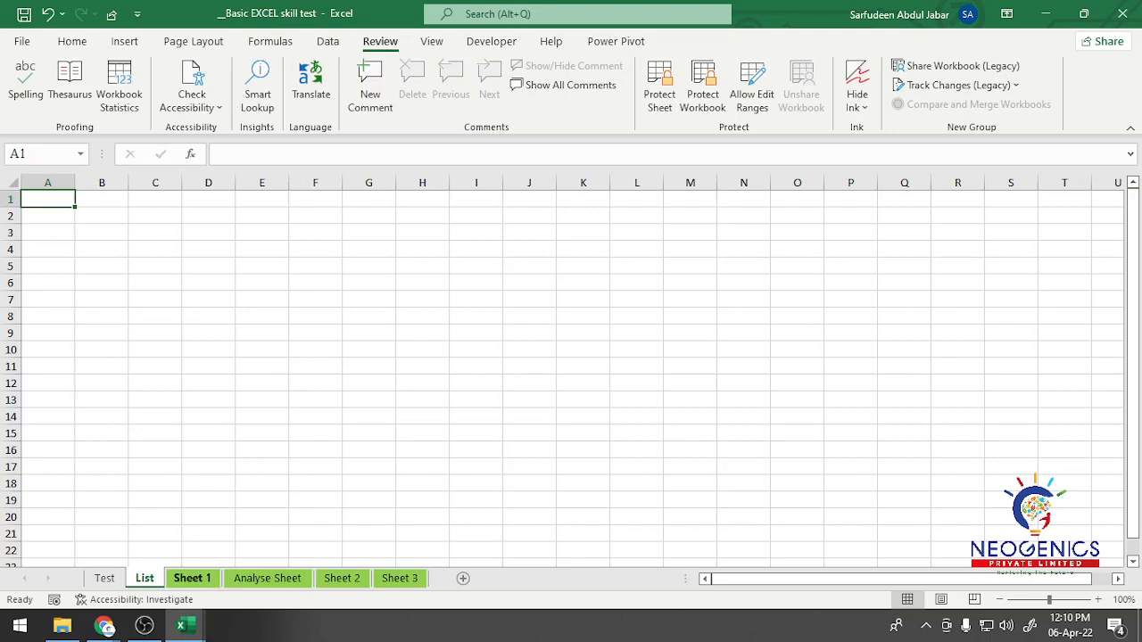
Step: Copy the entire data range of Sheet 1, including its headers, into the List sheet starting at cell A1
{"action": "left_click", "coordinate": [192, 578]}
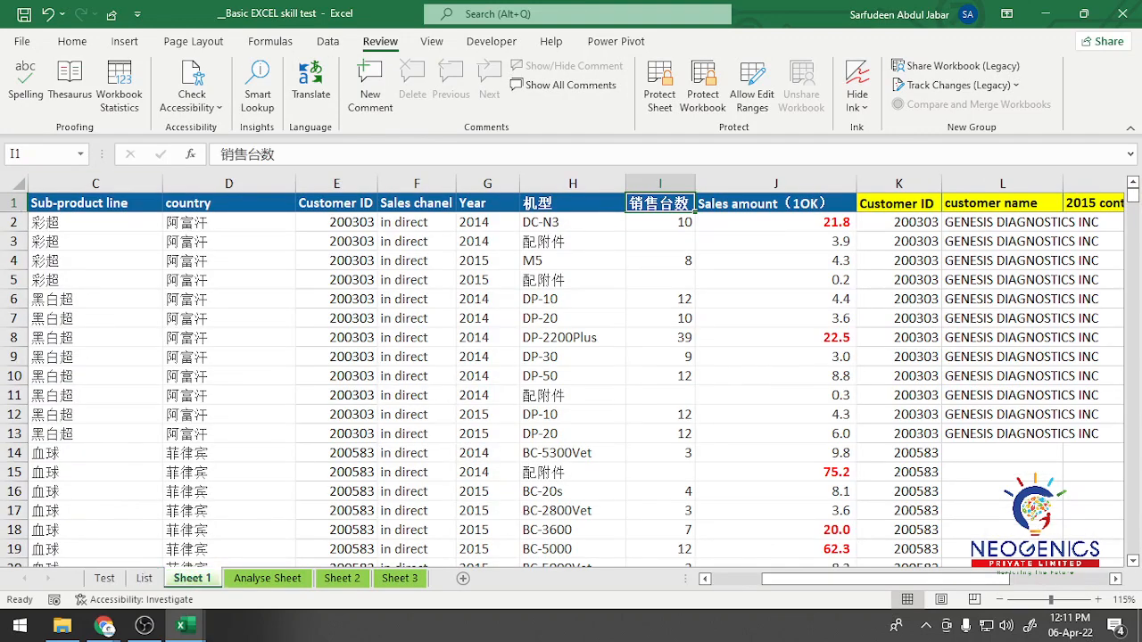
{"action": "key", "text": "Left"}
{"action": "key", "text": "Left"}
{"action": "key", "text": "Left"}
{"action": "key", "text": "Left"}
{"action": "key", "text": "Left"}
{"action": "key", "text": "Left"}
{"action": "key", "text": "Left"}
{"action": "key", "text": "Left"}
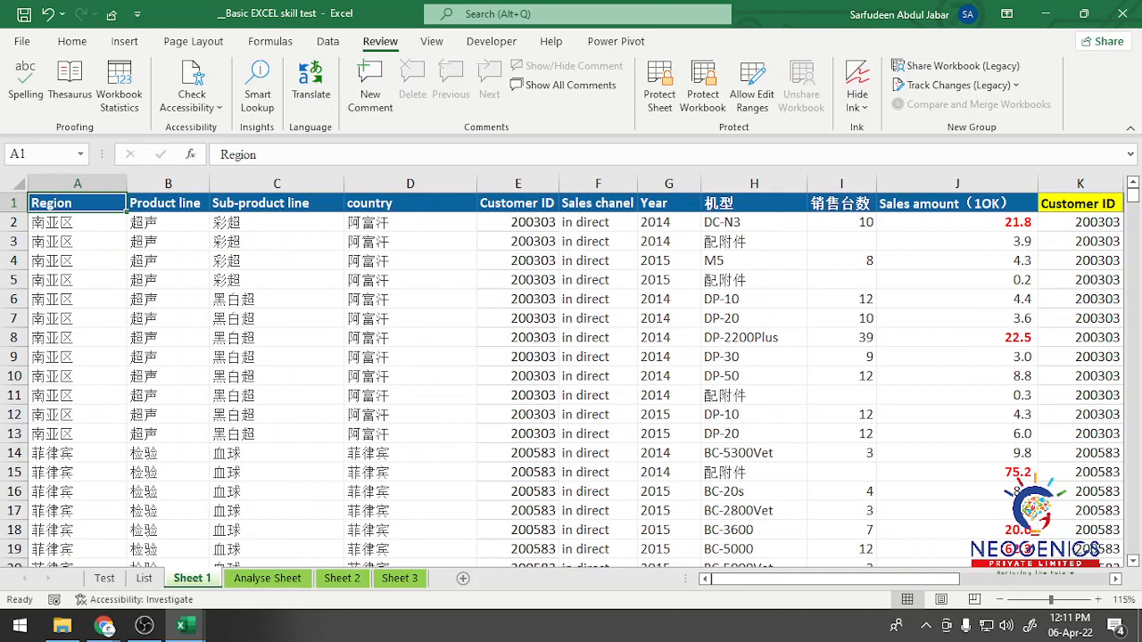
{"action": "key", "text": "ctrl+shift+End"}
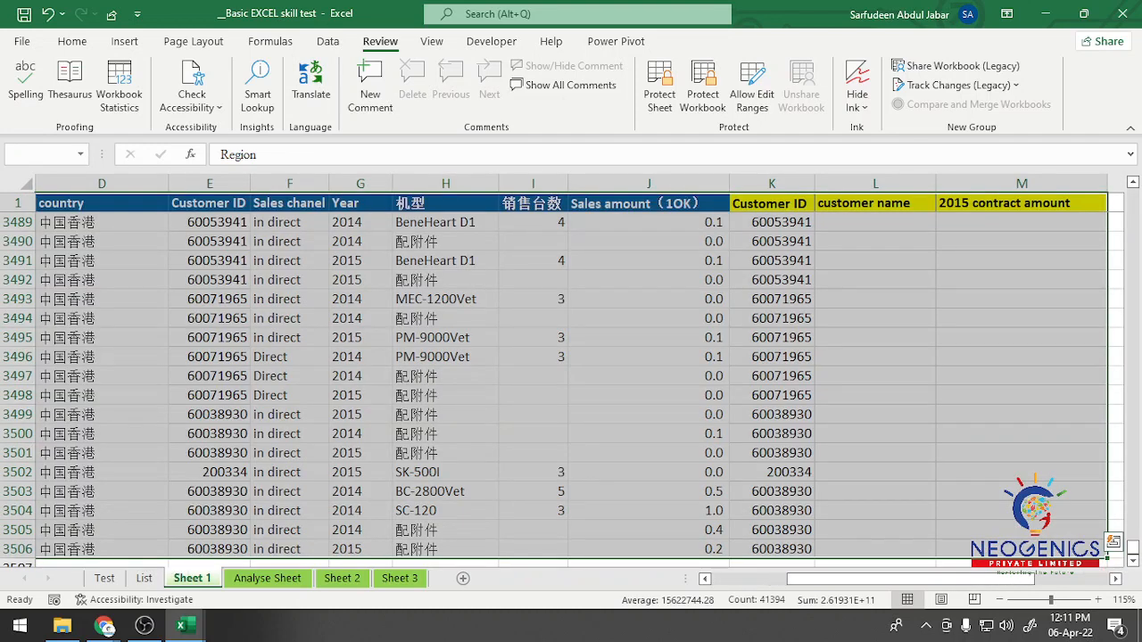
{"action": "key", "text": "ctrl+c"}
{"action": "left_click", "coordinate": [143, 578]}
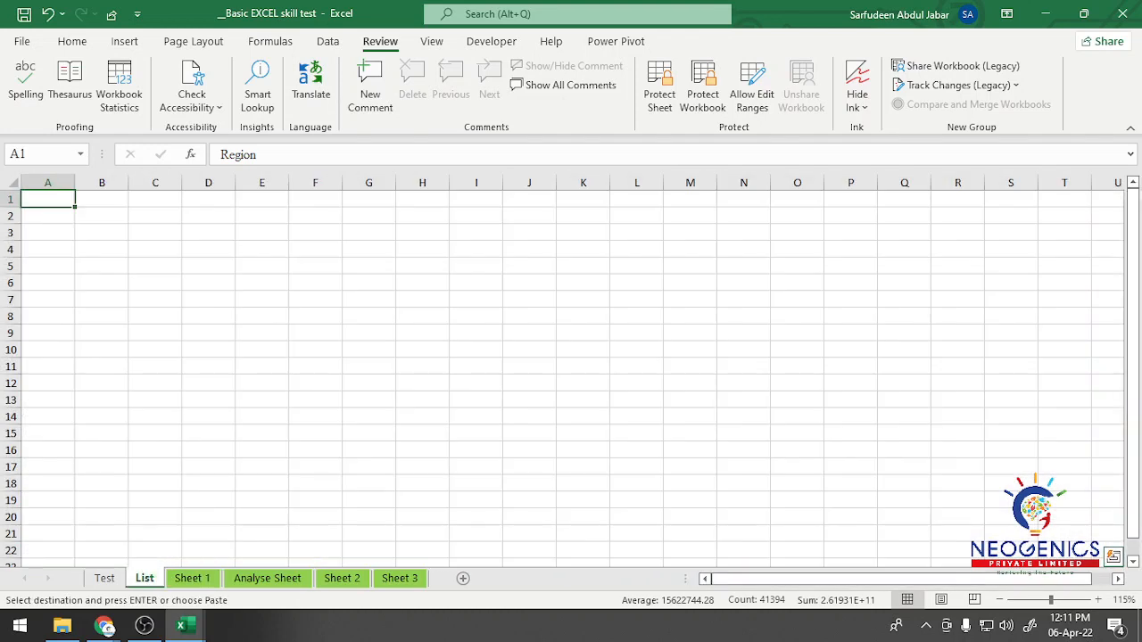
{"action": "key", "text": "ctrl+v"}
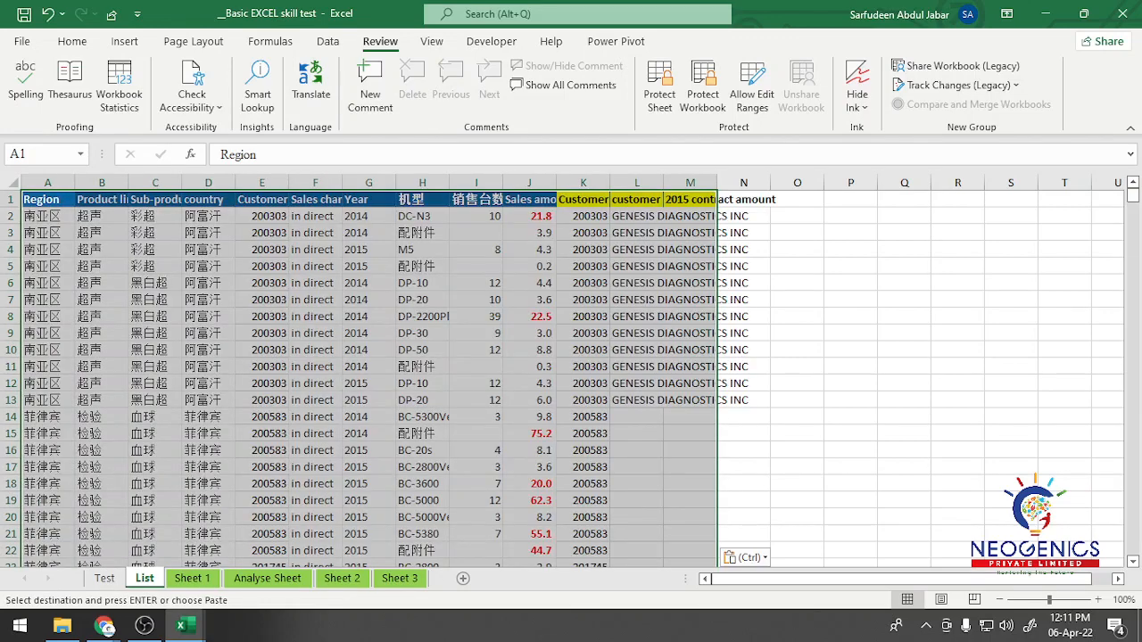
{"action": "left_click", "coordinate": [850, 250]}
Step: Check Data analysis question 2 on the Test sheet, and delete the customer name and 2015 contract amount columns from the List sheet
{"action": "left_click", "coordinate": [104, 578]}
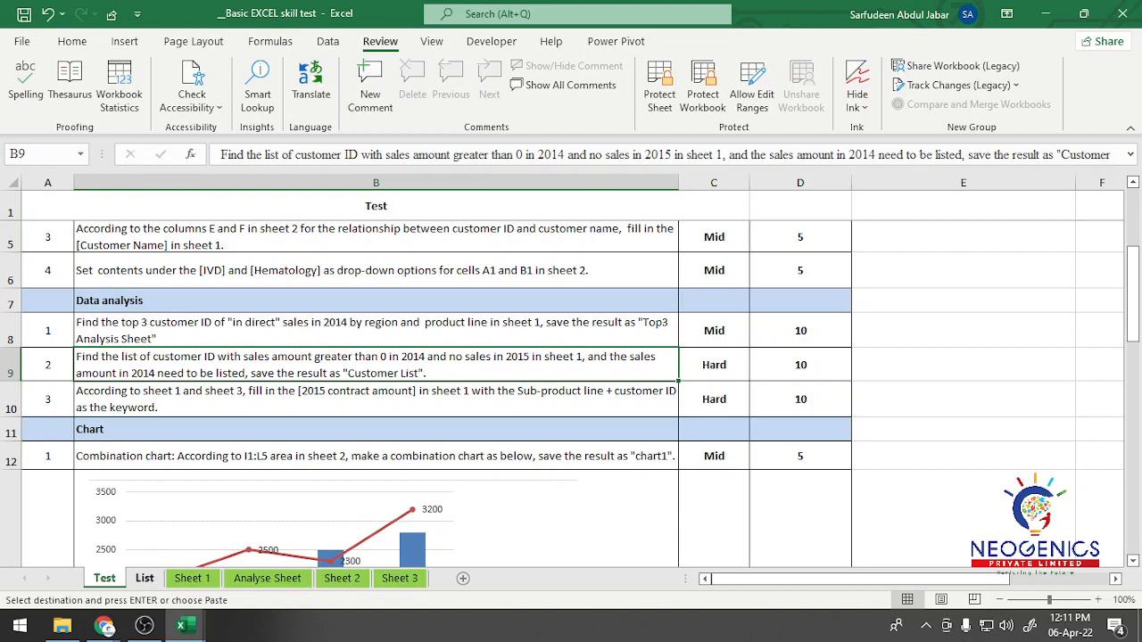
{"action": "left_click", "coordinate": [144, 579]}
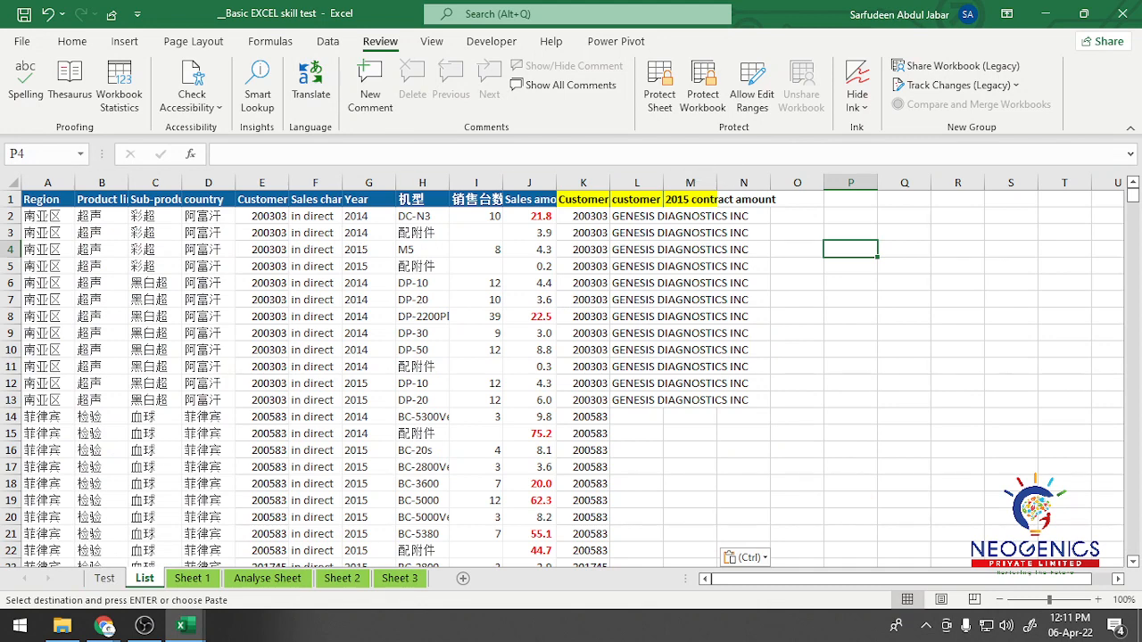
{"action": "left_click", "coordinate": [584, 200]}
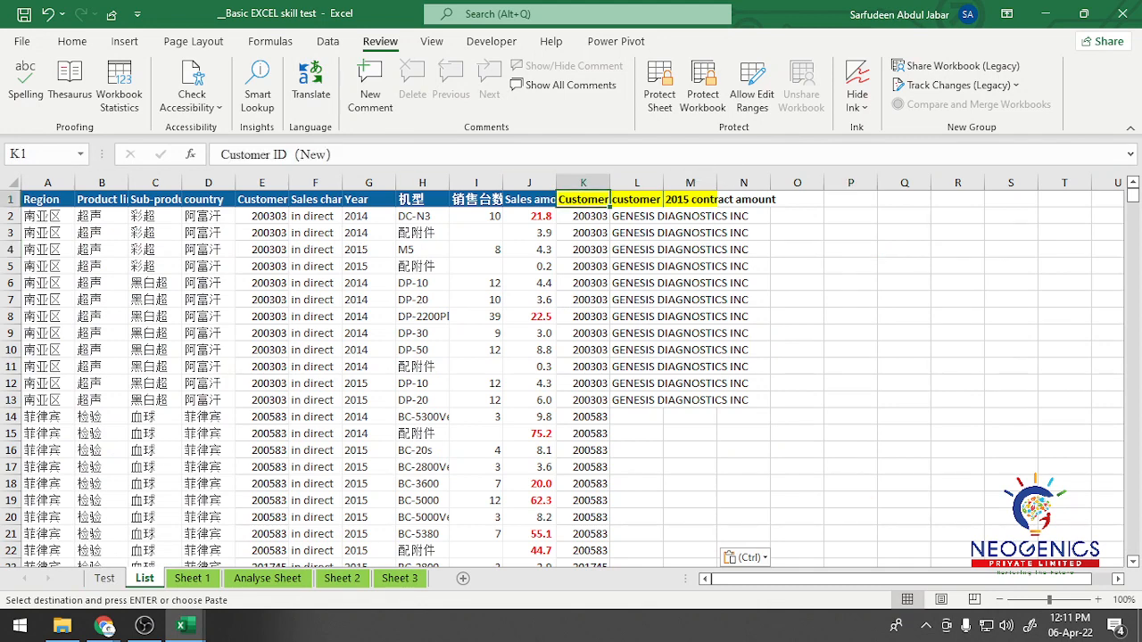
{"action": "left_click_drag", "start_coordinate": [637, 183], "coordinate": [691, 183]}
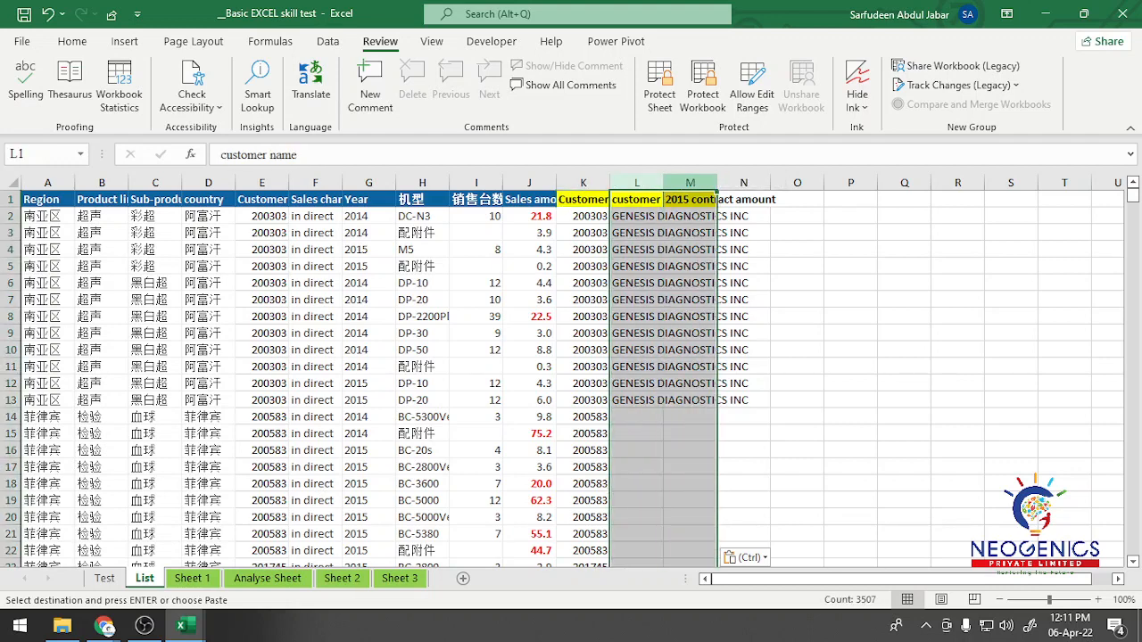
{"action": "right_click", "coordinate": [688, 184]}
{"action": "left_click", "coordinate": [732, 350]}
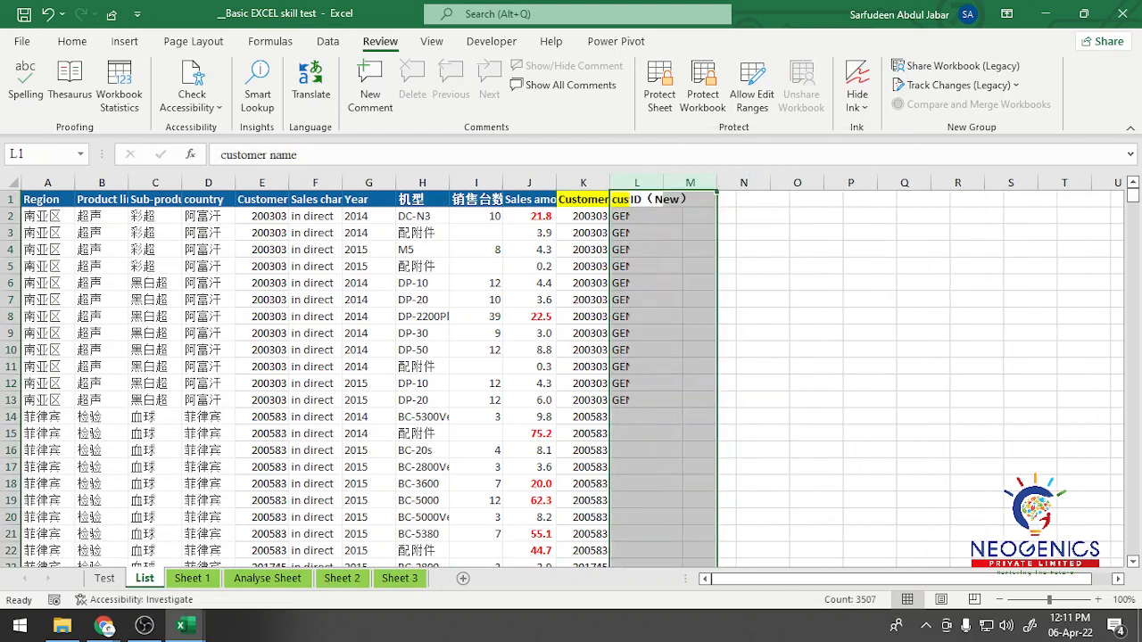
{"action": "left_click", "coordinate": [744, 216]}
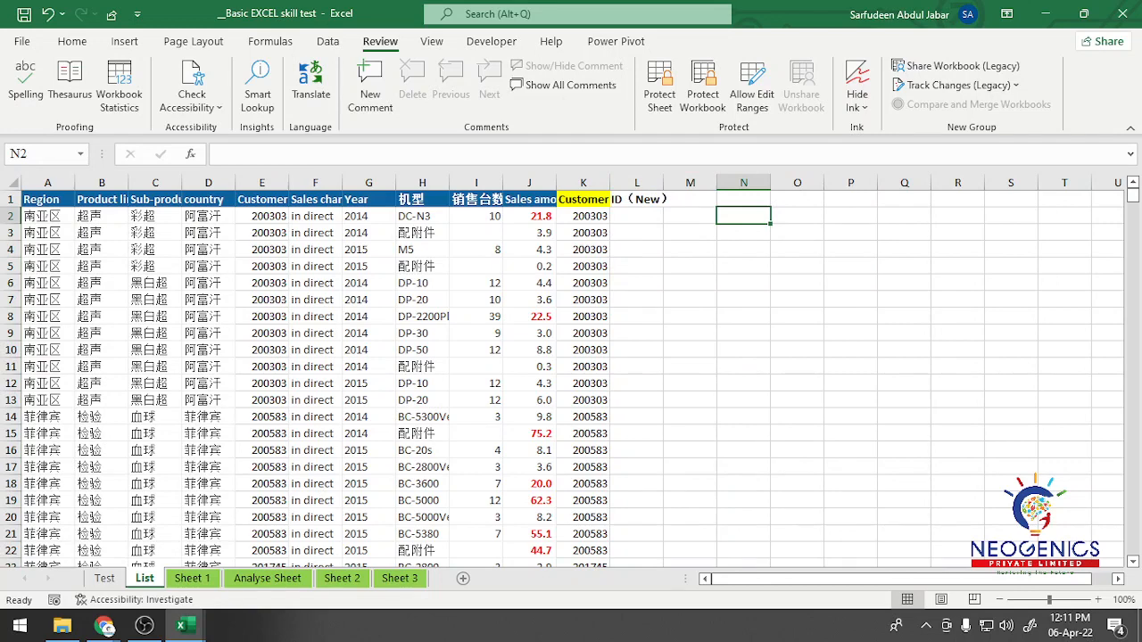
Step: Reread Data analysis question 2 on the Test sheet and compare it with the Sales amount column of the List sheet
{"action": "left_click", "coordinate": [104, 578]}
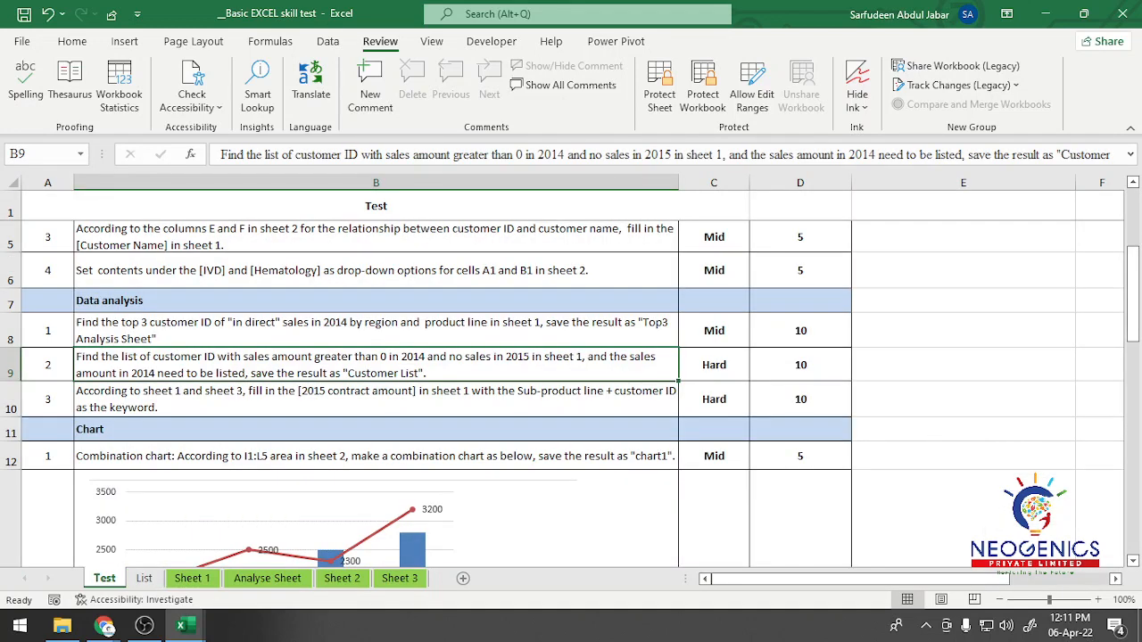
{"action": "left_click", "coordinate": [145, 578]}
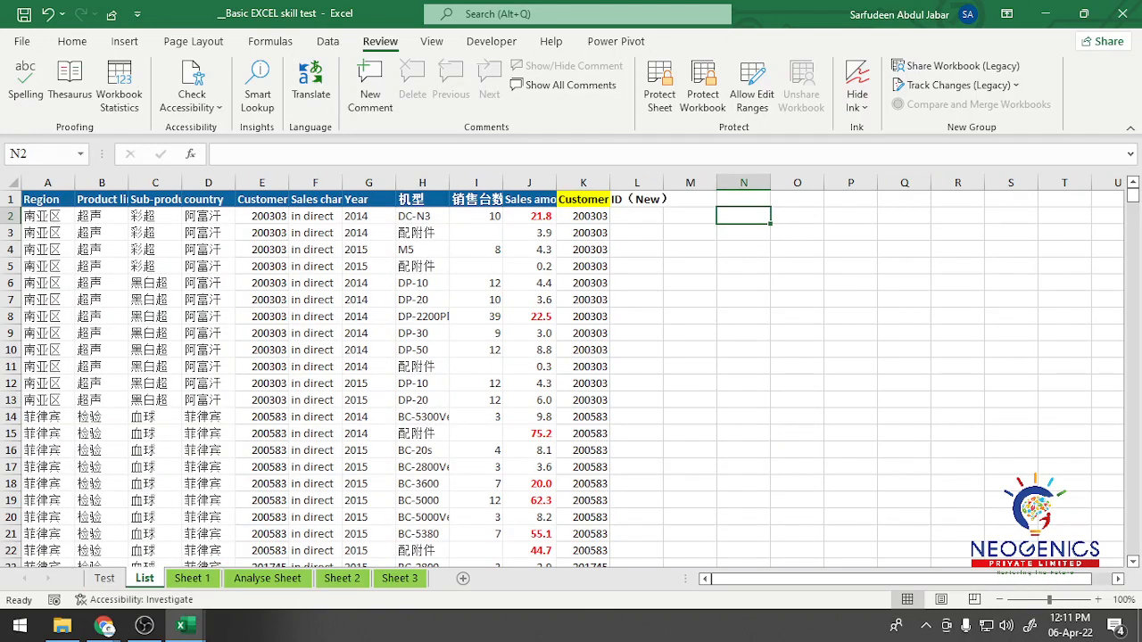
{"action": "left_click", "coordinate": [530, 183]}
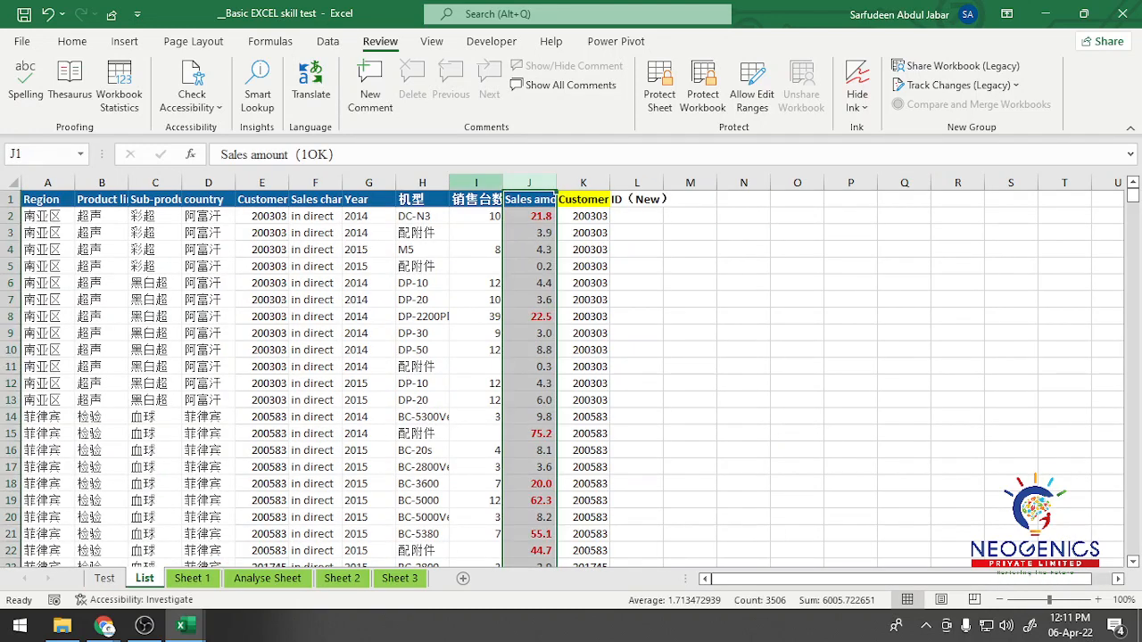
{"action": "left_click", "coordinate": [104, 578]}
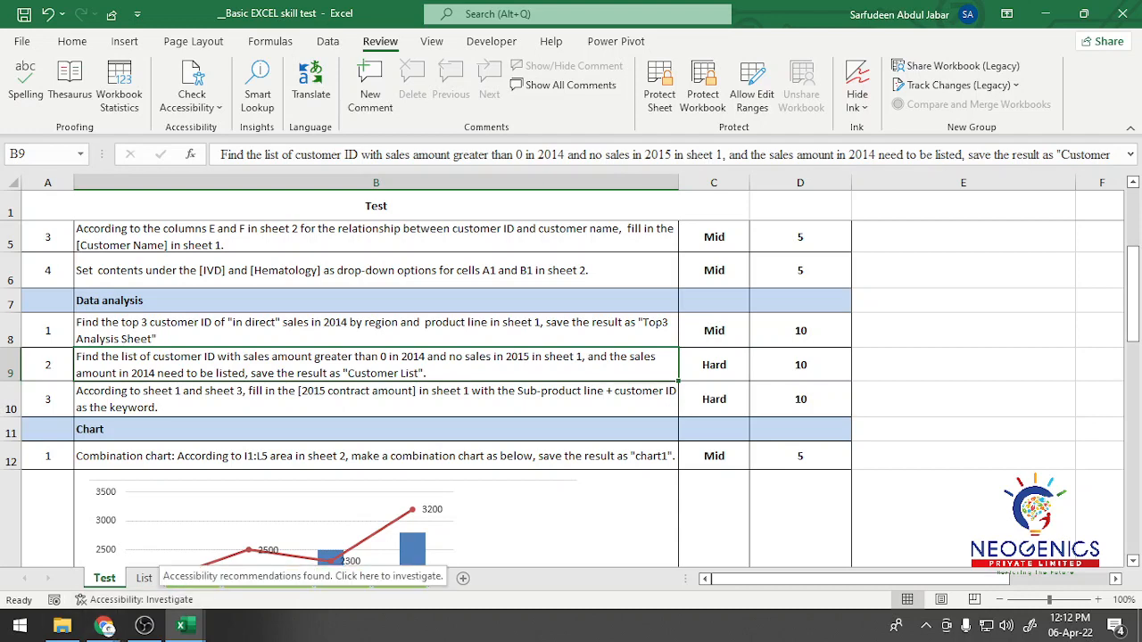
{"action": "left_click", "coordinate": [143, 578]}
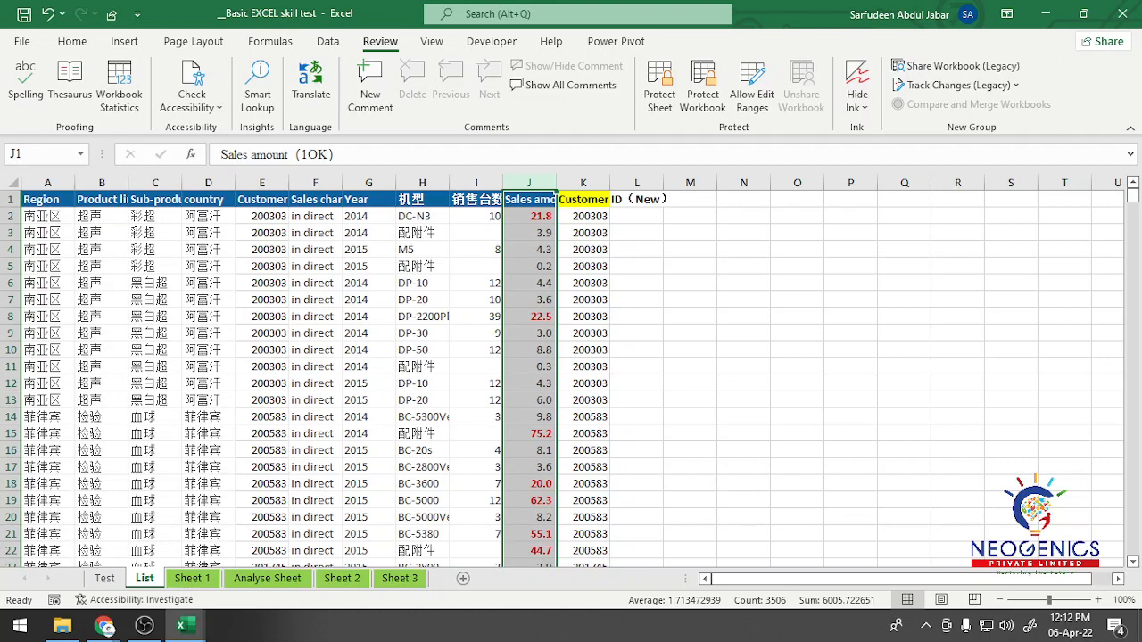
Step: Examine the filled and blank cells of the 销售台数 column in the first rows of the List sheet
{"action": "left_click", "coordinate": [475, 199]}
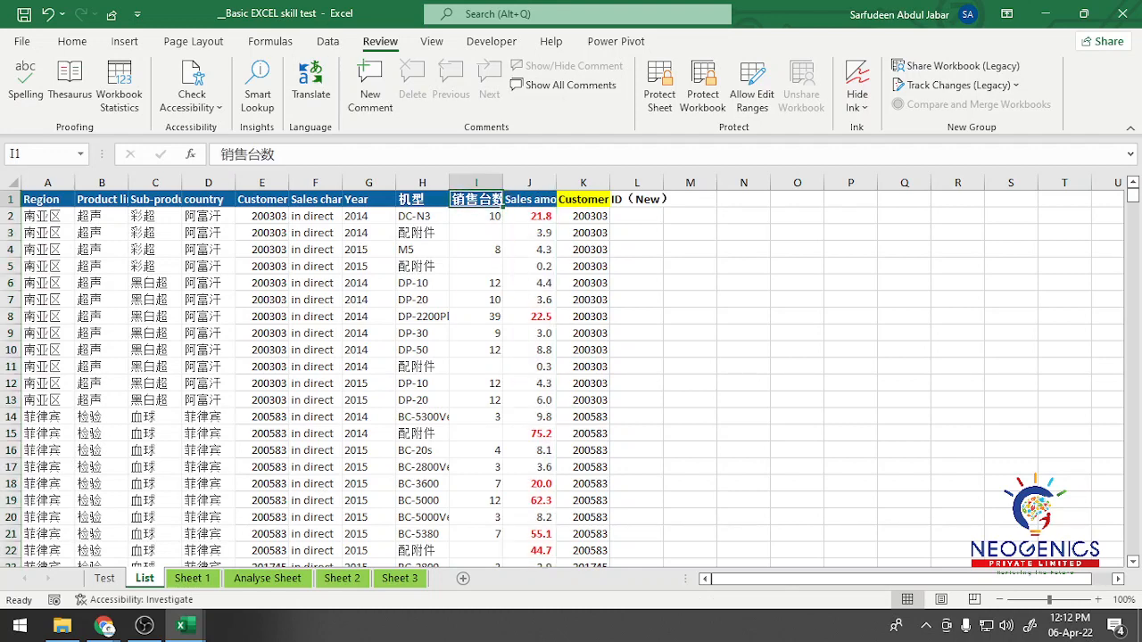
{"action": "key", "text": "Down"}
{"action": "key", "text": "Down"}
{"action": "key", "text": "Down"}
{"action": "key", "text": "Down"}
{"action": "key", "text": "Down"}
{"action": "key", "text": "Down"}
{"action": "key", "text": "Down"}
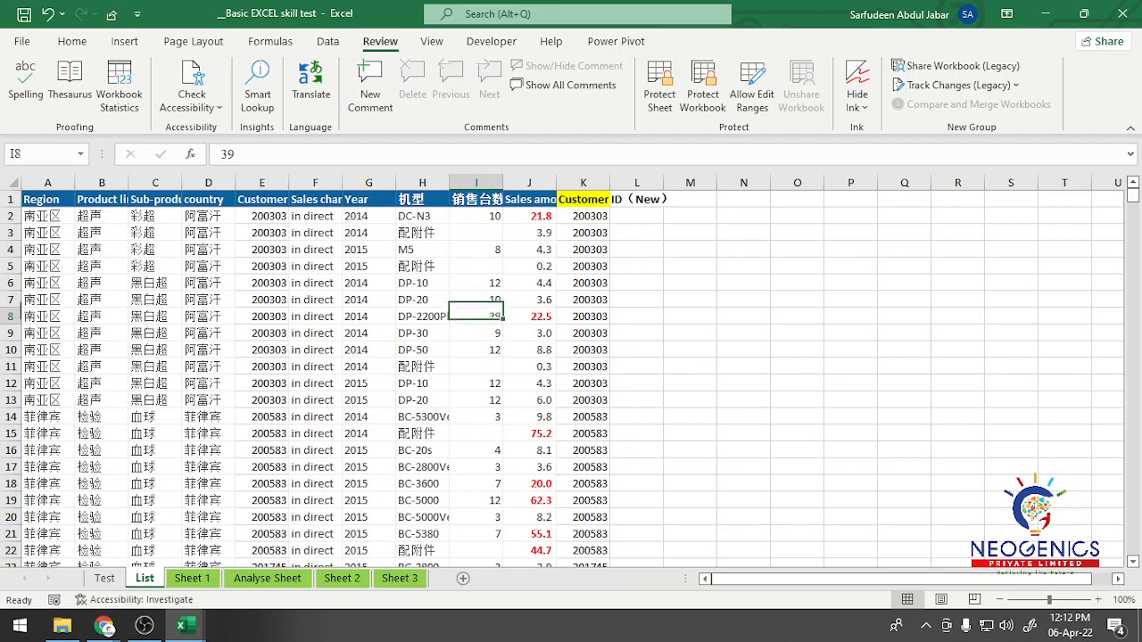
{"action": "key", "text": "Up"}
{"action": "key", "text": "Up"}
{"action": "key", "text": "Up"}
{"action": "key", "text": "Up"}
{"action": "key", "text": "Up"}
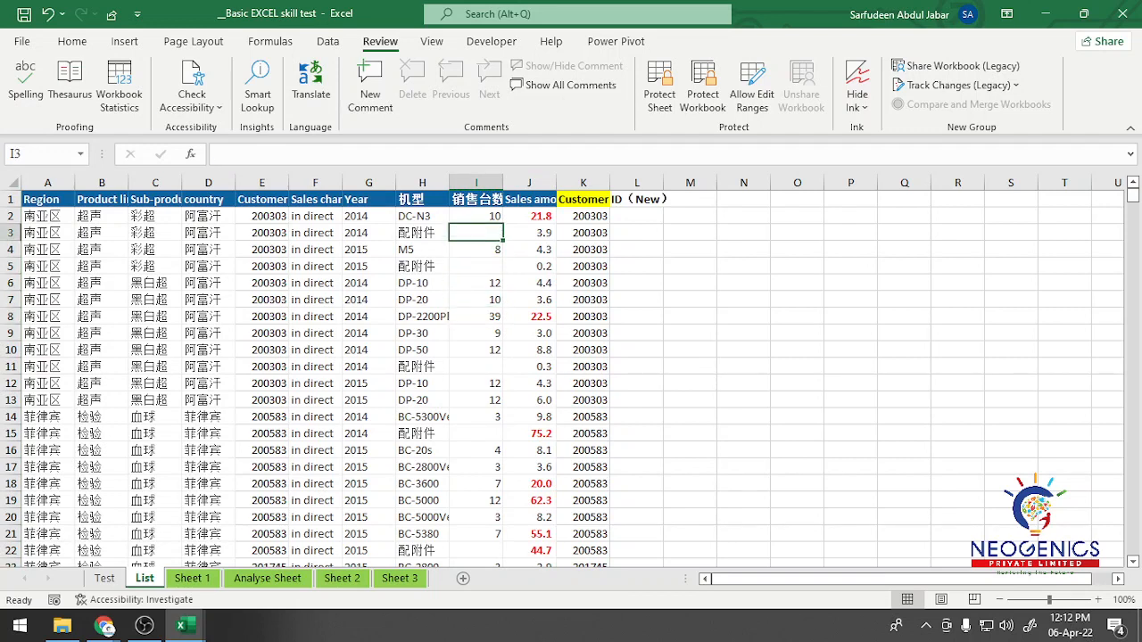
{"action": "key", "text": "Down"}
{"action": "key", "text": "Down"}
{"action": "key", "text": "Down"}
{"action": "key", "text": "Down"}
{"action": "key", "text": "Down"}
{"action": "key", "text": "Down"}
{"action": "key", "text": "Down"}
{"action": "key", "text": "Down"}
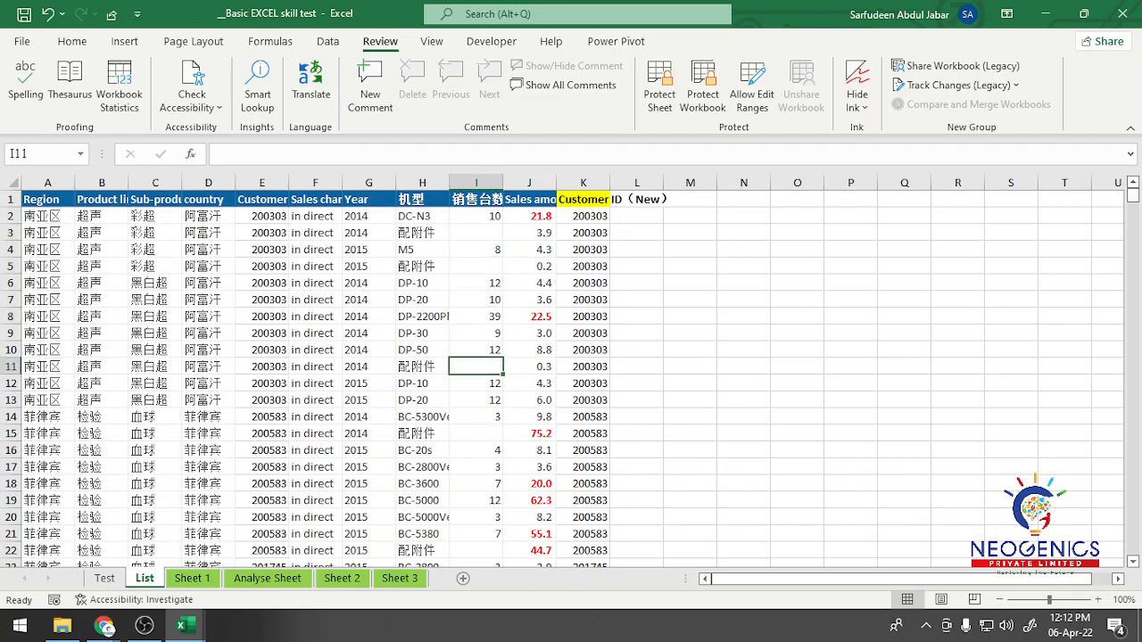
{"action": "key", "text": "Down"}
{"action": "key", "text": "Down"}
{"action": "key", "text": "Down"}
{"action": "key", "text": "Down"}
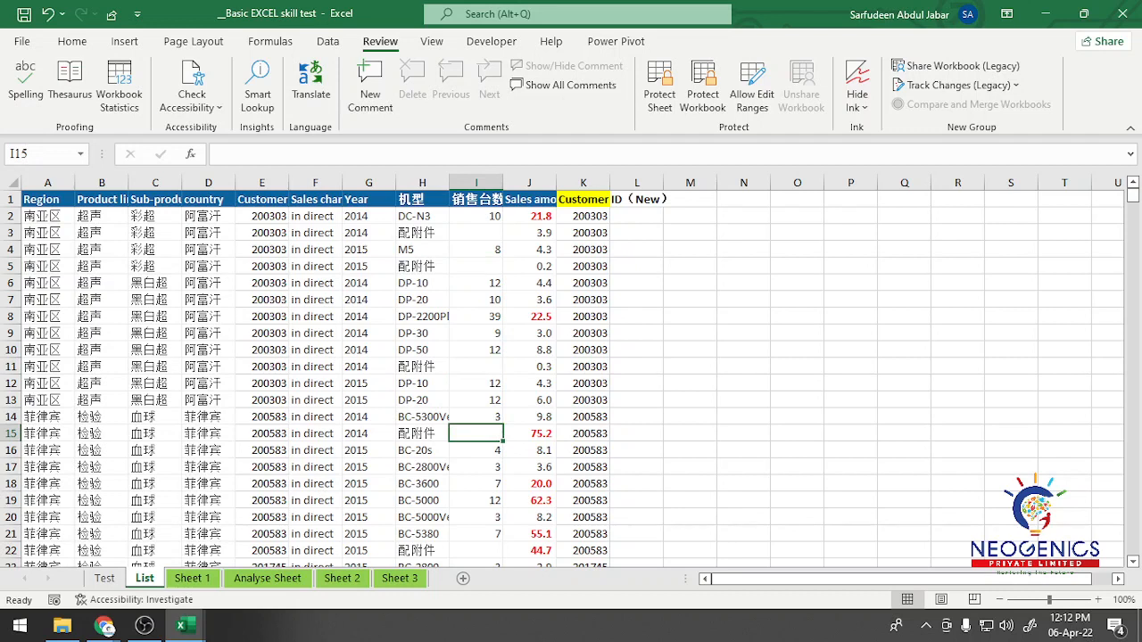
{"action": "left_click", "coordinate": [475, 233]}
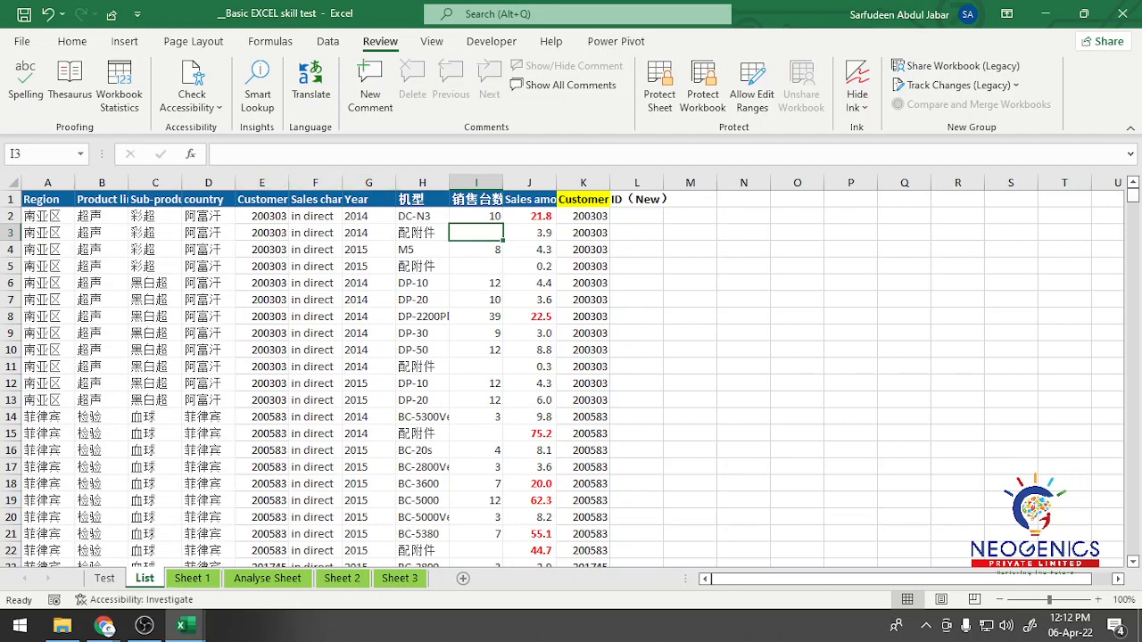
{"action": "left_click_drag", "start_coordinate": [357, 199], "coordinate": [477, 199]}
{"action": "key", "text": "ctrl+c"}
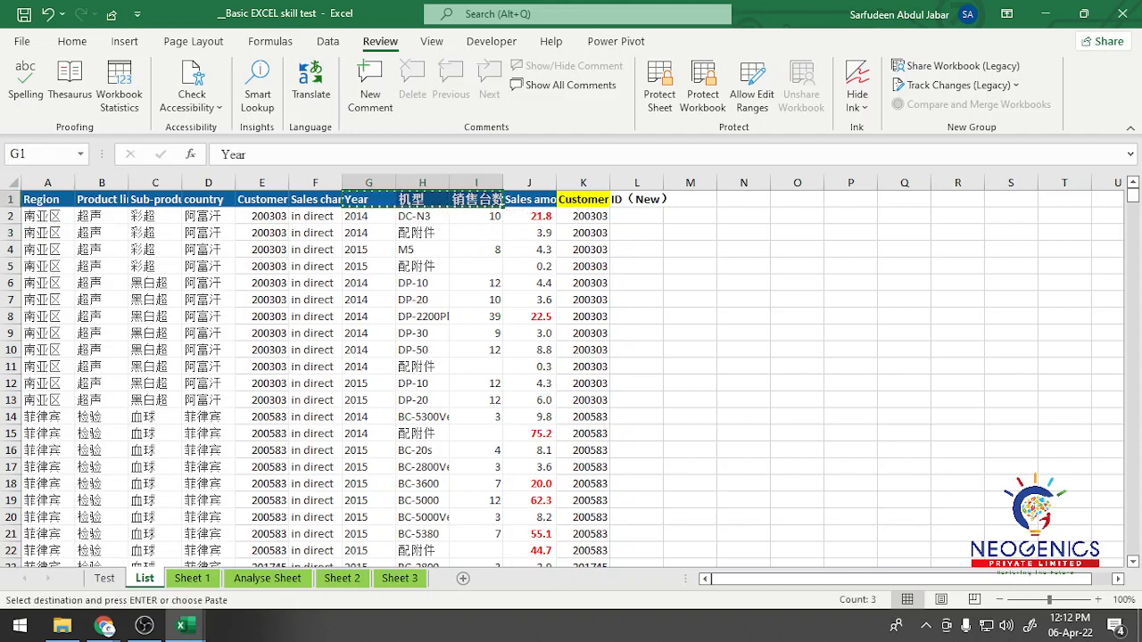
{"action": "key", "text": "ctrl+q"}
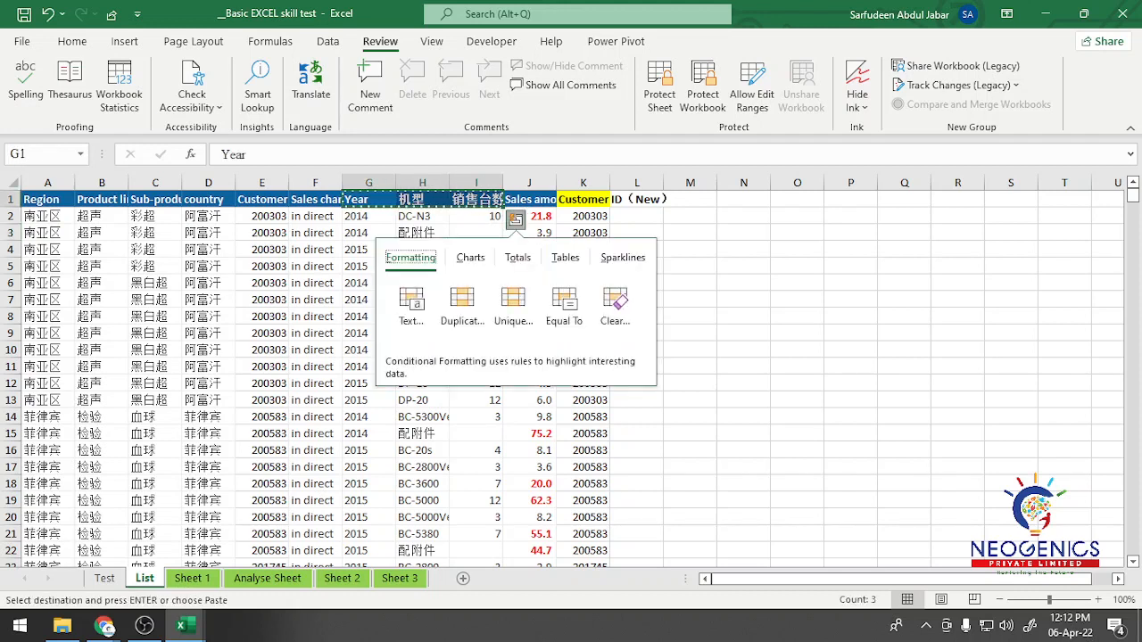
{"action": "key", "text": "Escape"}
Step: Rename the 销售台数 header in cell I1 of the List sheet as QTY
{"action": "left_click", "coordinate": [476, 199]}
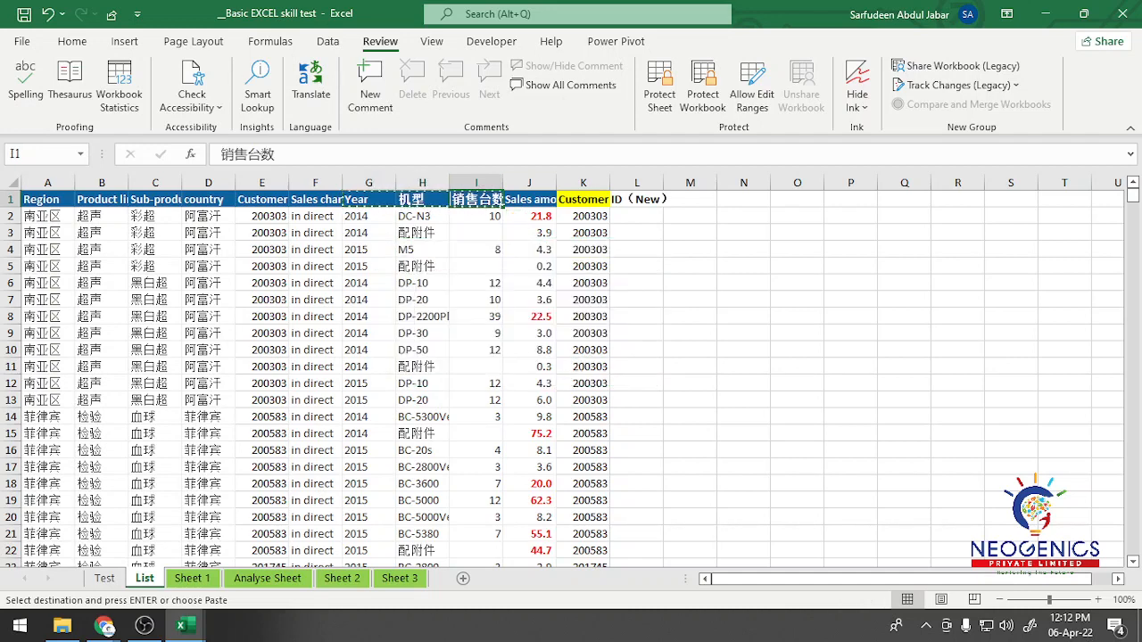
{"action": "double_click", "coordinate": [477, 199]}
{"action": "type", "text": "QTY"}
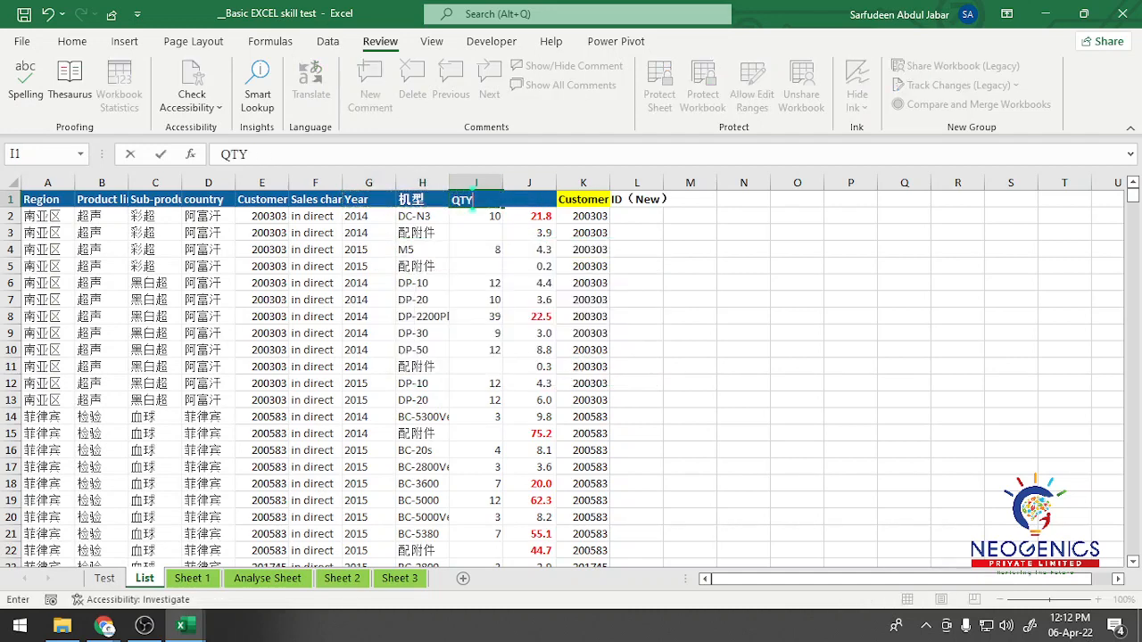
{"action": "key", "text": "Return"}
{"action": "left_click", "coordinate": [477, 250]}
{"action": "left_click", "coordinate": [477, 199]}
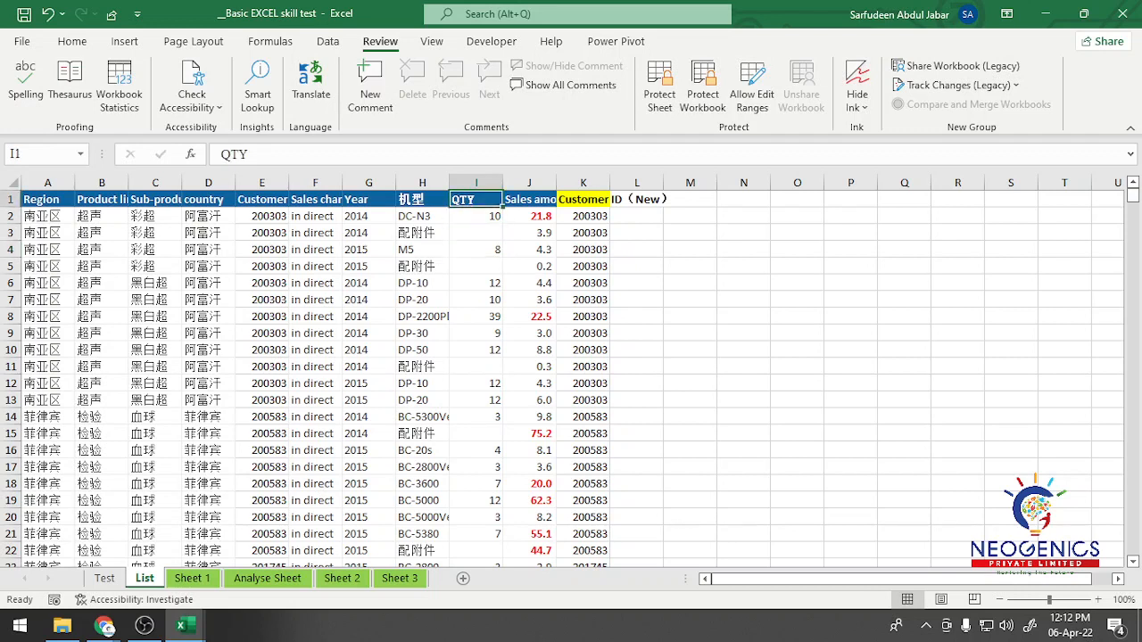
Step: Review the Year, 机型 and QTY headers and the region and sub-product entries in row 6 of the List sheet
{"action": "left_click", "coordinate": [423, 199]}
{"action": "left_click", "coordinate": [476, 199]}
{"action": "left_click", "coordinate": [369, 199]}
{"action": "left_click", "coordinate": [476, 199]}
{"action": "left_click", "coordinate": [369, 199]}
{"action": "left_click", "coordinate": [477, 199]}
{"action": "left_click", "coordinate": [369, 199]}
{"action": "left_click", "coordinate": [476, 199]}
{"action": "left_click", "coordinate": [369, 199]}
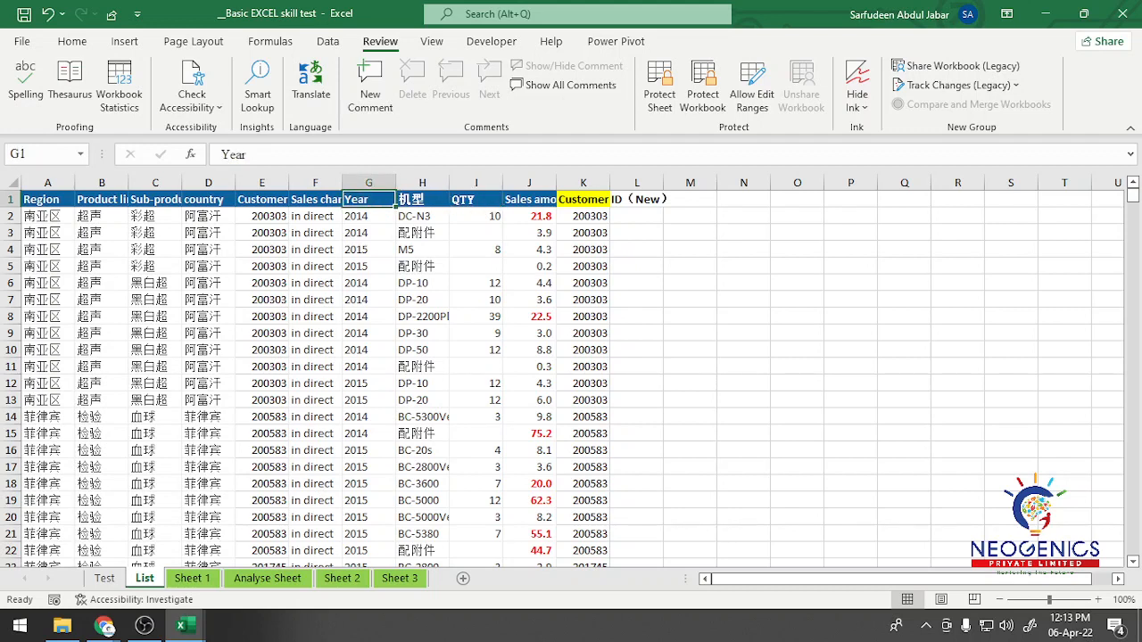
{"action": "left_click", "coordinate": [423, 199]}
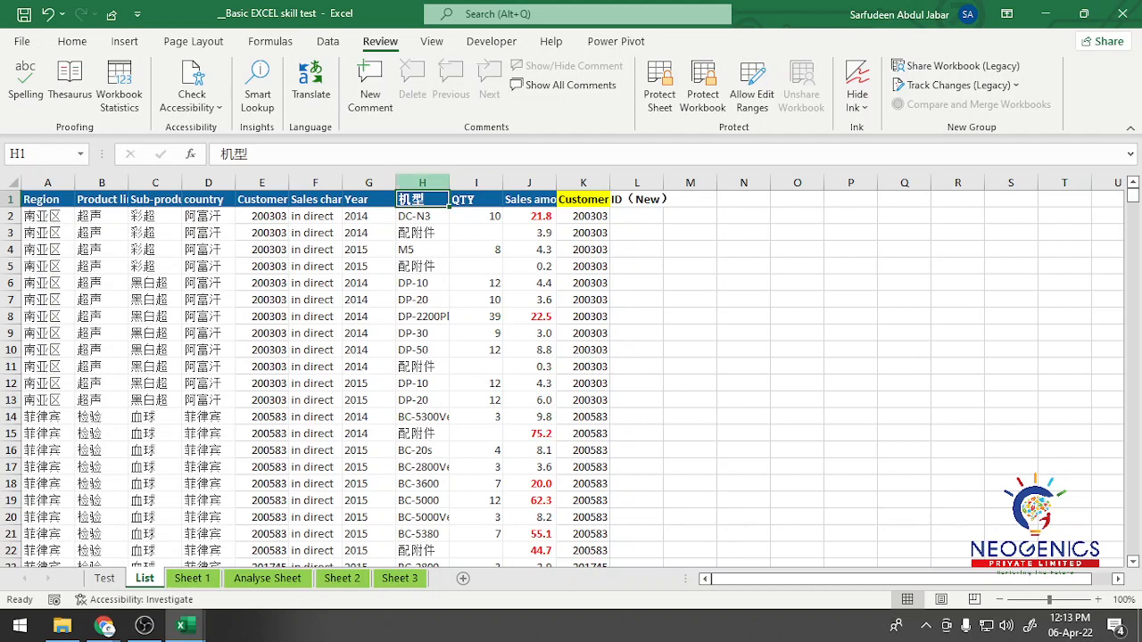
{"action": "left_click", "coordinate": [48, 283]}
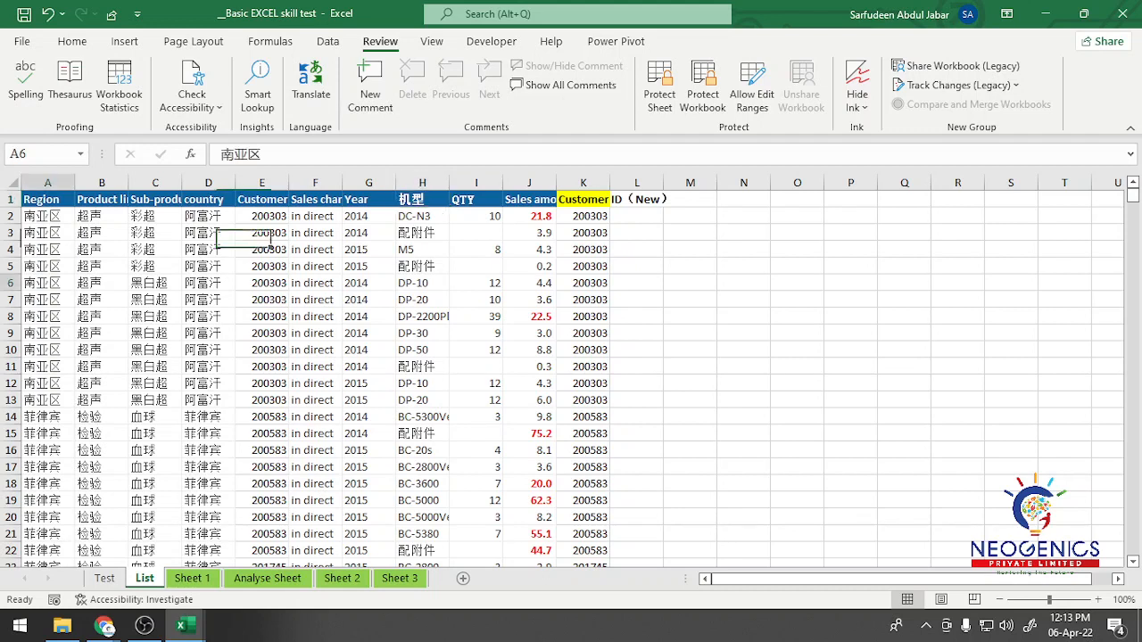
{"action": "left_click", "coordinate": [155, 283]}
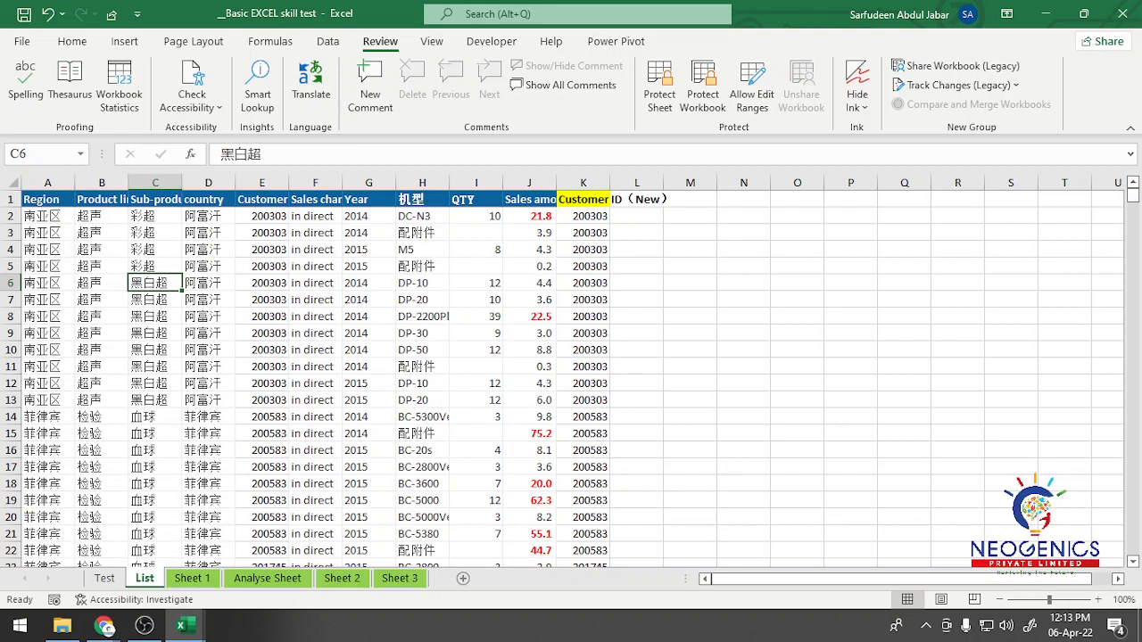
{"action": "left_click", "coordinate": [475, 200]}
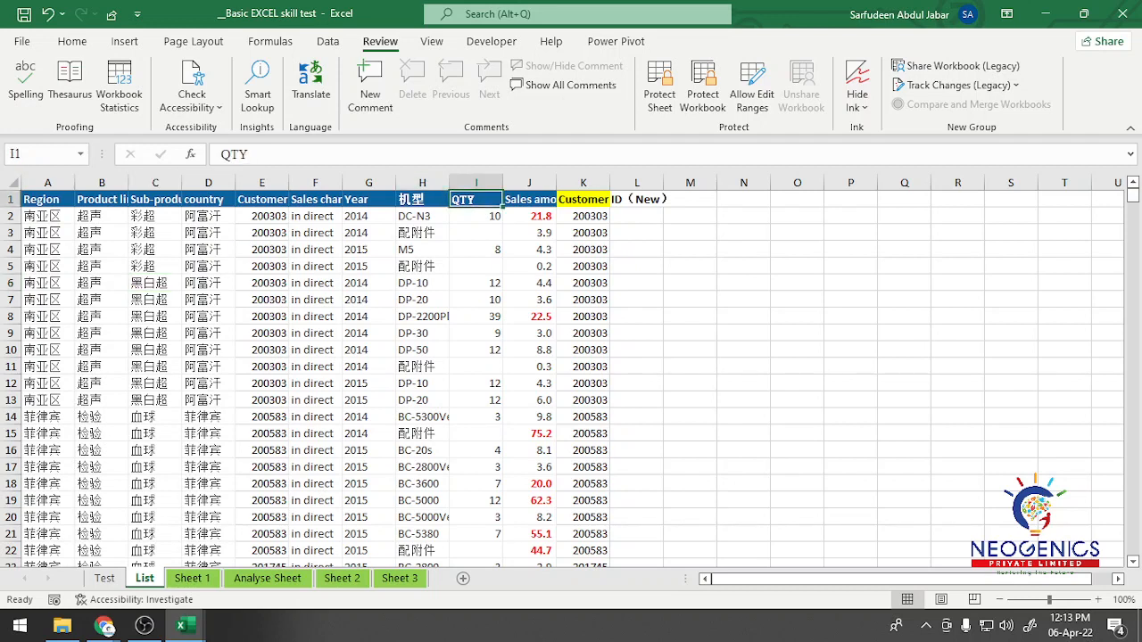
{"action": "left_click", "coordinate": [422, 200]}
{"action": "left_click", "coordinate": [476, 200]}
Step: Copy the Year and QTY headers from G1 and I1 of the List sheet into cells O1 and P1
{"action": "left_click", "coordinate": [368, 200]}
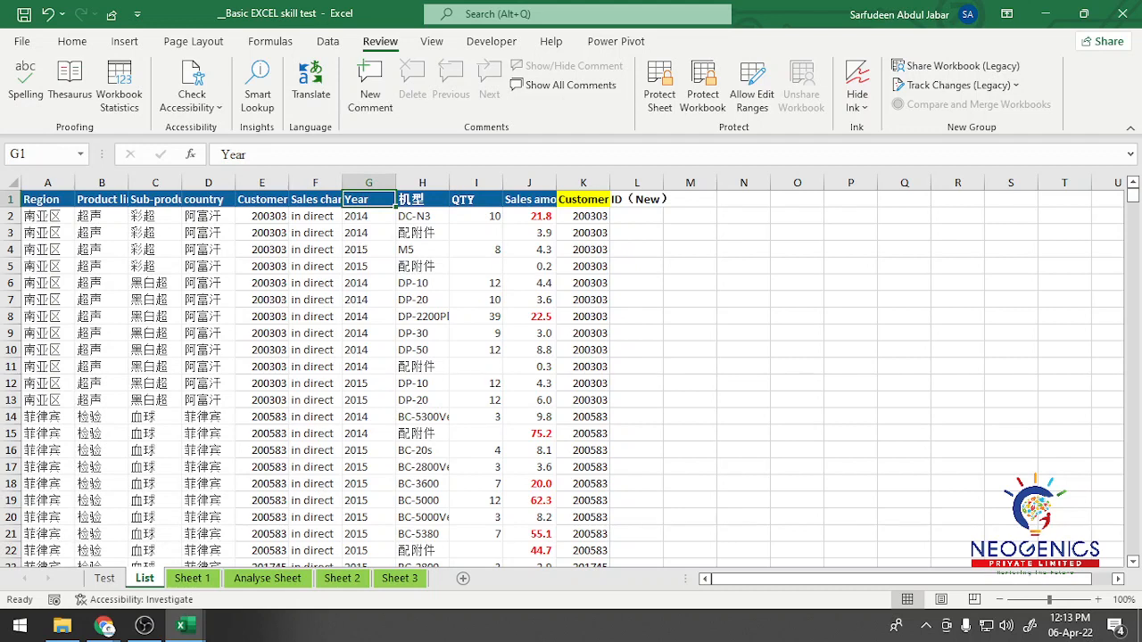
{"action": "left_click", "coordinate": [475, 199], "text": "ctrl"}
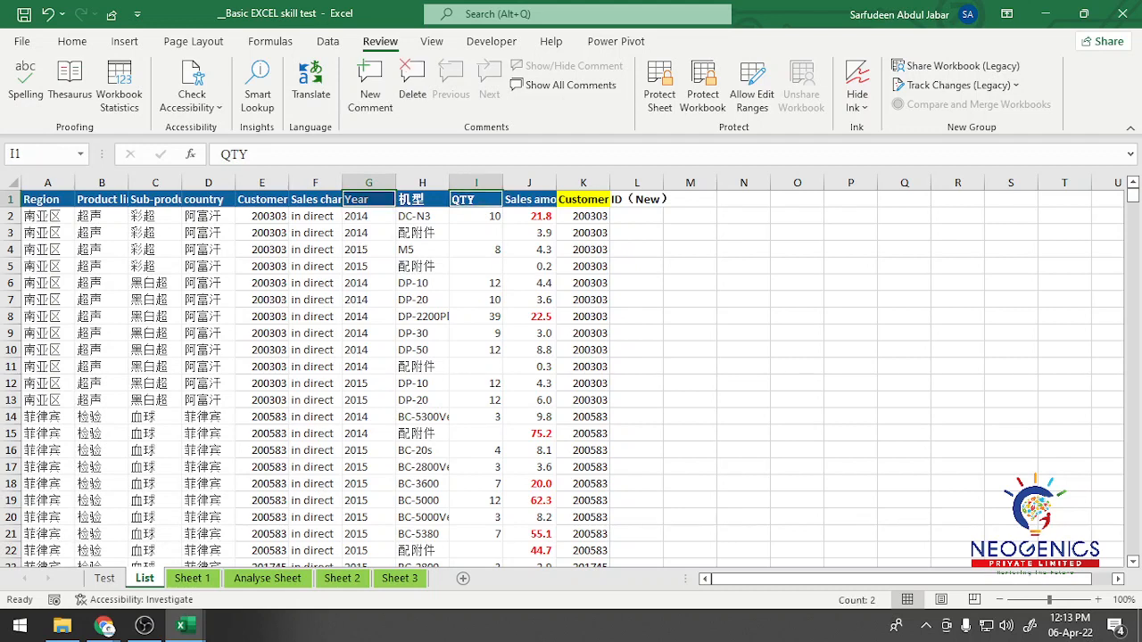
{"action": "key", "text": "ctrl+c"}
{"action": "left_click", "coordinate": [797, 200]}
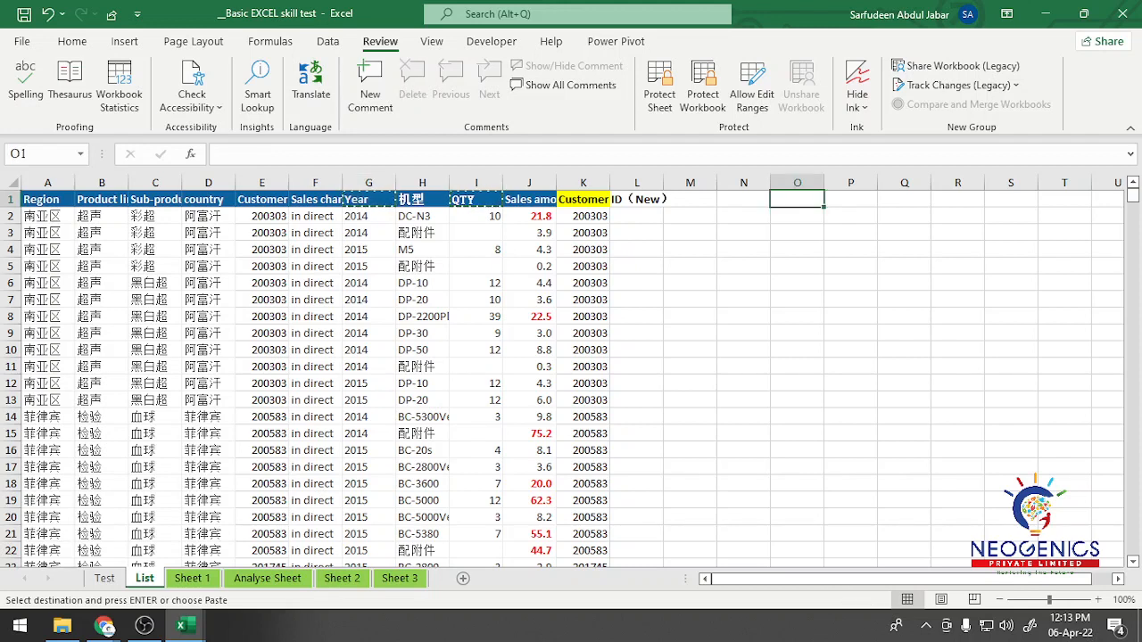
{"action": "key", "text": "ctrl+v"}
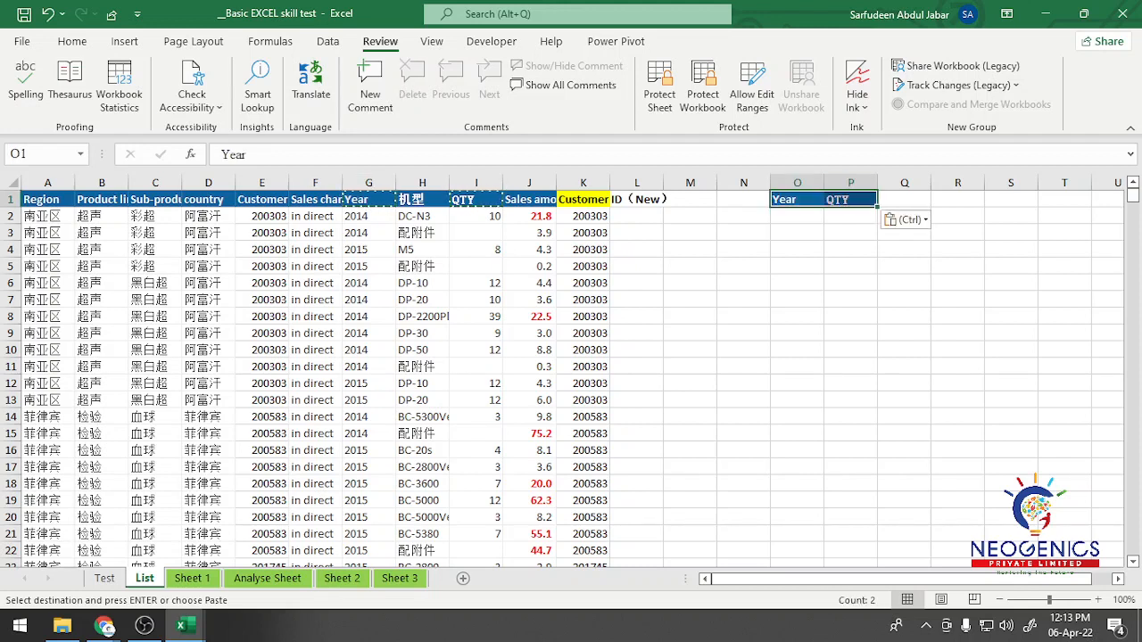
{"action": "left_click", "coordinate": [797, 199]}
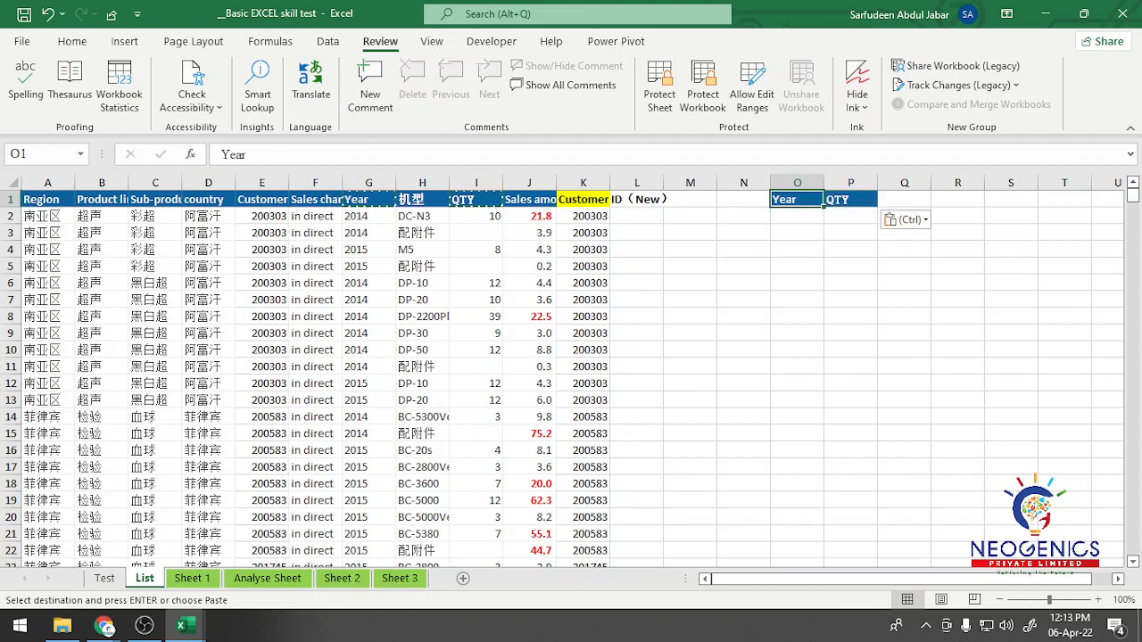
Step: Copy the Customer ID (New) header from K1 of the List sheet into cell R1
{"action": "left_click", "coordinate": [958, 200]}
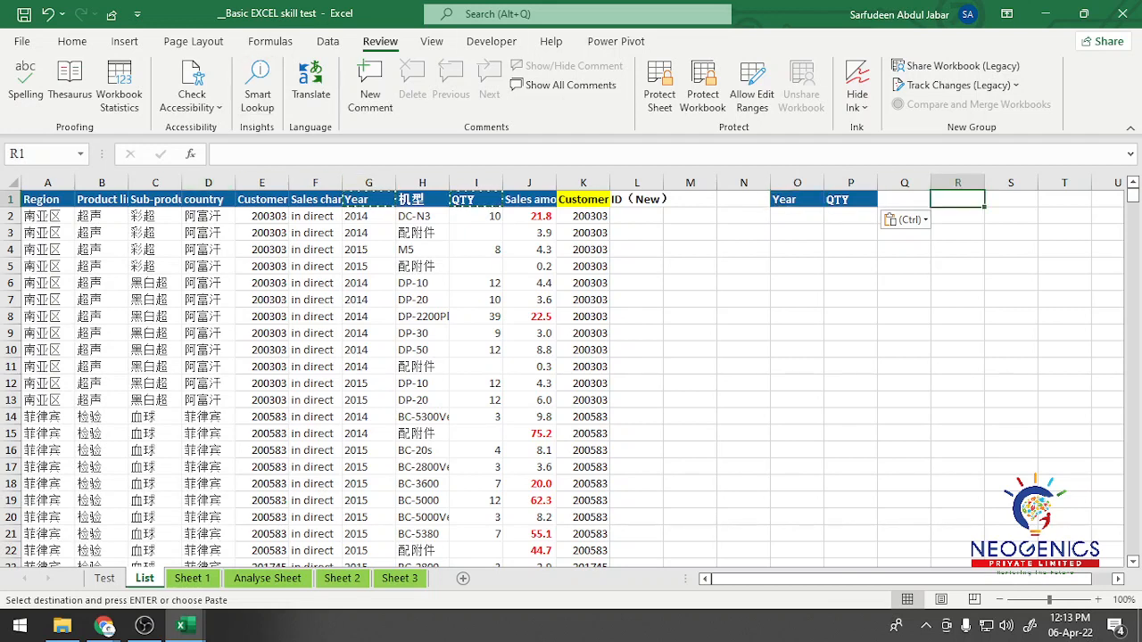
{"action": "key", "text": "Escape"}
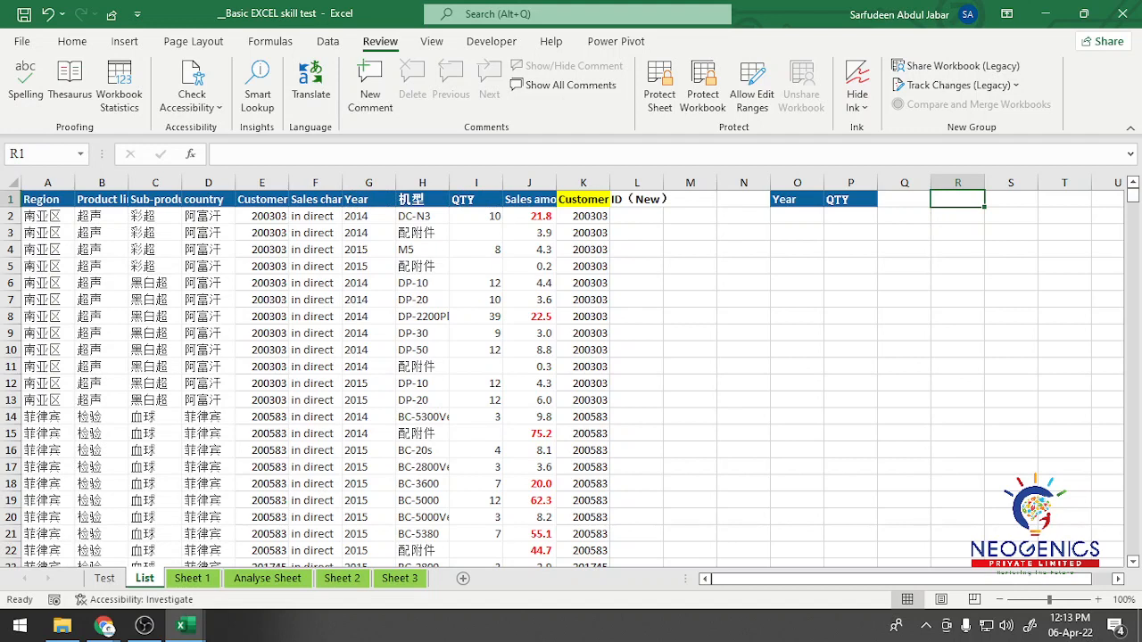
{"action": "left_click", "coordinate": [584, 200]}
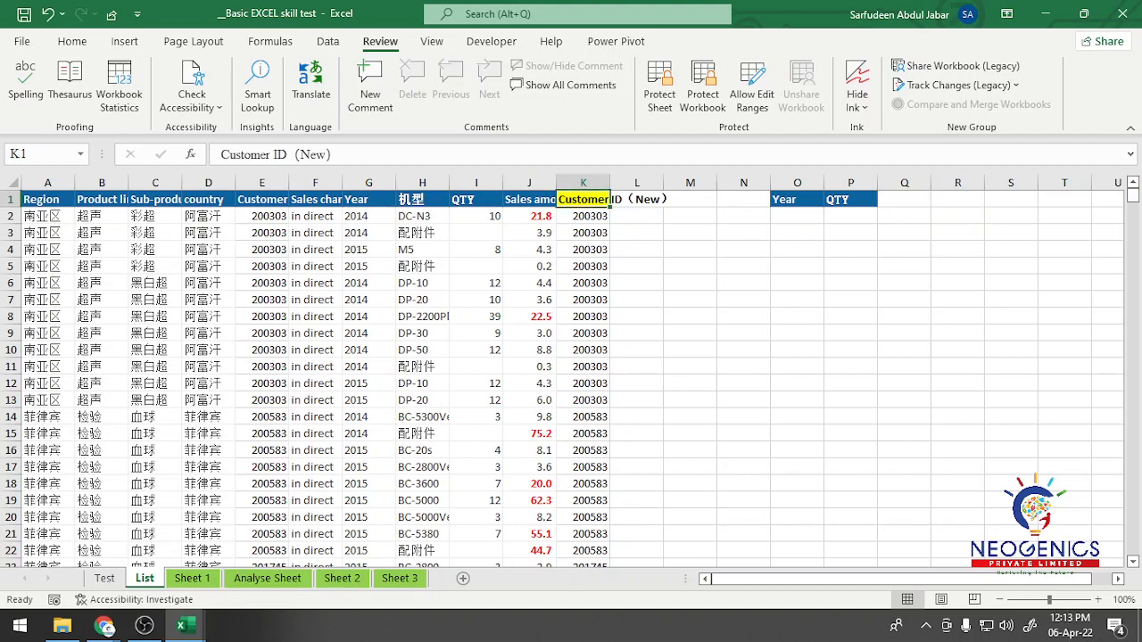
{"action": "key", "text": "ctrl+c"}
{"action": "left_click", "coordinate": [957, 199]}
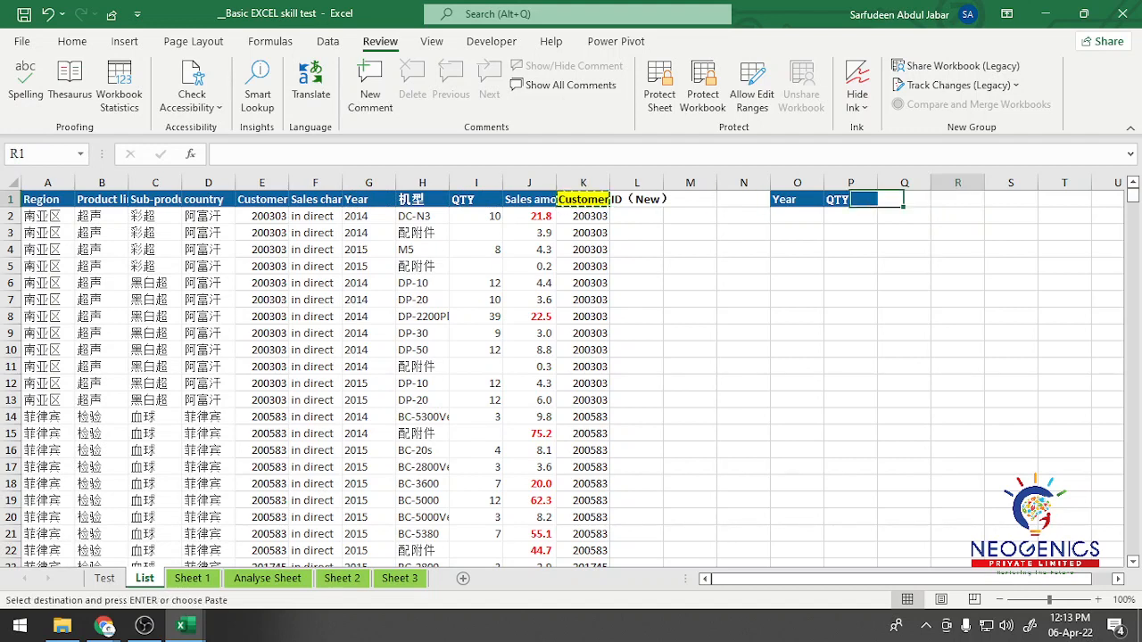
{"action": "key", "text": "ctrl+v"}
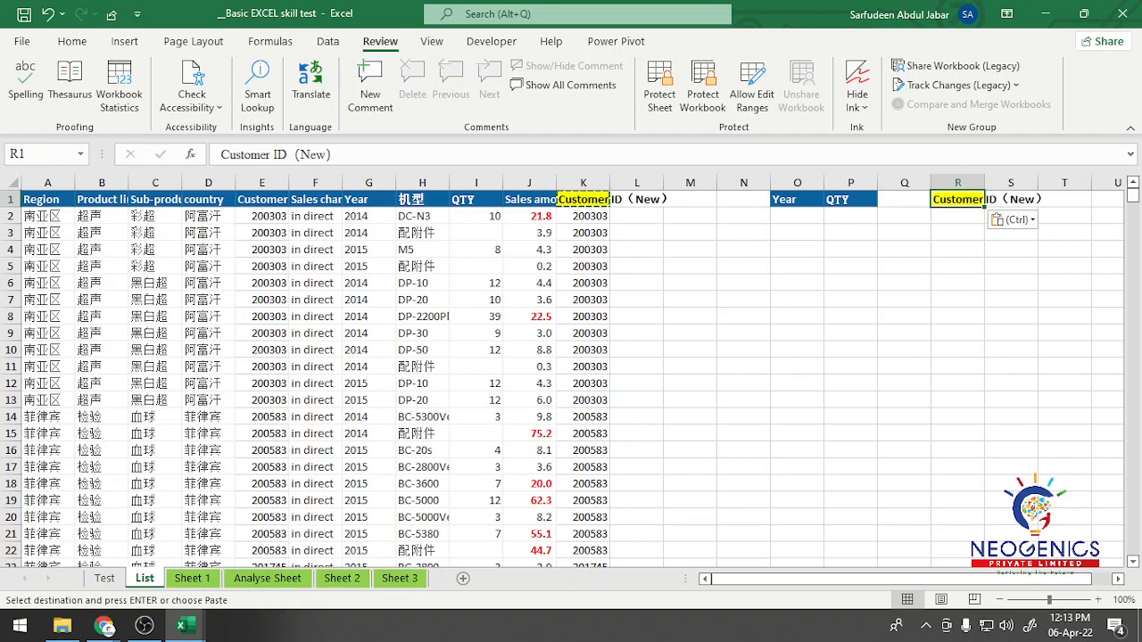
Step: Enter the first criteria row under the copied headers: 2014 in O2 for Year and >0 in P2 for QTY
{"action": "left_click", "coordinate": [797, 217]}
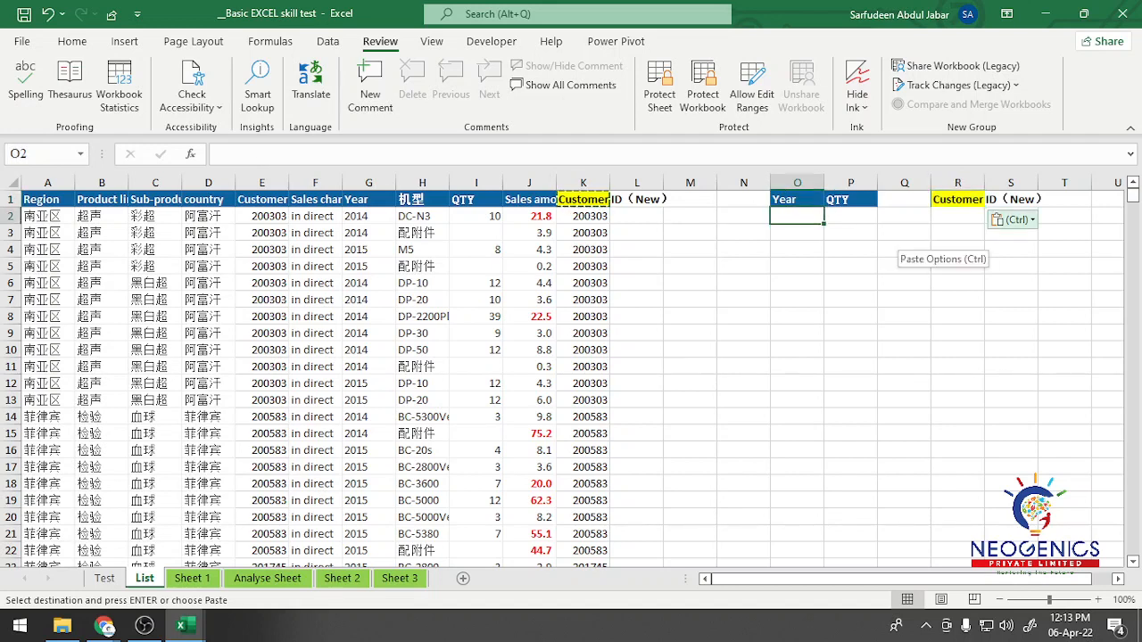
{"action": "type", "text": "2014"}
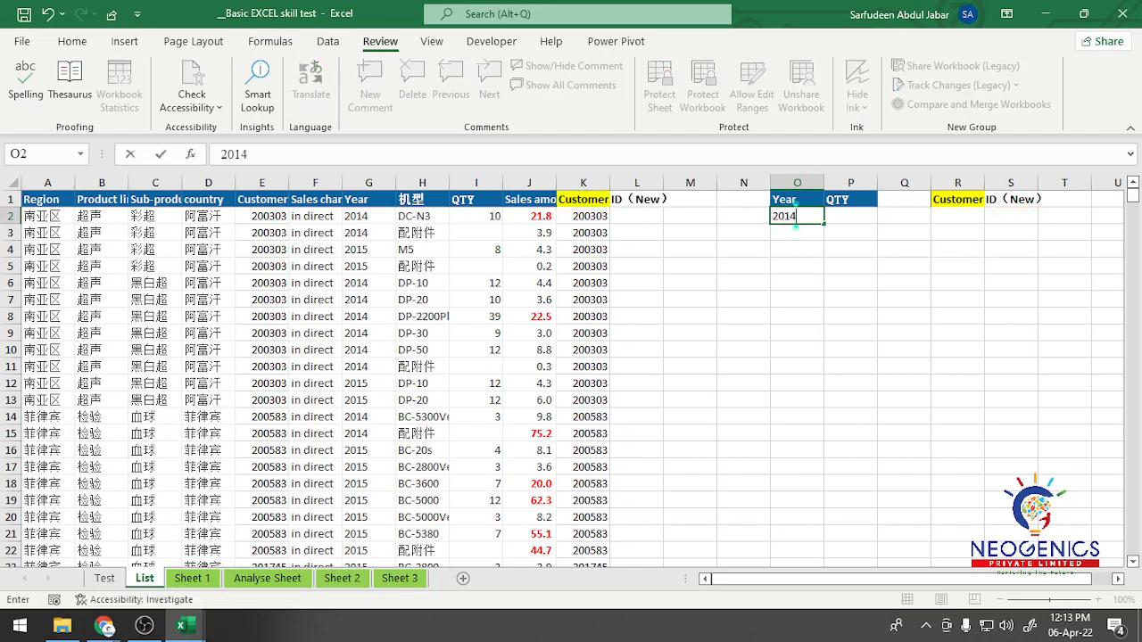
{"action": "key", "text": "Tab"}
{"action": "type", "text": ">"}
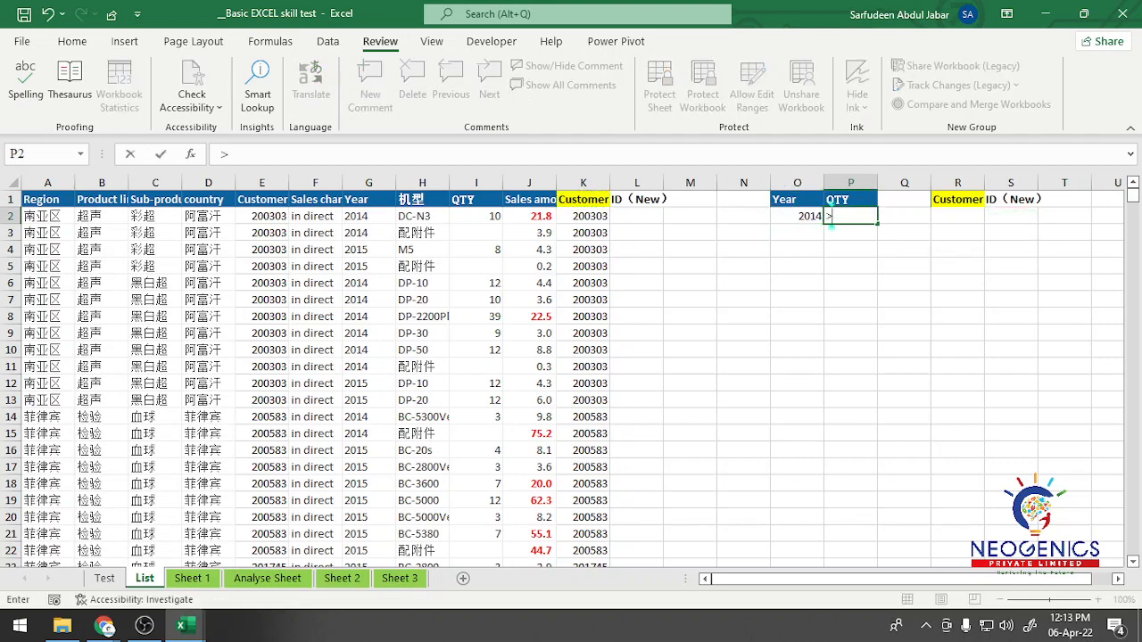
{"action": "type", "text": "0"}
{"action": "key", "text": "Left"}
{"action": "key", "text": "Left"}
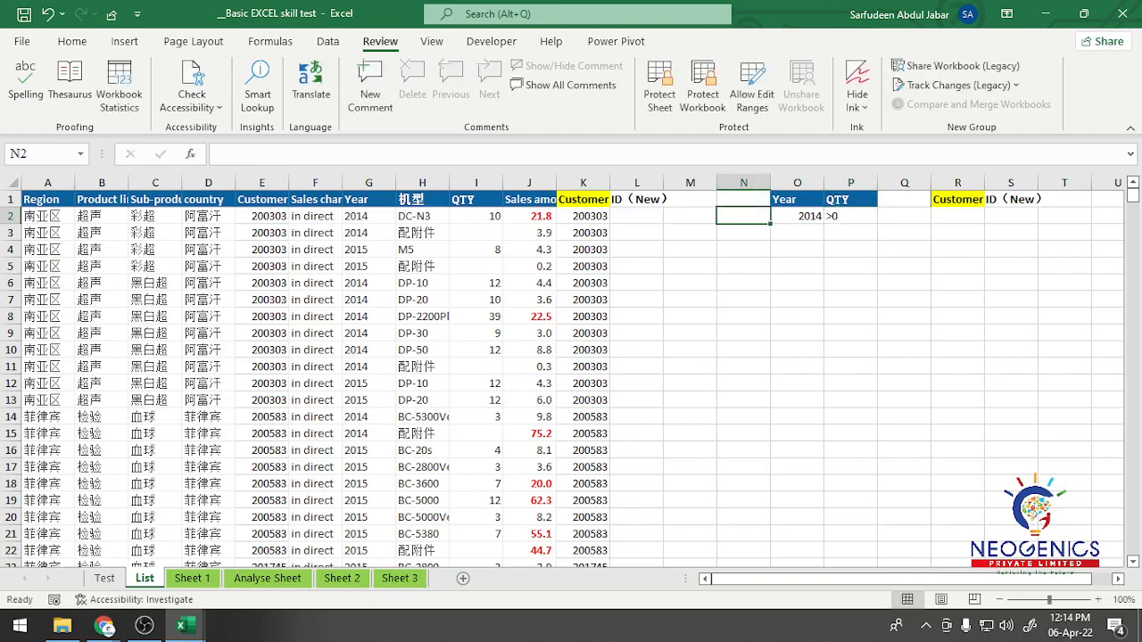
Step: Add a second criteria row with 2015 in O3 under Year, leaving the QTY criterion in P3 blank
{"action": "key", "text": "Up"}
{"action": "scroll", "coordinate": [562, 371], "scroll_direction": "up", "scroll_amount": 3}
{"action": "left_click_drag", "start_coordinate": [910, 579], "coordinate": [959, 579]}
{"action": "scroll", "coordinate": [578, 372], "scroll_direction": "right", "scroll_amount": 4}
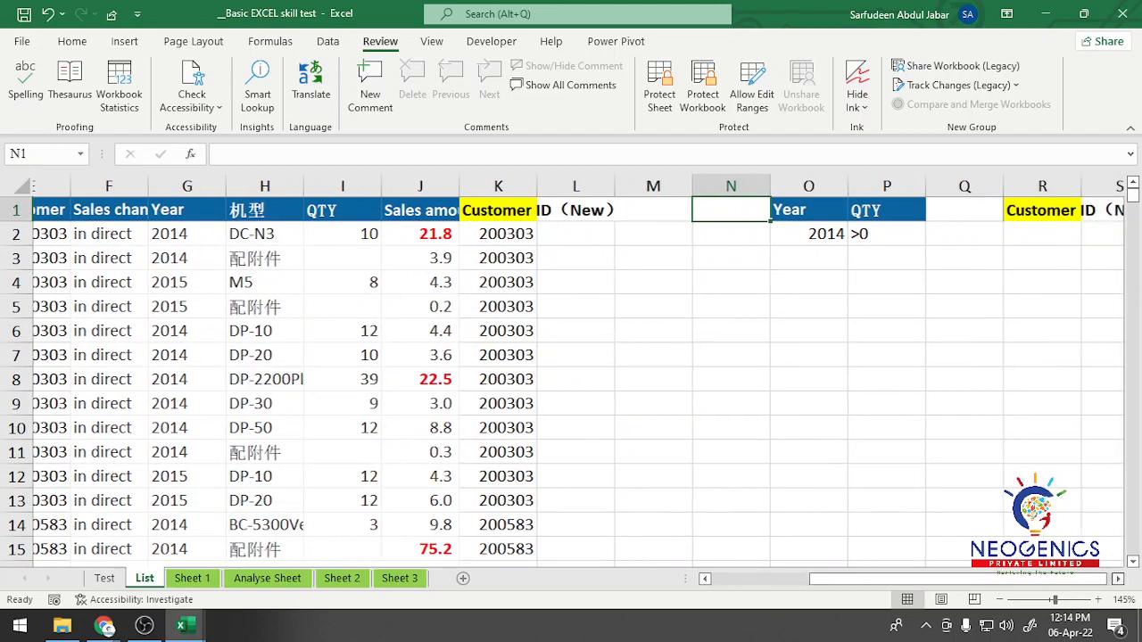
{"action": "left_click", "coordinate": [616, 234]}
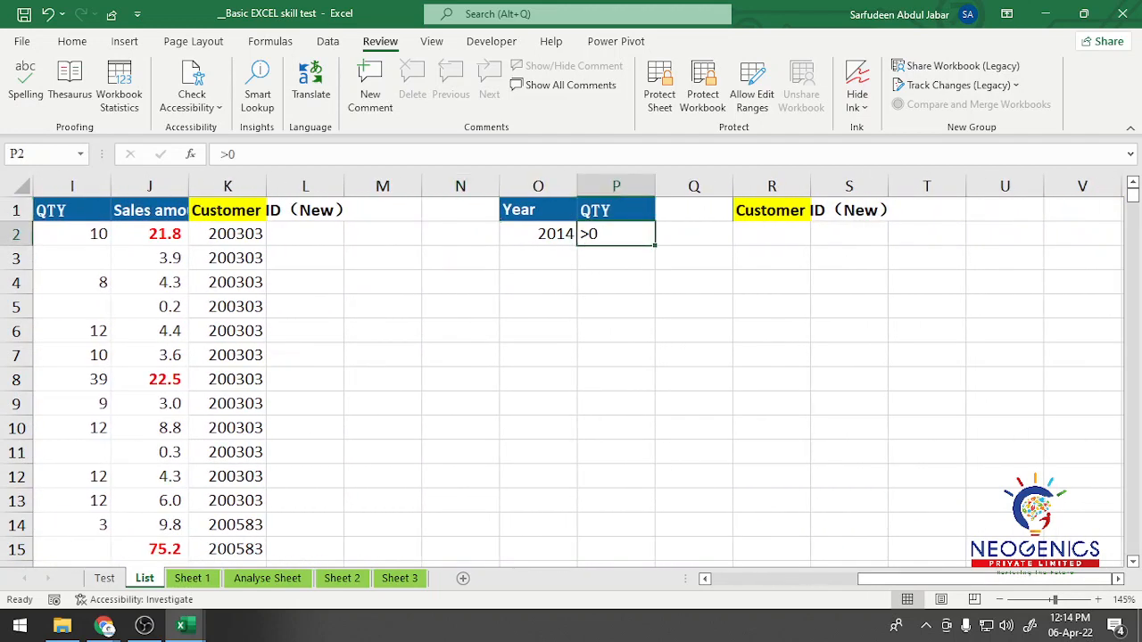
{"action": "left_click", "coordinate": [538, 258]}
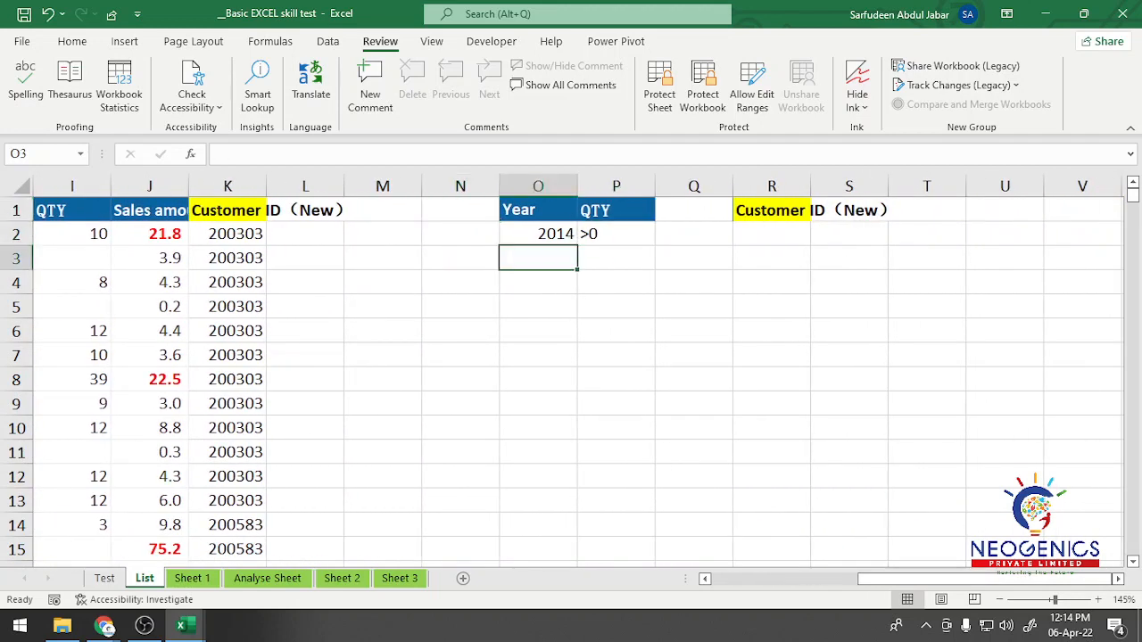
{"action": "type", "text": "2015"}
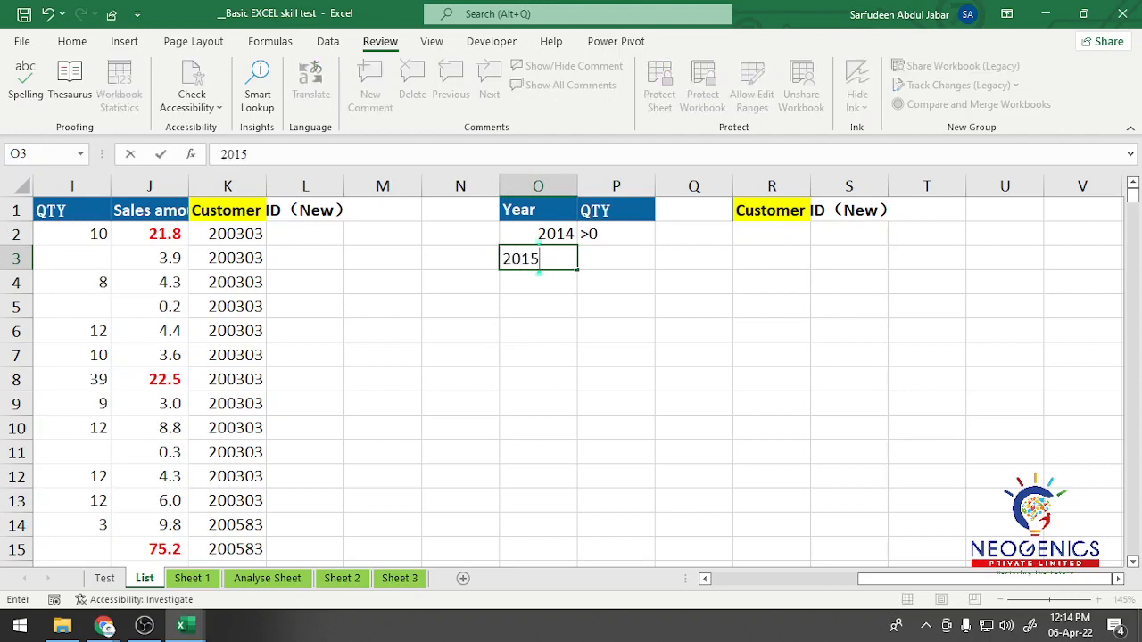
{"action": "key", "text": "Tab"}
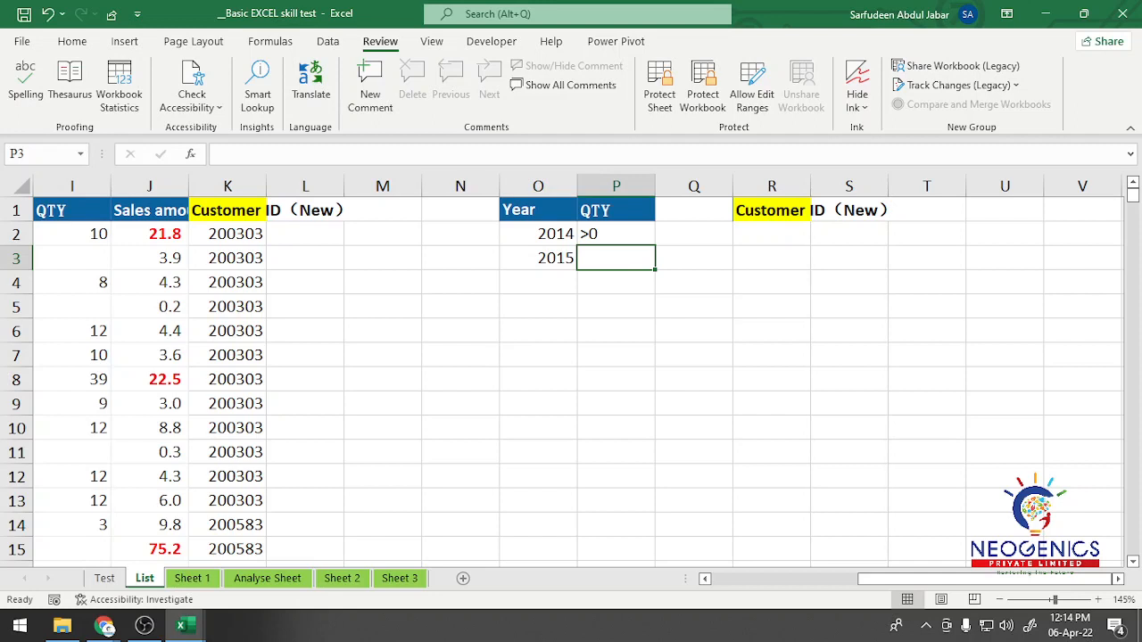
{"action": "left_click", "coordinate": [72, 307]}
{"action": "left_click", "coordinate": [72, 258]}
{"action": "left_click", "coordinate": [72, 307]}
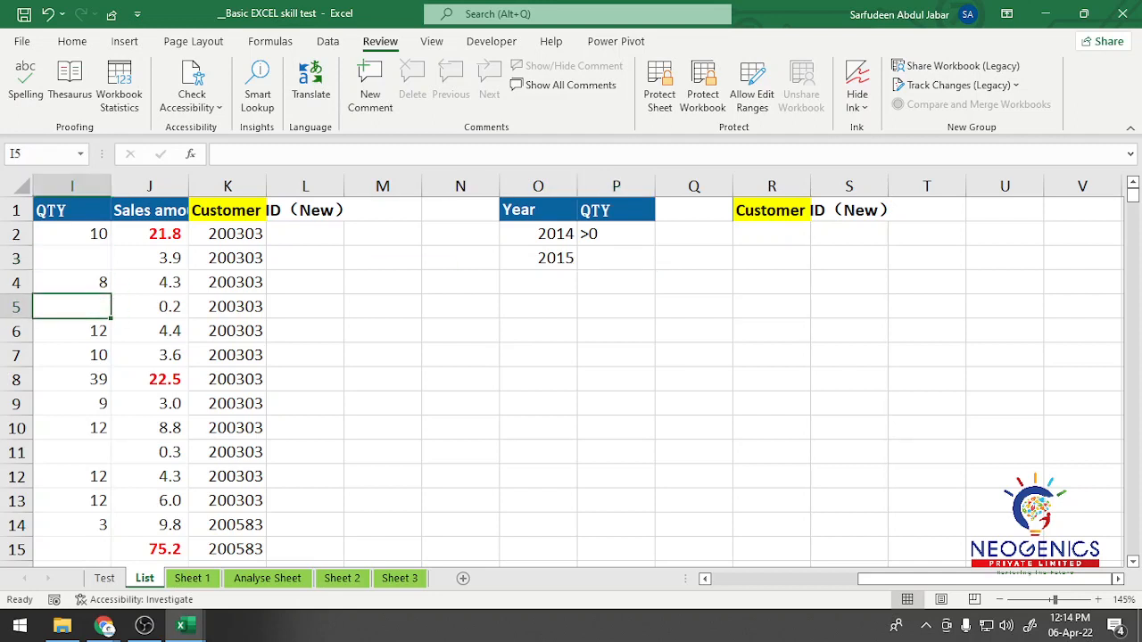
{"action": "left_click", "coordinate": [615, 307]}
{"action": "left_click_drag", "start_coordinate": [538, 210], "coordinate": [616, 258]}
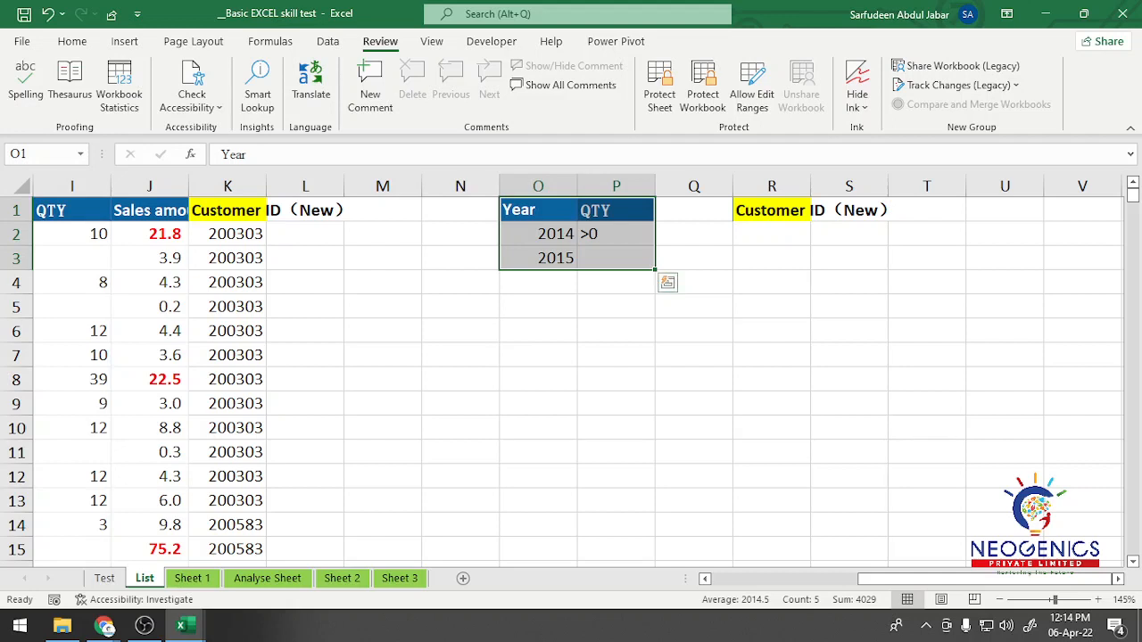
{"action": "left_click", "coordinate": [772, 234]}
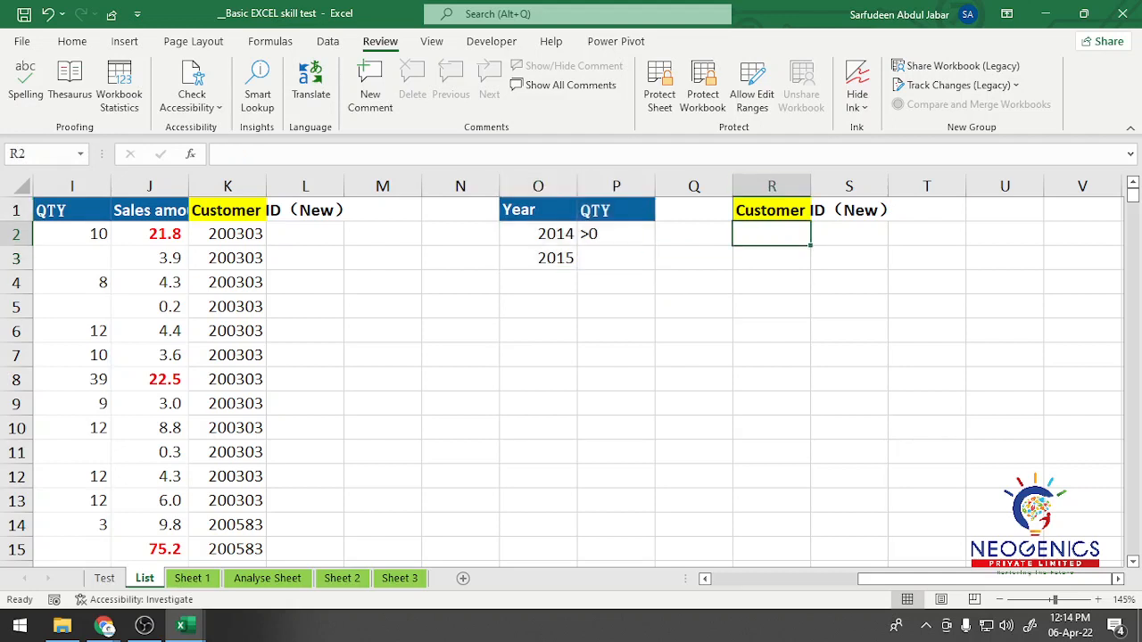
Step: Start an Advanced Filter on the List sheet data range A1:K3506, set to copy the results to another location
{"action": "left_click_drag", "start_coordinate": [972, 579], "coordinate": [821, 580]}
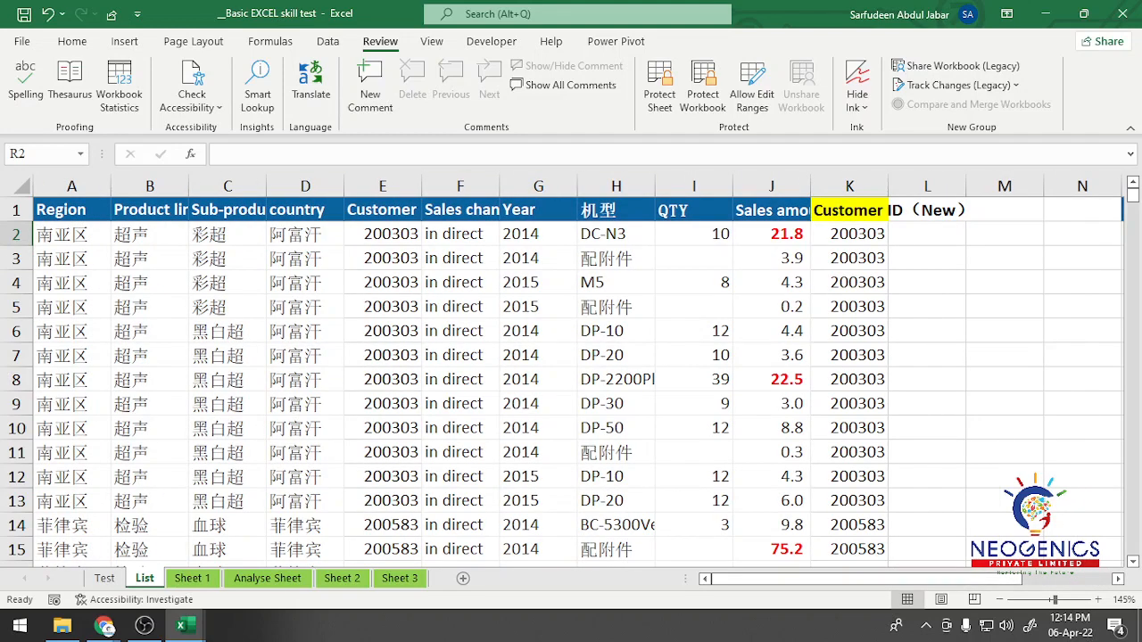
{"action": "left_click", "coordinate": [71, 210]}
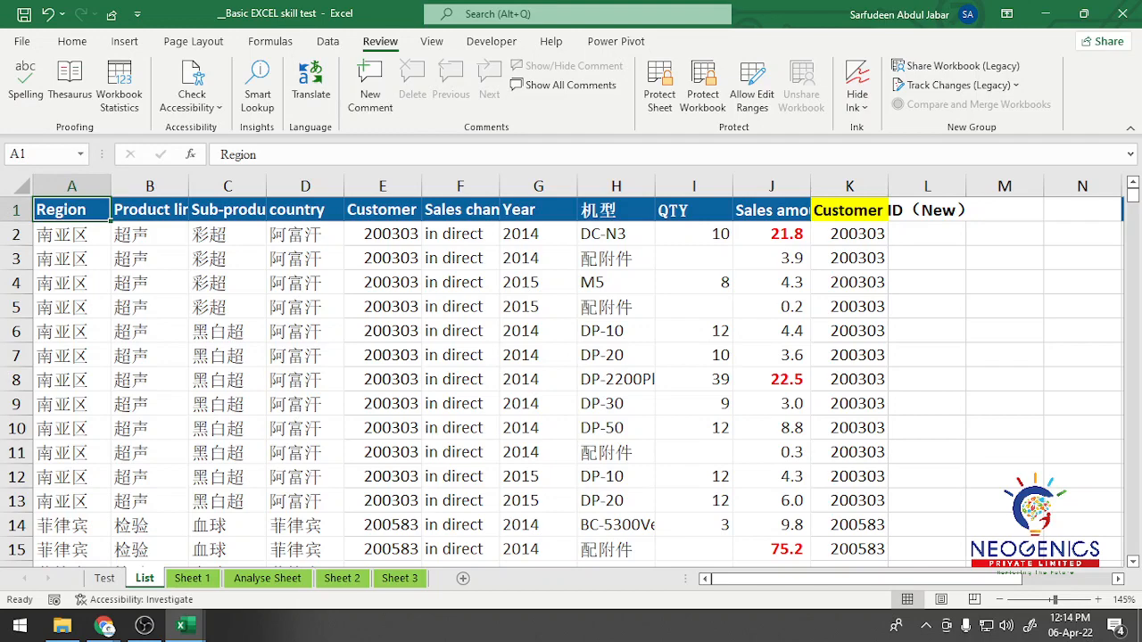
{"action": "key", "text": "ctrl+shift+Down"}
{"action": "key", "text": "ctrl+shift+Right"}
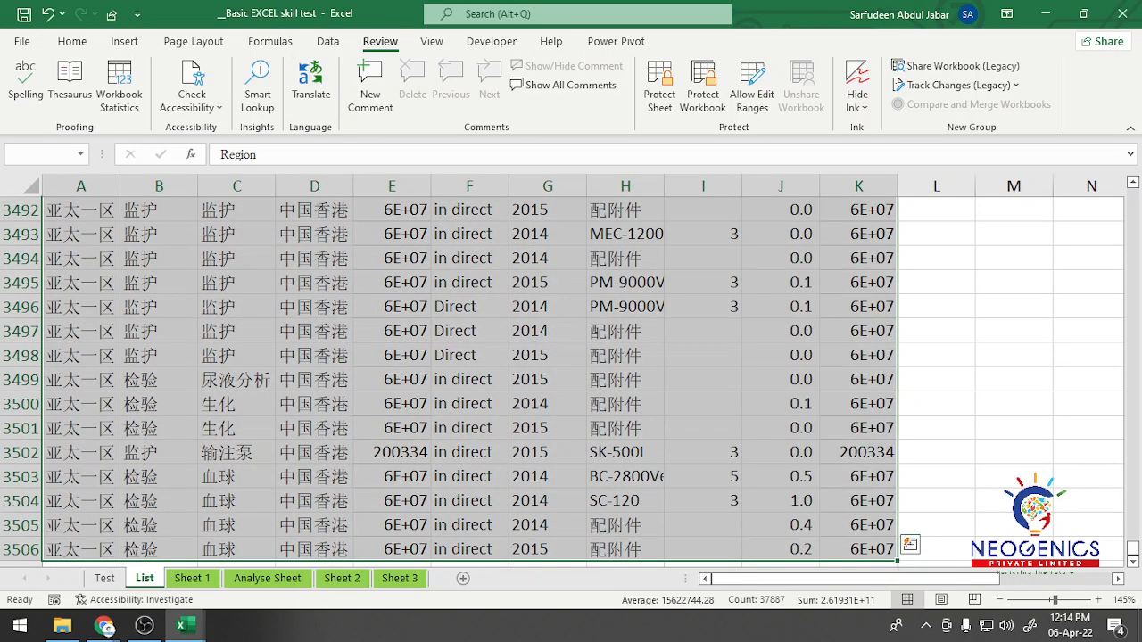
{"action": "scroll", "coordinate": [447, 375], "scroll_direction": "up", "scroll_amount": 20}
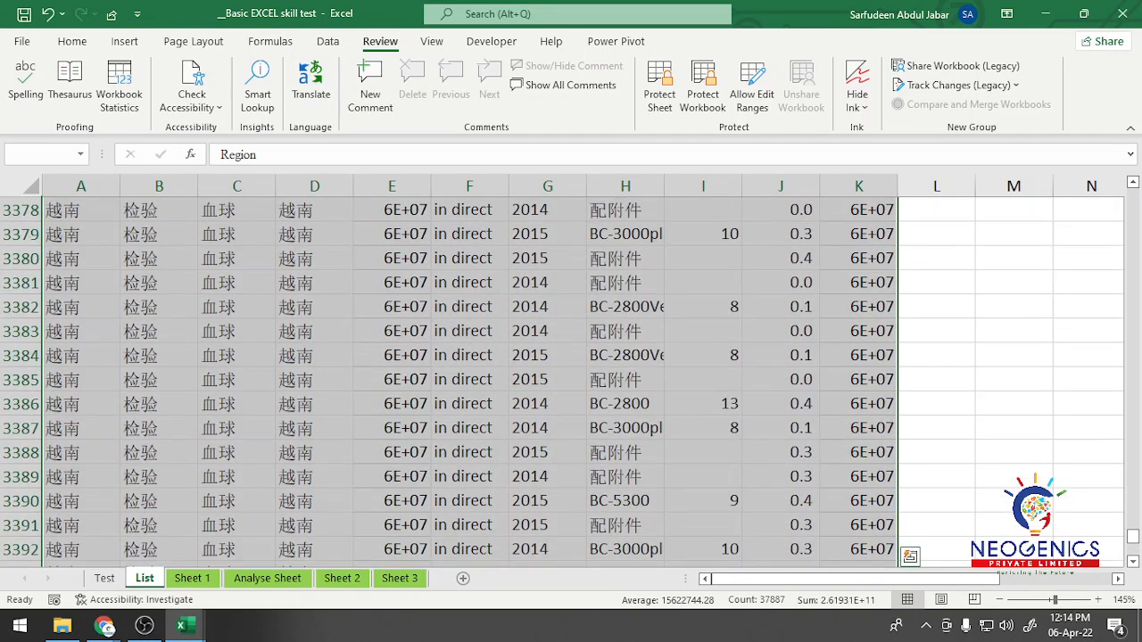
{"action": "left_click_drag", "start_coordinate": [1133, 537], "coordinate": [1132, 194]}
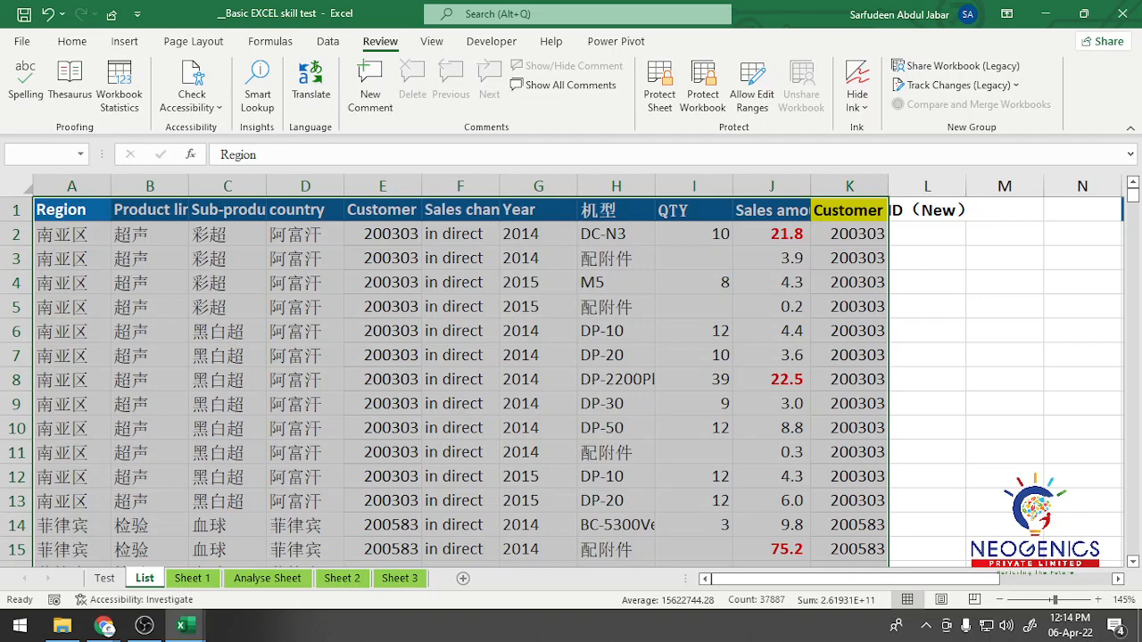
{"action": "left_click", "coordinate": [328, 41]}
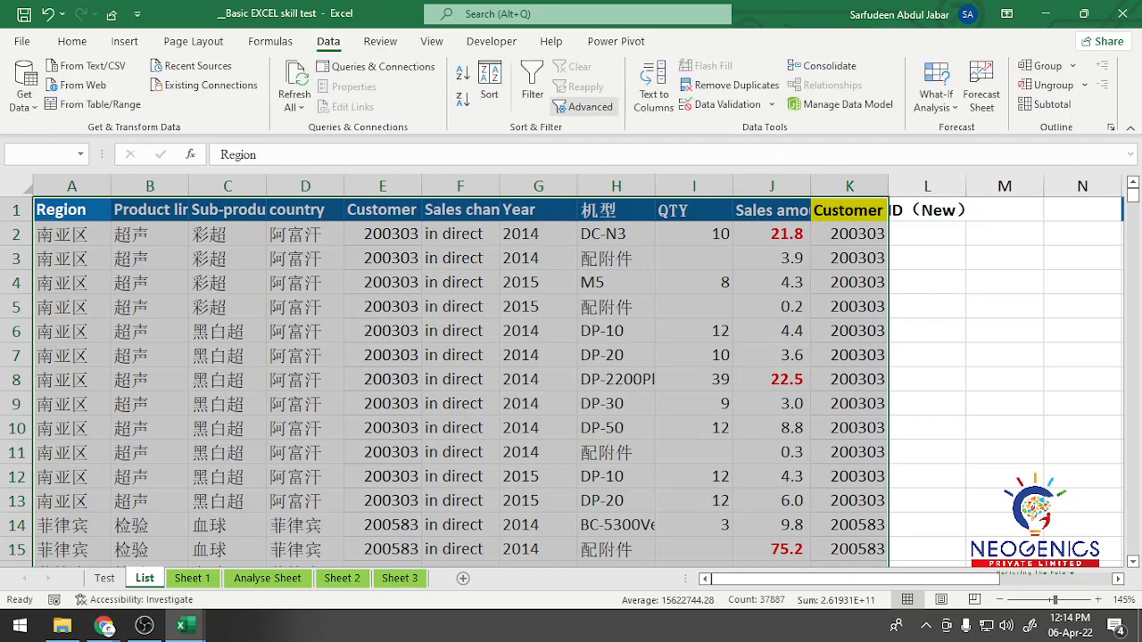
{"action": "left_click", "coordinate": [590, 107]}
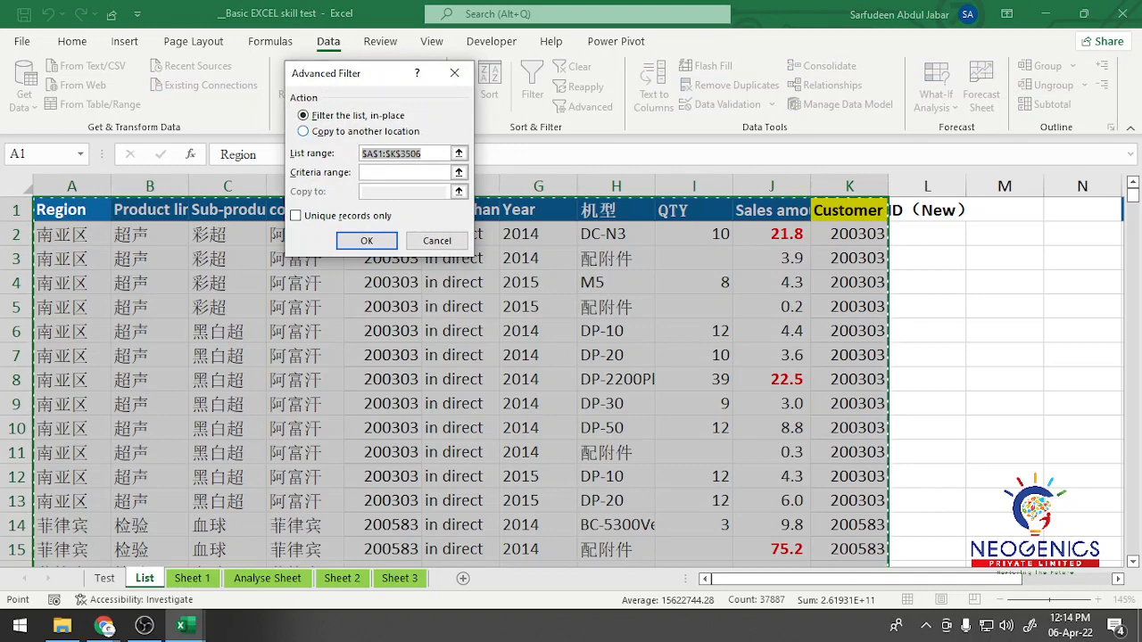
{"action": "left_click", "coordinate": [304, 131]}
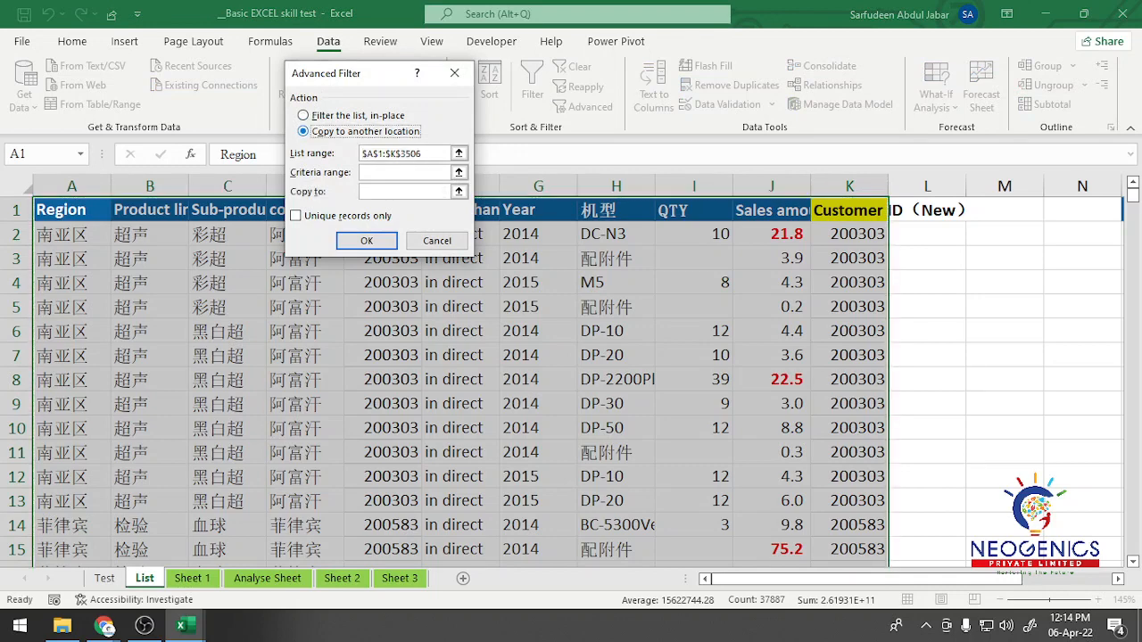
{"action": "left_click", "coordinate": [434, 154]}
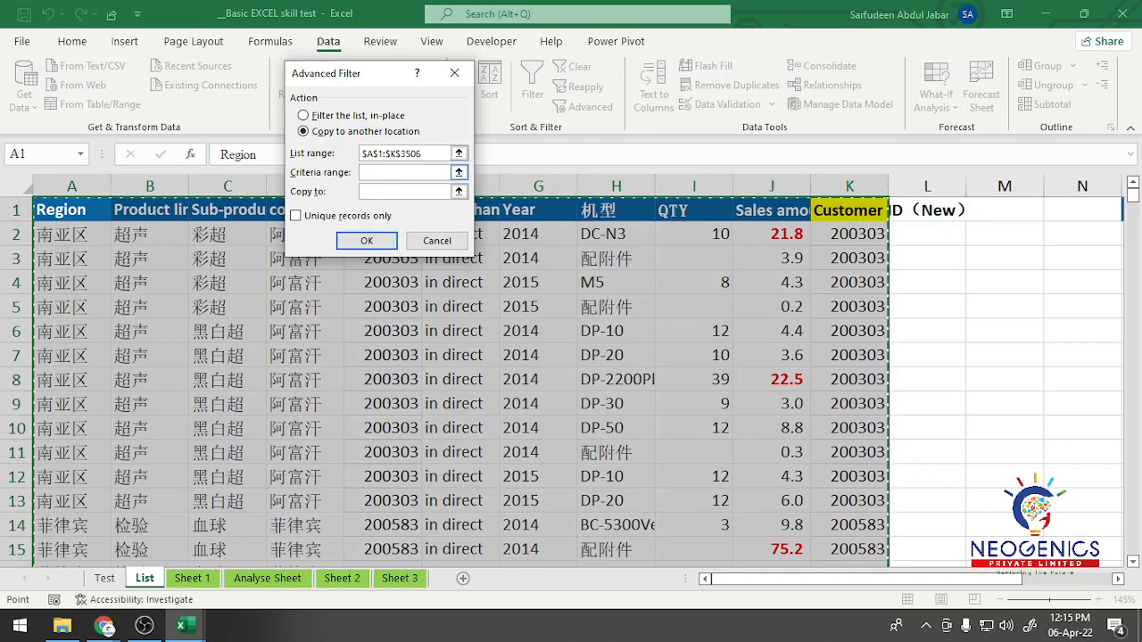
Step: Complete the Advanced Filter with criteria range O1:P3, copying unique records only to R1 on the List sheet
{"action": "left_click", "coordinate": [459, 173]}
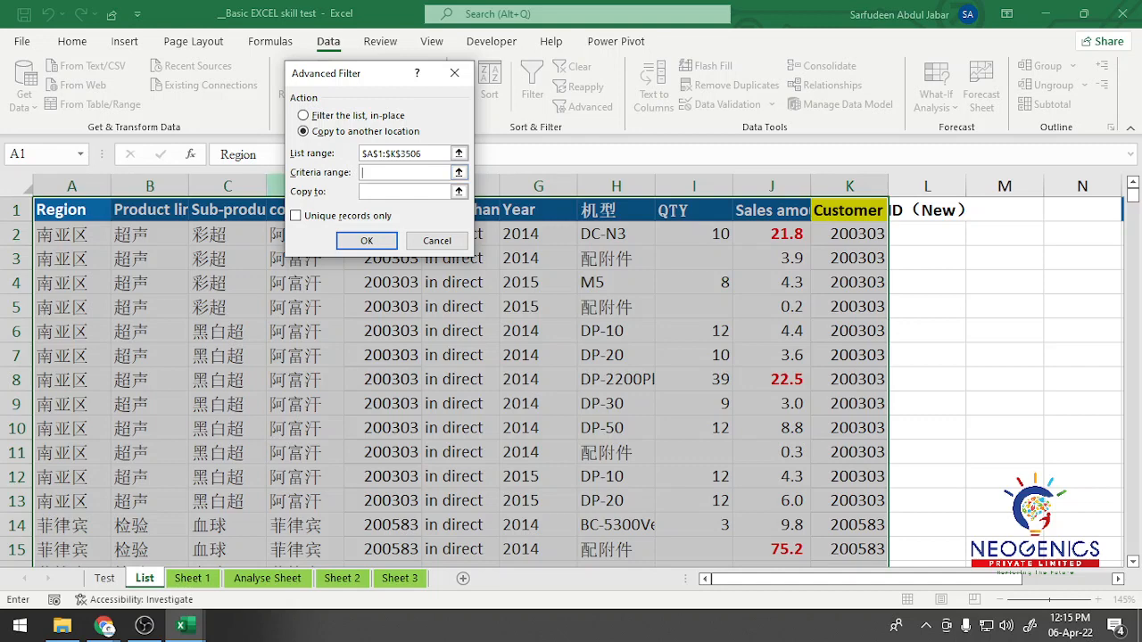
{"action": "left_click_drag", "start_coordinate": [803, 579], "coordinate": [894, 579]}
{"action": "left_click_drag", "start_coordinate": [826, 211], "coordinate": [961, 266]}
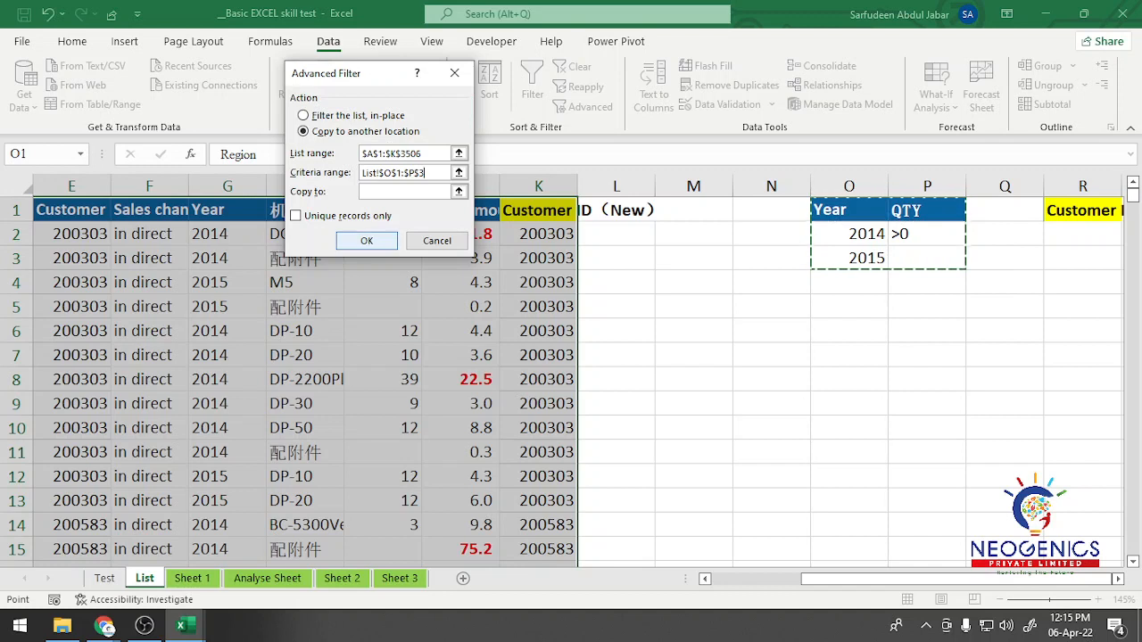
{"action": "left_click", "coordinate": [419, 192]}
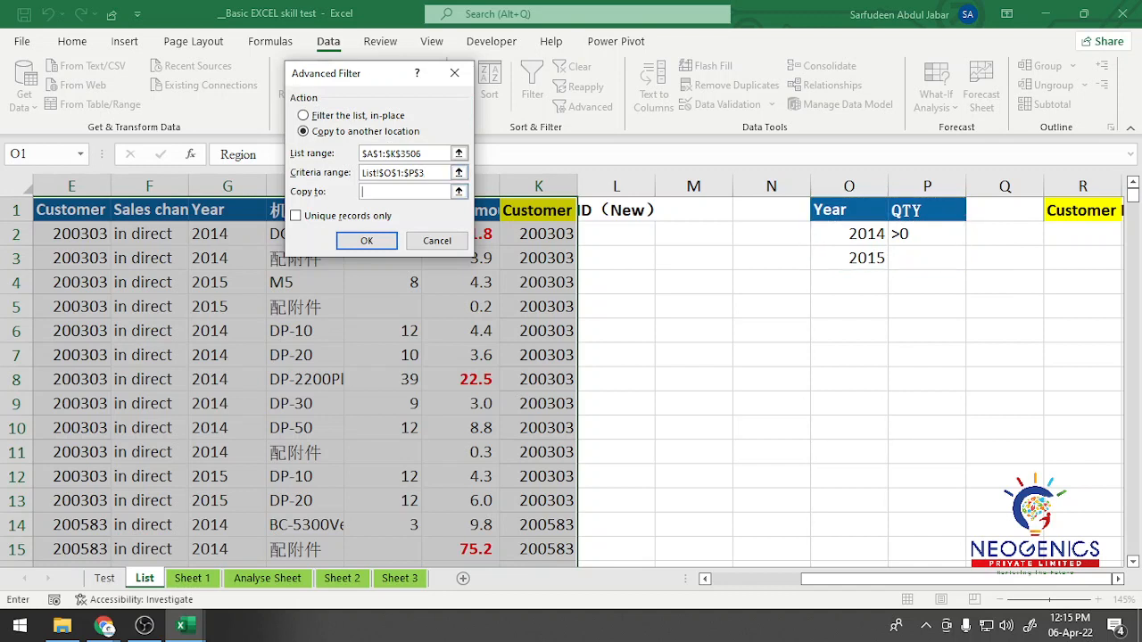
{"action": "left_click", "coordinate": [1061, 210]}
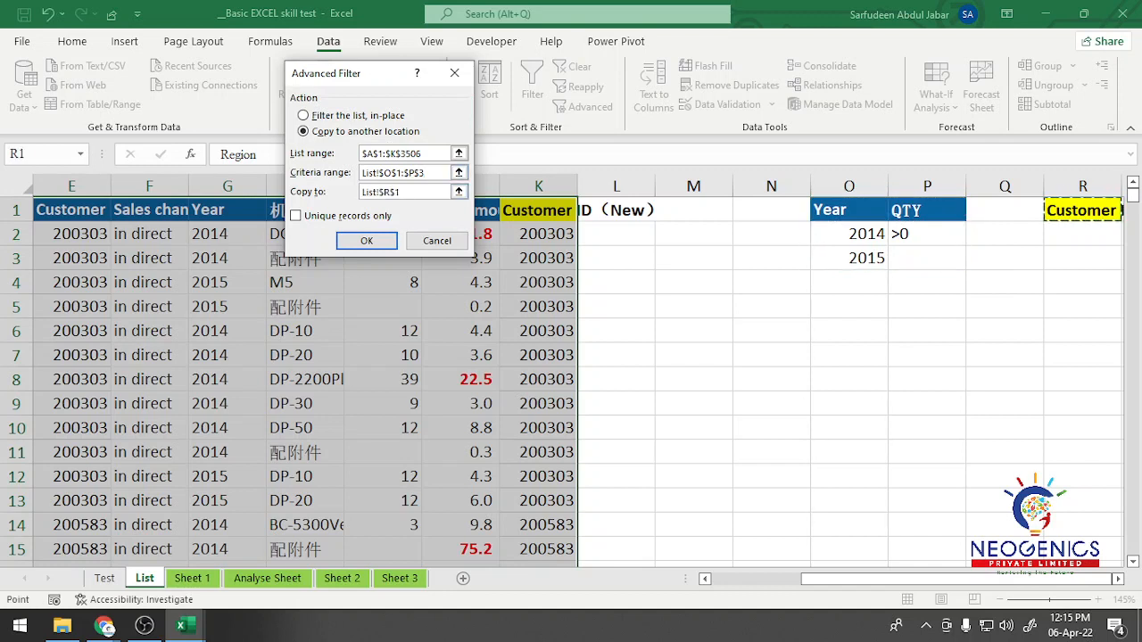
{"action": "left_click", "coordinate": [297, 215]}
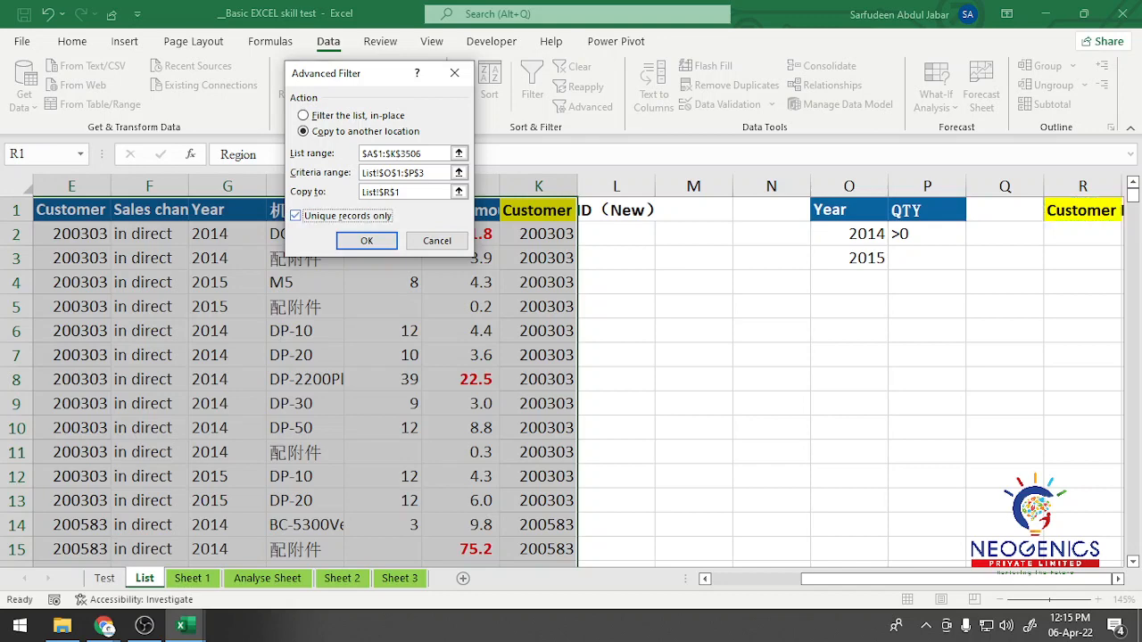
{"action": "left_click", "coordinate": [367, 241]}
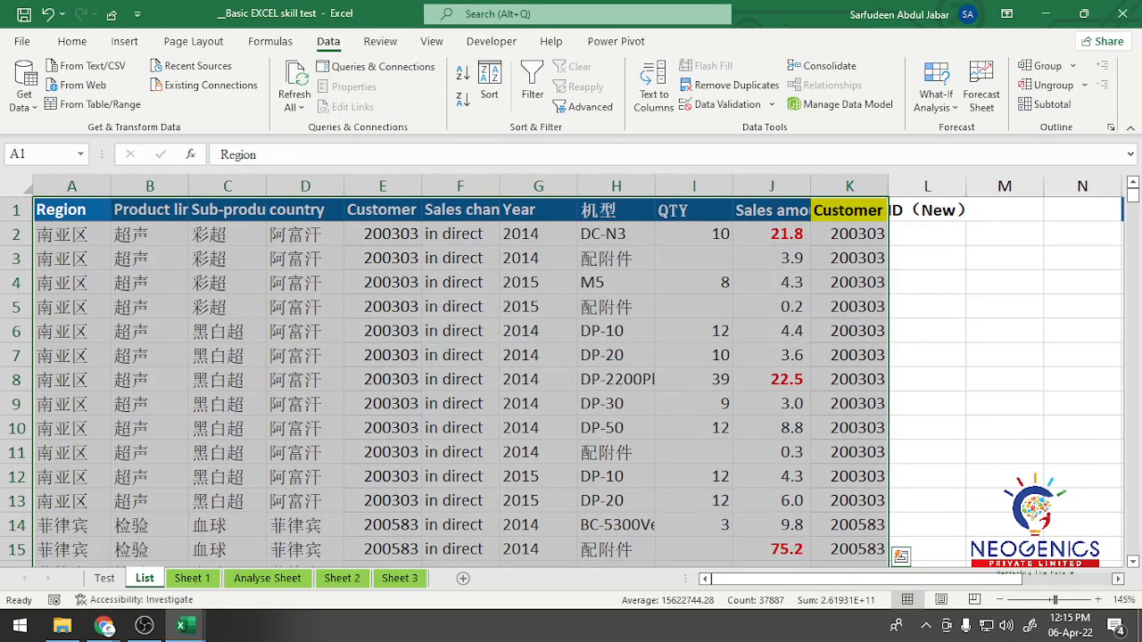
Step: Widen column R on the List sheet so the extracted customer IDs display in full
{"action": "scroll", "coordinate": [577, 380], "scroll_direction": "right", "scroll_amount": 8}
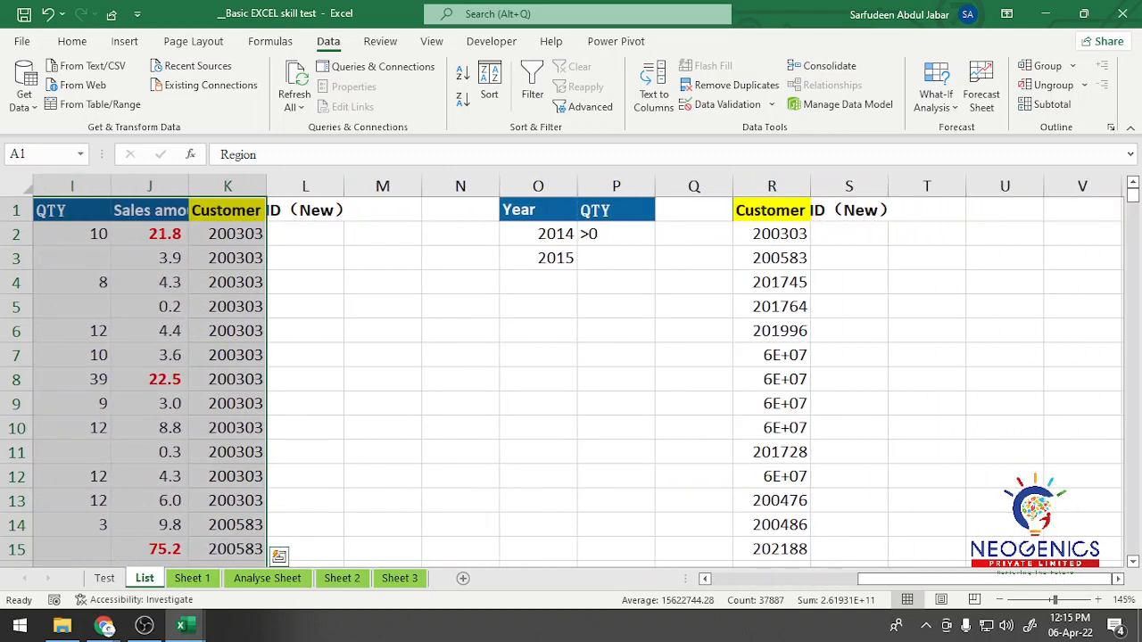
{"action": "left_click_drag", "start_coordinate": [810, 186], "coordinate": [861, 186]}
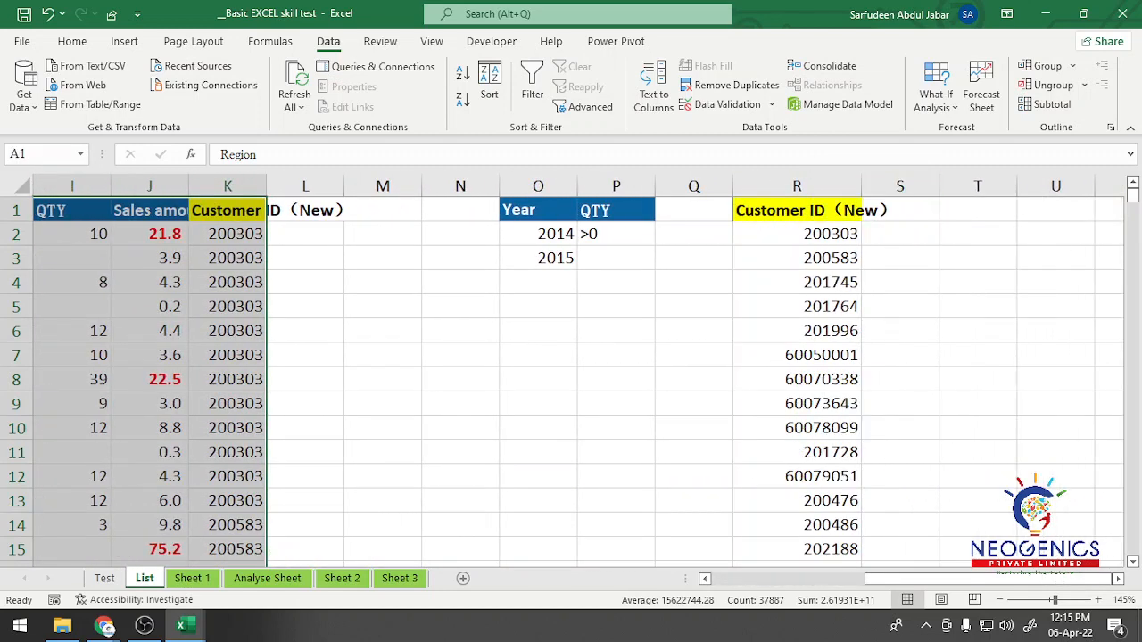
Step: Examine the extracted customer IDs in column R down to the last row and back to the header
{"action": "scroll", "coordinate": [563, 380], "scroll_direction": "down", "scroll_amount": 17}
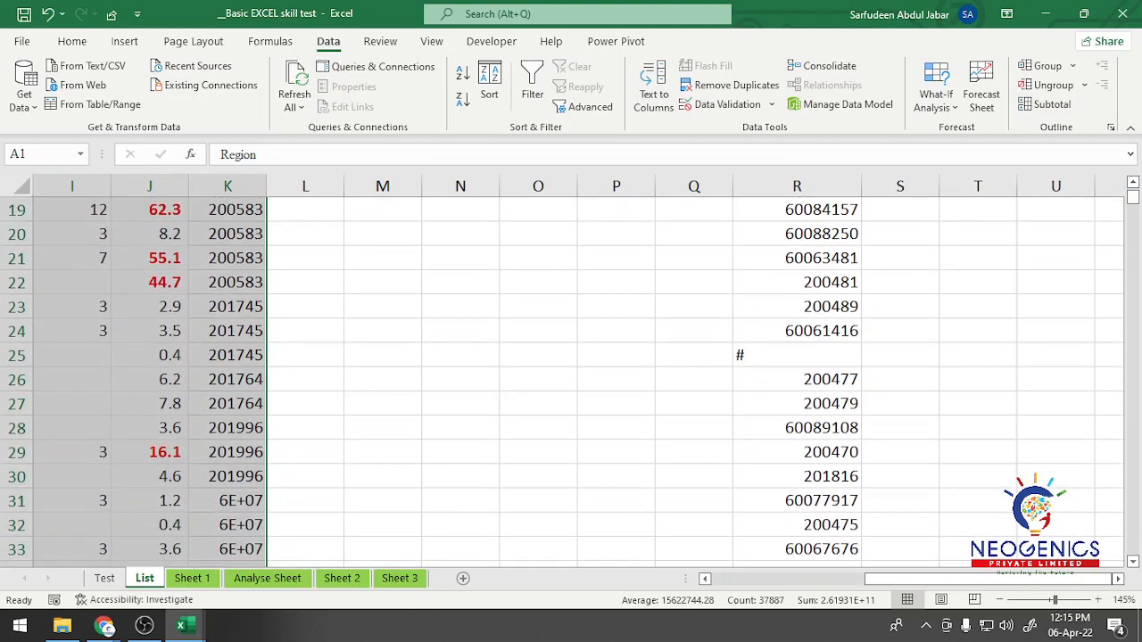
{"action": "scroll", "coordinate": [563, 380], "scroll_direction": "down", "scroll_amount": 20}
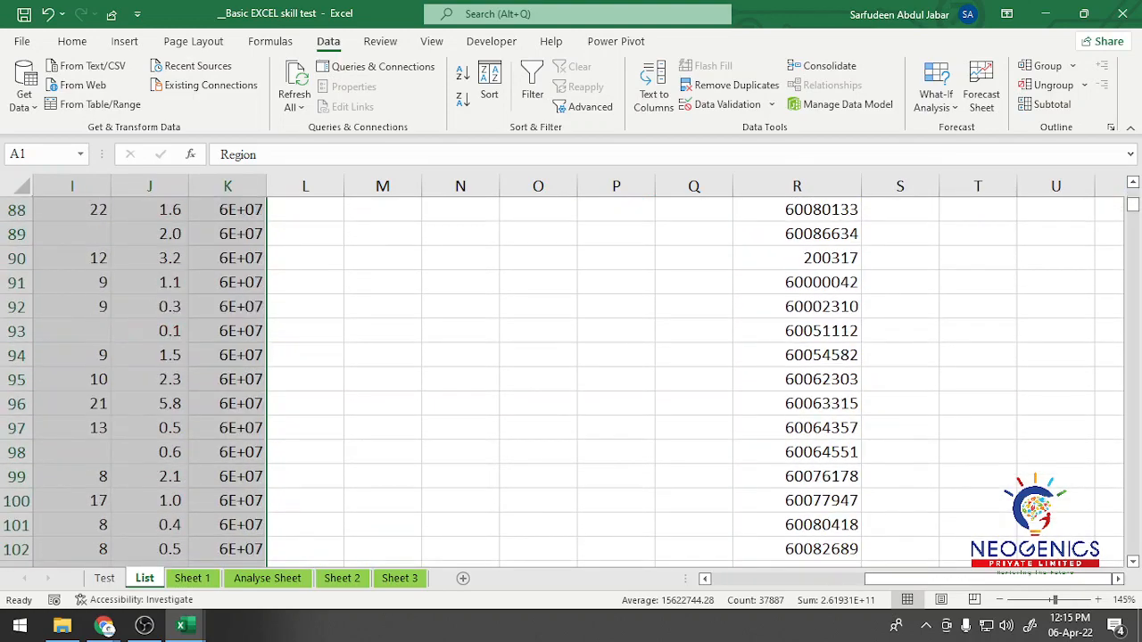
{"action": "left_click", "coordinate": [797, 331]}
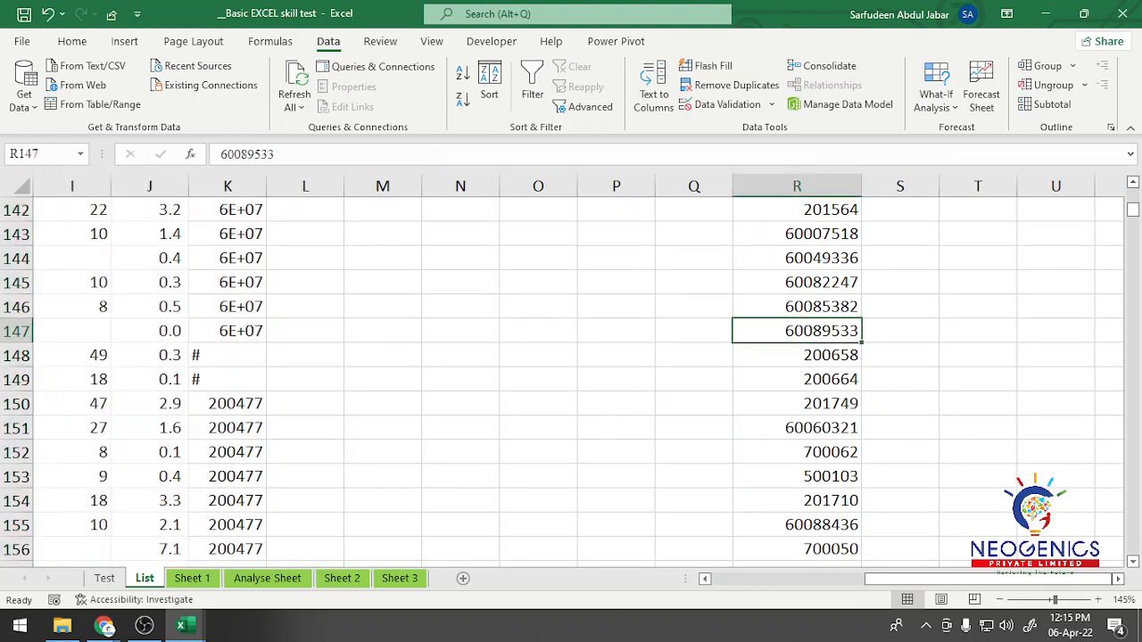
{"action": "key", "text": "ctrl+Down"}
{"action": "scroll", "coordinate": [562, 381], "scroll_direction": "down", "scroll_amount": 3}
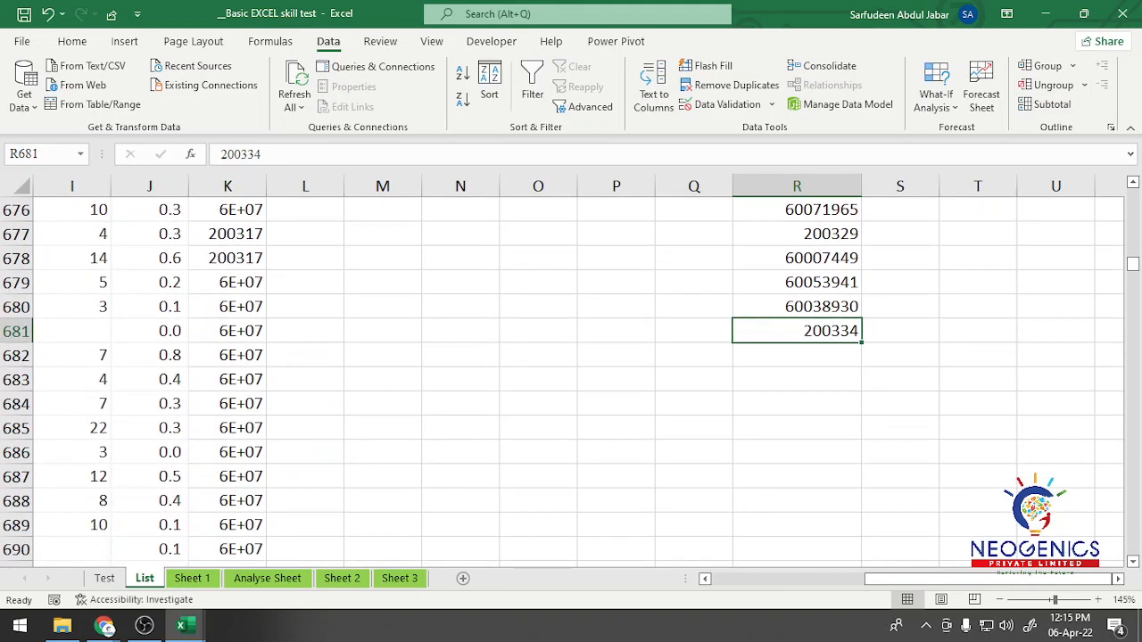
{"action": "scroll", "coordinate": [571, 381], "scroll_direction": "up", "scroll_amount": 20}
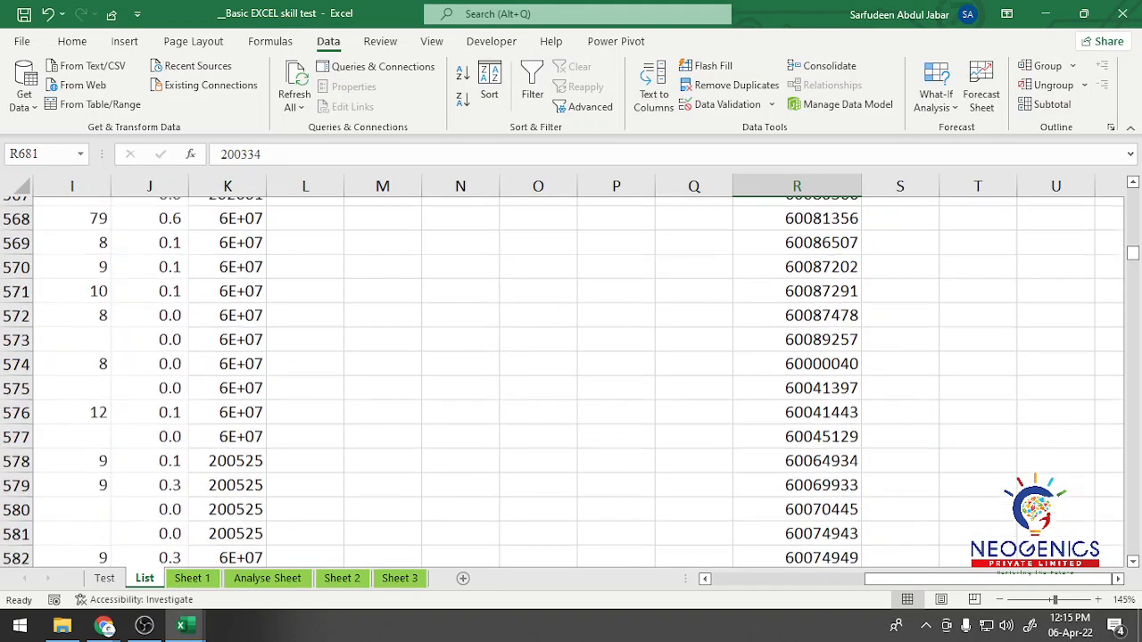
{"action": "scroll", "coordinate": [571, 380], "scroll_direction": "up", "scroll_amount": 20}
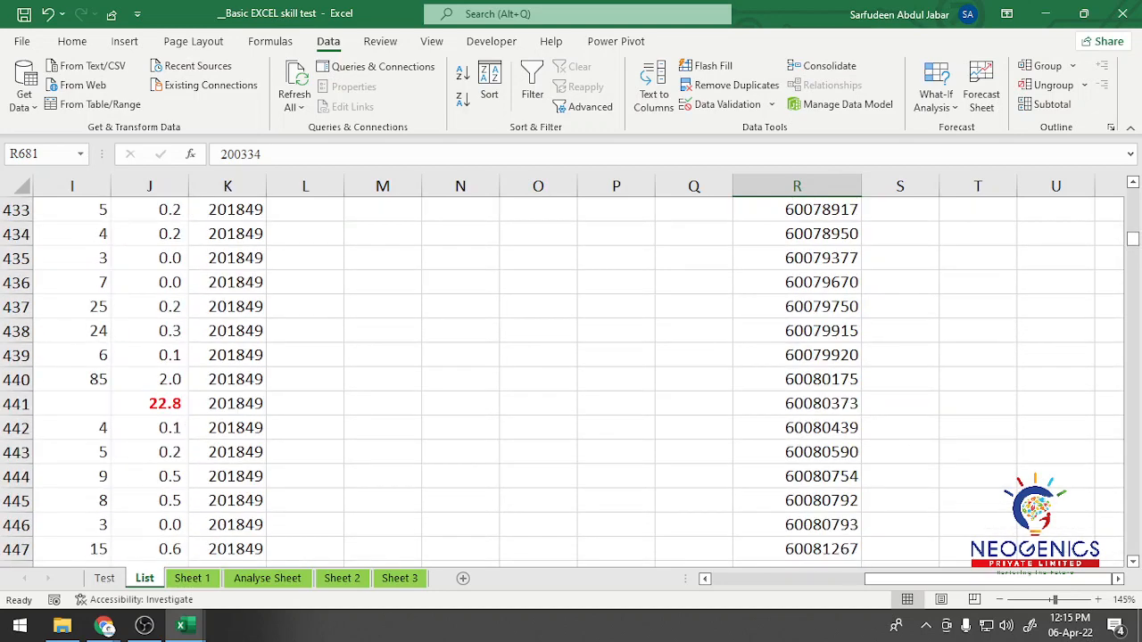
{"action": "scroll", "coordinate": [571, 381], "scroll_direction": "up", "scroll_amount": 20}
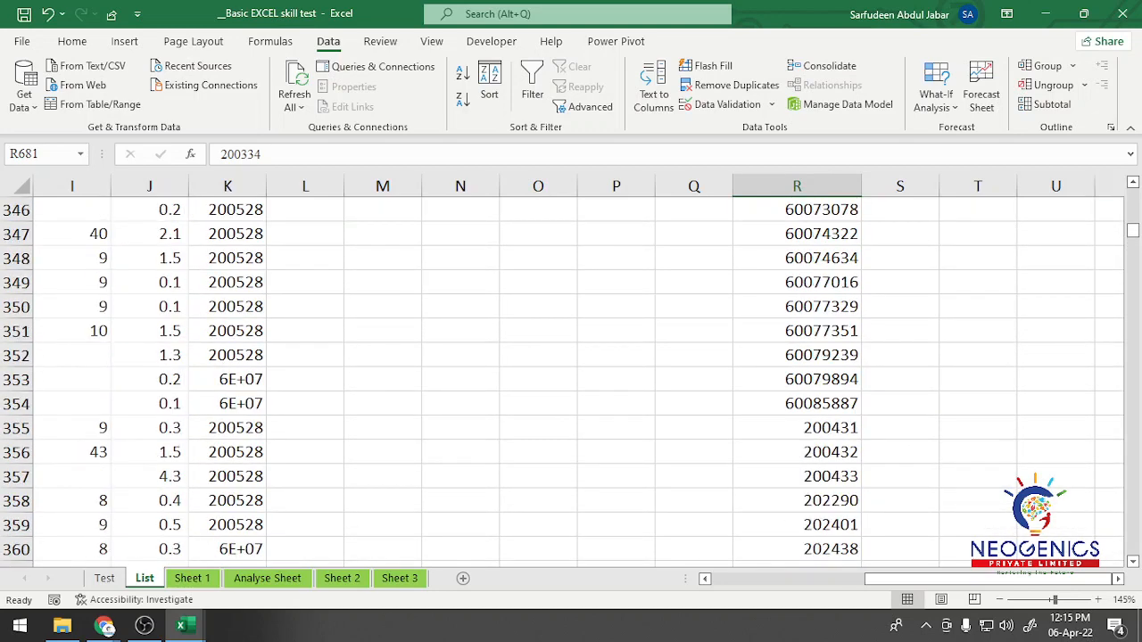
{"action": "left_click_drag", "start_coordinate": [1134, 230], "coordinate": [1133, 193]}
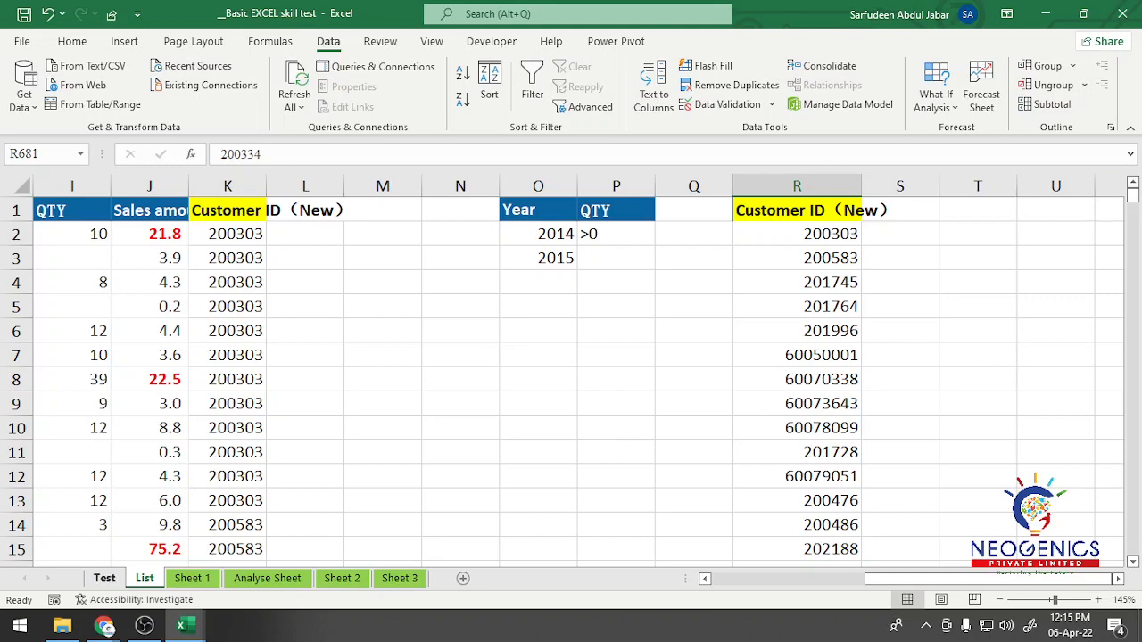
Step: Check the required result name in question 2 on the Test sheet and rename the R1 header on the List sheet as Customer List
{"action": "left_click", "coordinate": [104, 579]}
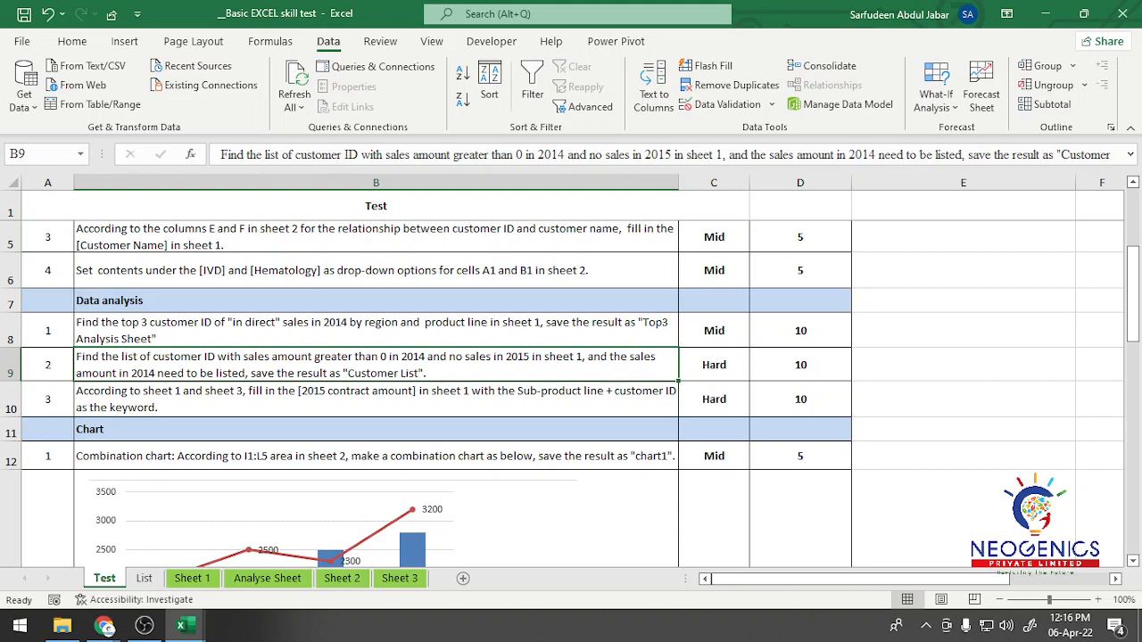
{"action": "left_click", "coordinate": [143, 578]}
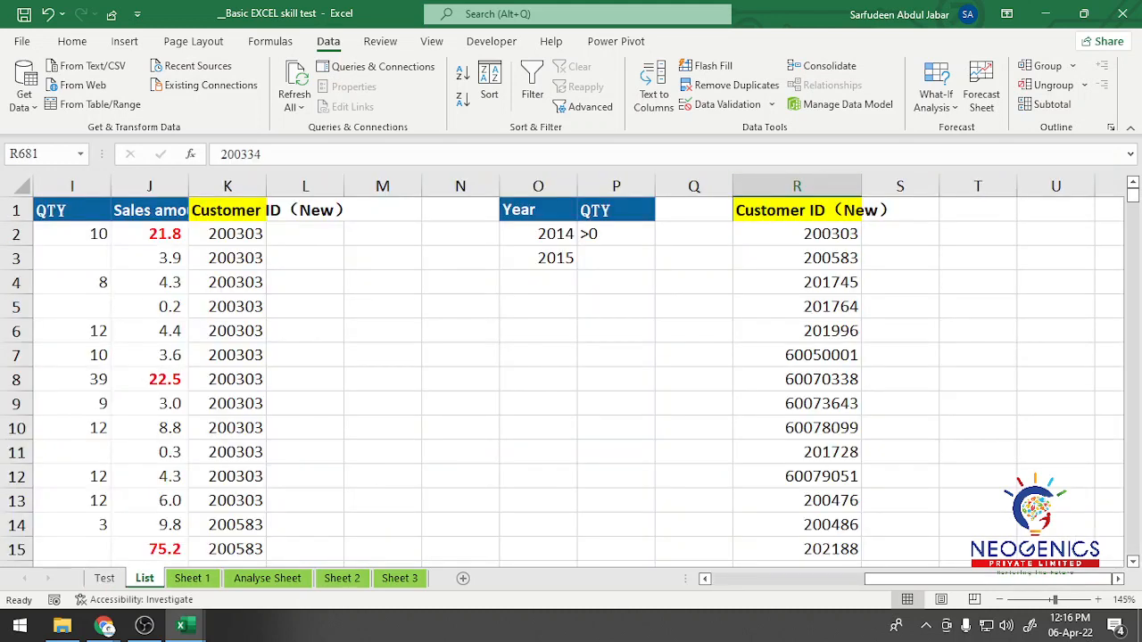
{"action": "left_click", "coordinate": [859, 212]}
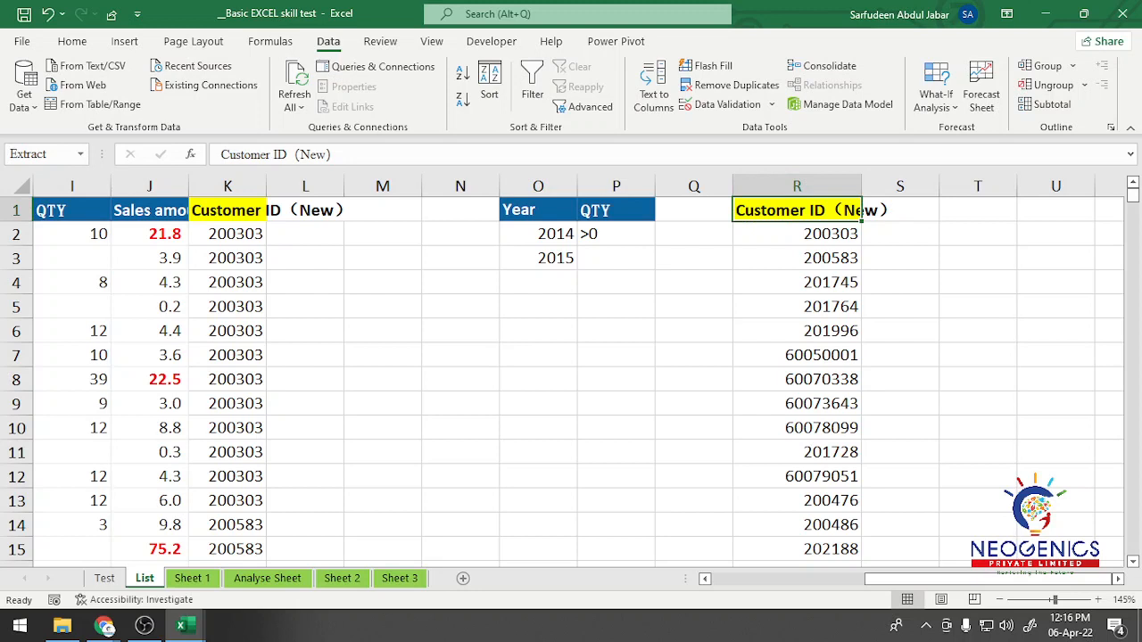
{"action": "type", "text": "Custome"}
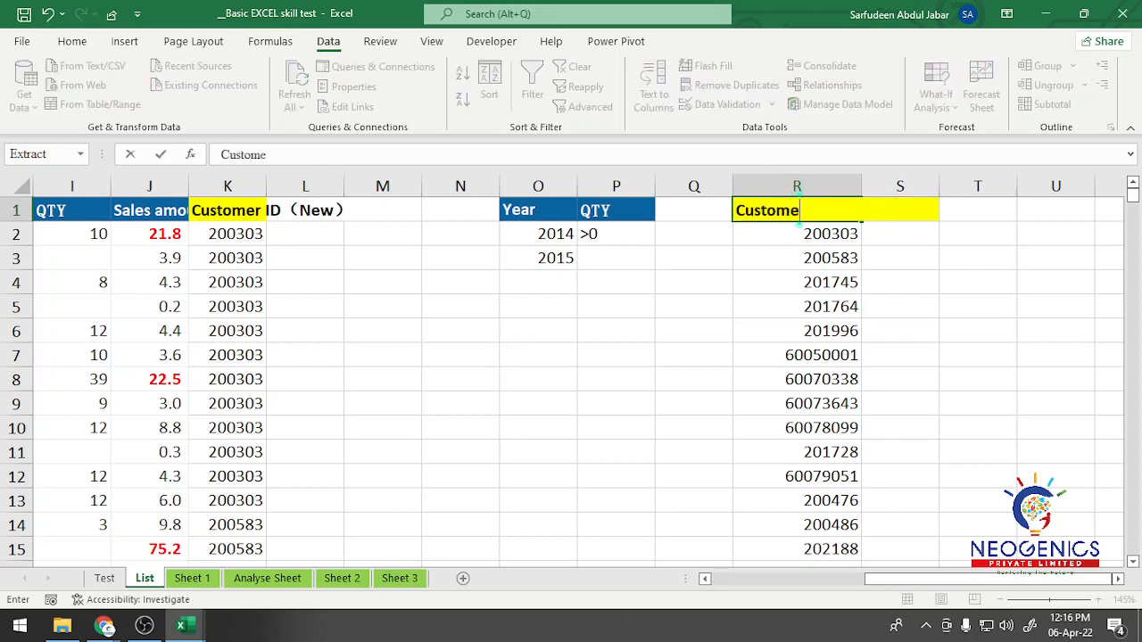
{"action": "type", "text": "r List"}
{"action": "key", "text": "Return"}
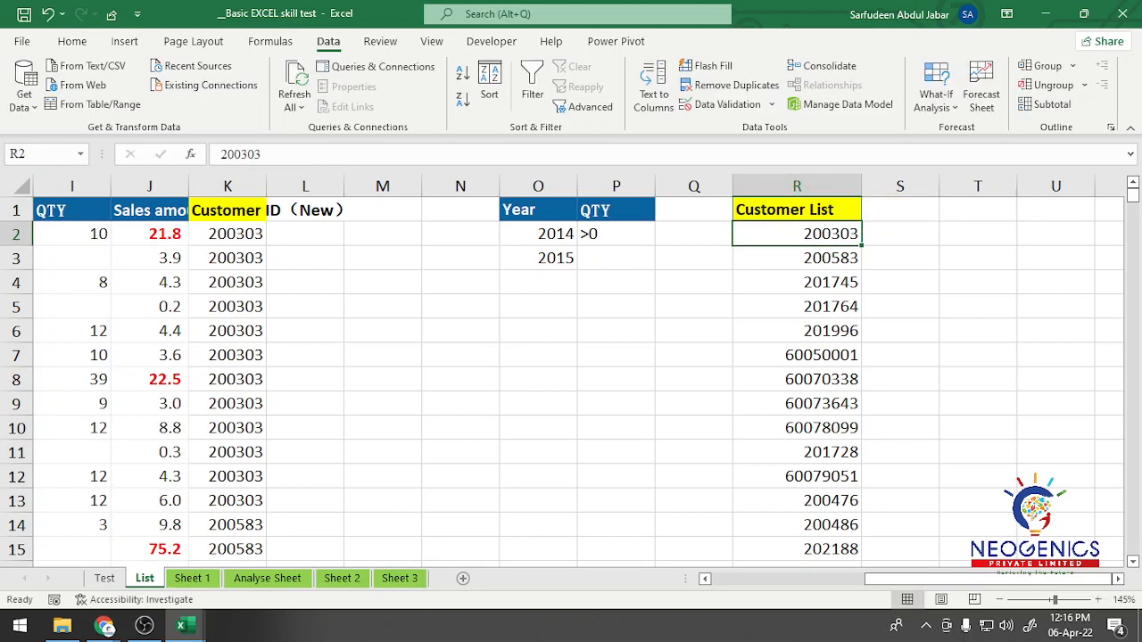
{"action": "left_click", "coordinate": [895, 258]}
{"action": "left_click", "coordinate": [816, 234]}
{"action": "left_click", "coordinate": [796, 282]}
{"action": "left_click", "coordinate": [797, 379]}
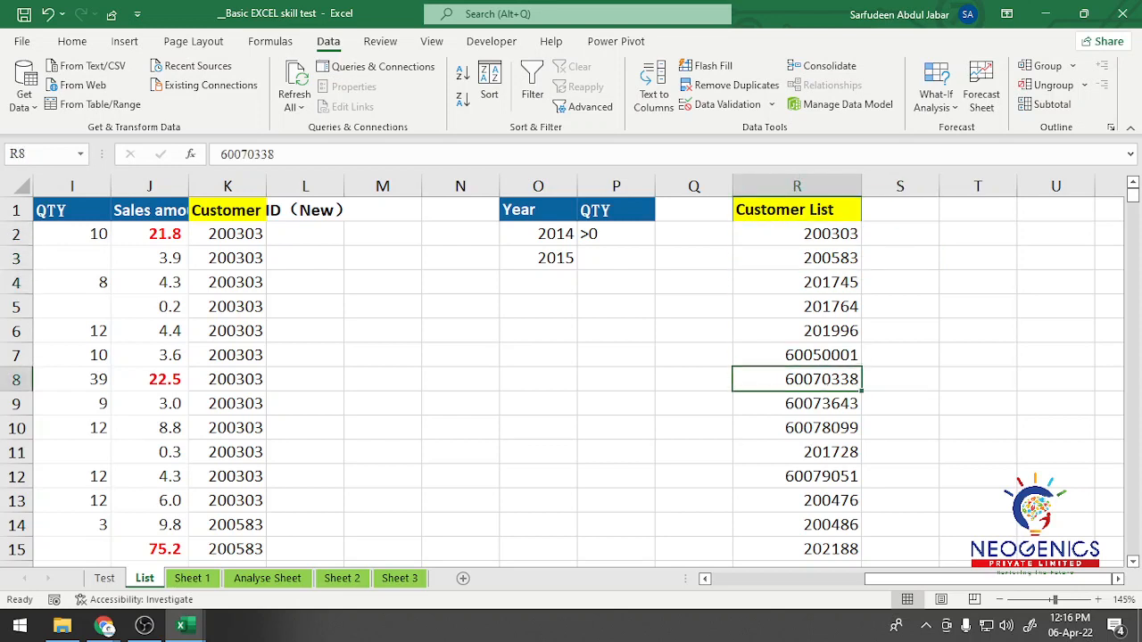
{"action": "left_click", "coordinate": [797, 233]}
{"action": "left_click", "coordinate": [797, 282]}
{"action": "left_click", "coordinate": [797, 306]}
{"action": "left_click", "coordinate": [797, 379]}
{"action": "left_click", "coordinate": [797, 234]}
{"action": "left_click", "coordinate": [797, 282]}
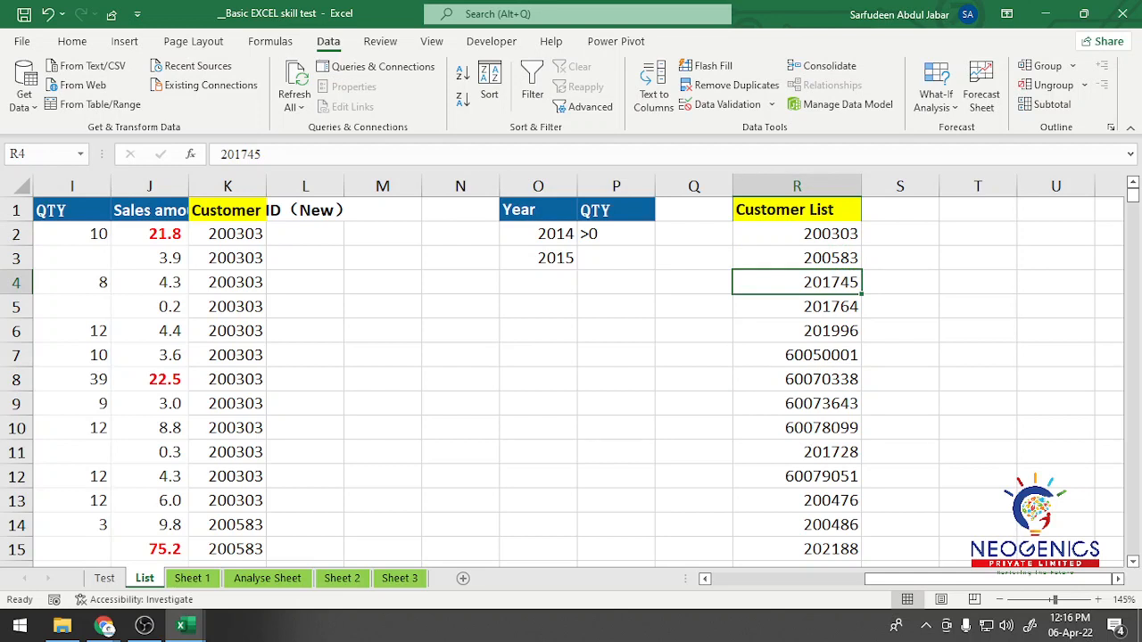
Step: Widen the Customer List column R slightly more
{"action": "left_click_drag", "start_coordinate": [862, 186], "coordinate": [875, 186]}
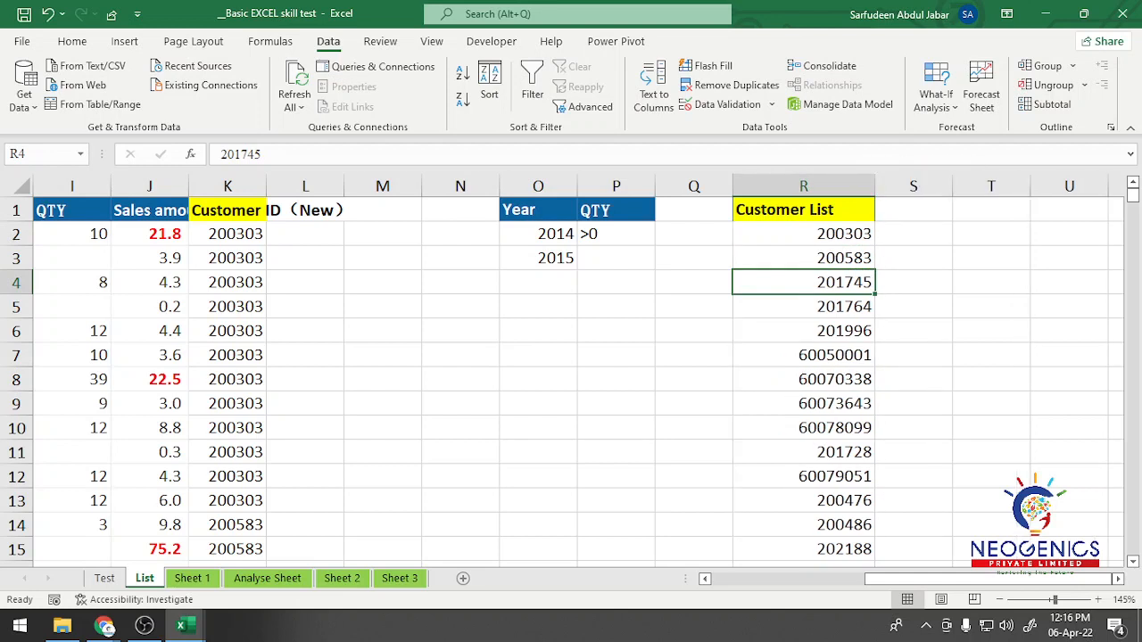
{"action": "key", "text": "Up"}
{"action": "key", "text": "Up"}
{"action": "key", "text": "Down"}
{"action": "key", "text": "Down"}
{"action": "key", "text": "Down"}
{"action": "key", "text": "Down"}
{"action": "key", "text": "Down"}
{"action": "key", "text": "Down"}
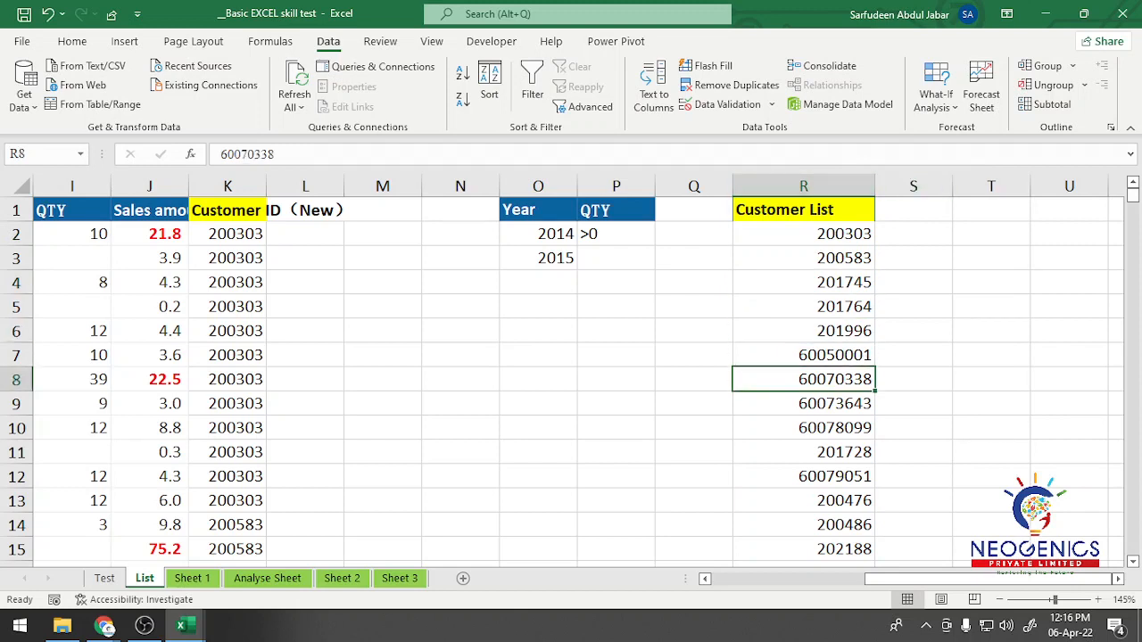
{"action": "key", "text": "Up"}
{"action": "key", "text": "Up"}
{"action": "key", "text": "Up"}
{"action": "key", "text": "Up"}
{"action": "key", "text": "Up"}
{"action": "key", "text": "Up"}
{"action": "key", "text": "Up"}
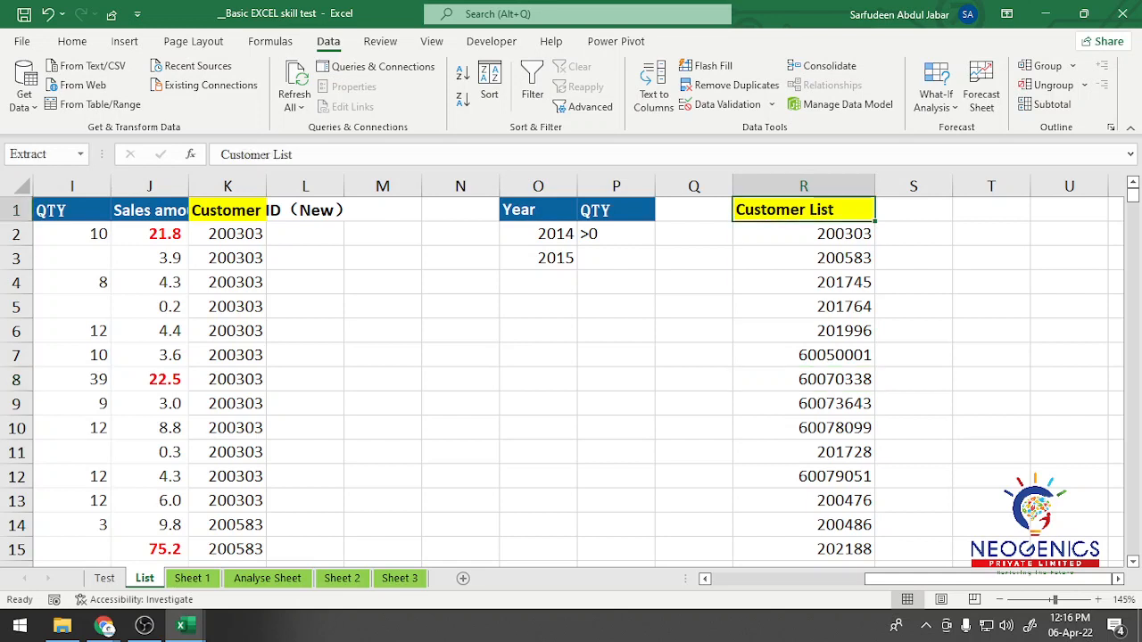
{"action": "key", "text": "Down"}
{"action": "key", "text": "Down"}
{"action": "key", "text": "Down"}
{"action": "key", "text": "Down"}
{"action": "key", "text": "Down"}
{"action": "key", "text": "Down"}
{"action": "key", "text": "Down"}
{"action": "key", "text": "Down"}
{"action": "key", "text": "Down"}
{"action": "key", "text": "Down"}
{"action": "key", "text": "Down"}
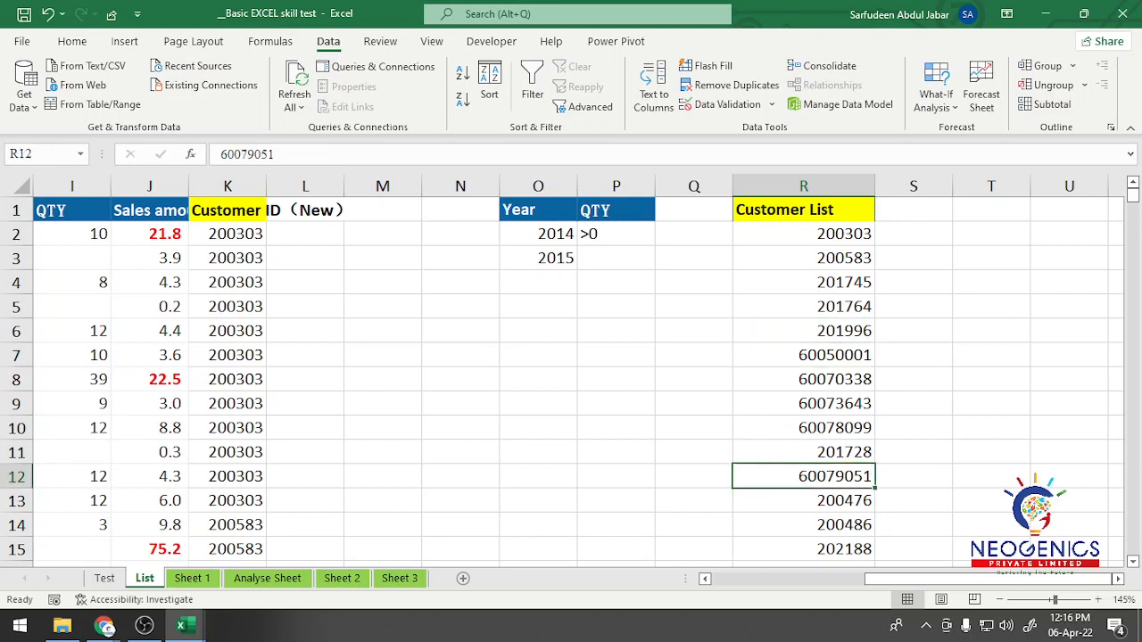
{"action": "key", "text": "Up"}
{"action": "key", "text": "Up"}
{"action": "key", "text": "Up"}
{"action": "key", "text": "Up"}
{"action": "key", "text": "Up"}
{"action": "key", "text": "Up"}
{"action": "key", "text": "Up"}
{"action": "key", "text": "Up"}
{"action": "key", "text": "Up"}
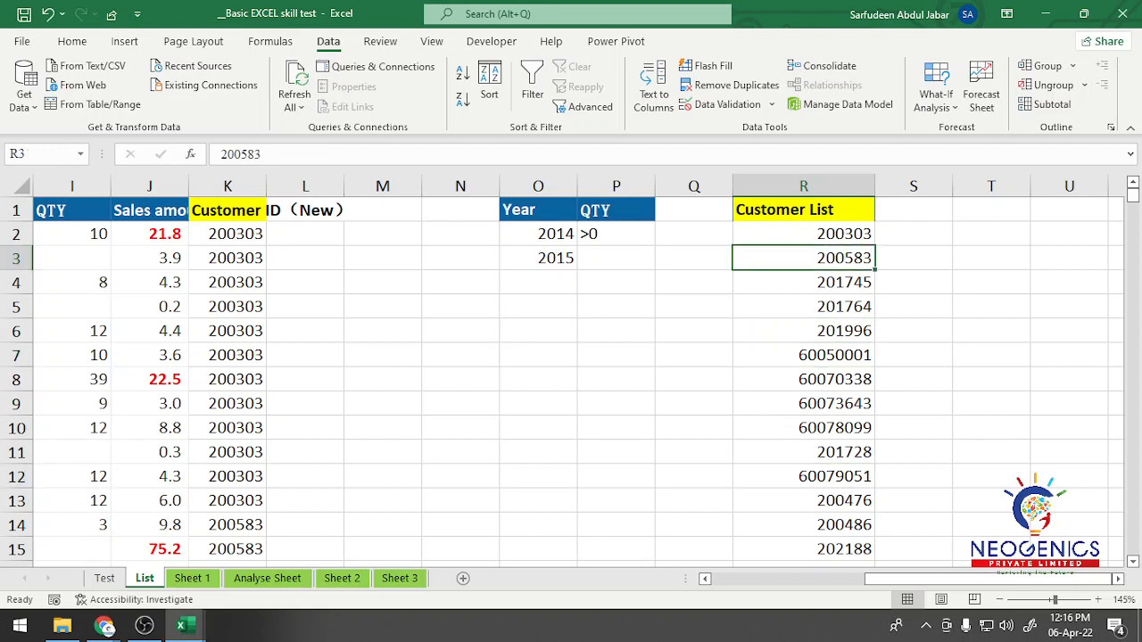
{"action": "key", "text": "Up"}
{"action": "key", "text": "Down"}
{"action": "key", "text": "Down"}
{"action": "key", "text": "Down"}
{"action": "key", "text": "Down"}
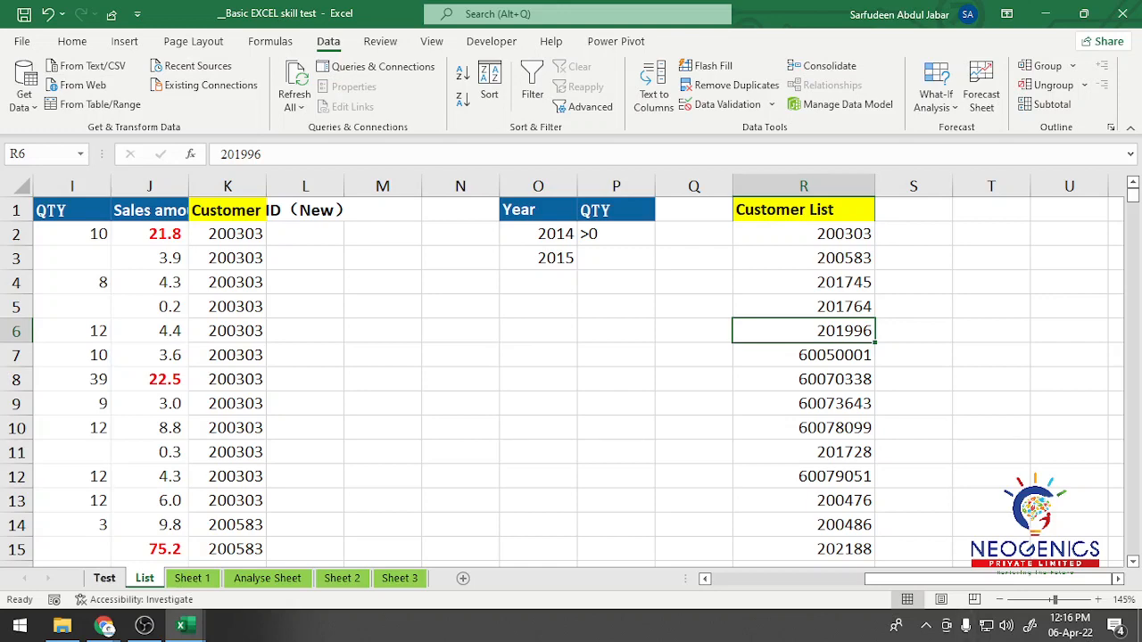
Step: Review the remaining data analysis and chart questions on the Test sheet, including the sample images for the combination charts
{"action": "key", "text": "ctrl+Page_Up"}
{"action": "key", "text": "Down"}
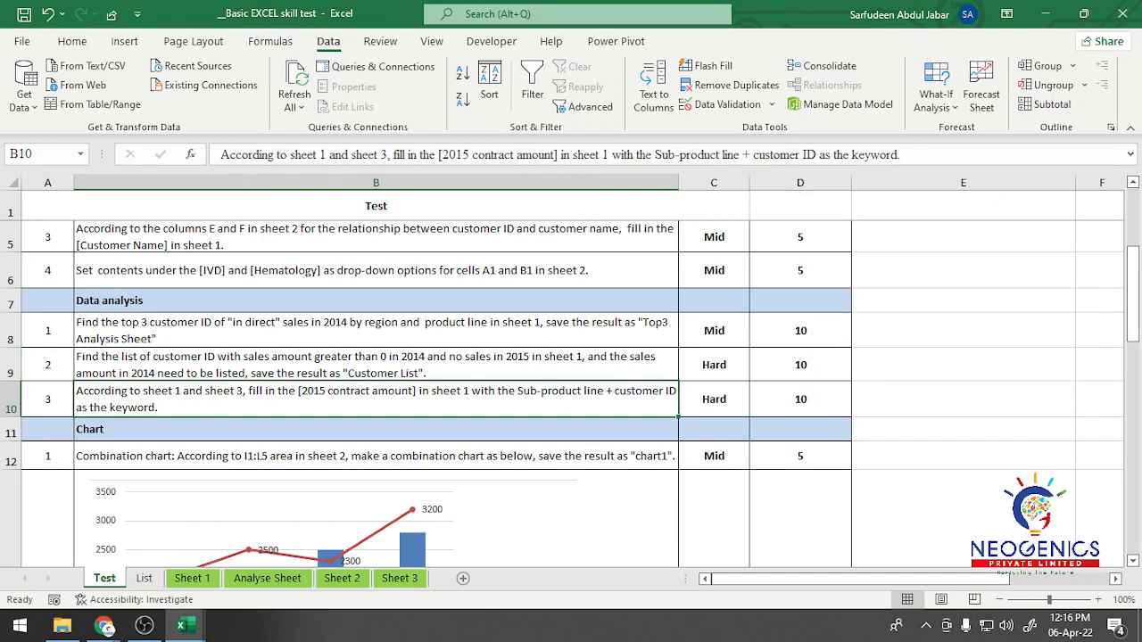
{"action": "key", "text": "Up"}
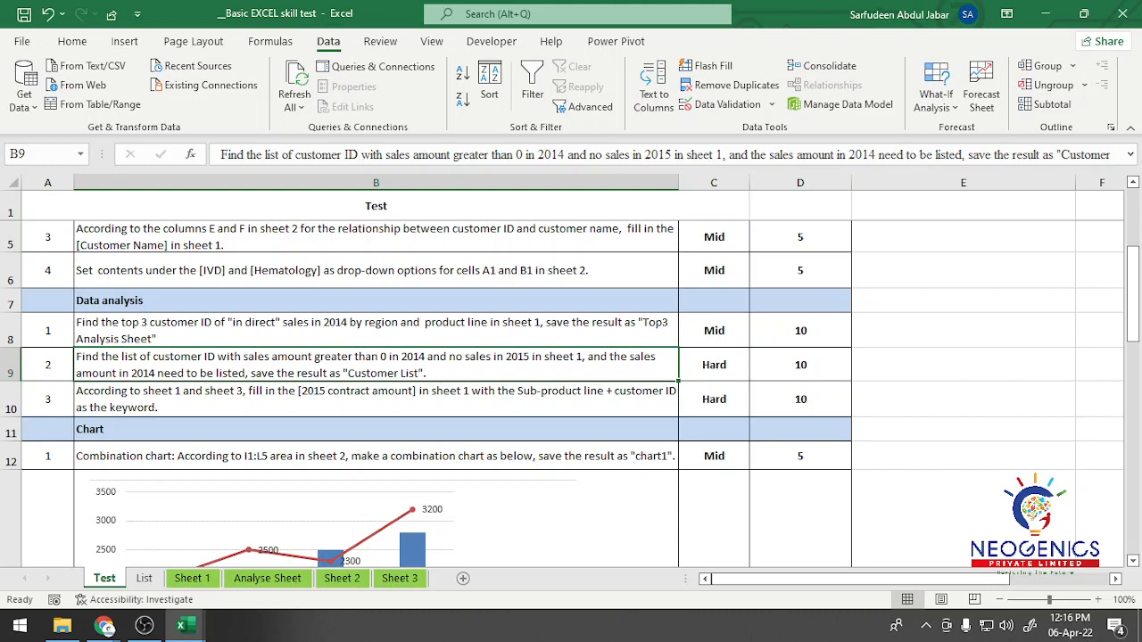
{"action": "scroll", "coordinate": [571, 383], "scroll_direction": "down", "scroll_amount": 3}
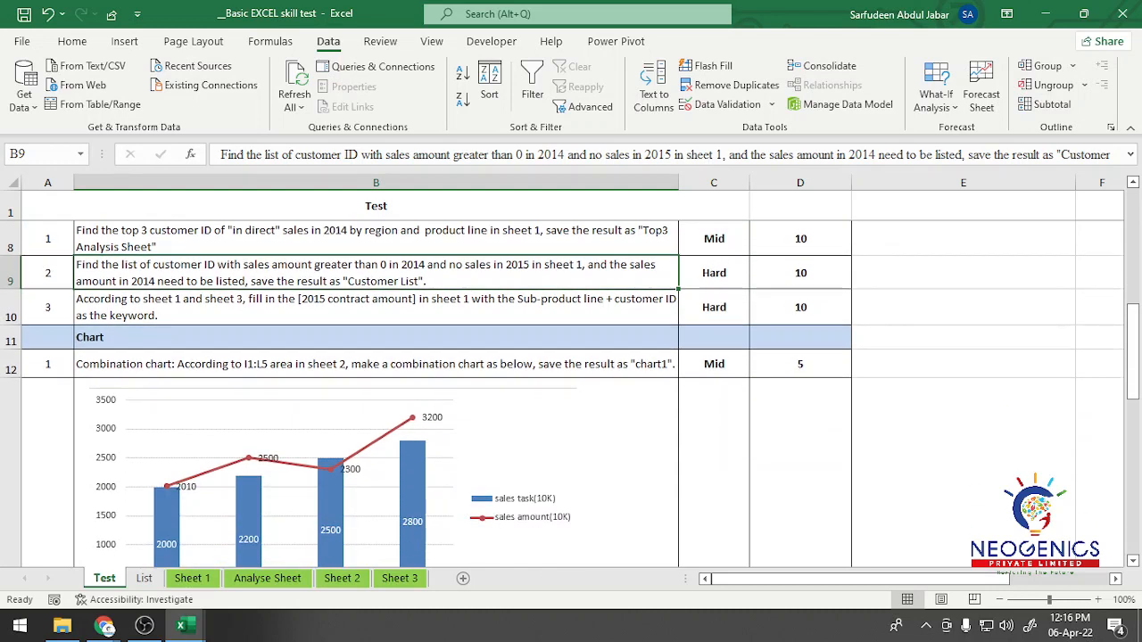
{"action": "key", "text": "Down"}
{"action": "key", "text": "Down"}
{"action": "key", "text": "Down"}
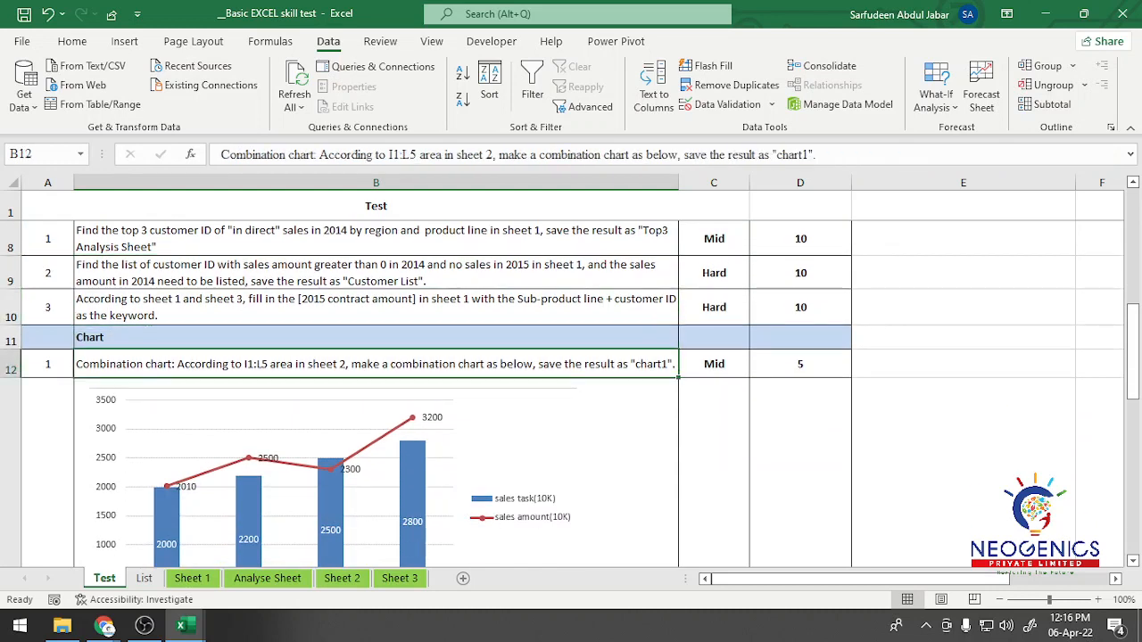
{"action": "scroll", "coordinate": [571, 393], "scroll_direction": "down", "scroll_amount": 6}
{"action": "scroll", "coordinate": [571, 393], "scroll_direction": "up", "scroll_amount": 6}
{"action": "scroll", "coordinate": [571, 393], "scroll_direction": "down", "scroll_amount": 5}
{"action": "scroll", "coordinate": [571, 392], "scroll_direction": "up", "scroll_amount": 3}
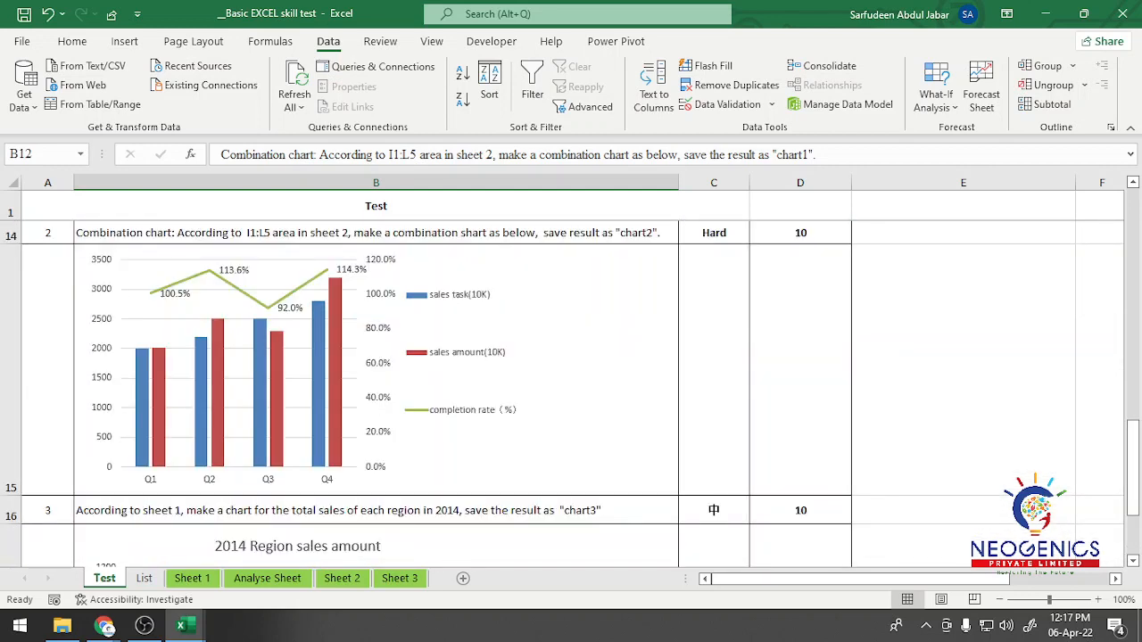
{"action": "scroll", "coordinate": [571, 393], "scroll_direction": "up", "scroll_amount": 2}
{"action": "left_click", "coordinate": [333, 482]}
{"action": "key", "text": "Down"}
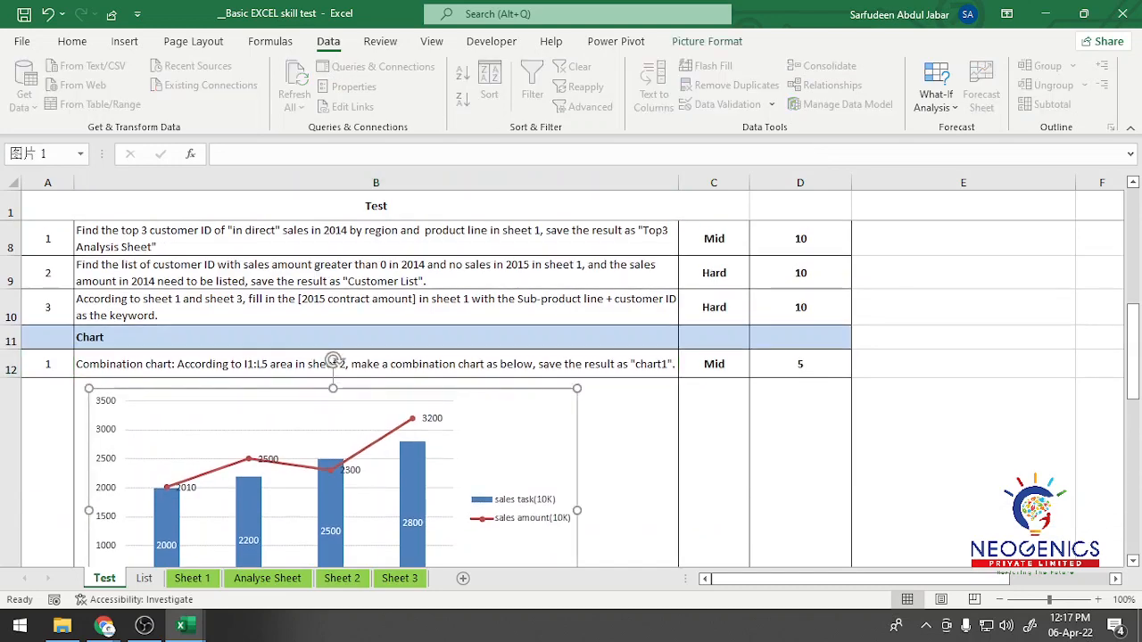
Step: Review the chart questions on the Test sheet down to the chart3 question, and return to data analysis question 3
{"action": "key", "text": "Escape"}
{"action": "key", "text": "Down"}
{"action": "key", "text": "Down"}
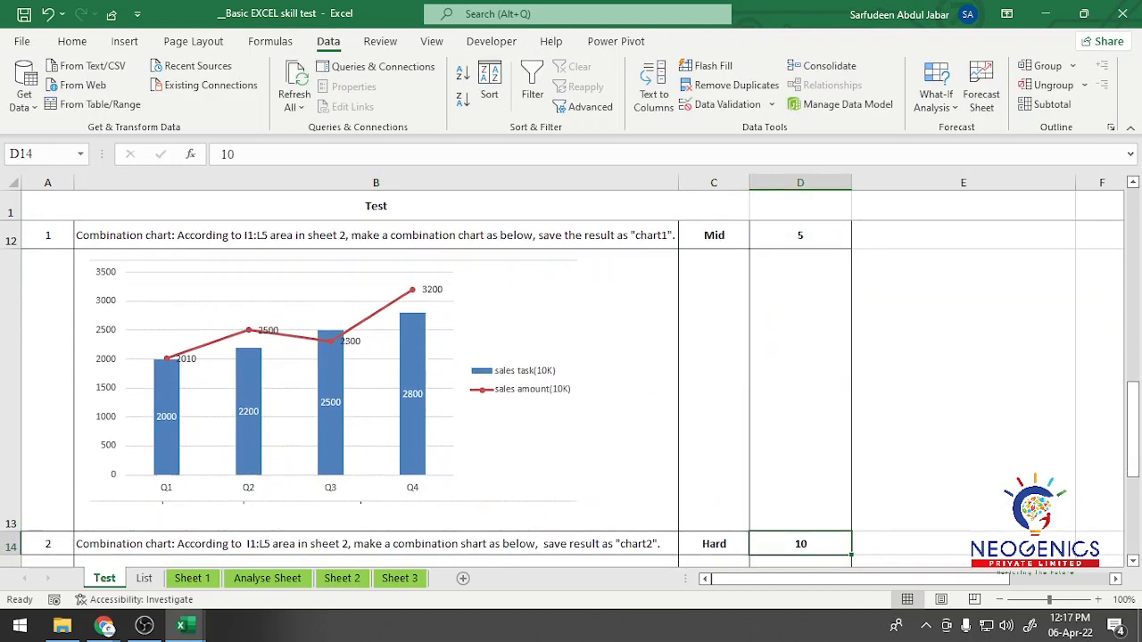
{"action": "key", "text": "Down"}
{"action": "key", "text": "Down"}
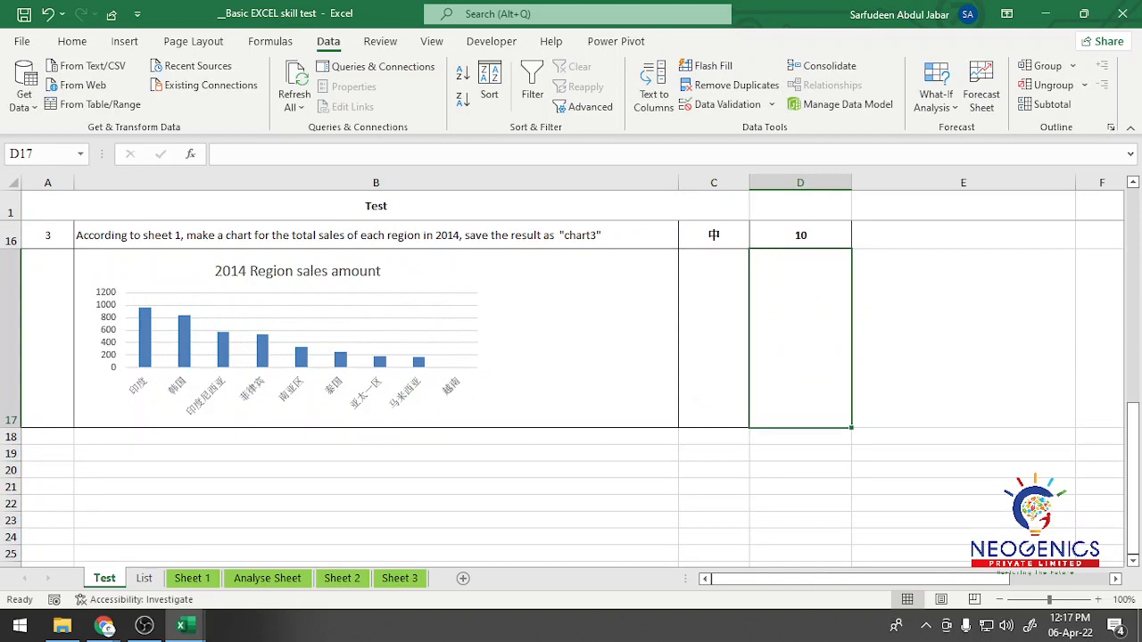
{"action": "key", "text": "Up"}
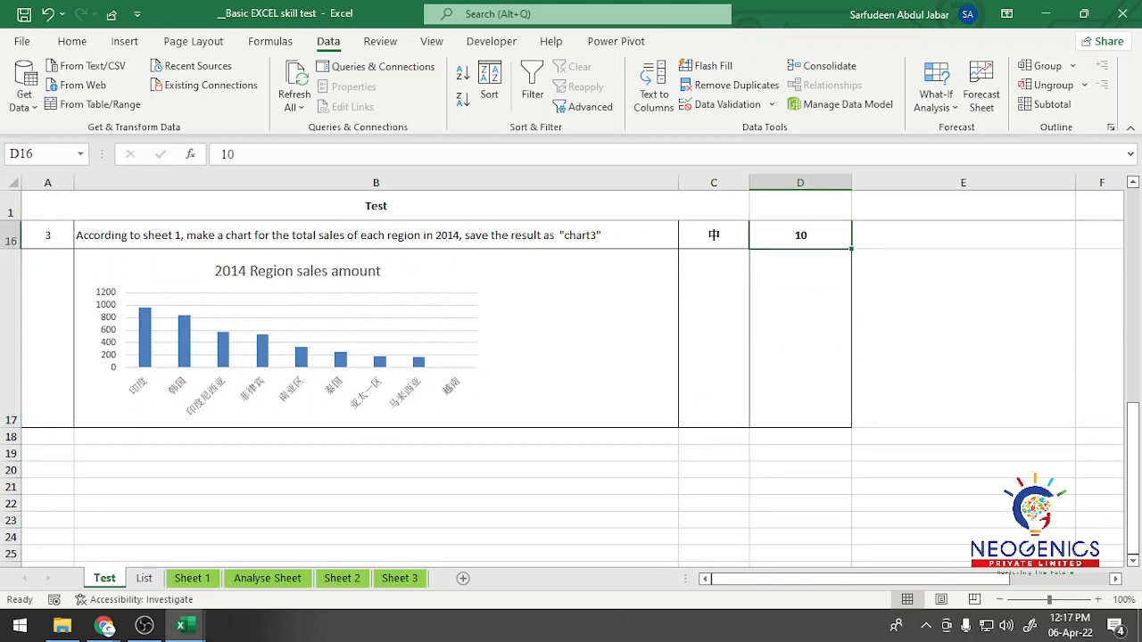
{"action": "key", "text": "Up"}
{"action": "key", "text": "Up"}
{"action": "key", "text": "Up"}
{"action": "key", "text": "Up"}
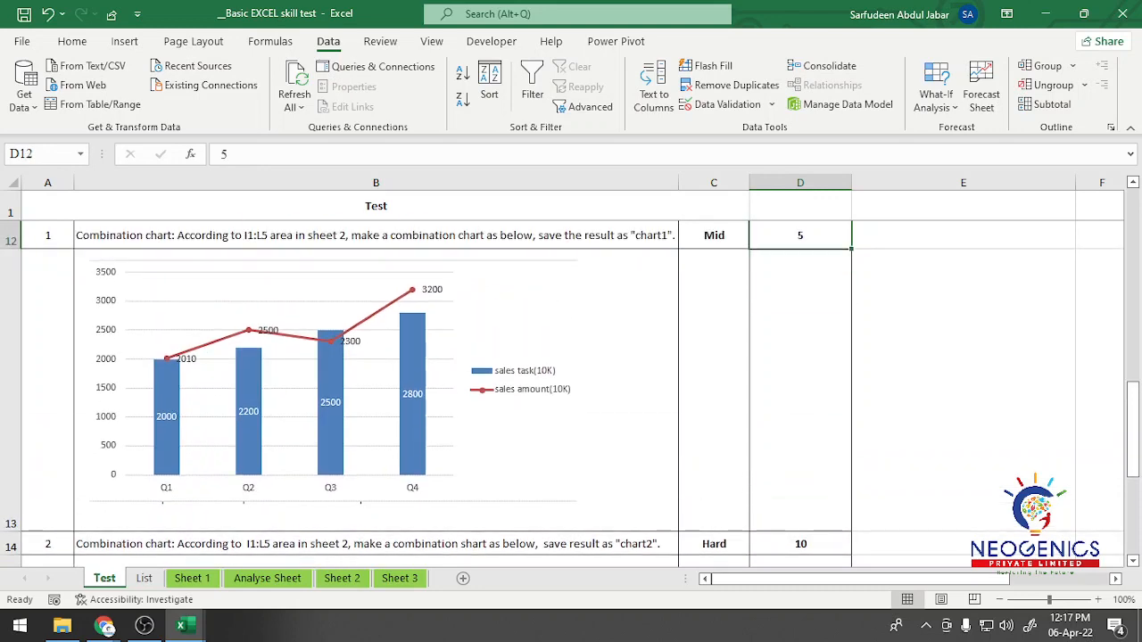
{"action": "key", "text": "Up"}
{"action": "key", "text": "Up"}
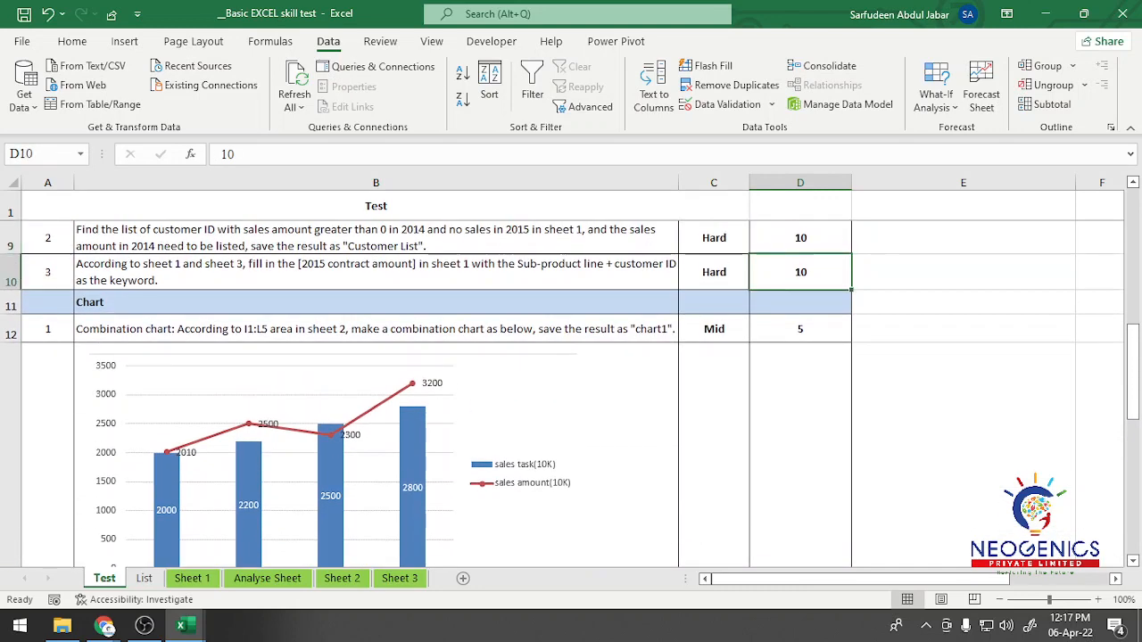
Step: Read data analysis question 3 in B10 on the Test sheet and check Sheet 1 and Sheet 3, which it refers to
{"action": "key", "text": "Home"}
{"action": "key", "text": "shift+Right"}
{"action": "key", "text": "Right"}
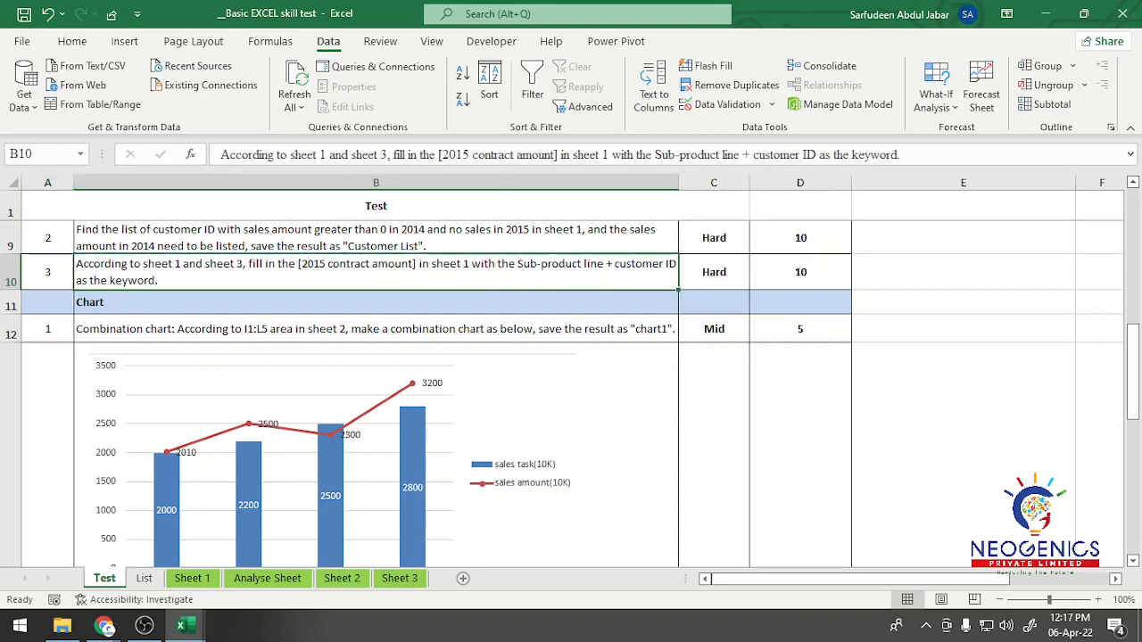
{"action": "scroll", "coordinate": [562, 383], "scroll_direction": "up", "scroll_amount": 1}
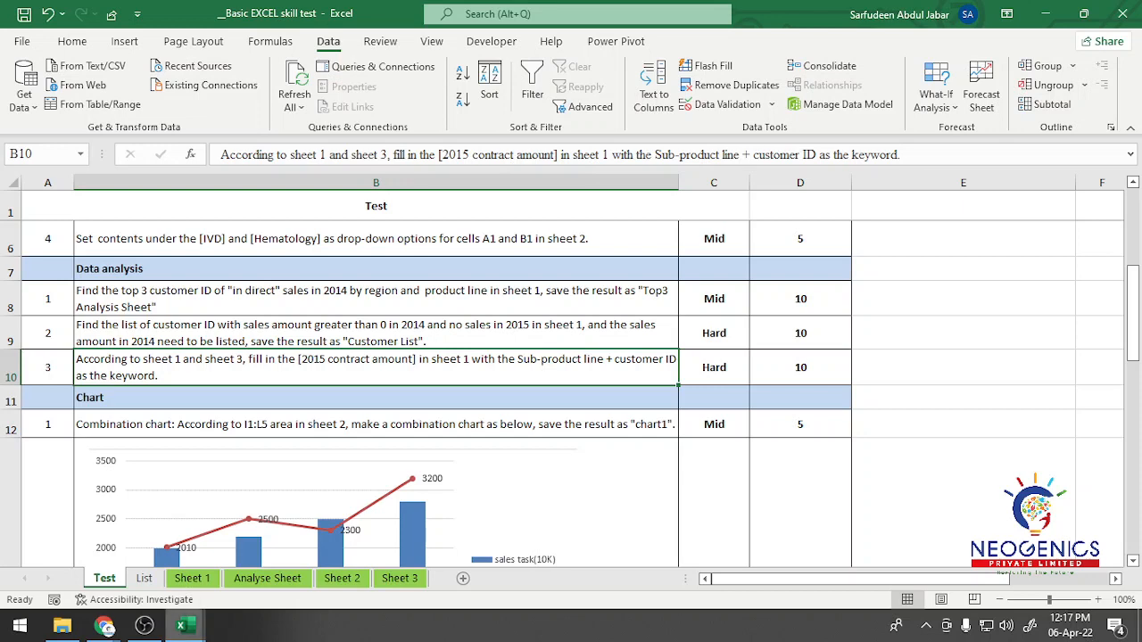
{"action": "left_click", "coordinate": [192, 578]}
{"action": "left_click", "coordinate": [399, 578]}
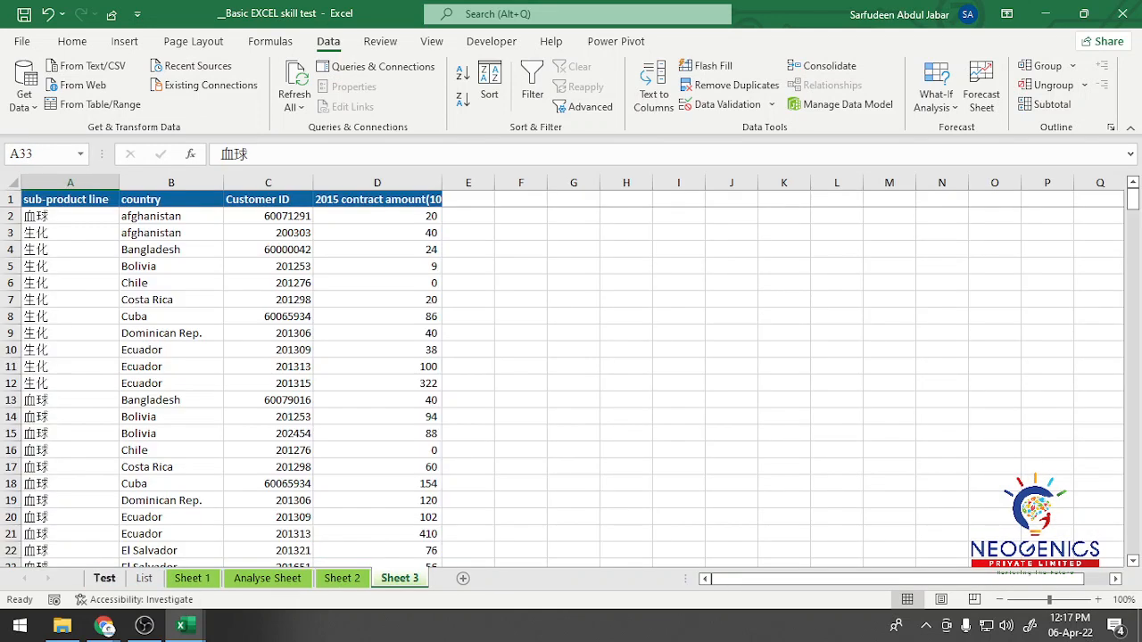
{"action": "left_click", "coordinate": [104, 578]}
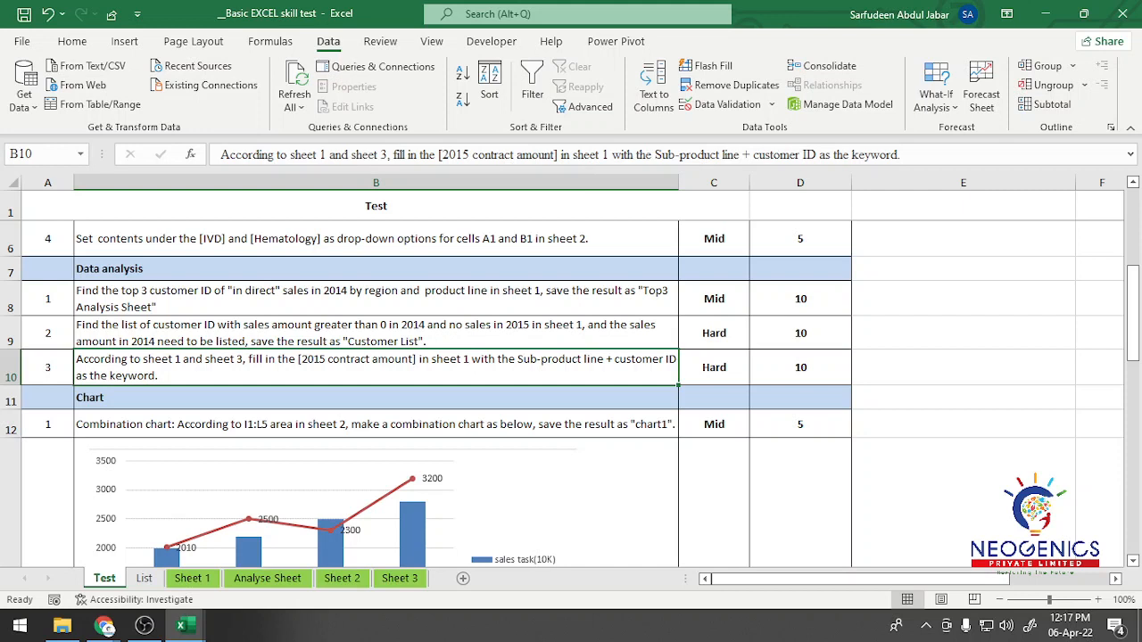
Step: Examine the sub-product line, country, Customer ID and 2015 contract amount headers and their first entries on Sheet 3
{"action": "left_click", "coordinate": [400, 578]}
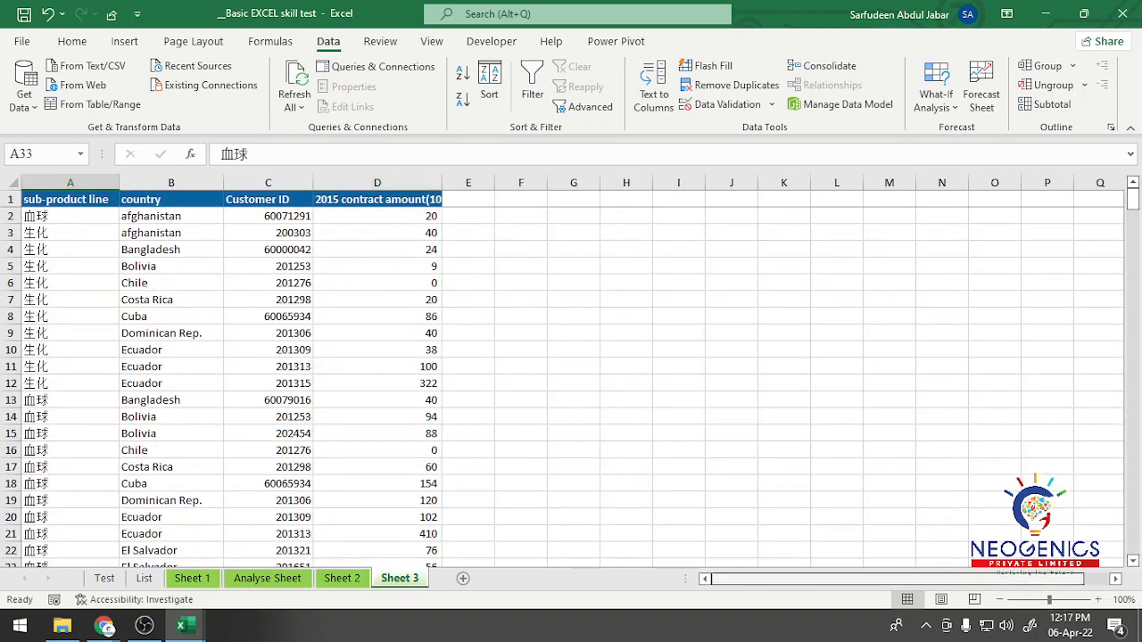
{"action": "left_click", "coordinate": [69, 199]}
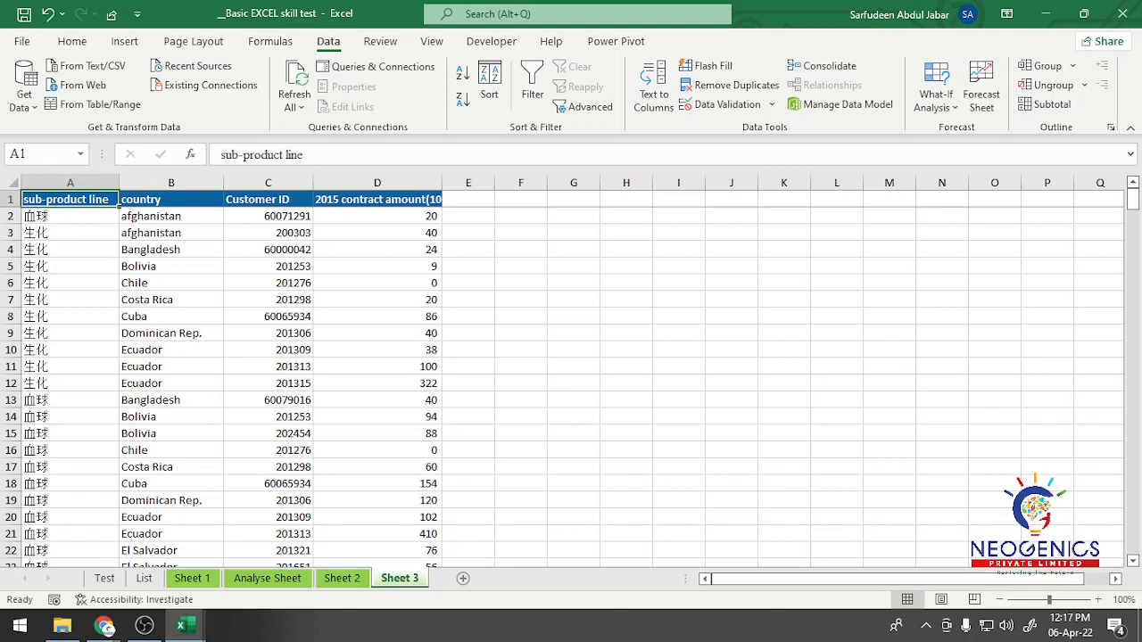
{"action": "left_click", "coordinate": [69, 216]}
{"action": "left_click", "coordinate": [172, 200]}
{"action": "left_click", "coordinate": [171, 216]}
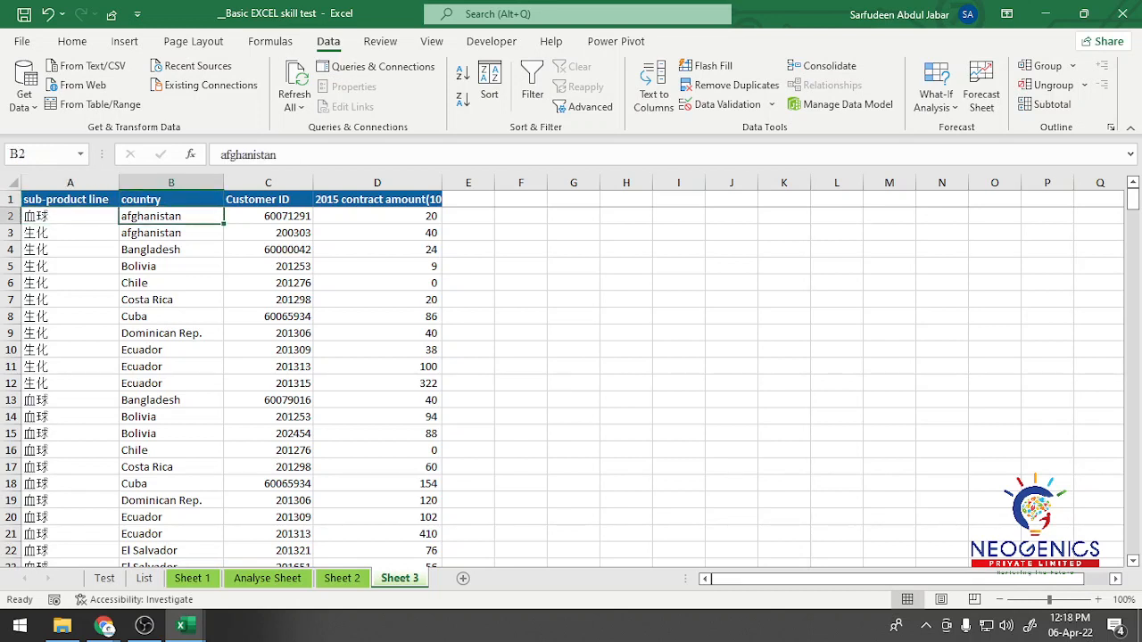
{"action": "left_click", "coordinate": [267, 200]}
{"action": "left_click", "coordinate": [267, 216]}
{"action": "left_click", "coordinate": [376, 200]}
{"action": "left_click", "coordinate": [377, 216]}
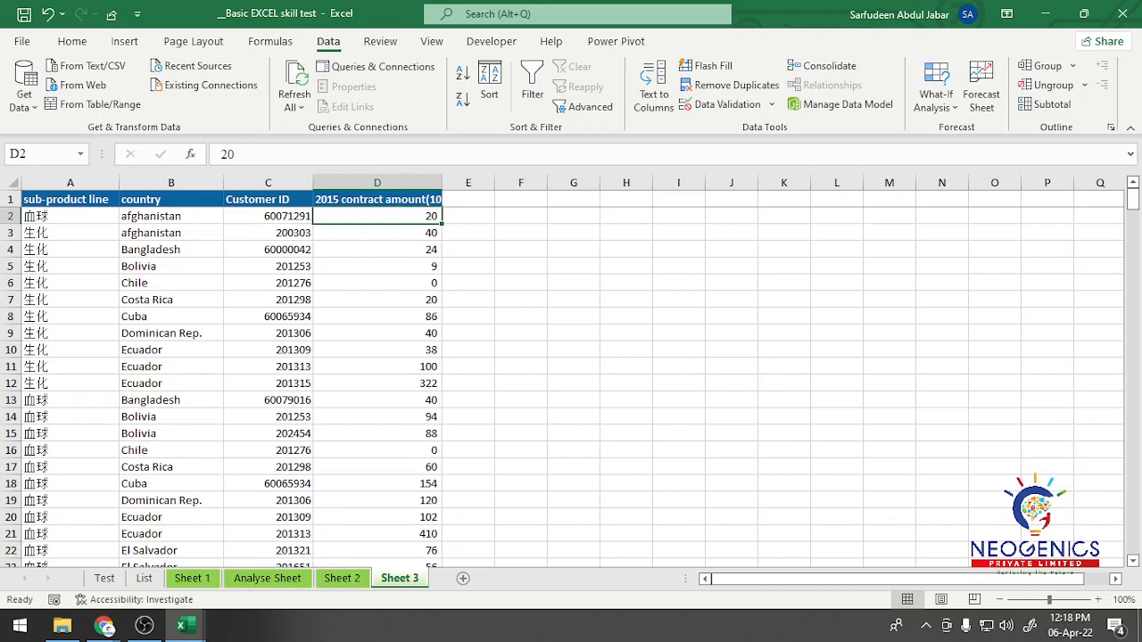
{"action": "left_click", "coordinate": [377, 200]}
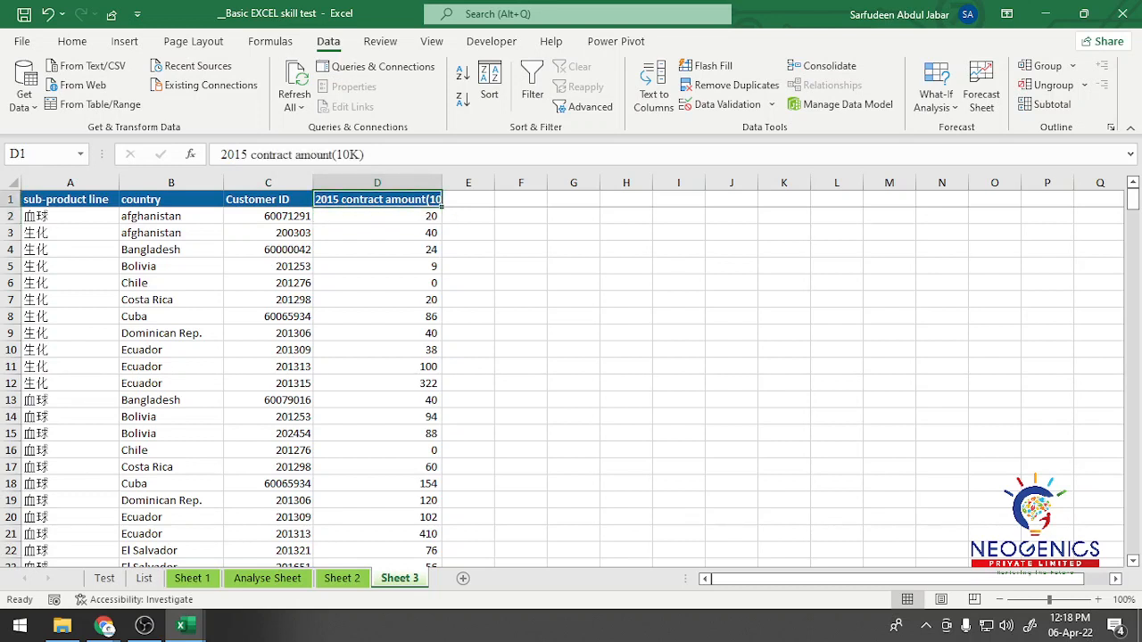
{"action": "left_click", "coordinate": [69, 215]}
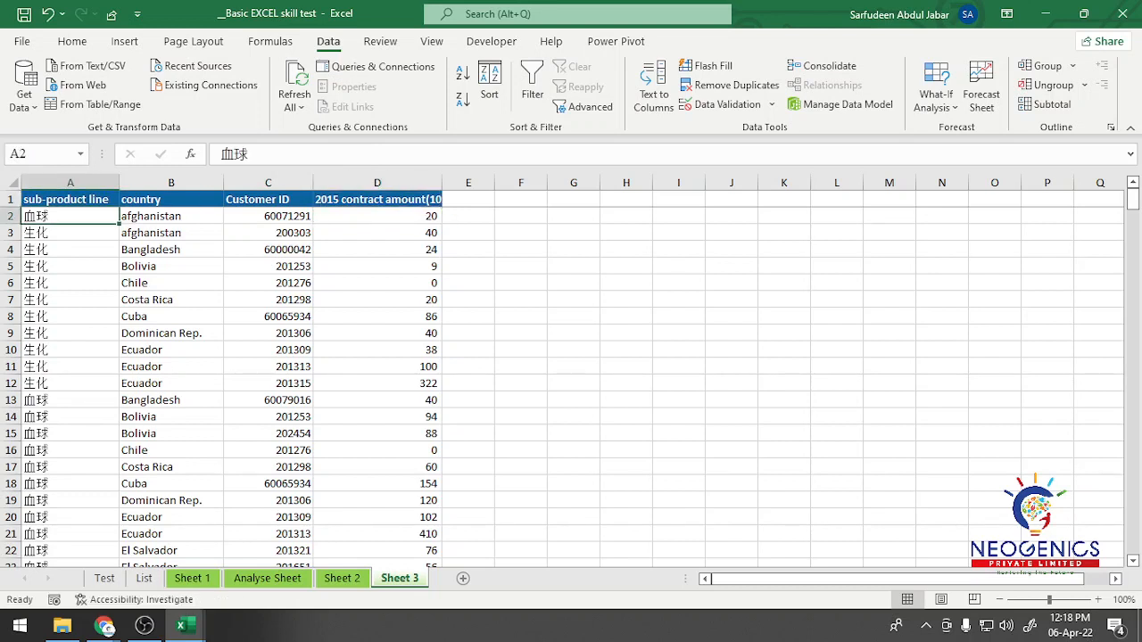
{"action": "left_click", "coordinate": [69, 199]}
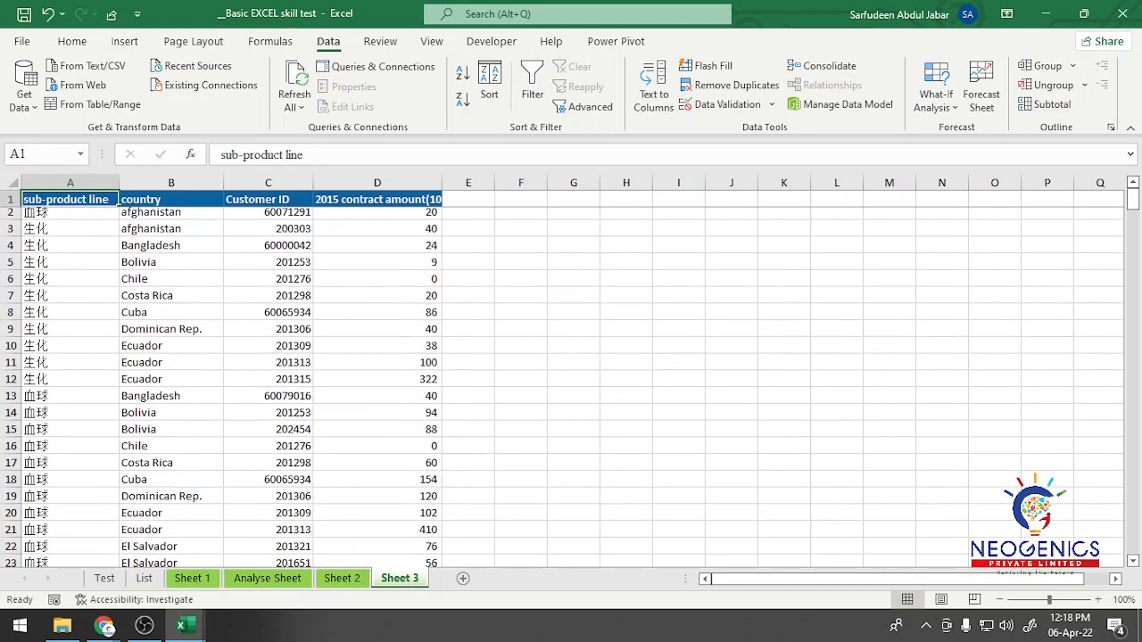
Step: Compare the Customer ID (New) and 2015 contract amount columns on Sheet 1 with the wording of question 3 on the Test sheet
{"action": "left_click", "coordinate": [192, 579]}
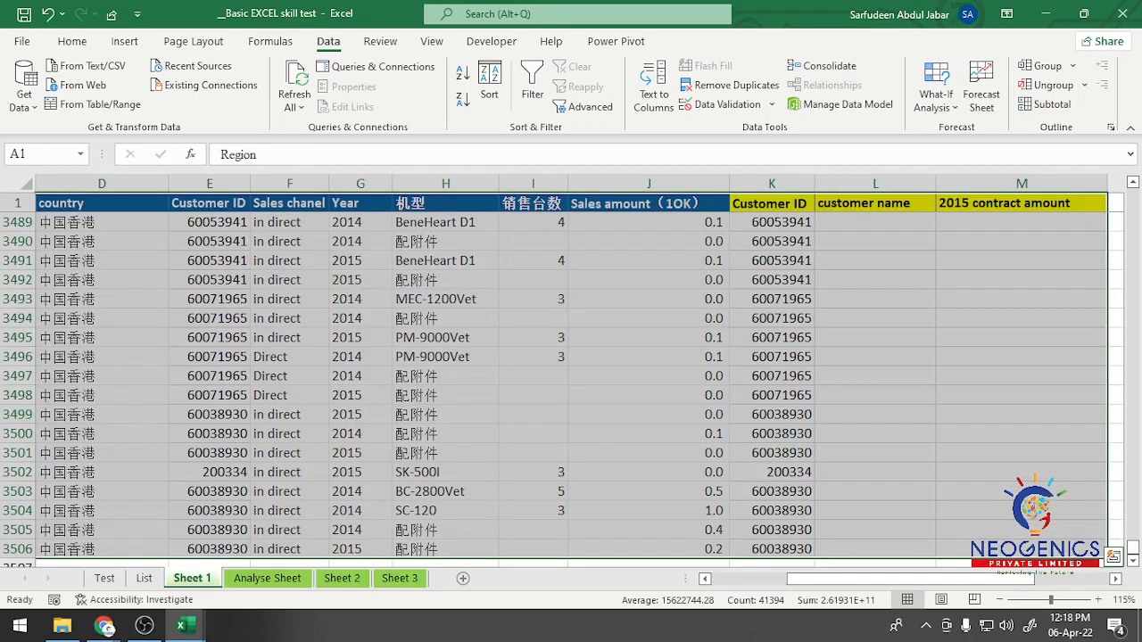
{"action": "left_click", "coordinate": [773, 222]}
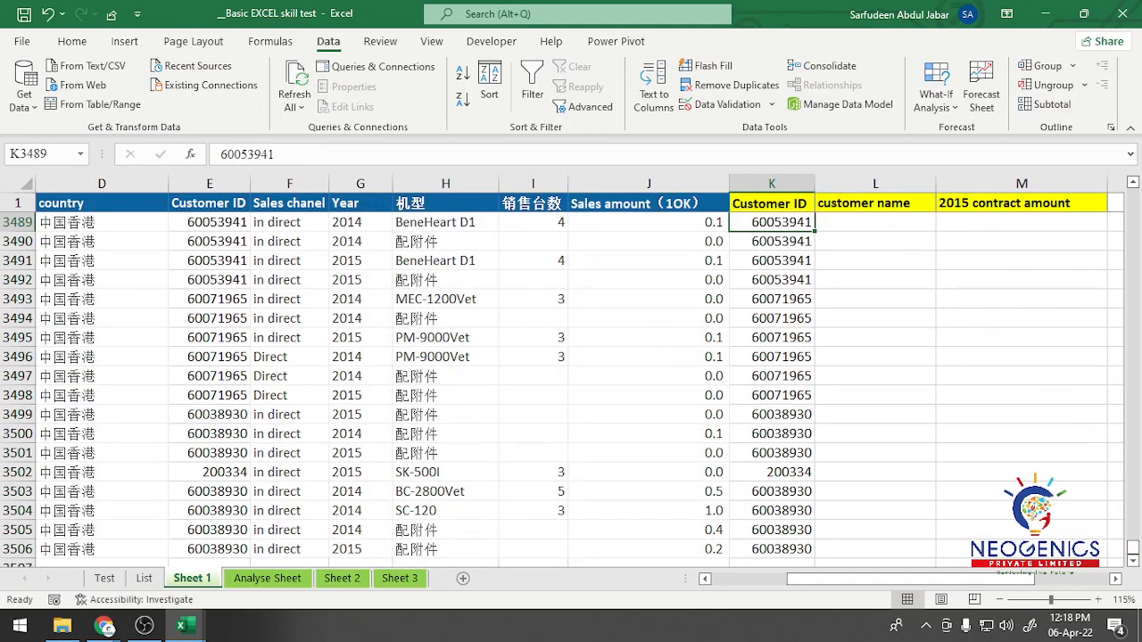
{"action": "left_click", "coordinate": [772, 204]}
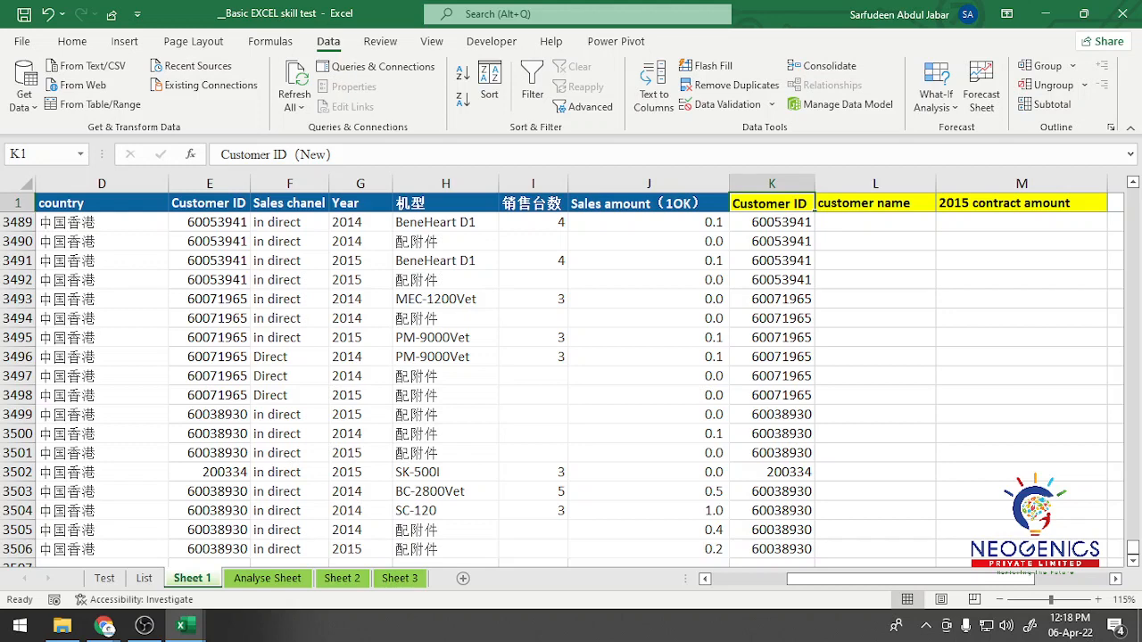
{"action": "key", "text": "ctrl+Page_Up"}
{"action": "key", "text": "ctrl+Page_Up"}
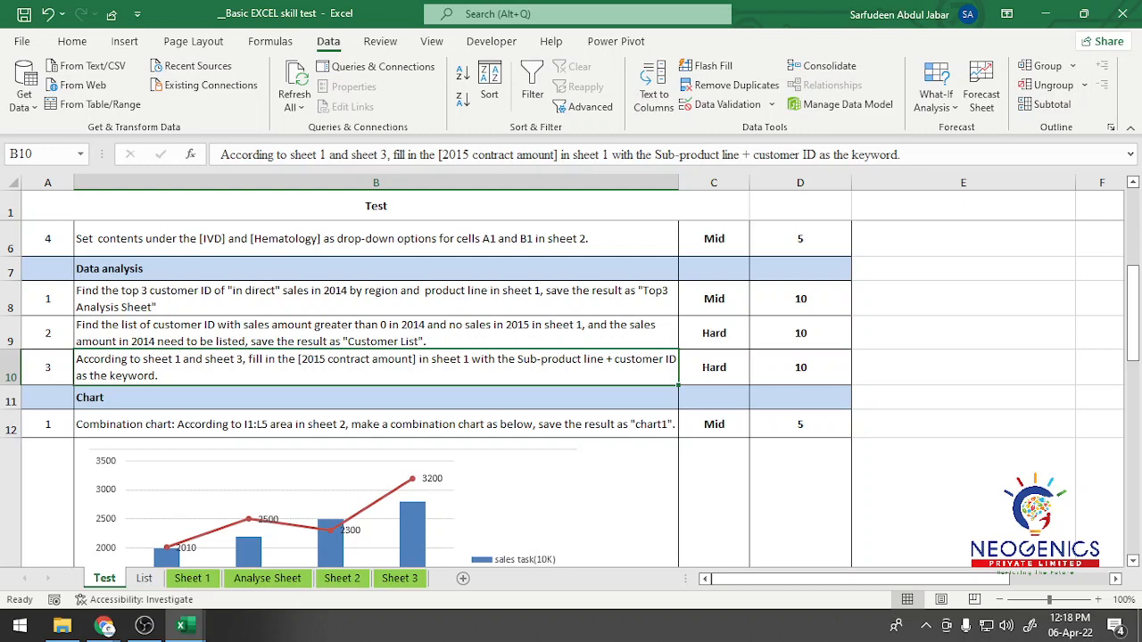
{"action": "left_click", "coordinate": [191, 578]}
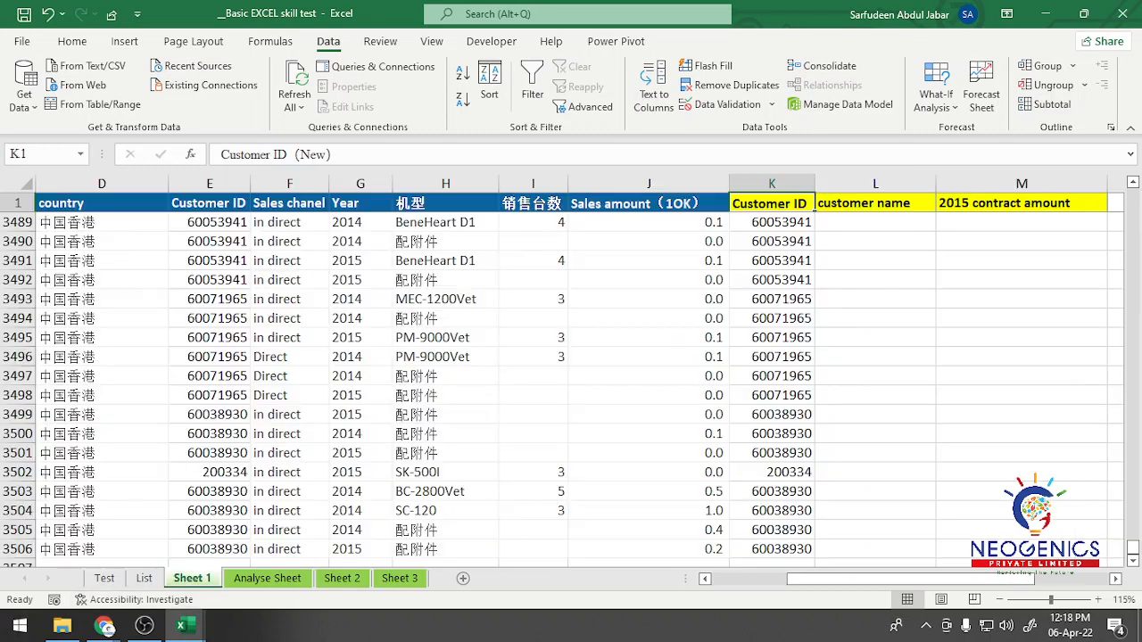
{"action": "left_click", "coordinate": [1022, 203]}
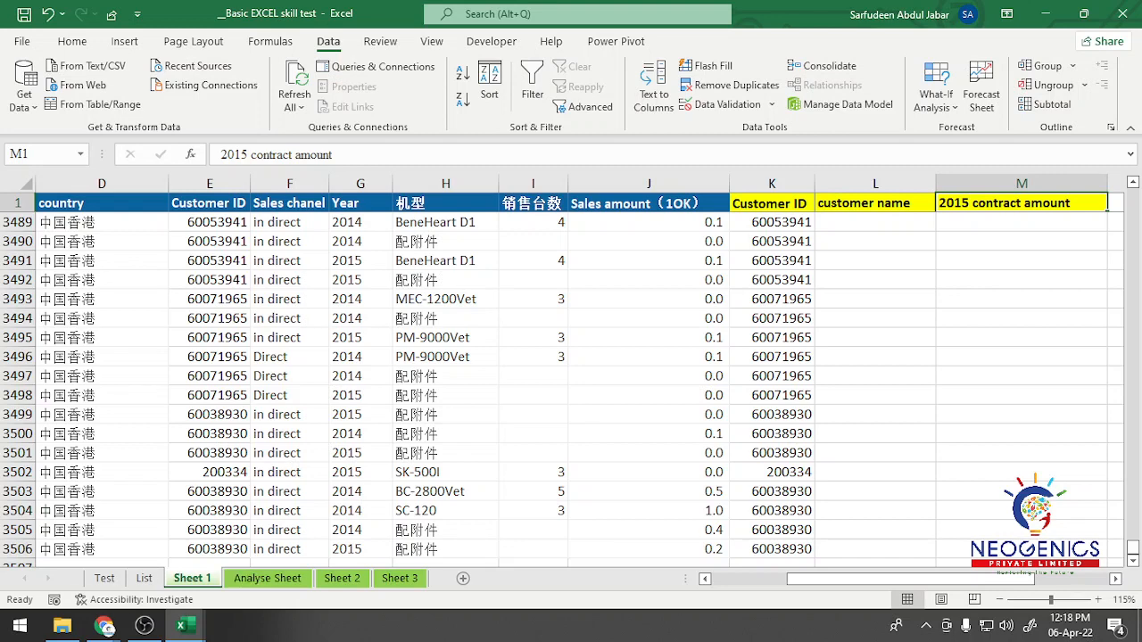
{"action": "left_click", "coordinate": [105, 578]}
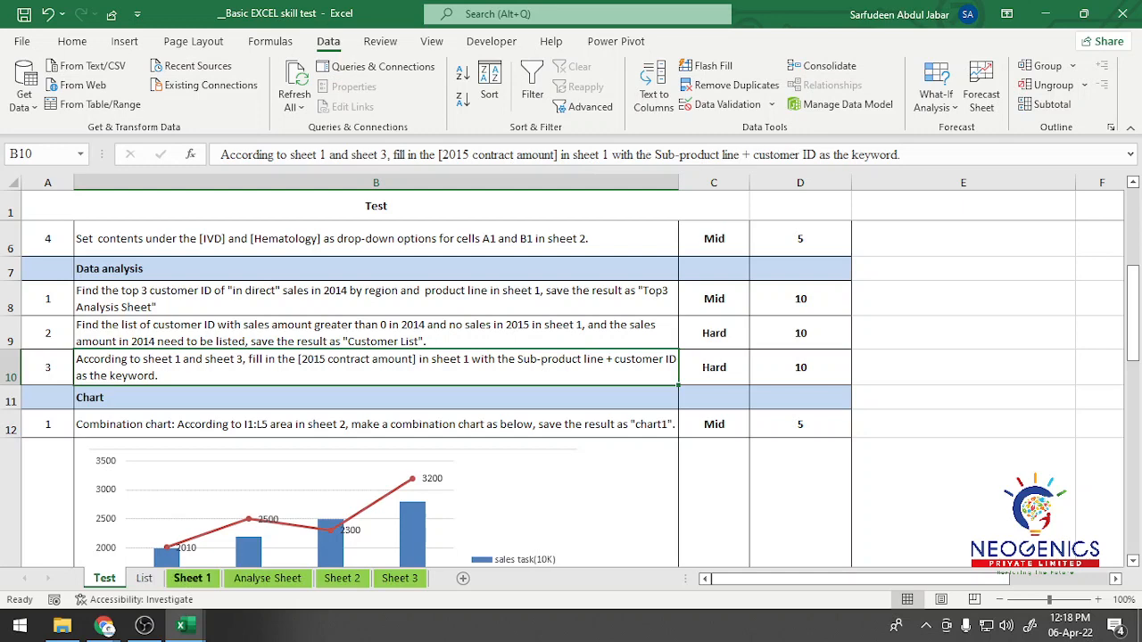
Step: Check the Product line and Sub-product line headers on Sheet 1 and return to question 3 on the Test sheet
{"action": "left_click", "coordinate": [192, 578]}
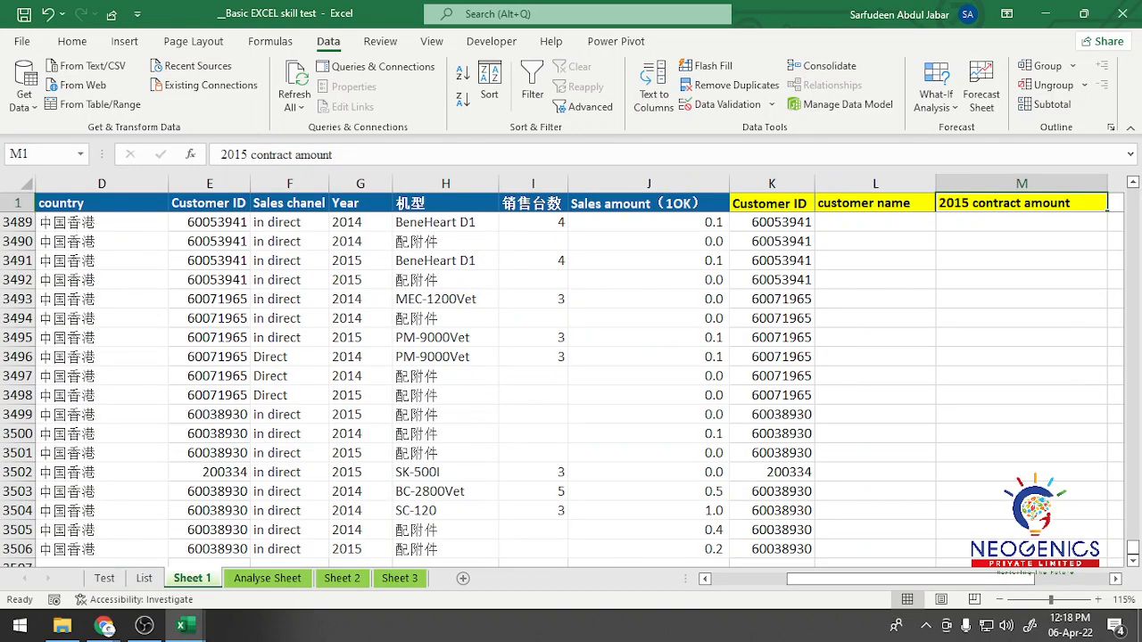
{"action": "left_click_drag", "start_coordinate": [910, 579], "coordinate": [837, 579]}
{"action": "left_click", "coordinate": [176, 203]}
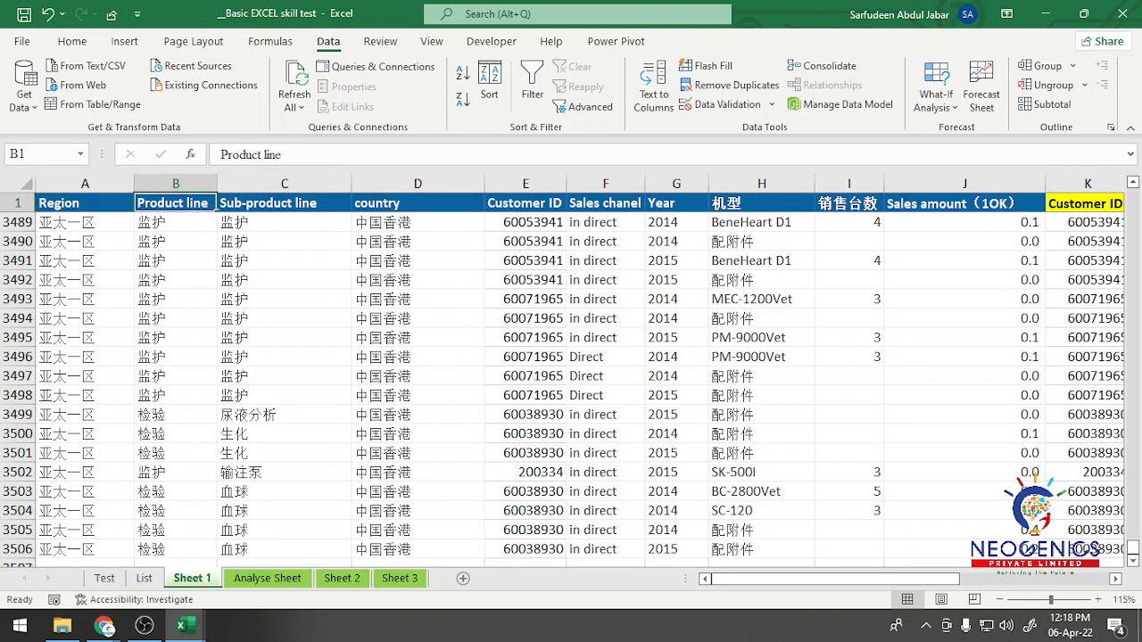
{"action": "left_click", "coordinate": [284, 203]}
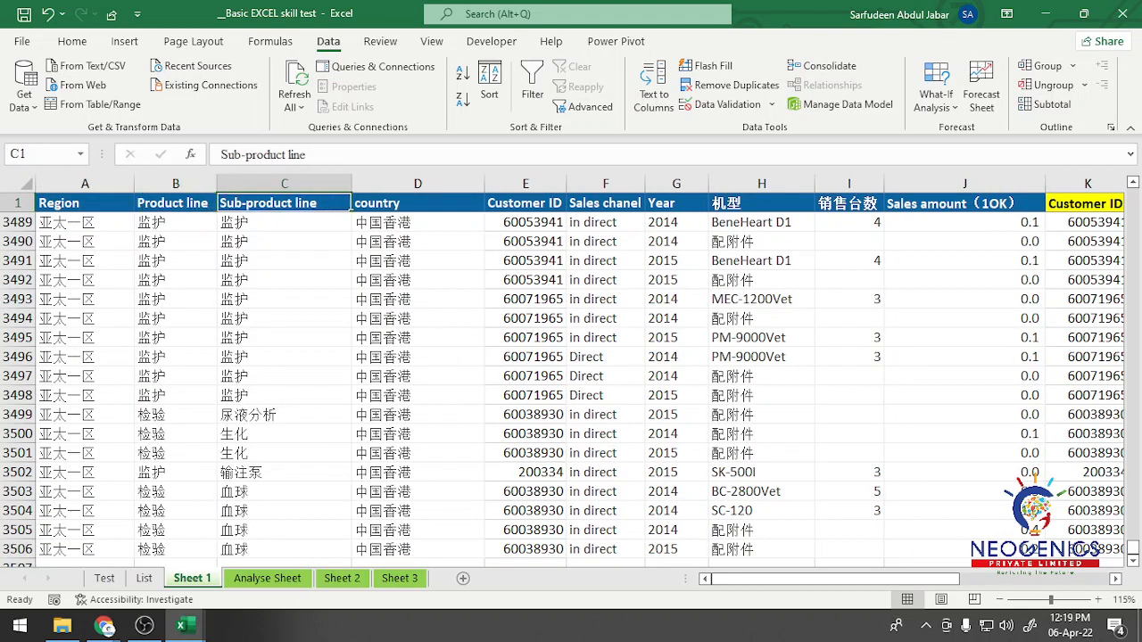
{"action": "left_click", "coordinate": [104, 578]}
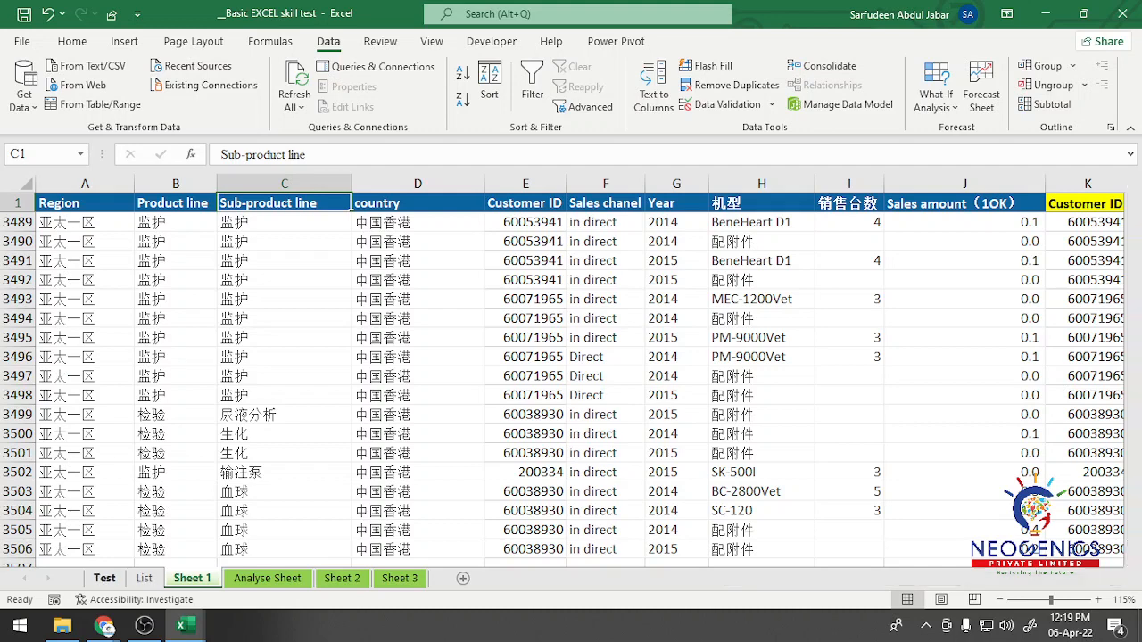
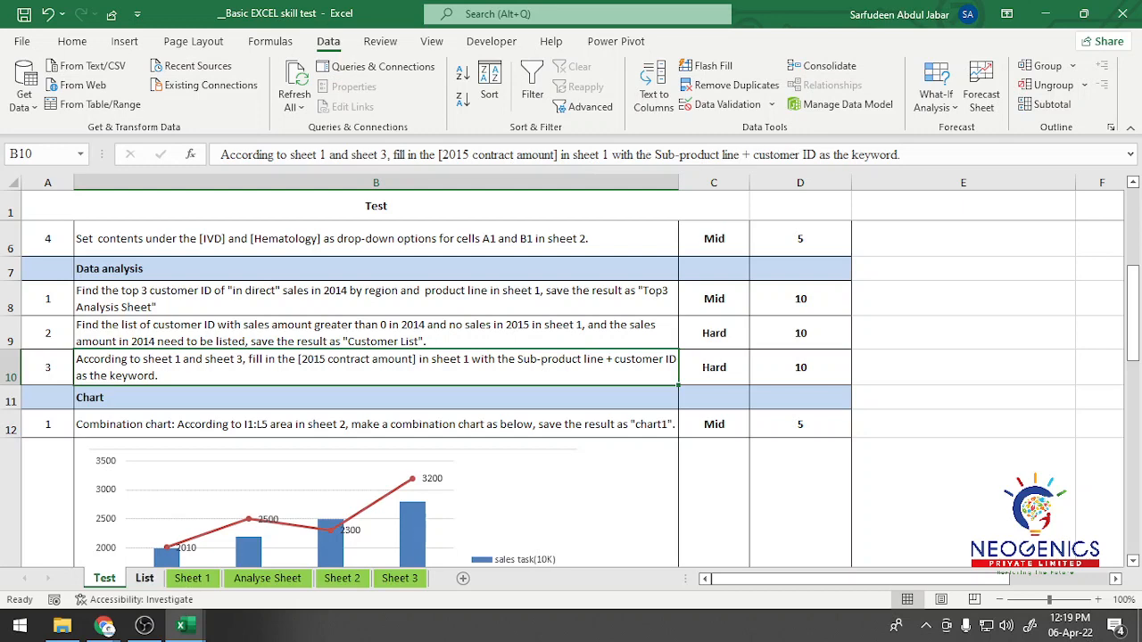
Step: Review the 2015 contract amount, customer ID and sub-product line columns in the first data row of Sheet 1
{"action": "left_click", "coordinate": [144, 578]}
{"action": "left_click", "coordinate": [191, 579]}
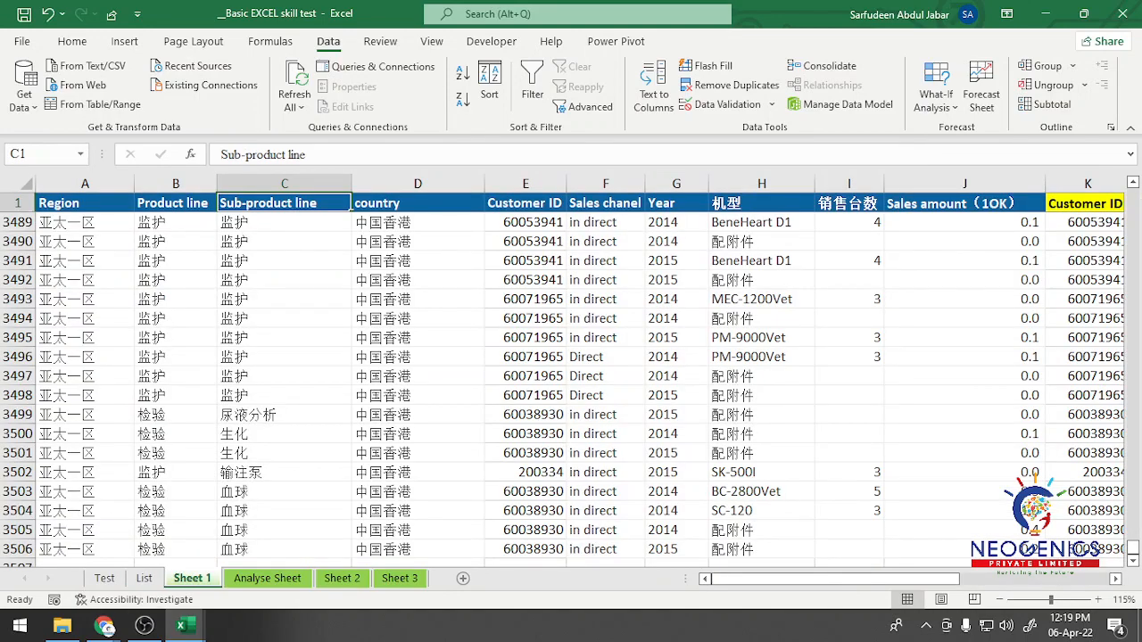
{"action": "left_click_drag", "start_coordinate": [785, 579], "coordinate": [932, 578]}
{"action": "left_click", "coordinate": [582, 222]}
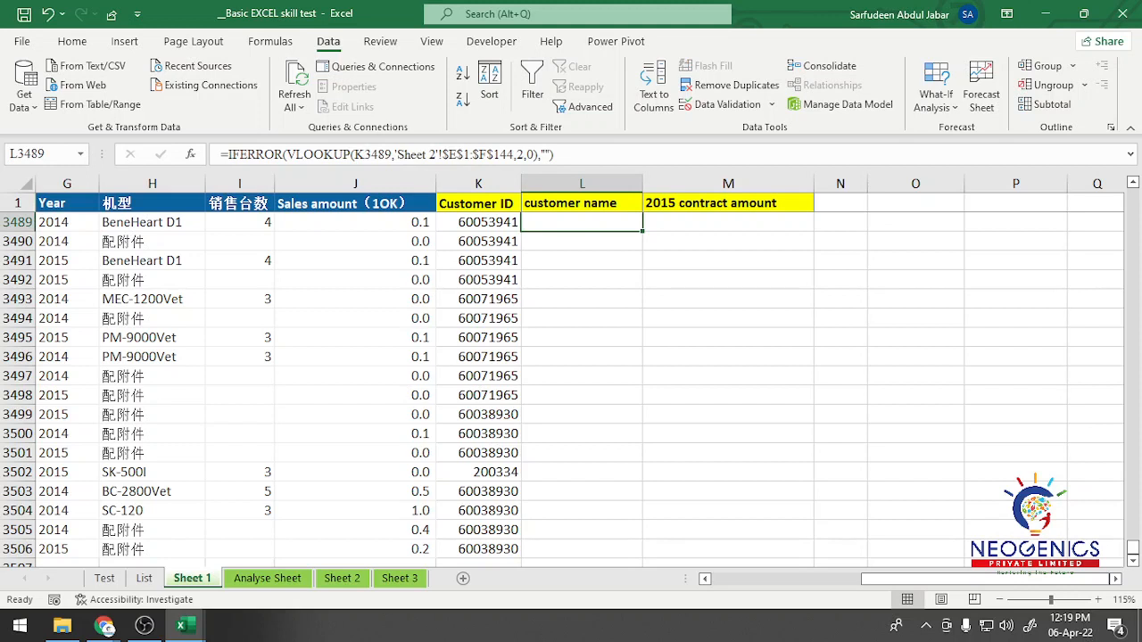
{"action": "left_click", "coordinate": [728, 223]}
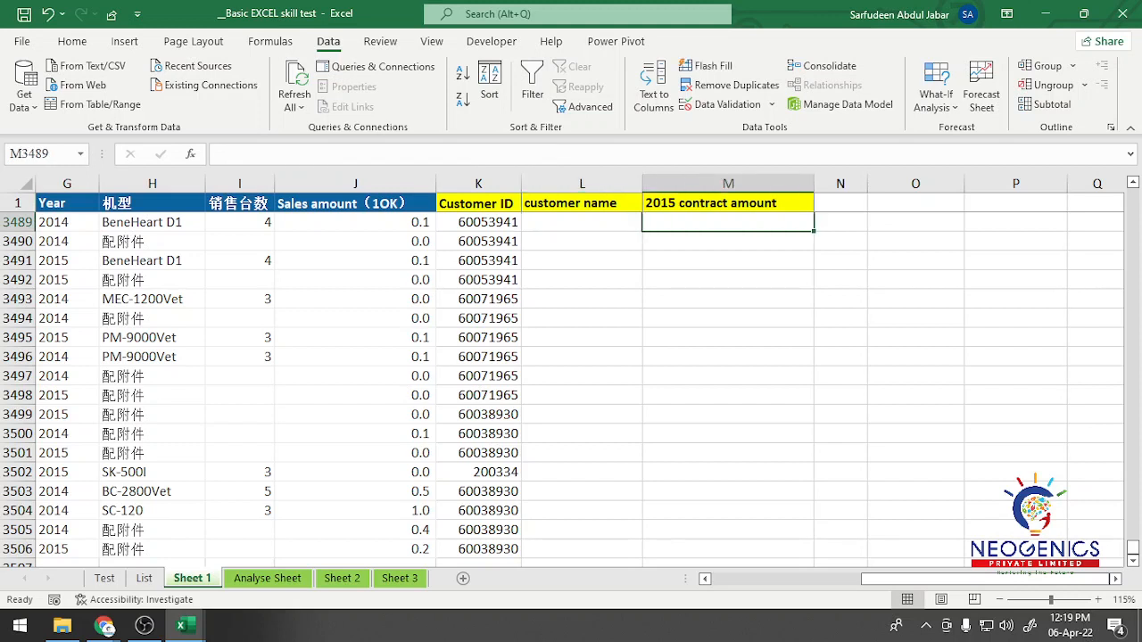
{"action": "left_click", "coordinate": [728, 204]}
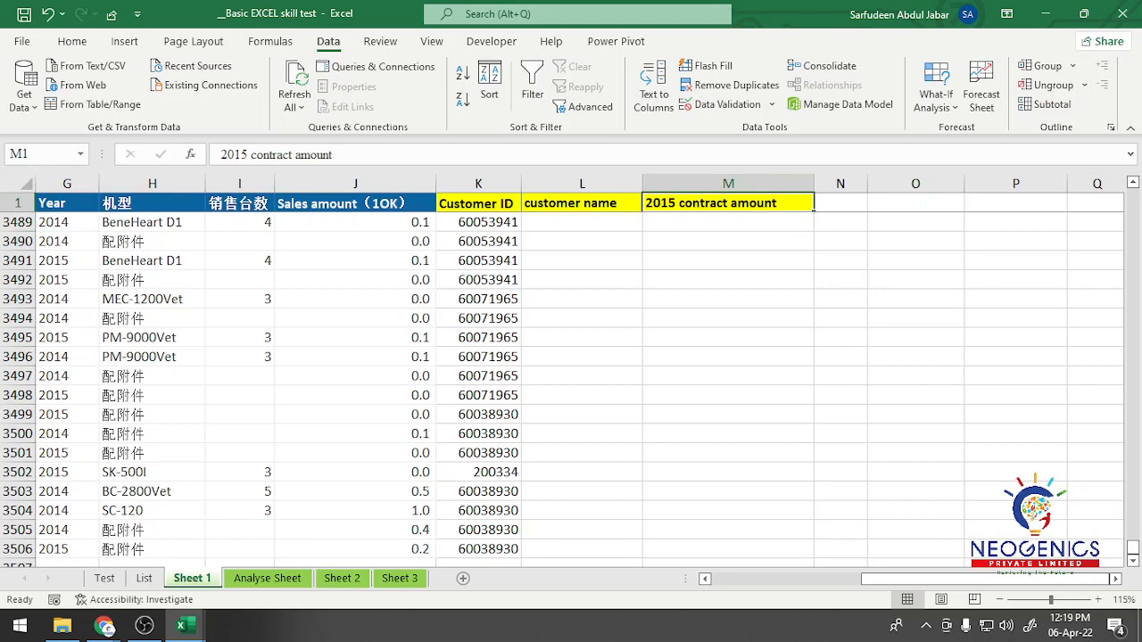
{"action": "key", "text": "Down"}
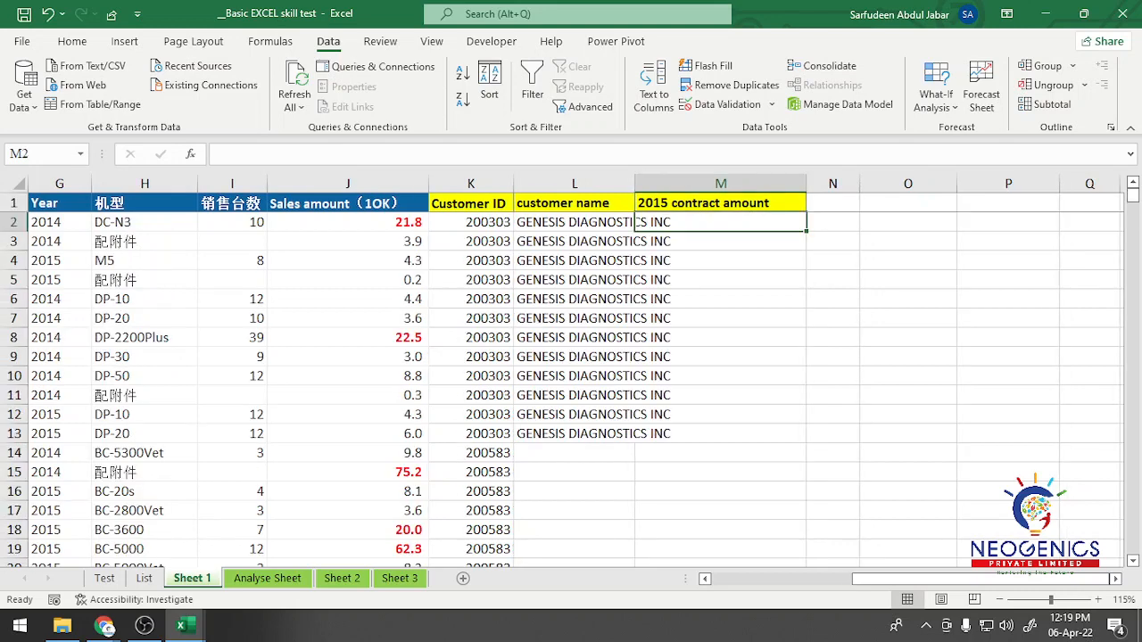
{"action": "left_click", "coordinate": [471, 222]}
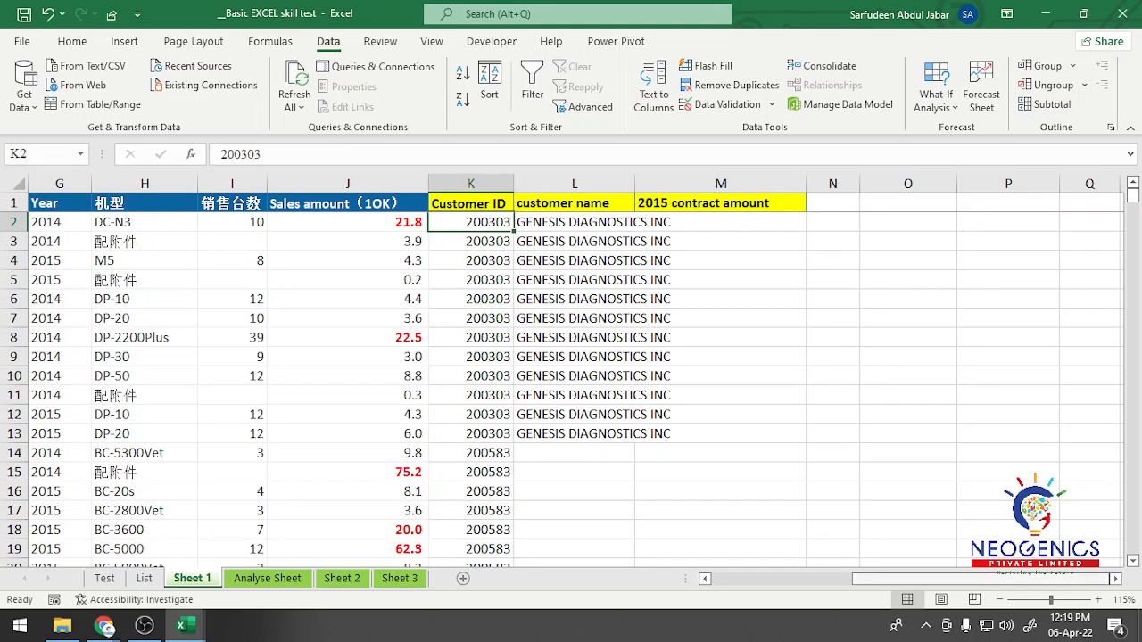
{"action": "left_click_drag", "start_coordinate": [978, 579], "coordinate": [863, 579]}
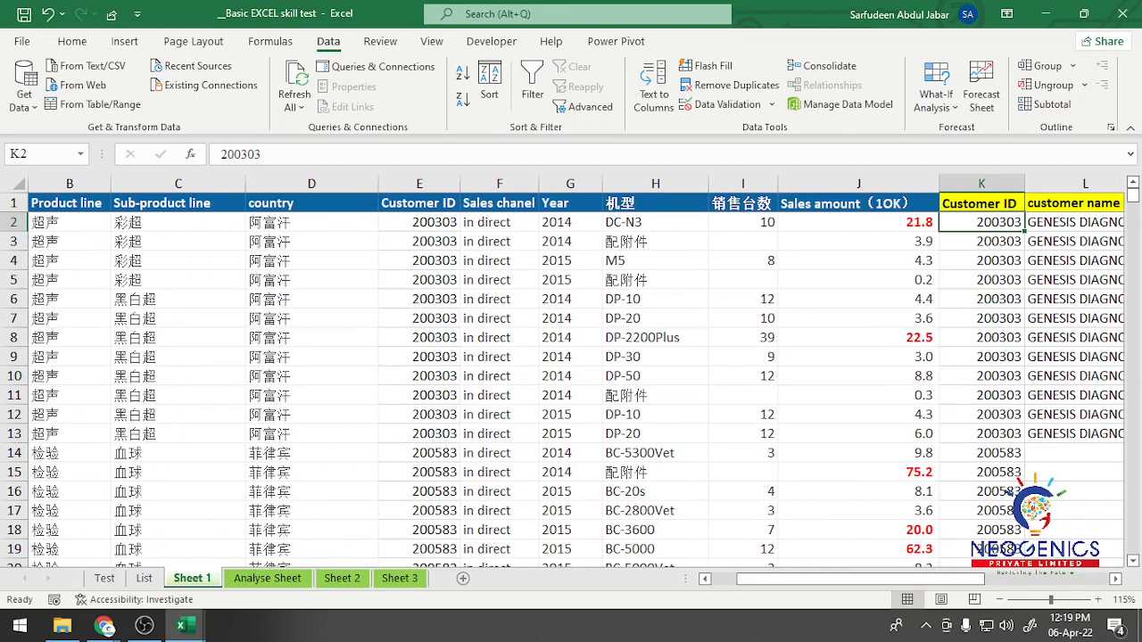
{"action": "left_click", "coordinate": [178, 222]}
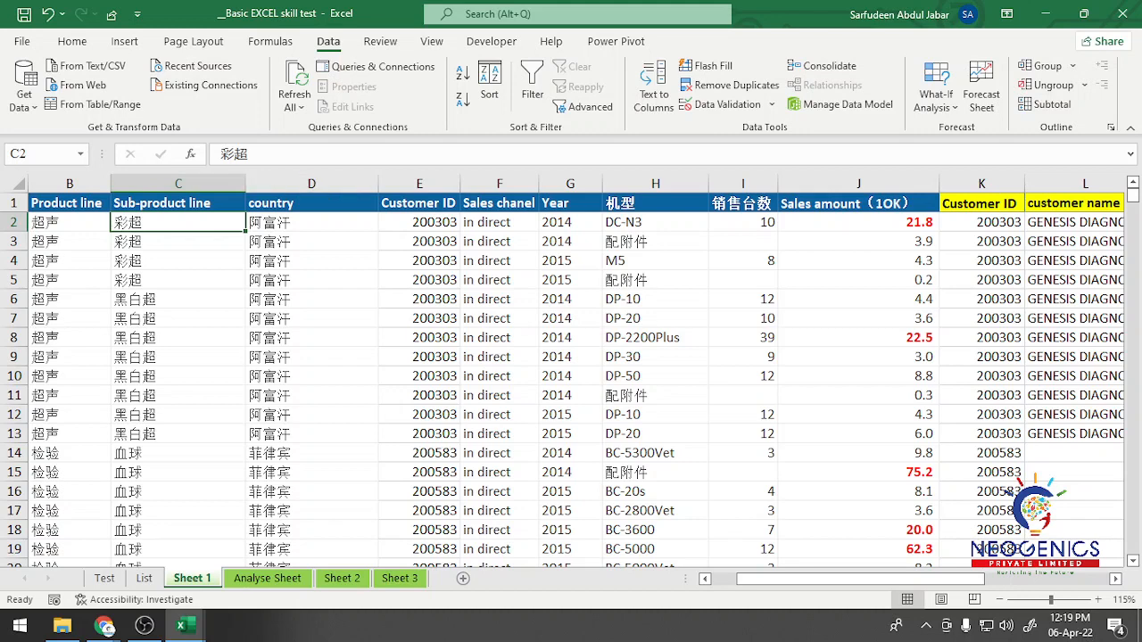
Step: Examine how the sub-product line, Customer ID and 2015 contract amount relate in the first data row of Sheet 3
{"action": "left_click", "coordinate": [400, 578]}
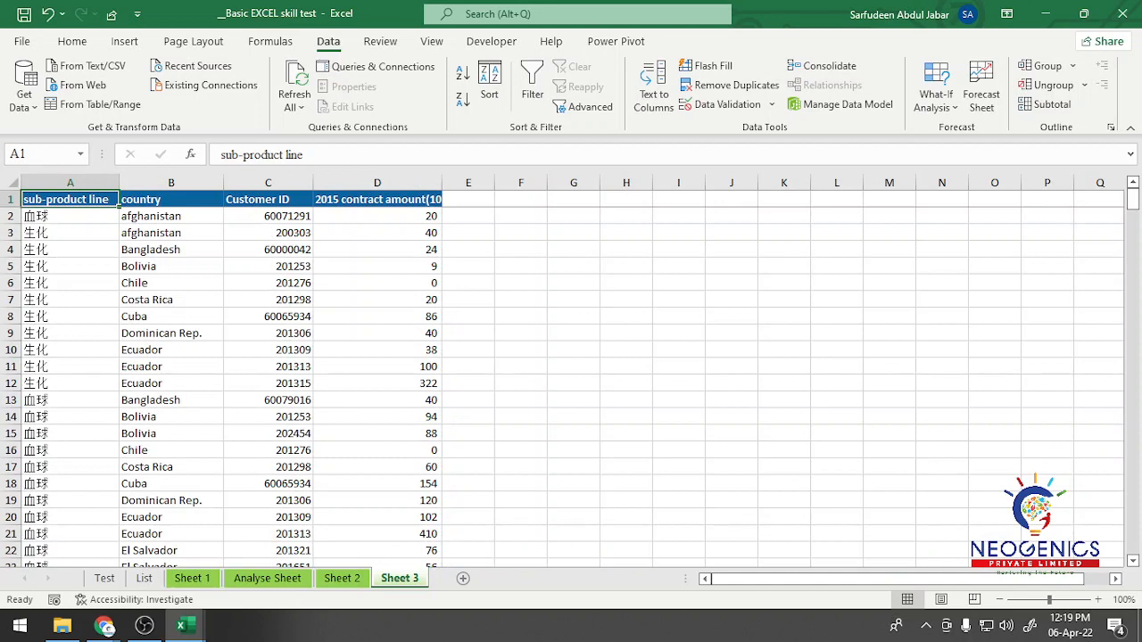
{"action": "left_click", "coordinate": [376, 216]}
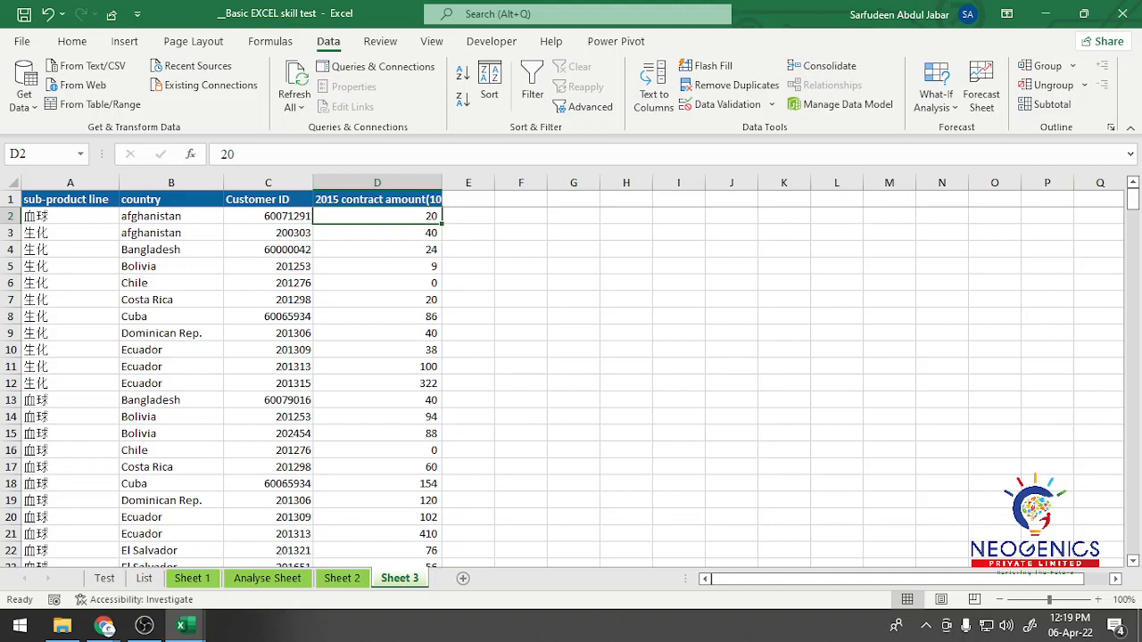
{"action": "left_click", "coordinate": [71, 216]}
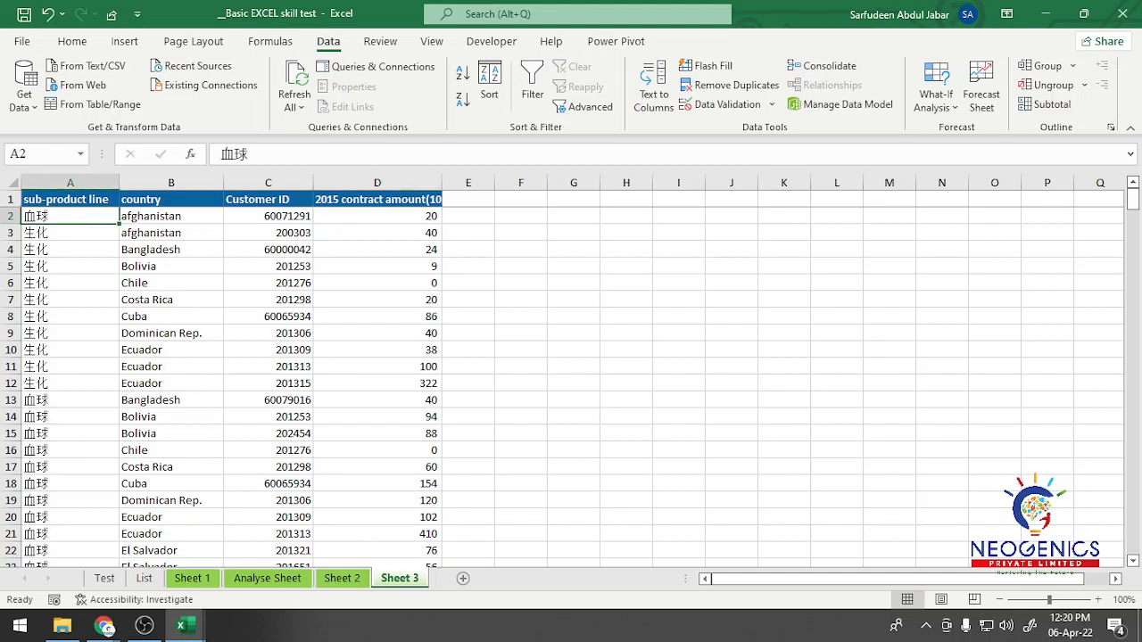
{"action": "left_click", "coordinate": [268, 216]}
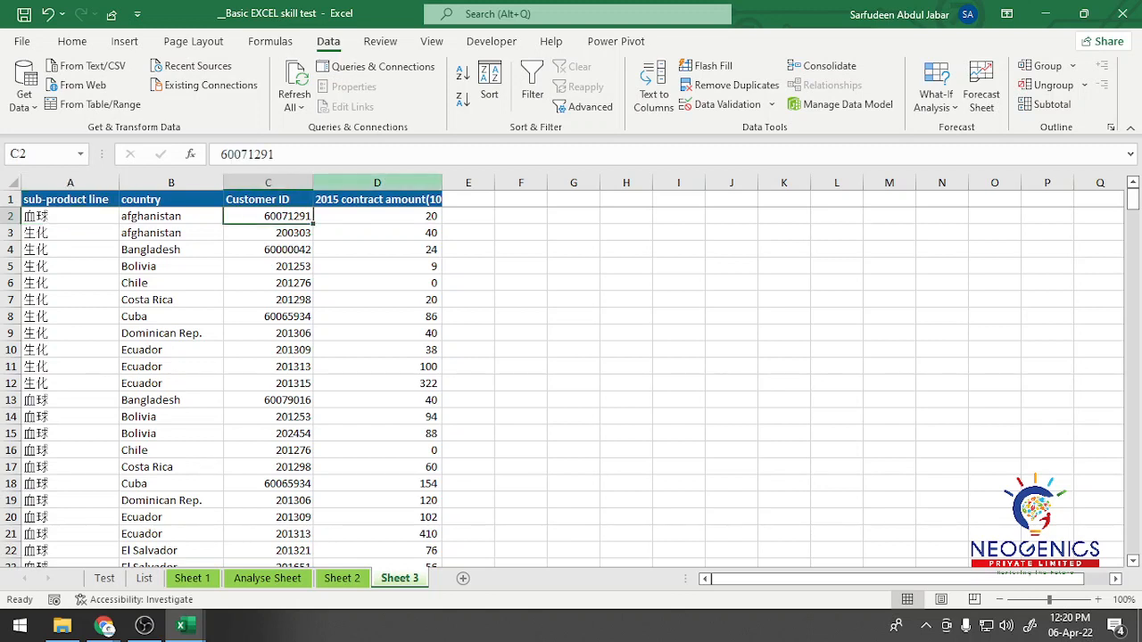
{"action": "left_click", "coordinate": [377, 216]}
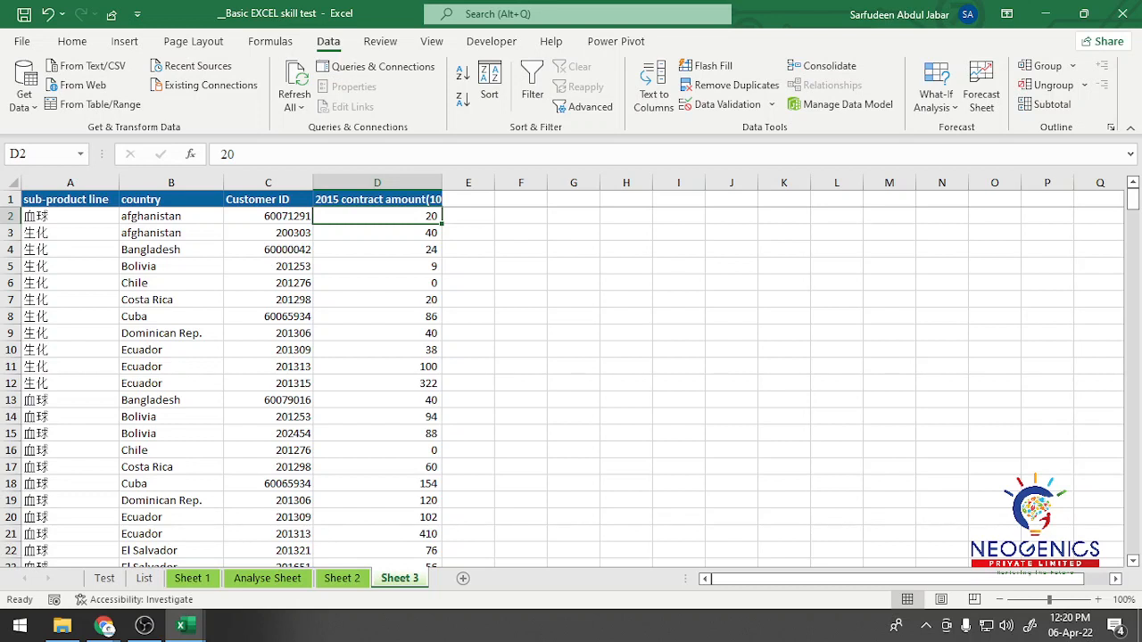
{"action": "left_click", "coordinate": [70, 216]}
{"action": "left_click", "coordinate": [268, 216]}
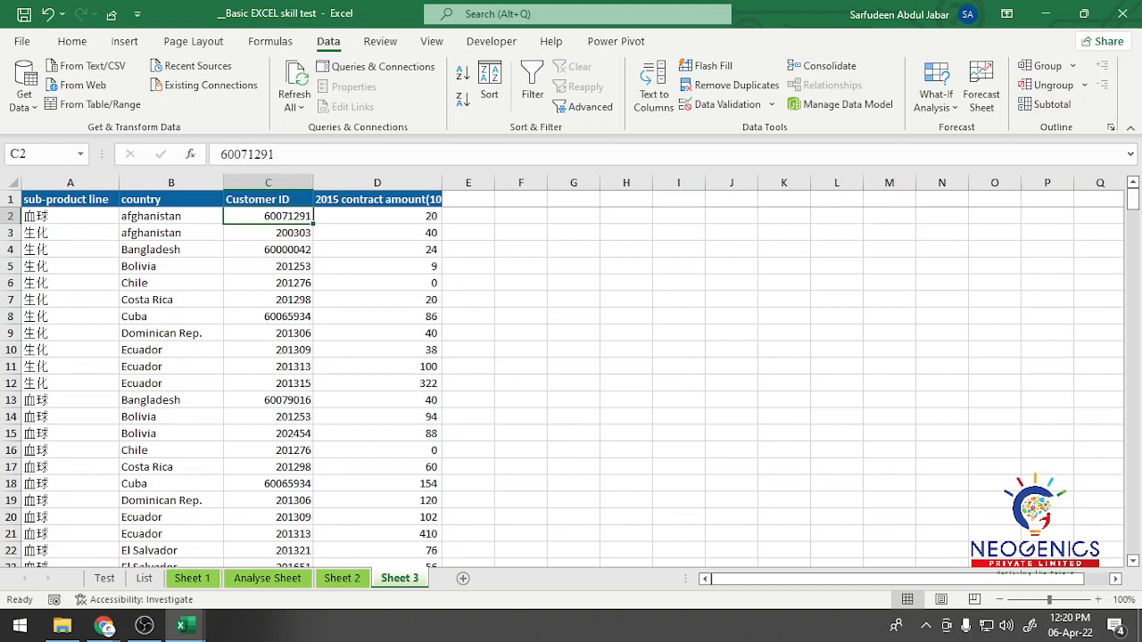
{"action": "left_click", "coordinate": [377, 216]}
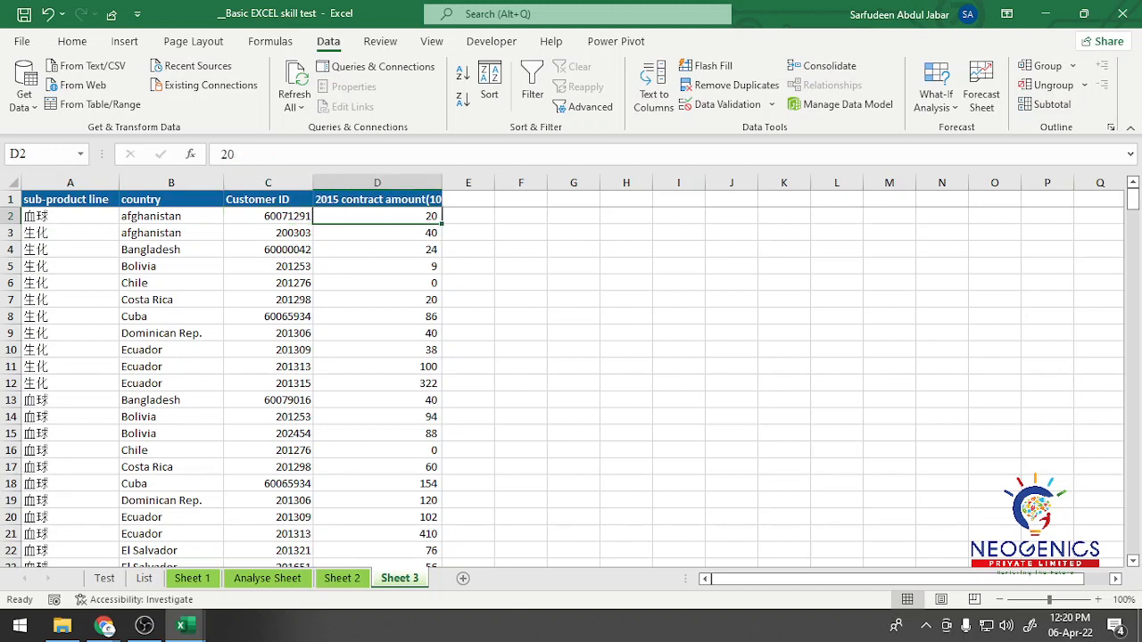
{"action": "left_click", "coordinate": [71, 216]}
{"action": "left_click", "coordinate": [268, 216]}
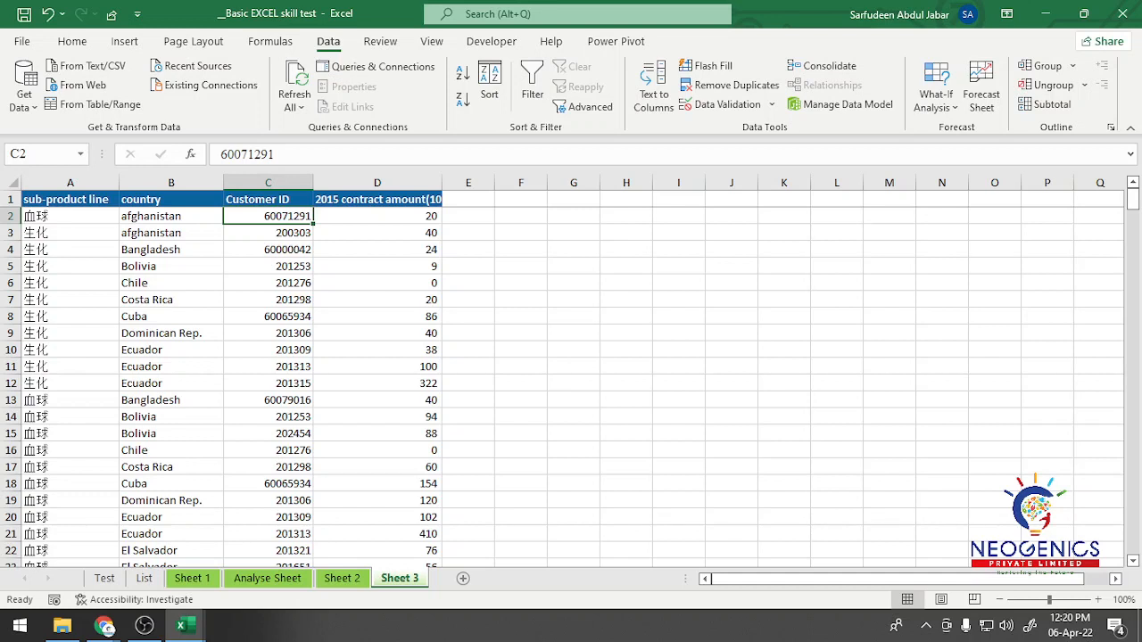
{"action": "left_click", "coordinate": [573, 216]}
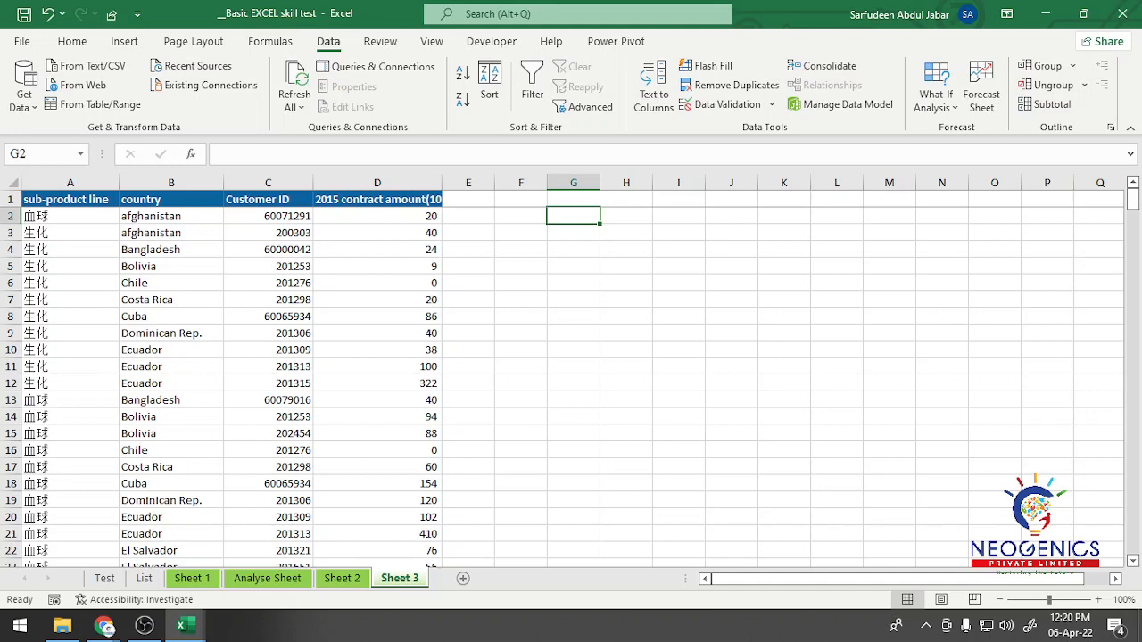
{"action": "key", "text": "ctrl+Home"}
{"action": "scroll", "coordinate": [562, 371], "scroll_direction": "up", "scroll_amount": 4}
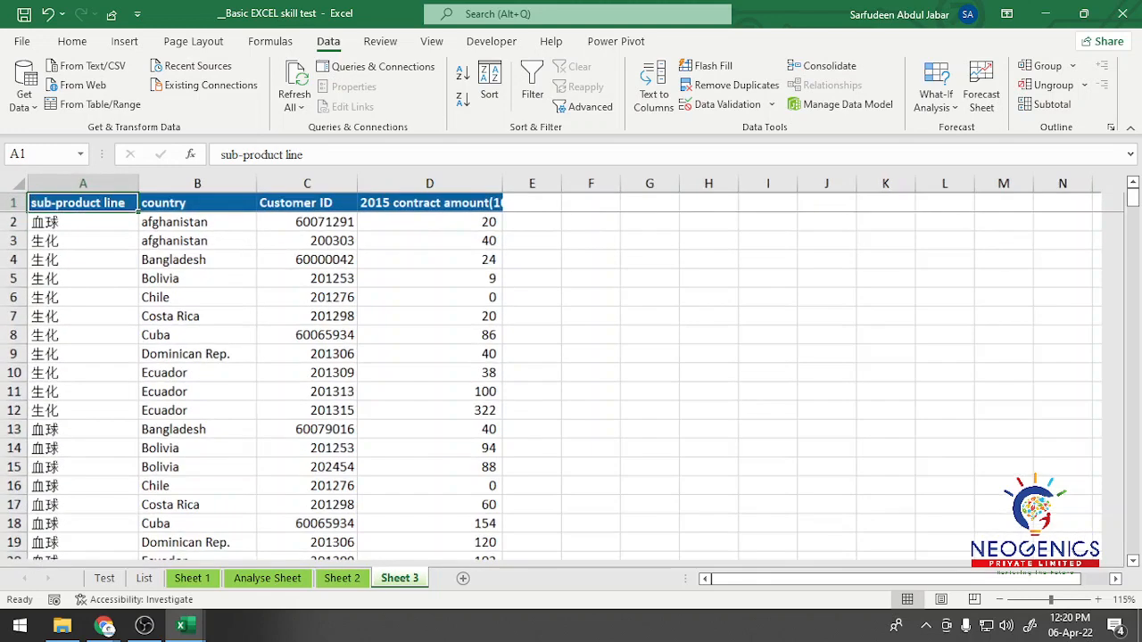
{"action": "left_click", "coordinate": [834, 239]}
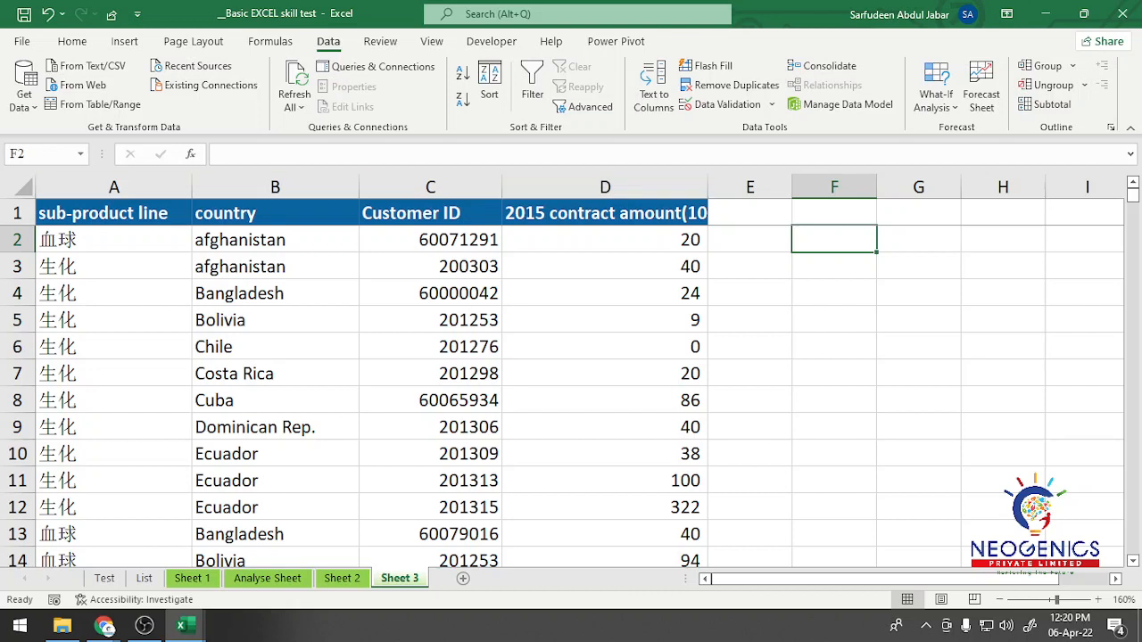
{"action": "type", "text": "="}
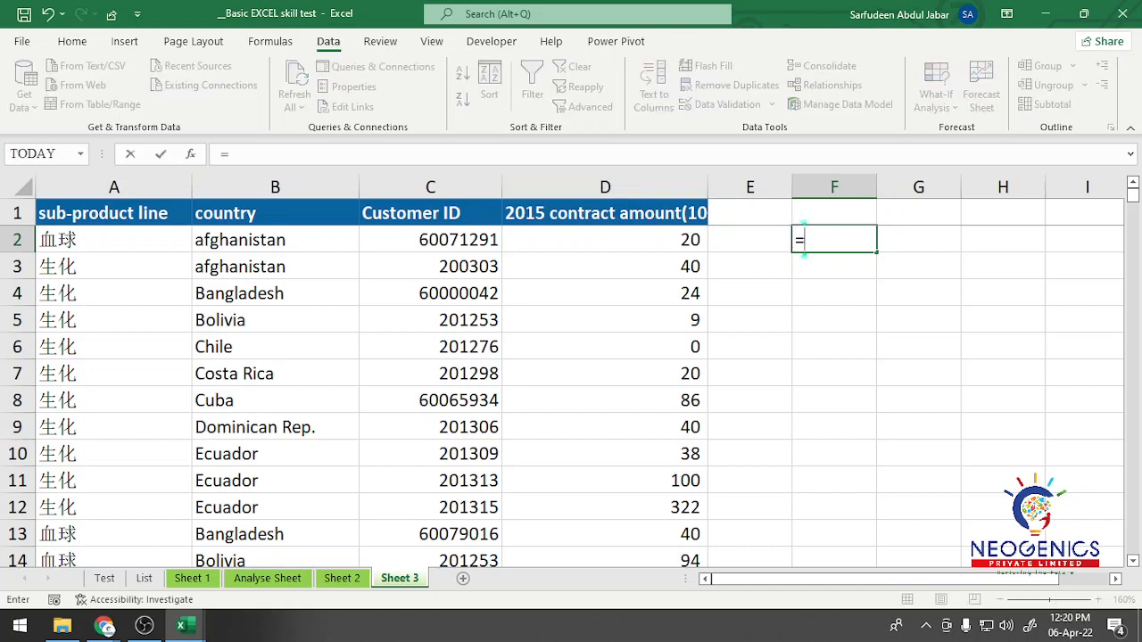
{"action": "type", "text": "vlo"}
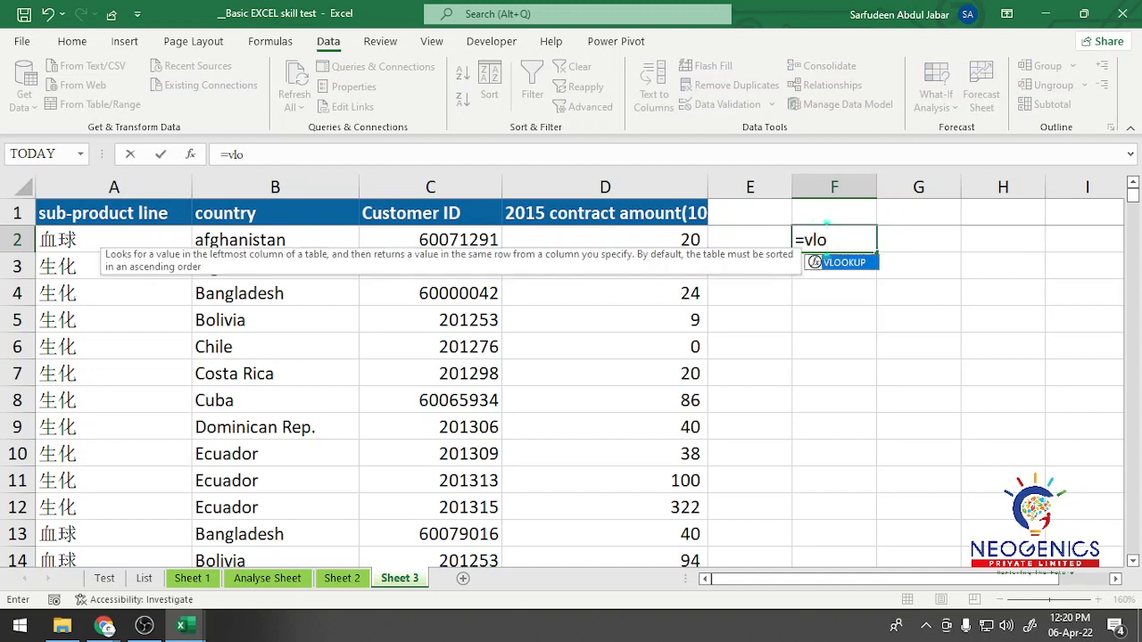
{"action": "key", "text": "Tab"}
{"action": "key", "text": "Escape"}
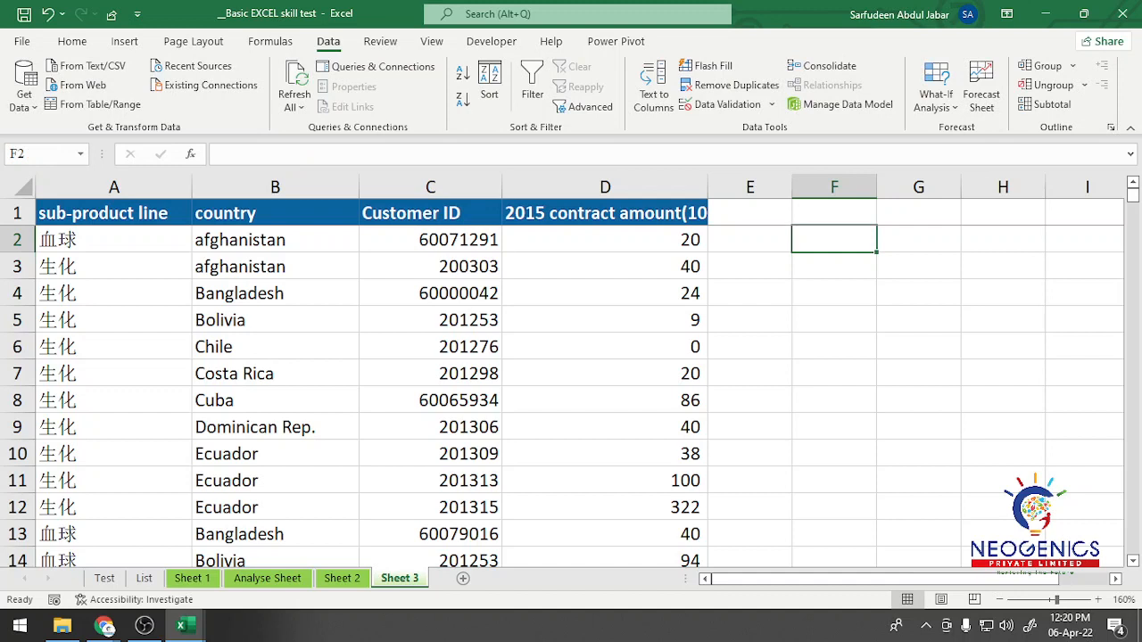
Step: Copy the first customer ID on Sheet 3 from C2 into F1 and widen column F to fit it
{"action": "left_click", "coordinate": [430, 240]}
{"action": "key", "text": "ctrl+c"}
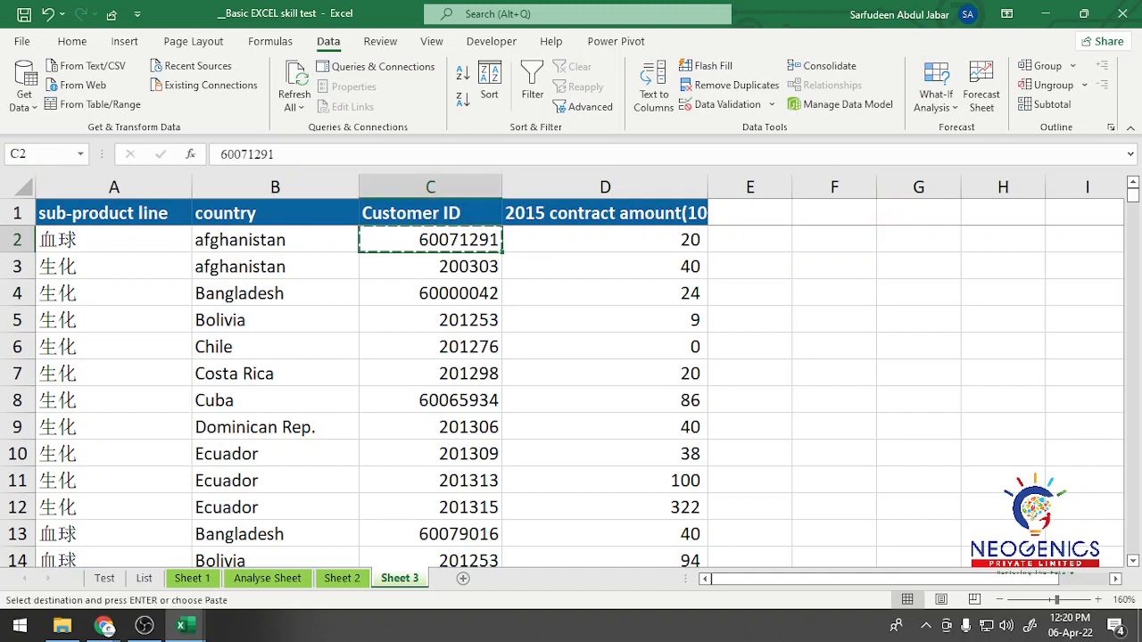
{"action": "left_click", "coordinate": [834, 213]}
{"action": "key", "text": "ctrl+v"}
{"action": "left_click", "coordinate": [834, 266]}
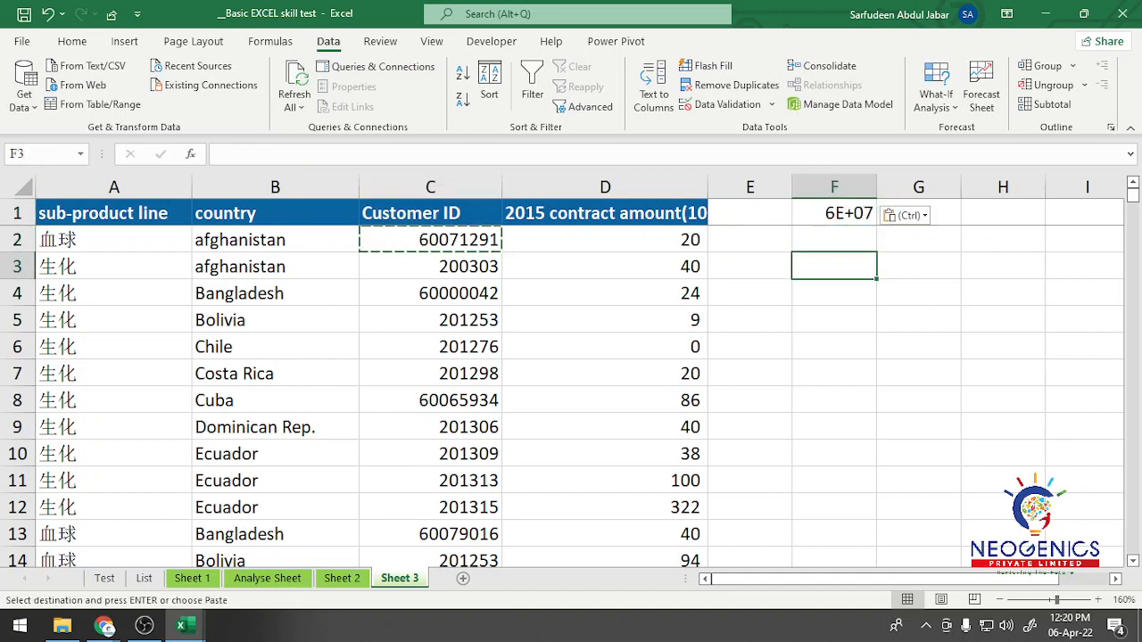
{"action": "left_click_drag", "start_coordinate": [876, 186], "coordinate": [935, 187]}
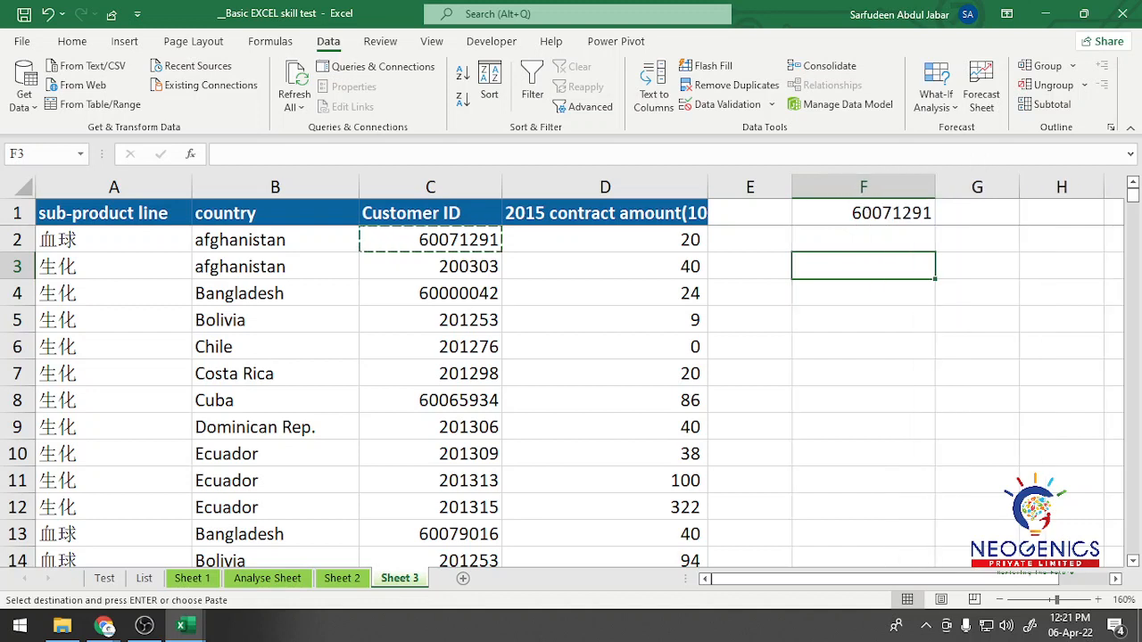
Step: Start a VLOOKUP formula in F2 with F1 as the lookup value
{"action": "left_click", "coordinate": [864, 240]}
{"action": "type", "text": "=vl"}
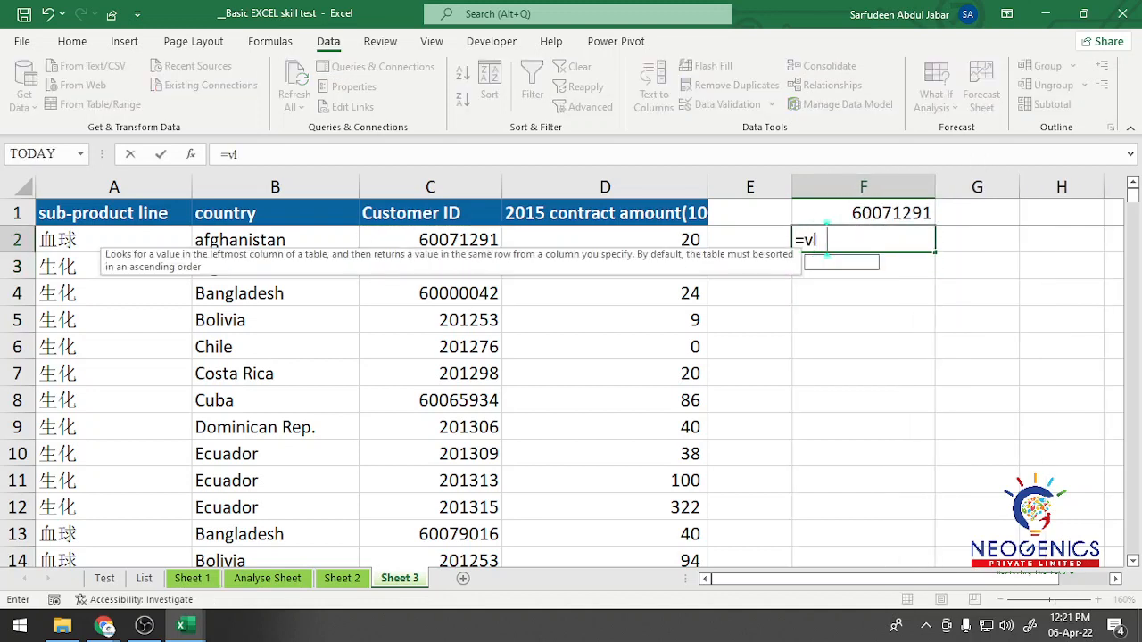
{"action": "key", "text": "Tab"}
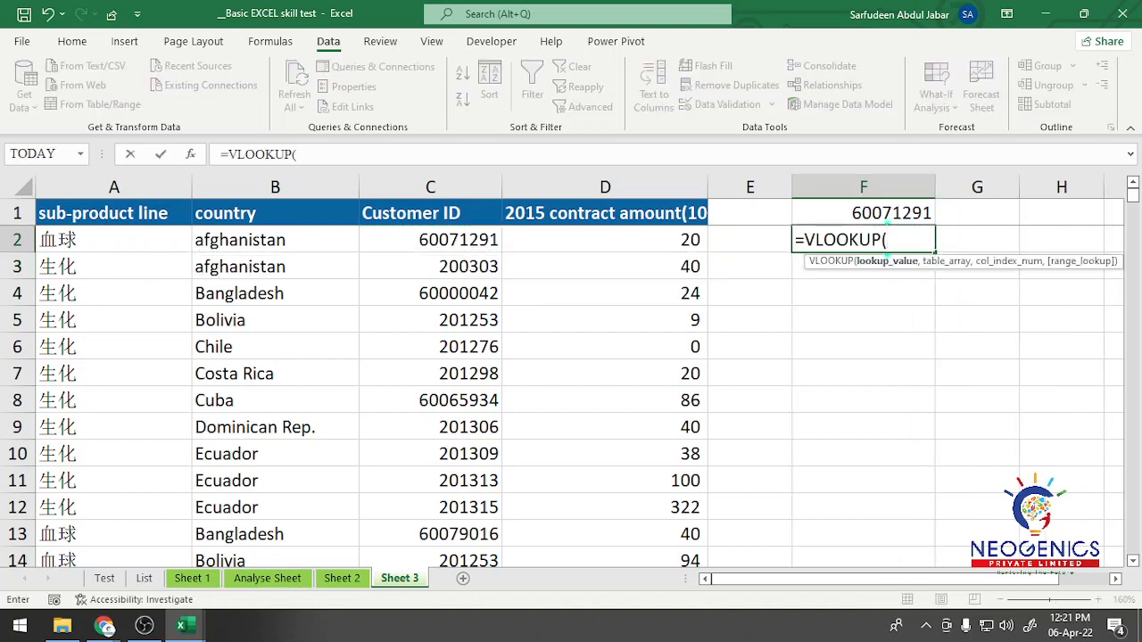
{"action": "key", "text": "Up"}
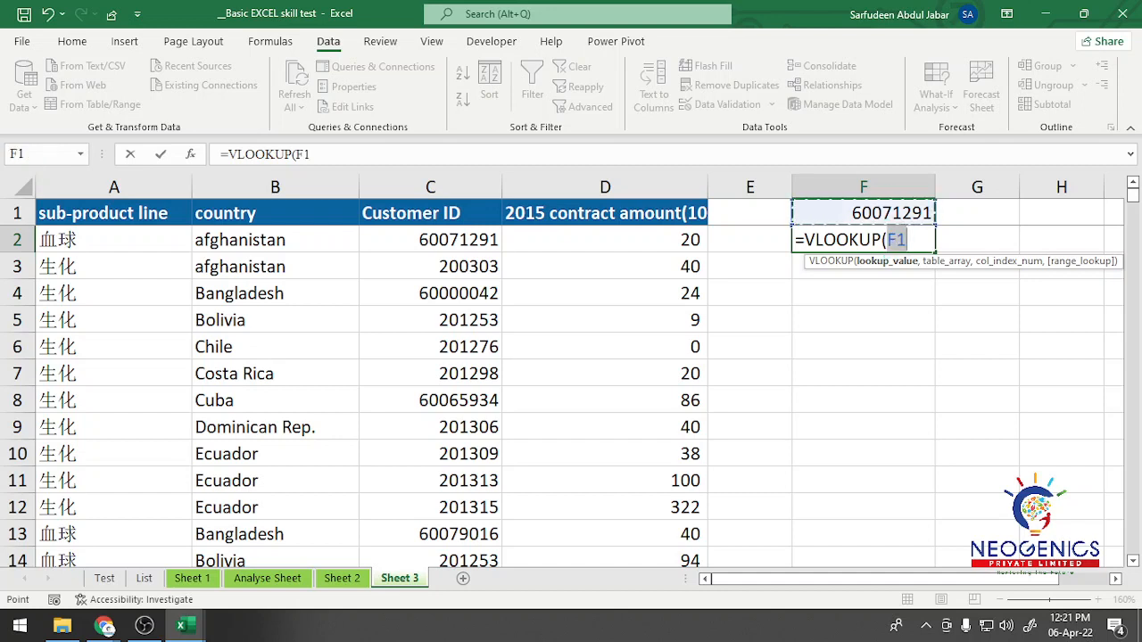
{"action": "type", "text": ","}
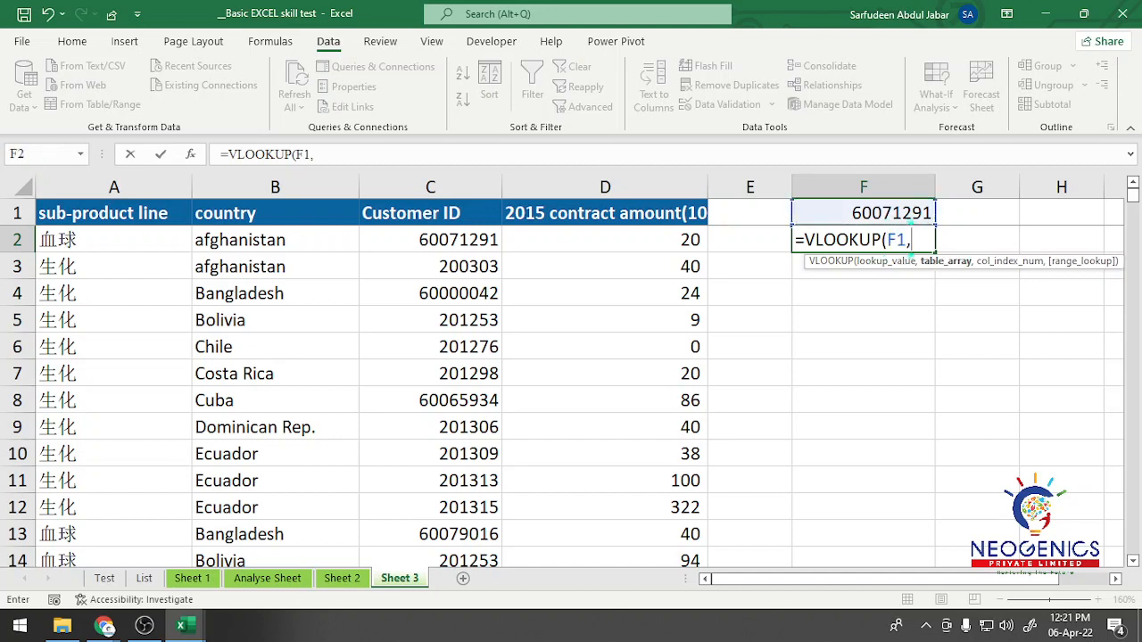
Step: Try A1:D11 as the table array of the VLOOKUP in F2 and clear it from the formula
{"action": "left_click_drag", "start_coordinate": [80, 213], "coordinate": [696, 484]}
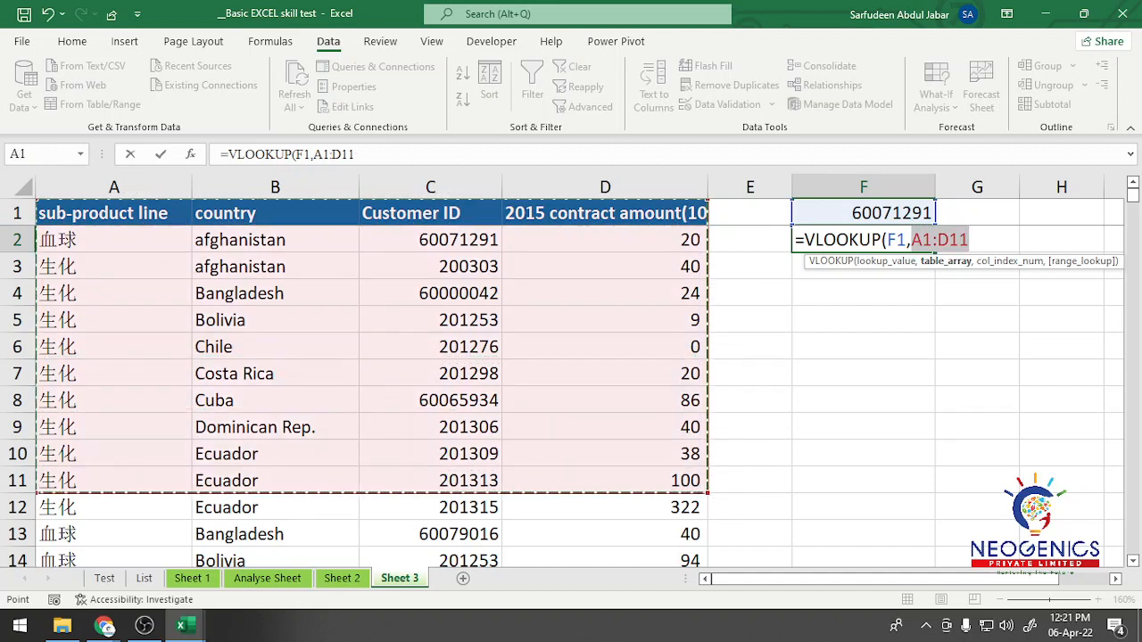
{"action": "type", "text": ","}
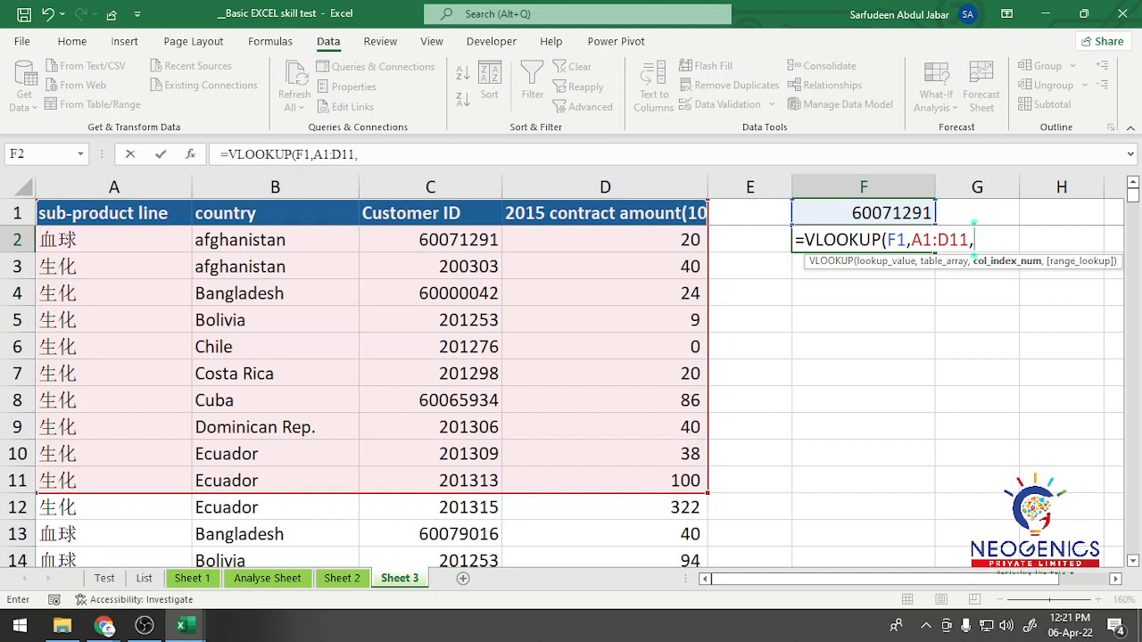
{"action": "key", "text": "BackSpace"}
{"action": "key", "text": "BackSpace"}
{"action": "key", "text": "BackSpace"}
{"action": "key", "text": "BackSpace"}
{"action": "key", "text": "BackSpace"}
{"action": "key", "text": "BackSpace"}
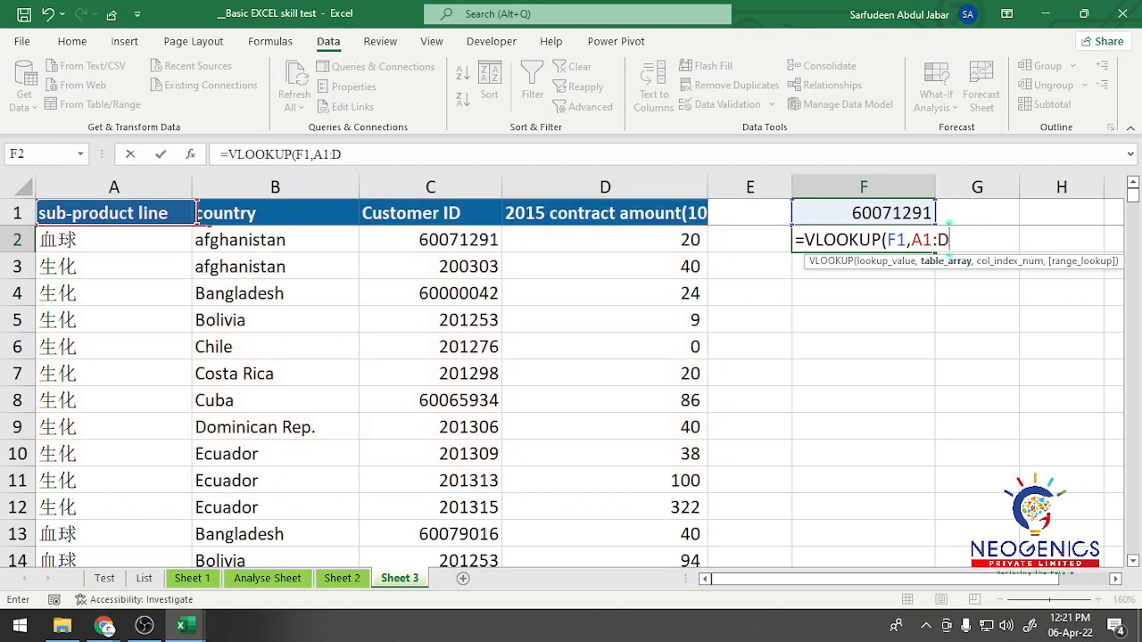
{"action": "key", "text": "BackSpace"}
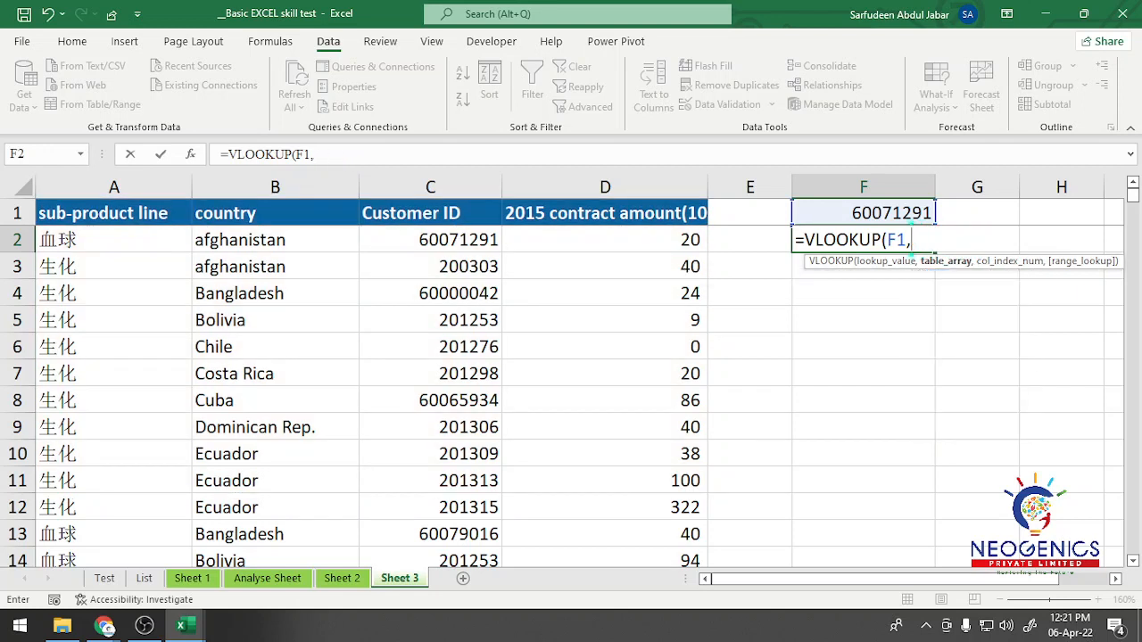
Step: Complete the VLOOKUP in F2 with table array C1:D8, column index 2 and 0 for an exact match
{"action": "left_click_drag", "start_coordinate": [430, 213], "coordinate": [700, 401]}
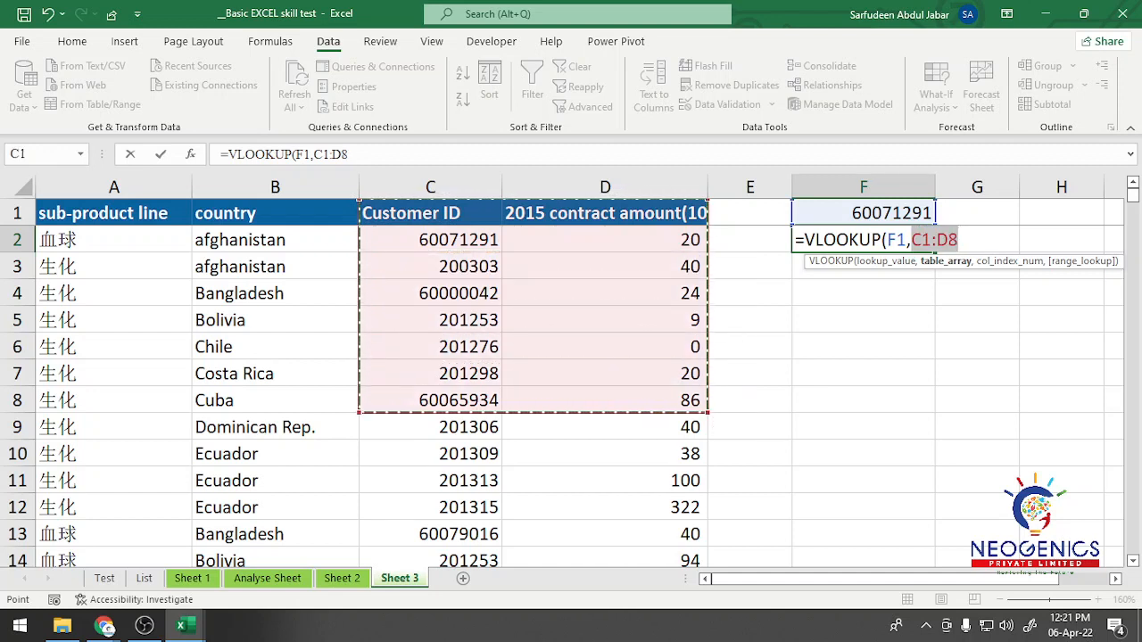
{"action": "type", "text": ","}
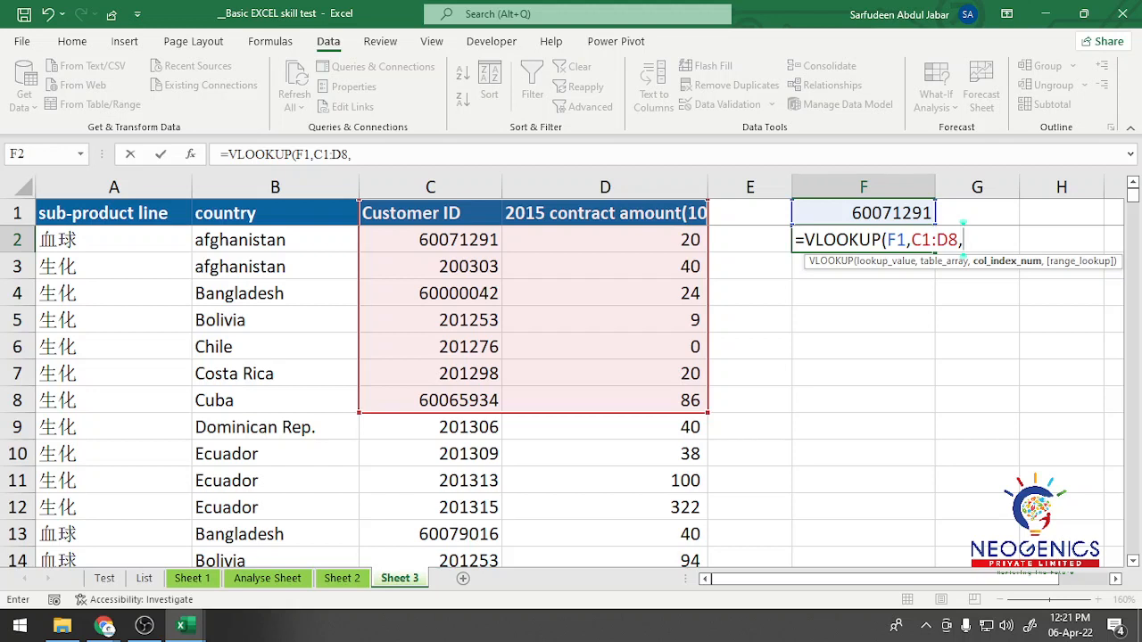
{"action": "type", "text": "2,0"}
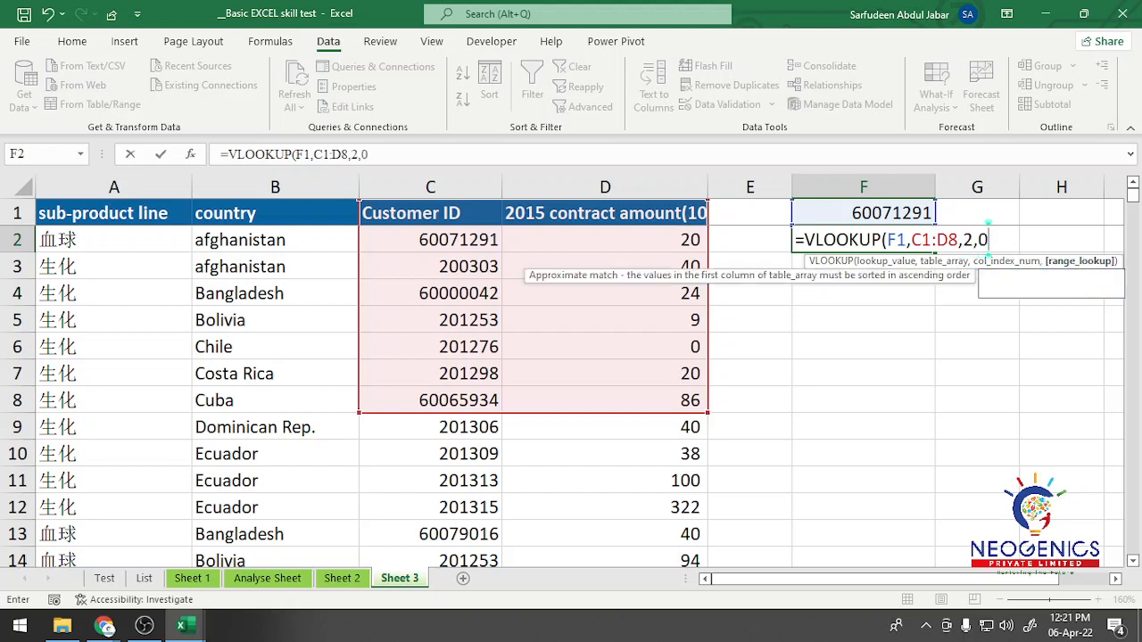
{"action": "type", "text": ")"}
{"action": "key", "text": "Return"}
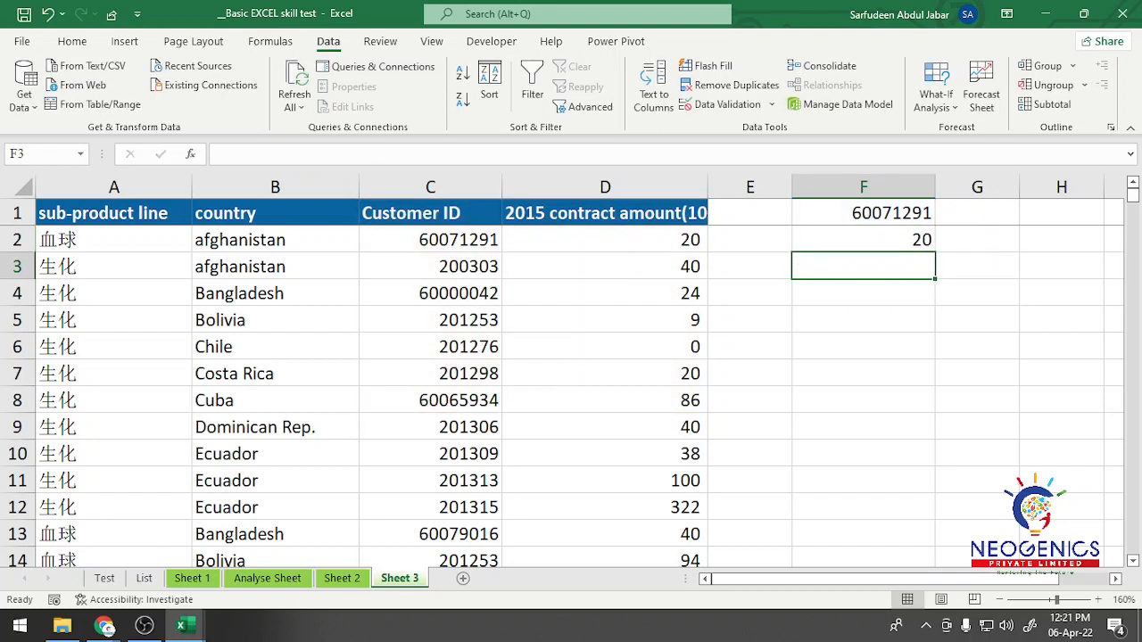
Step: Review the VLOOKUP formula in F2 and clear the contents of F1:F2
{"action": "left_click", "coordinate": [864, 240]}
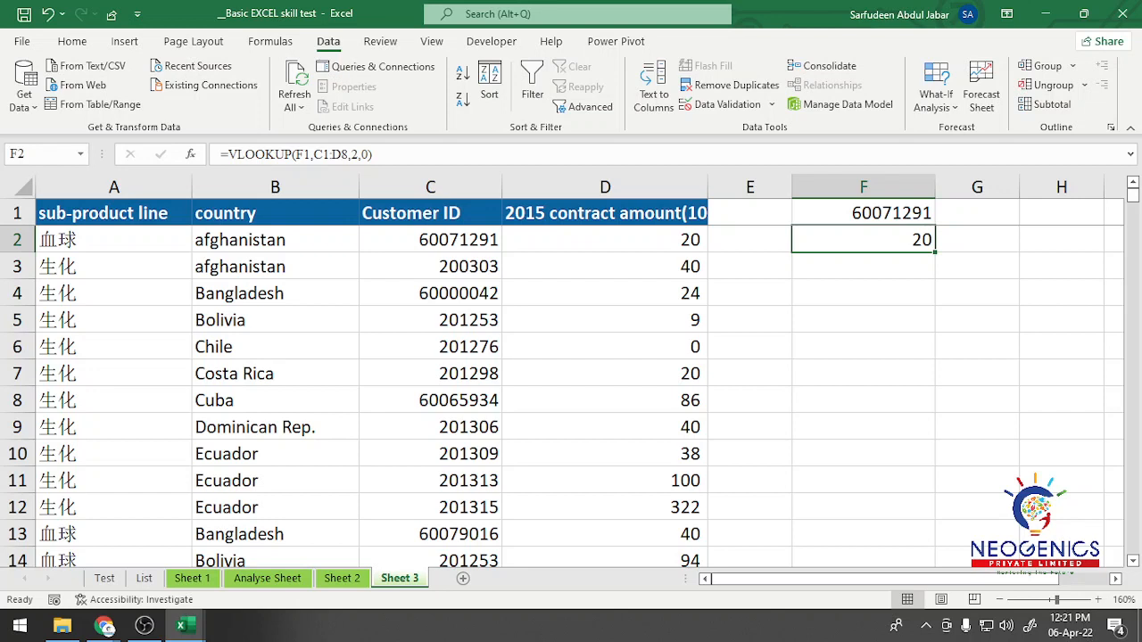
{"action": "key", "text": "F2"}
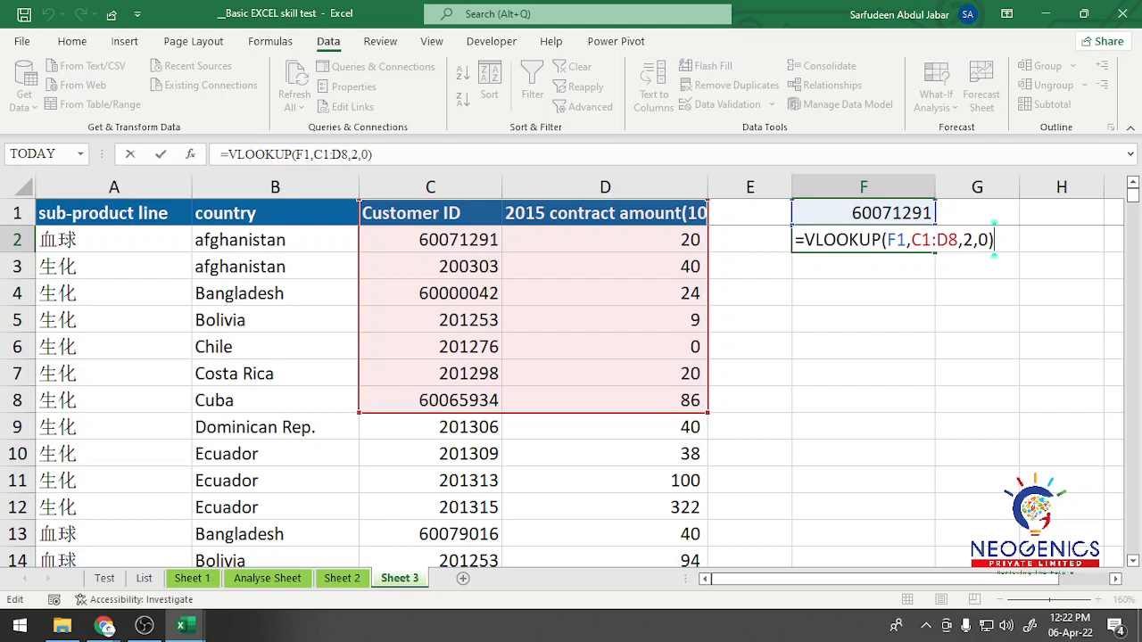
{"action": "key", "text": "shift+Return"}
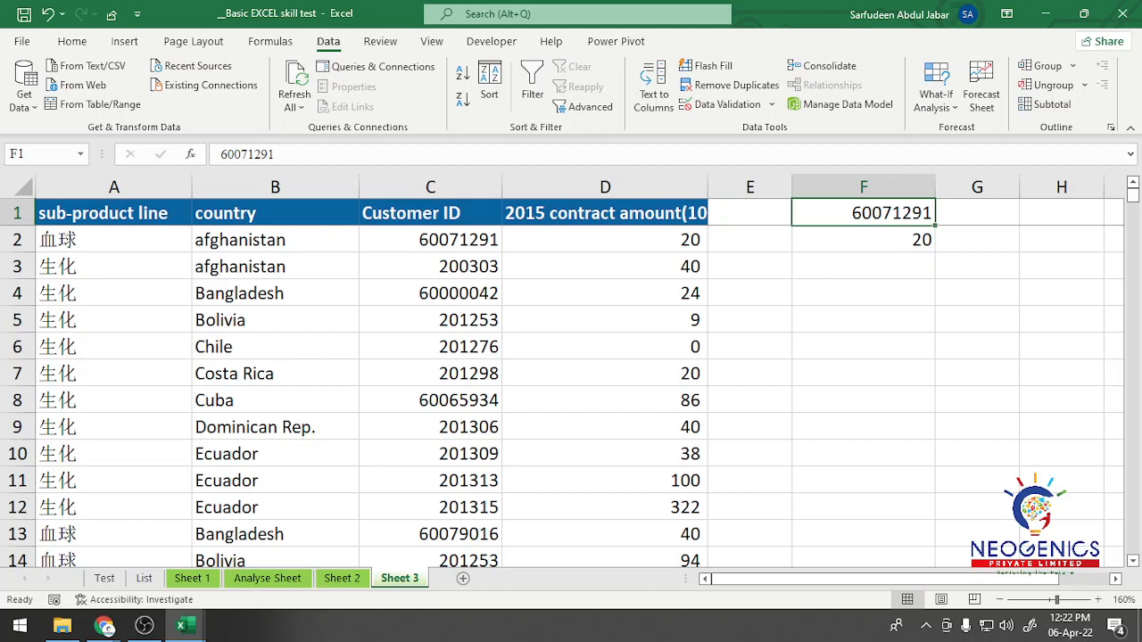
{"action": "key", "text": "shift+Down"}
{"action": "key", "text": "Delete"}
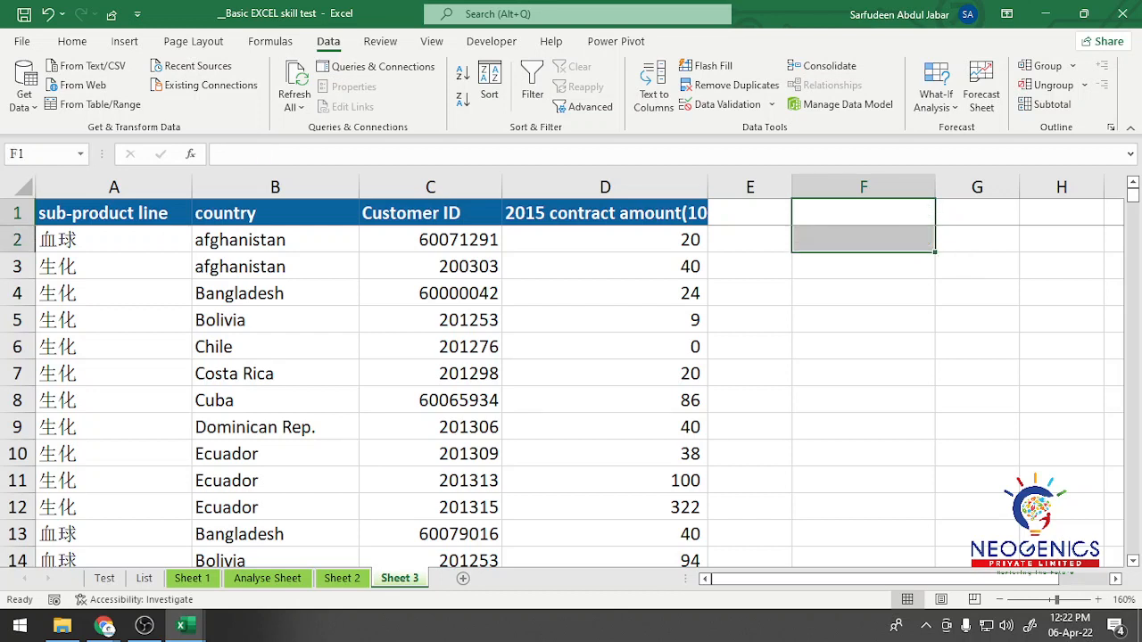
{"action": "key", "text": "shift+Up"}
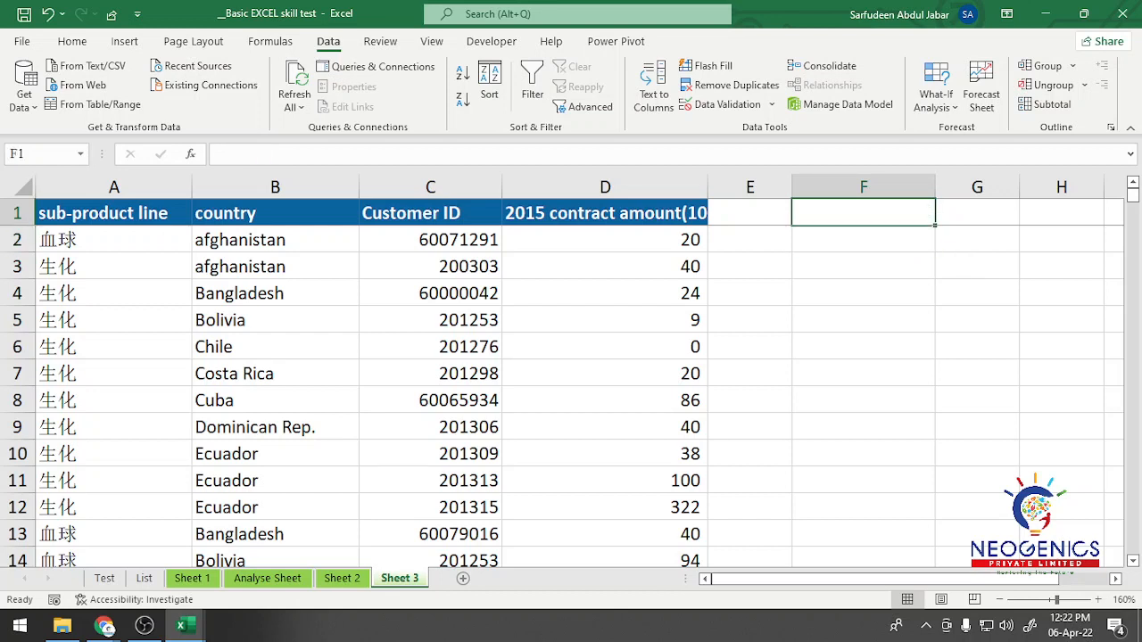
{"action": "key", "text": "Down"}
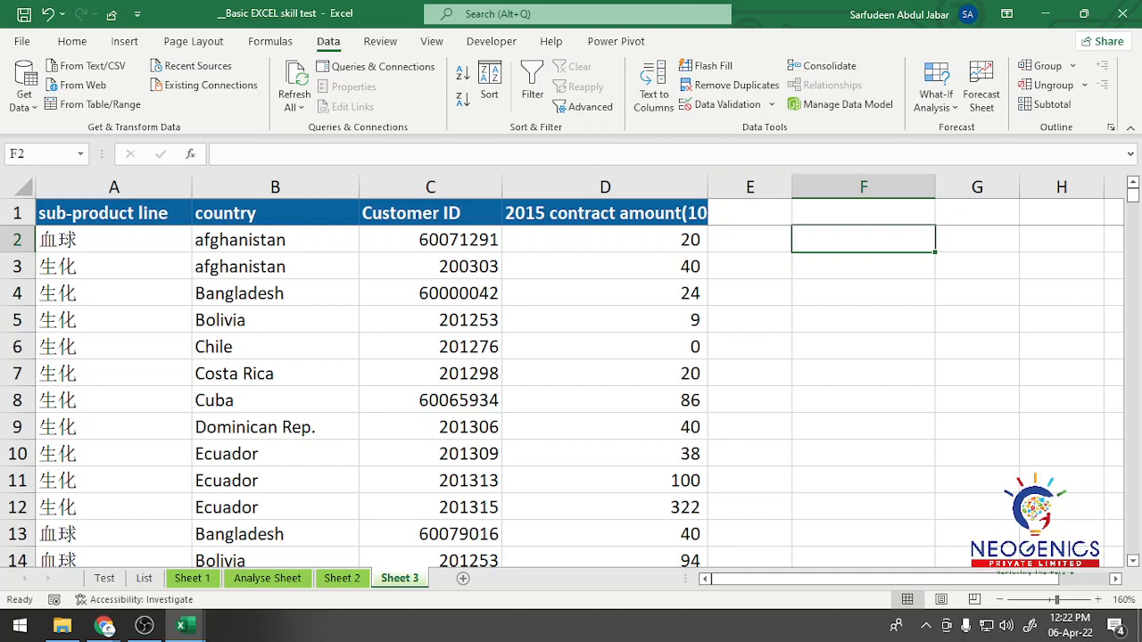
Step: Copy the first sub-product line from A2 into F1 on Sheet 3
{"action": "key", "text": "Home"}
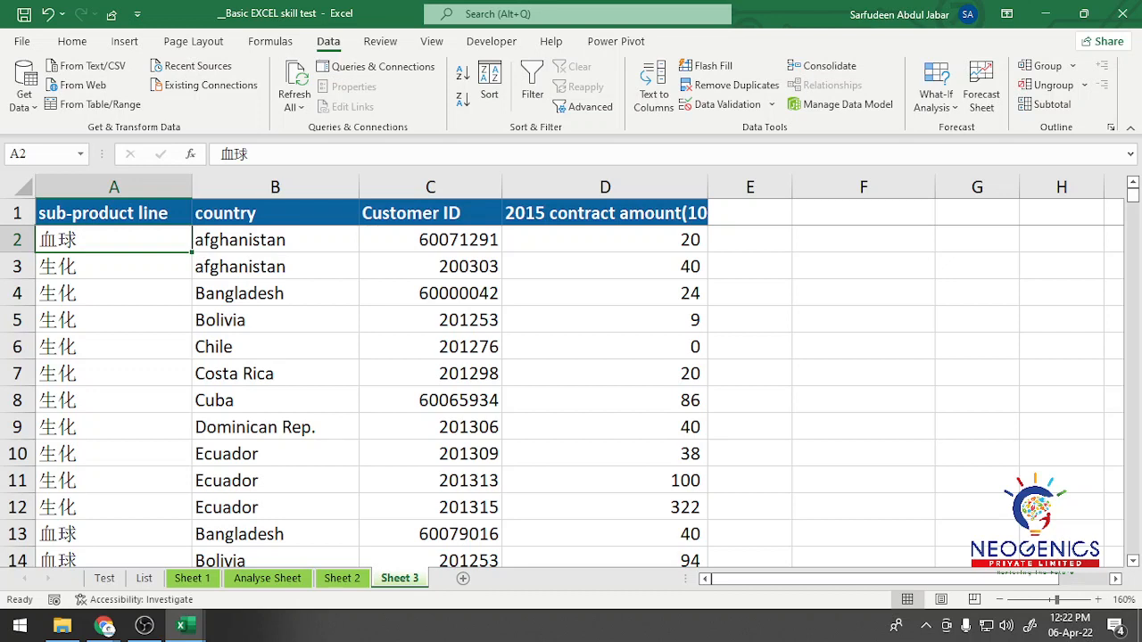
{"action": "key", "text": "ctrl+c"}
{"action": "left_click", "coordinate": [863, 213]}
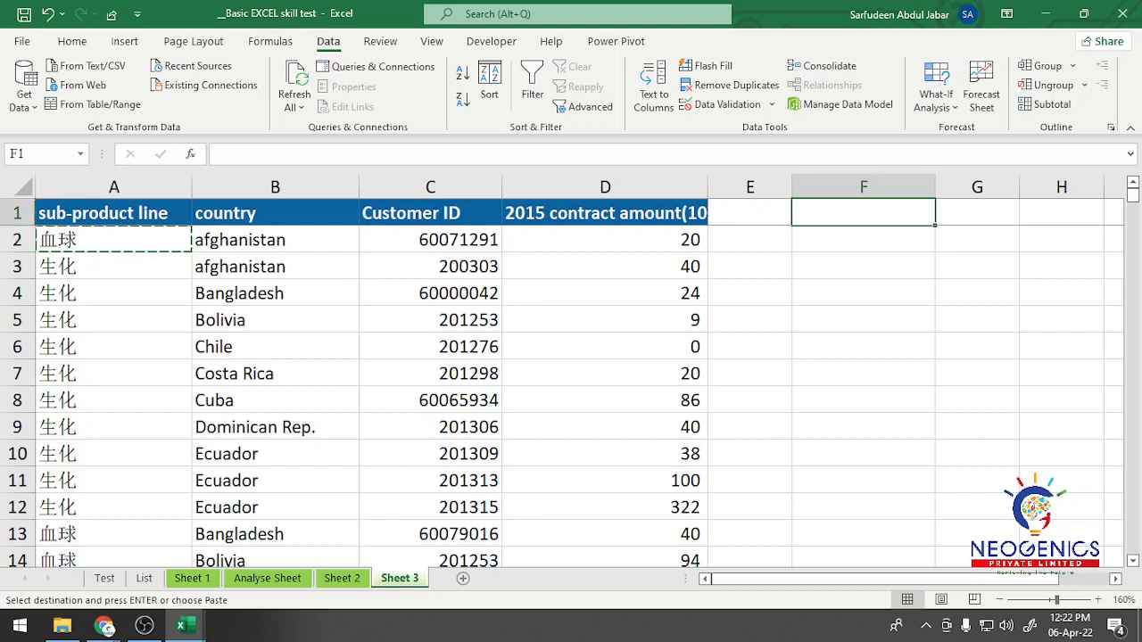
{"action": "key", "text": "ctrl+v"}
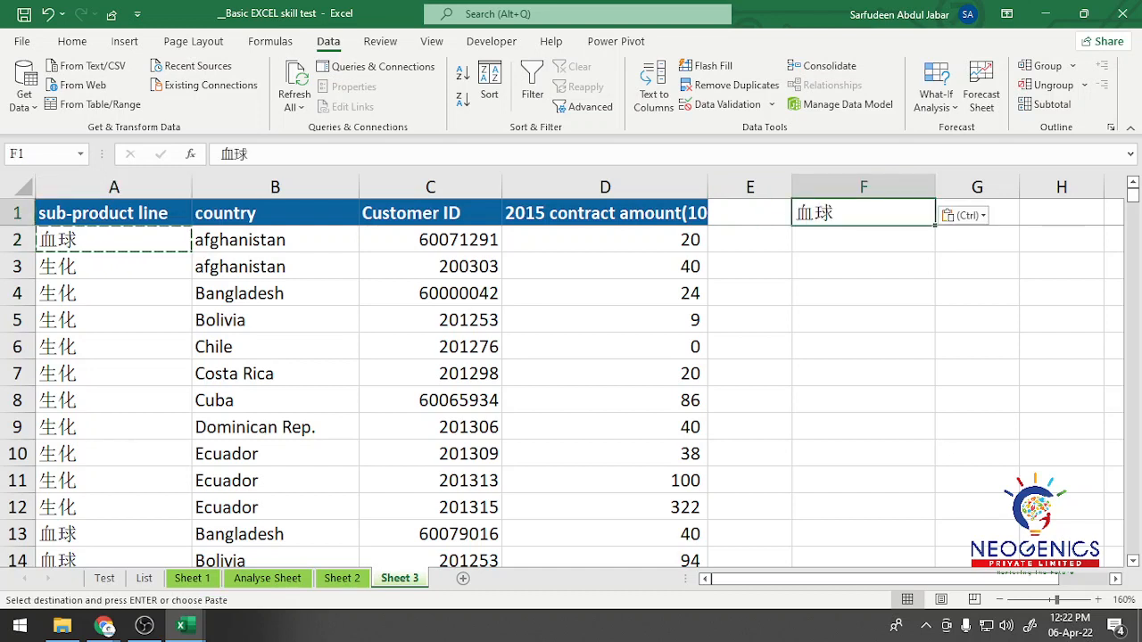
{"action": "left_click", "coordinate": [430, 240]}
{"action": "key", "text": "ctrl+v"}
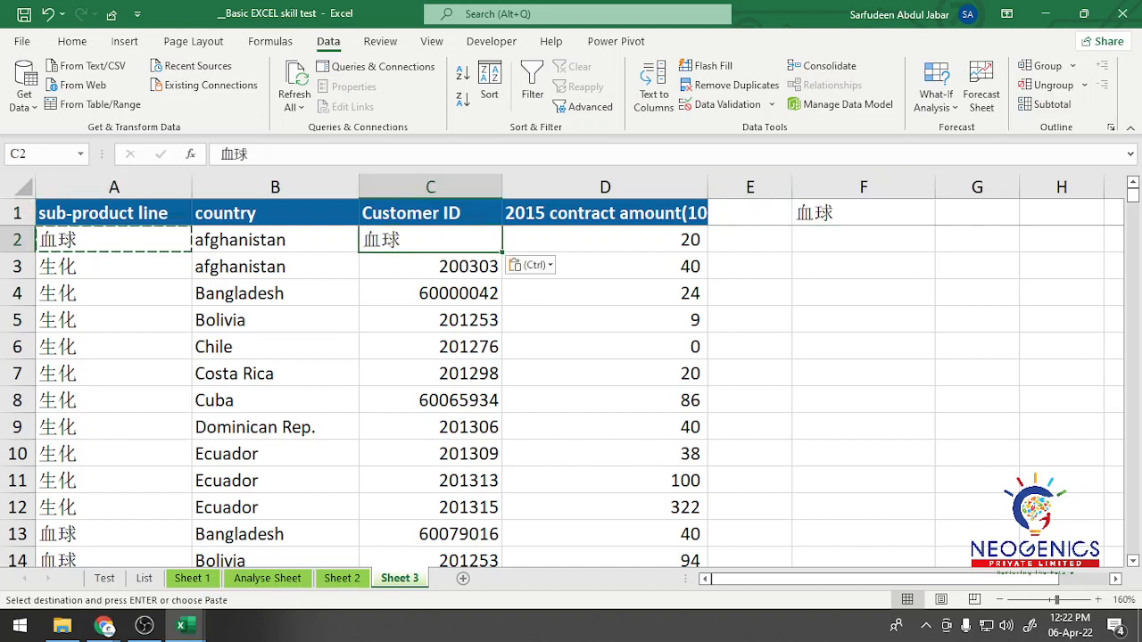
{"action": "left_click", "coordinate": [978, 213]}
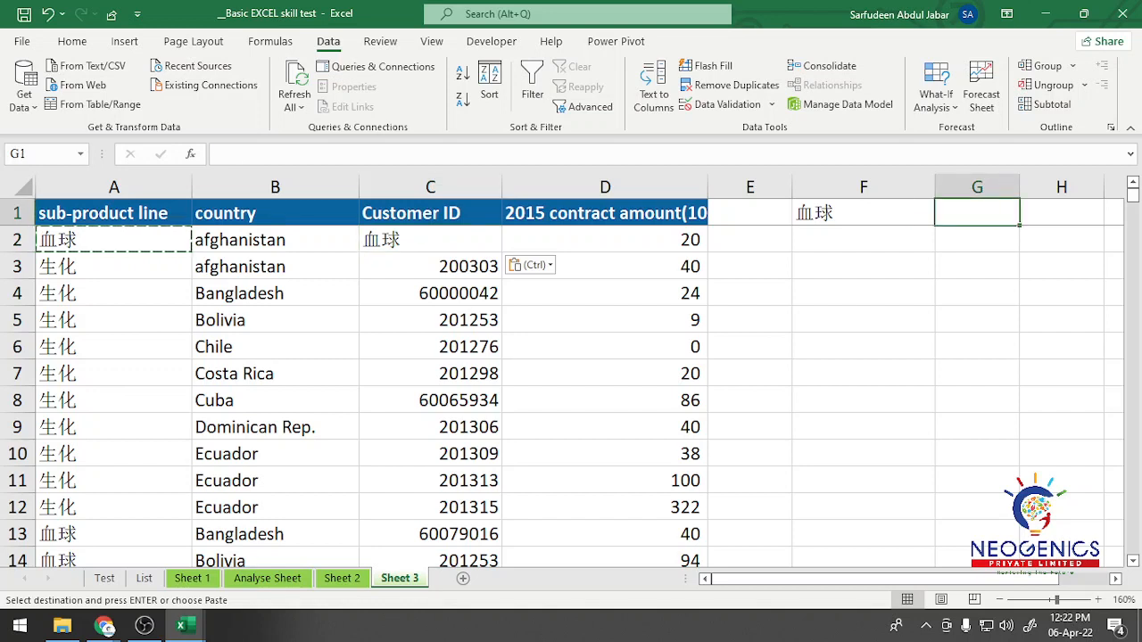
{"action": "key", "text": "ctrl+v"}
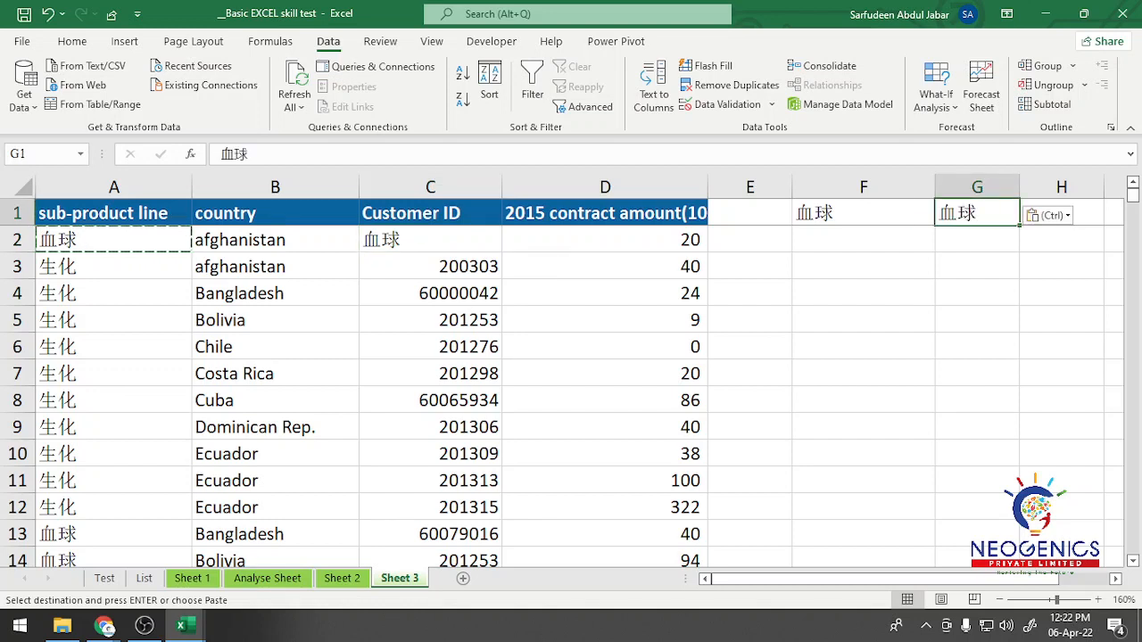
{"action": "key", "text": "ctrl+z"}
{"action": "key", "text": "ctrl+z"}
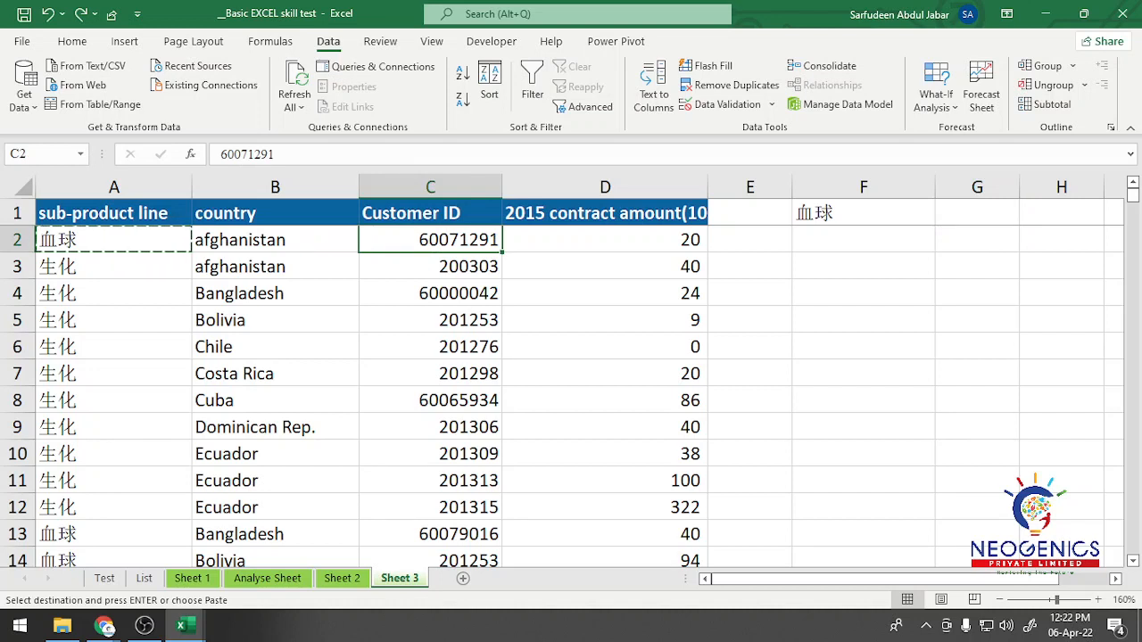
Step: Copy the first customer ID from C2 into G1 and widen column G to fit it
{"action": "key", "text": "ctrl+c"}
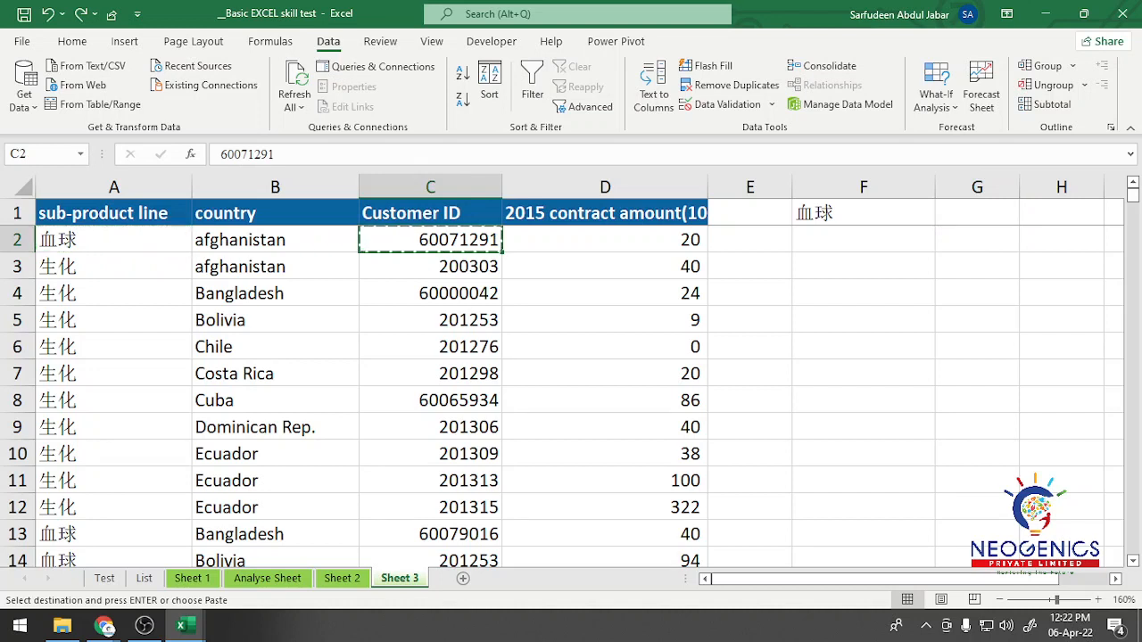
{"action": "left_click", "coordinate": [977, 214]}
{"action": "key", "text": "ctrl+v"}
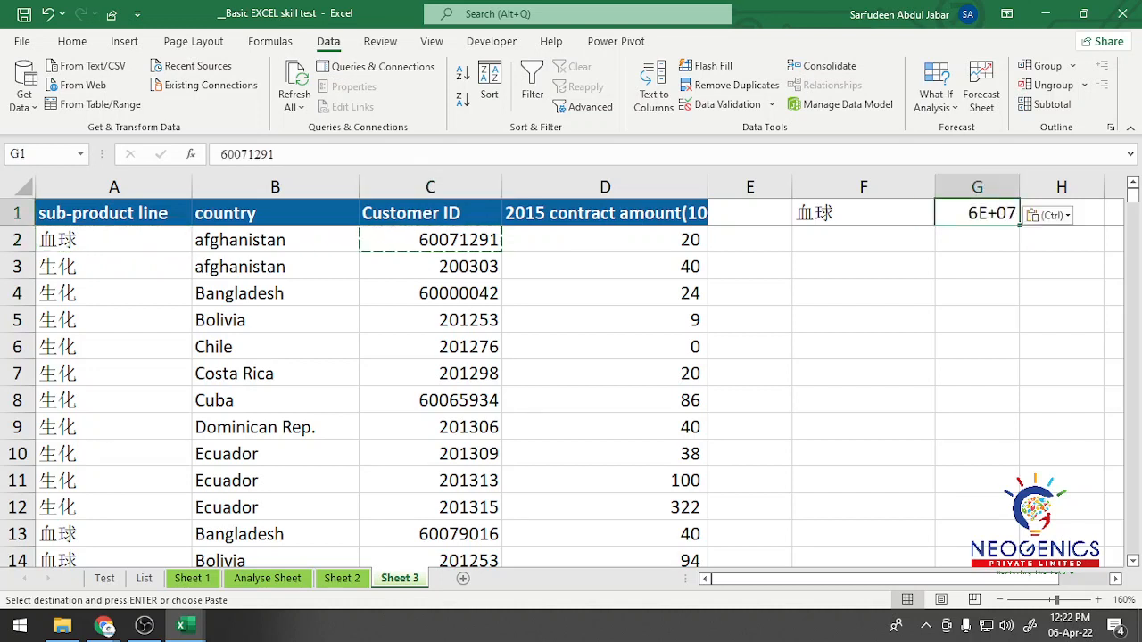
{"action": "left_click_drag", "start_coordinate": [1020, 186], "coordinate": [1076, 186]}
Step: Start a SUMPRODUCT formula in F3 with the condition A2:A354=F1 in its first array
{"action": "left_click", "coordinate": [863, 266]}
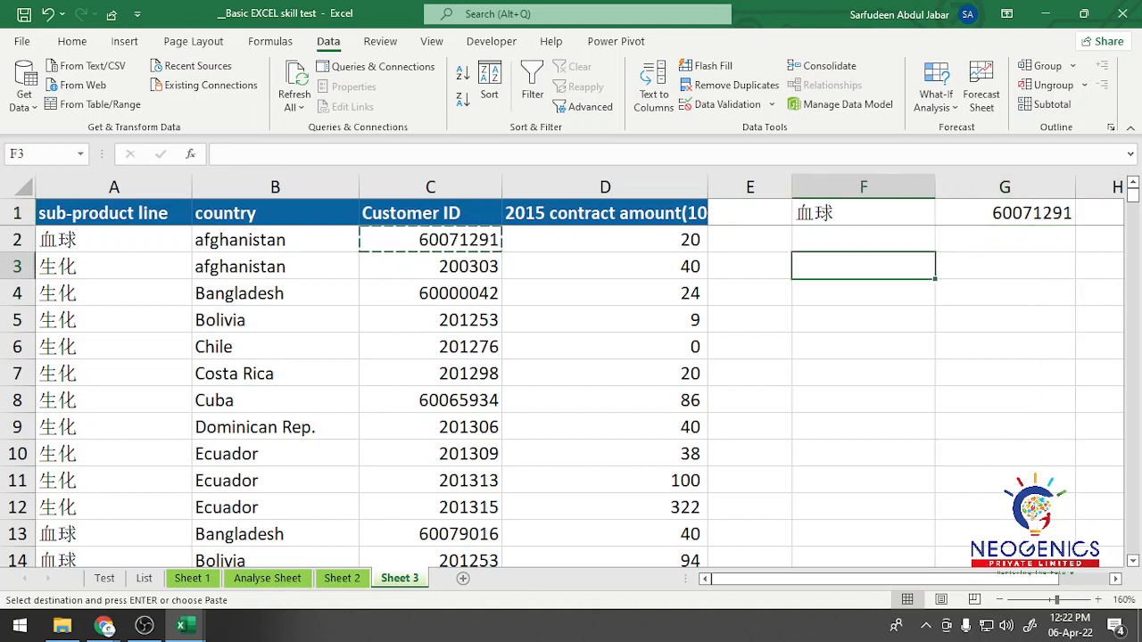
{"action": "type", "text": "=sum"}
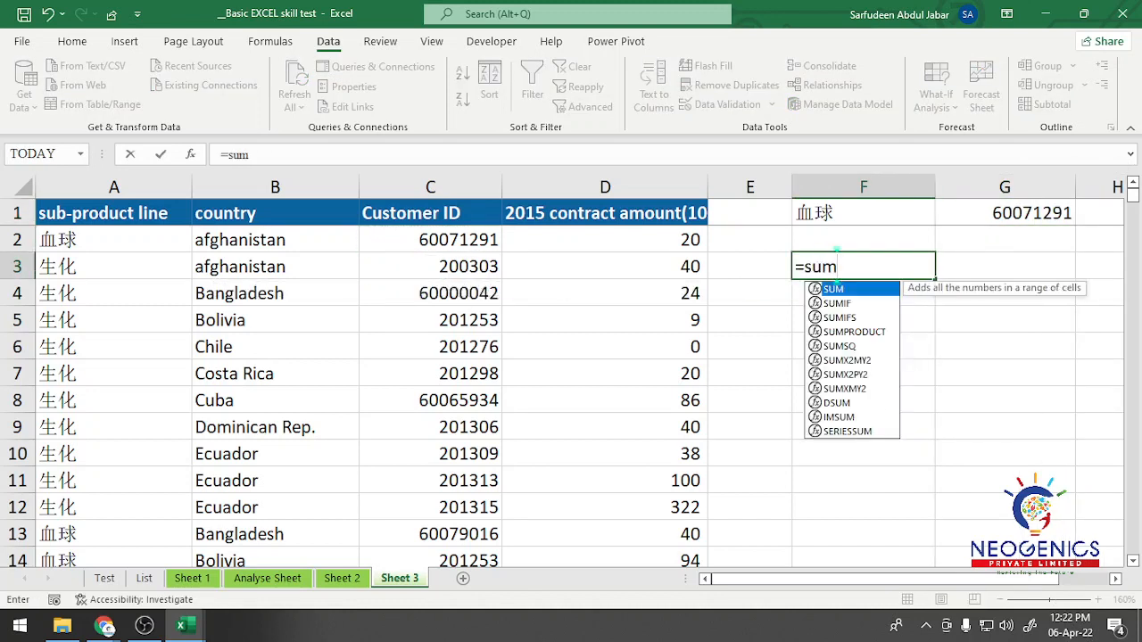
{"action": "key", "text": "Down"}
{"action": "key", "text": "Down"}
{"action": "key", "text": "Down"}
{"action": "key", "text": "Tab"}
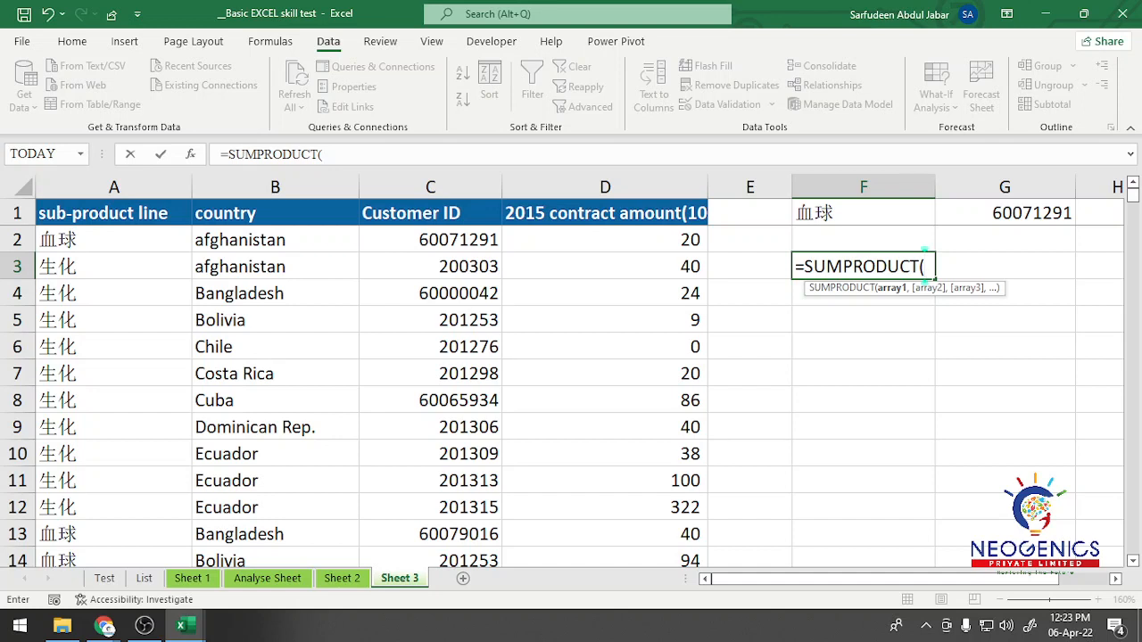
{"action": "left_click", "coordinate": [113, 239]}
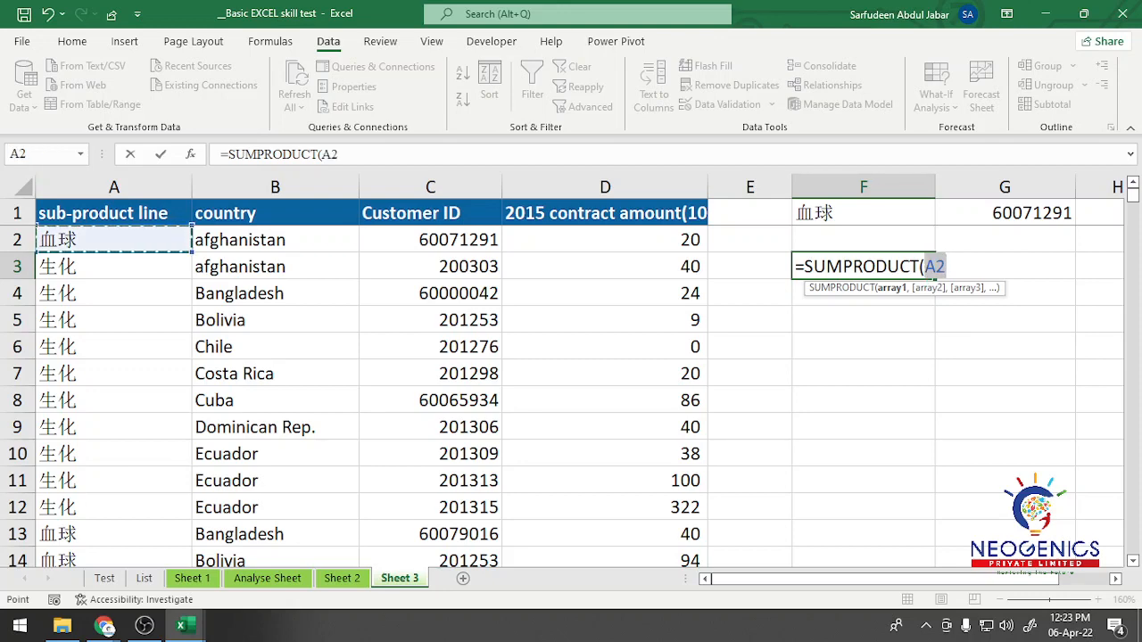
{"action": "key", "text": "ctrl+shift+Down"}
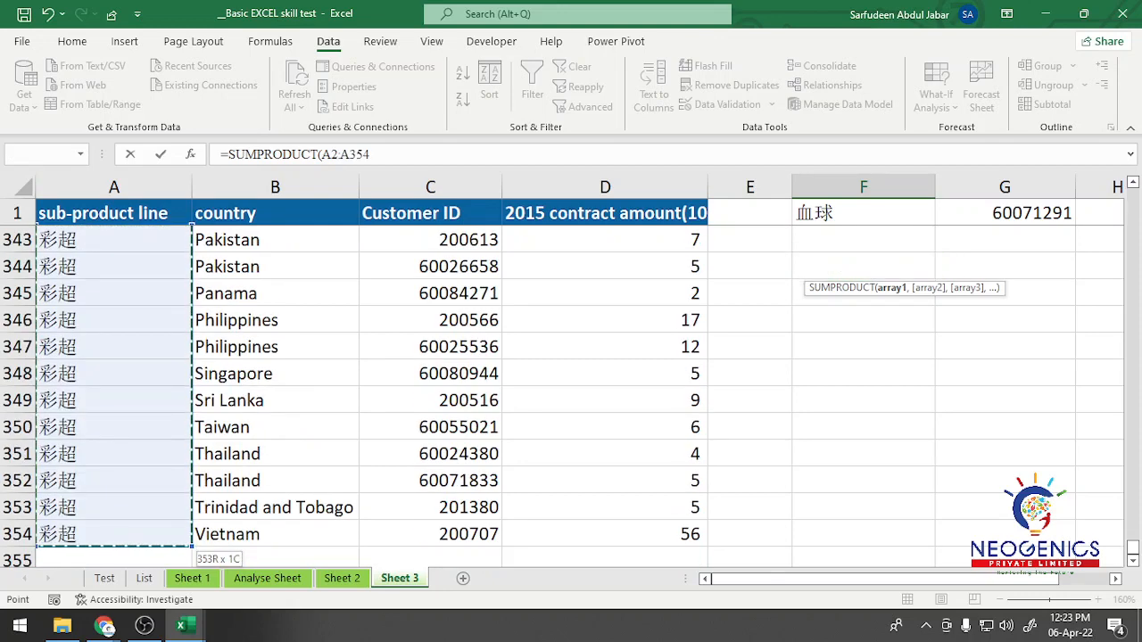
{"action": "key", "text": "ctrl+BackSpace"}
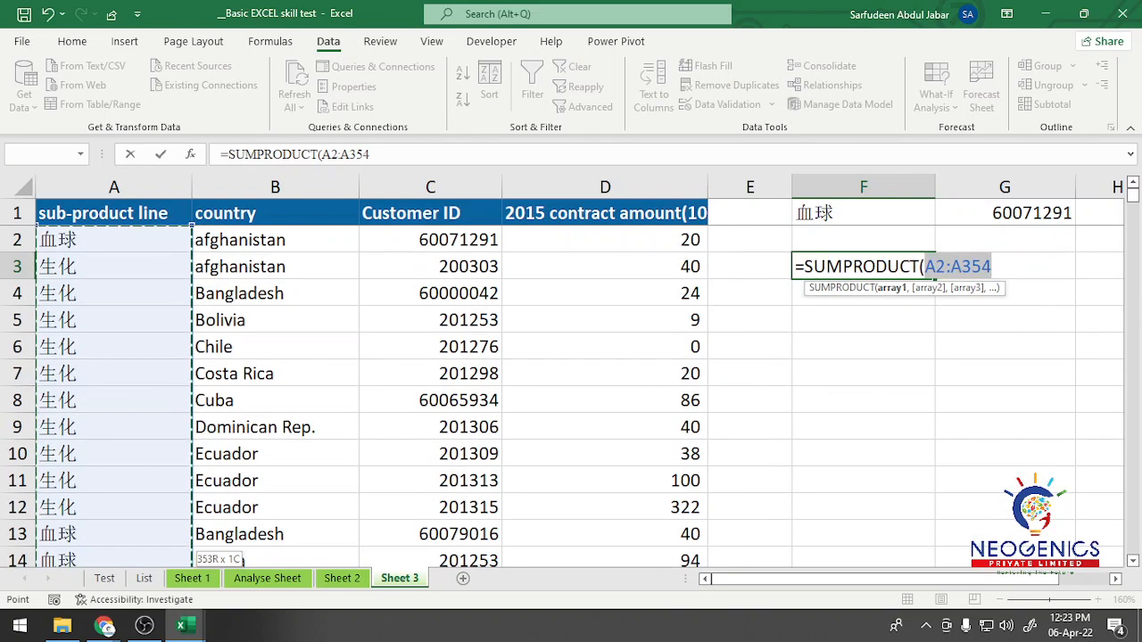
{"action": "type", "text": "="}
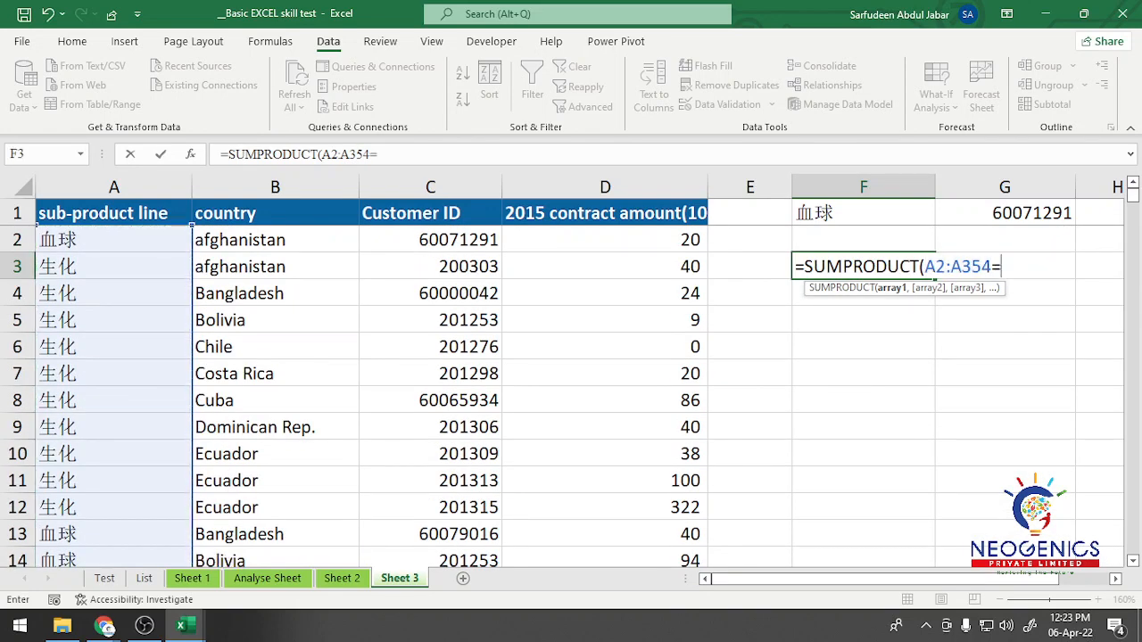
{"action": "key", "text": "Up"}
{"action": "key", "text": "Up"}
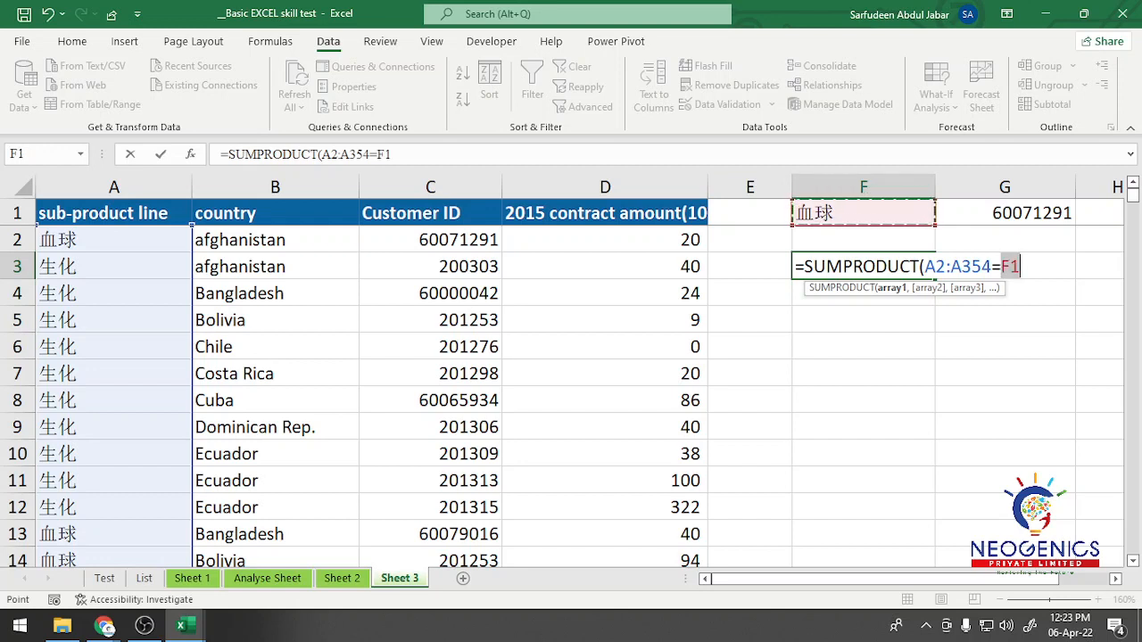
Step: Enclose the A2:A354=F1 condition of the SUMPRODUCT in its own parentheses
{"action": "left_click", "coordinate": [925, 267]}
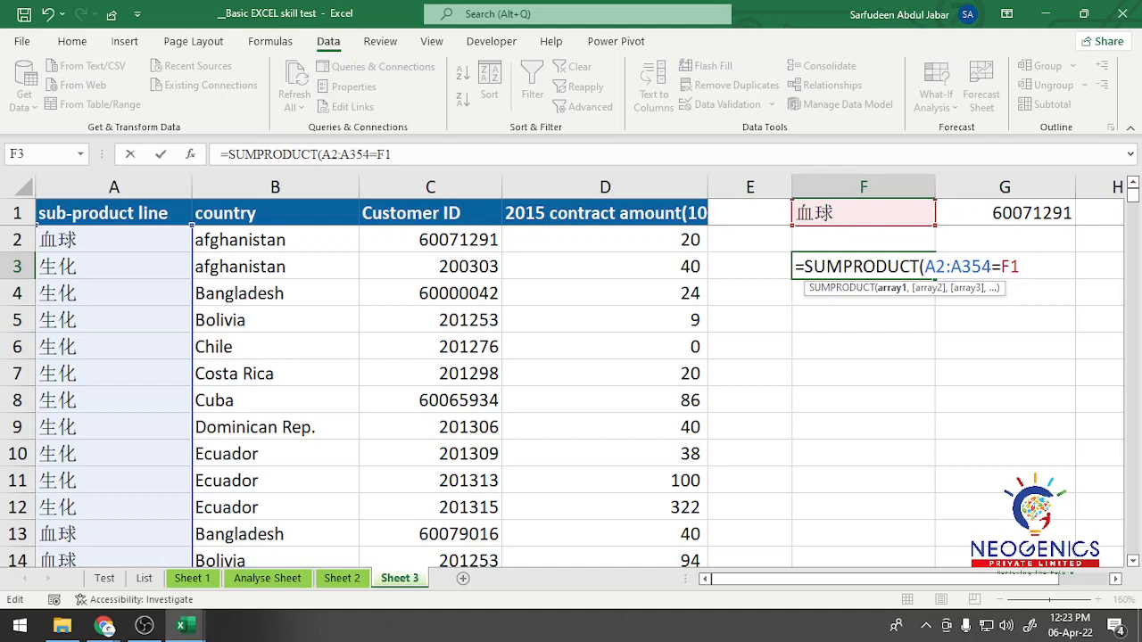
{"action": "type", "text": "("}
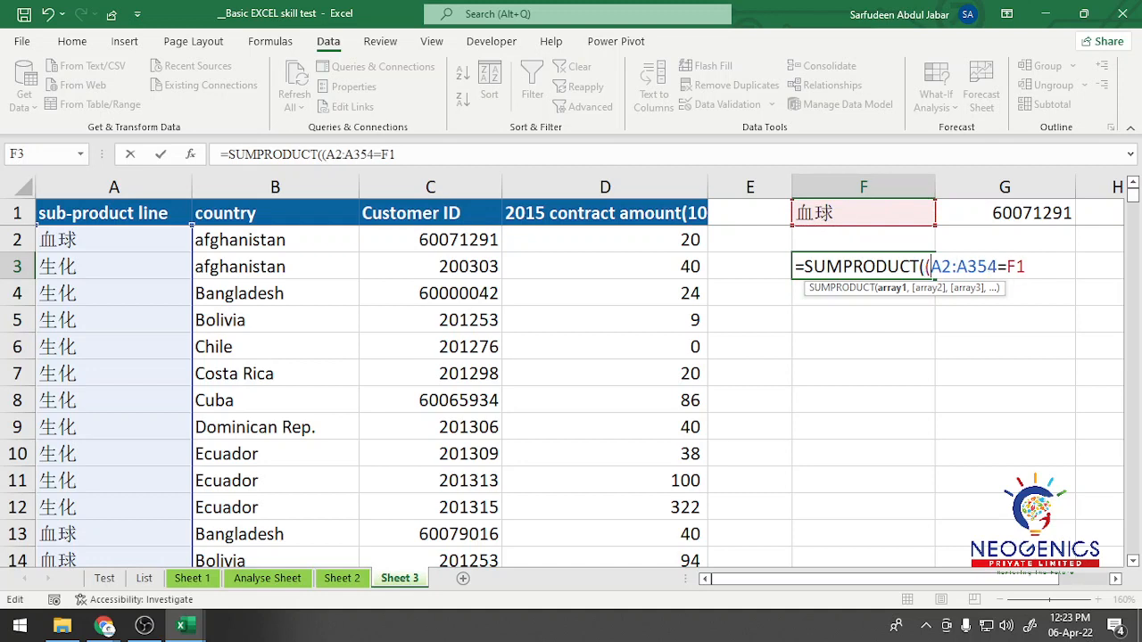
{"action": "left_click", "coordinate": [1026, 267]}
{"action": "type", "text": ")*("}
Step: Multiply the sub-product line condition by a second parenthesised condition, C2:C354=G1, in the SUMPRODUCT formula
{"action": "key", "text": "F2"}
{"action": "left_click", "coordinate": [430, 240]}
{"action": "key", "text": "ctrl+shift+Down"}
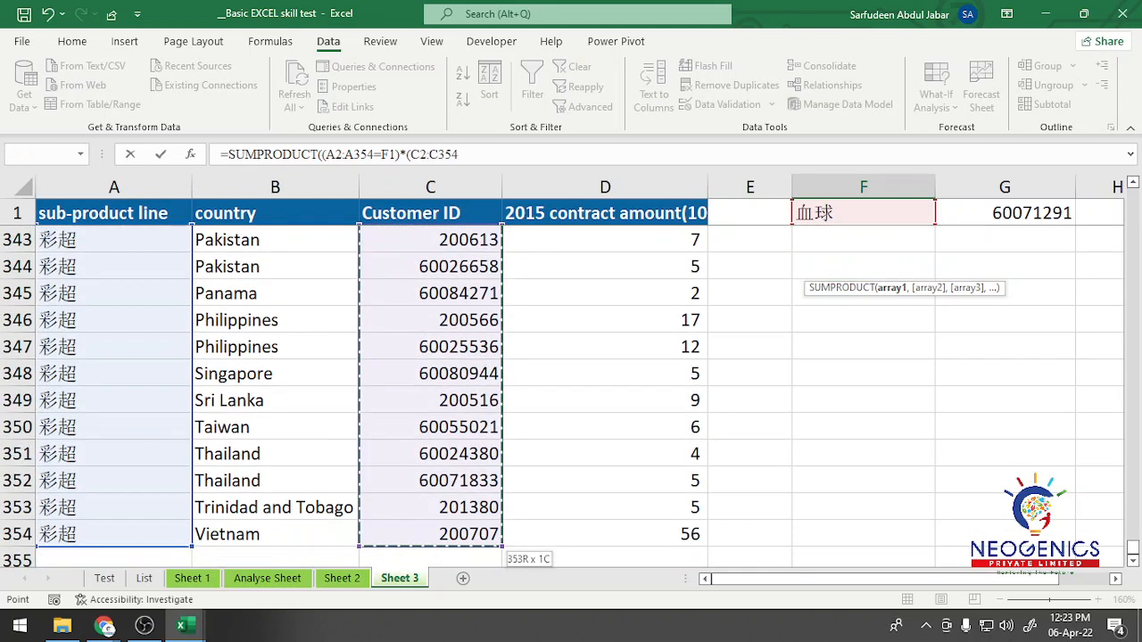
{"action": "key", "text": "ctrl+BackSpace"}
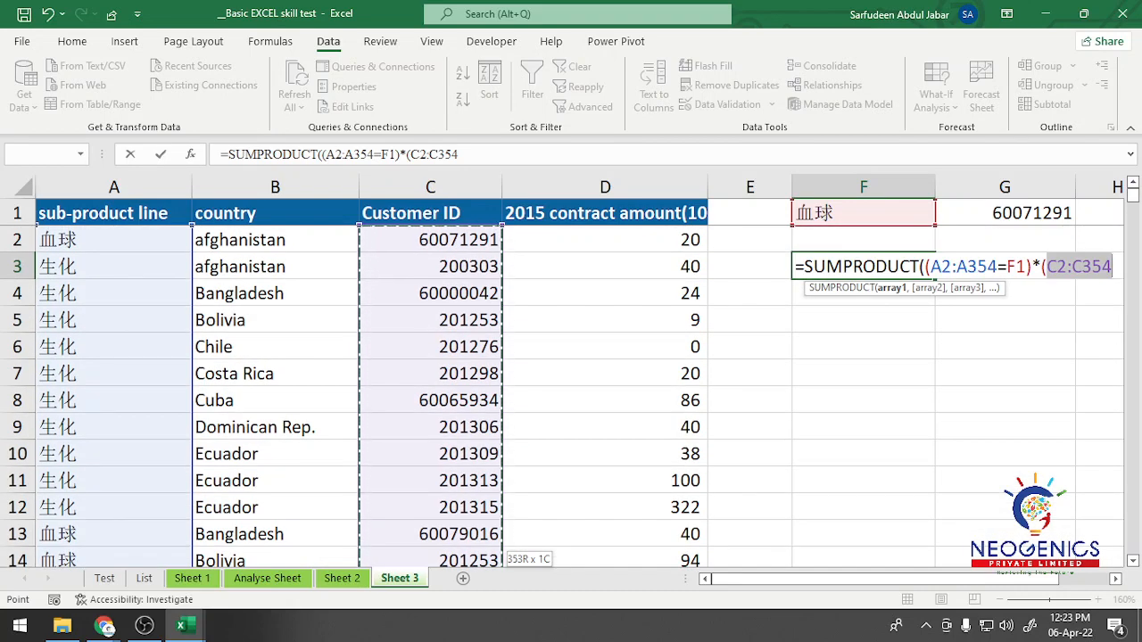
{"action": "type", "text": "="}
{"action": "left_click", "coordinate": [1005, 213]}
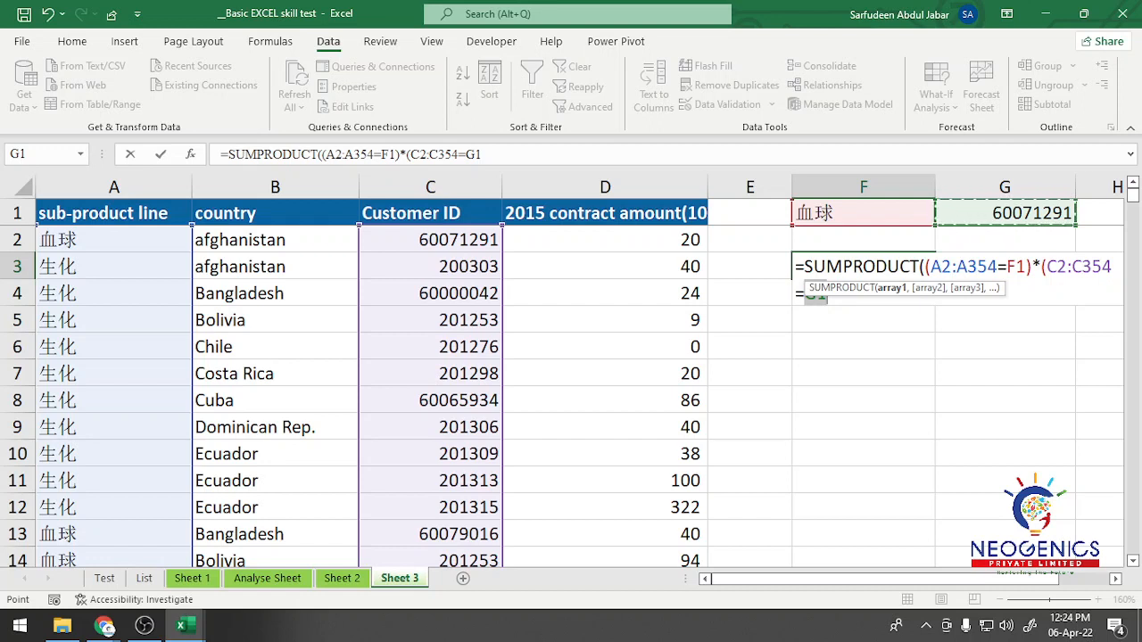
{"action": "type", "text": ")"}
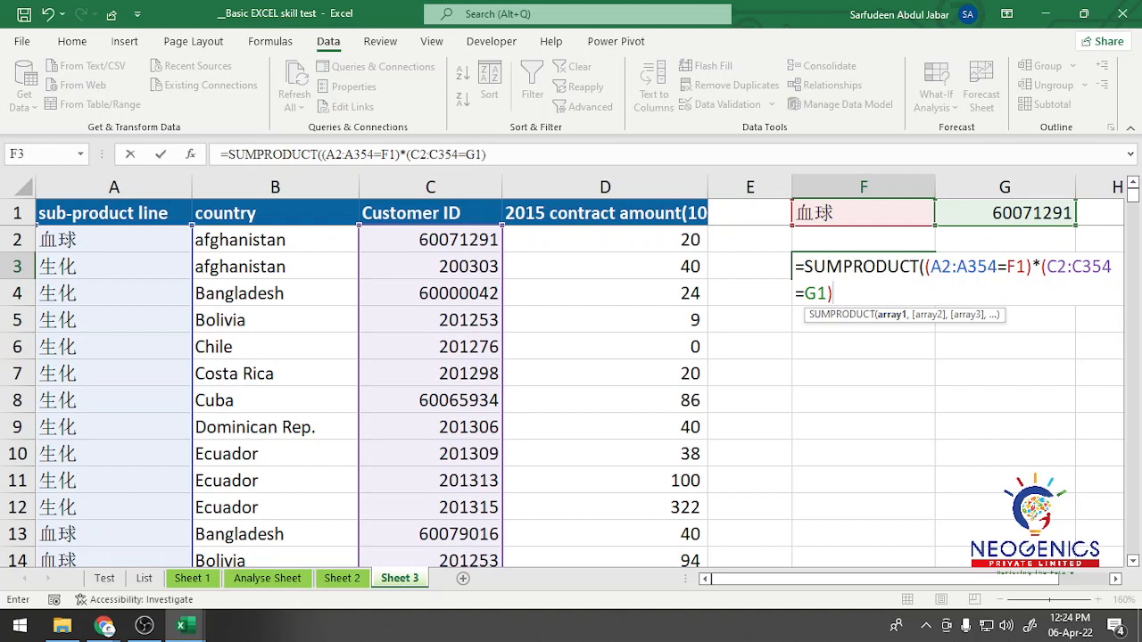
Step: Complete the SUMPRODUCT formula in F3 with D2:D354 as its second array
{"action": "left_click_drag", "start_coordinate": [905, 315], "coordinate": [820, 443]}
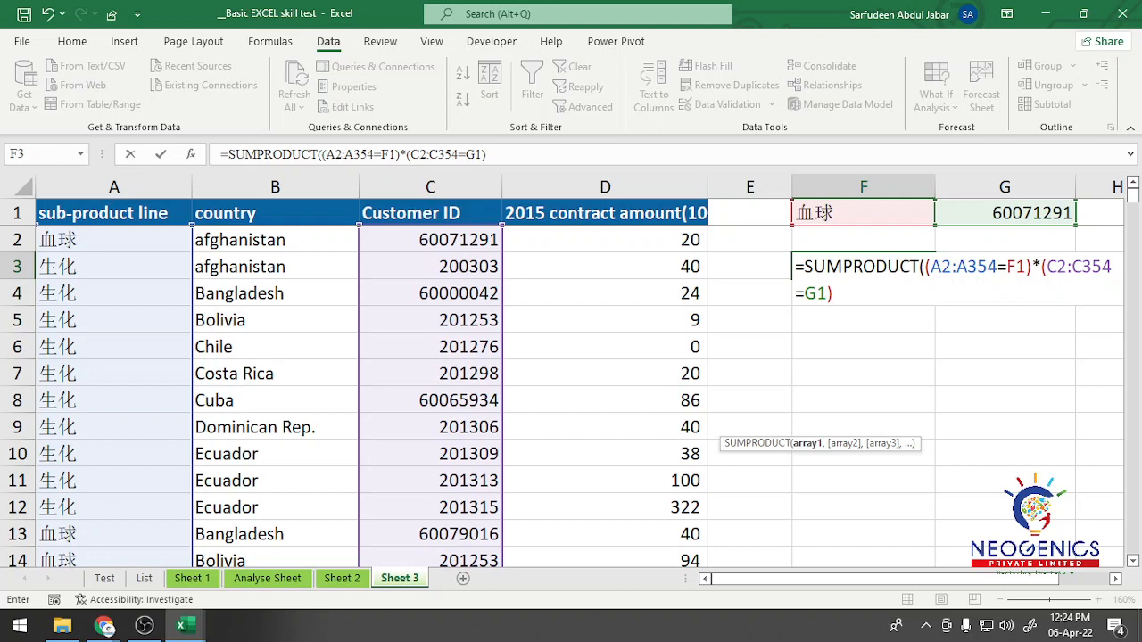
{"action": "type", "text": ","}
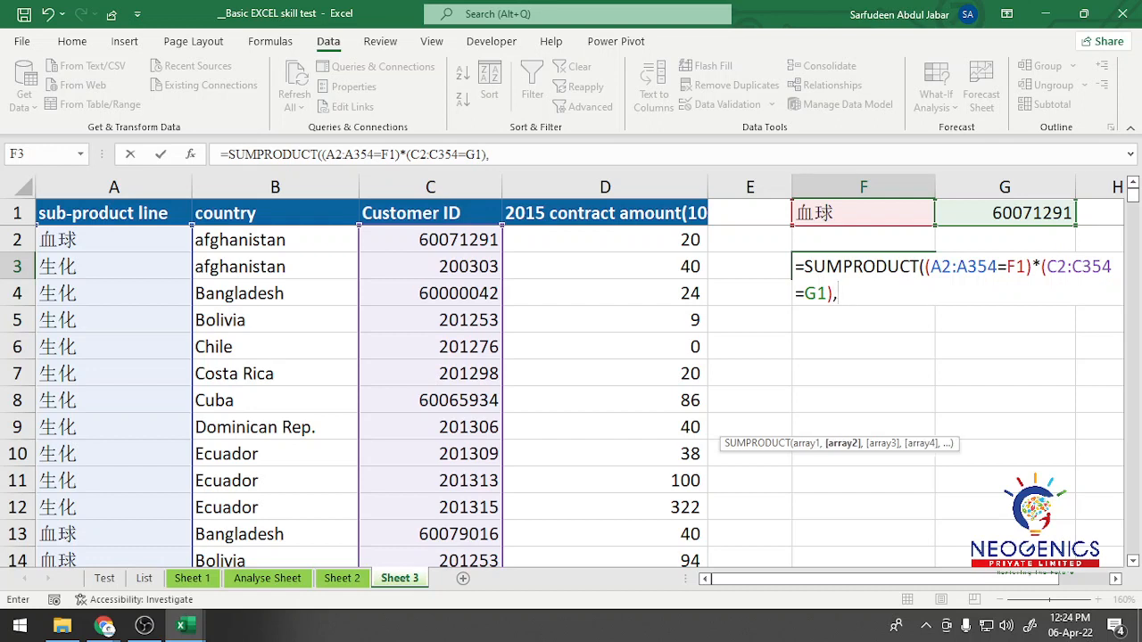
{"action": "left_click", "coordinate": [605, 240]}
{"action": "key", "text": "ctrl+shift+Down"}
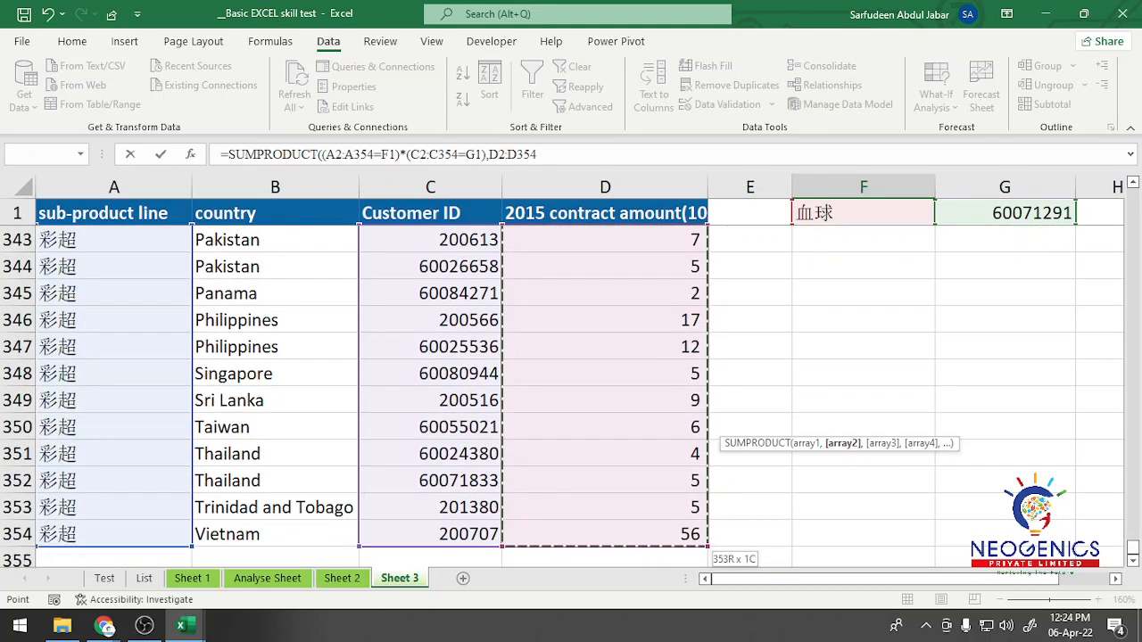
{"action": "key", "text": "ctrl+BackSpace"}
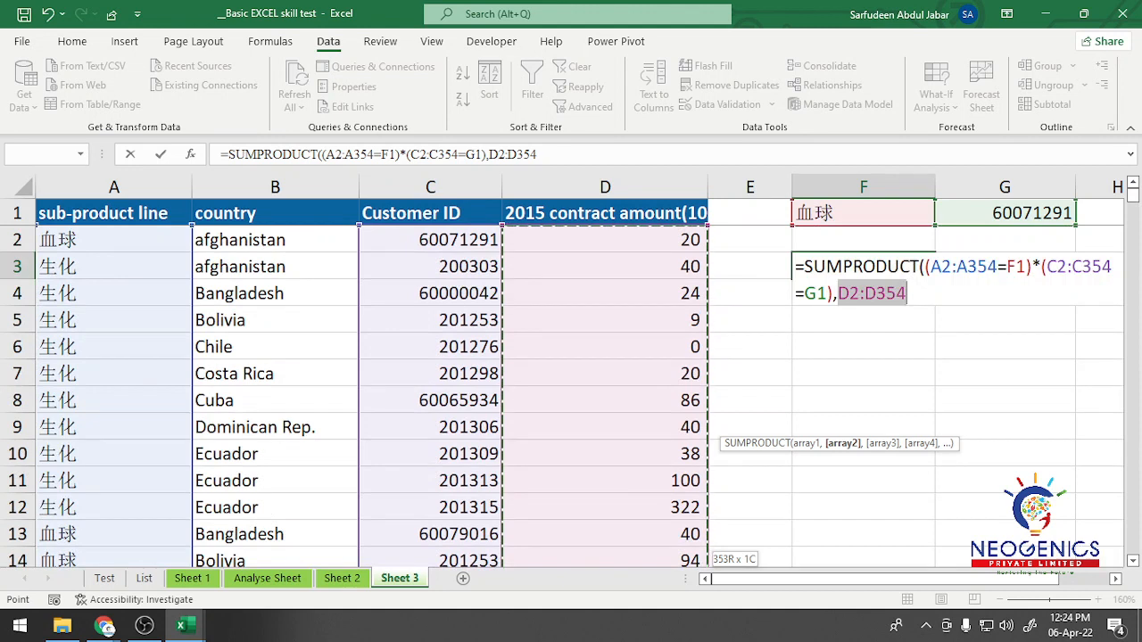
{"action": "type", "text": ")"}
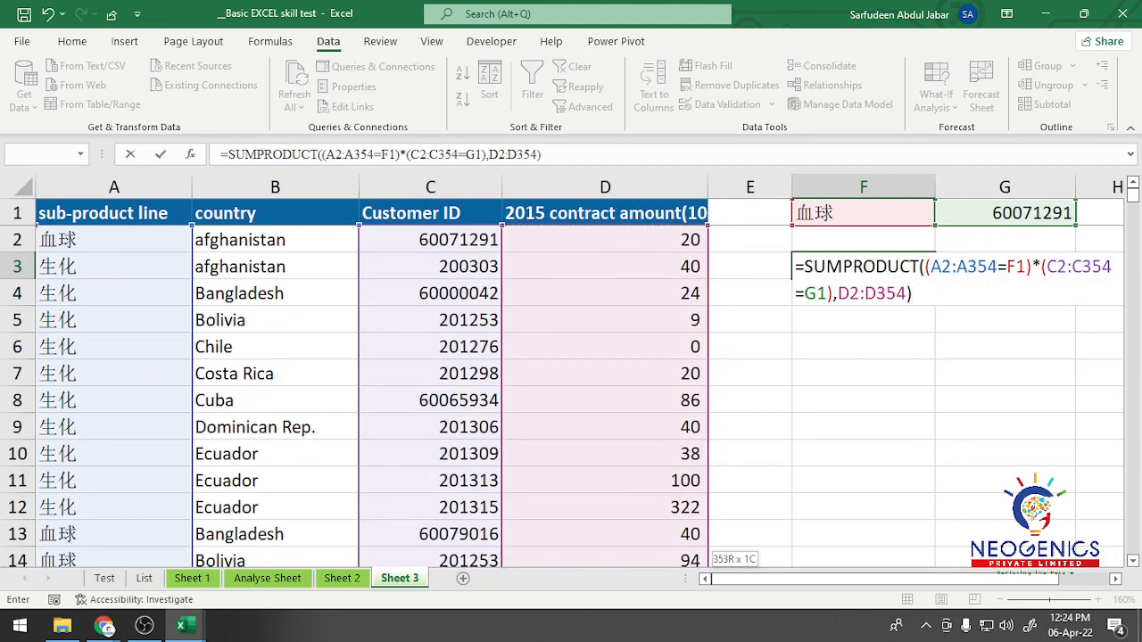
{"action": "key", "text": "Return"}
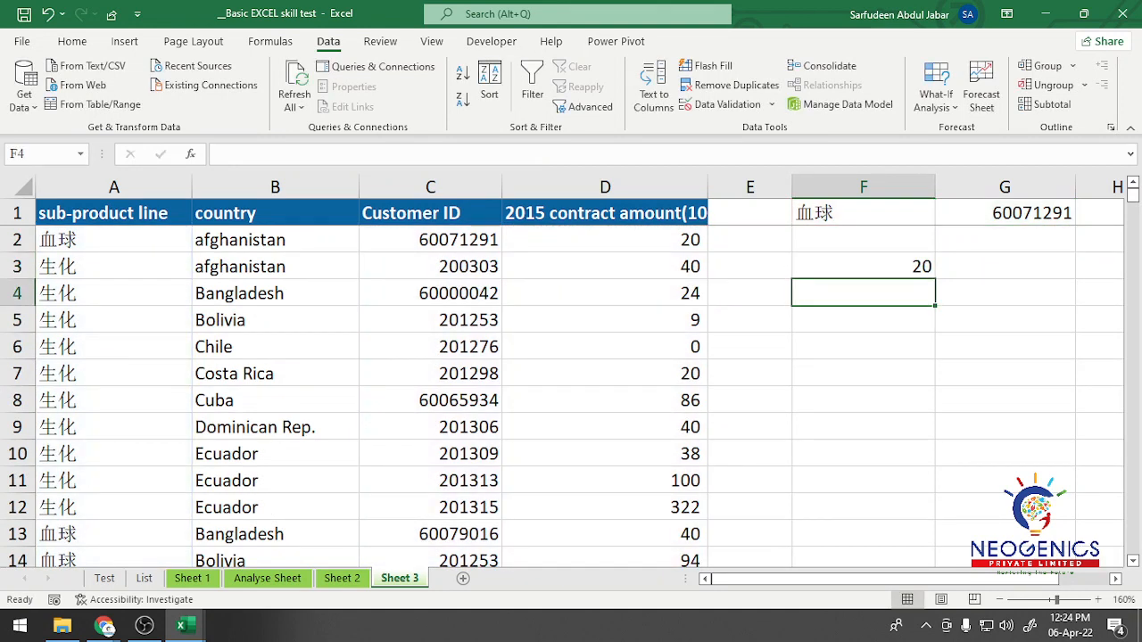
{"action": "left_click", "coordinate": [863, 267]}
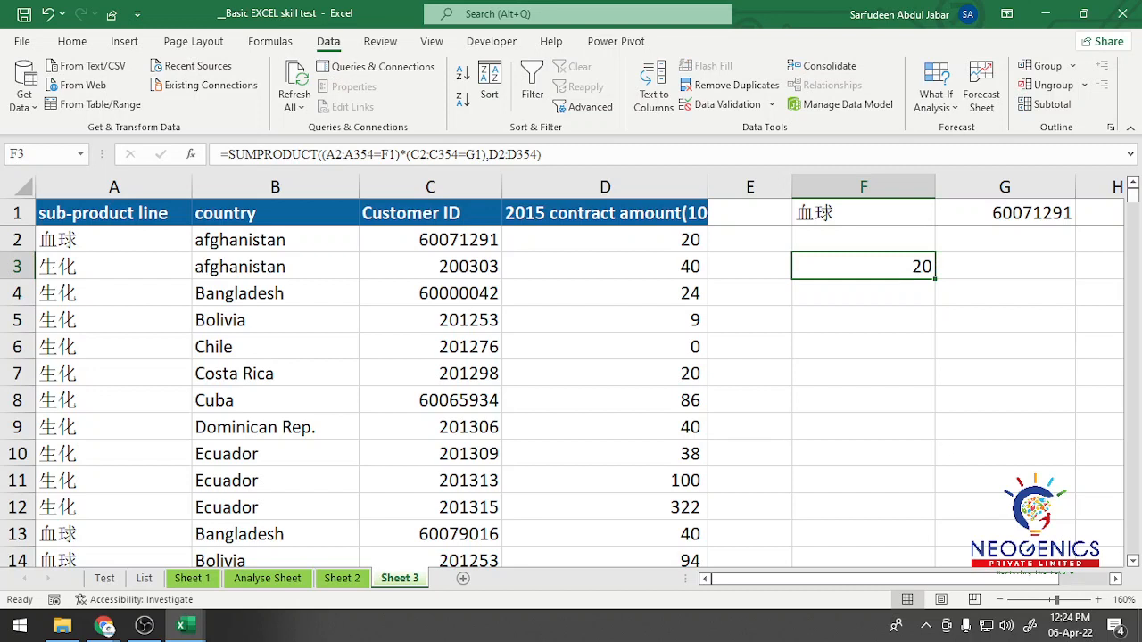
Step: Test the formula by replacing the customer ID in G1 with the one from C3
{"action": "left_click", "coordinate": [1005, 213]}
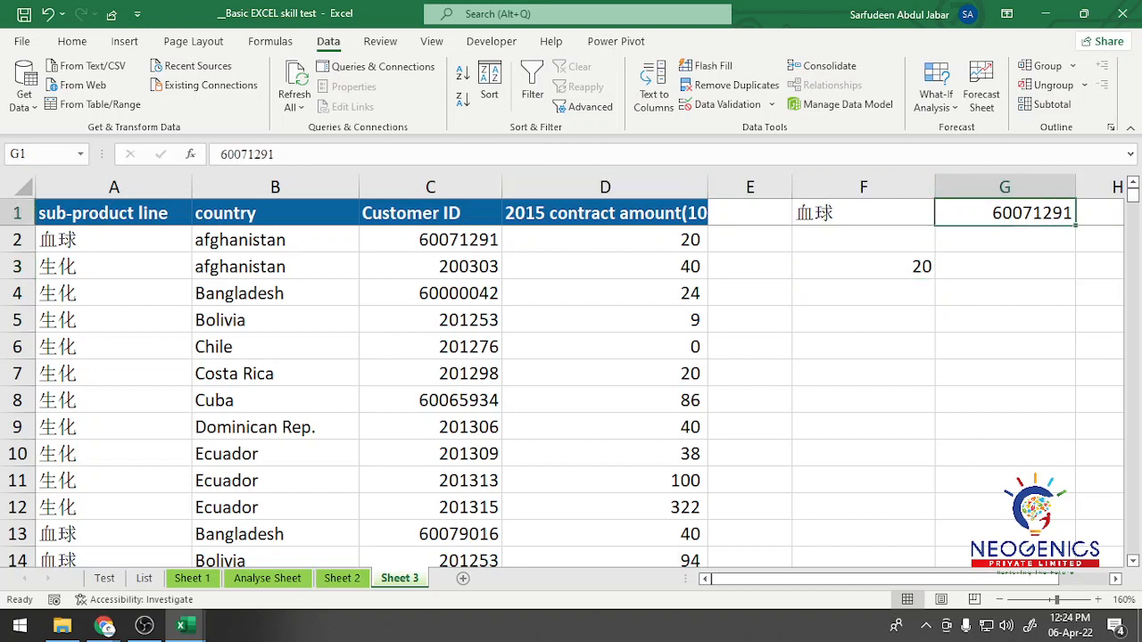
{"action": "type", "text": "200303"}
{"action": "key", "text": "Return"}
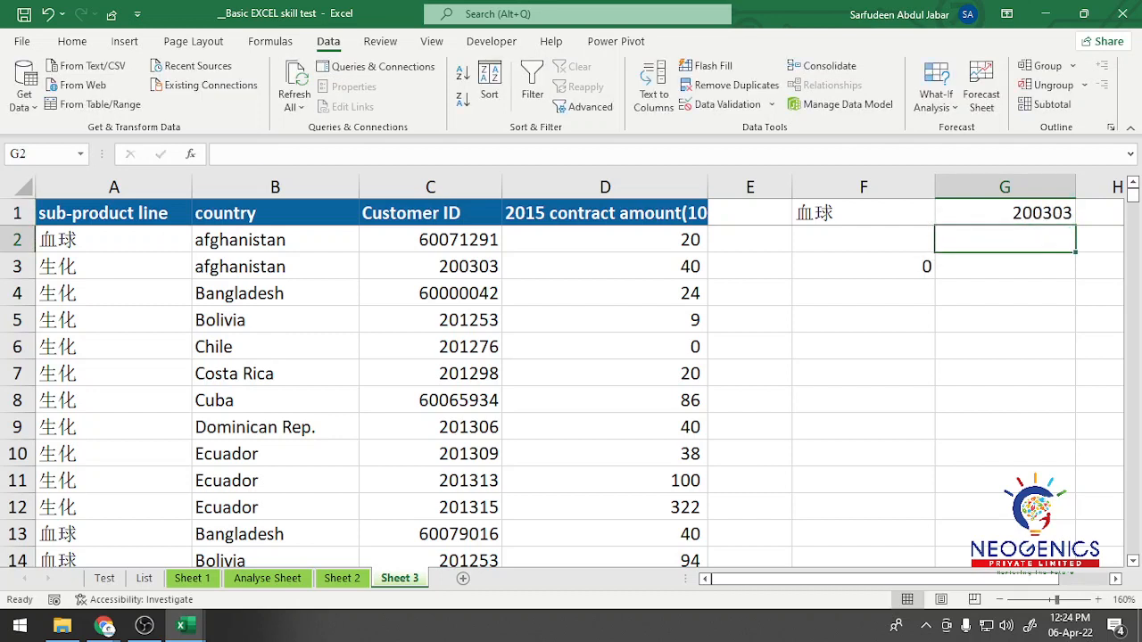
Step: Enter the customer ID from C2 in G1 again
{"action": "left_click", "coordinate": [1005, 213]}
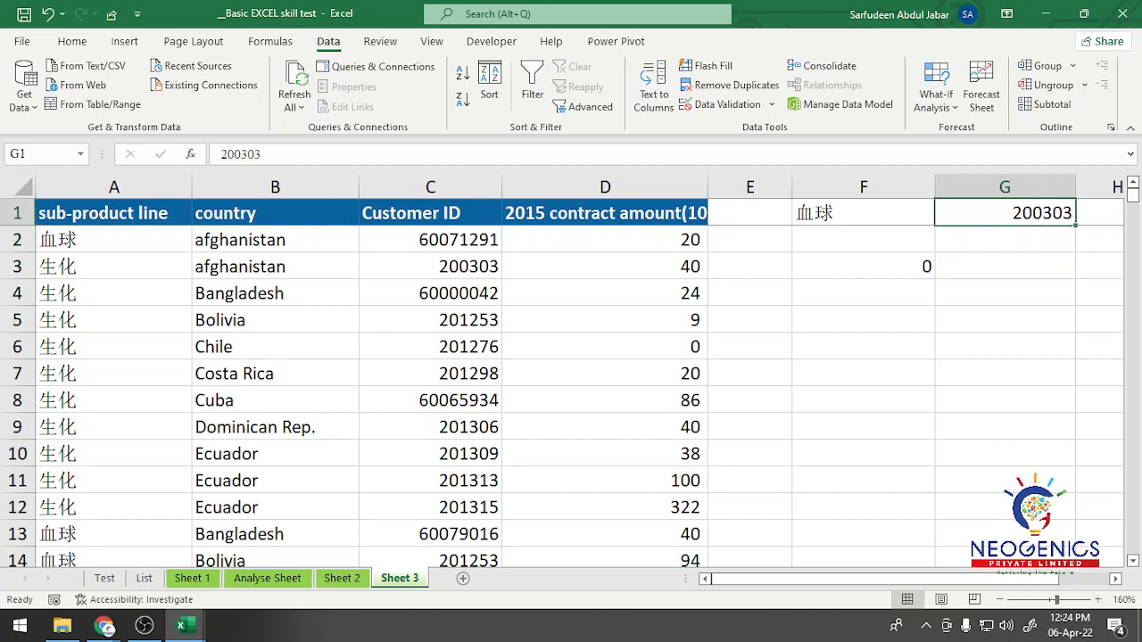
{"action": "type", "text": "6007"}
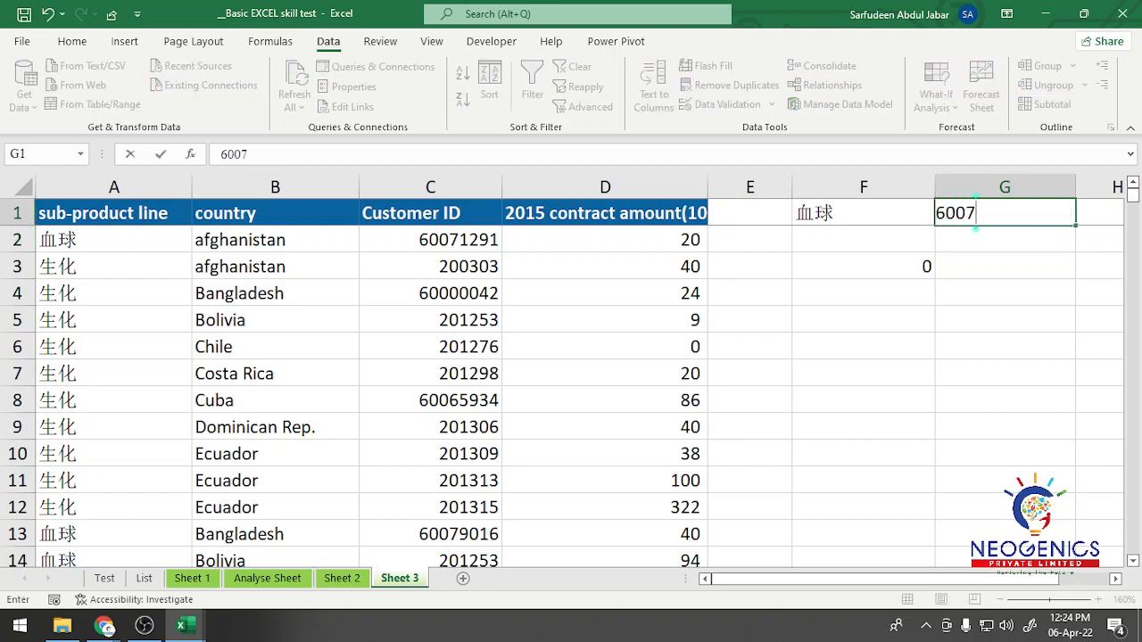
{"action": "type", "text": "1291"}
{"action": "key", "text": "Return"}
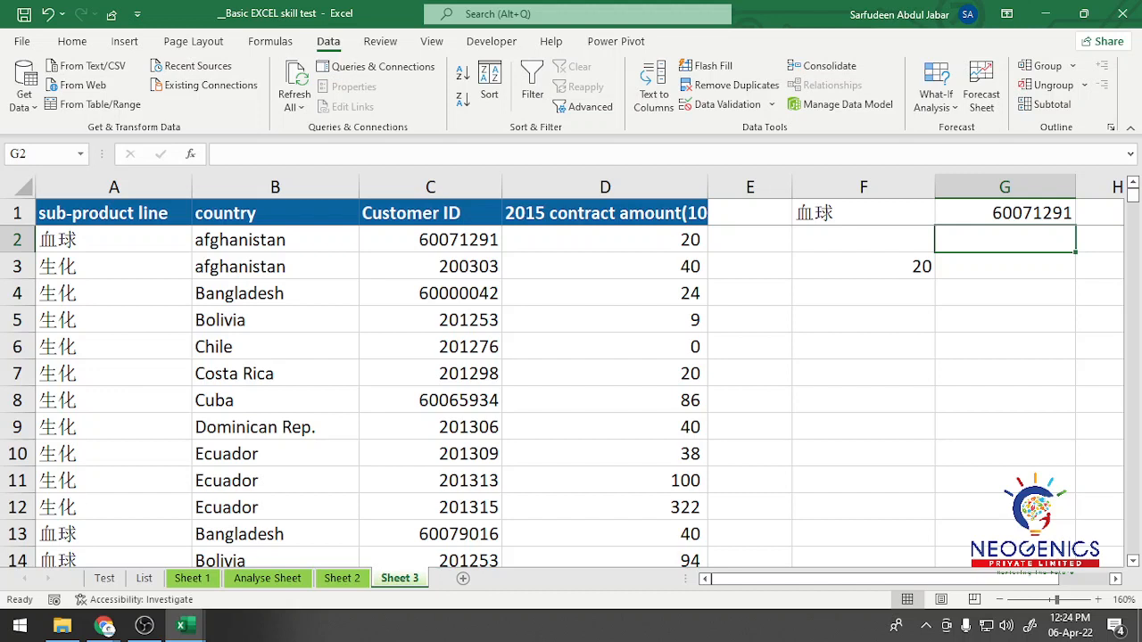
Step: Copy the sub-product line 生化 from A6 into F1
{"action": "left_click", "coordinate": [113, 346]}
{"action": "key", "text": "ctrl+c"}
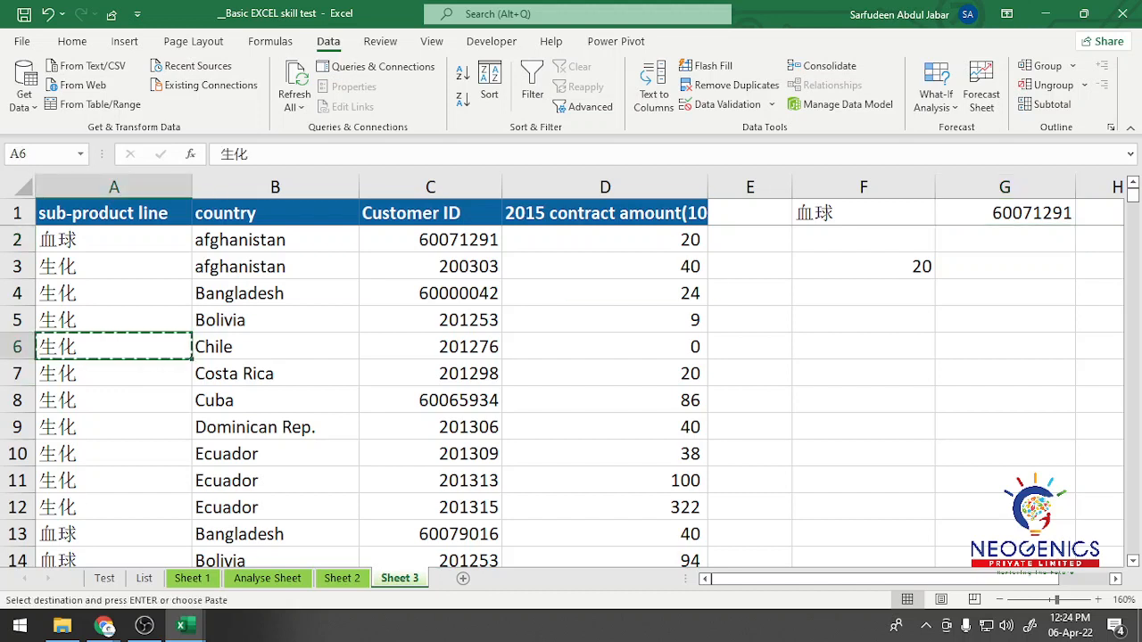
{"action": "left_click", "coordinate": [863, 213]}
{"action": "key", "text": "ctrl+v"}
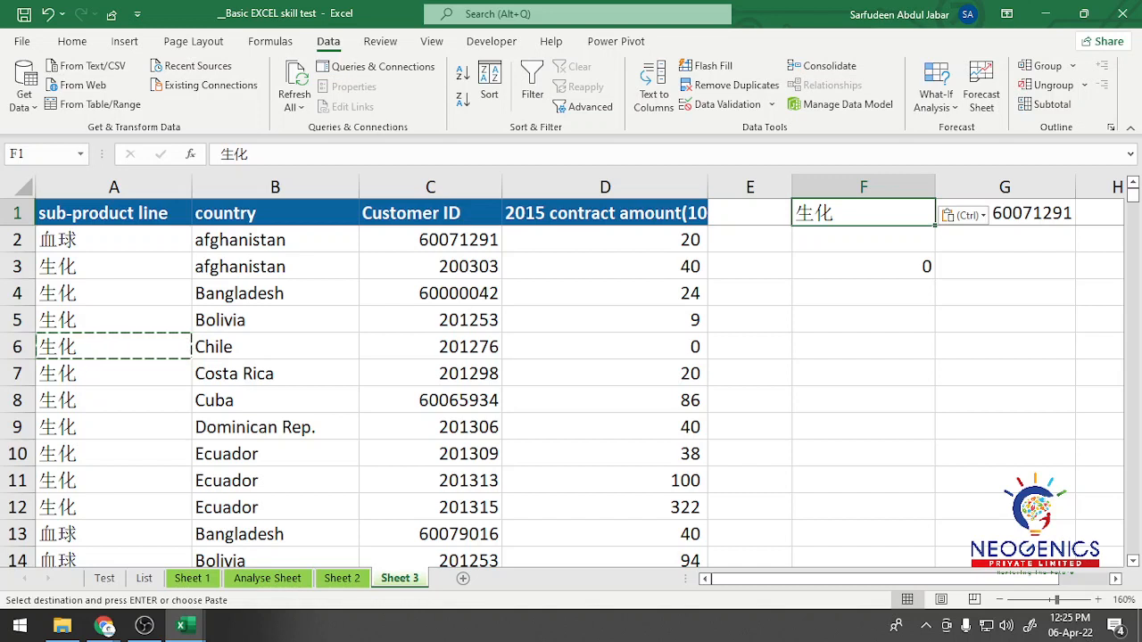
Step: Replace the customer ID in G1 with the Chile row's ID from C6
{"action": "left_click", "coordinate": [430, 347]}
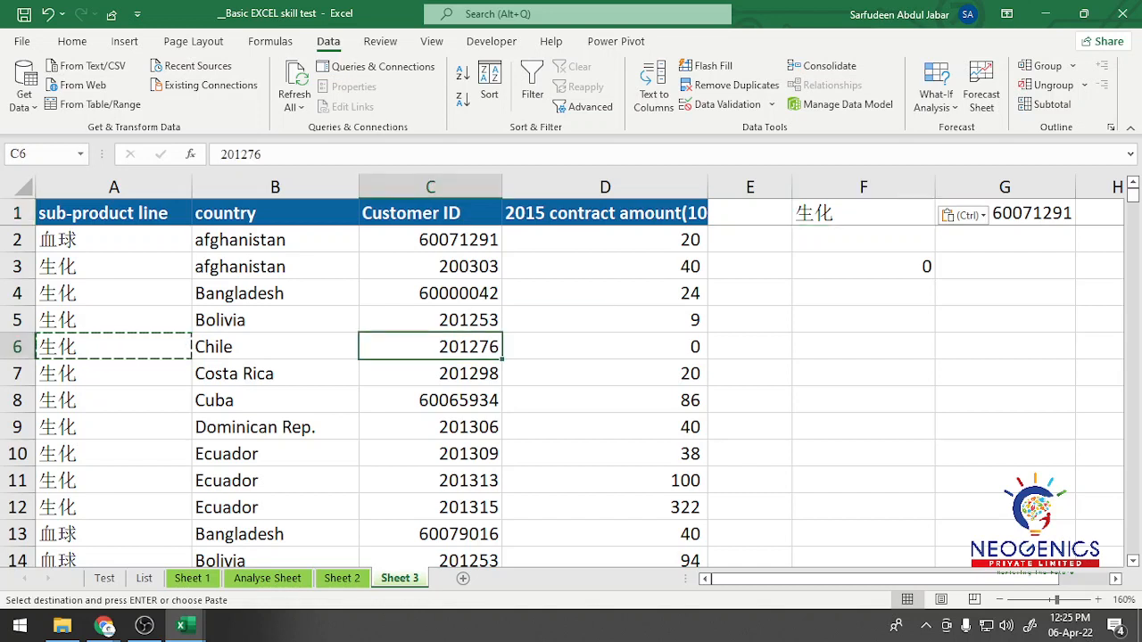
{"action": "left_click", "coordinate": [1032, 214]}
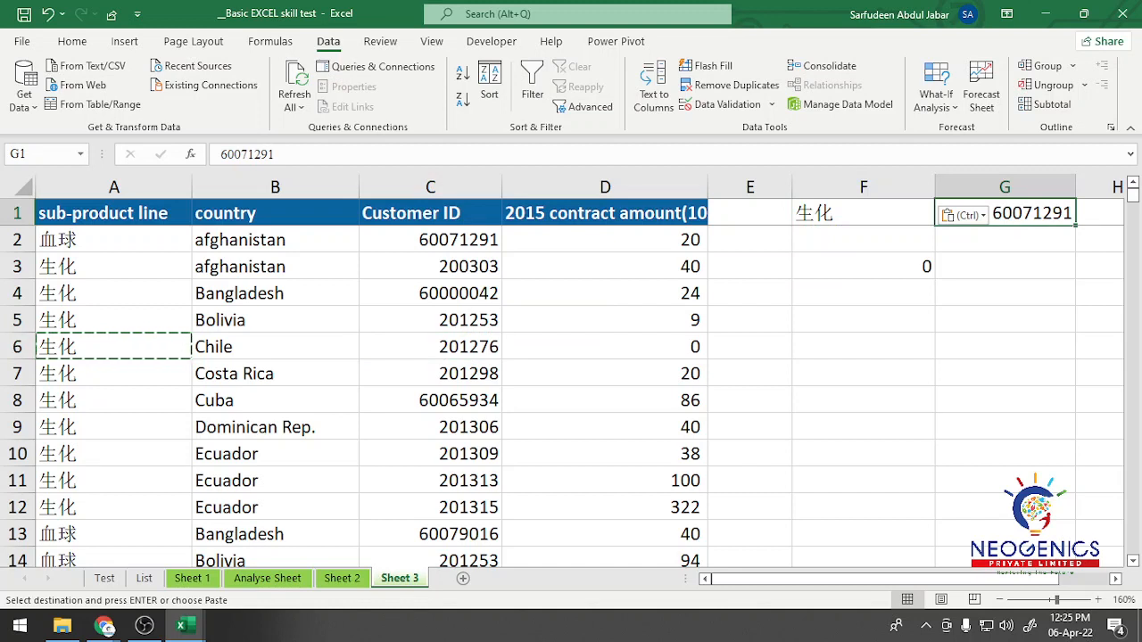
{"action": "type", "text": "201276"}
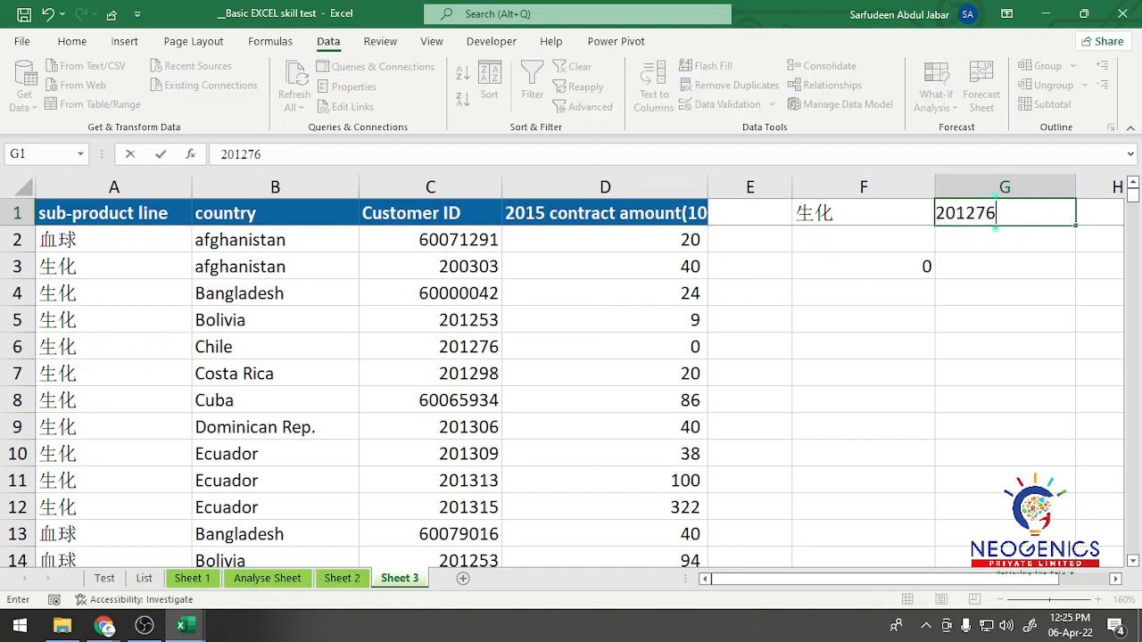
{"action": "key", "text": "Return"}
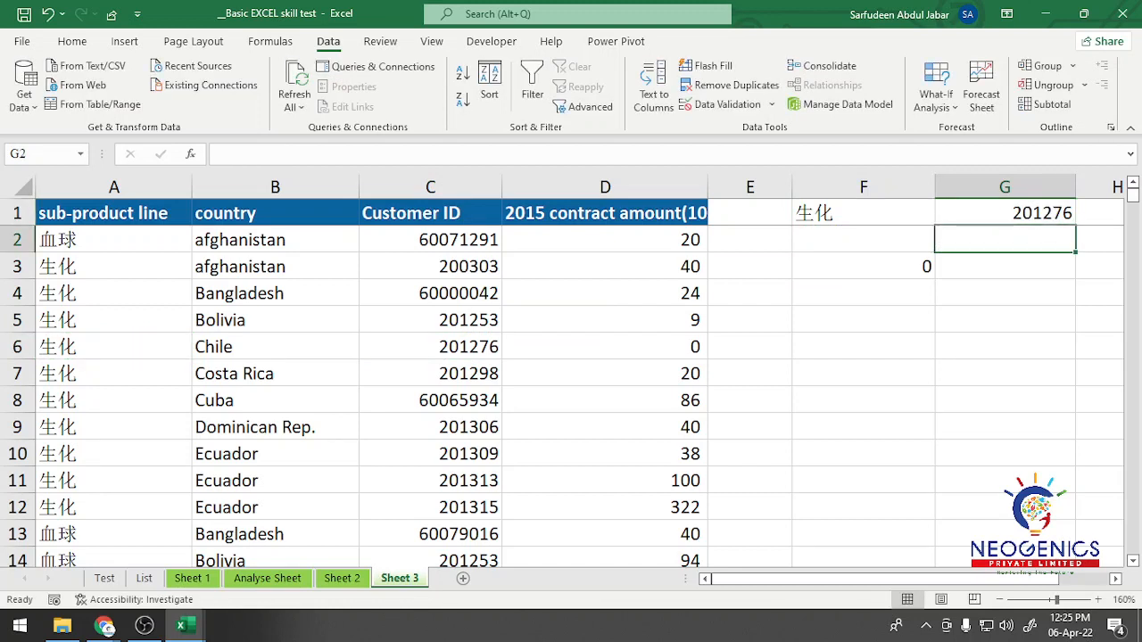
Step: Set G1 to the Costa Rica row's customer ID from C7 and check the SUMPRODUCT result in F3 against D7
{"action": "left_click", "coordinate": [605, 347]}
{"action": "left_click", "coordinate": [431, 370]}
{"action": "left_click", "coordinate": [114, 349]}
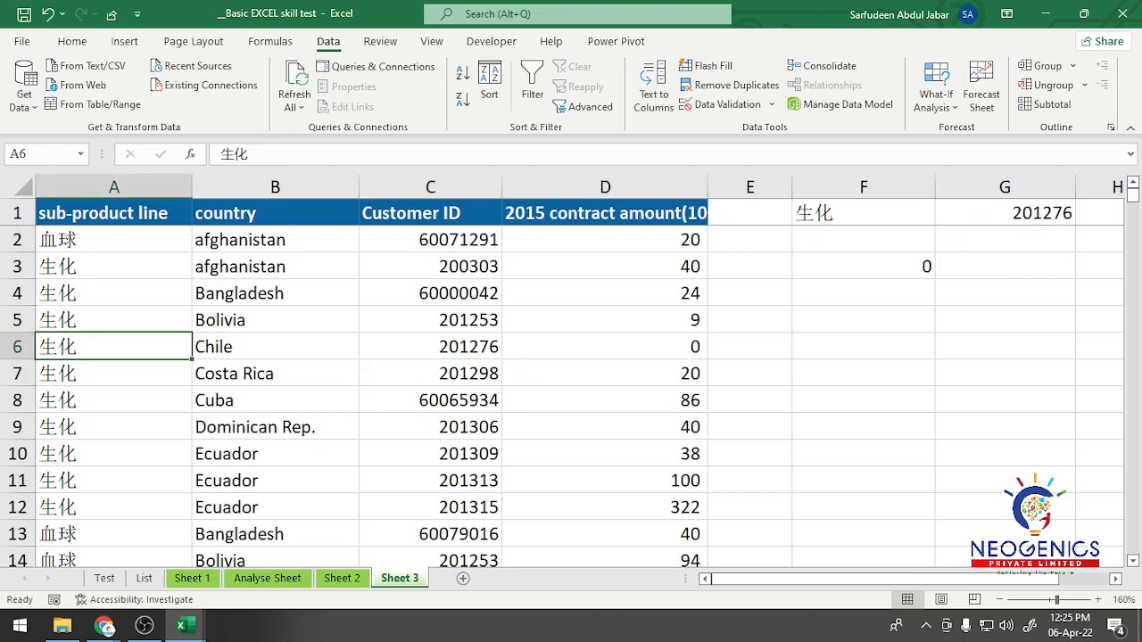
{"action": "left_click", "coordinate": [114, 374]}
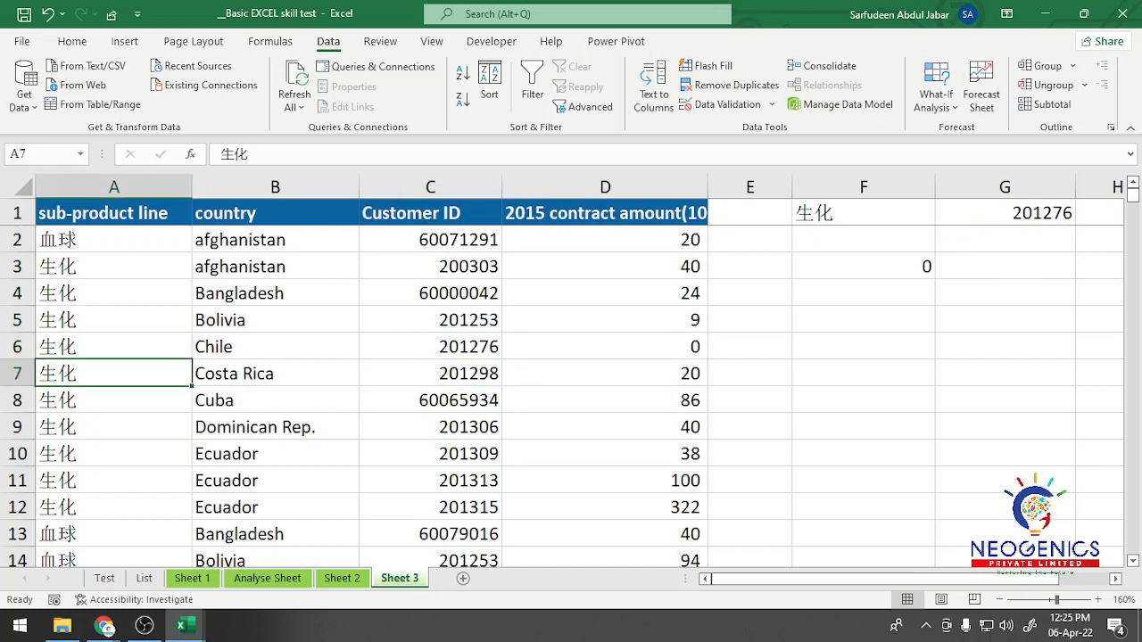
{"action": "left_click", "coordinate": [431, 374]}
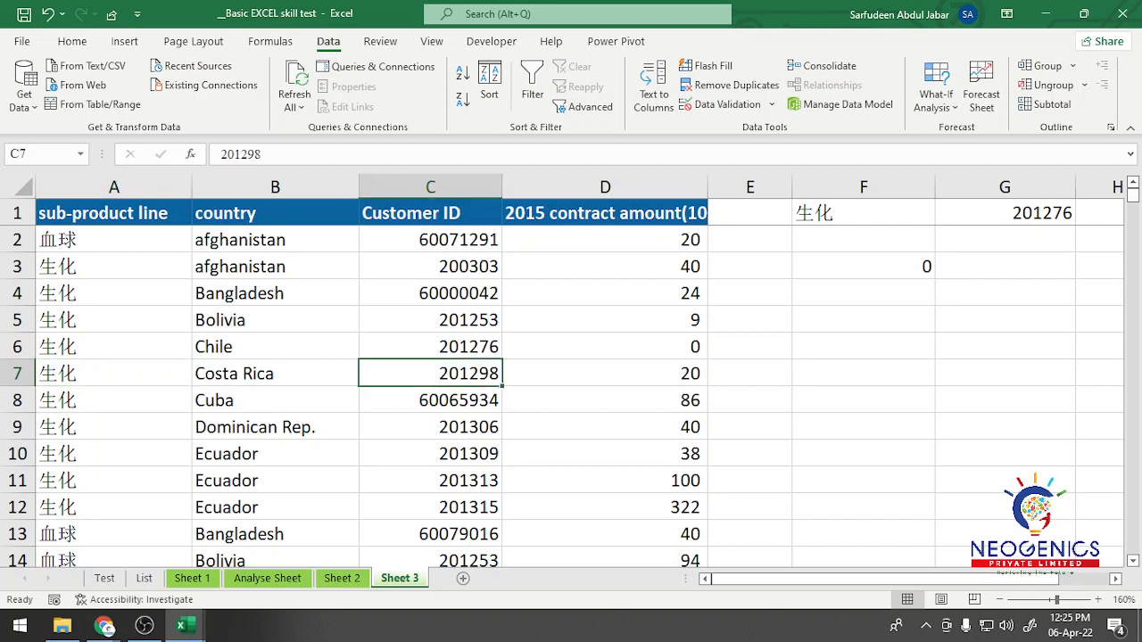
{"action": "left_click", "coordinate": [1005, 213]}
{"action": "type", "text": "20"}
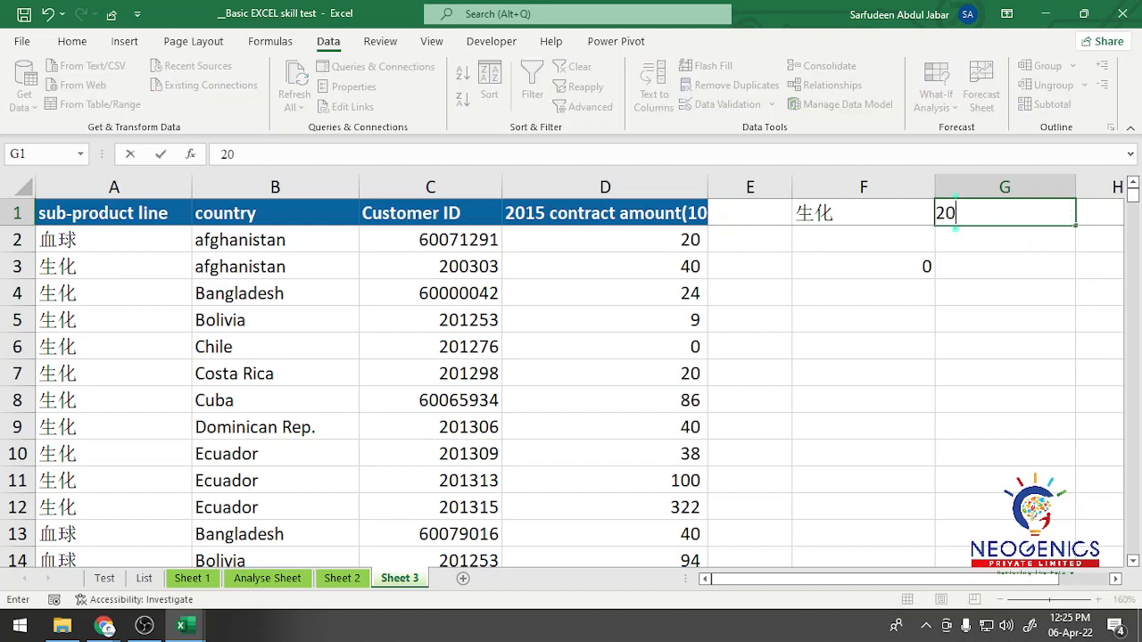
{"action": "type", "text": "1298"}
{"action": "key", "text": "Return"}
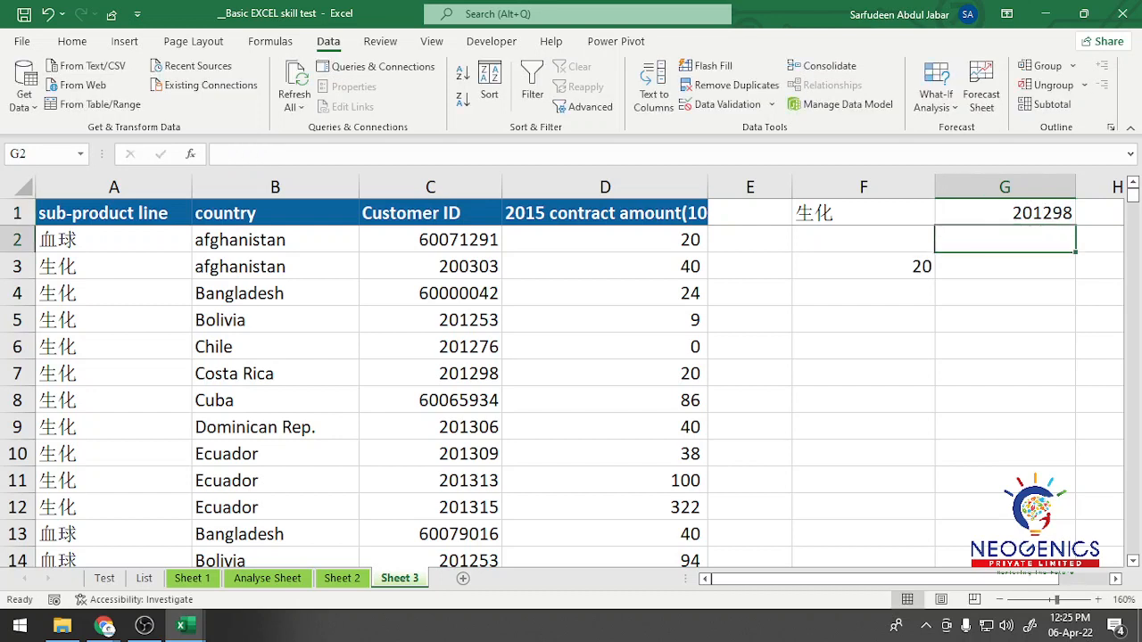
{"action": "left_click", "coordinate": [605, 373]}
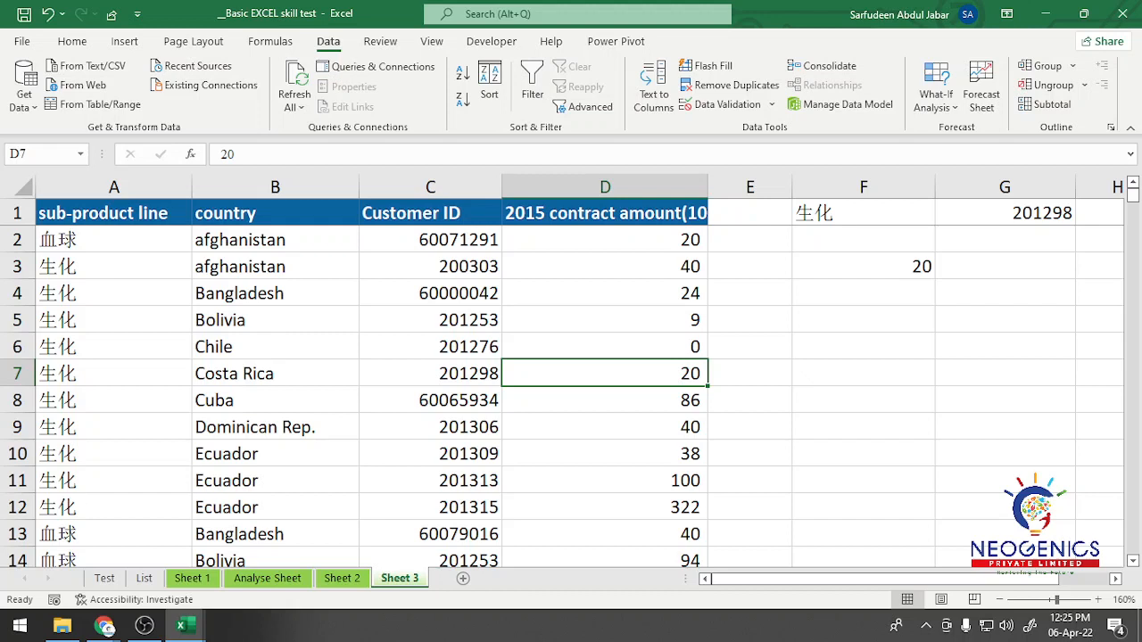
{"action": "left_click", "coordinate": [863, 267]}
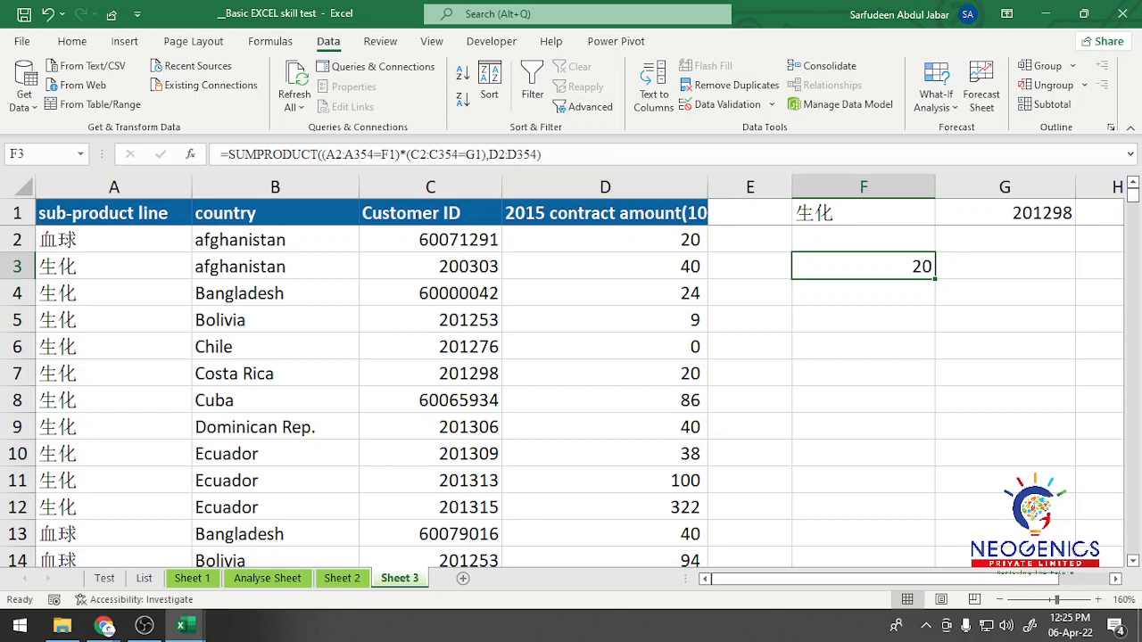
{"action": "left_click", "coordinate": [863, 400]}
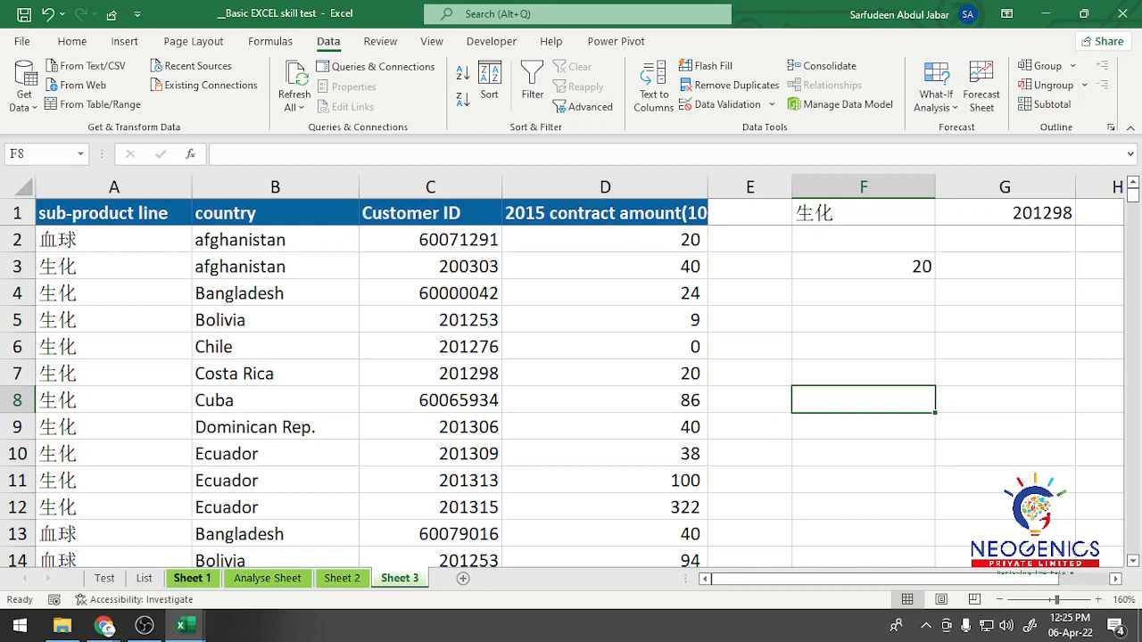
Step: Switch to Sheet 1 and widen the customer name column L to fit its entries
{"action": "left_click", "coordinate": [192, 578]}
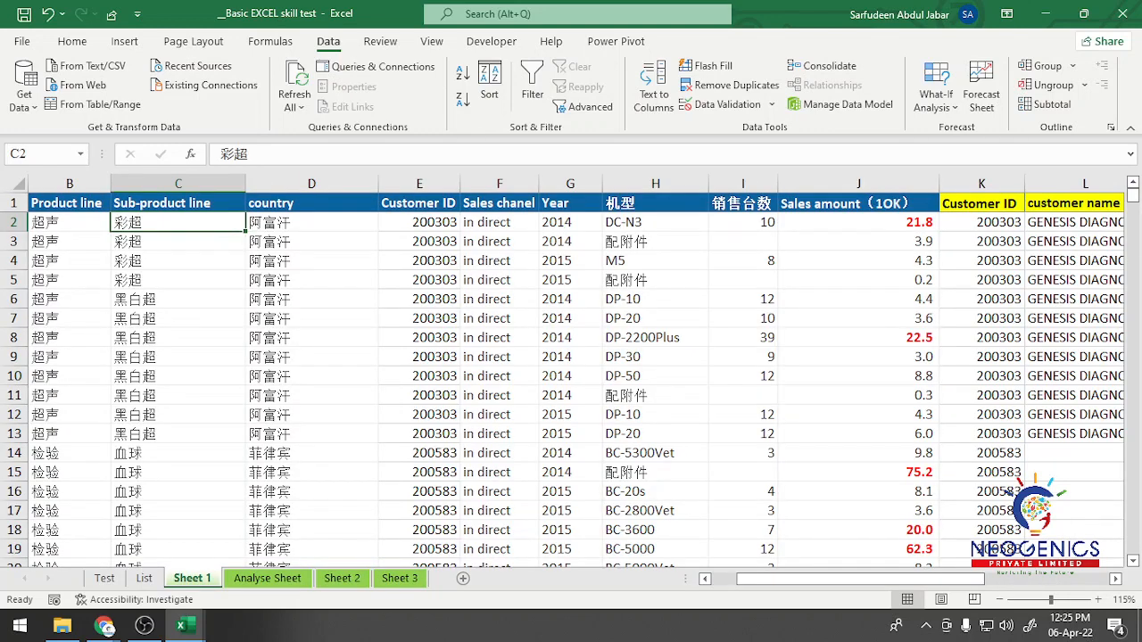
{"action": "scroll", "coordinate": [578, 380], "scroll_direction": "right", "scroll_amount": 4}
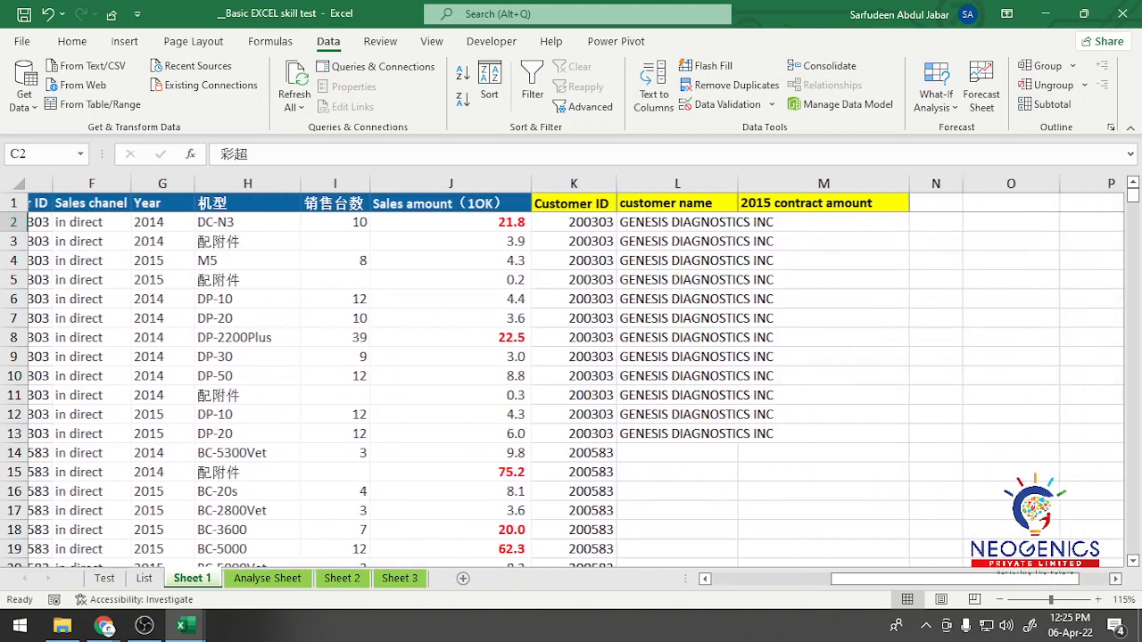
{"action": "left_click_drag", "start_coordinate": [713, 183], "coordinate": [749, 183]}
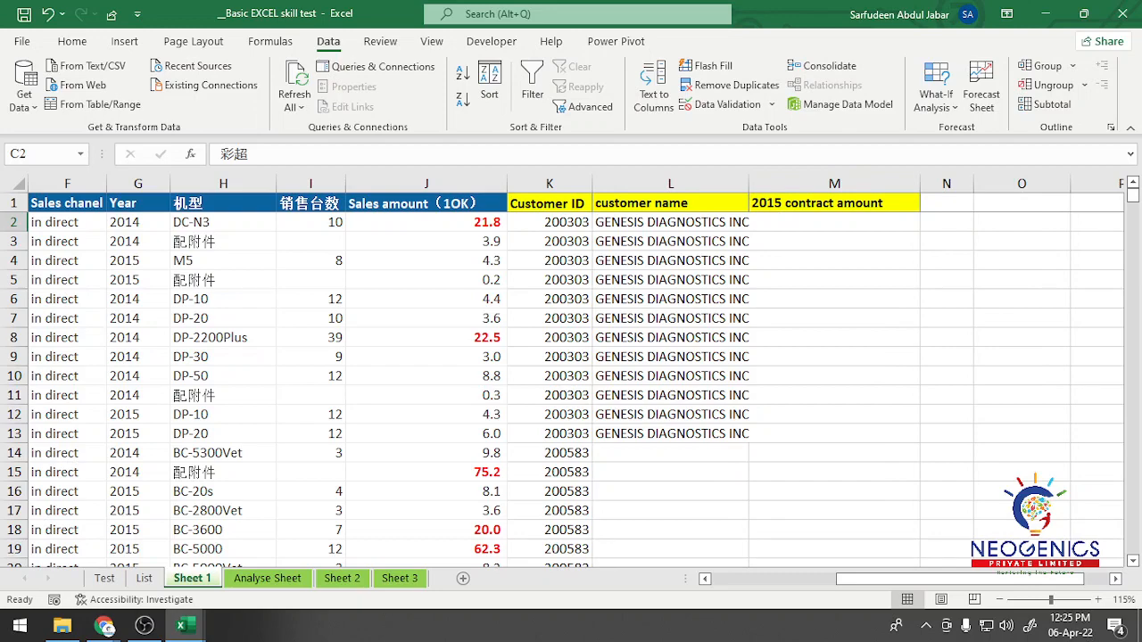
Step: Select M2 in Sheet 1's 2015 contract amount column and auto-hide the ribbon to enlarge the sheet area
{"action": "left_click", "coordinate": [834, 222]}
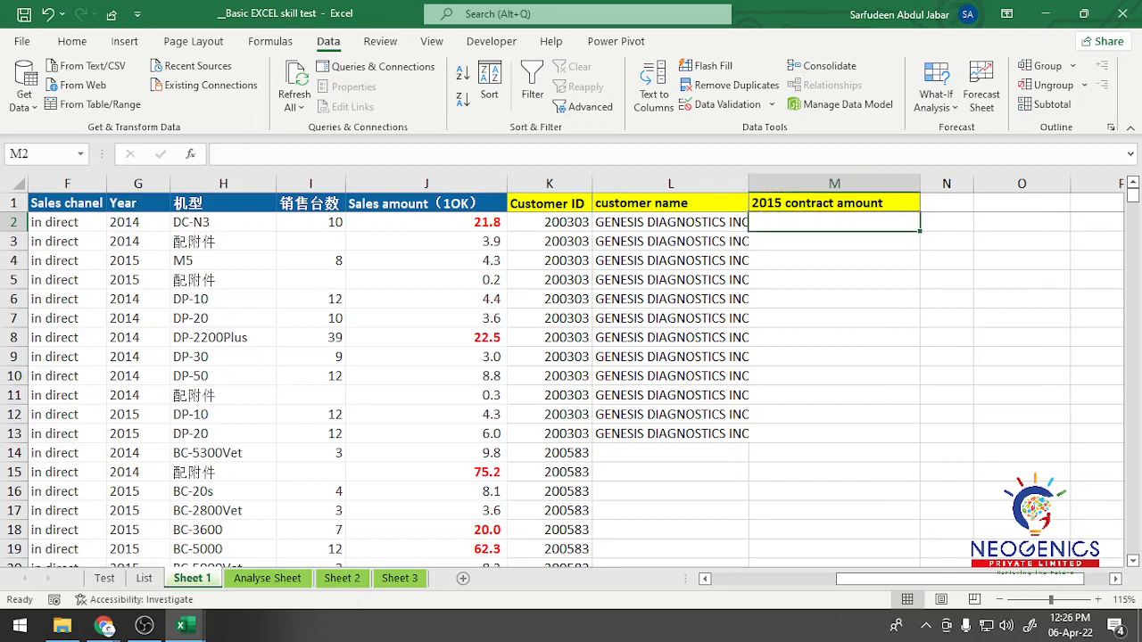
{"action": "scroll", "coordinate": [580, 370], "scroll_direction": "up", "scroll_amount": 2}
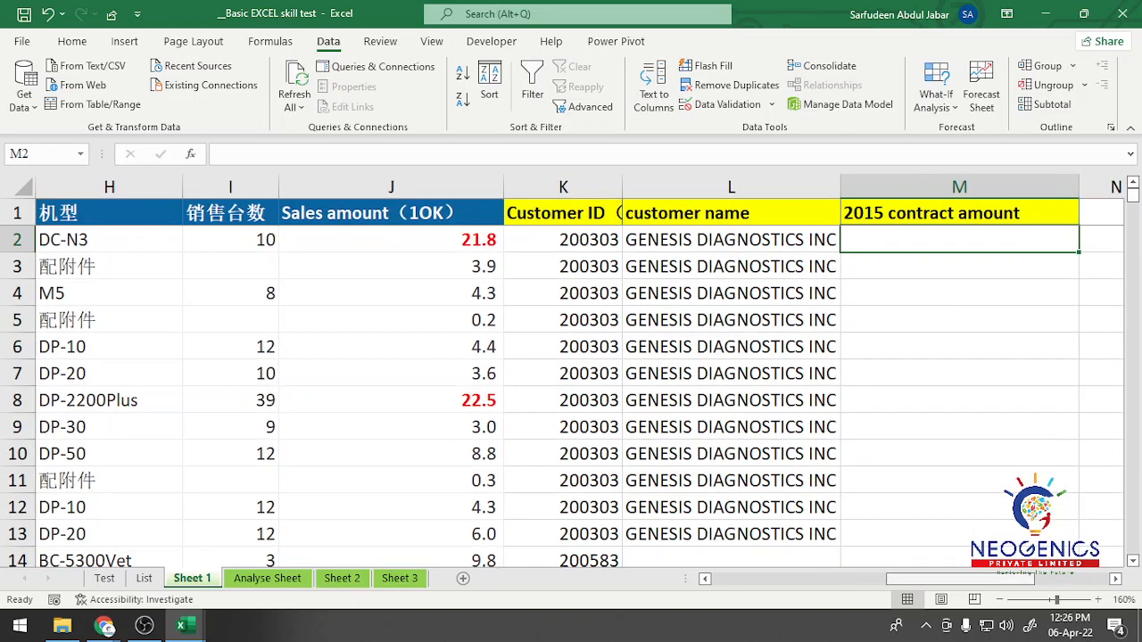
{"action": "scroll", "coordinate": [580, 370], "scroll_direction": "up", "scroll_amount": 1}
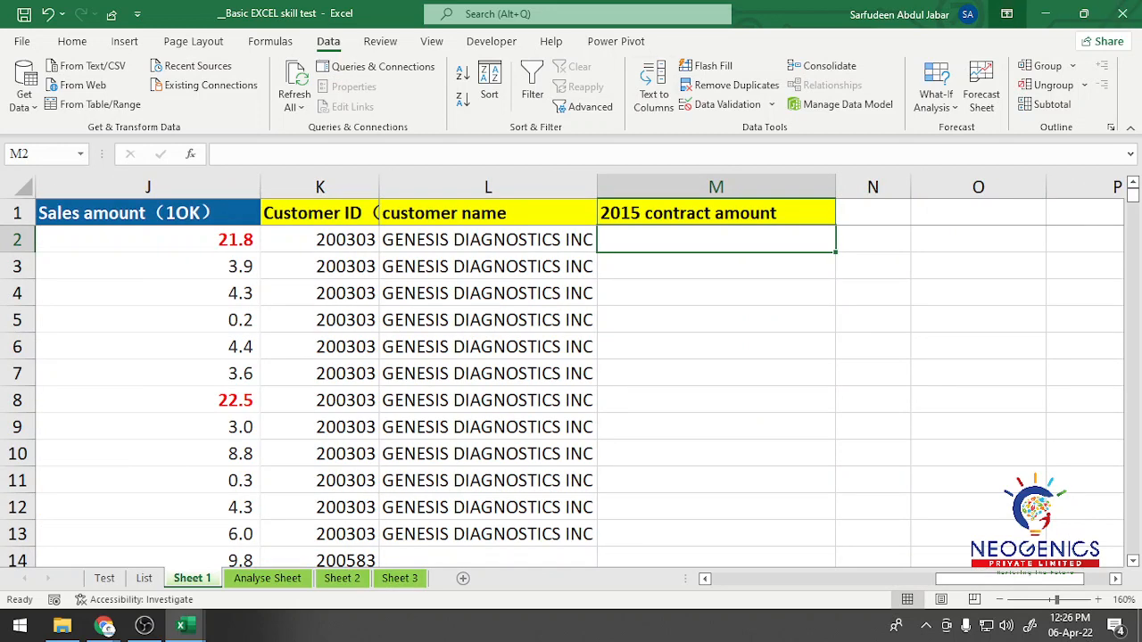
{"action": "left_click", "coordinate": [1007, 14]}
{"action": "left_click", "coordinate": [1020, 49]}
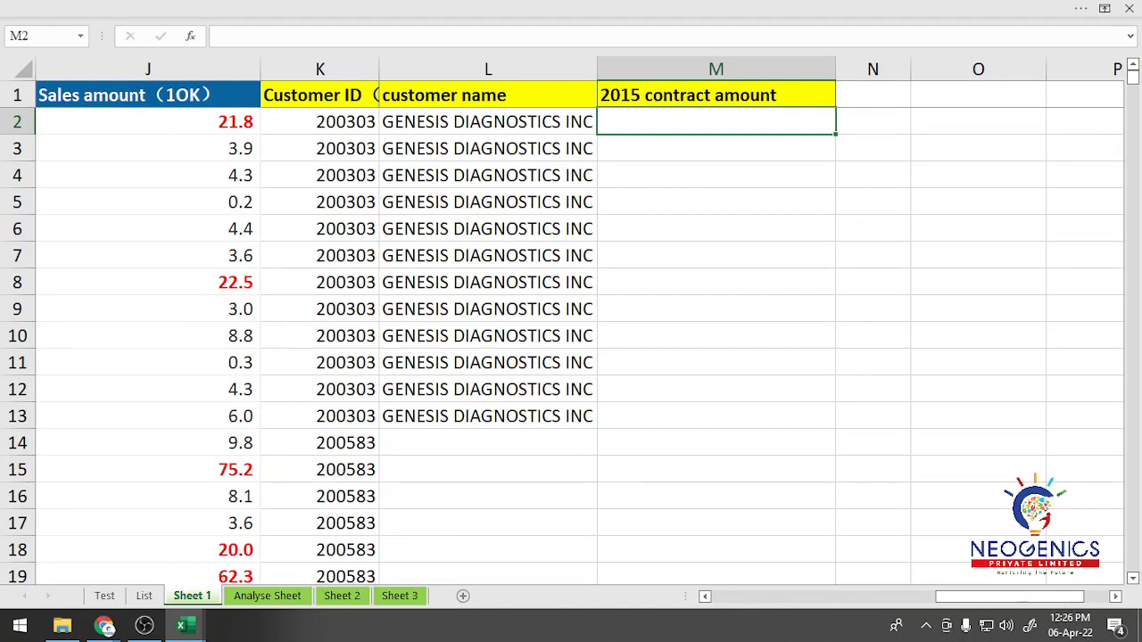
Step: Start a SUMPRODUCT formula in M2 and open the bracket for its first criterion
{"action": "type", "text": "=sum"}
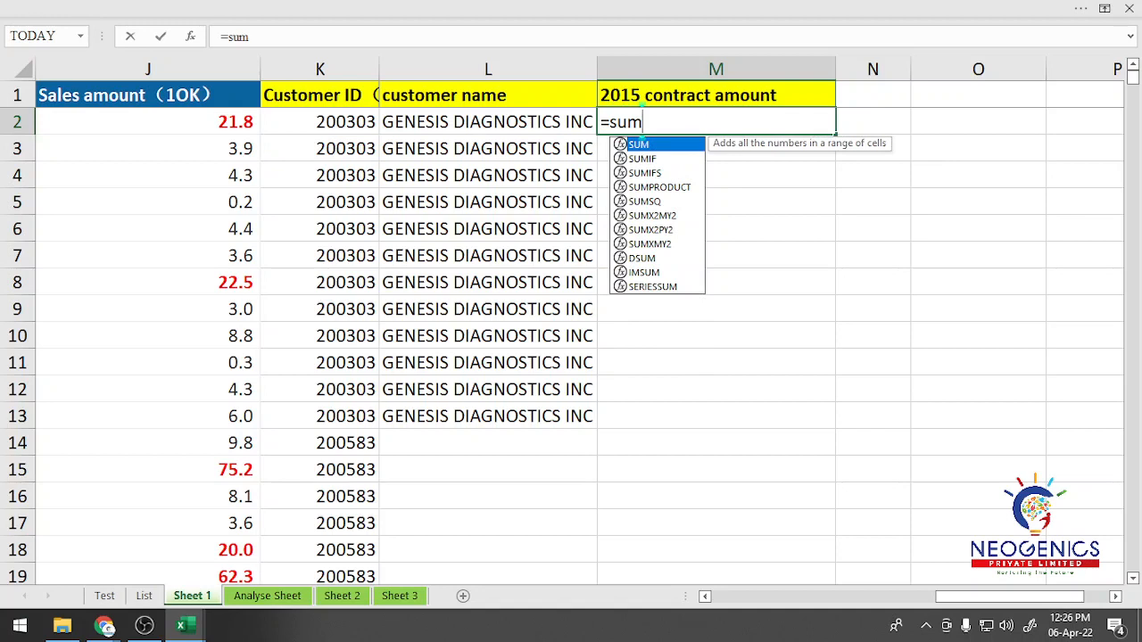
{"action": "key", "text": "Down"}
{"action": "key", "text": "Down"}
{"action": "key", "text": "Down"}
{"action": "key", "text": "Tab"}
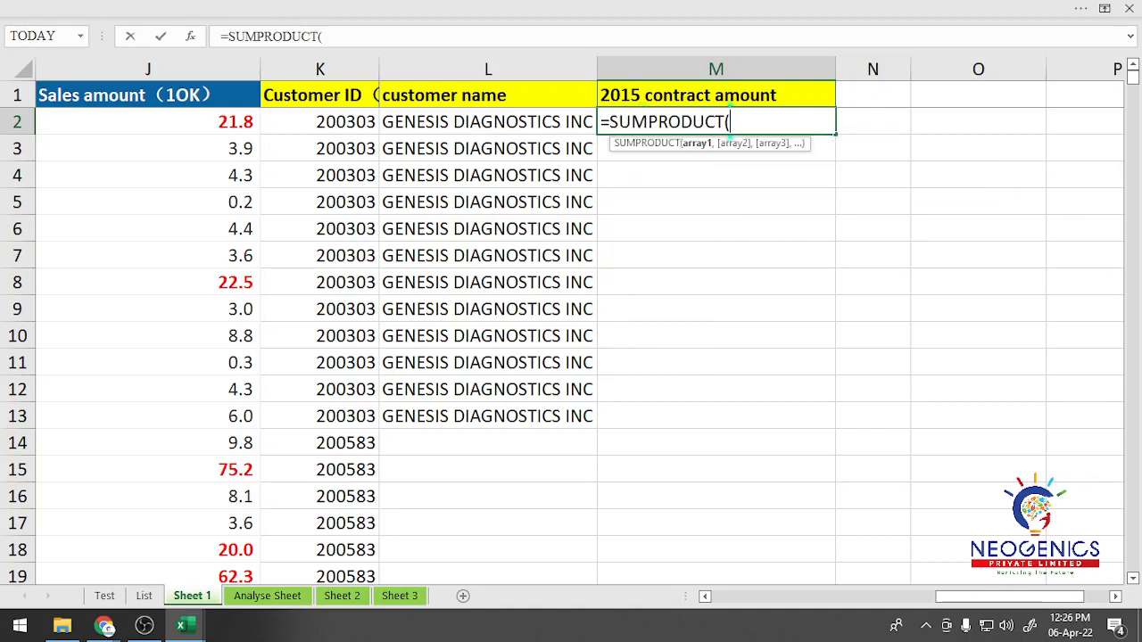
{"action": "type", "text": "("}
{"action": "left_click_drag", "start_coordinate": [982, 597], "coordinate": [758, 597]}
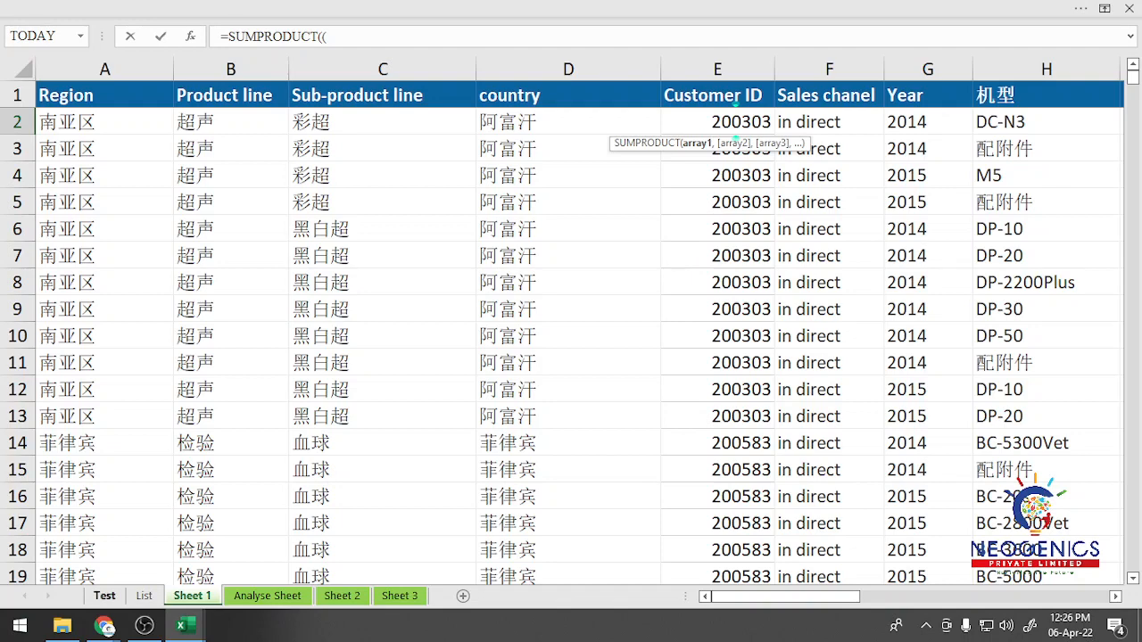
{"action": "left_click", "coordinate": [104, 595]}
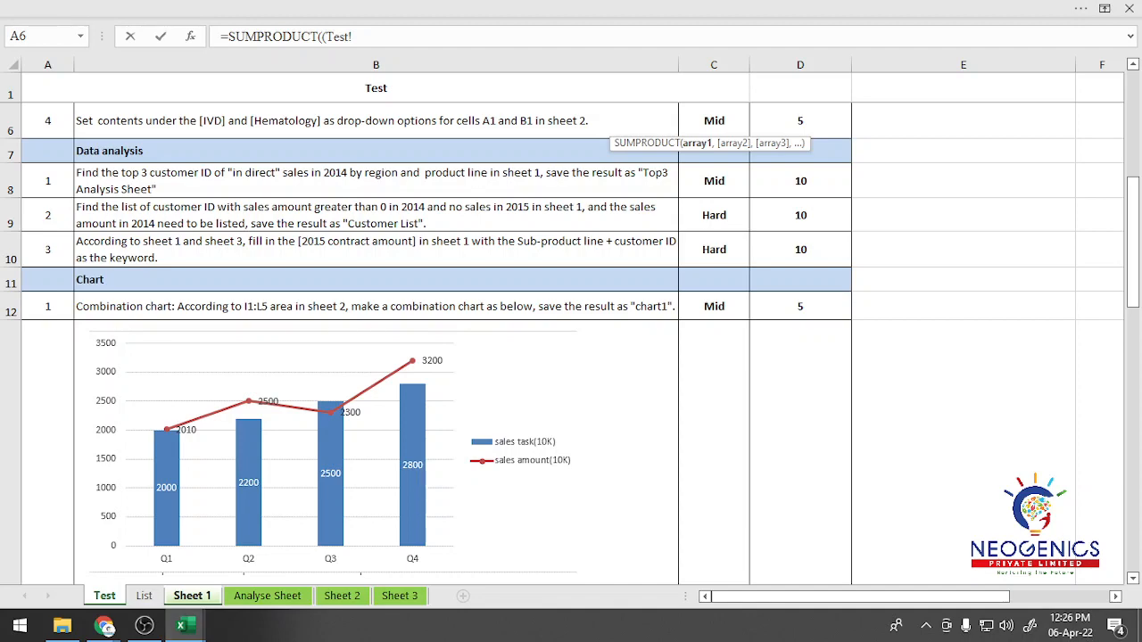
{"action": "left_click", "coordinate": [192, 595]}
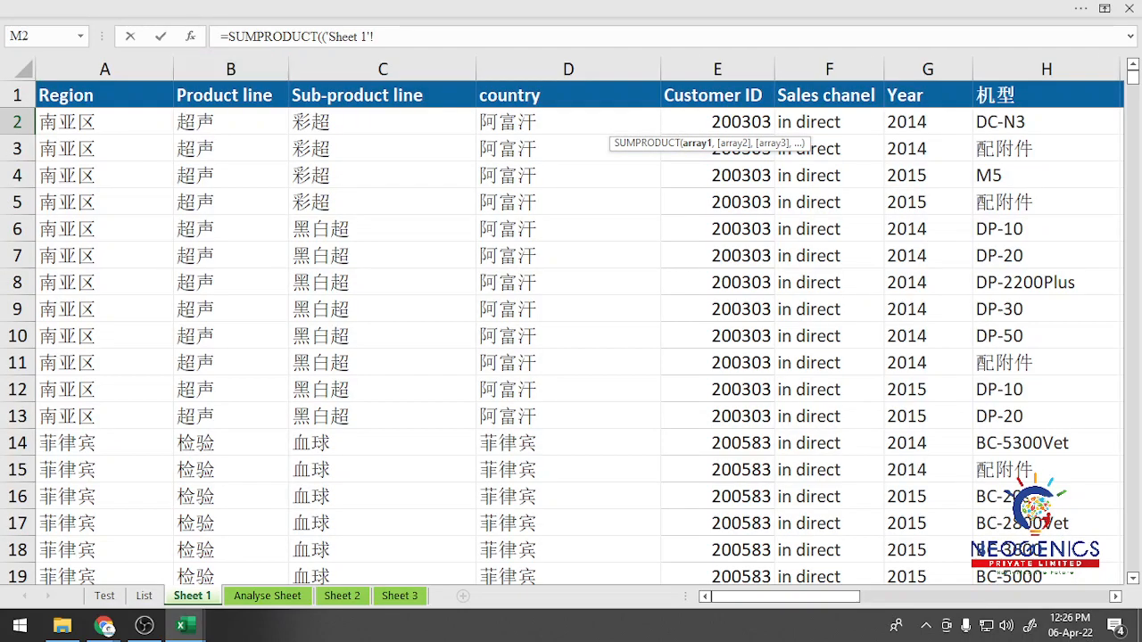
{"action": "left_click", "coordinate": [374, 37]}
{"action": "key", "text": "BackSpace"}
{"action": "key", "text": "BackSpace"}
{"action": "key", "text": "BackSpace"}
{"action": "key", "text": "BackSpace"}
{"action": "key", "text": "BackSpace"}
{"action": "key", "text": "BackSpace"}
{"action": "key", "text": "BackSpace"}
{"action": "key", "text": "BackSpace"}
{"action": "key", "text": "BackSpace"}
{"action": "key", "text": "BackSpace"}
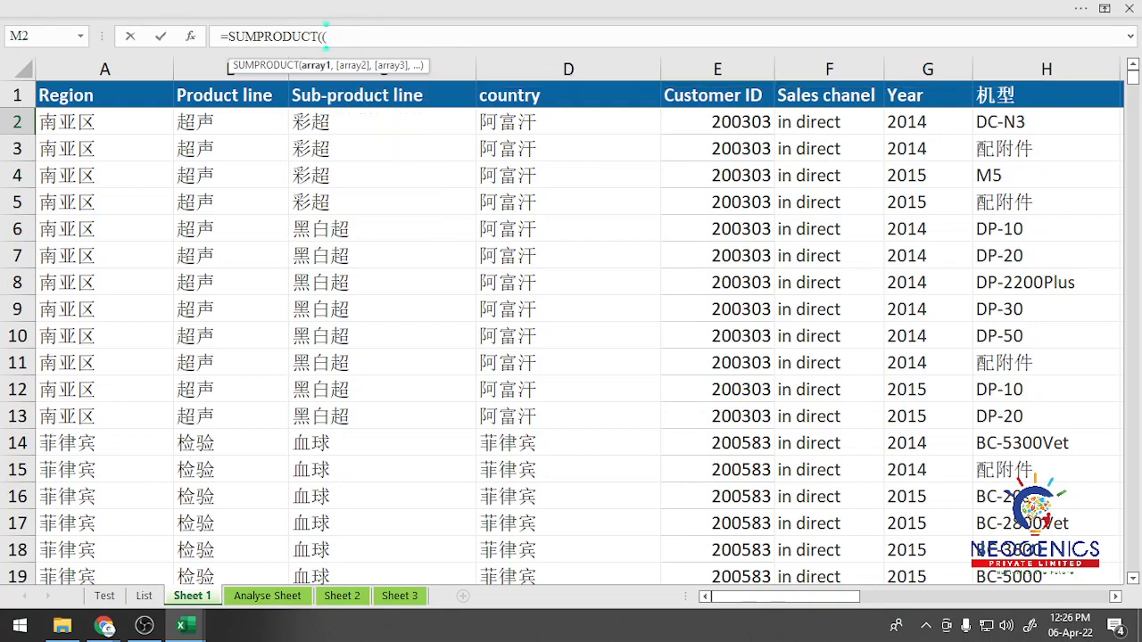
{"action": "left_click", "coordinate": [382, 122]}
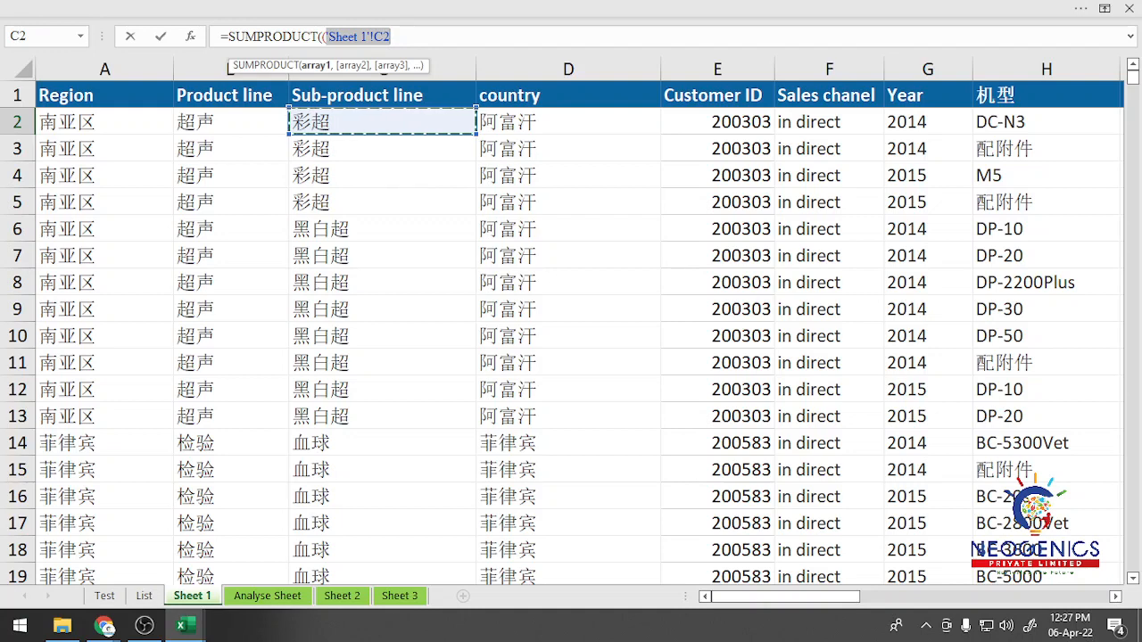
{"action": "key", "text": "BackSpace"}
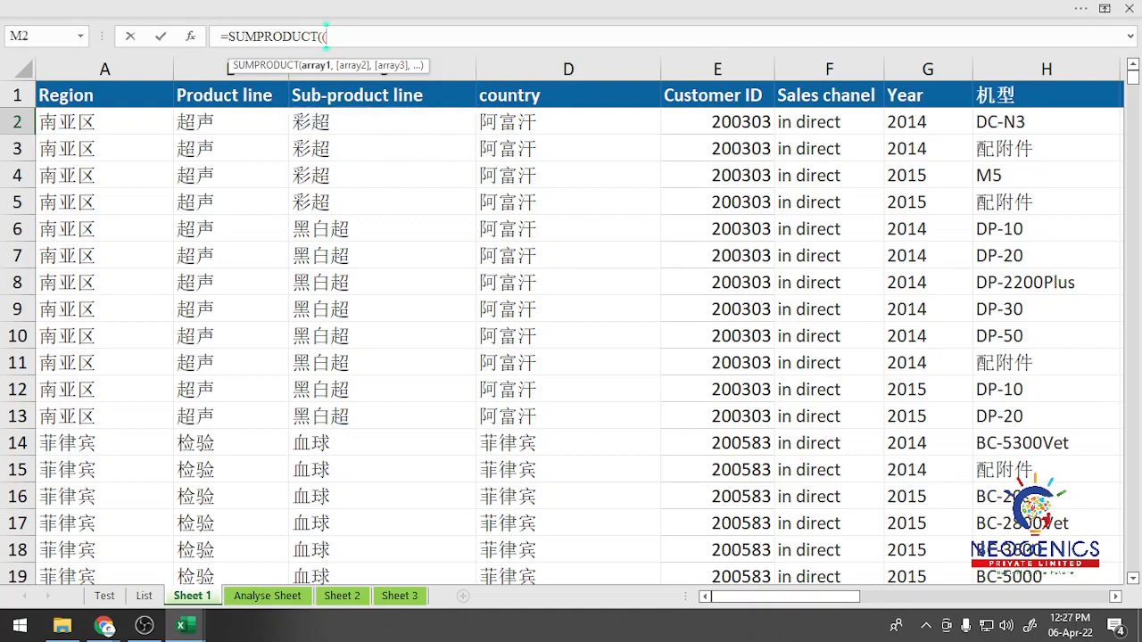
Step: Build the first criterion by matching Sheet 3's sub-product line range, locked as $A$2:$A$354, to Sheet 1's C2
{"action": "left_click", "coordinate": [399, 595]}
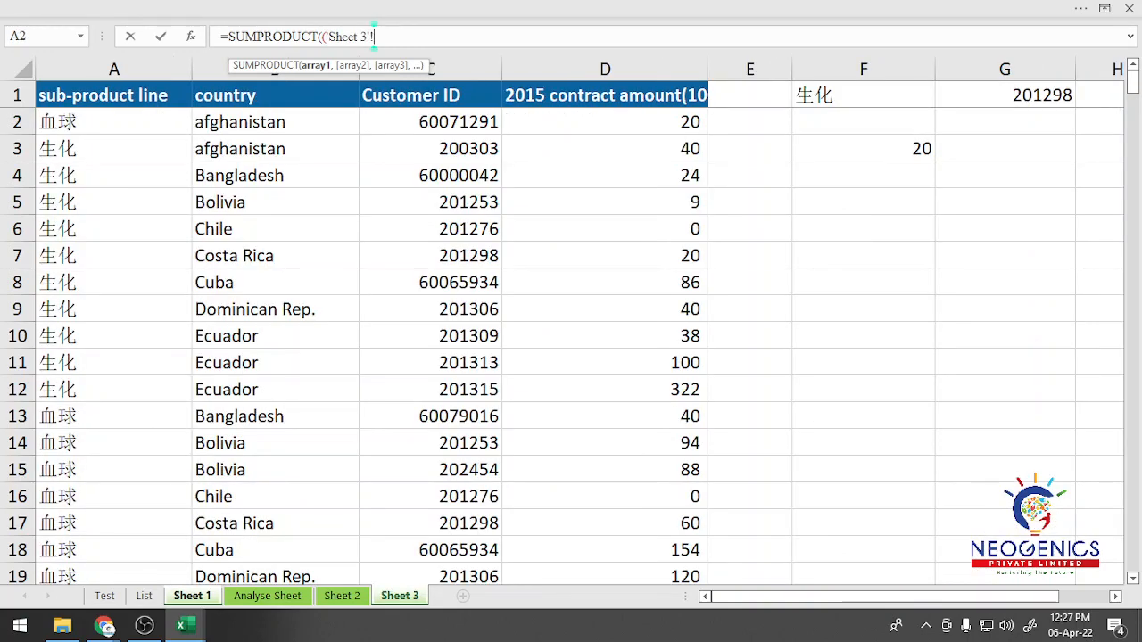
{"action": "left_click", "coordinate": [874, 597]}
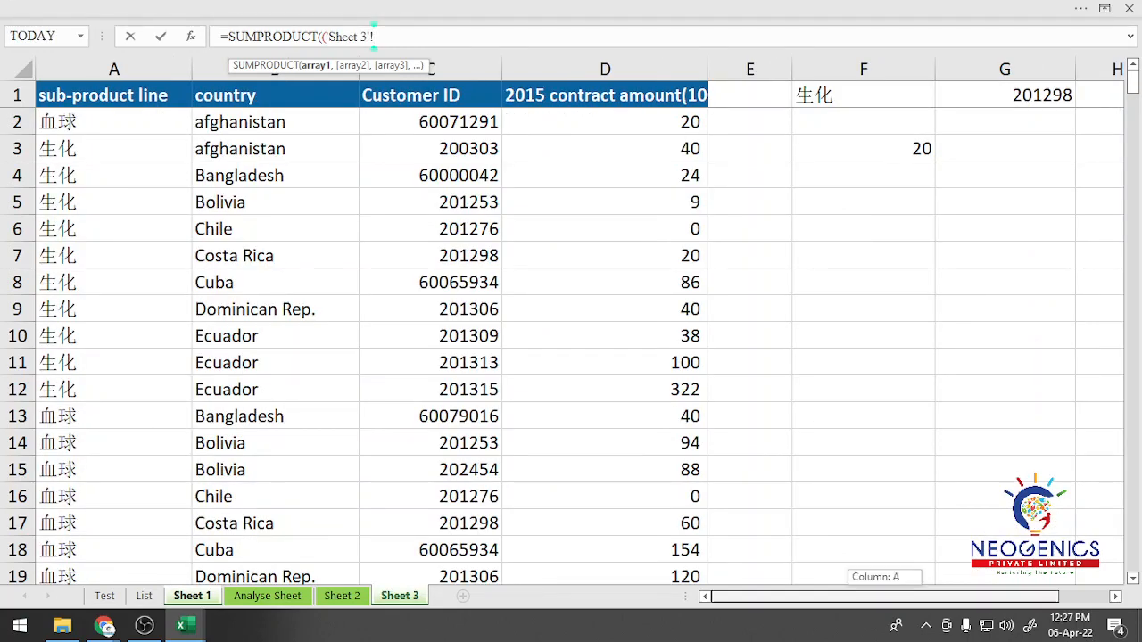
{"action": "left_click", "coordinate": [98, 122]}
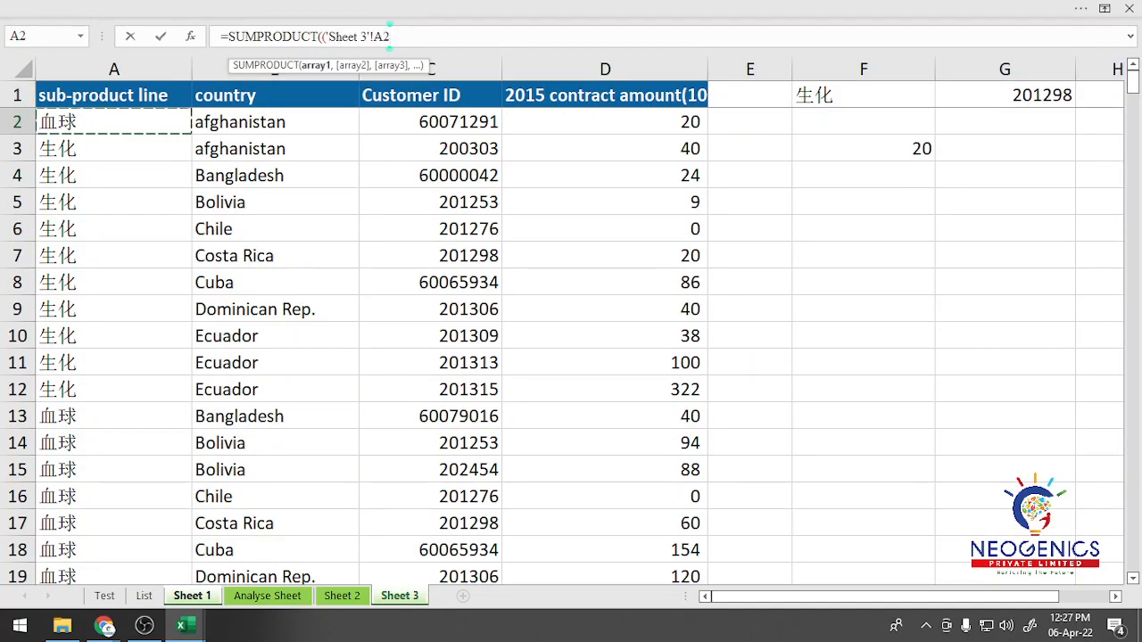
{"action": "key", "text": "ctrl+shift+Down"}
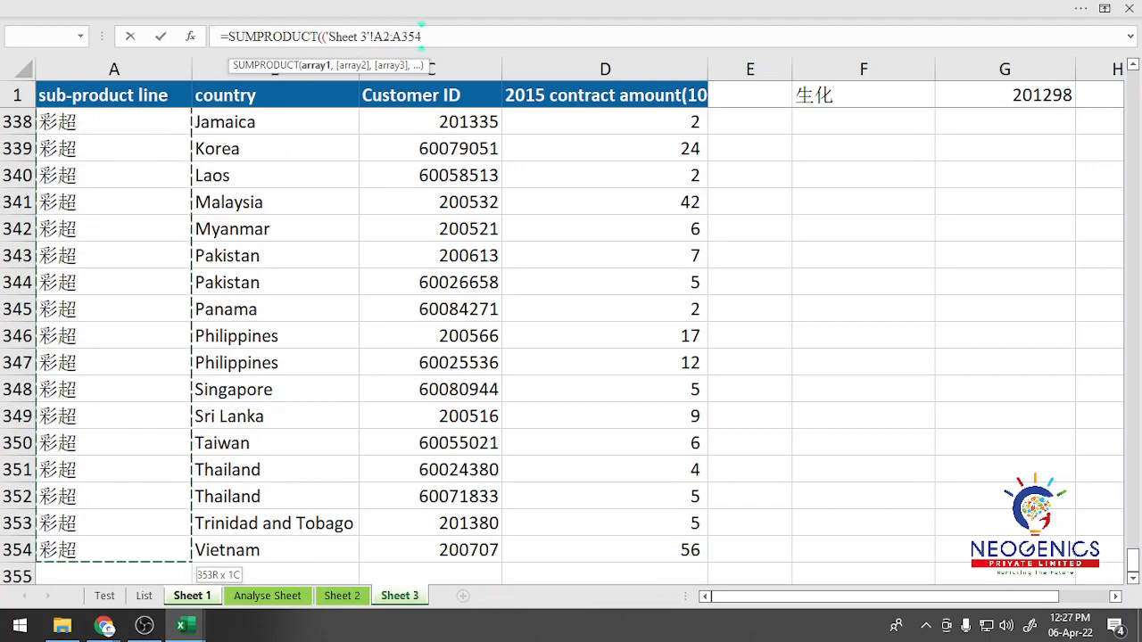
{"action": "key", "text": "F4"}
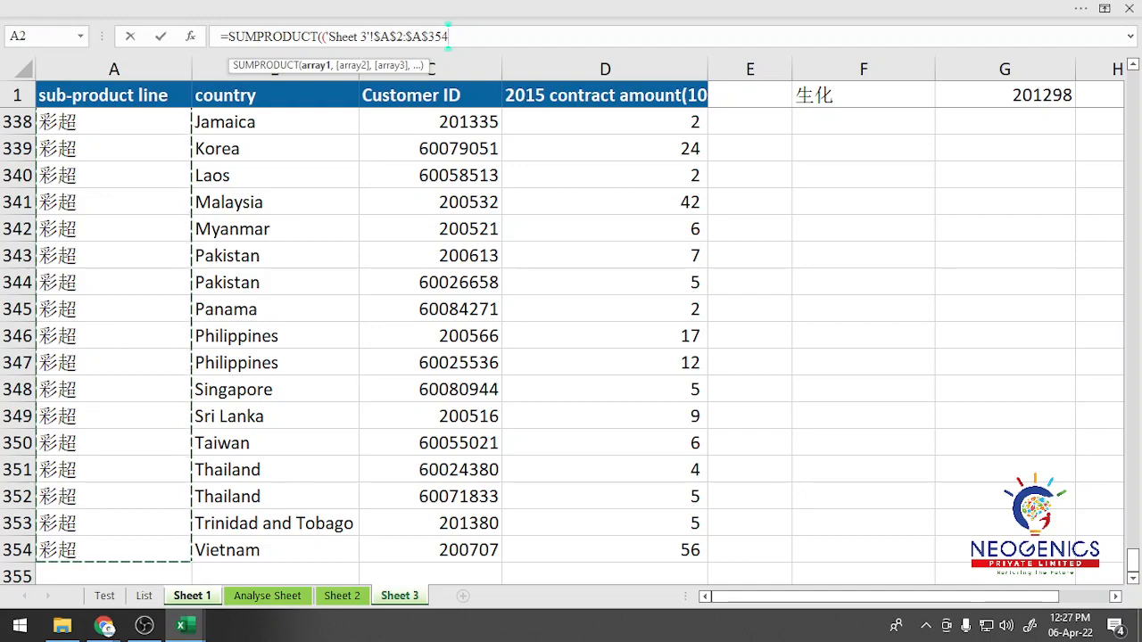
{"action": "type", "text": "="}
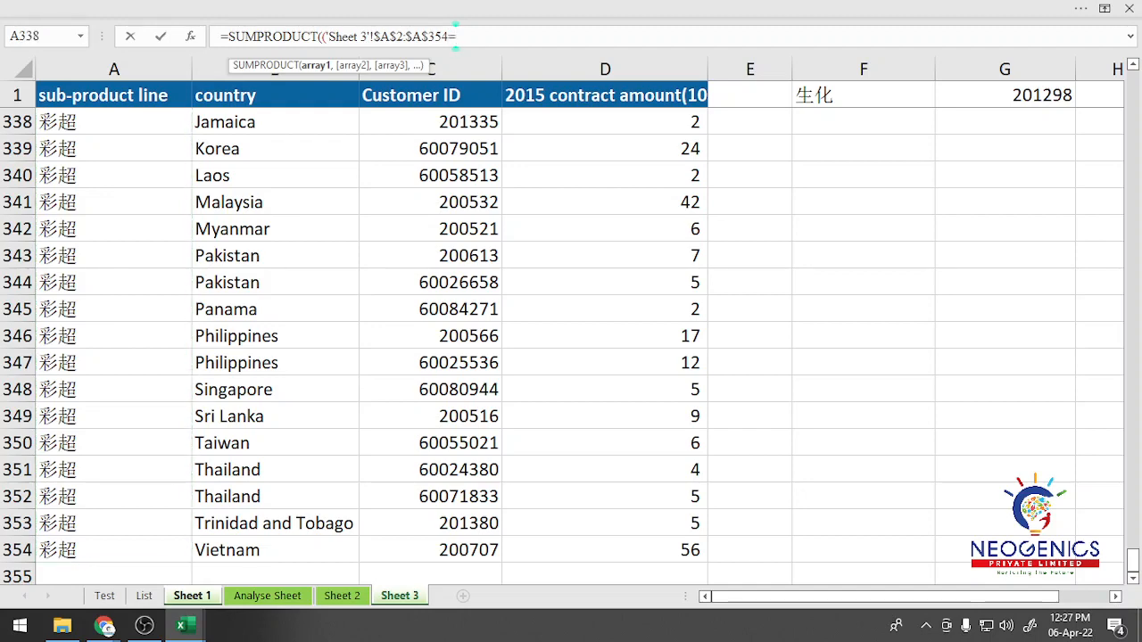
{"action": "key", "text": "ctrl+Page_Up"}
{"action": "key", "text": "ctrl+Page_Up"}
{"action": "key", "text": "ctrl+Page_Up"}
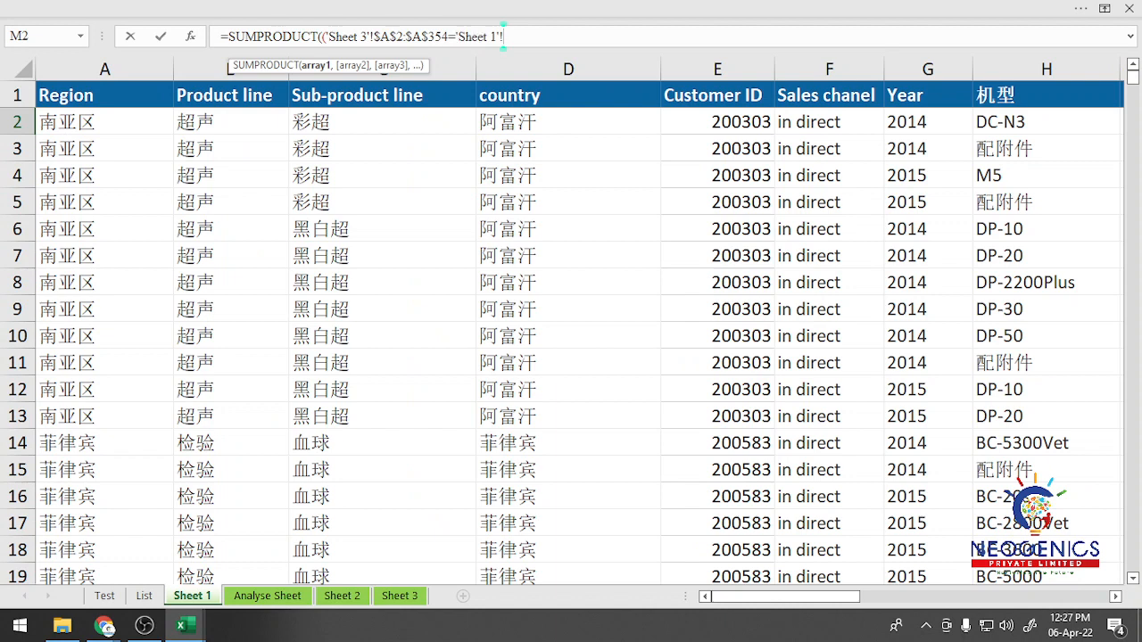
{"action": "left_click", "coordinate": [382, 122]}
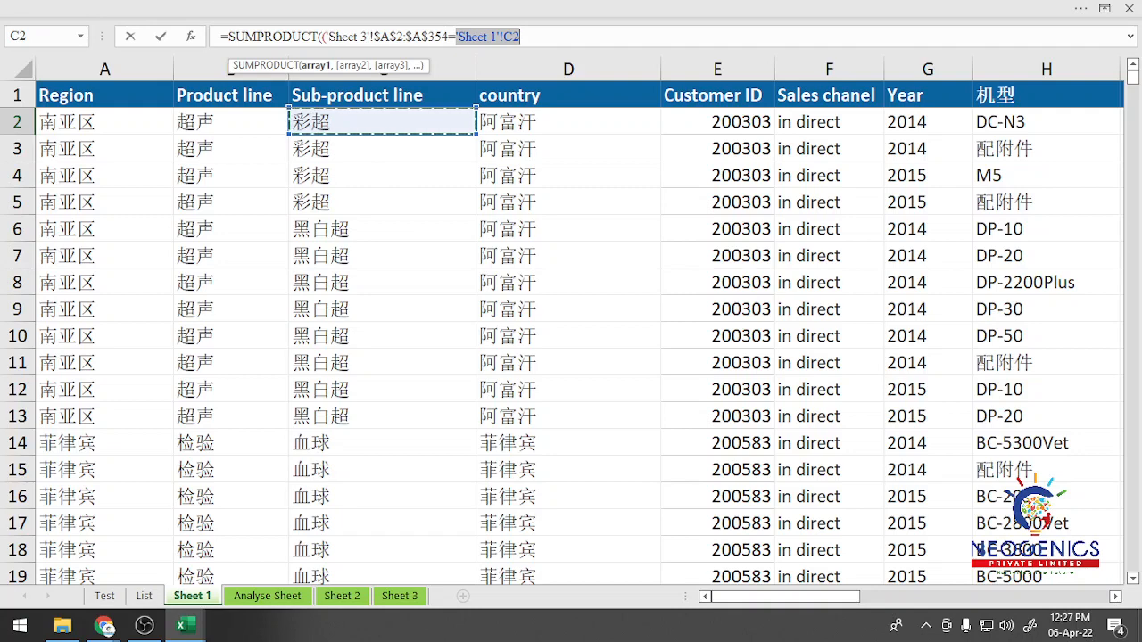
{"action": "type", "text": ")"}
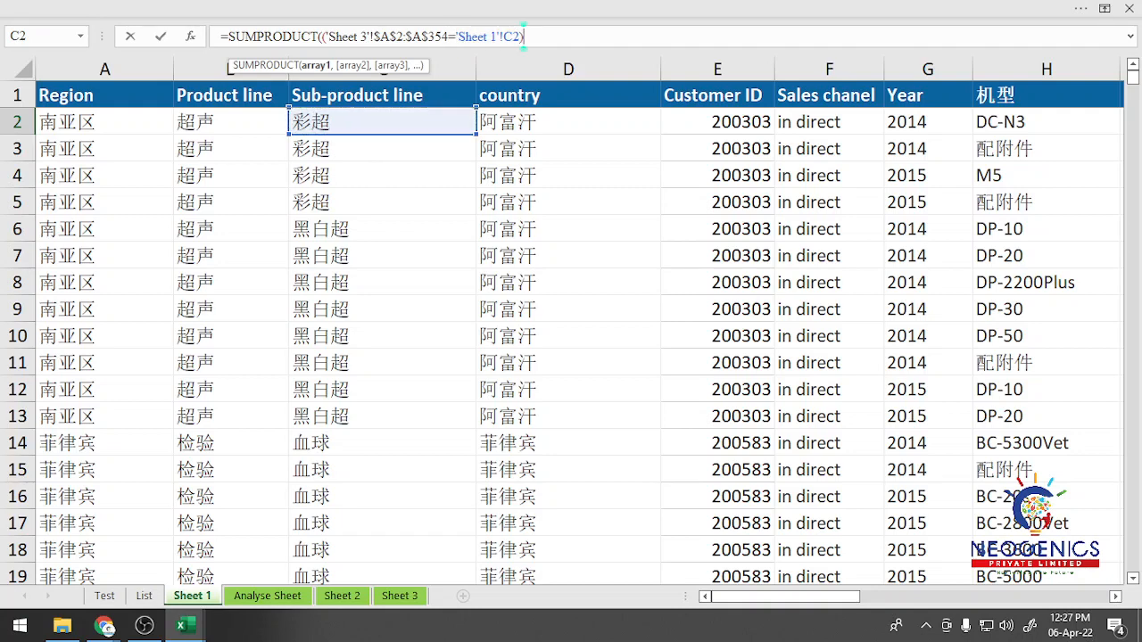
{"action": "type", "text": "*("}
Step: Multiply by a second criterion matching Sheet 3's customer ID range, locked as $C$2:$C$354, to Sheet 1's K2
{"action": "left_click", "coordinate": [399, 595]}
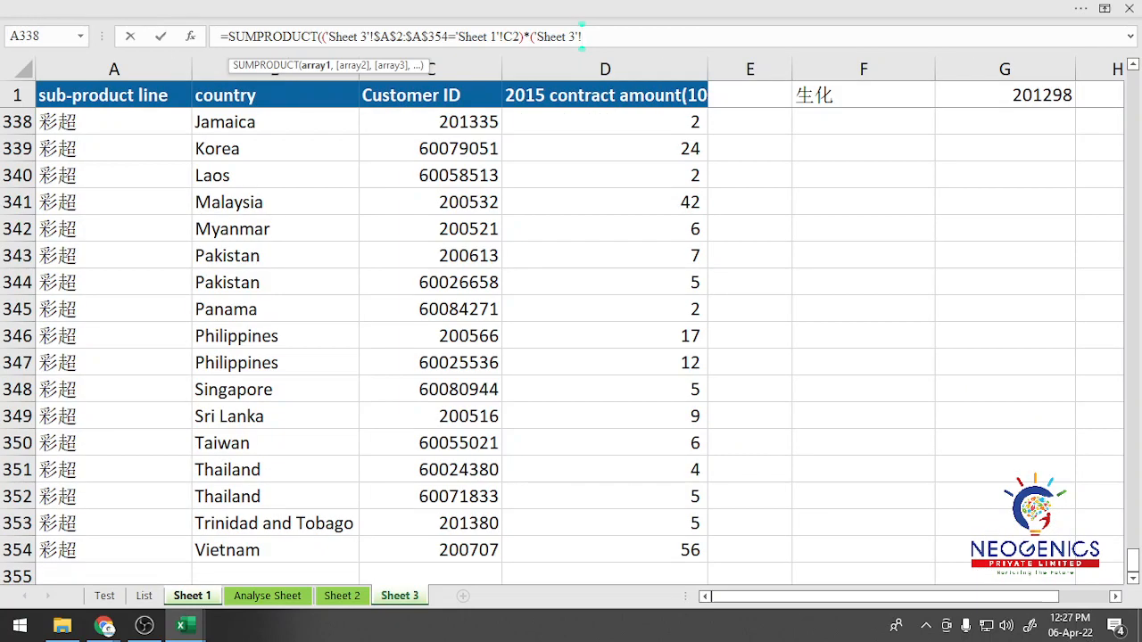
{"action": "type", "text": "C2"}
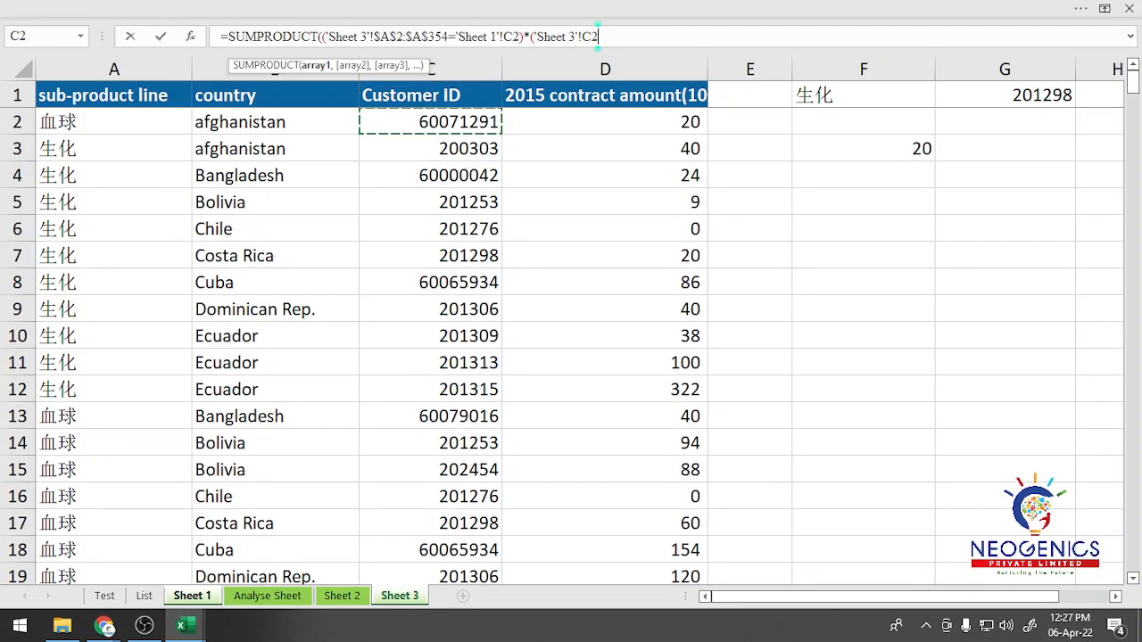
{"action": "key", "text": "ctrl+shift+Down"}
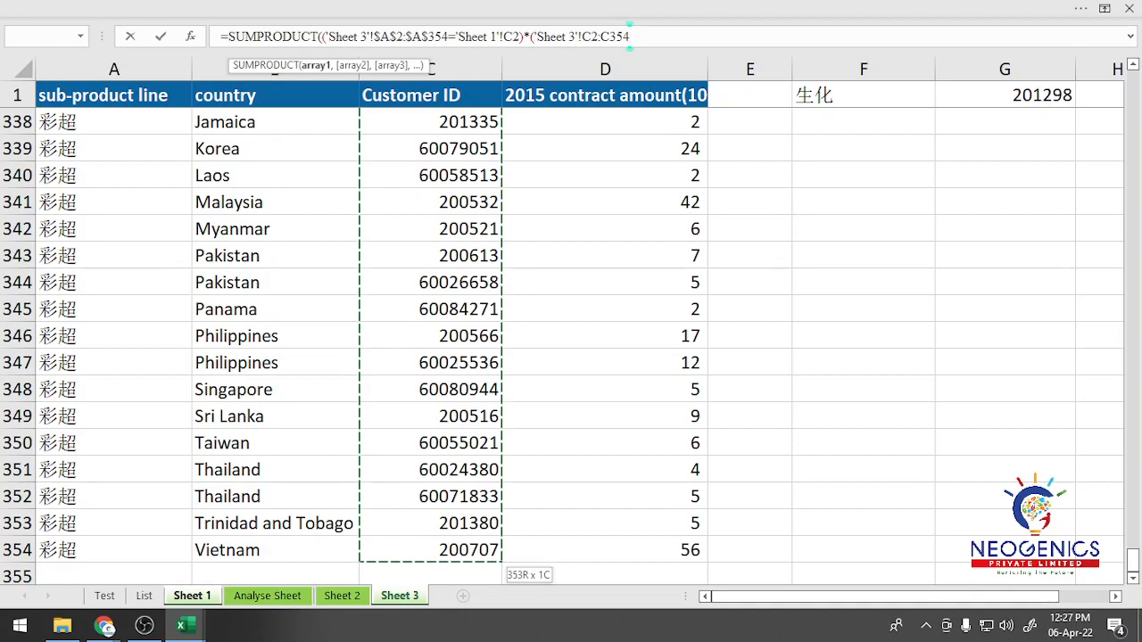
{"action": "key", "text": "F4"}
{"action": "type", "text": "="}
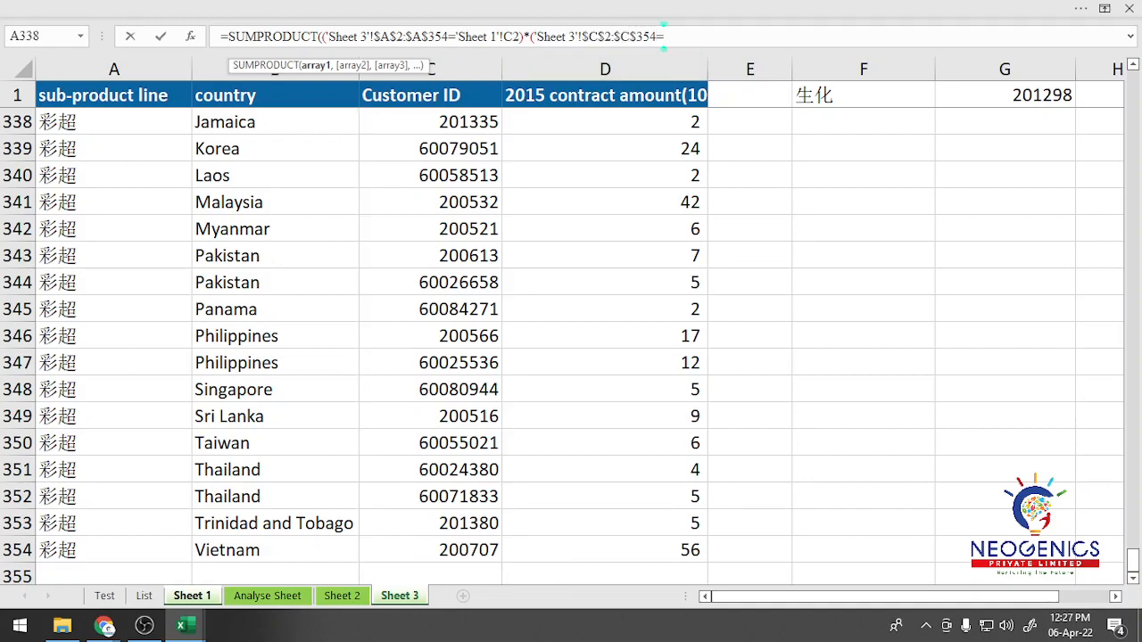
{"action": "left_click", "coordinate": [192, 595]}
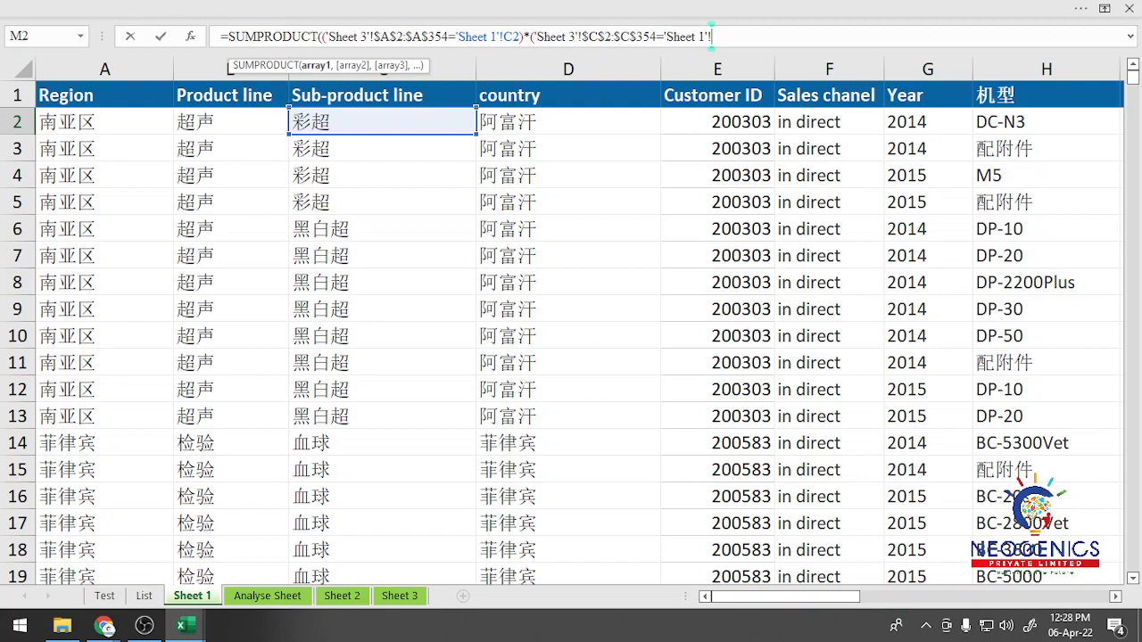
{"action": "scroll", "coordinate": [578, 339], "scroll_direction": "right", "scroll_amount": 3}
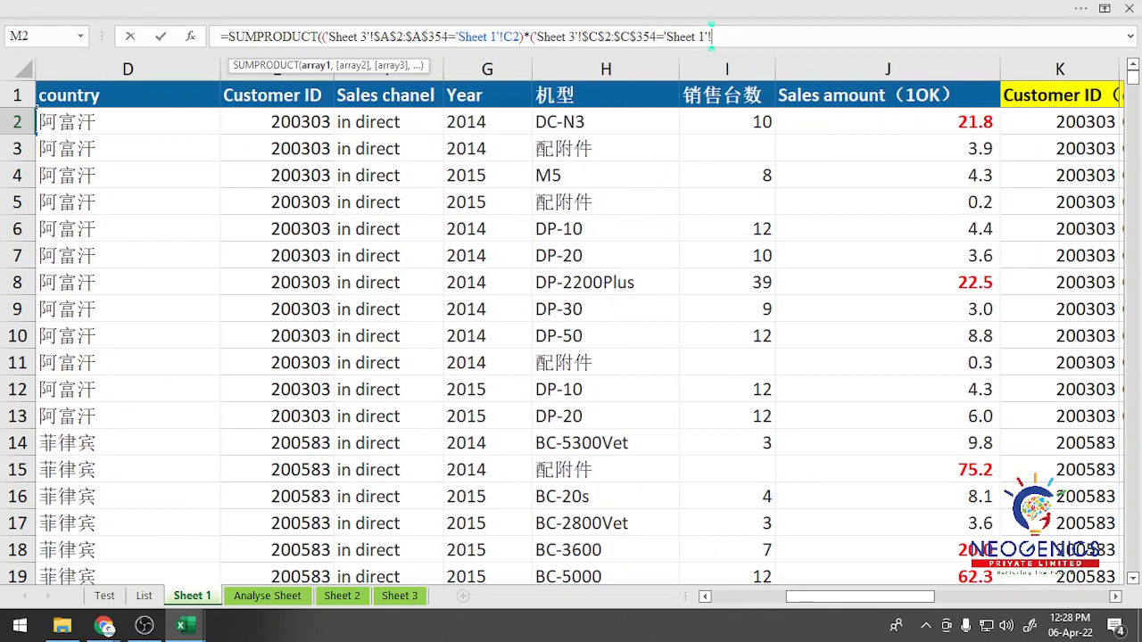
{"action": "scroll", "coordinate": [579, 339], "scroll_direction": "right", "scroll_amount": 1}
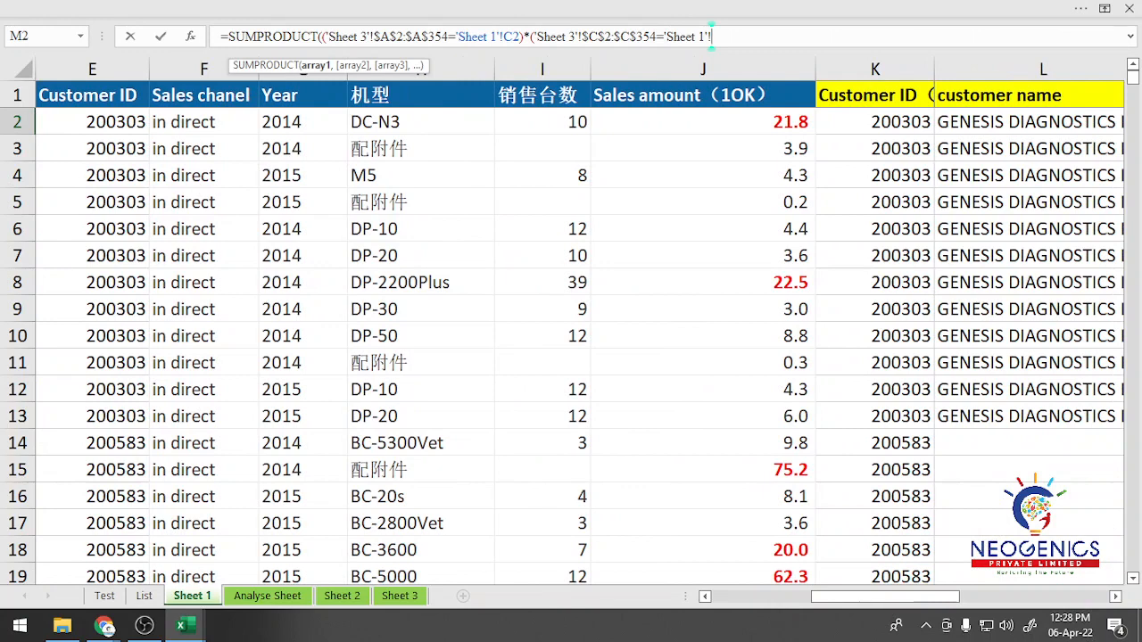
{"action": "left_click", "coordinate": [874, 121]}
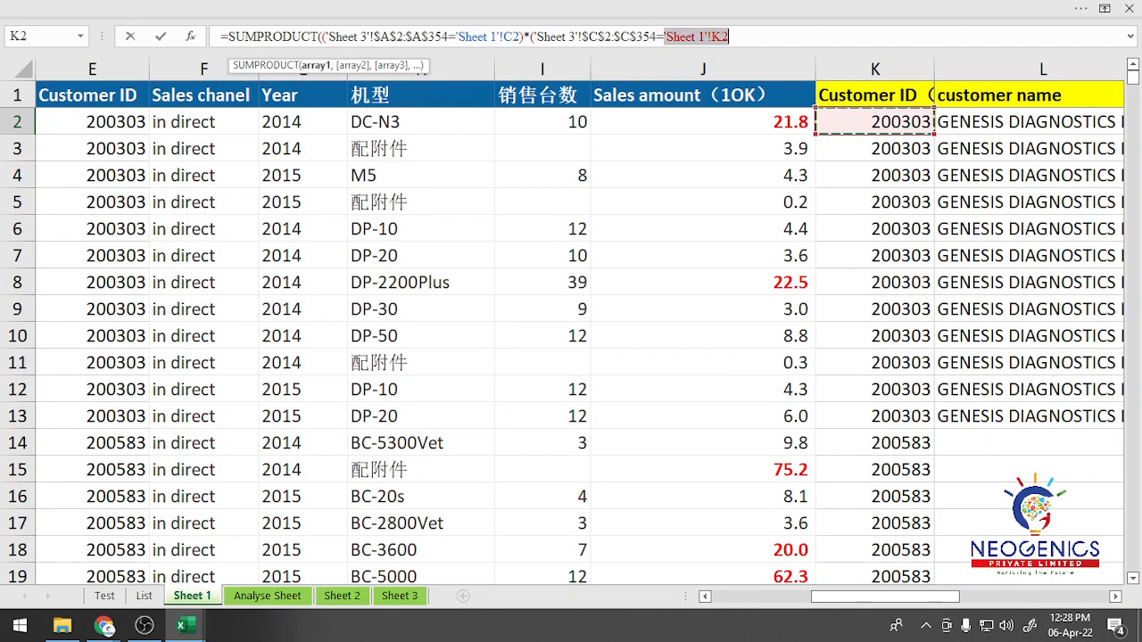
{"action": "type", "text": ")"}
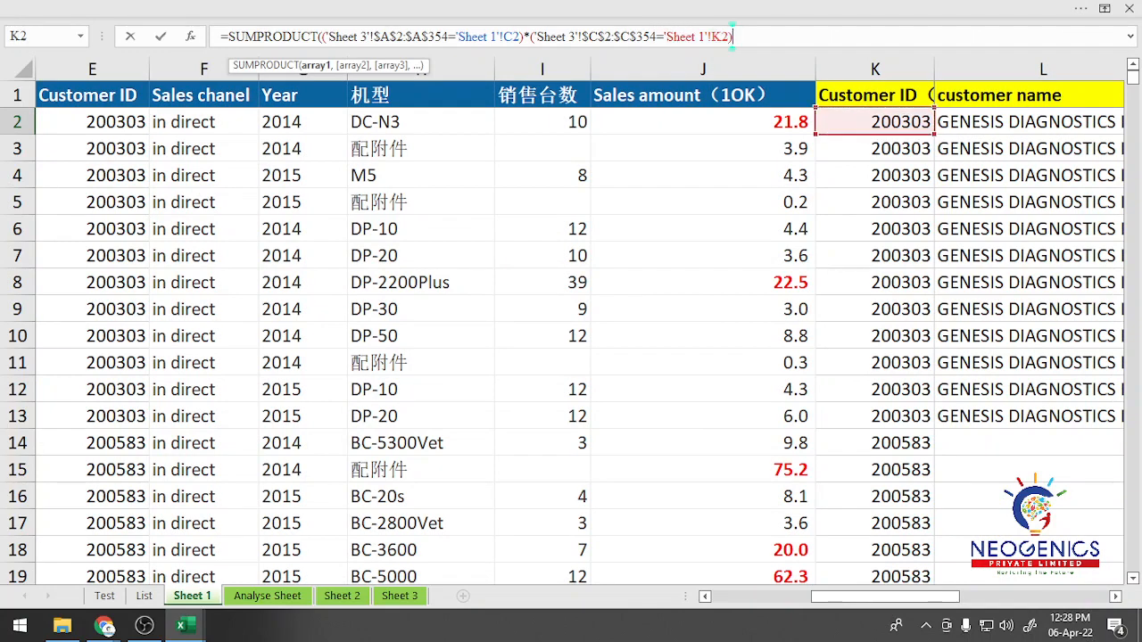
{"action": "type", "text": ","}
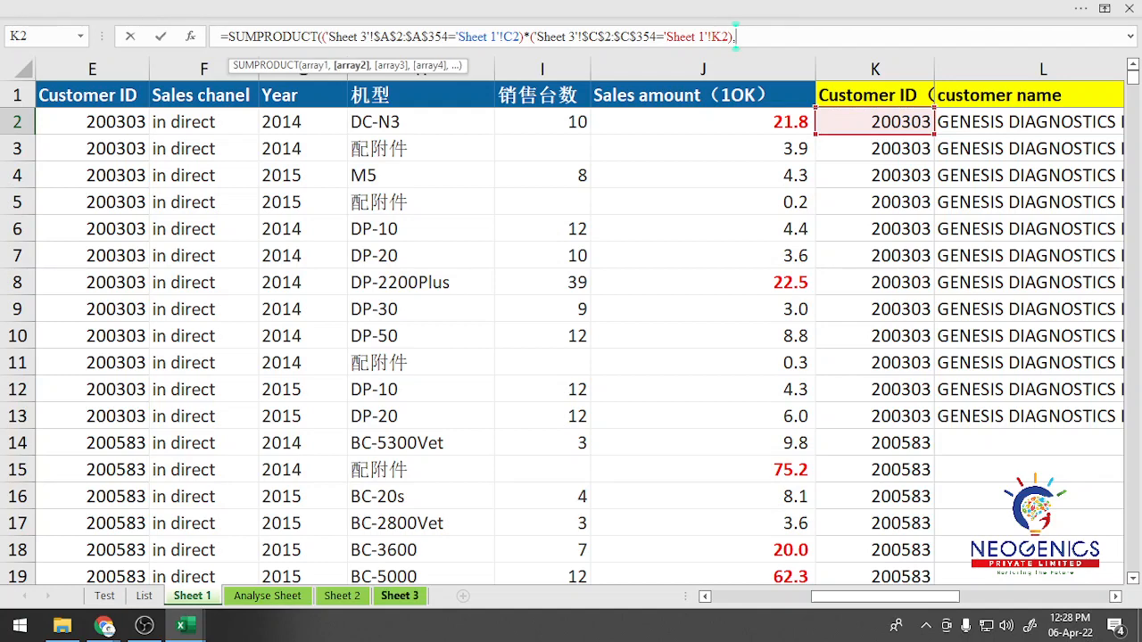
Step: Add Sheet 3's contract amounts, locked as $D$2:$D$354, as the second array and complete the SUMPRODUCT formula in M2
{"action": "left_click", "coordinate": [400, 596]}
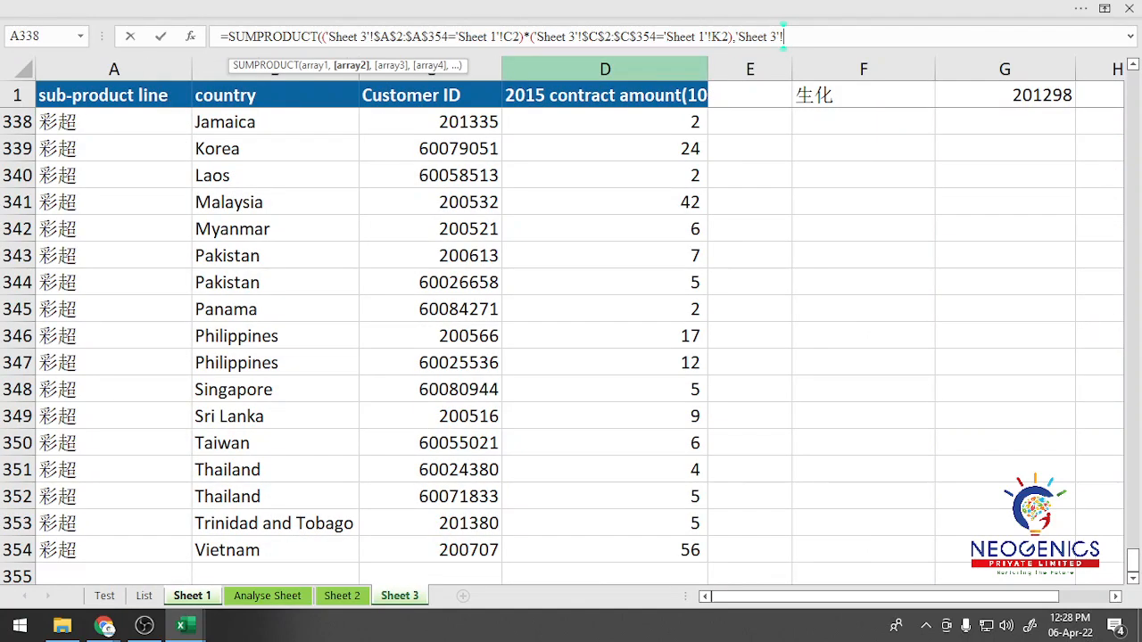
{"action": "left_click", "coordinate": [605, 96]}
{"action": "key", "text": "Down"}
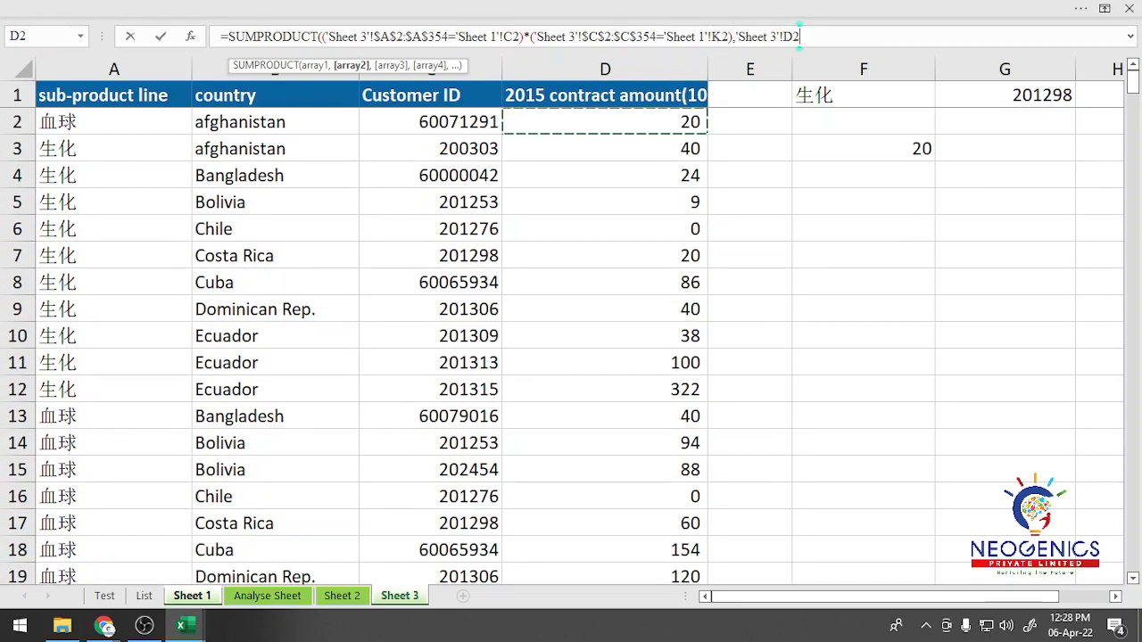
{"action": "key", "text": "ctrl+shift+Down"}
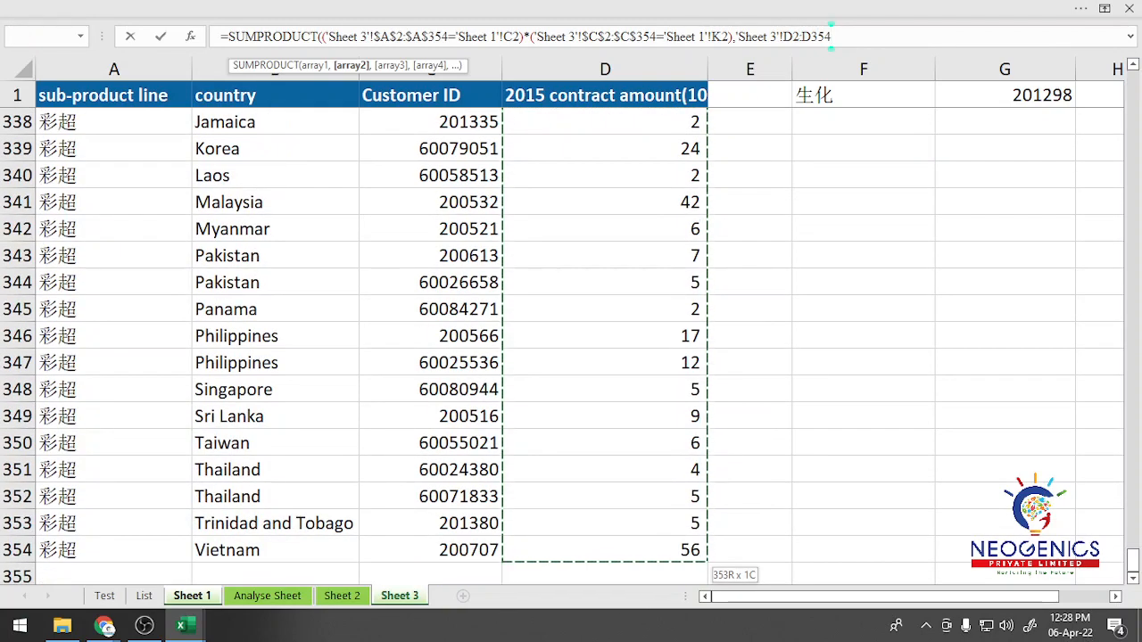
{"action": "key", "text": "F4"}
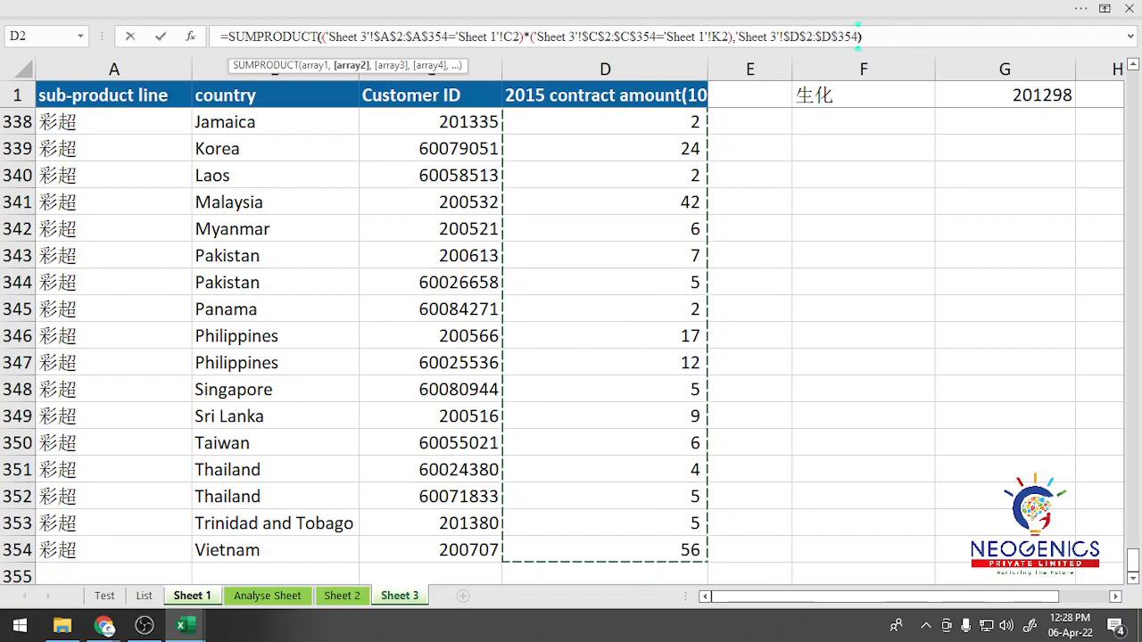
{"action": "type", "text": ")"}
{"action": "key", "text": "Return"}
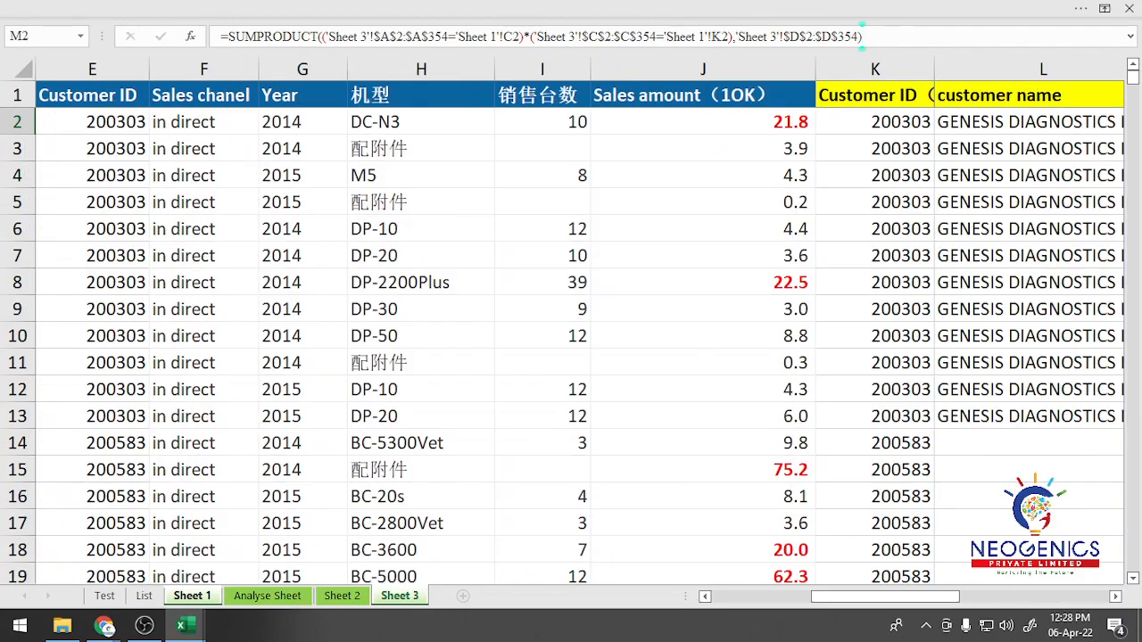
{"action": "key", "text": "Up"}
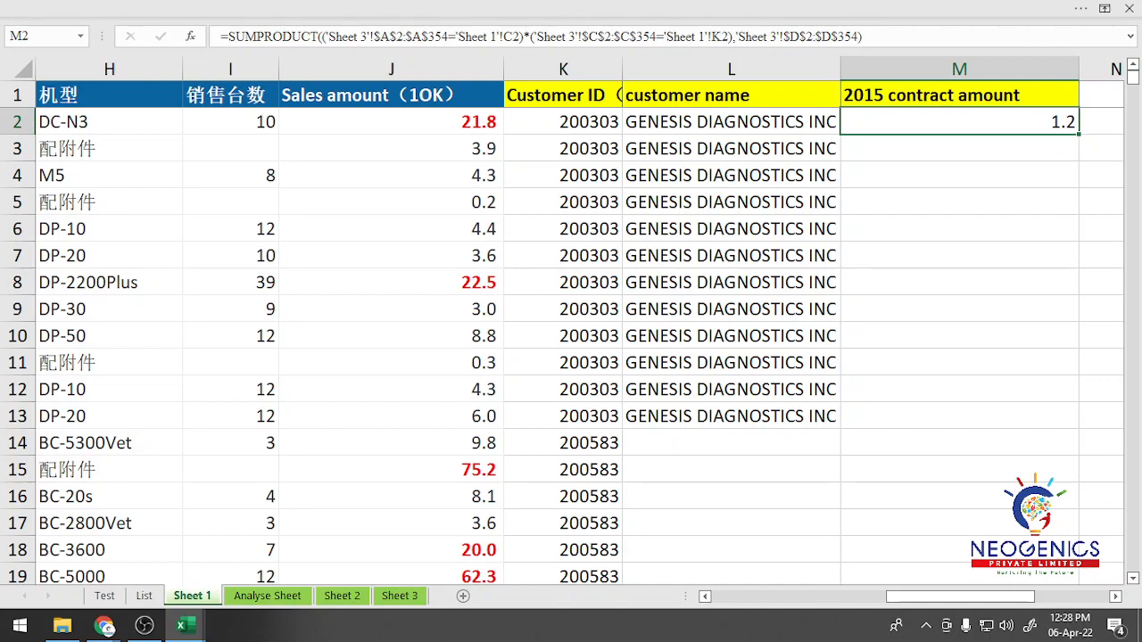
Step: Examine the 2015 contract amounts on Sheet 3, stopping at Cuba's amount in D79
{"action": "left_click", "coordinate": [399, 596]}
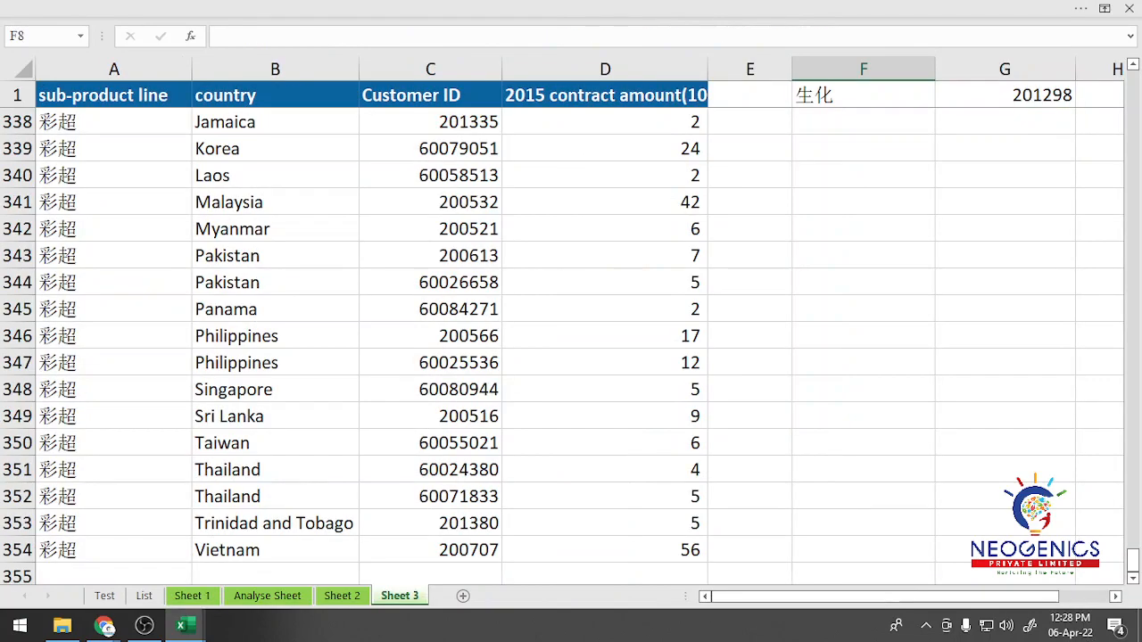
{"action": "scroll", "coordinate": [571, 340], "scroll_direction": "down", "scroll_amount": 4}
{"action": "scroll", "coordinate": [571, 340], "scroll_direction": "up", "scroll_amount": 13}
{"action": "scroll", "coordinate": [571, 340], "scroll_direction": "up", "scroll_amount": 20}
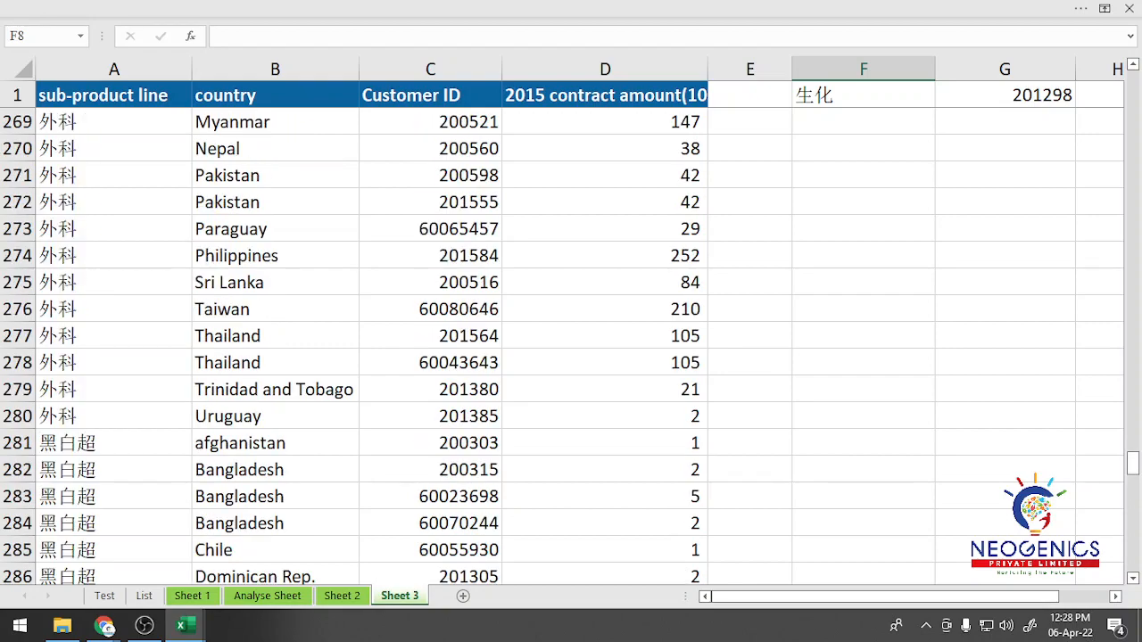
{"action": "scroll", "coordinate": [571, 339], "scroll_direction": "up", "scroll_amount": 20}
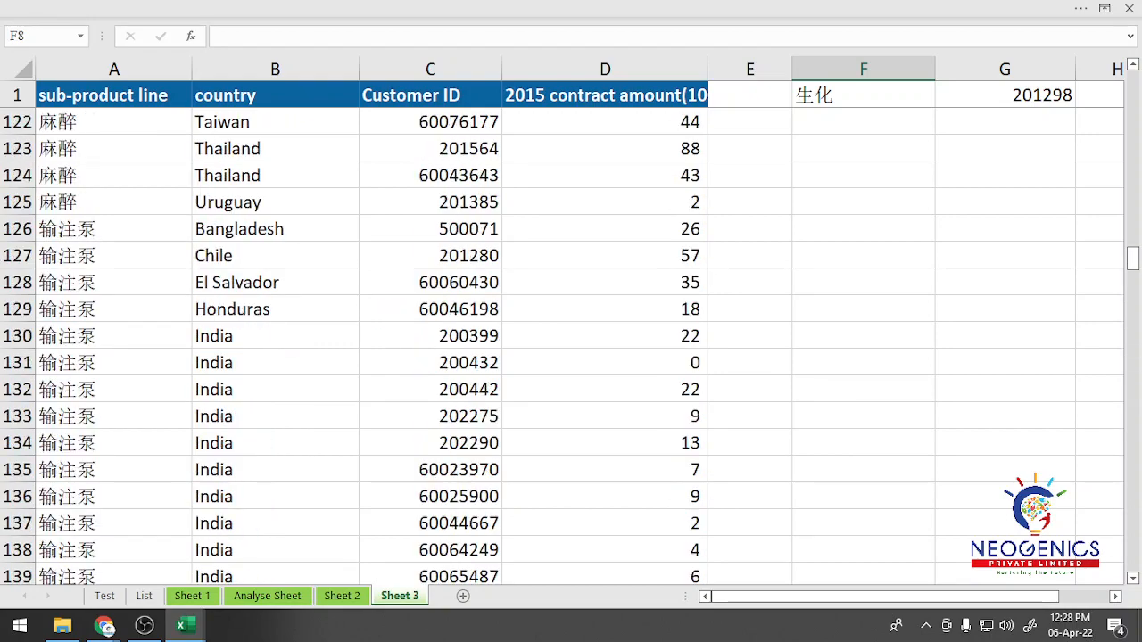
{"action": "left_click", "coordinate": [605, 175]}
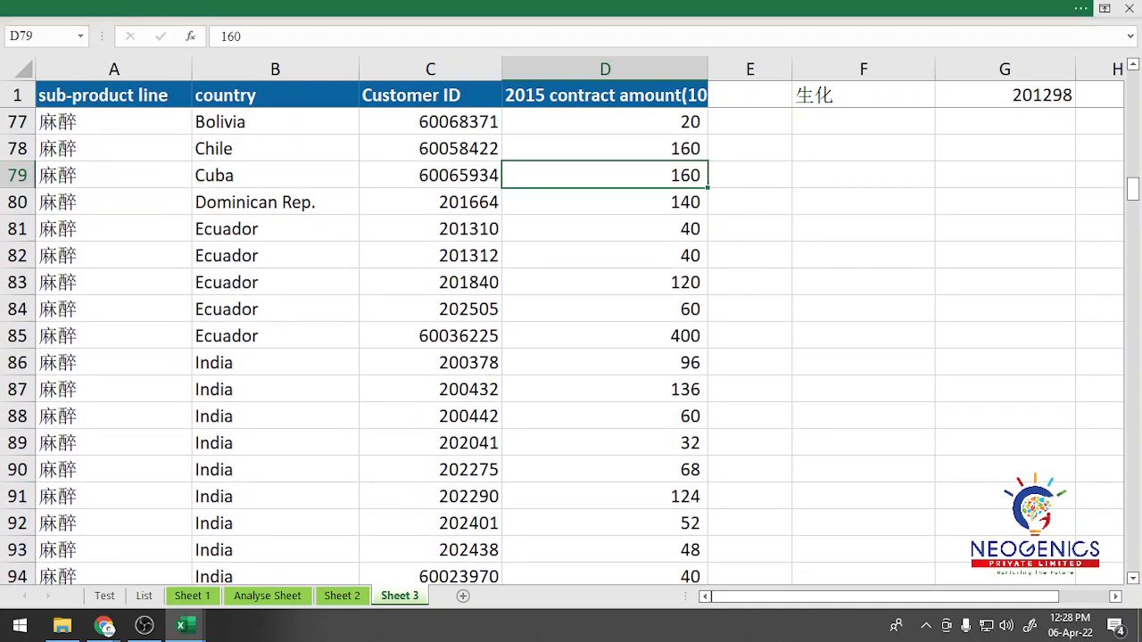
Step: Restore the full ribbon with its tabs and commands and bring up the Home commands
{"action": "left_click", "coordinate": [1105, 8]}
{"action": "left_click", "coordinate": [1033, 43]}
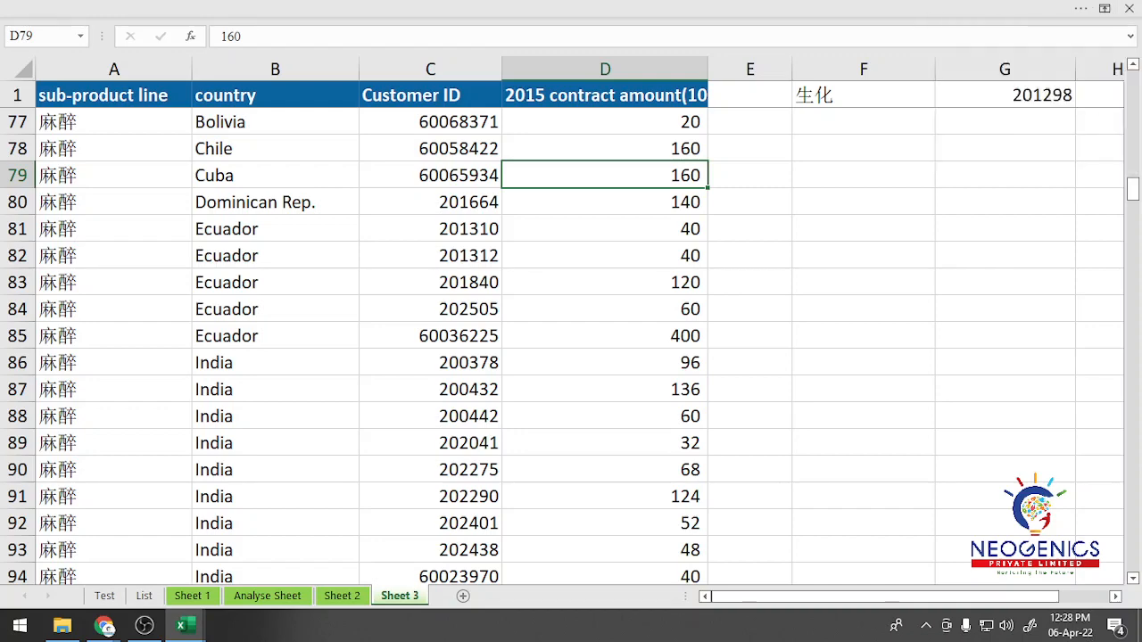
{"action": "left_click", "coordinate": [1105, 8]}
{"action": "left_click", "coordinate": [1034, 129]}
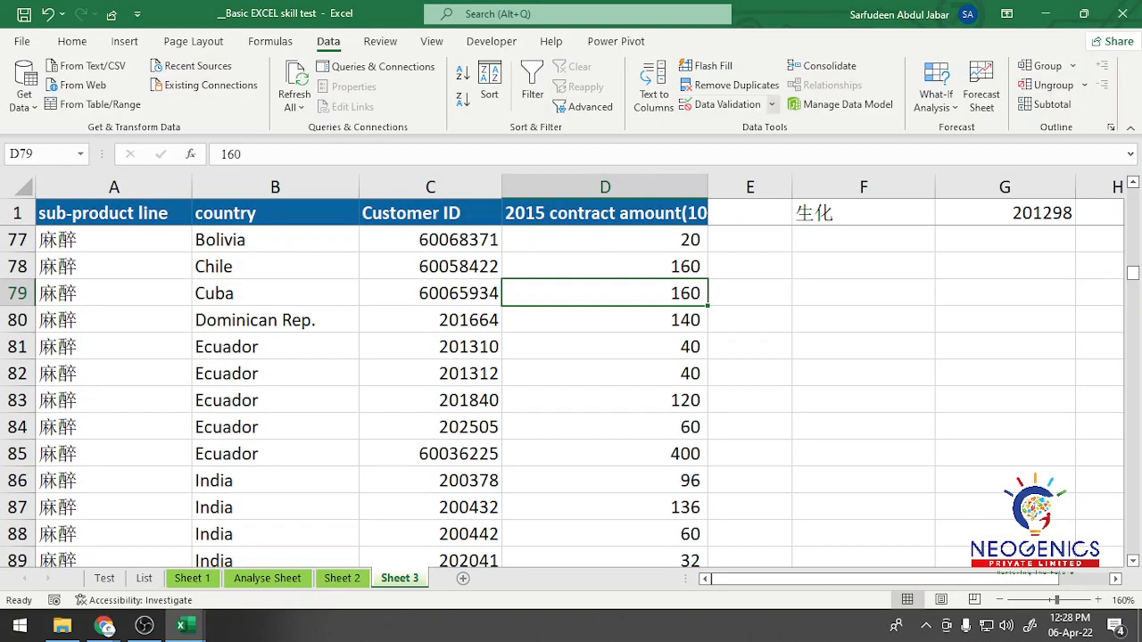
{"action": "left_click", "coordinate": [72, 42]}
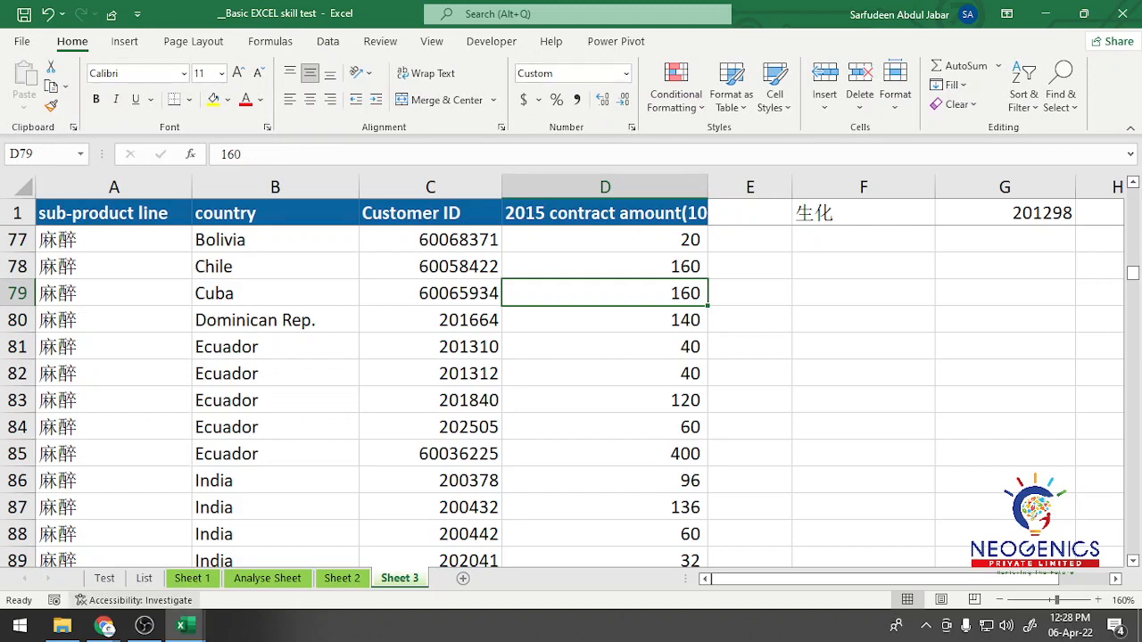
Step: Compare Sheet 1's M2 result with Sheet 3's contract amounts and inspect the number format of D79
{"action": "left_click", "coordinate": [192, 578]}
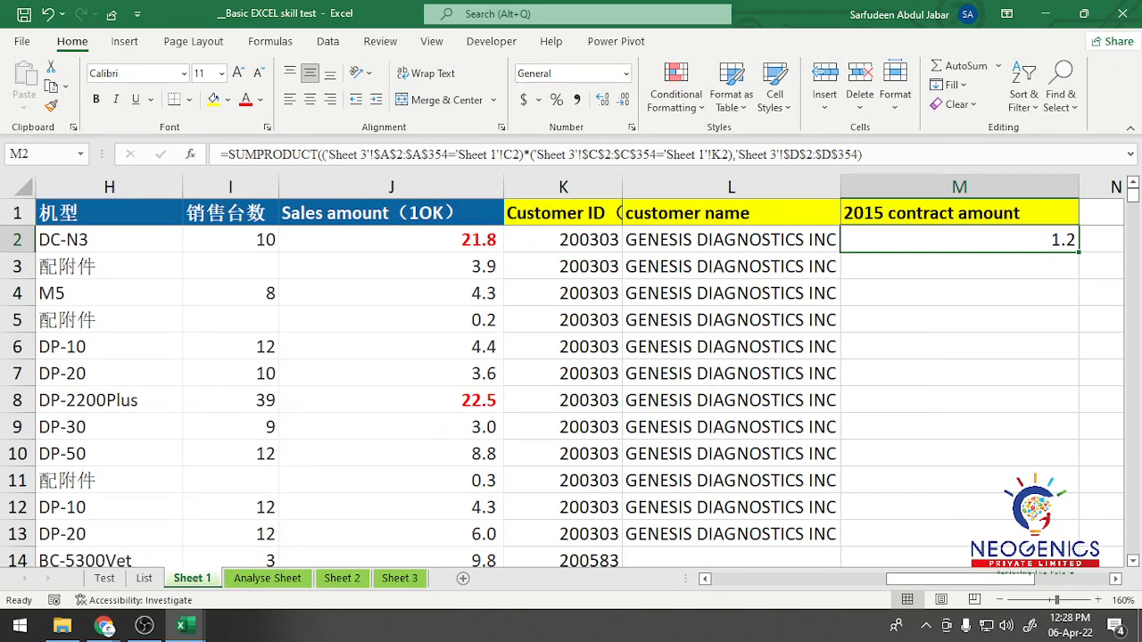
{"action": "left_click", "coordinate": [400, 578]}
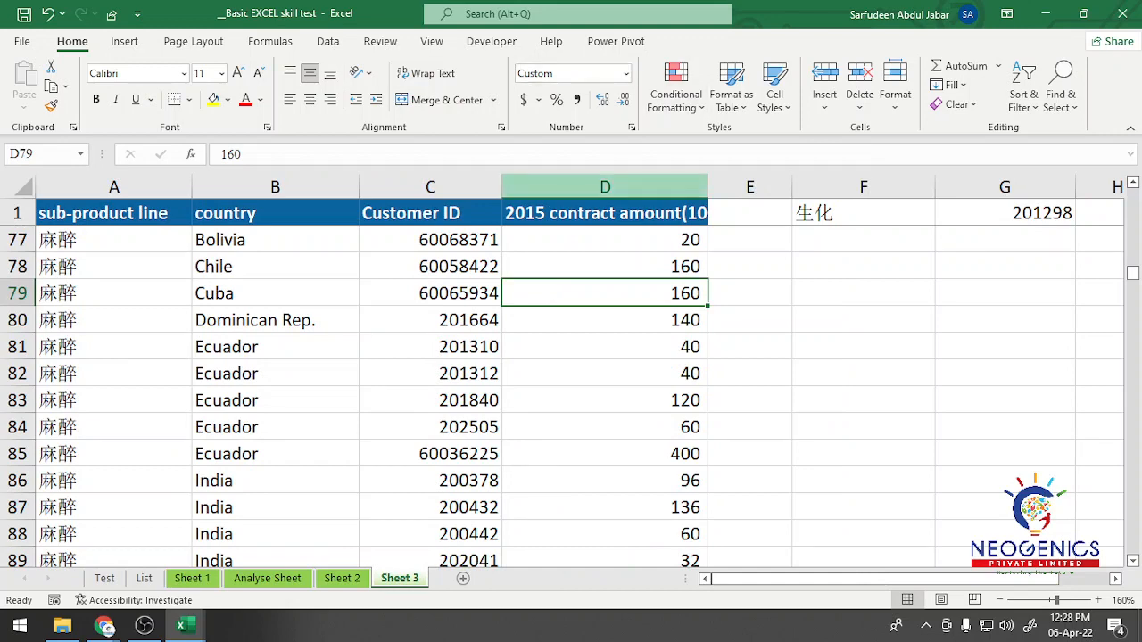
{"action": "key", "text": "ctrl+1"}
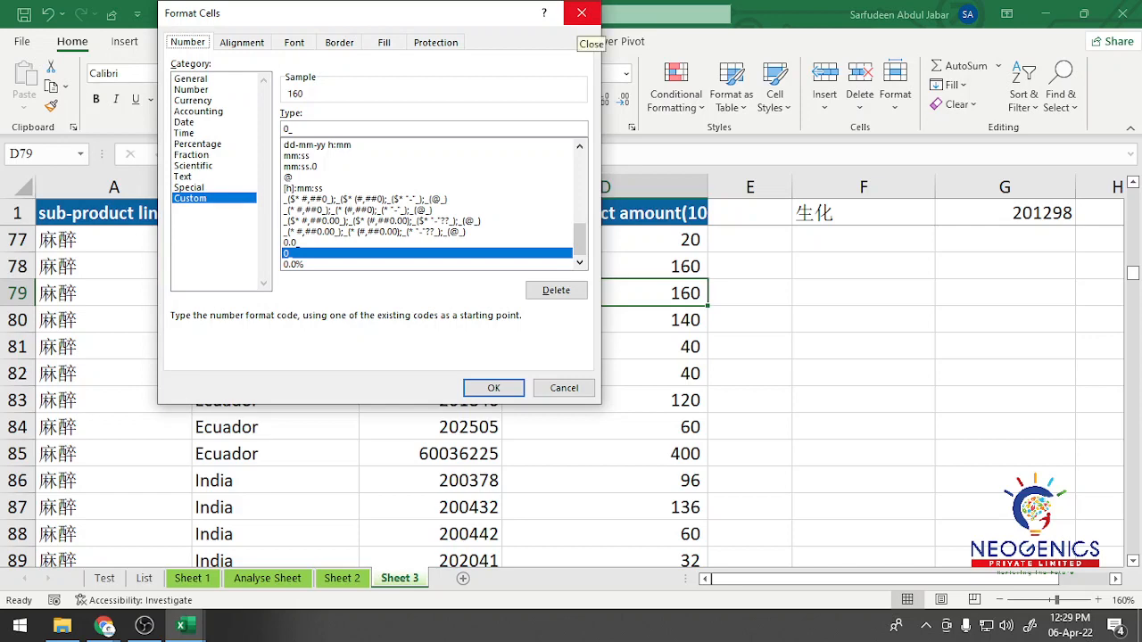
{"action": "left_click", "coordinate": [580, 14]}
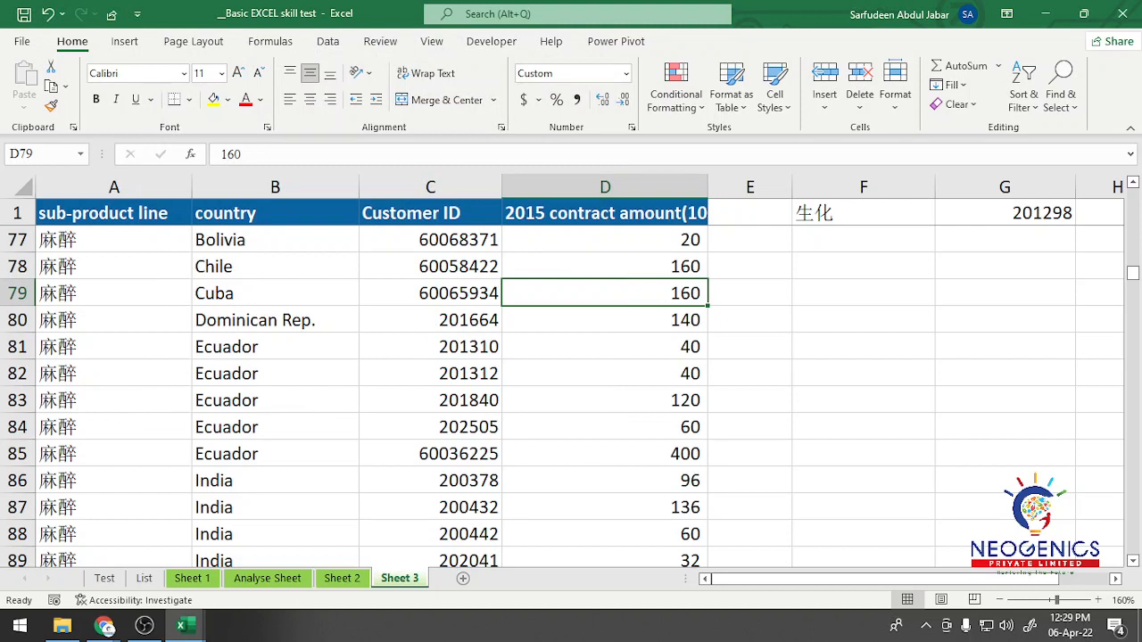
{"action": "left_click", "coordinate": [605, 347]}
{"action": "left_click", "coordinate": [605, 266]}
{"action": "left_click", "coordinate": [605, 320]}
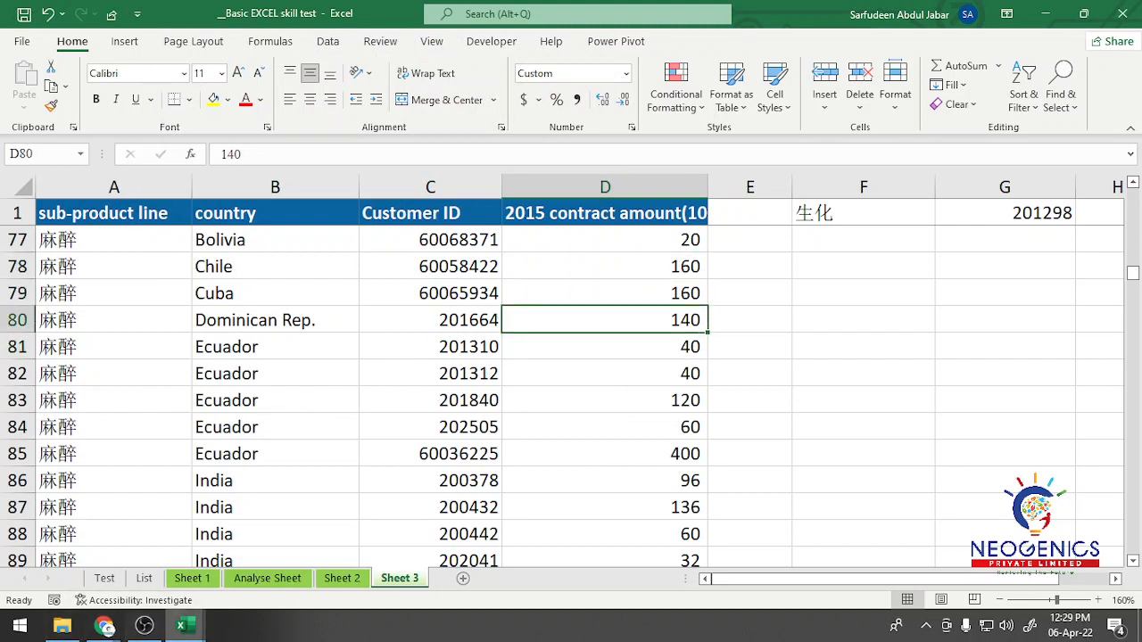
Step: Fill the SUMPRODUCT formula from Sheet 1's M2 down the whole 2015 contract amount column and review the filled rows
{"action": "left_click", "coordinate": [192, 579]}
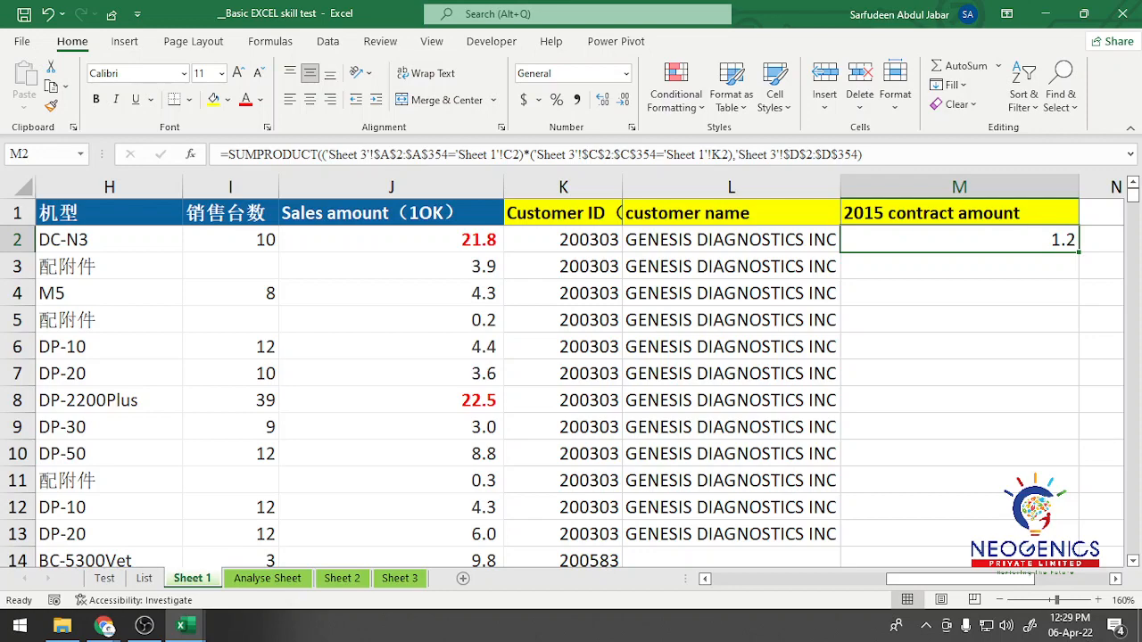
{"action": "double_click", "coordinate": [1079, 252]}
{"action": "scroll", "coordinate": [1078, 253], "scroll_direction": "down", "scroll_amount": 5}
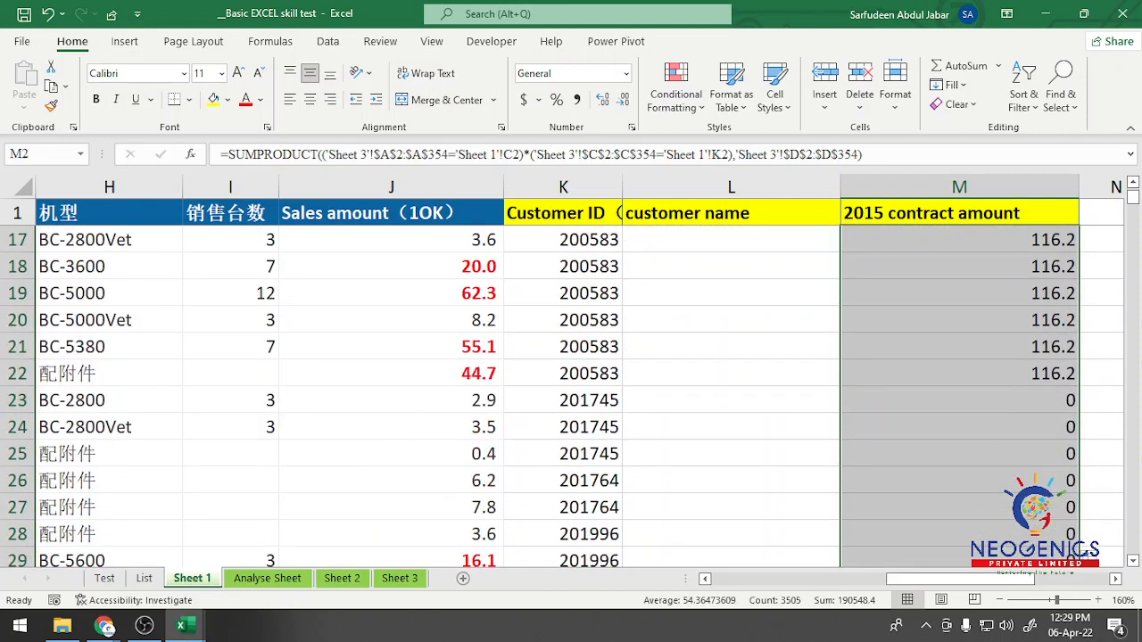
{"action": "scroll", "coordinate": [571, 397], "scroll_direction": "down", "scroll_amount": 20}
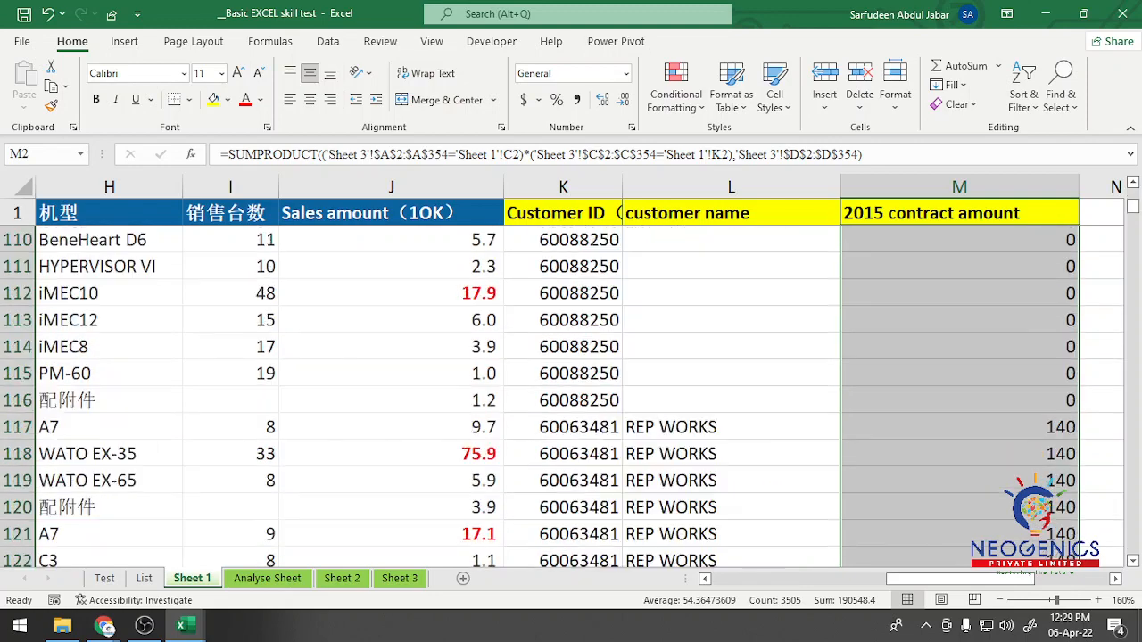
{"action": "scroll", "coordinate": [571, 397], "scroll_direction": "down", "scroll_amount": 20}
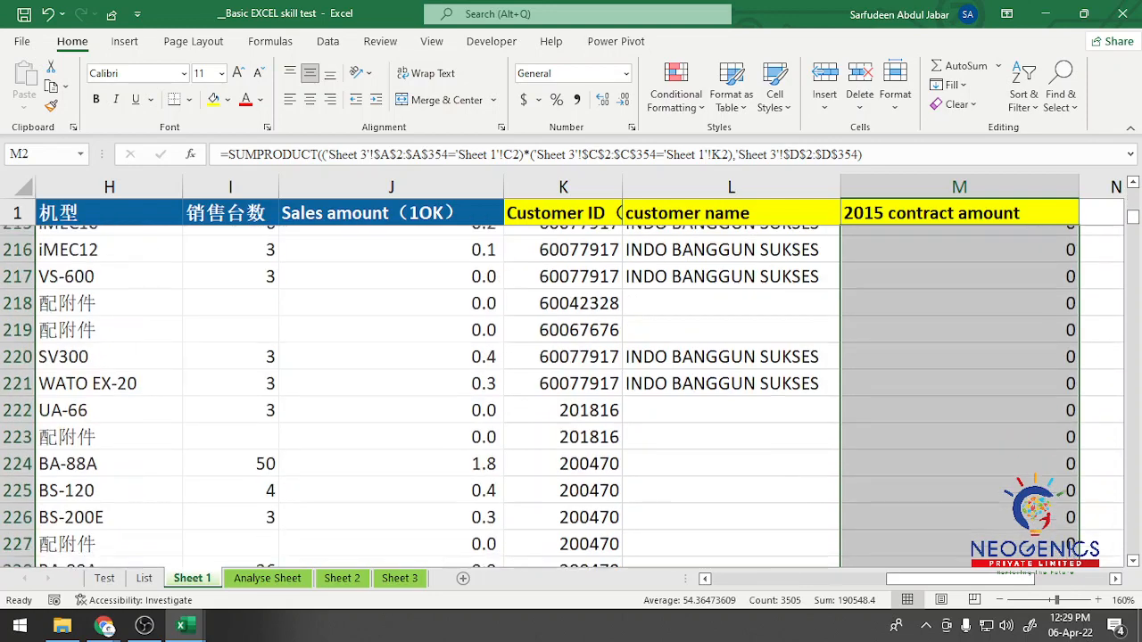
{"action": "scroll", "coordinate": [572, 397], "scroll_direction": "down", "scroll_amount": 20}
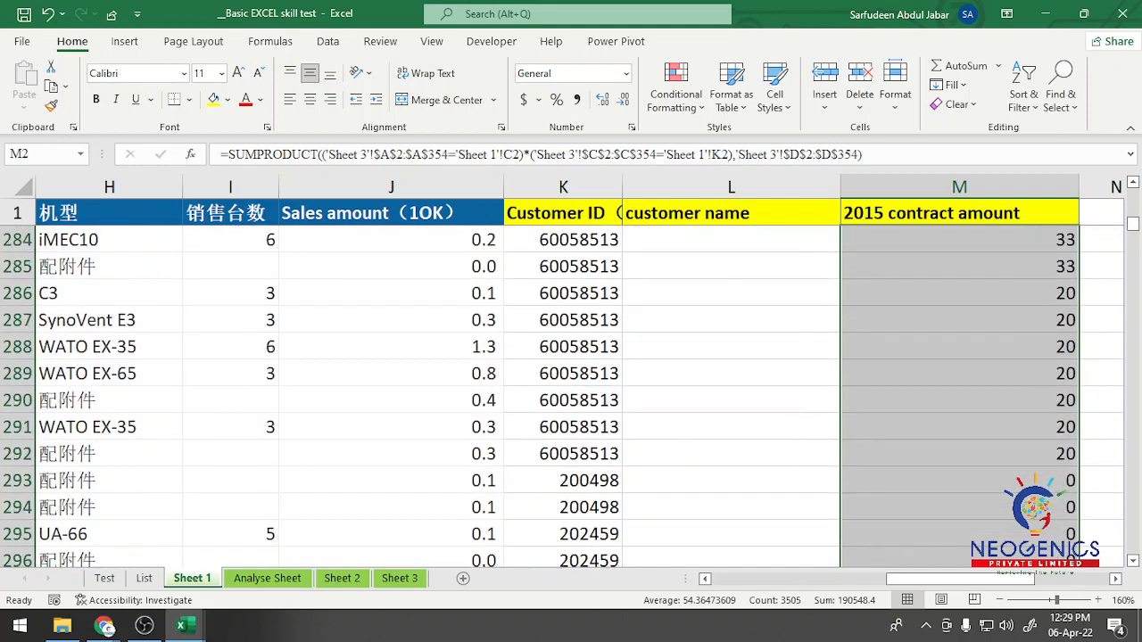
{"action": "scroll", "coordinate": [571, 397], "scroll_direction": "up", "scroll_amount": 20}
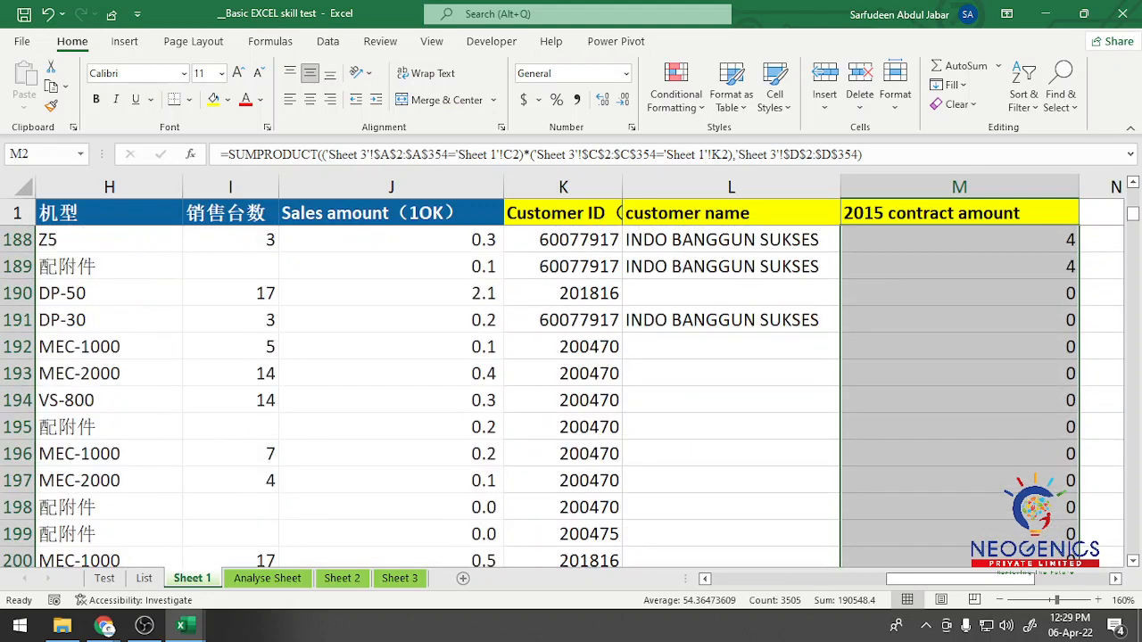
Step: Try to apply the custom number format 0_ to the filled 2015 contract amount column
{"action": "key", "text": "ctrl+1"}
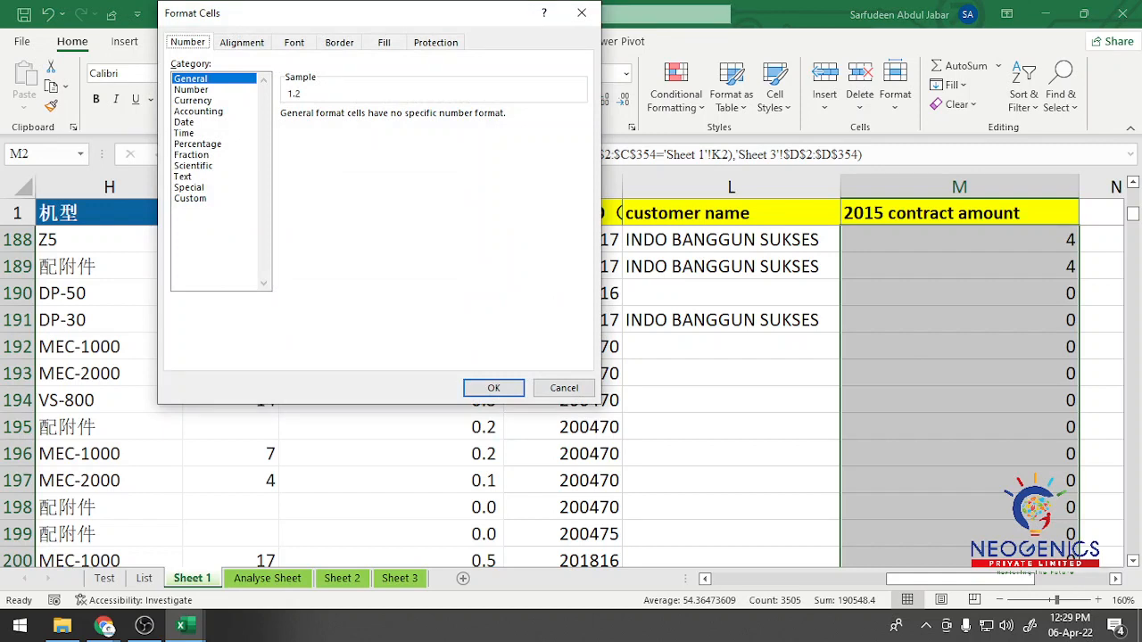
{"action": "left_click", "coordinate": [191, 199]}
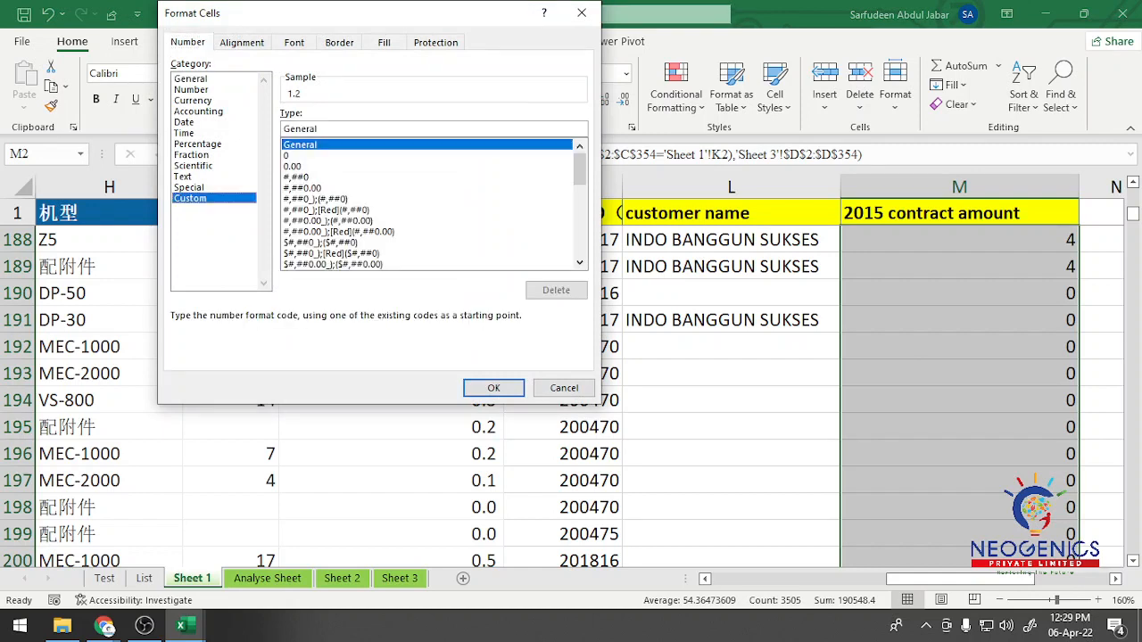
{"action": "double_click", "coordinate": [299, 128]}
{"action": "type", "text": "0"}
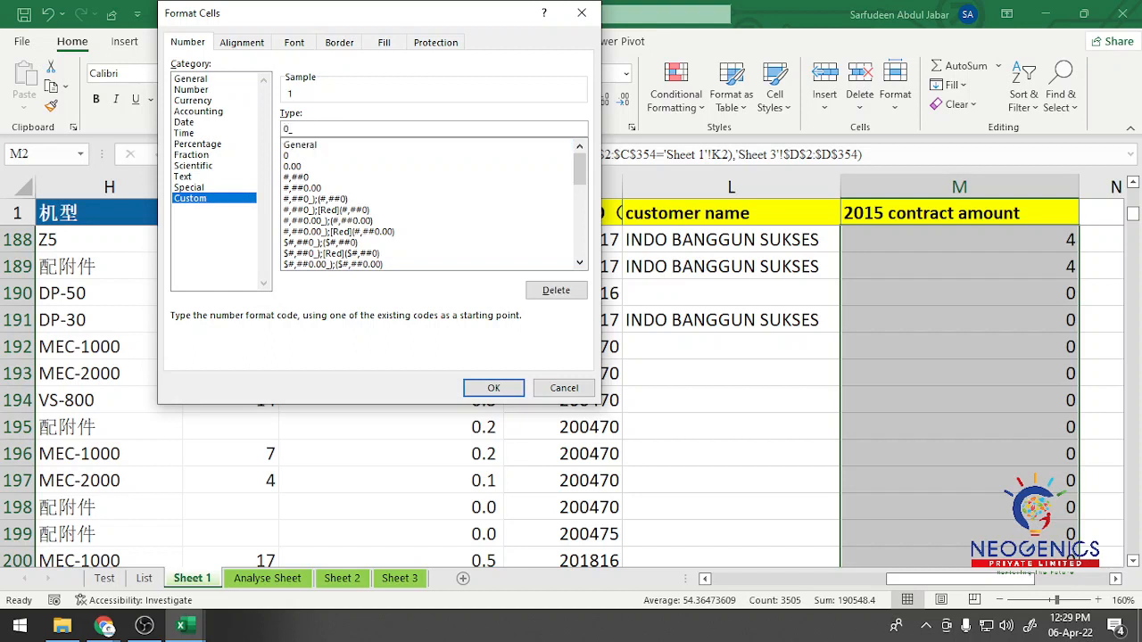
{"action": "type", "text": "_"}
{"action": "left_click", "coordinate": [493, 388]}
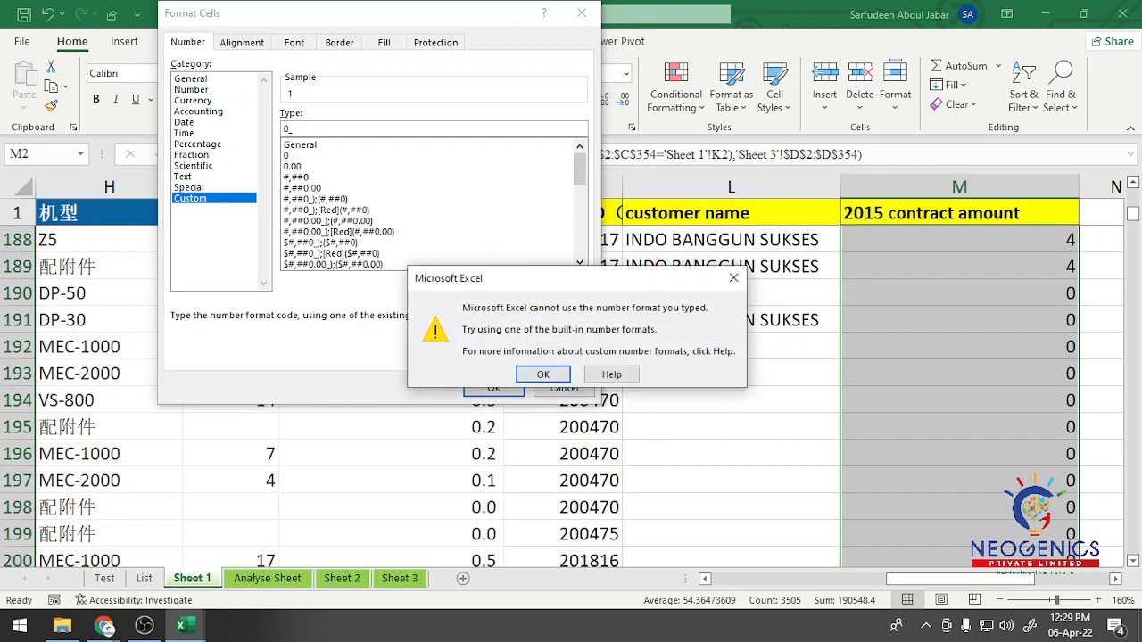
{"action": "key", "text": "Return"}
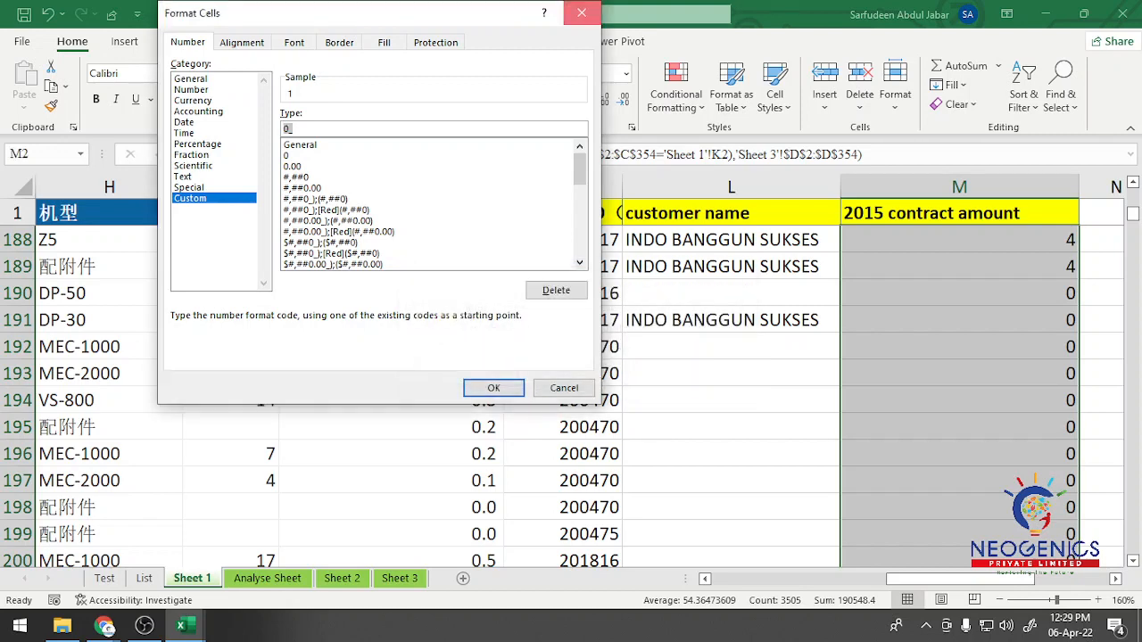
{"action": "left_click", "coordinate": [582, 13]}
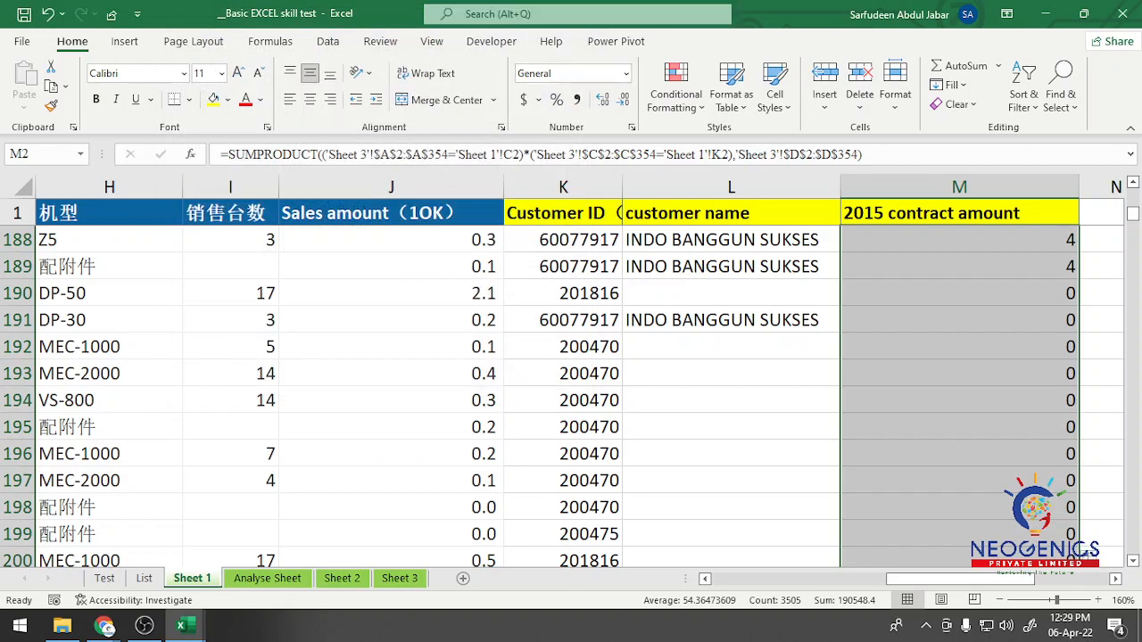
Step: Check the filled formulas and amounts in column M's first rows, from M2 to M12, against Sheet 3
{"action": "scroll", "coordinate": [571, 397], "scroll_direction": "down", "scroll_amount": 1}
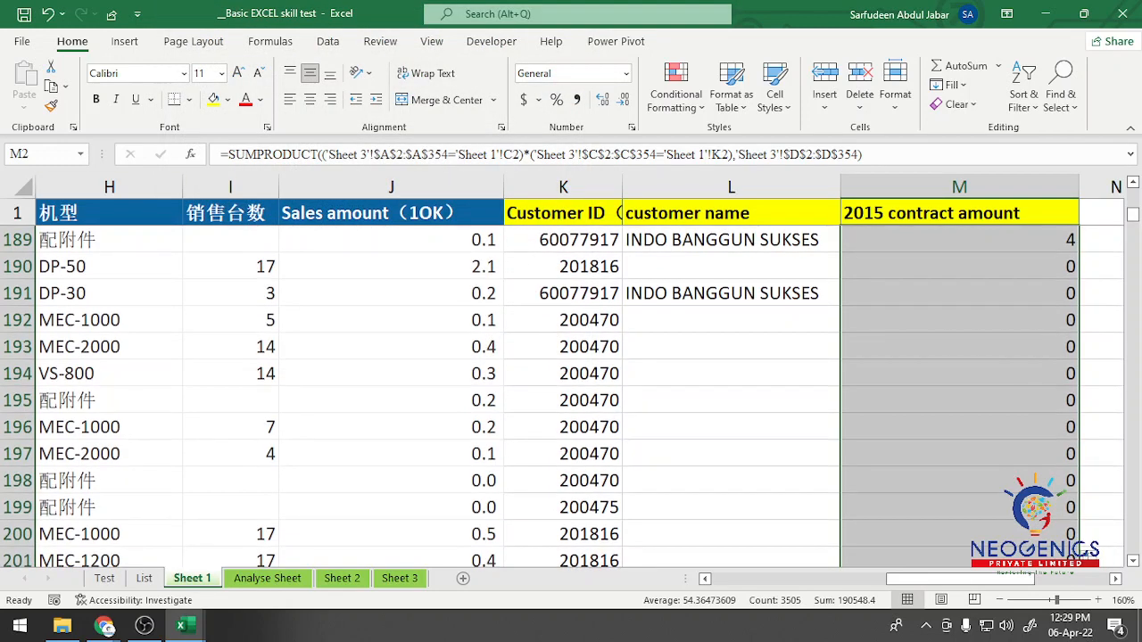
{"action": "left_click_drag", "start_coordinate": [1132, 215], "coordinate": [1133, 193]}
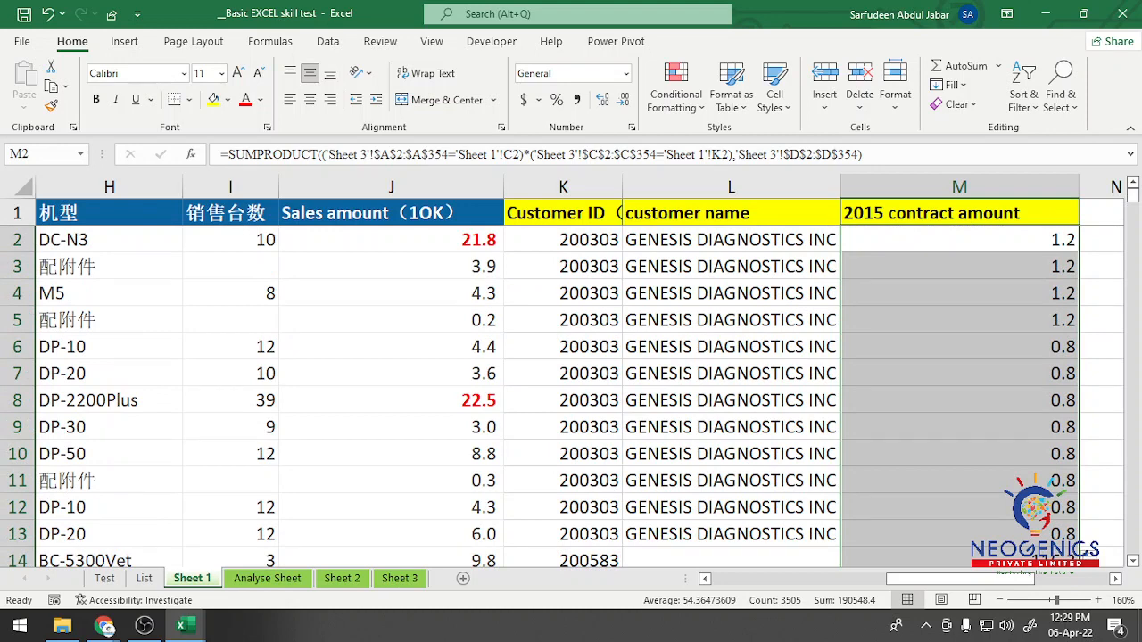
{"action": "left_click", "coordinate": [959, 240]}
{"action": "key", "text": "Down"}
{"action": "key", "text": "Down"}
{"action": "key", "text": "Down"}
{"action": "key", "text": "Down"}
{"action": "key", "text": "Down"}
{"action": "key", "text": "Down"}
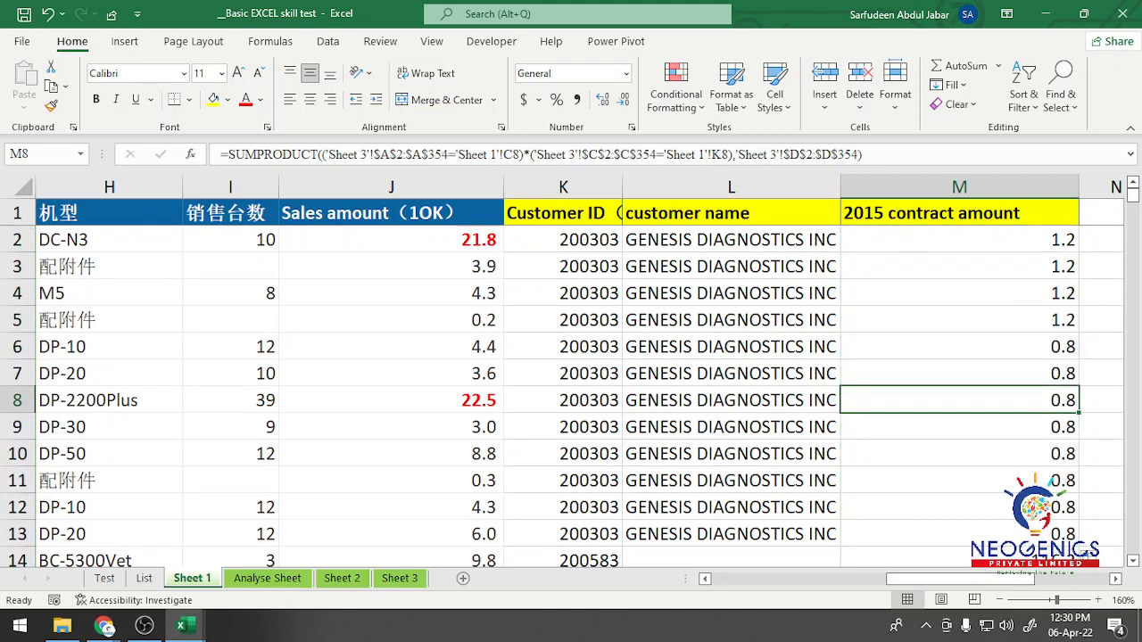
{"action": "key", "text": "Down"}
{"action": "key", "text": "Down"}
{"action": "key", "text": "Down"}
{"action": "key", "text": "Down"}
{"action": "left_click", "coordinate": [399, 578]}
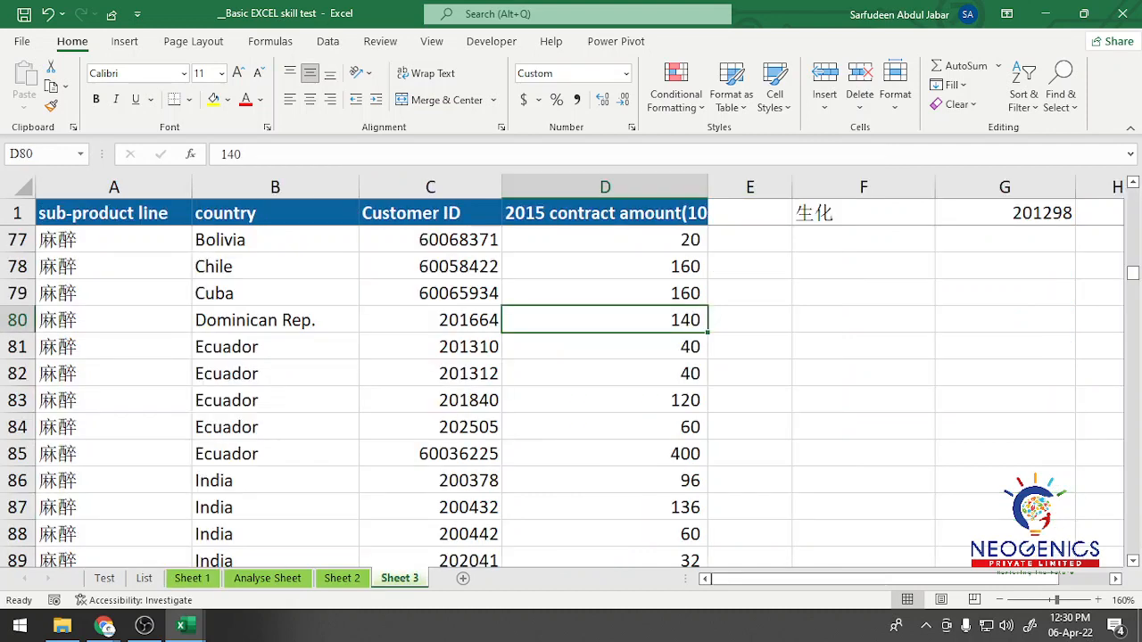
{"action": "left_click", "coordinate": [192, 579]}
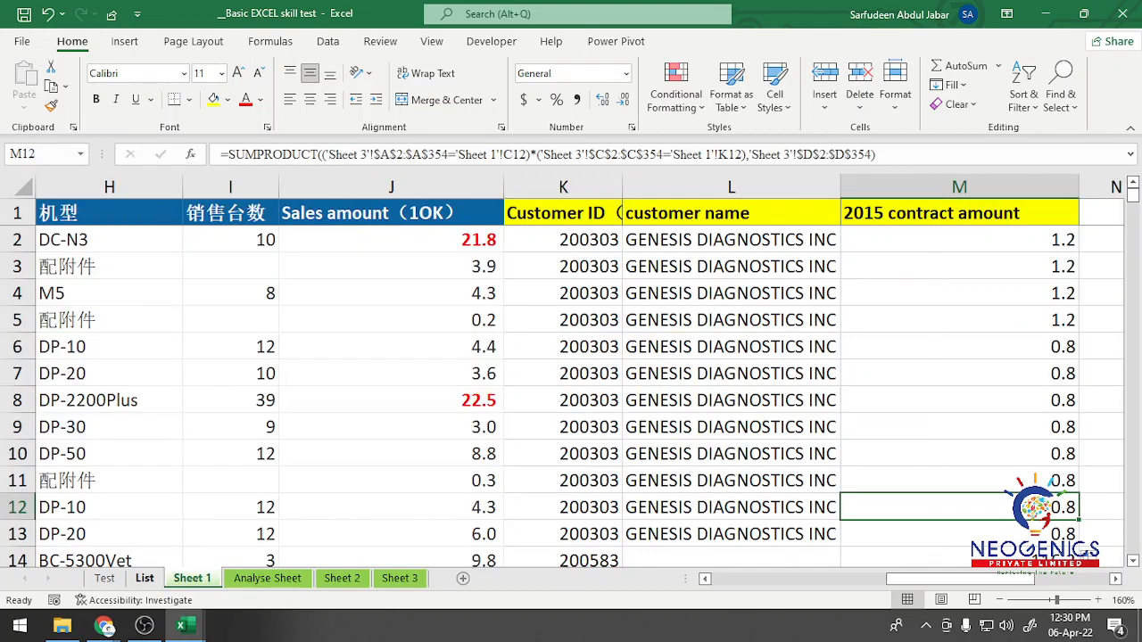
{"action": "left_click", "coordinate": [959, 267]}
{"action": "left_click", "coordinate": [960, 374]}
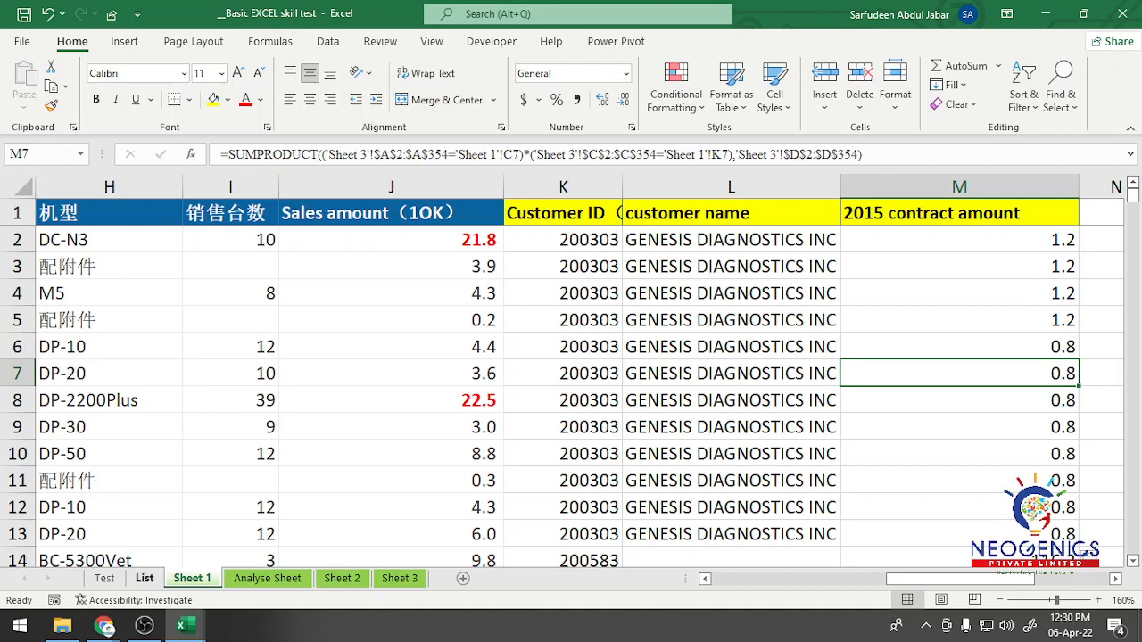
Step: Clear the stray entries from E3:E4 beside the task list on the Test sheet
{"action": "left_click", "coordinate": [145, 578]}
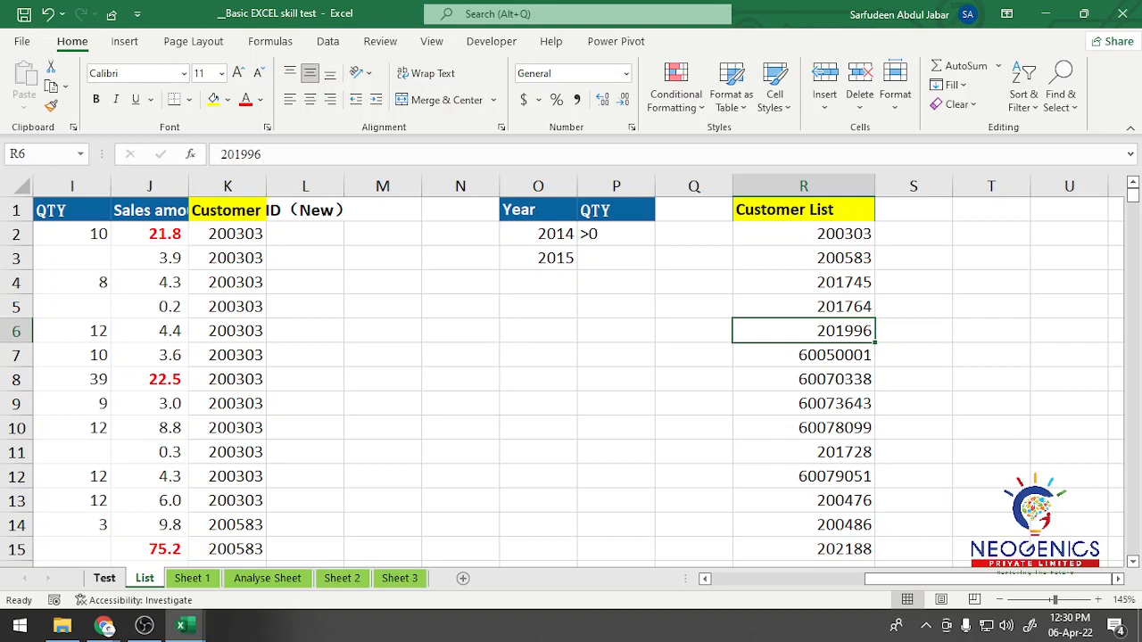
{"action": "left_click", "coordinate": [105, 578]}
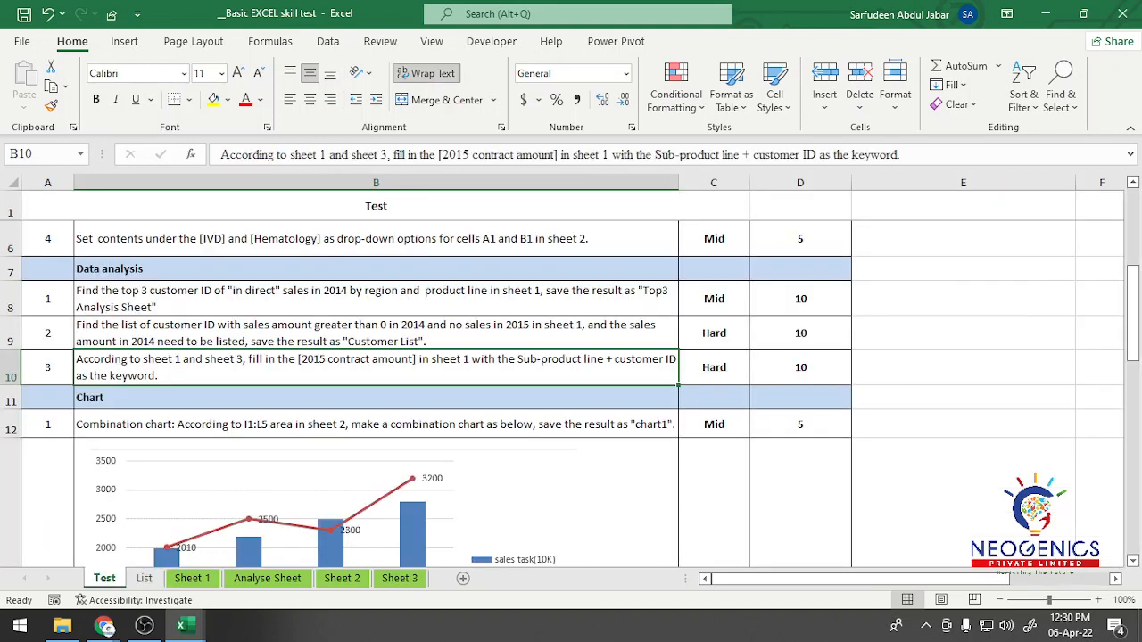
{"action": "scroll", "coordinate": [376, 375], "scroll_direction": "up", "scroll_amount": 2}
{"action": "left_click", "coordinate": [375, 286]}
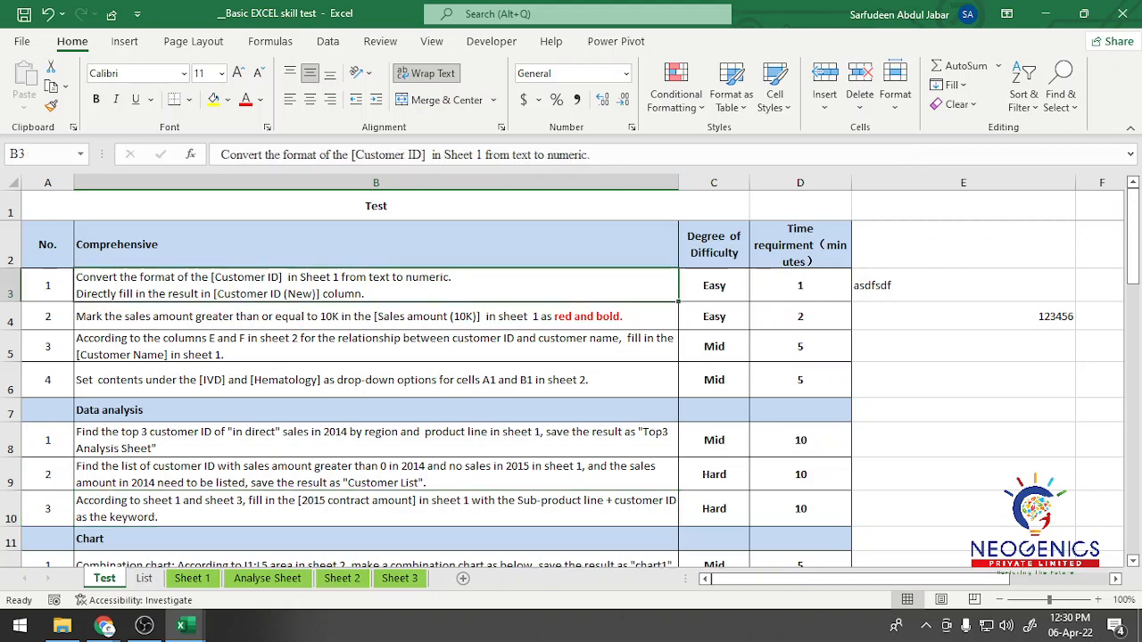
{"action": "left_click_drag", "start_coordinate": [964, 285], "coordinate": [963, 318]}
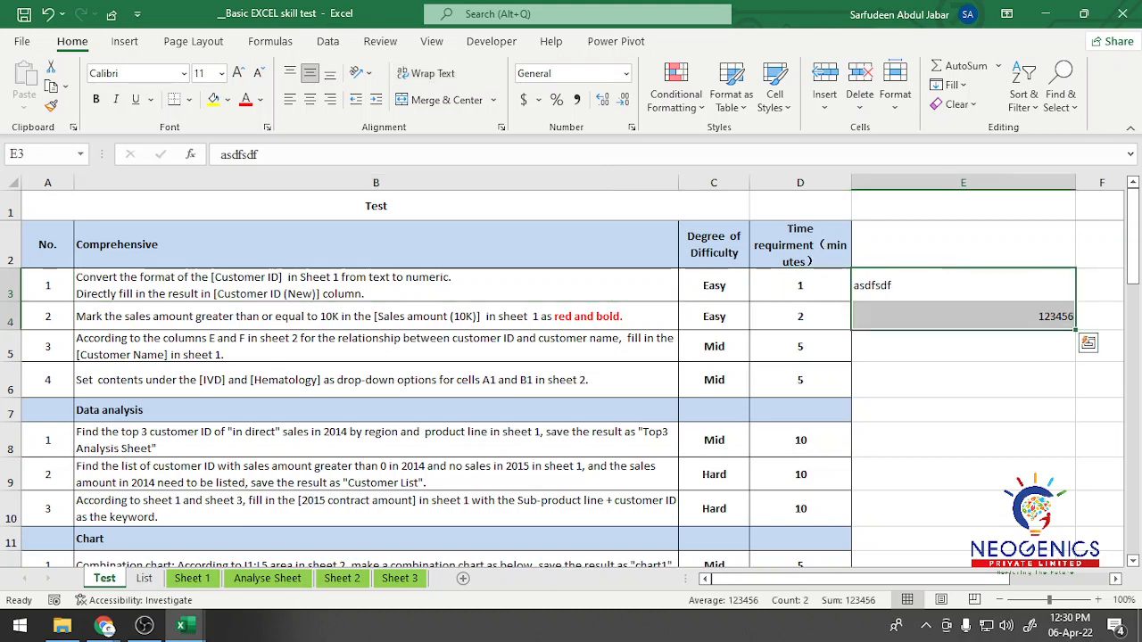
{"action": "key", "text": "Delete"}
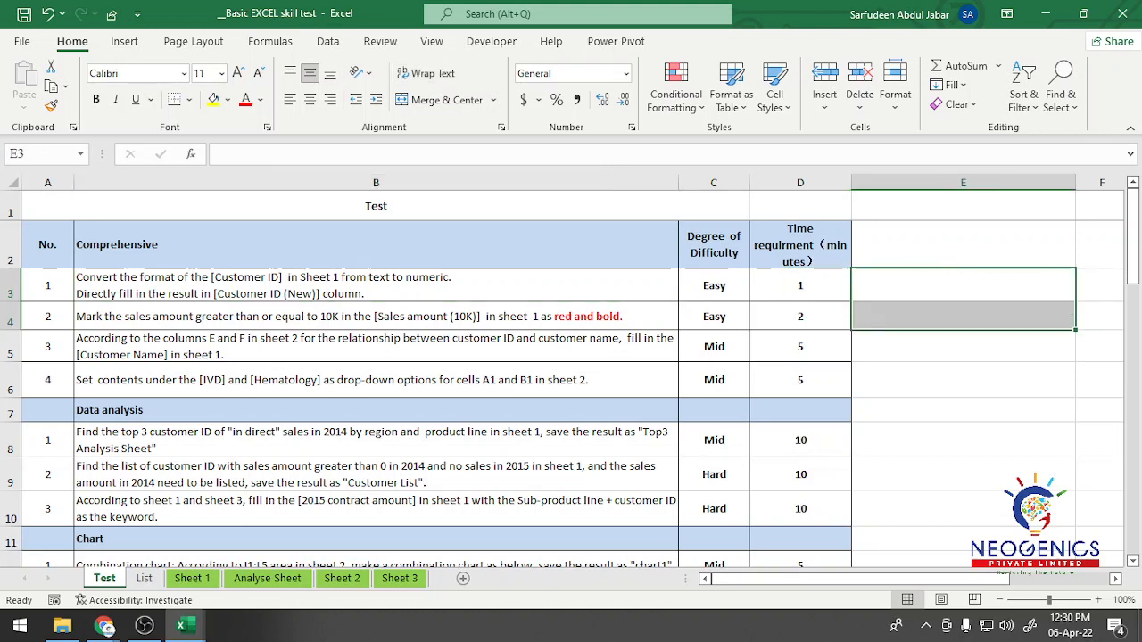
Step: Review the Customer ID column on Sheet 1 past row 150, inspecting the contents of cells E148 and E149
{"action": "left_click", "coordinate": [376, 286]}
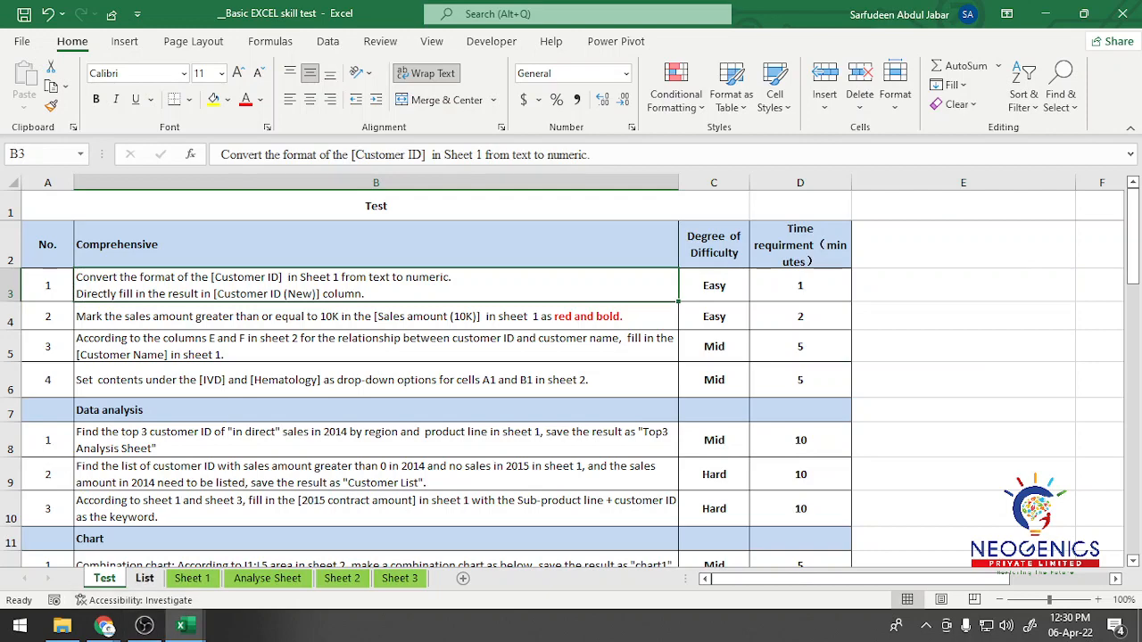
{"action": "left_click", "coordinate": [191, 578]}
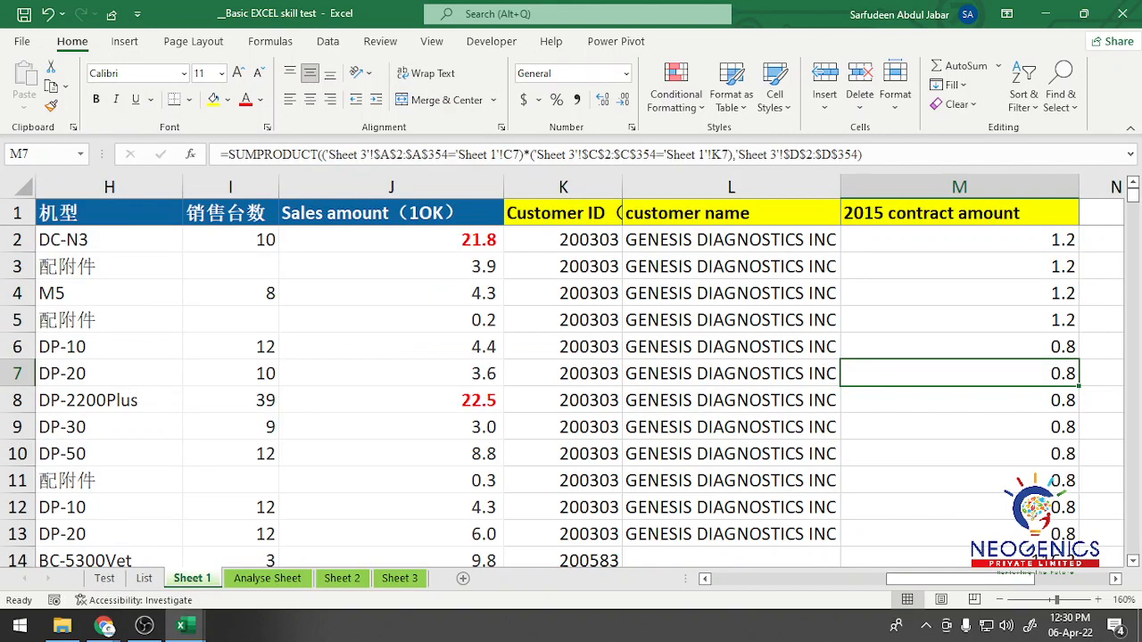
{"action": "left_click_drag", "start_coordinate": [963, 578], "coordinate": [788, 578]}
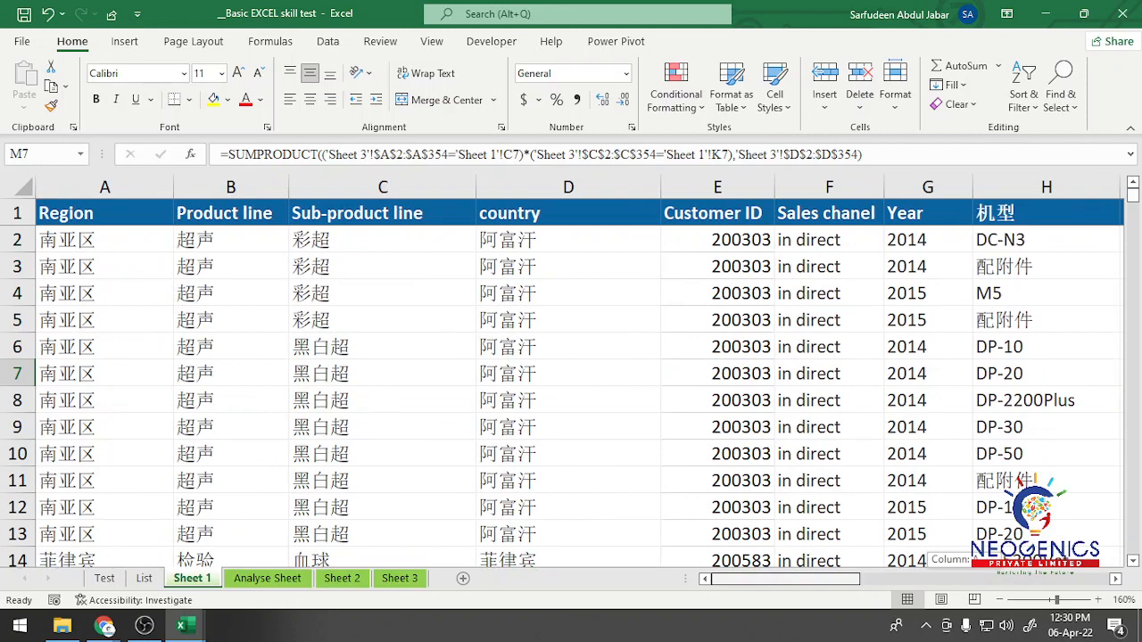
{"action": "left_click", "coordinate": [717, 480]}
{"action": "scroll", "coordinate": [717, 480], "scroll_direction": "down", "scroll_amount": 13}
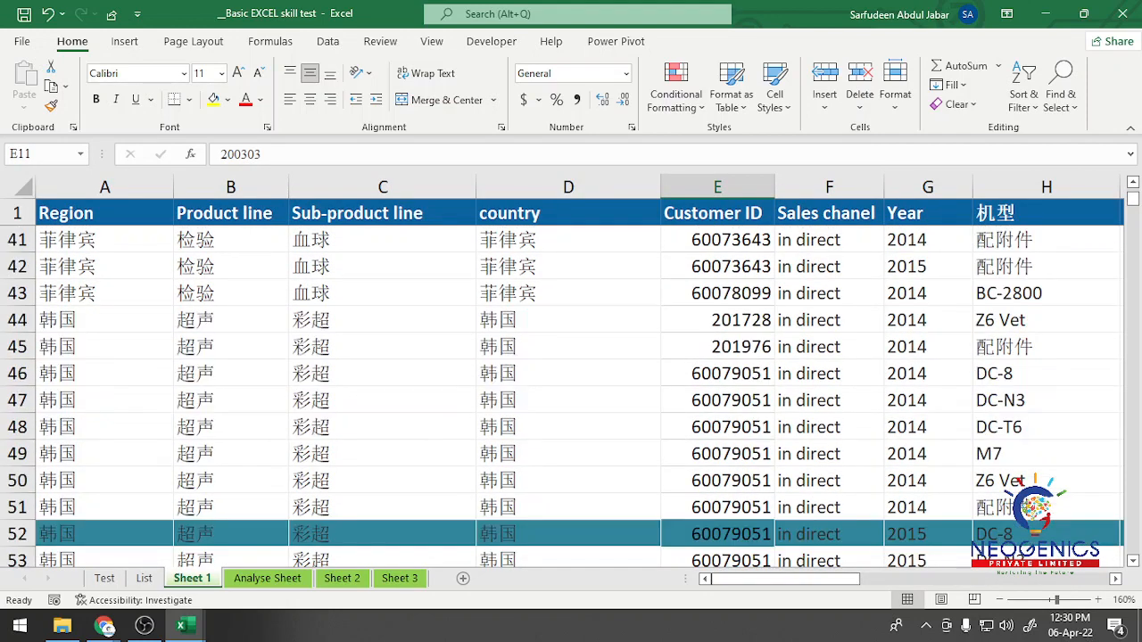
{"action": "scroll", "coordinate": [717, 480], "scroll_direction": "down", "scroll_amount": 5}
{"action": "scroll", "coordinate": [717, 480], "scroll_direction": "up", "scroll_amount": 3}
{"action": "scroll", "coordinate": [717, 480], "scroll_direction": "down", "scroll_amount": 11}
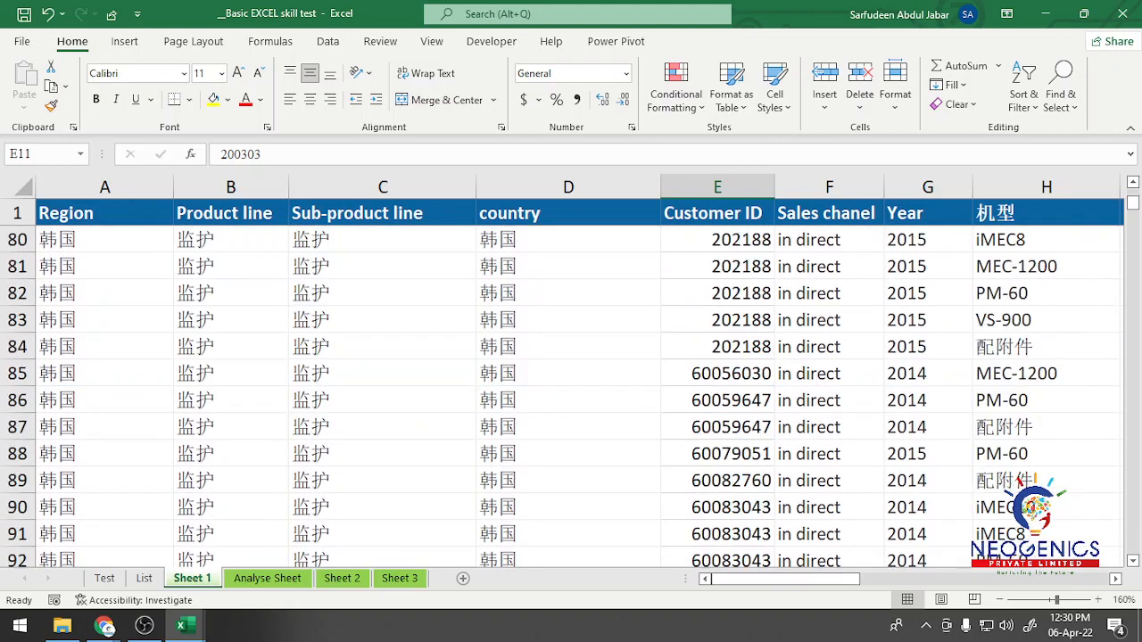
{"action": "scroll", "coordinate": [717, 480], "scroll_direction": "down", "scroll_amount": 20}
{"action": "scroll", "coordinate": [717, 480], "scroll_direction": "up", "scroll_amount": 1}
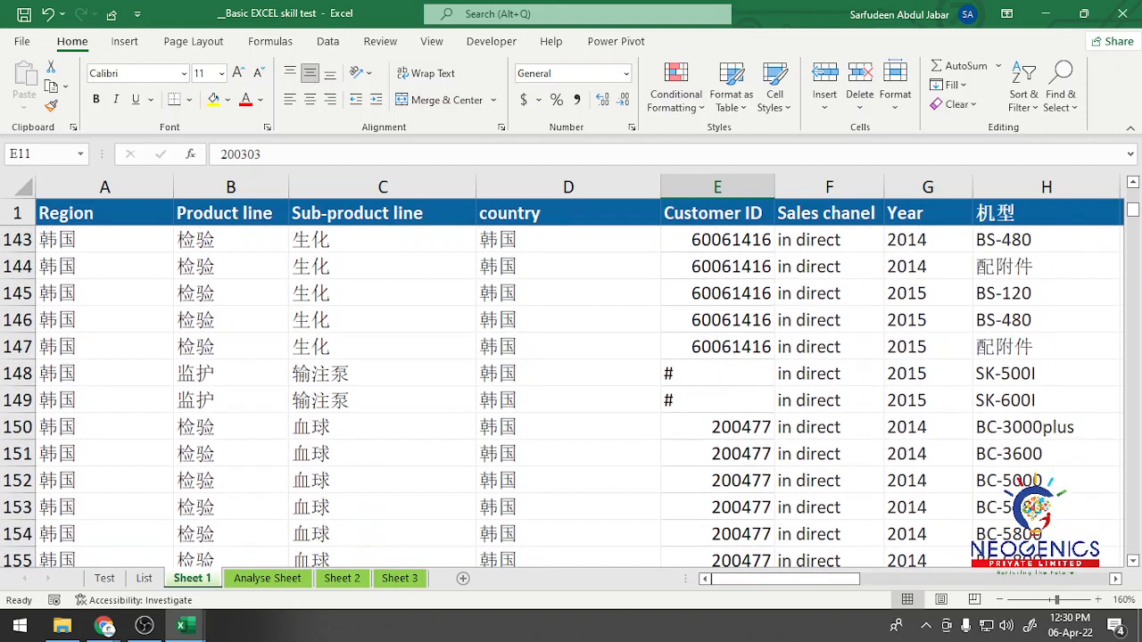
{"action": "left_click", "coordinate": [718, 374]}
{"action": "left_click", "coordinate": [717, 400]}
{"action": "left_click", "coordinate": [717, 374]}
{"action": "left_click", "coordinate": [718, 400]}
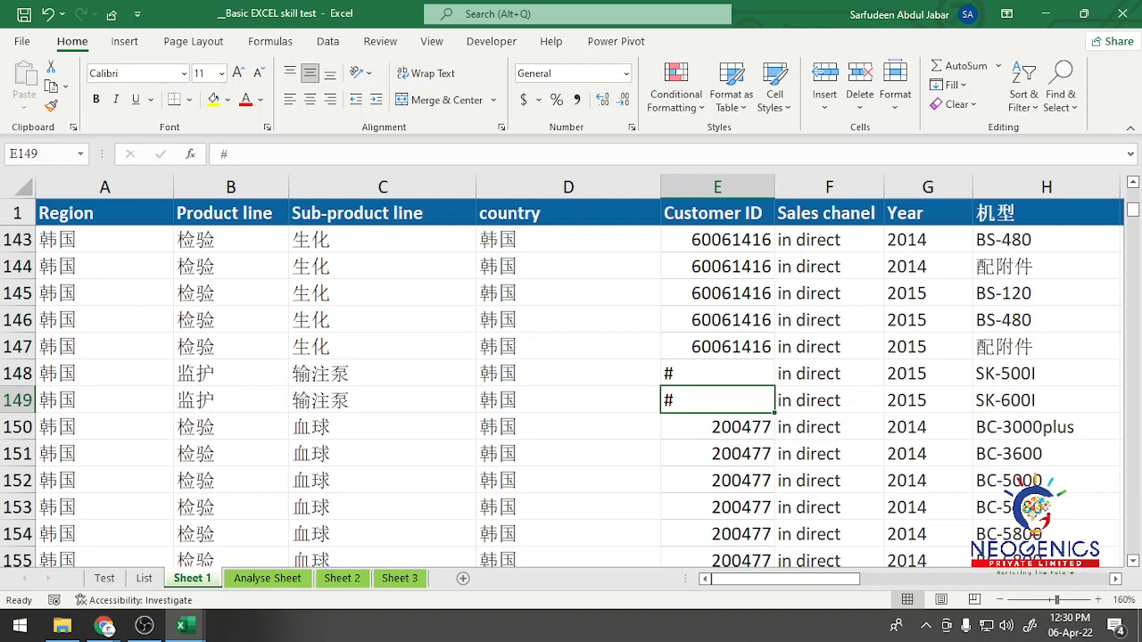
{"action": "scroll", "coordinate": [571, 397], "scroll_direction": "down", "scroll_amount": 2}
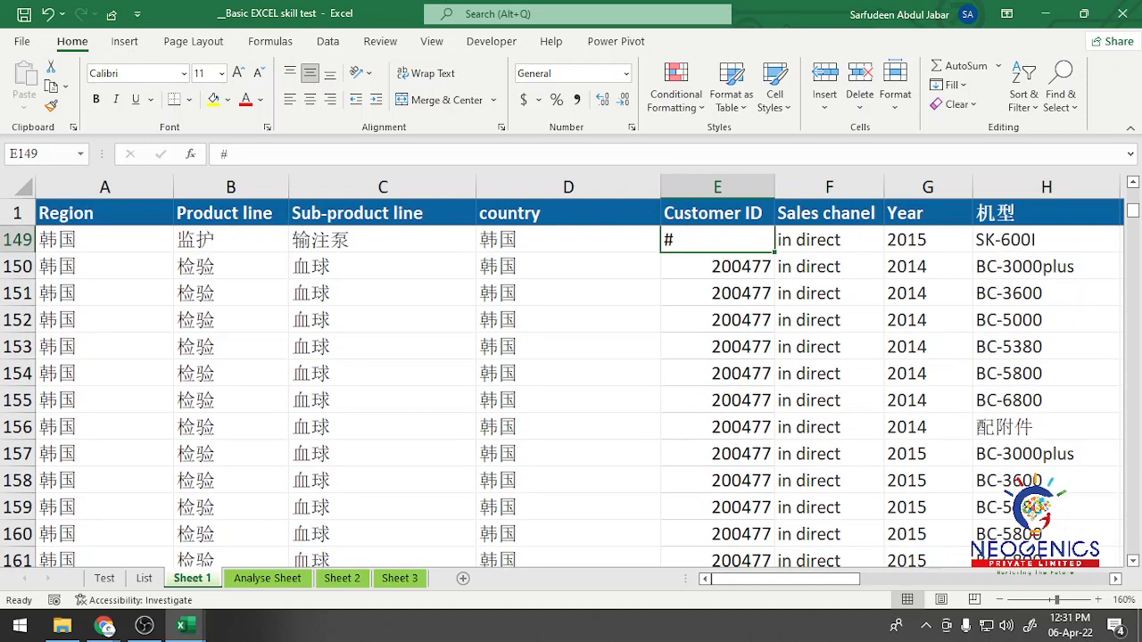
{"action": "scroll", "coordinate": [571, 397], "scroll_direction": "down", "scroll_amount": 2}
{"action": "scroll", "coordinate": [571, 397], "scroll_direction": "up", "scroll_amount": 20}
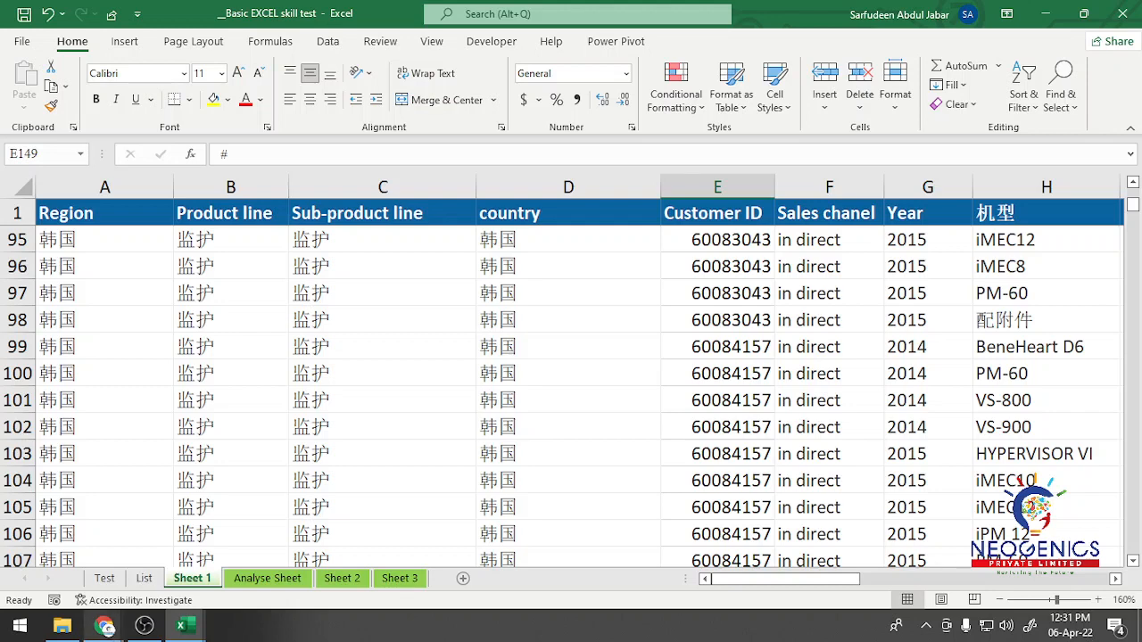
{"action": "mouse_move", "coordinate": [105, 626]}
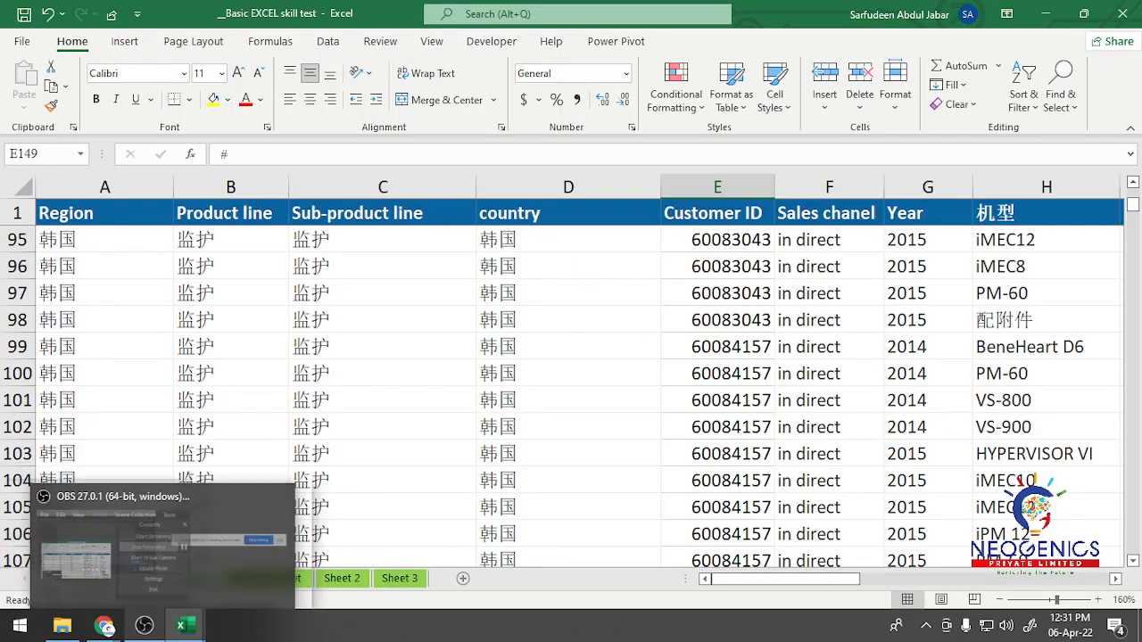
{"action": "left_click", "coordinate": [144, 627]}
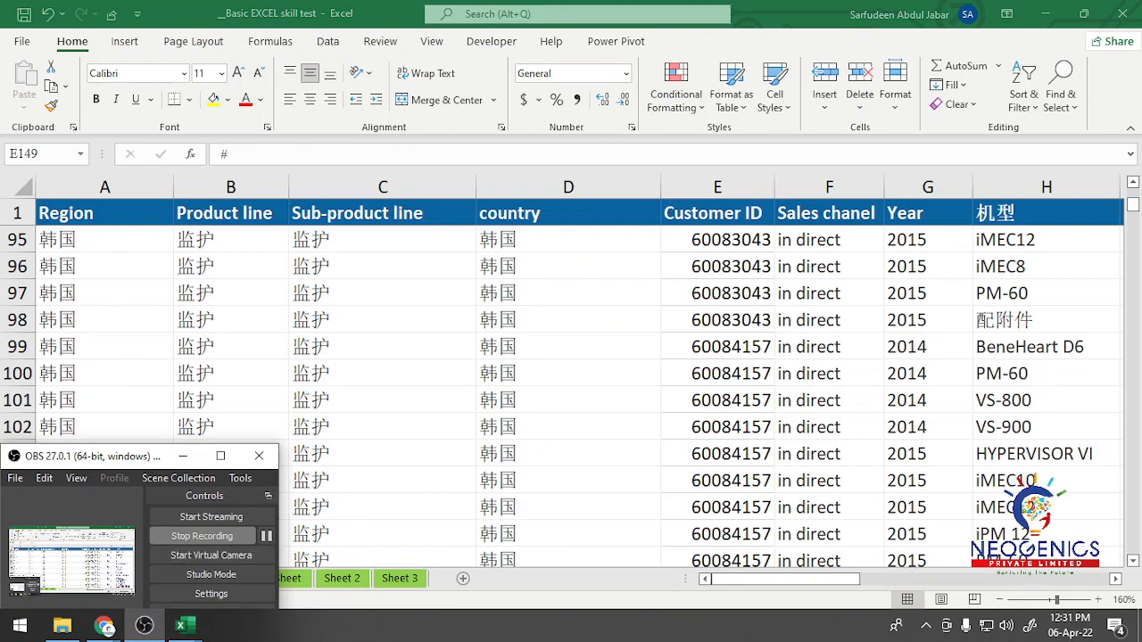
{"action": "left_click", "coordinate": [183, 456]}
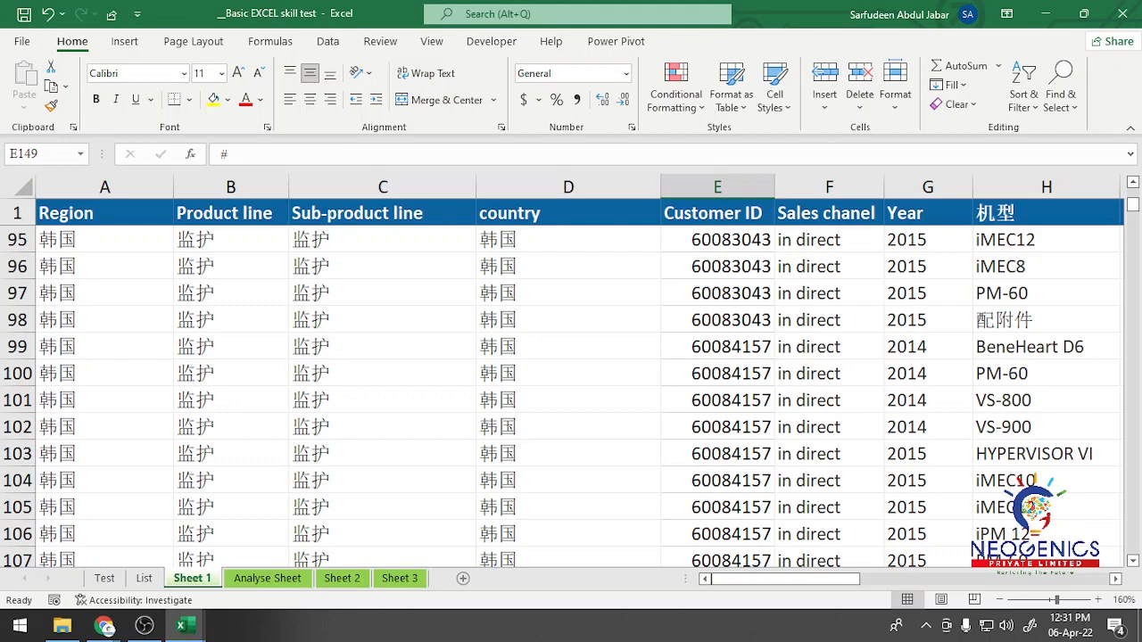
{"action": "left_click_drag", "start_coordinate": [793, 579], "coordinate": [895, 579]}
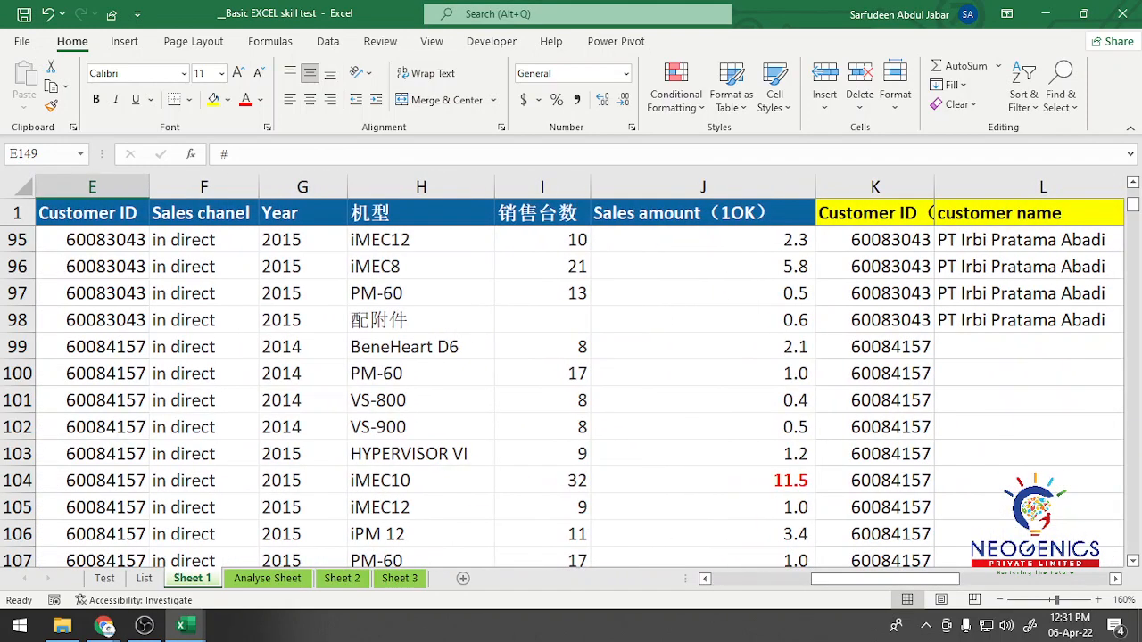
{"action": "left_click", "coordinate": [704, 481]}
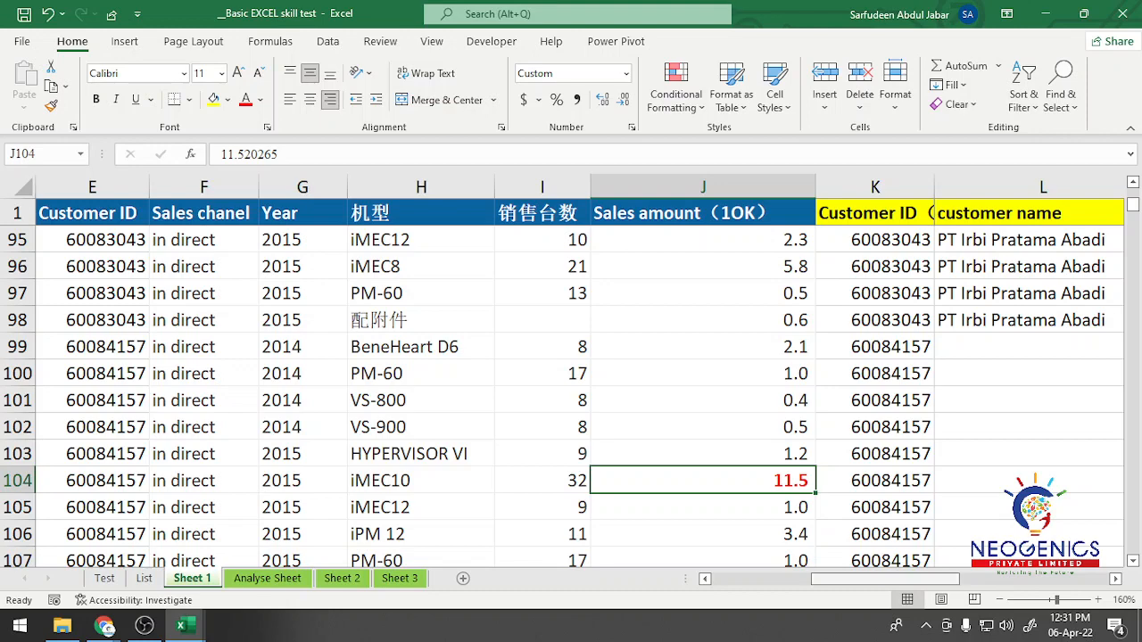
{"action": "left_click_drag", "start_coordinate": [885, 580], "coordinate": [837, 580]}
{"action": "left_click", "coordinate": [144, 626]}
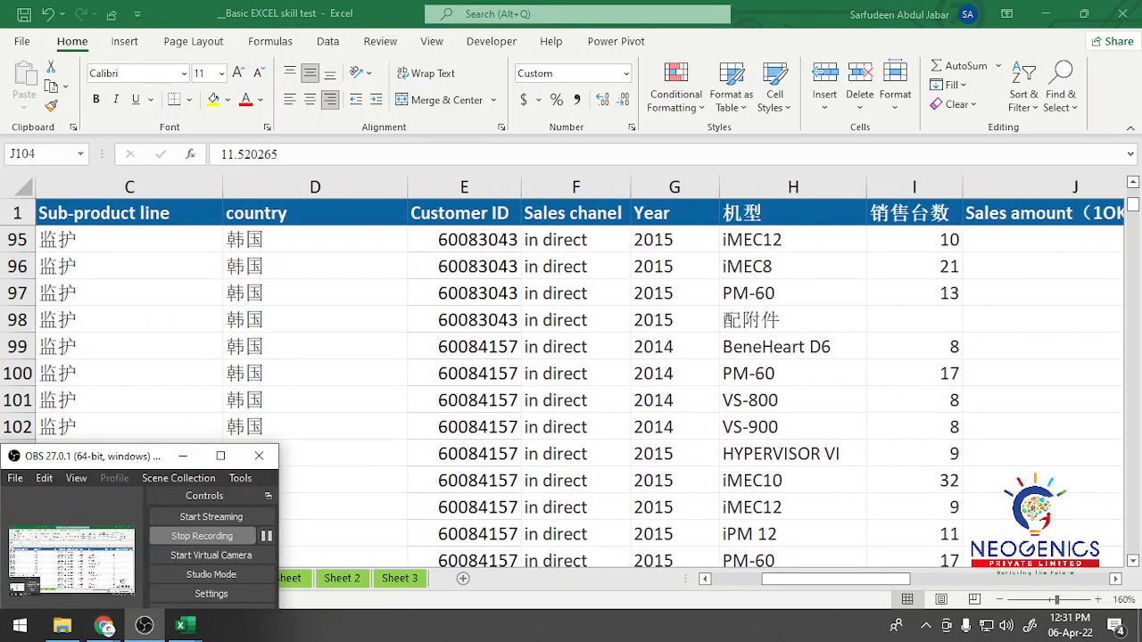
{"action": "left_click", "coordinate": [183, 456]}
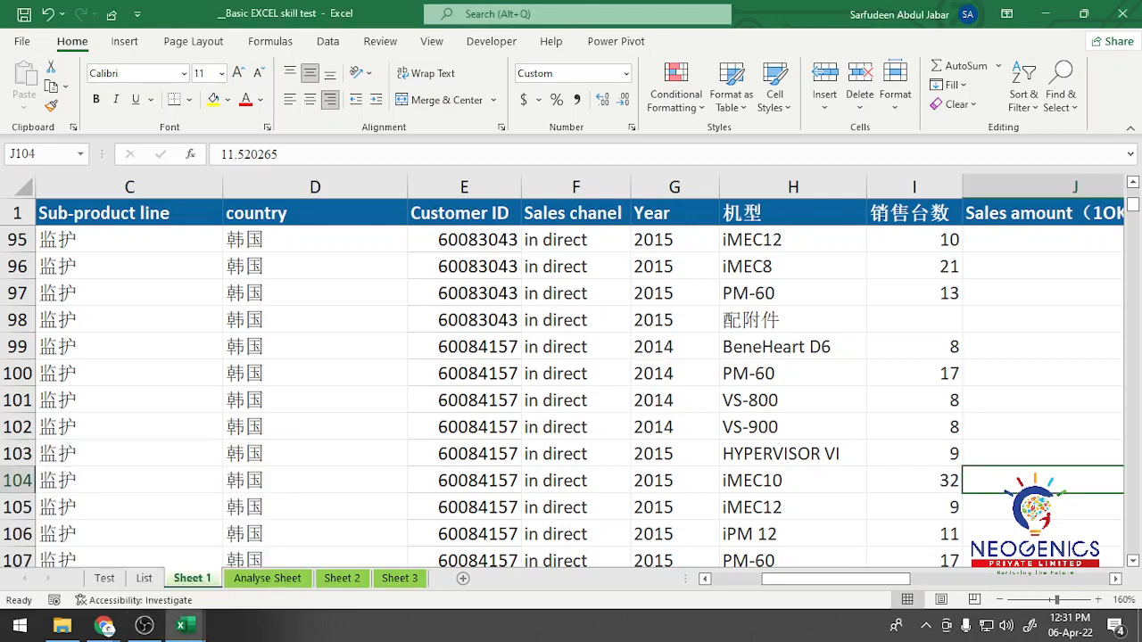
Step: Delete the =$J2>=10 conditional formatting rule from Sheet 1's Sales amount column, from J2 down to the last row
{"action": "left_click_drag", "start_coordinate": [837, 579], "coordinate": [912, 579]}
{"action": "left_click", "coordinate": [589, 240]}
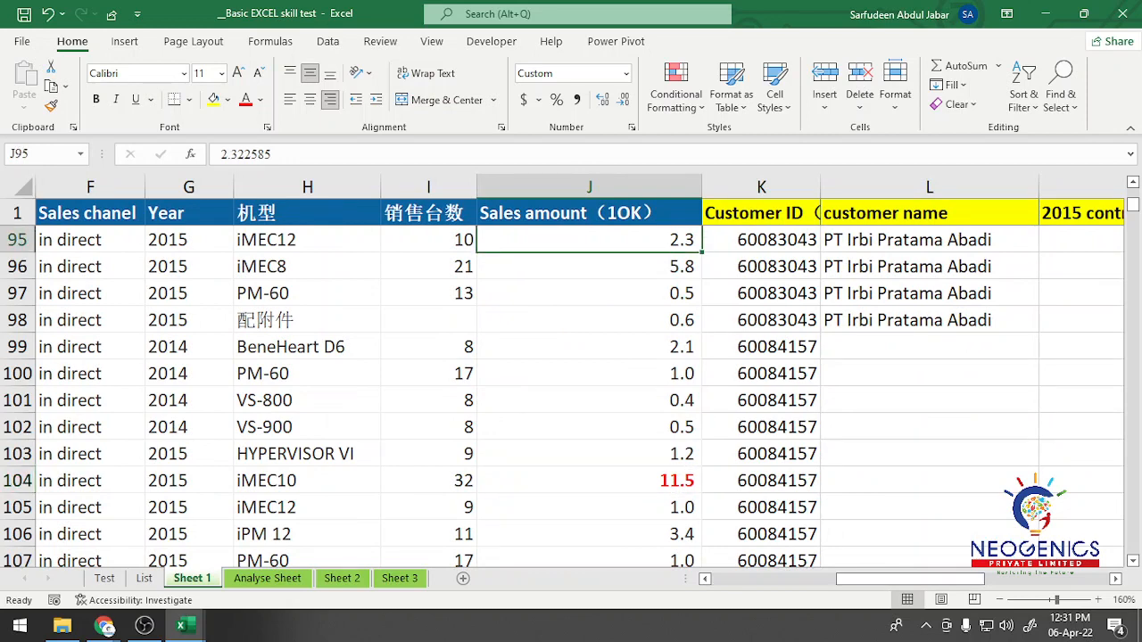
{"action": "left_click", "coordinate": [589, 213]}
{"action": "key", "text": "Down"}
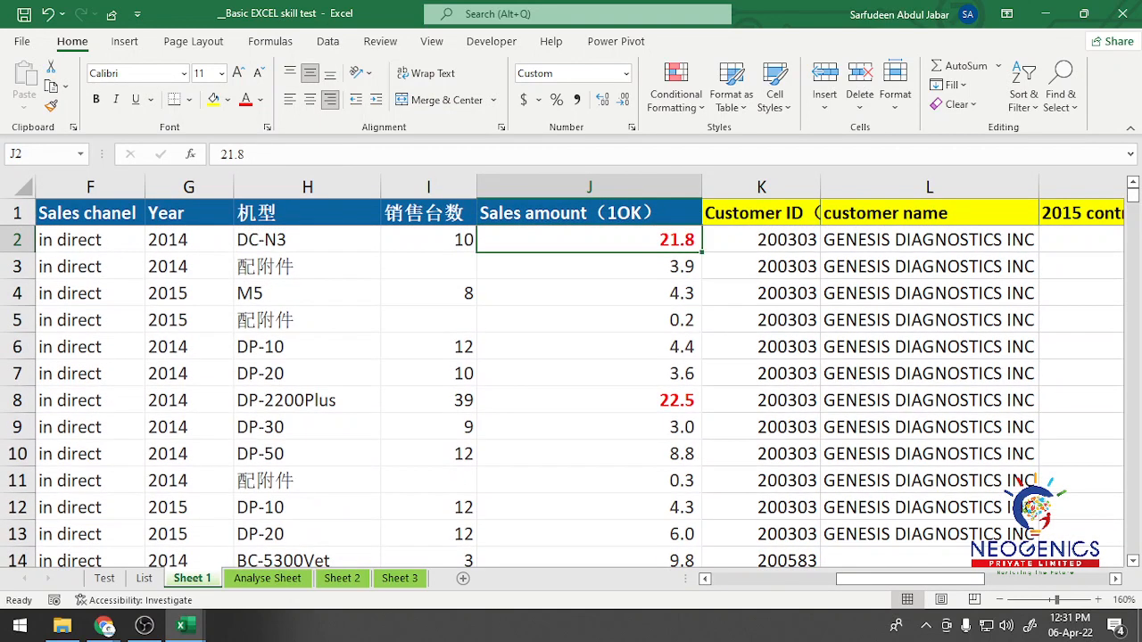
{"action": "key", "text": "ctrl+shift+Down"}
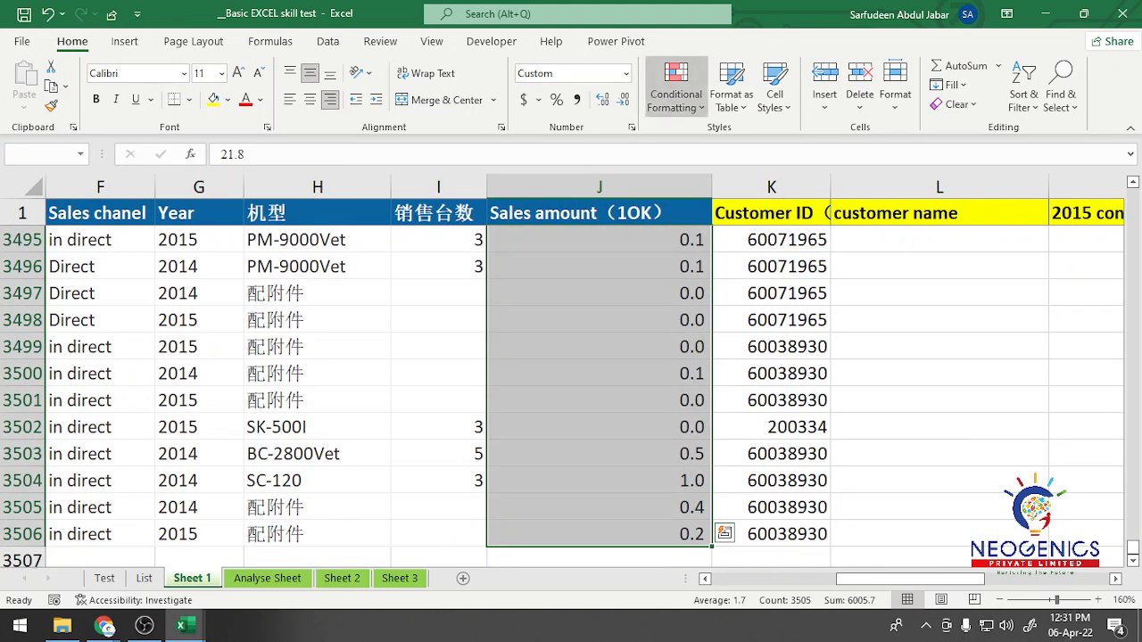
{"action": "left_click", "coordinate": [676, 94]}
{"action": "left_click", "coordinate": [712, 383]}
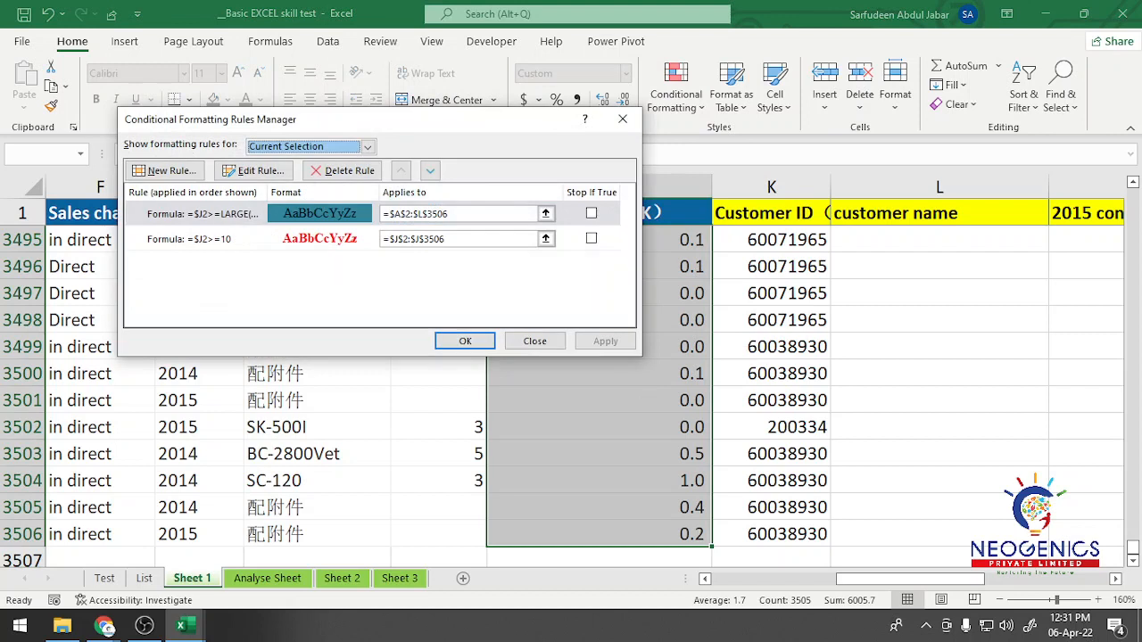
{"action": "left_click", "coordinate": [592, 238]}
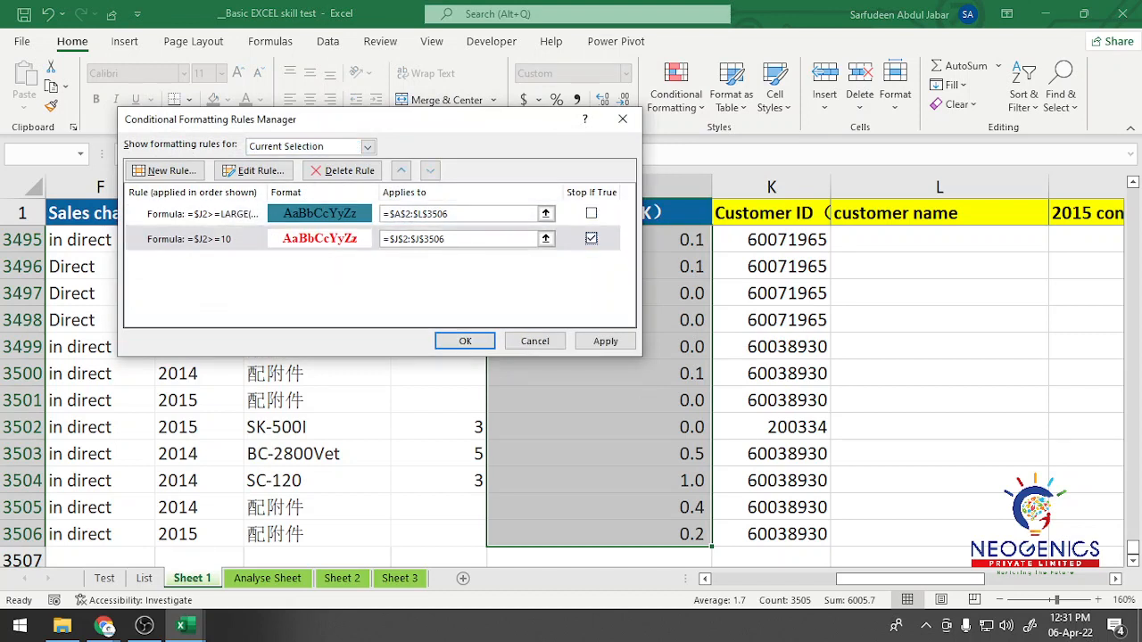
{"action": "left_click", "coordinate": [343, 170]}
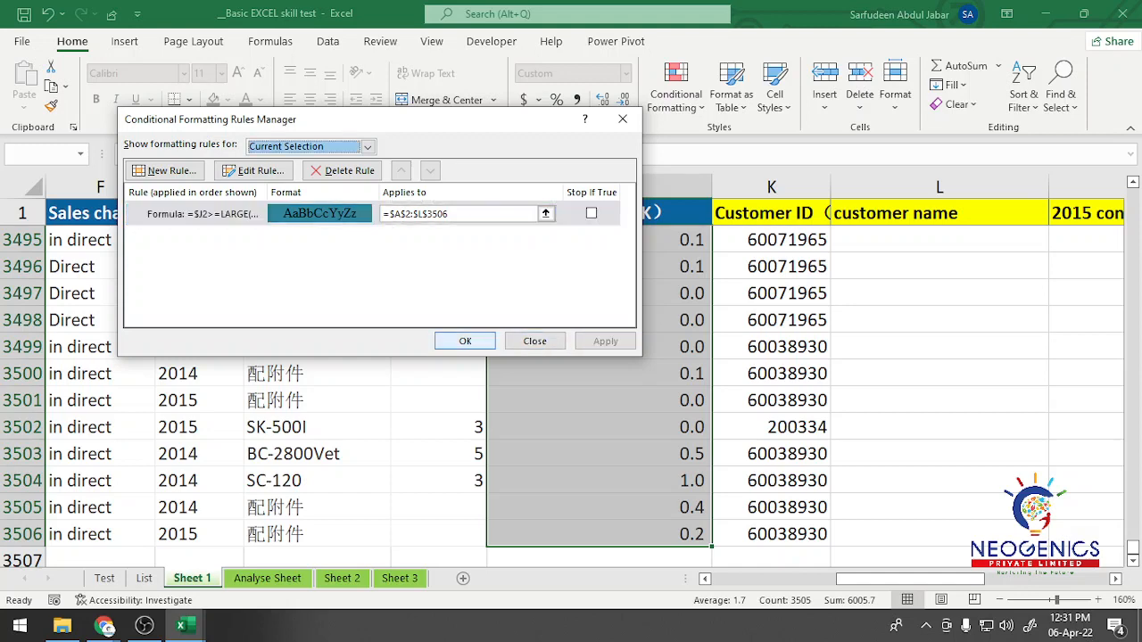
{"action": "left_click", "coordinate": [465, 341]}
Step: Start a new formula-based conditional formatting rule for the selected sales amounts with the formula =$J2>10
{"action": "left_click", "coordinate": [676, 94]}
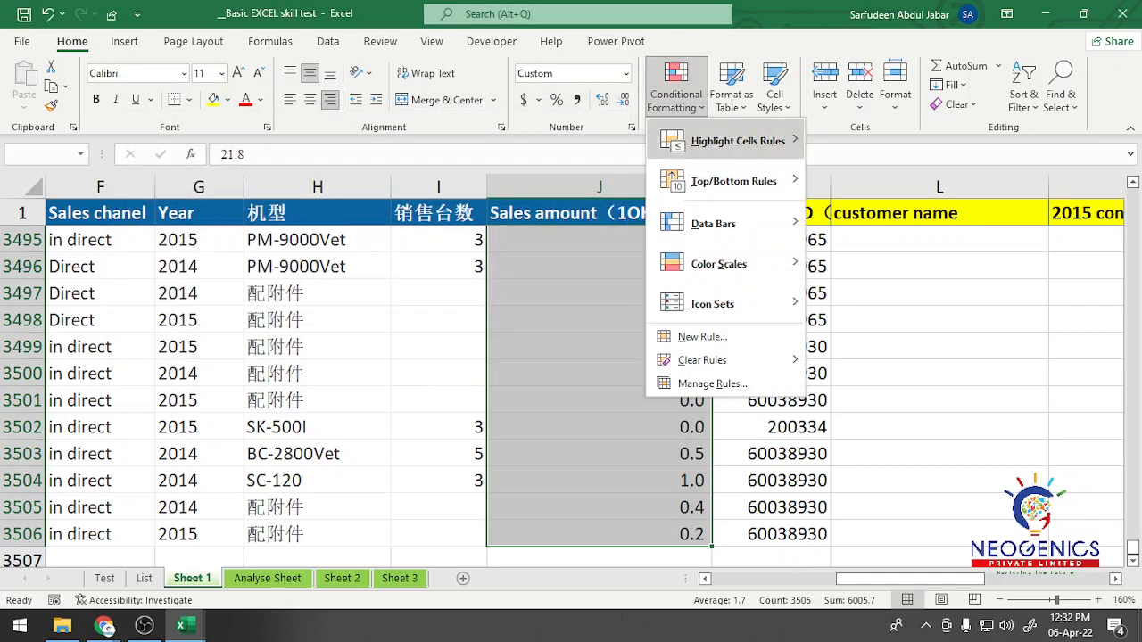
{"action": "mouse_move", "coordinate": [738, 141]}
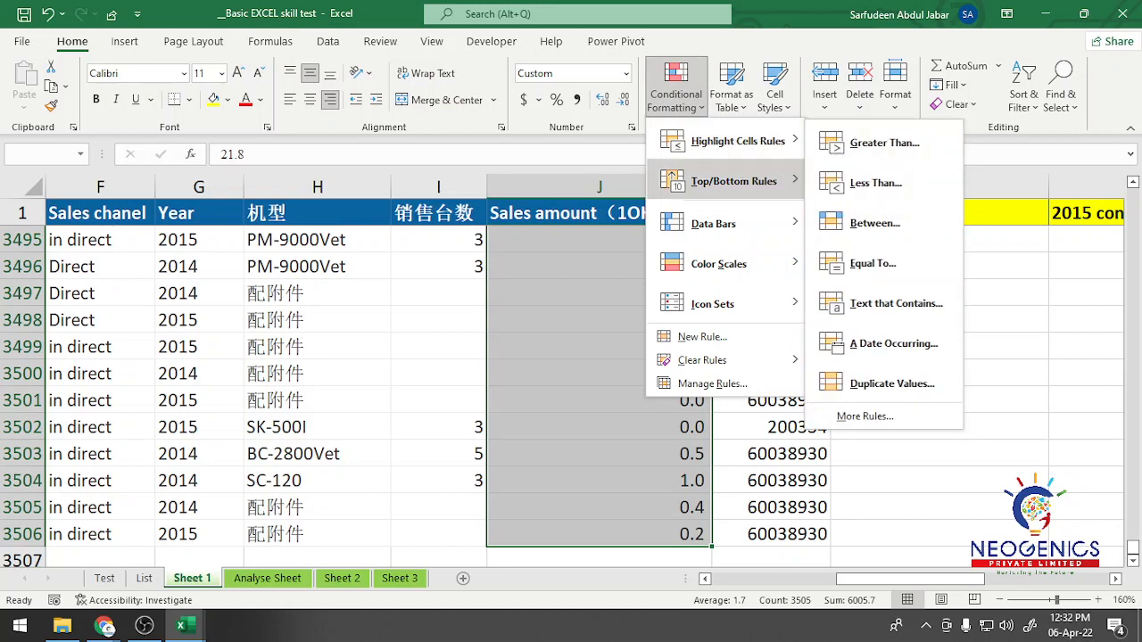
{"action": "left_click", "coordinate": [702, 336]}
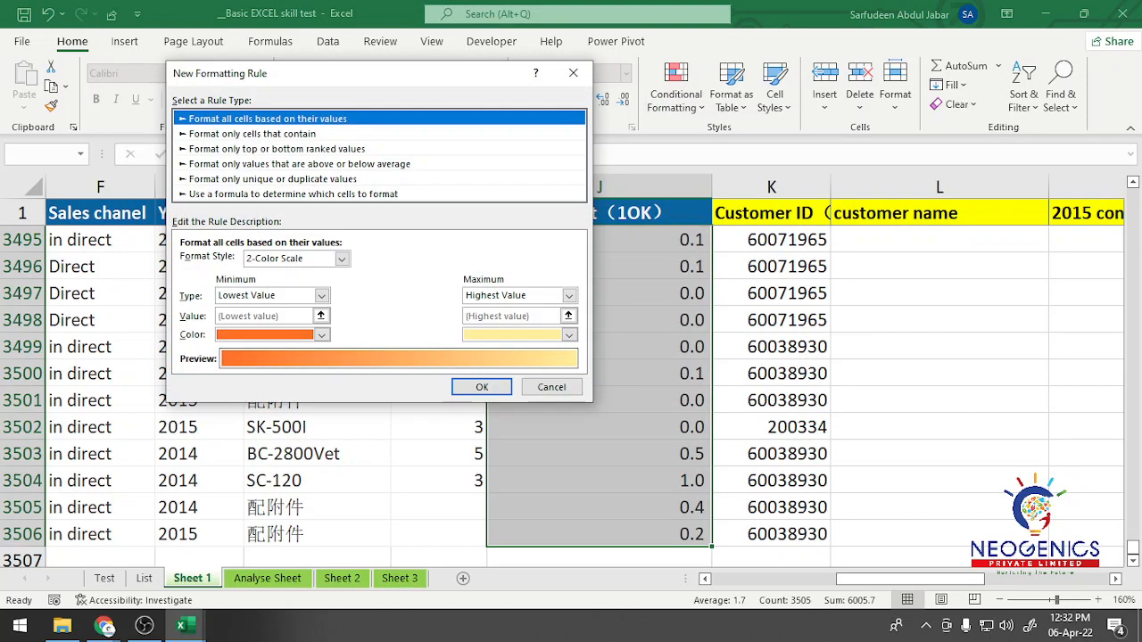
{"action": "left_click", "coordinate": [293, 194]}
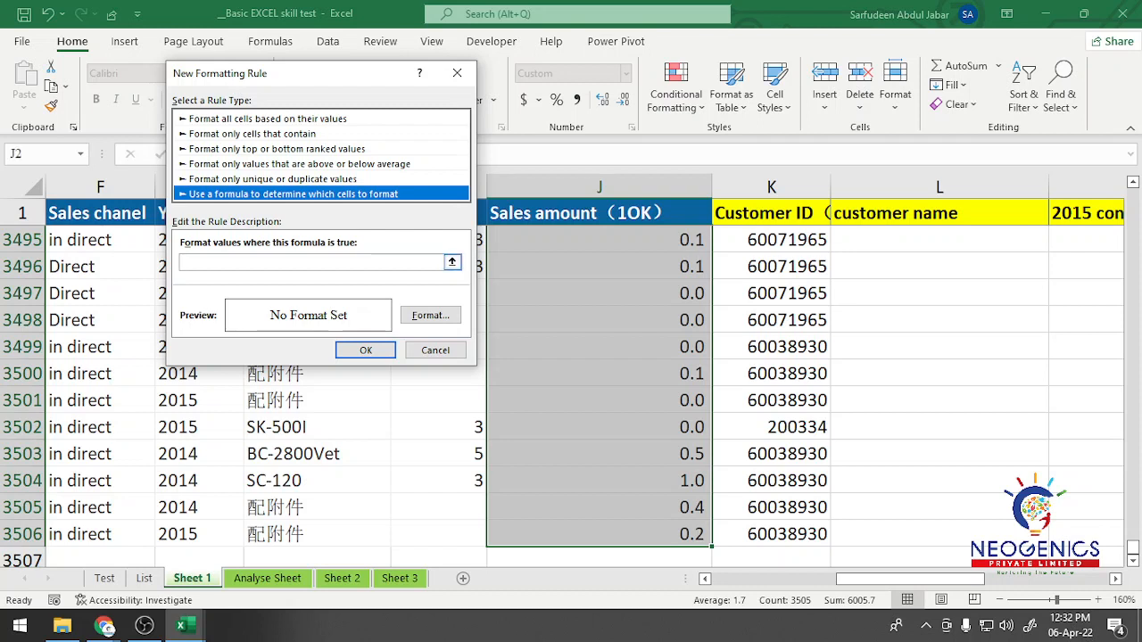
{"action": "left_click", "coordinate": [310, 262]}
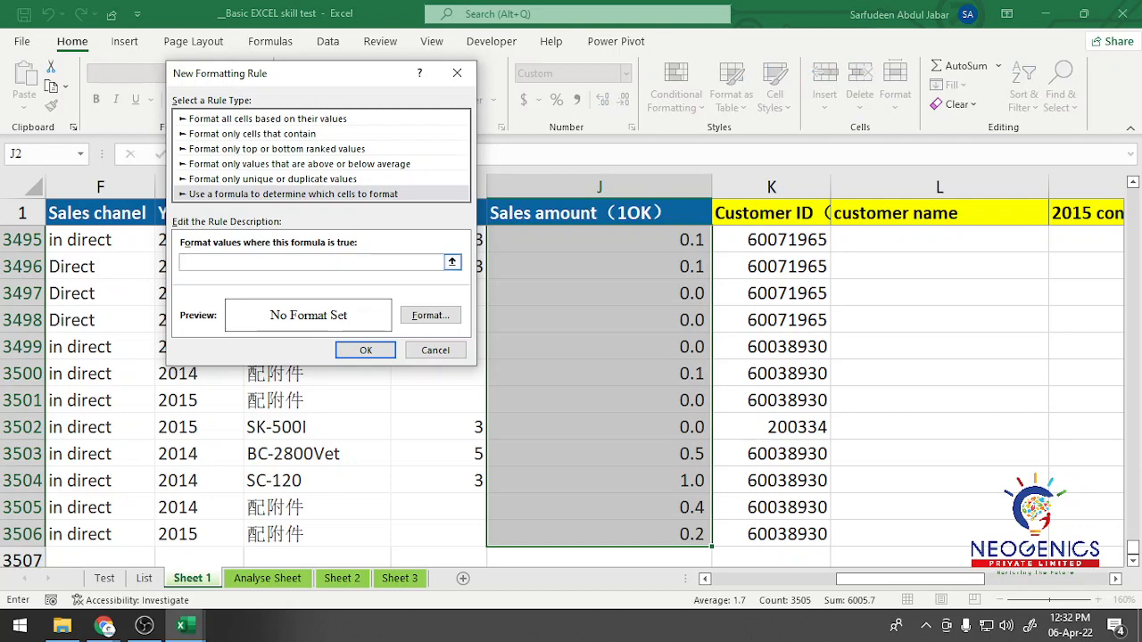
{"action": "left_click", "coordinate": [600, 213]}
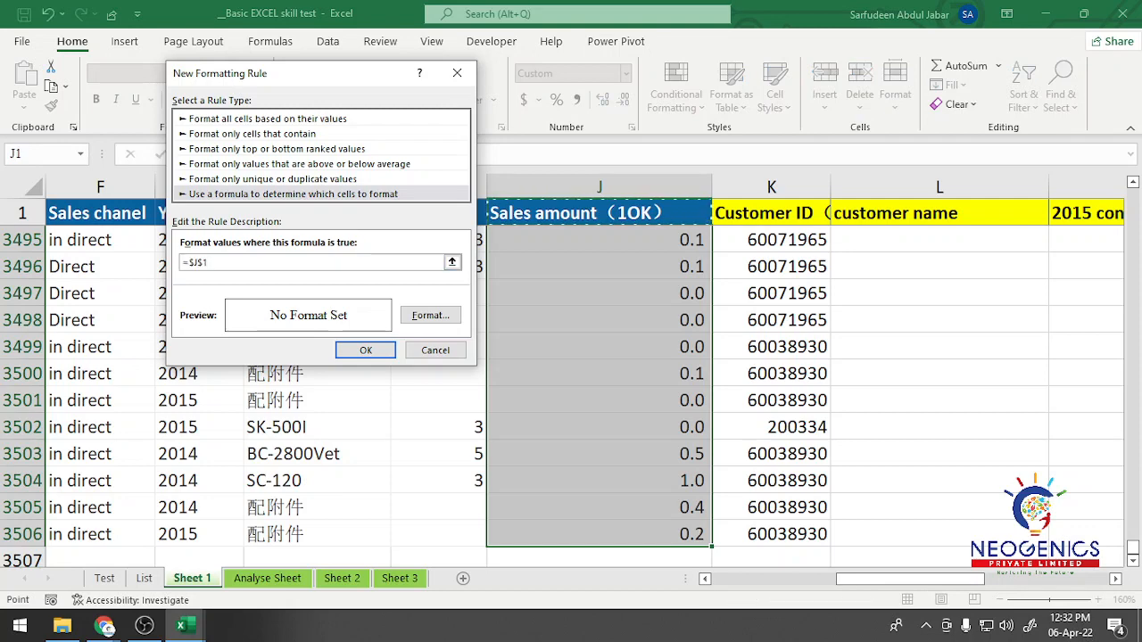
{"action": "key", "text": "Down"}
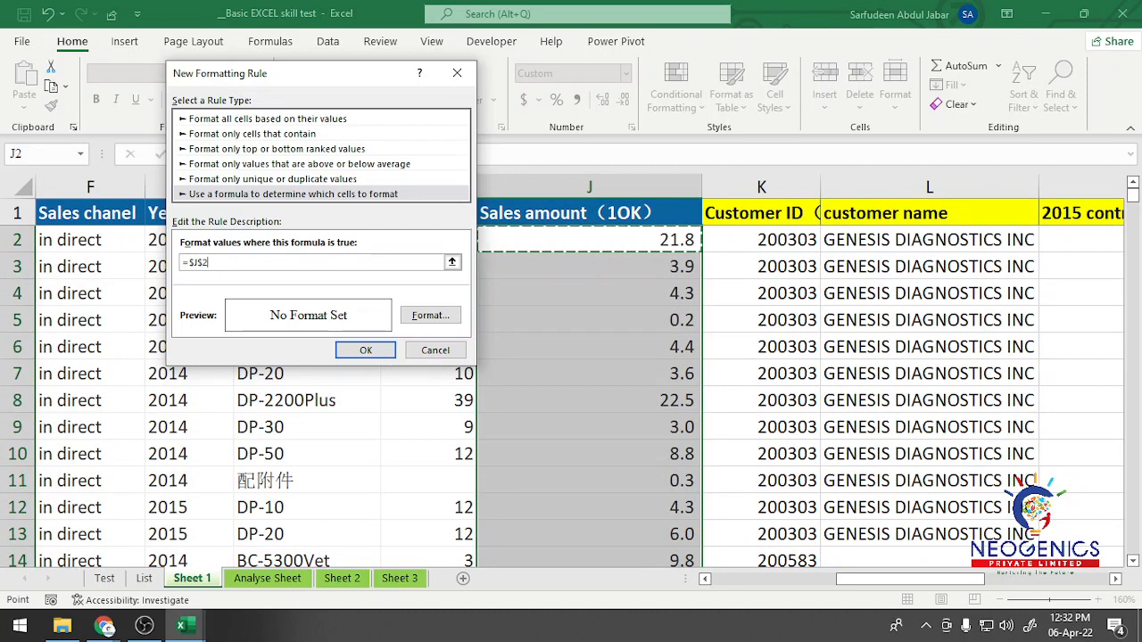
{"action": "type", "text": ">"}
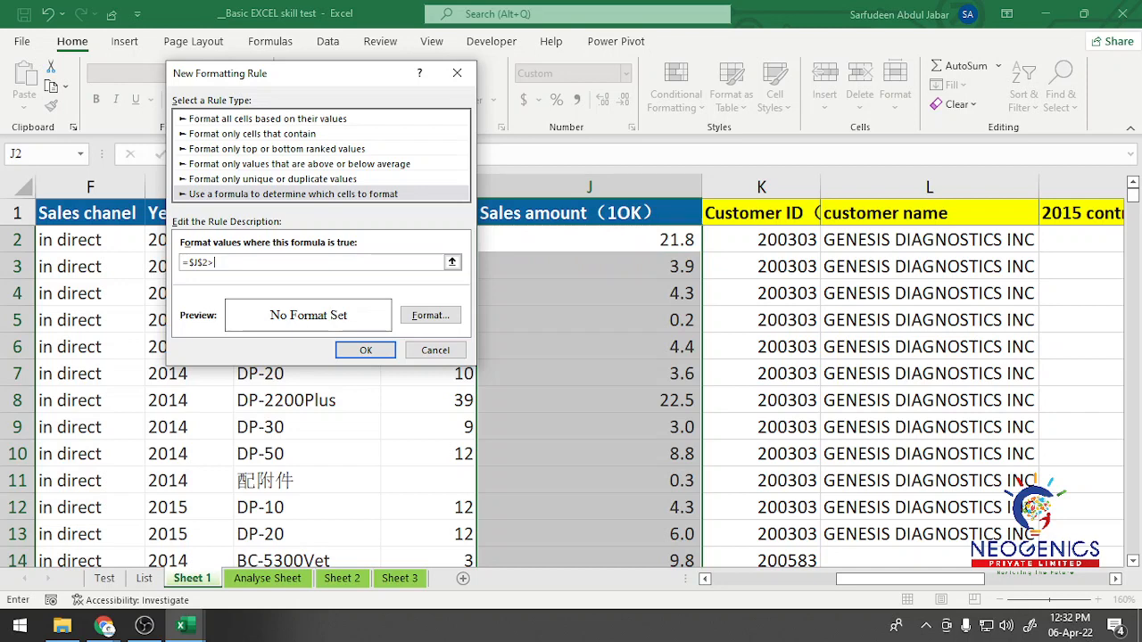
{"action": "type", "text": " 10"}
{"action": "key", "text": "BackSpace"}
{"action": "key", "text": "BackSpace"}
{"action": "key", "text": "F4"}
{"action": "key", "text": "F4"}
{"action": "type", "text": ">10"}
Step: Give the new rule a bold, red font format, apply it to the sales amounts and save the workbook
{"action": "left_click", "coordinate": [431, 315]}
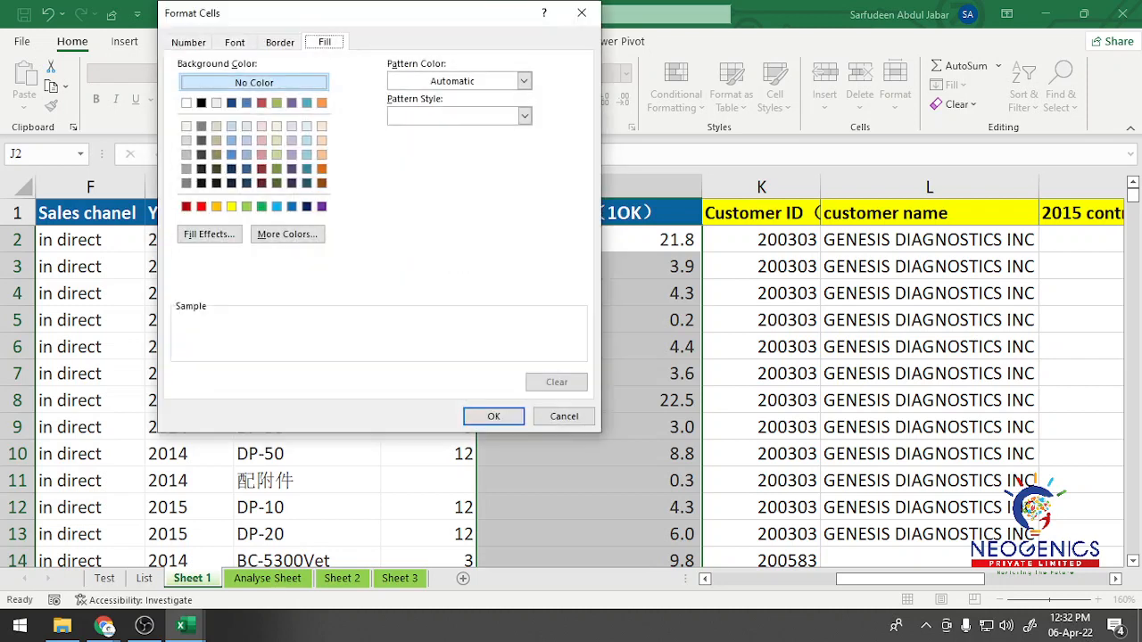
{"action": "left_click", "coordinate": [235, 42]}
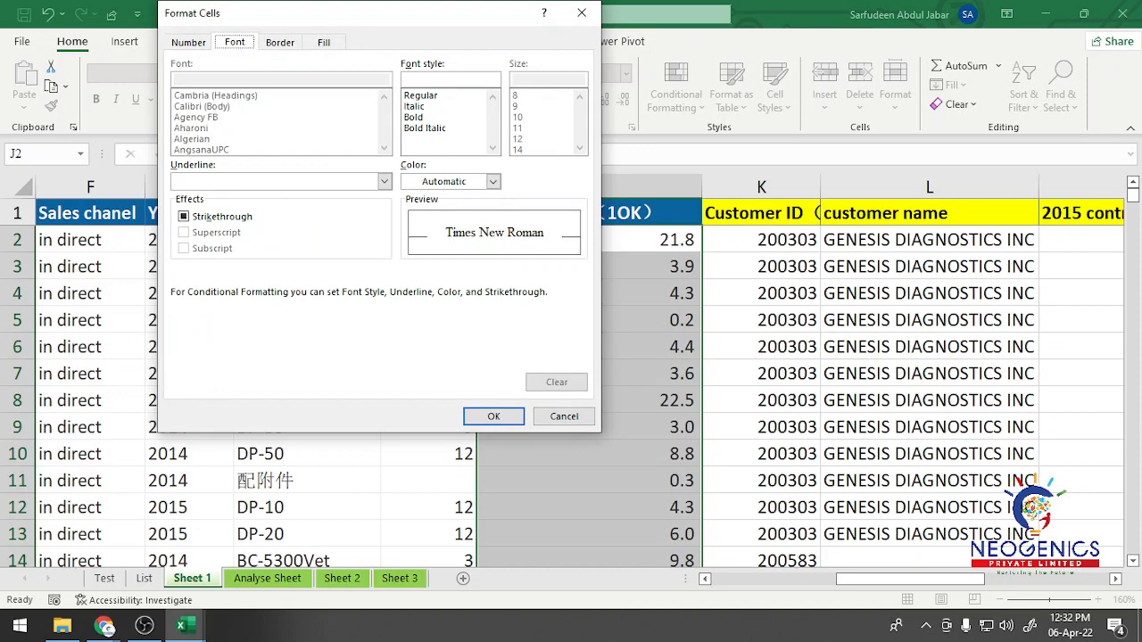
{"action": "left_click", "coordinate": [414, 117]}
{"action": "left_click", "coordinate": [450, 181]}
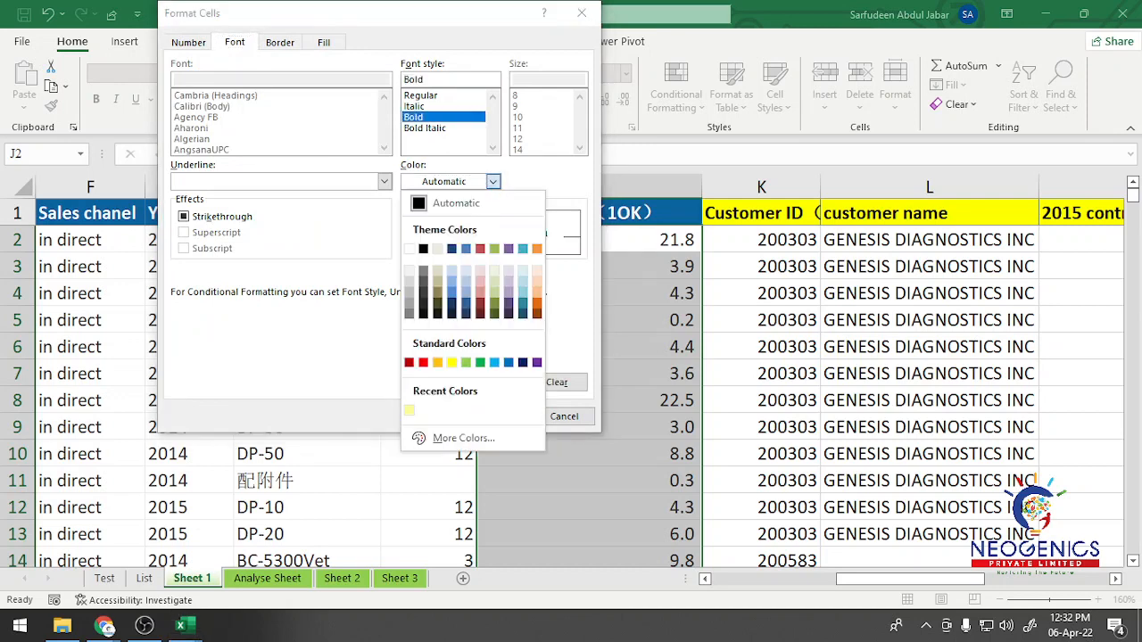
{"action": "left_click", "coordinate": [424, 363]}
{"action": "left_click", "coordinate": [494, 416]}
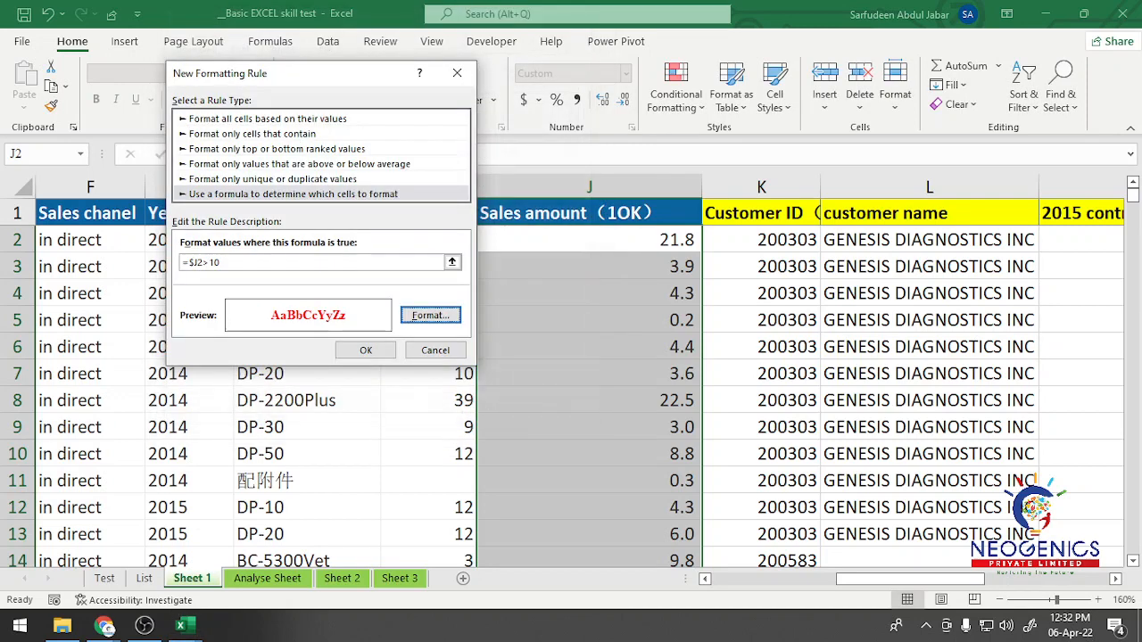
{"action": "left_click", "coordinate": [366, 348]}
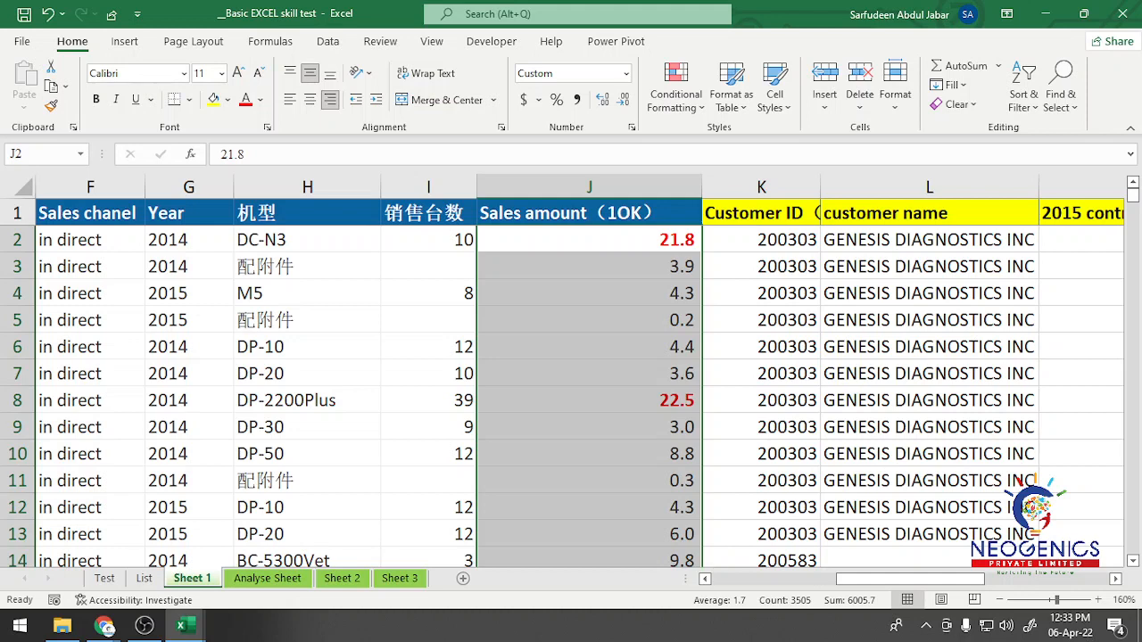
{"action": "left_click", "coordinate": [24, 14]}
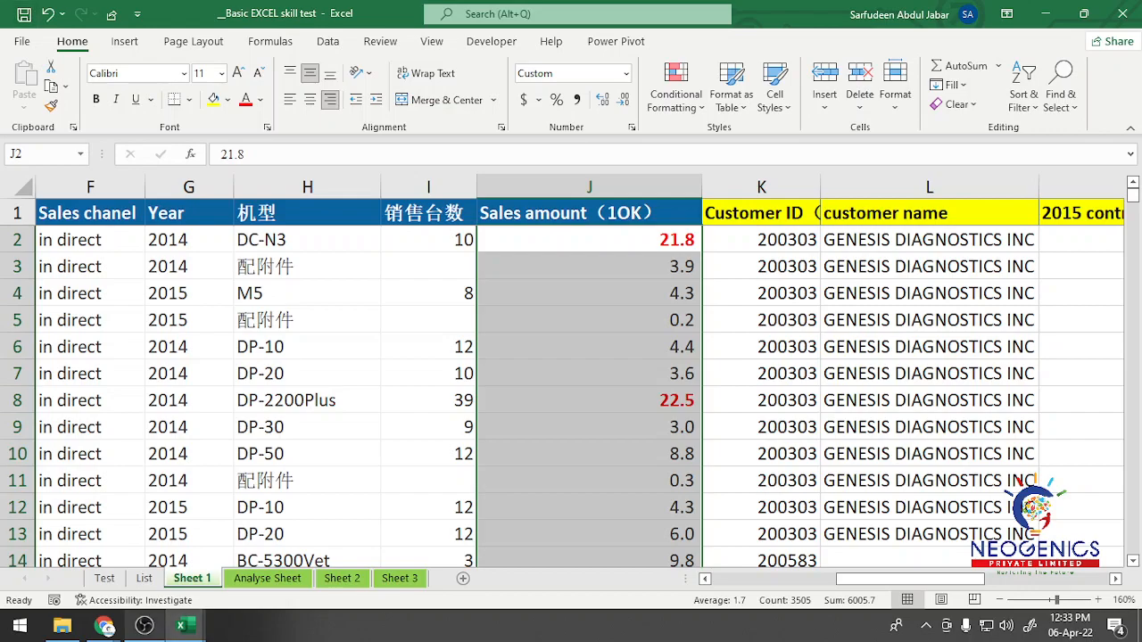
{"action": "mouse_move", "coordinate": [145, 626]}
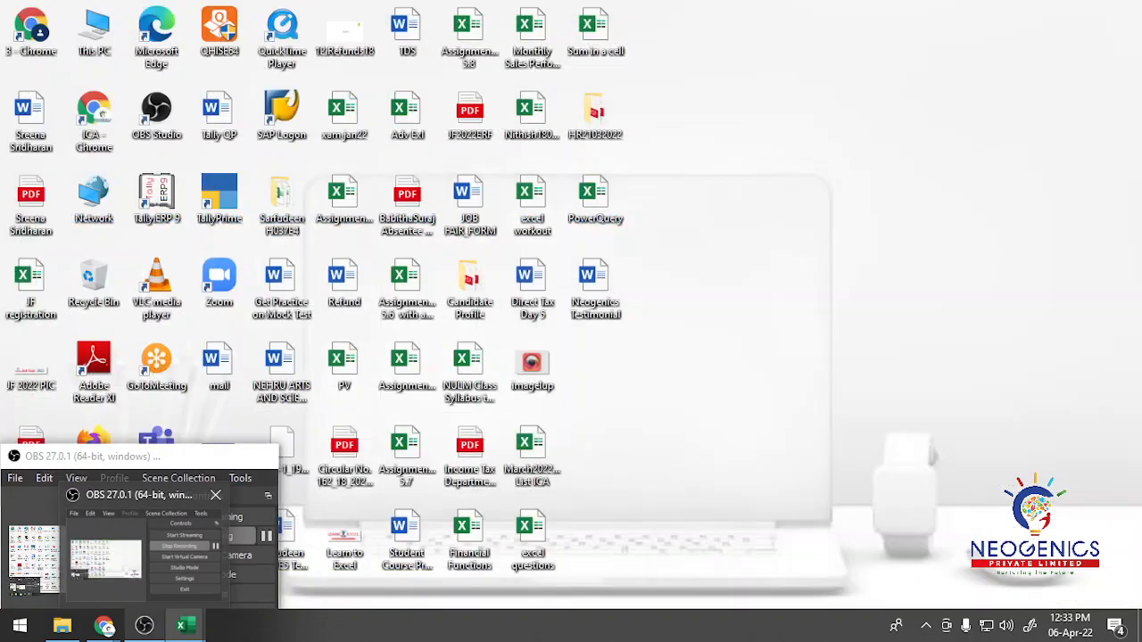